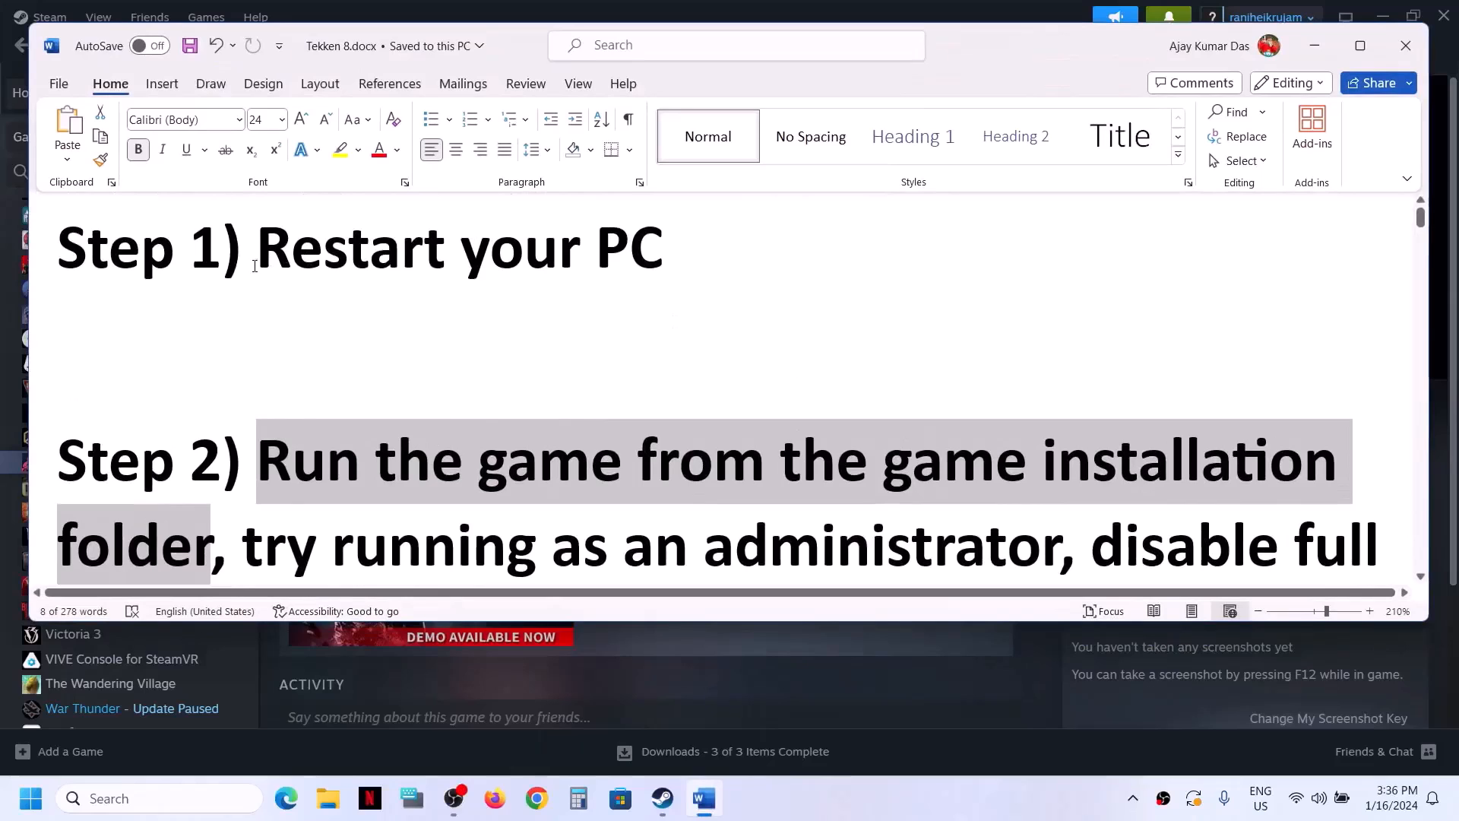
- Highlight the "Restart your PC" instruction in the Word document and view the Windows power options without restarting
{"action": "left_click_drag", "start_coordinate": [255, 266], "coordinate": [663, 262]}
{"action": "left_click", "coordinate": [1314, 46]}
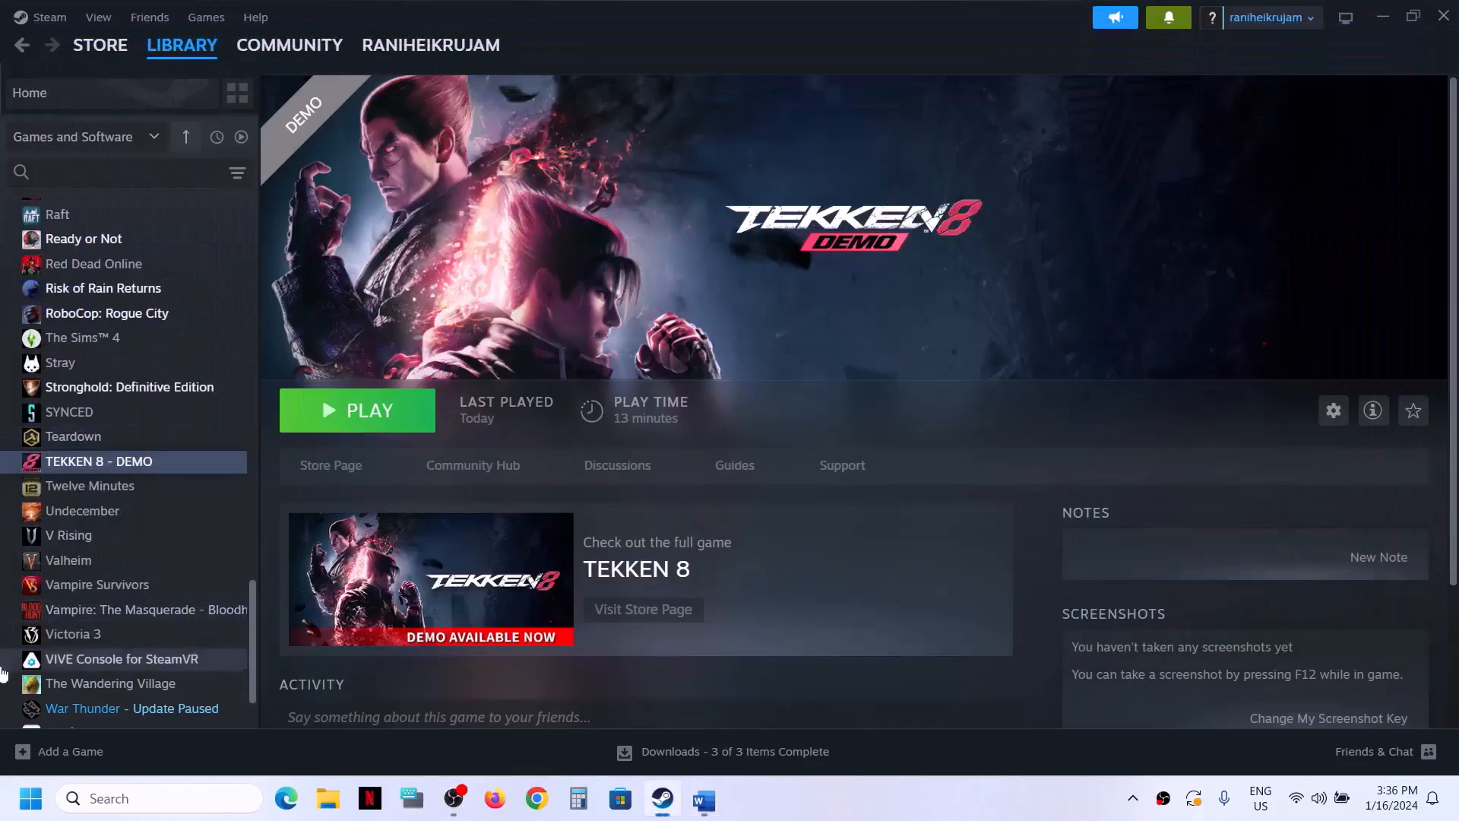
{"action": "left_click", "coordinate": [30, 798]}
{"action": "left_click", "coordinate": [553, 733]}
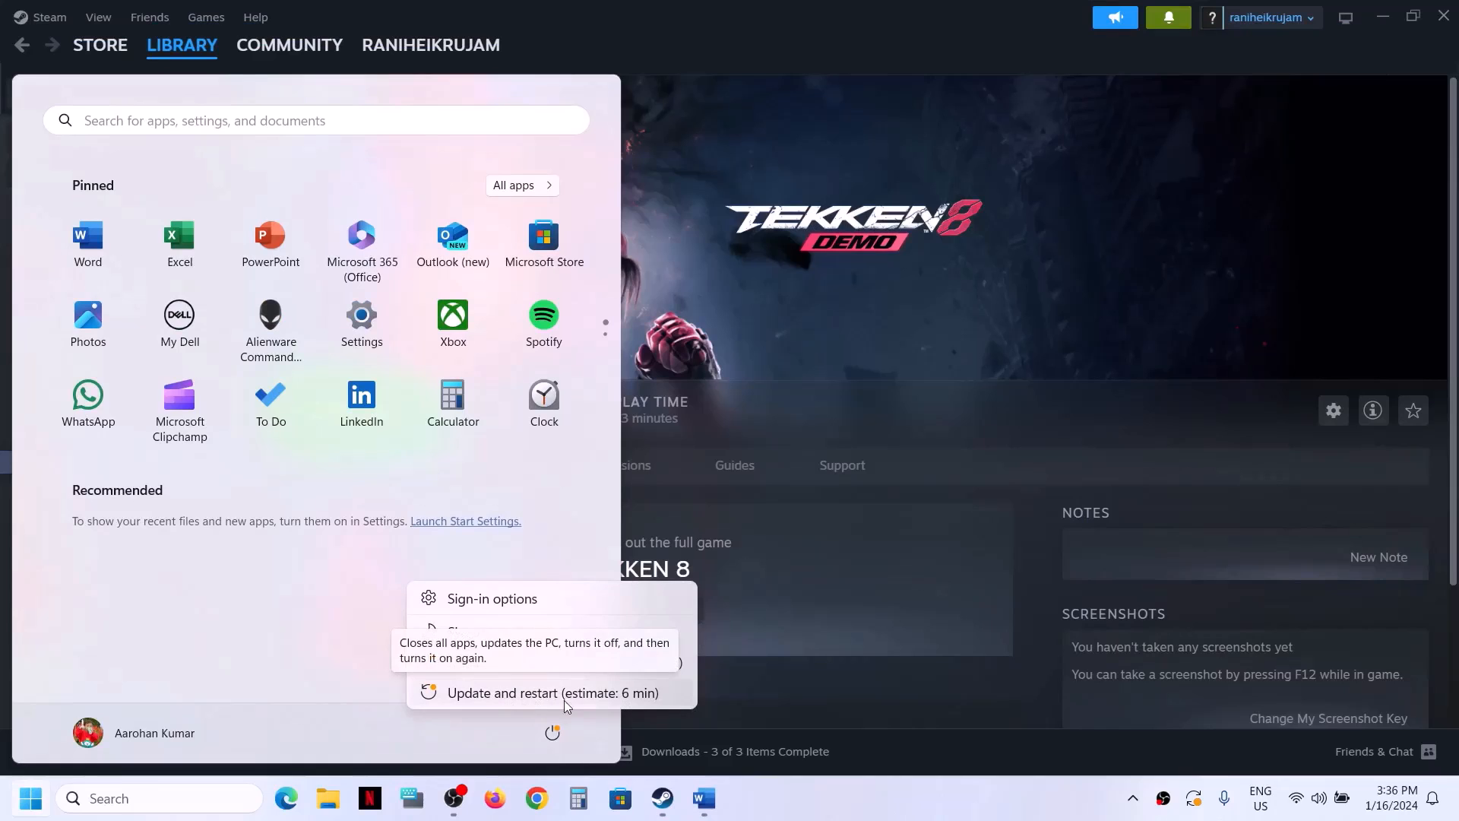
{"action": "left_click", "coordinate": [918, 320]}
{"action": "left_click", "coordinate": [913, 303]}
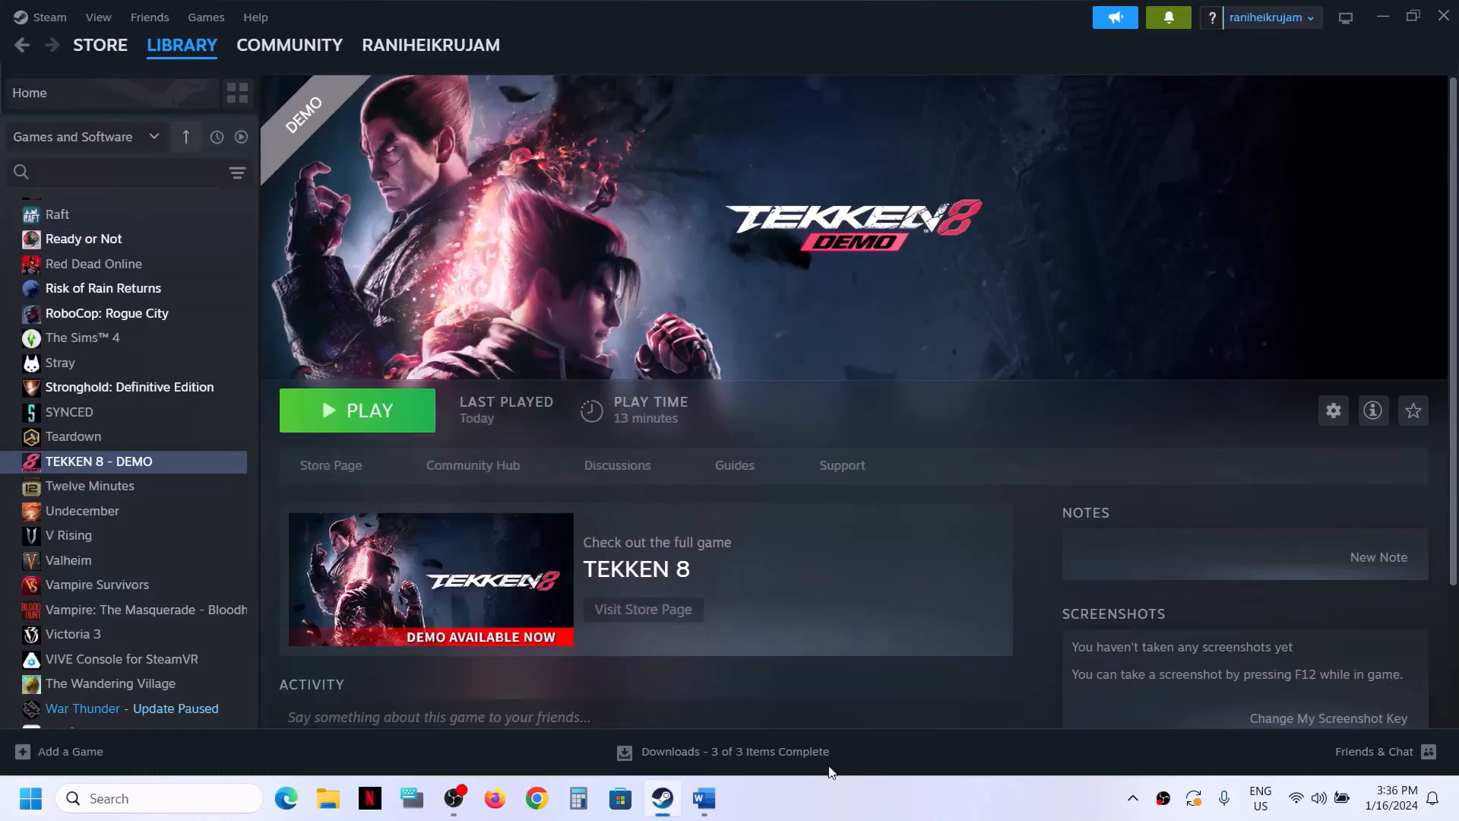
- Switch to Tekken 8.docx in Word and highlight the Step 2 text "Run the game from the game installation folder"
{"action": "left_click", "coordinate": [704, 798]}
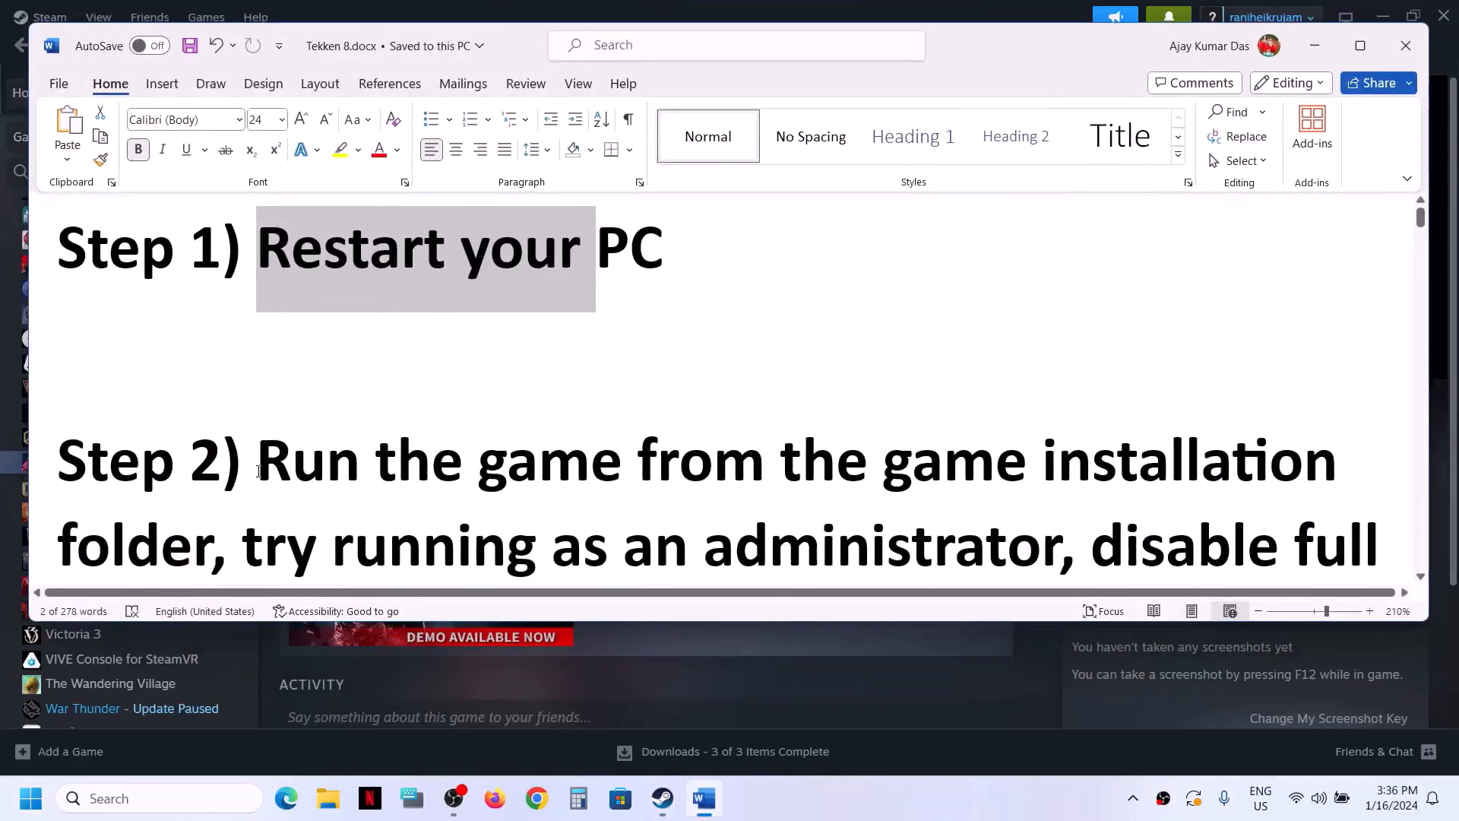
{"action": "left_click_drag", "start_coordinate": [259, 471], "coordinate": [211, 544]}
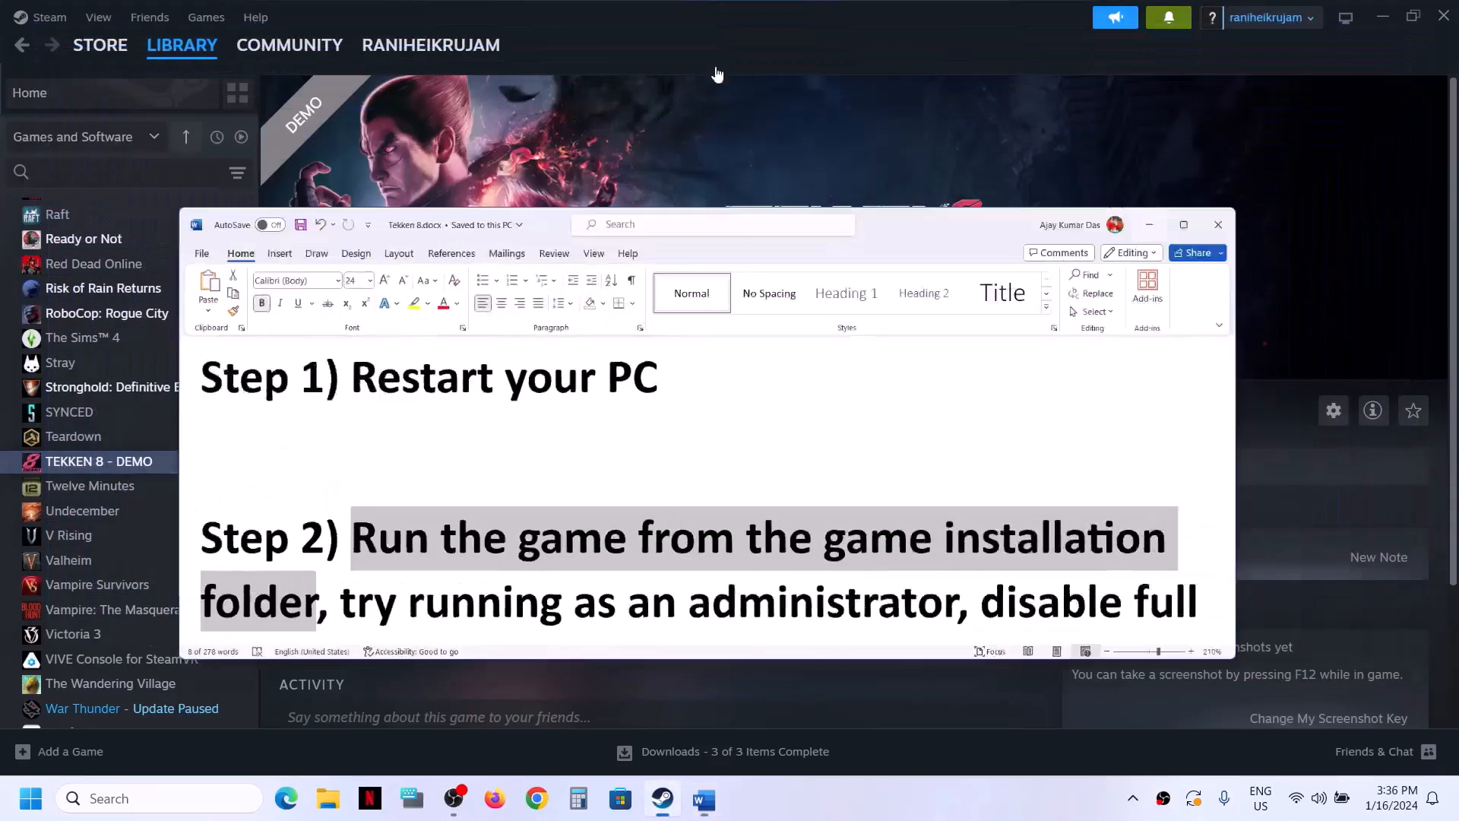
{"action": "left_click", "coordinate": [1315, 46]}
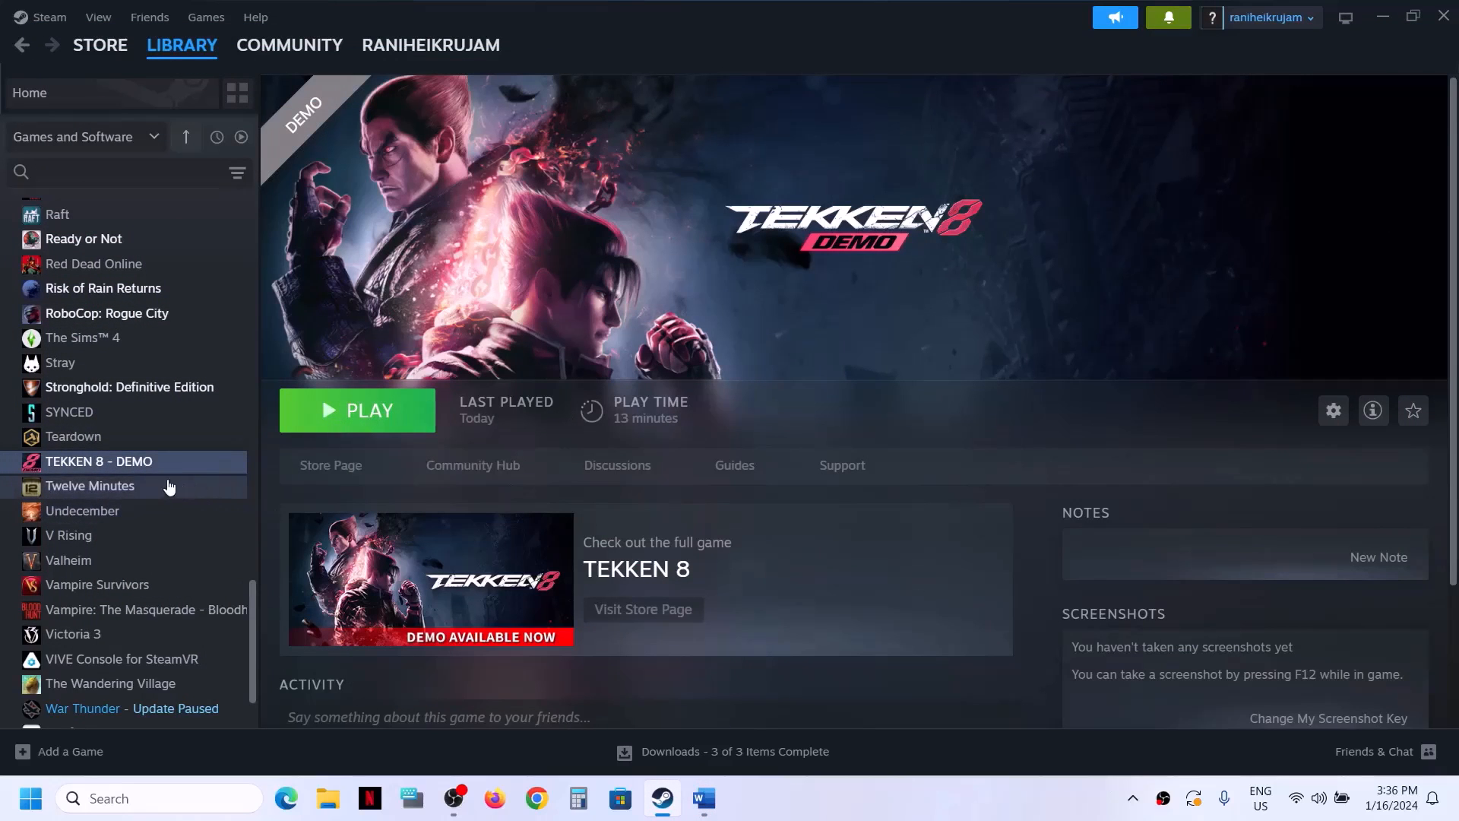
- Browse the local files of TEKKEN 8 - DEMO from the Steam library and view the actions available for TEKKEN 8 .exe
{"action": "right_click", "coordinate": [88, 469]}
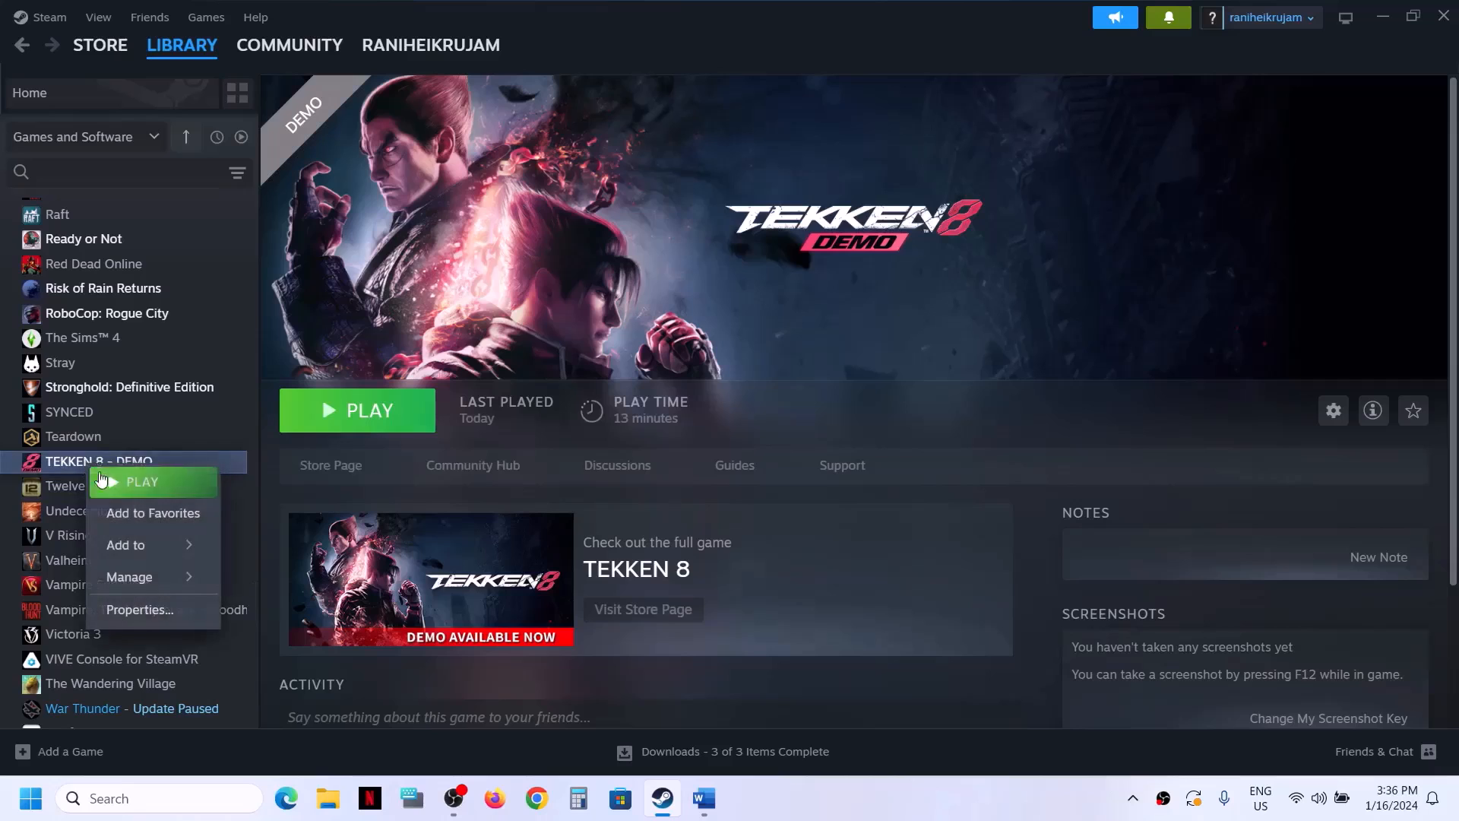
{"action": "mouse_move", "coordinate": [149, 579]}
{"action": "left_click", "coordinate": [296, 622]}
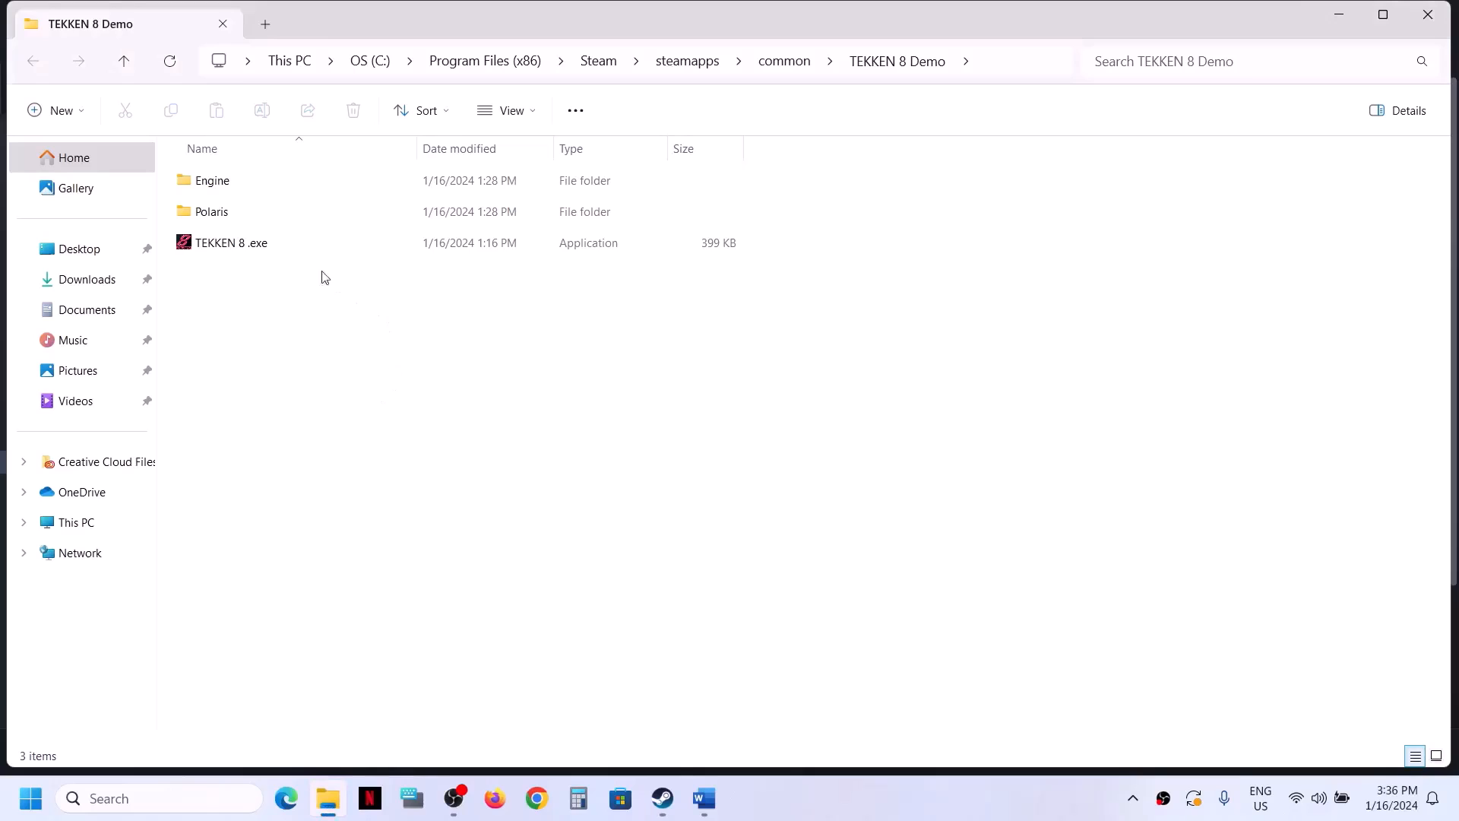
{"action": "left_click", "coordinate": [229, 249]}
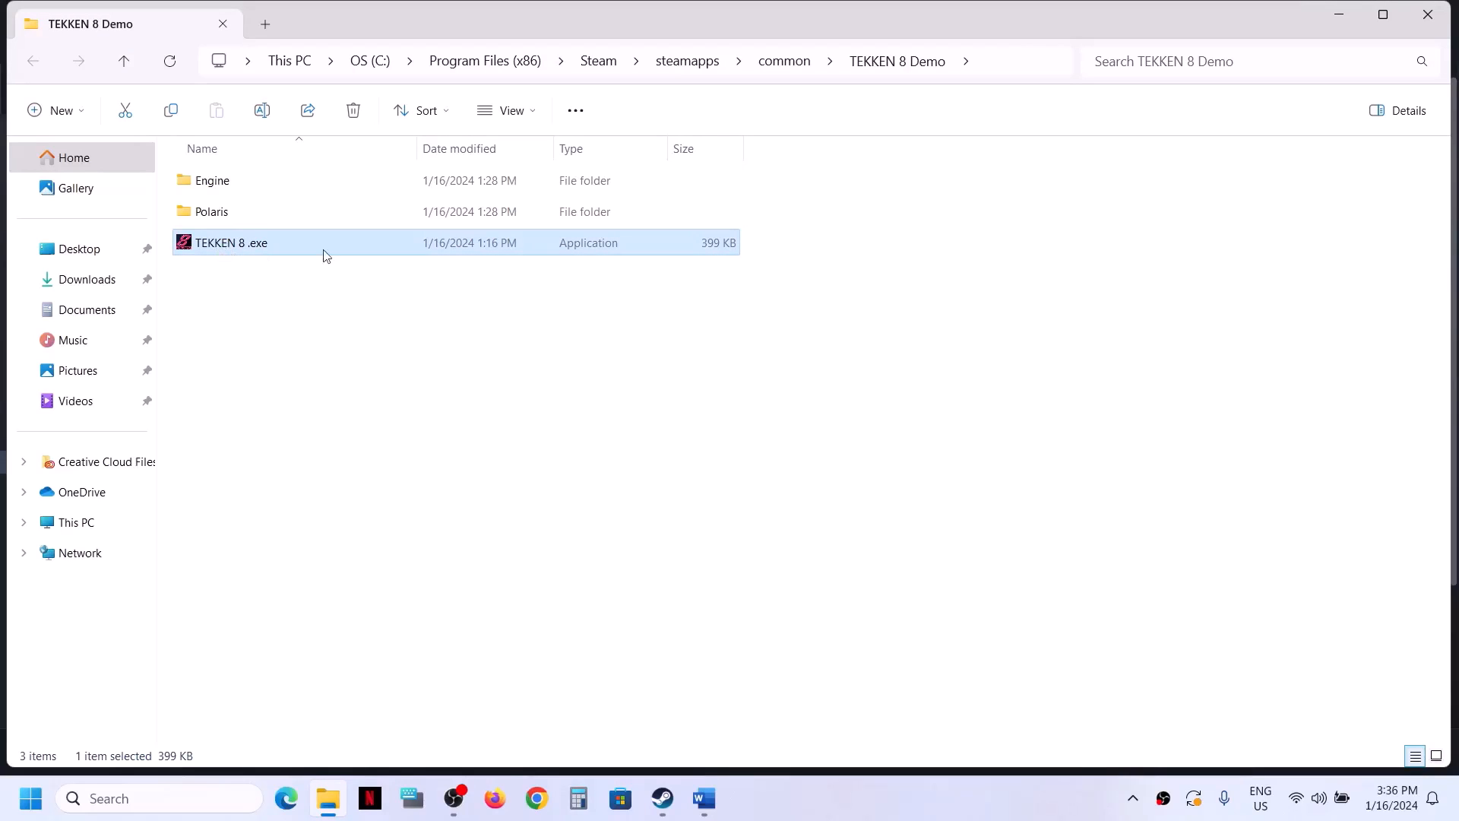
{"action": "right_click", "coordinate": [208, 250]}
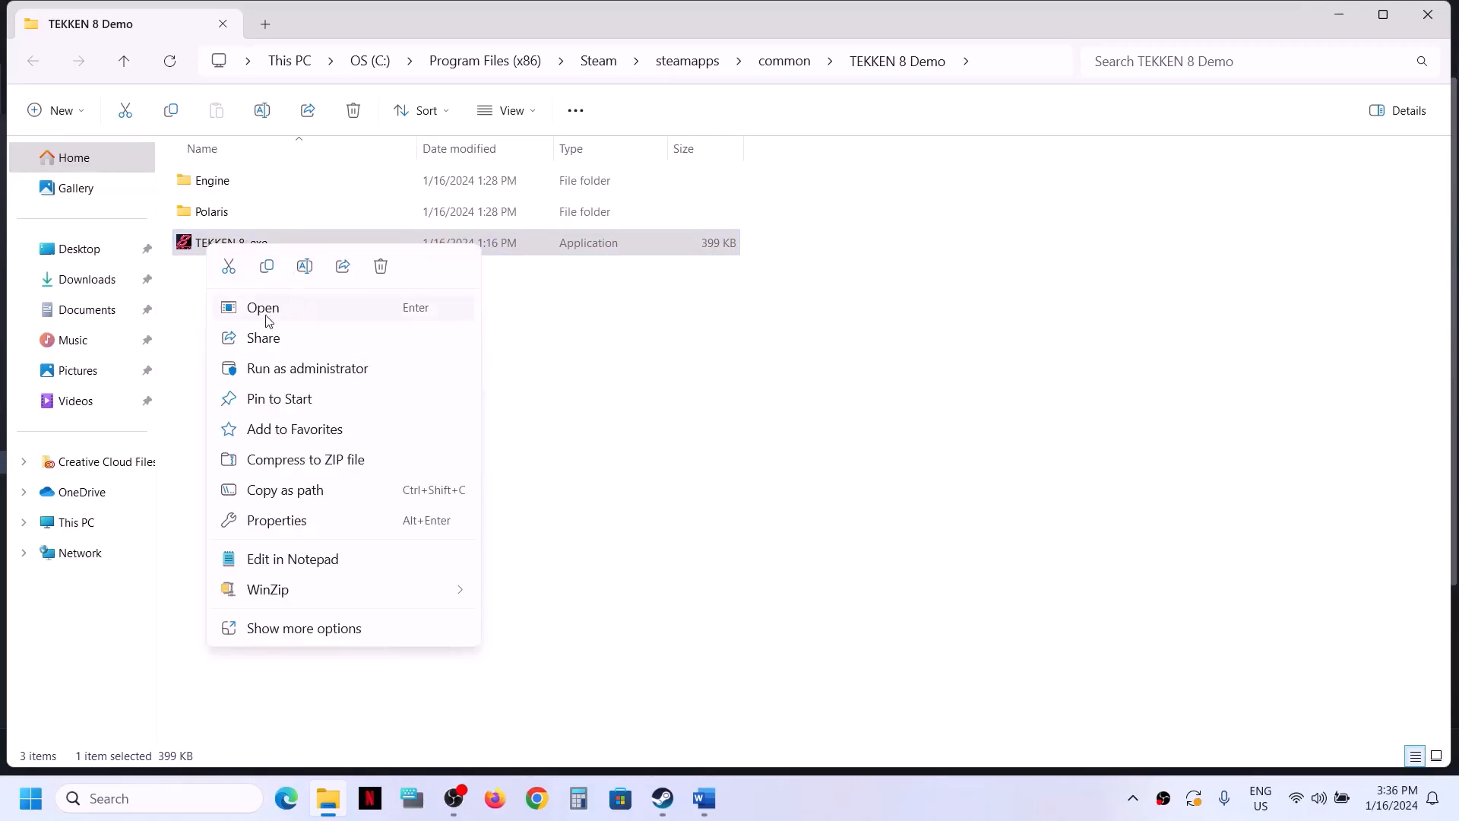
{"action": "left_click", "coordinate": [195, 304]}
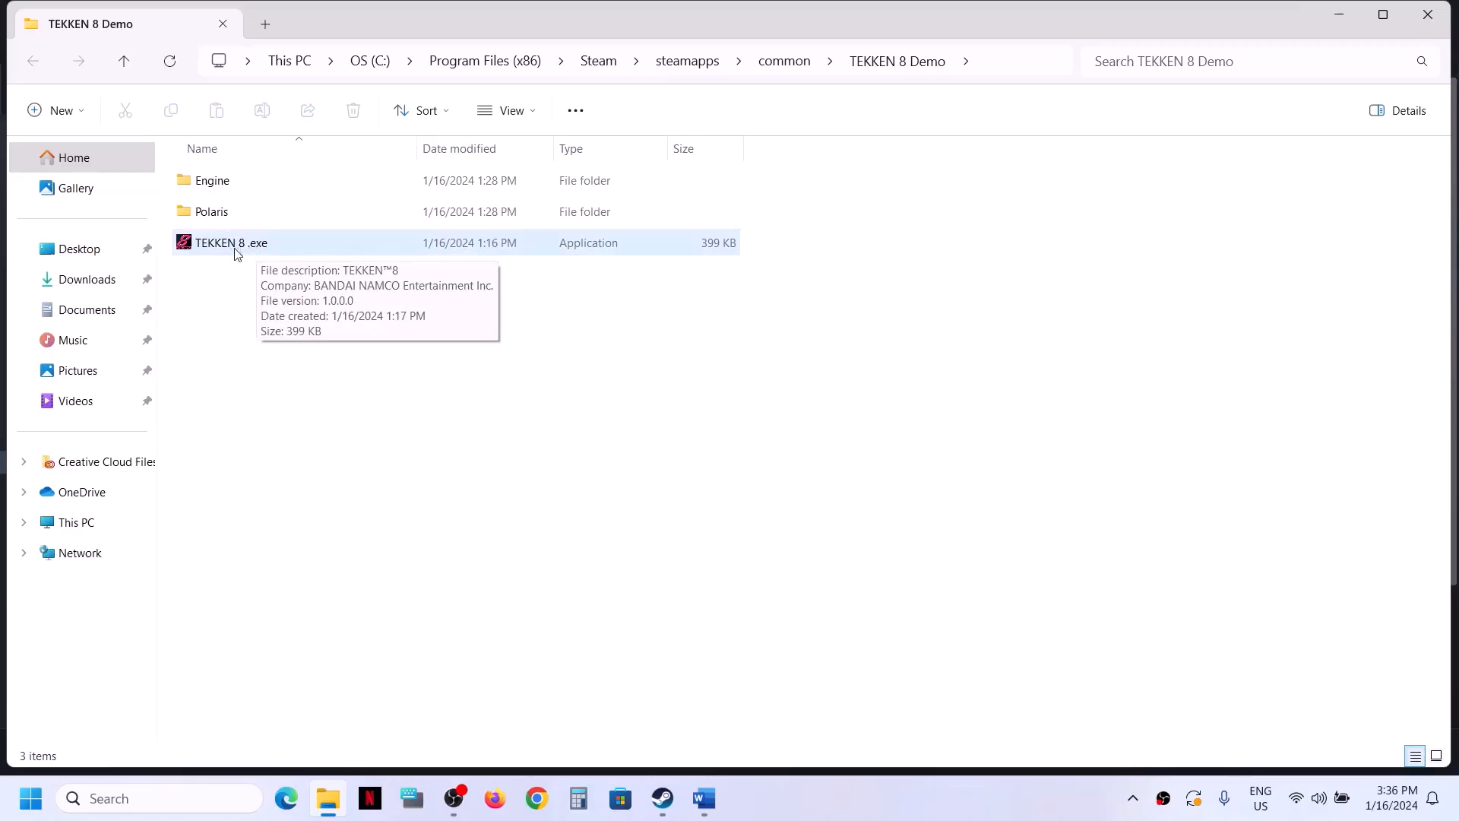
- Go to the Polaris\Binaries\Win64 subfolder of the game and select Polaris-Win64-Shipping.exe
{"action": "left_click", "coordinate": [210, 213]}
{"action": "double_click", "coordinate": [225, 217]}
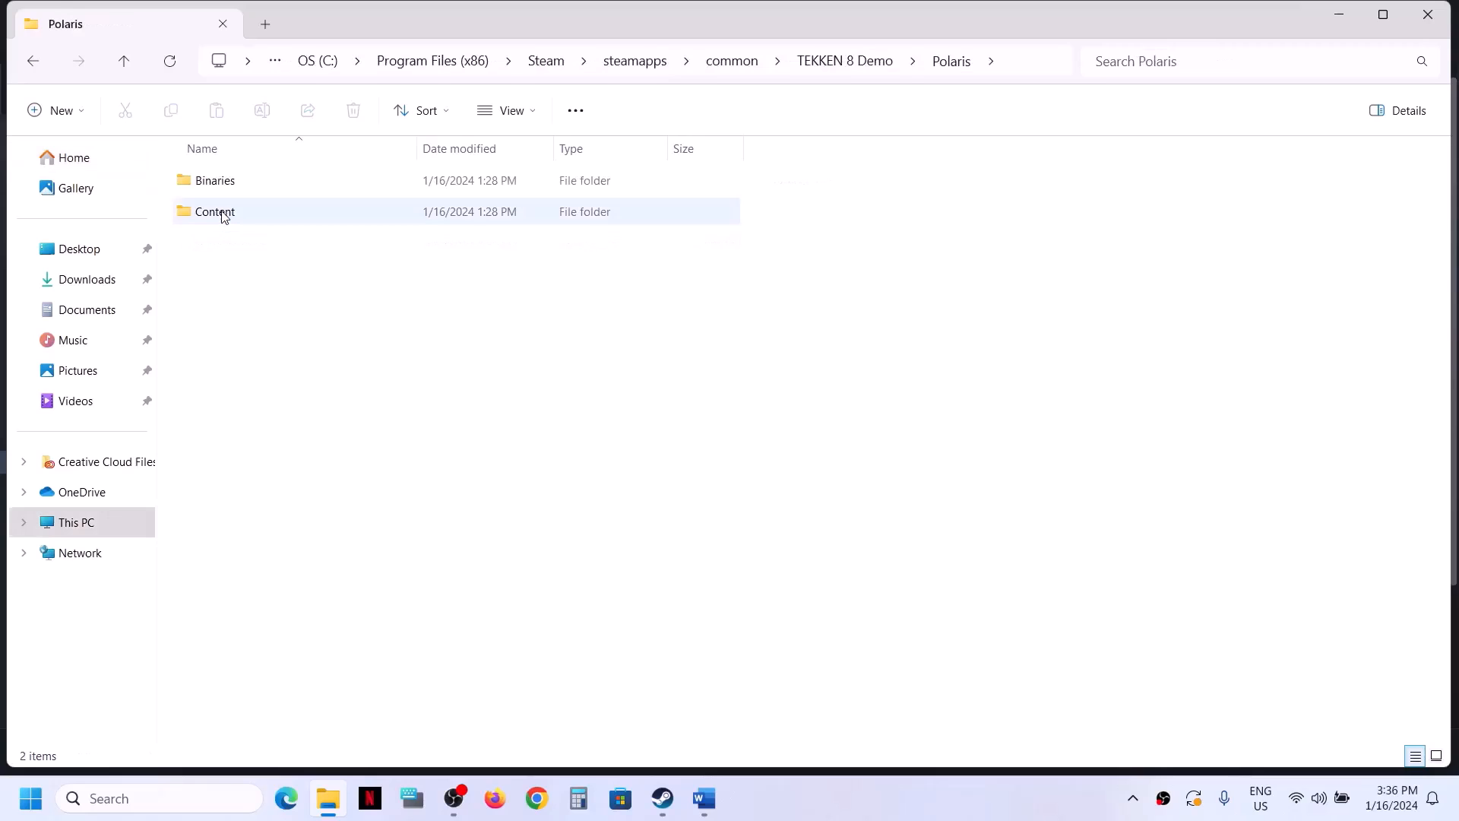
{"action": "double_click", "coordinate": [236, 187]}
{"action": "double_click", "coordinate": [238, 189]}
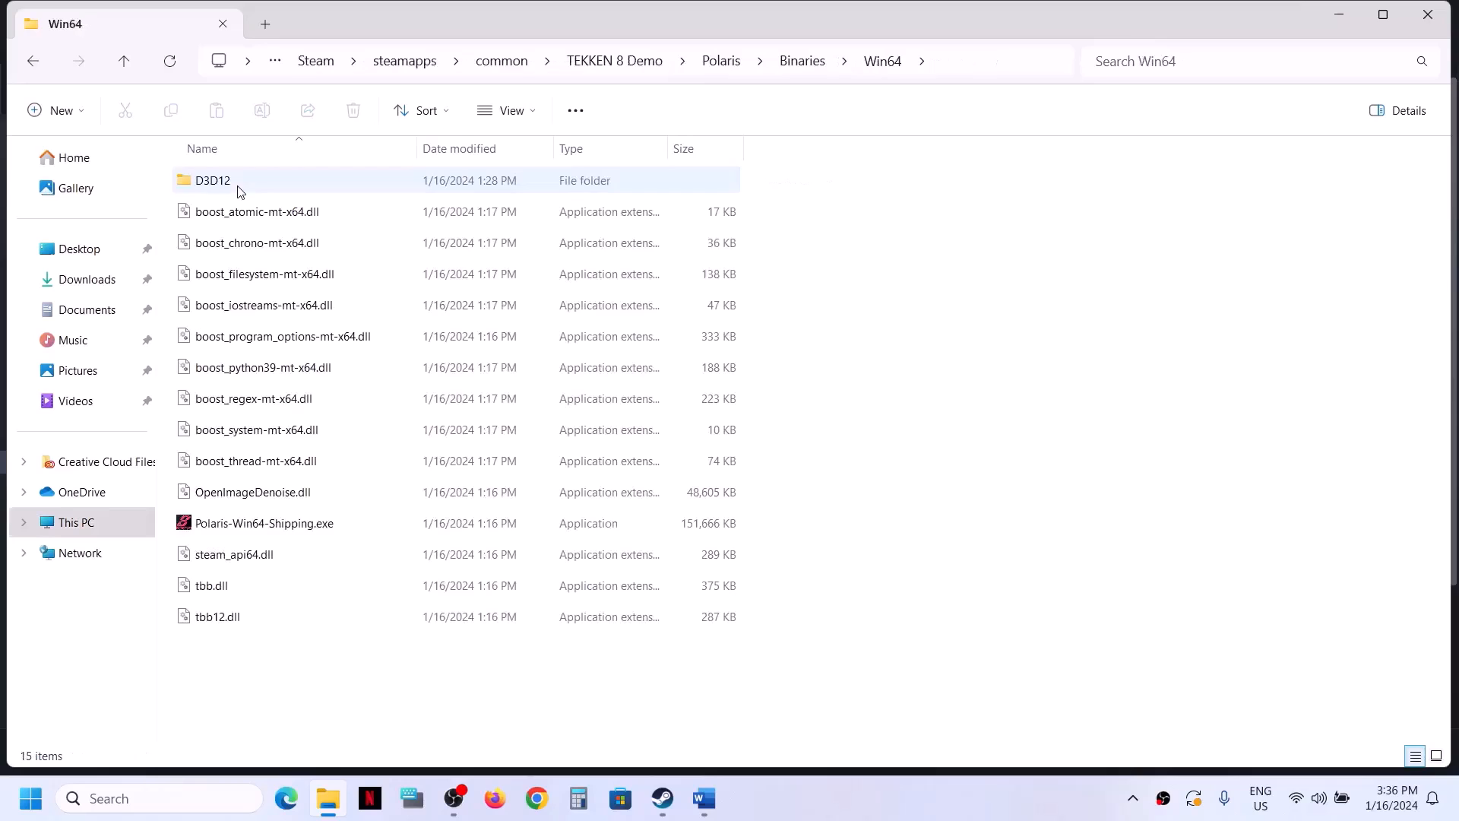
{"action": "left_click", "coordinate": [242, 530]}
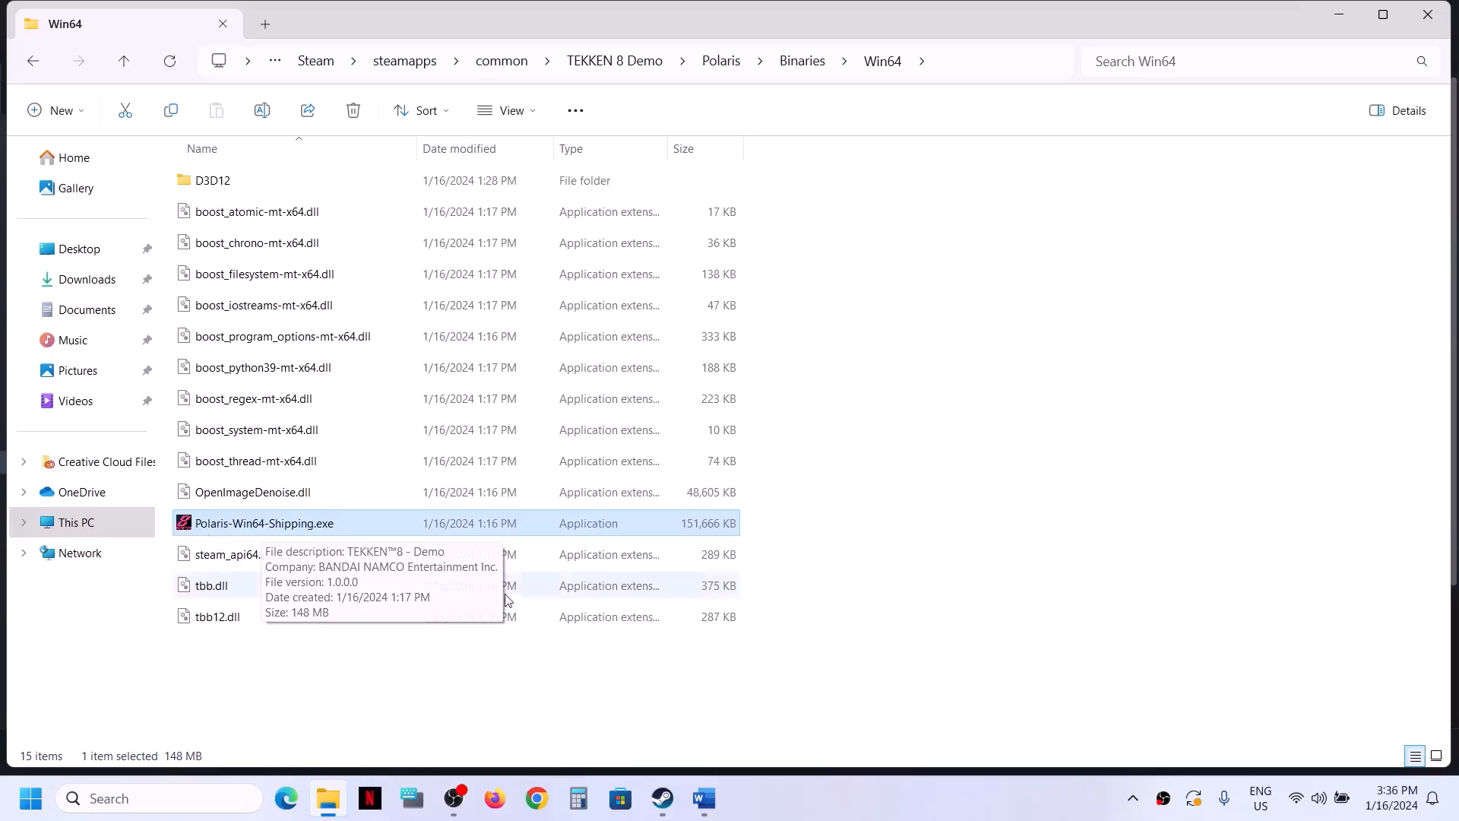
- Switch to the Word document and highlight "try running as an administrator" in Step 2
{"action": "left_click", "coordinate": [705, 798]}
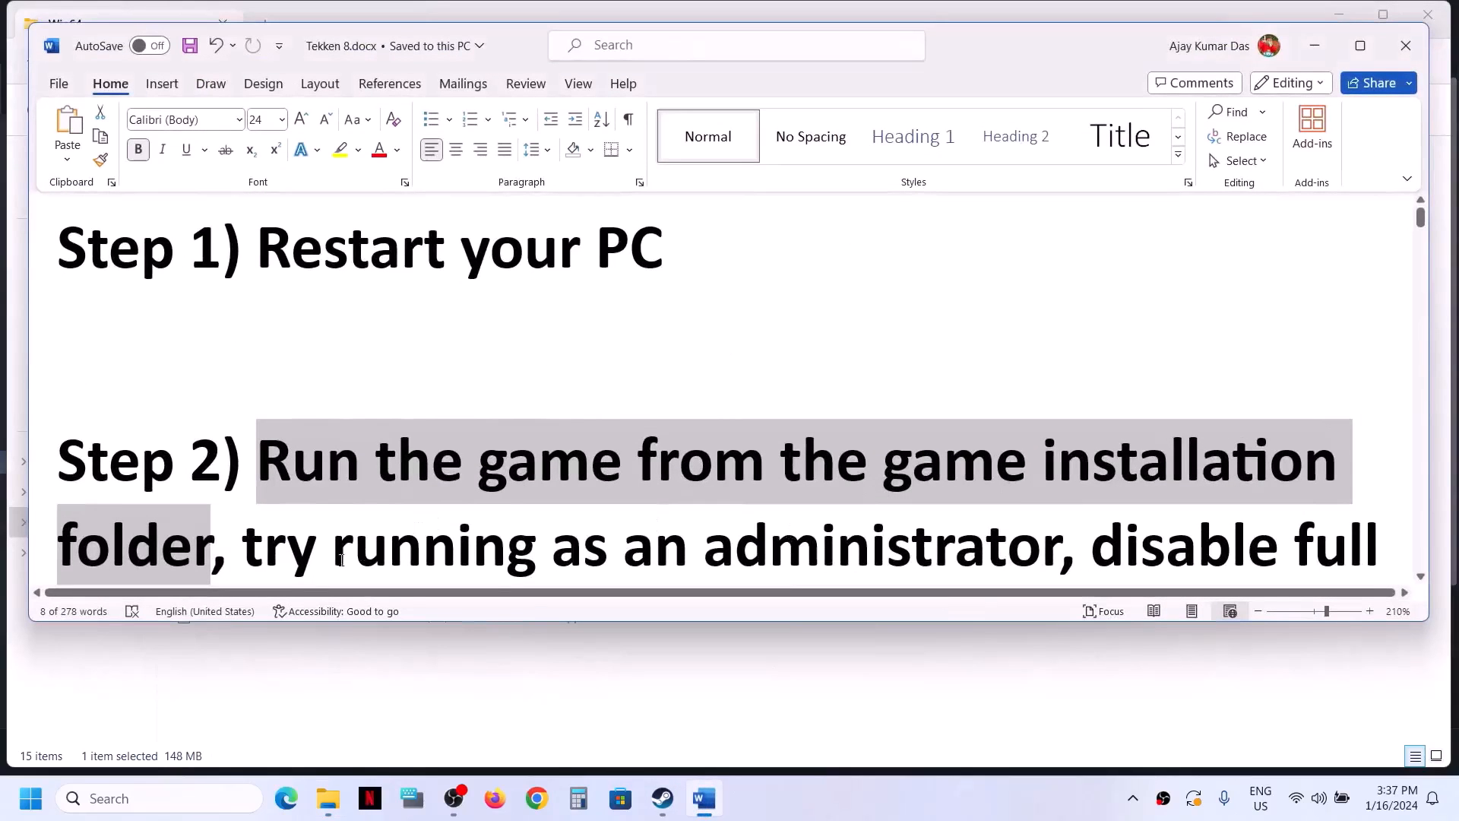
{"action": "left_click_drag", "start_coordinate": [243, 547], "coordinate": [1060, 547]}
{"action": "scroll", "coordinate": [1060, 547], "scroll_direction": "down", "scroll_amount": 1}
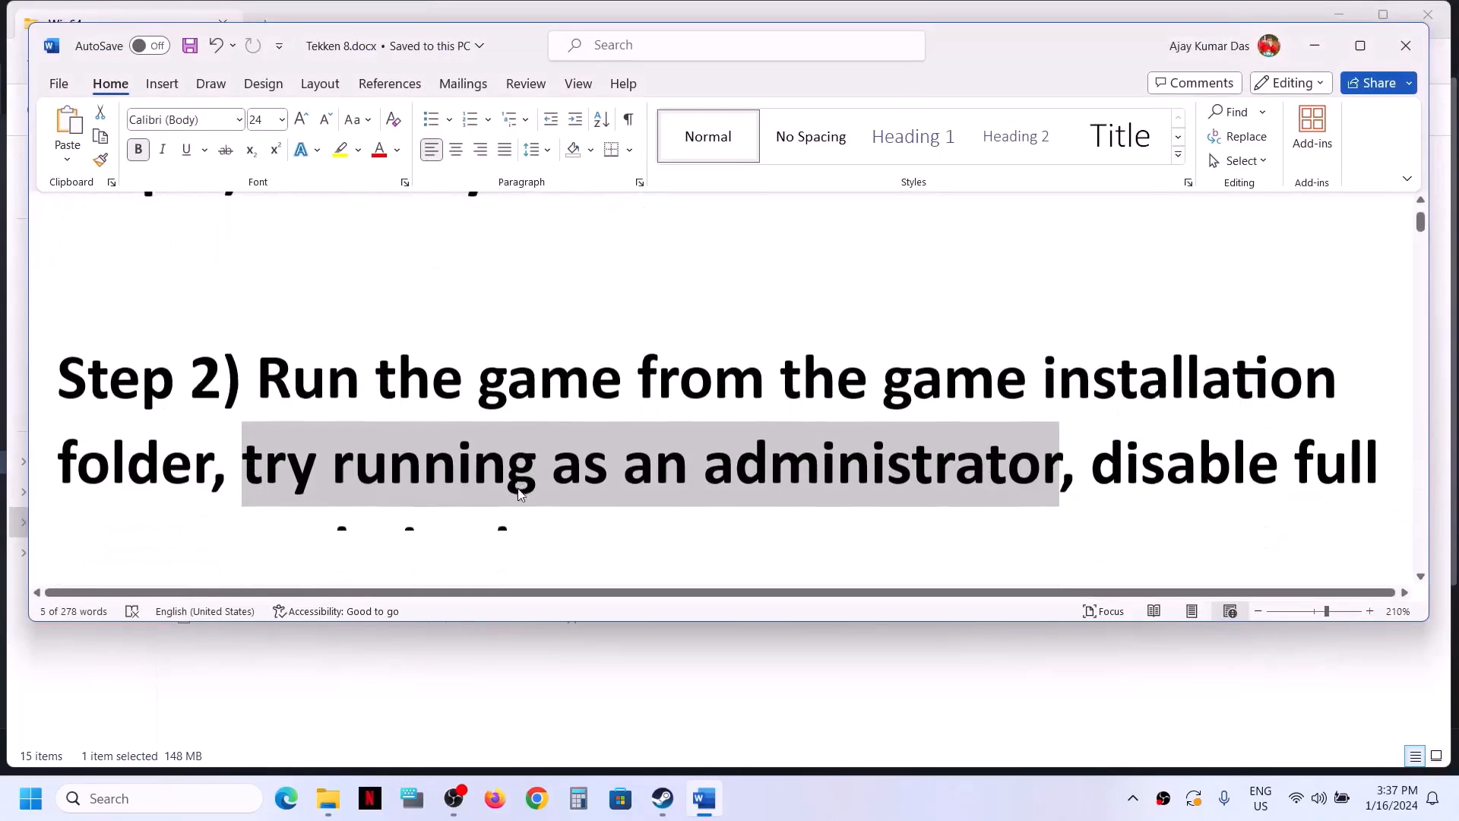
{"action": "left_click", "coordinate": [1315, 44]}
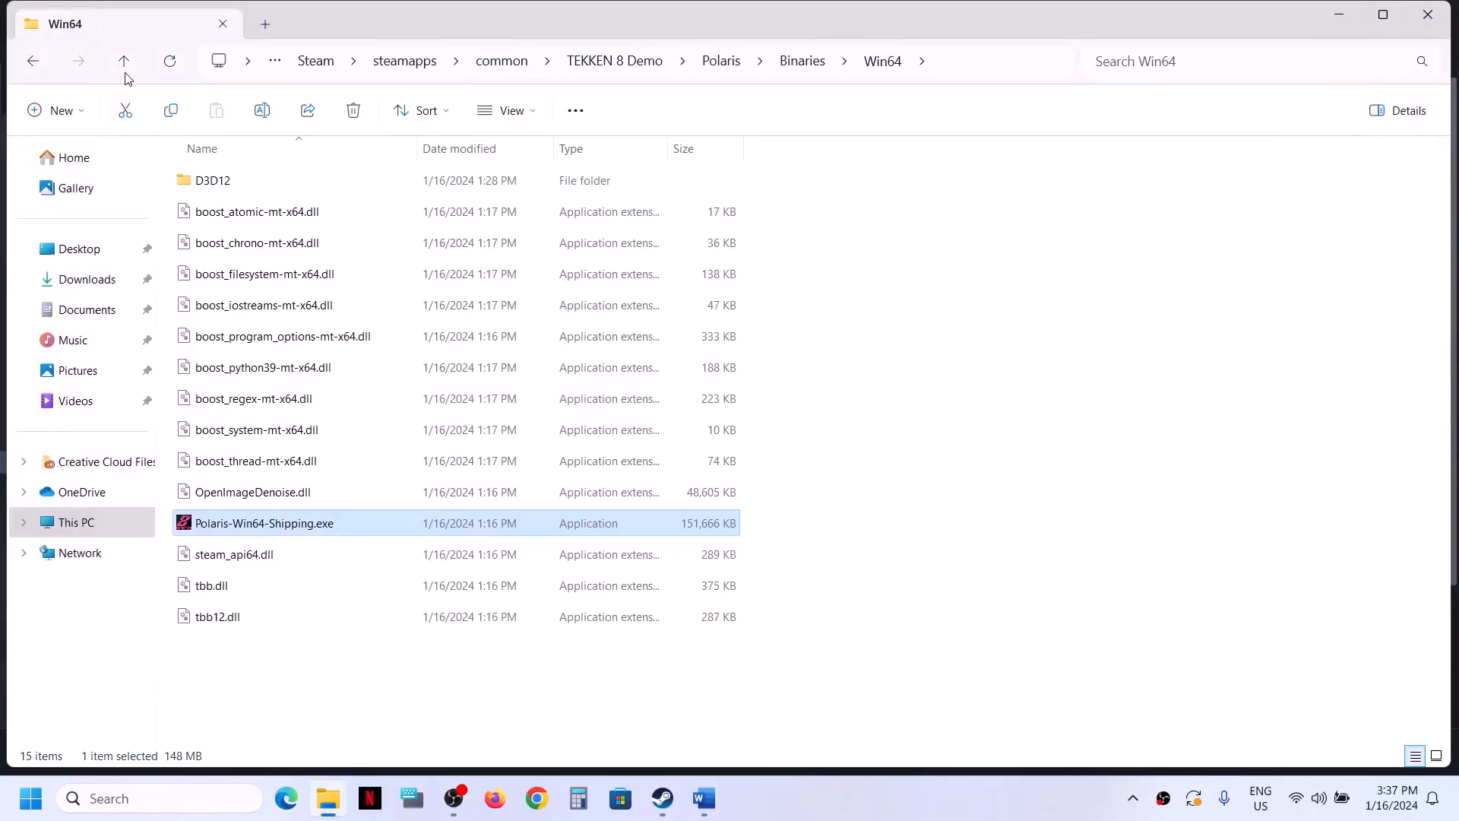
- Return to the TEKKEN 8 Demo folder and set TEKKEN 8 .exe to run as an administrator in its compatibility properties
{"action": "left_click", "coordinate": [124, 65]}
{"action": "left_click", "coordinate": [124, 64]}
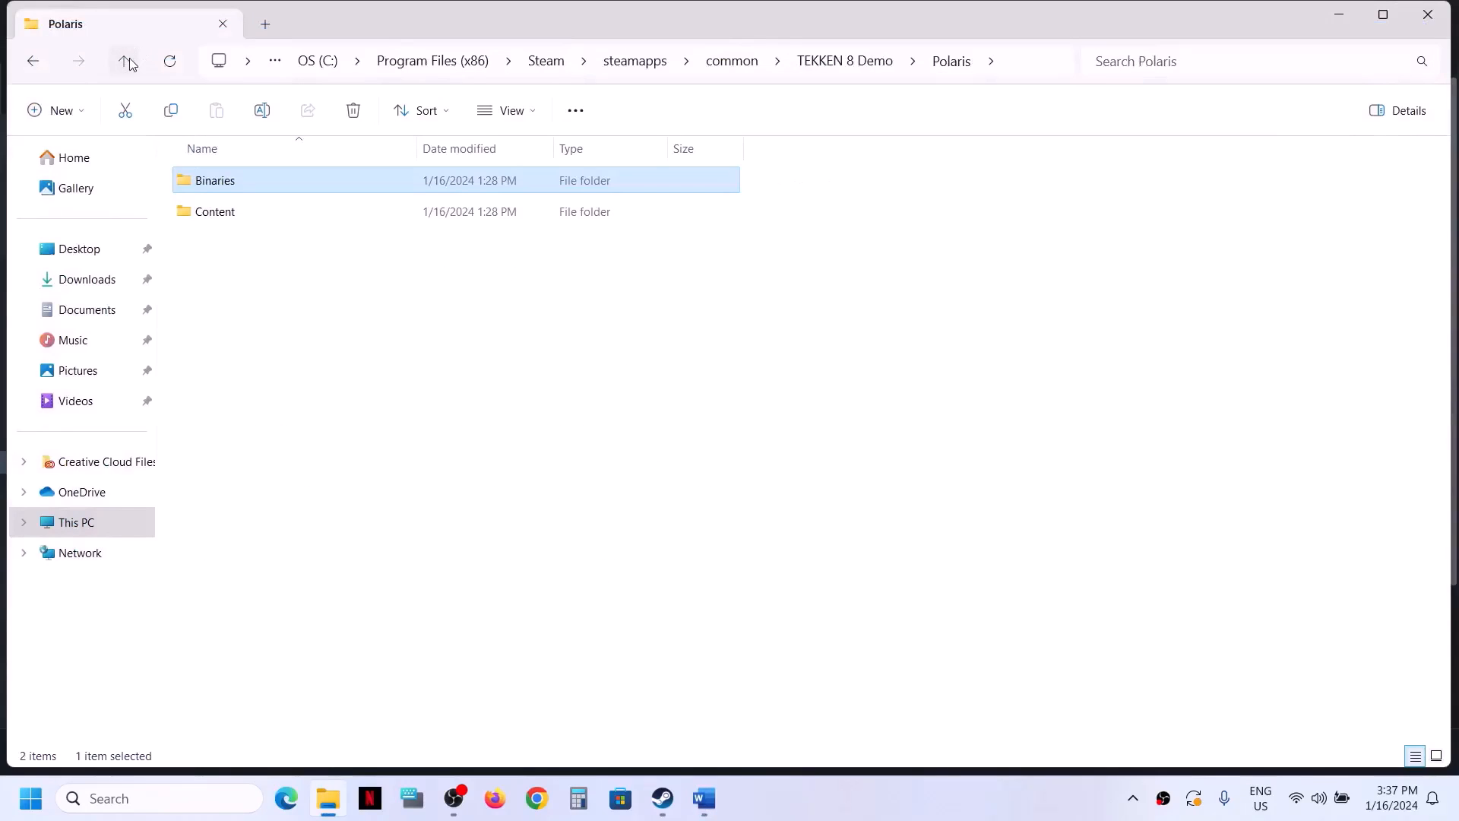
{"action": "left_click", "coordinate": [128, 60]}
{"action": "left_click", "coordinate": [215, 245]}
{"action": "right_click", "coordinate": [215, 244]}
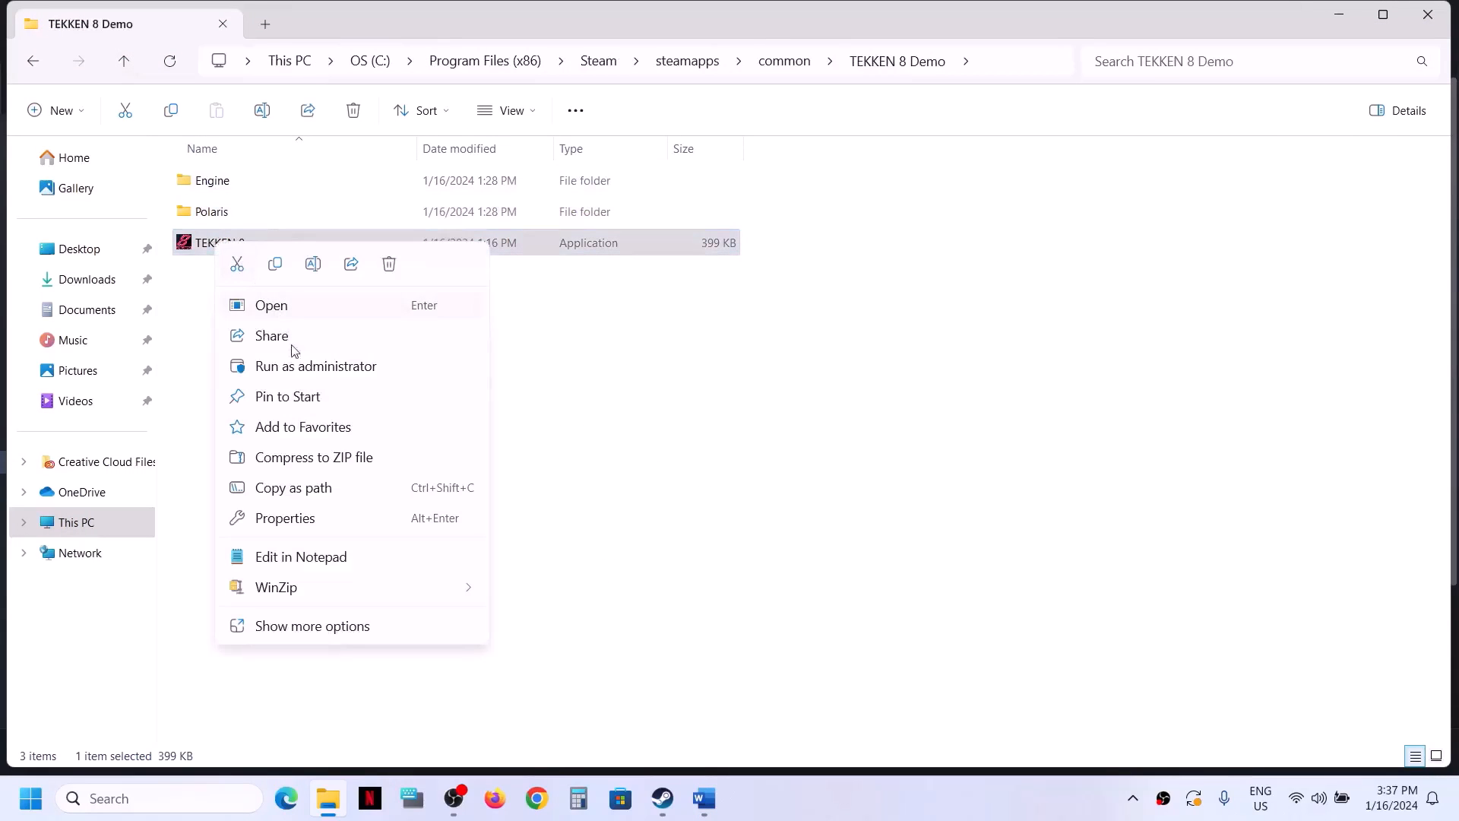
{"action": "left_click", "coordinate": [307, 521]}
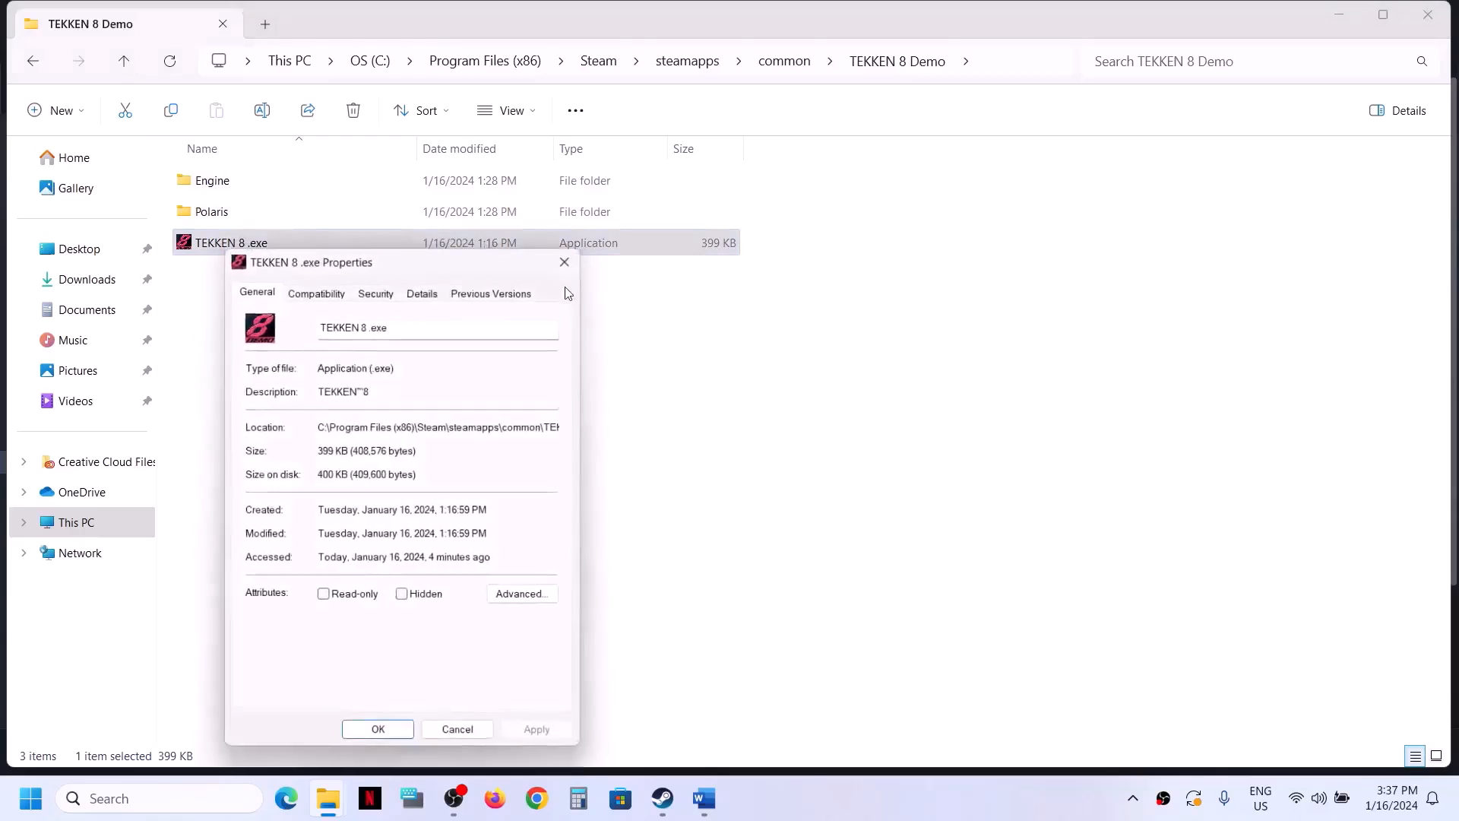
{"action": "left_click_drag", "start_coordinate": [426, 261], "coordinate": [793, 201]}
{"action": "left_click", "coordinate": [663, 228]}
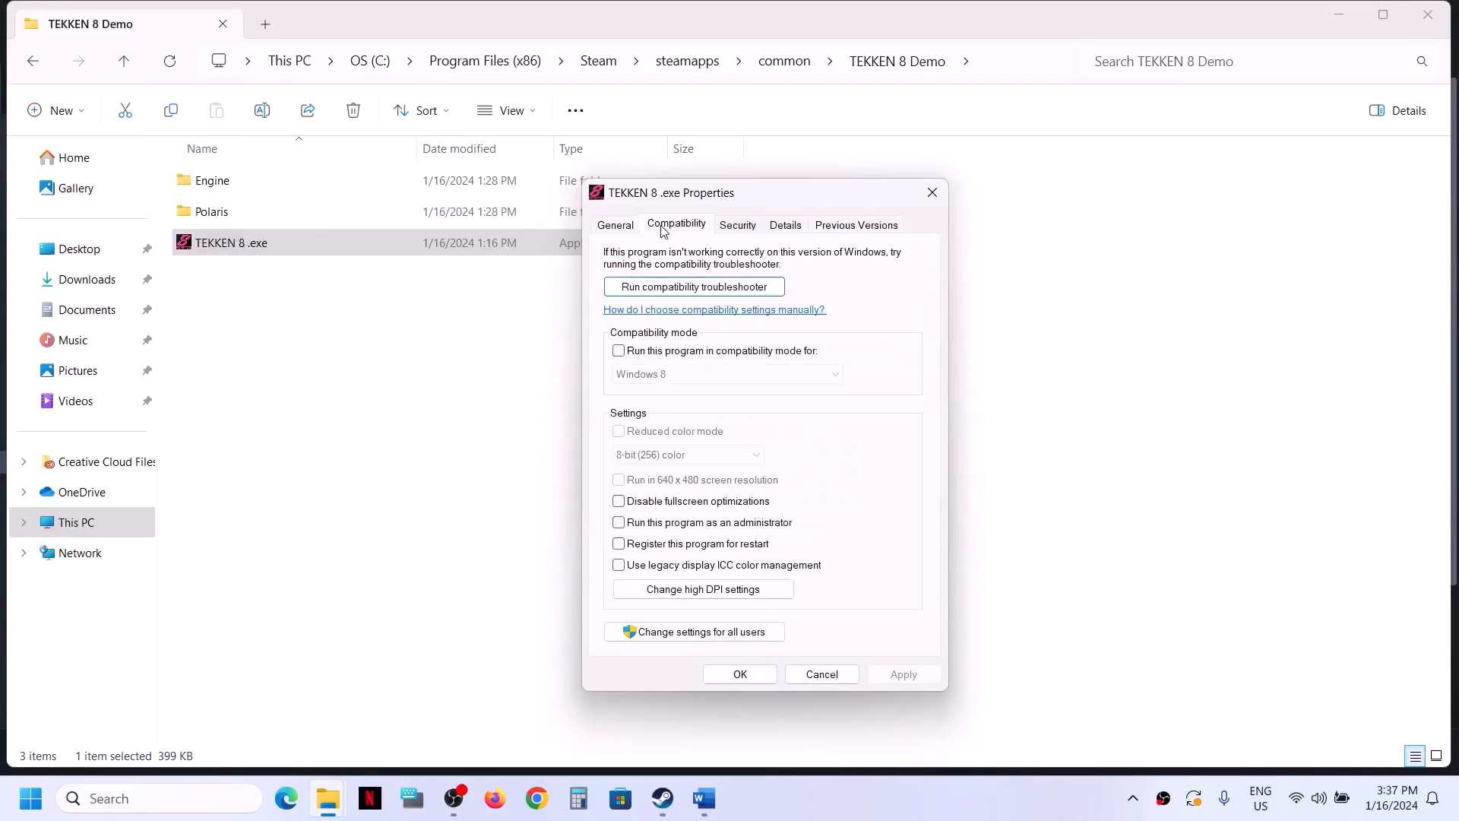
{"action": "left_click", "coordinate": [619, 525]}
{"action": "left_click", "coordinate": [891, 675]}
{"action": "left_click", "coordinate": [740, 675]}
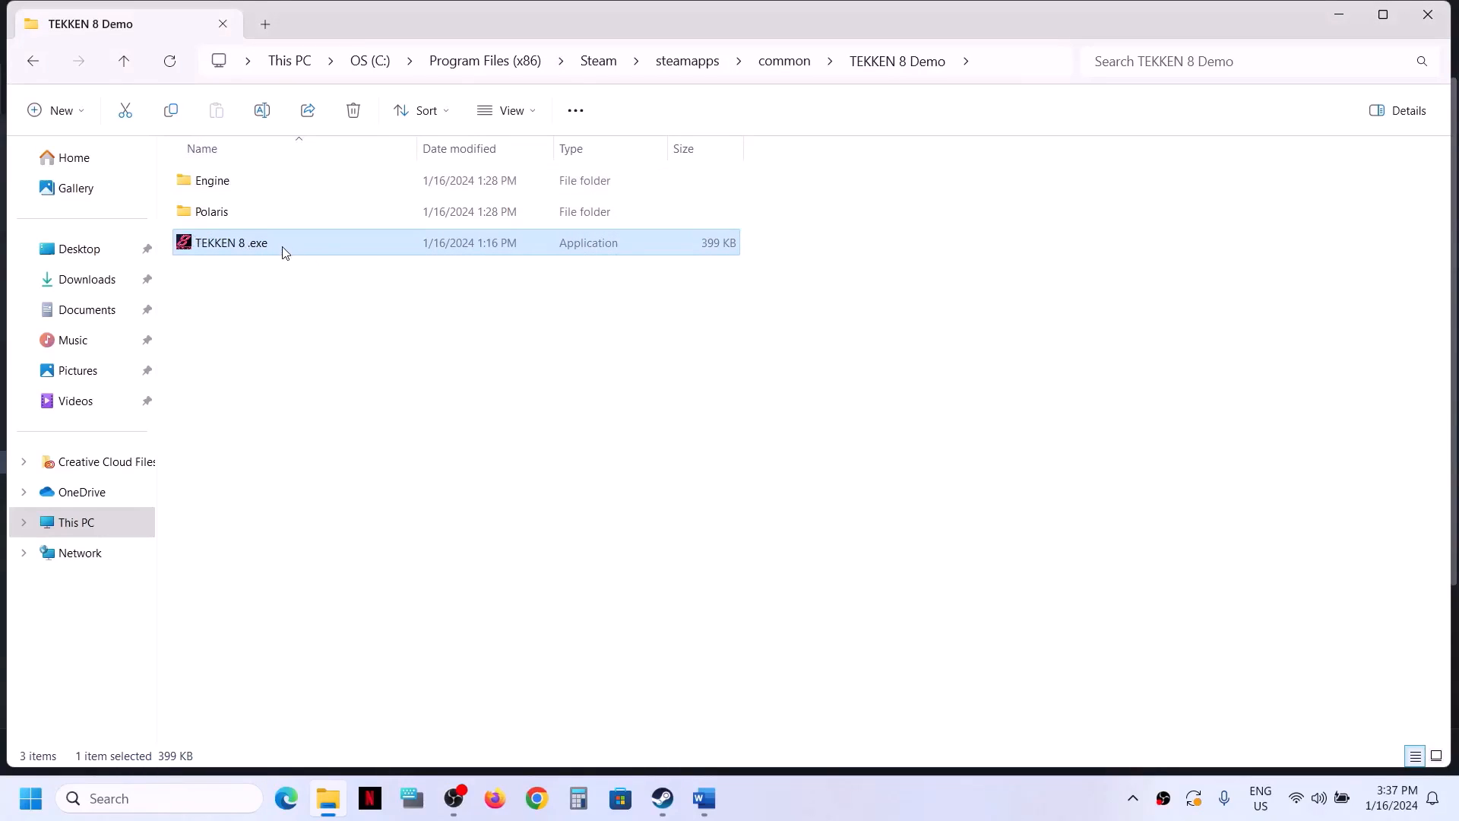
- Set Polaris-Win64-Shipping.exe in Polaris\Binaries\Win64 to run as an administrator in its compatibility properties
{"action": "left_click", "coordinate": [198, 216]}
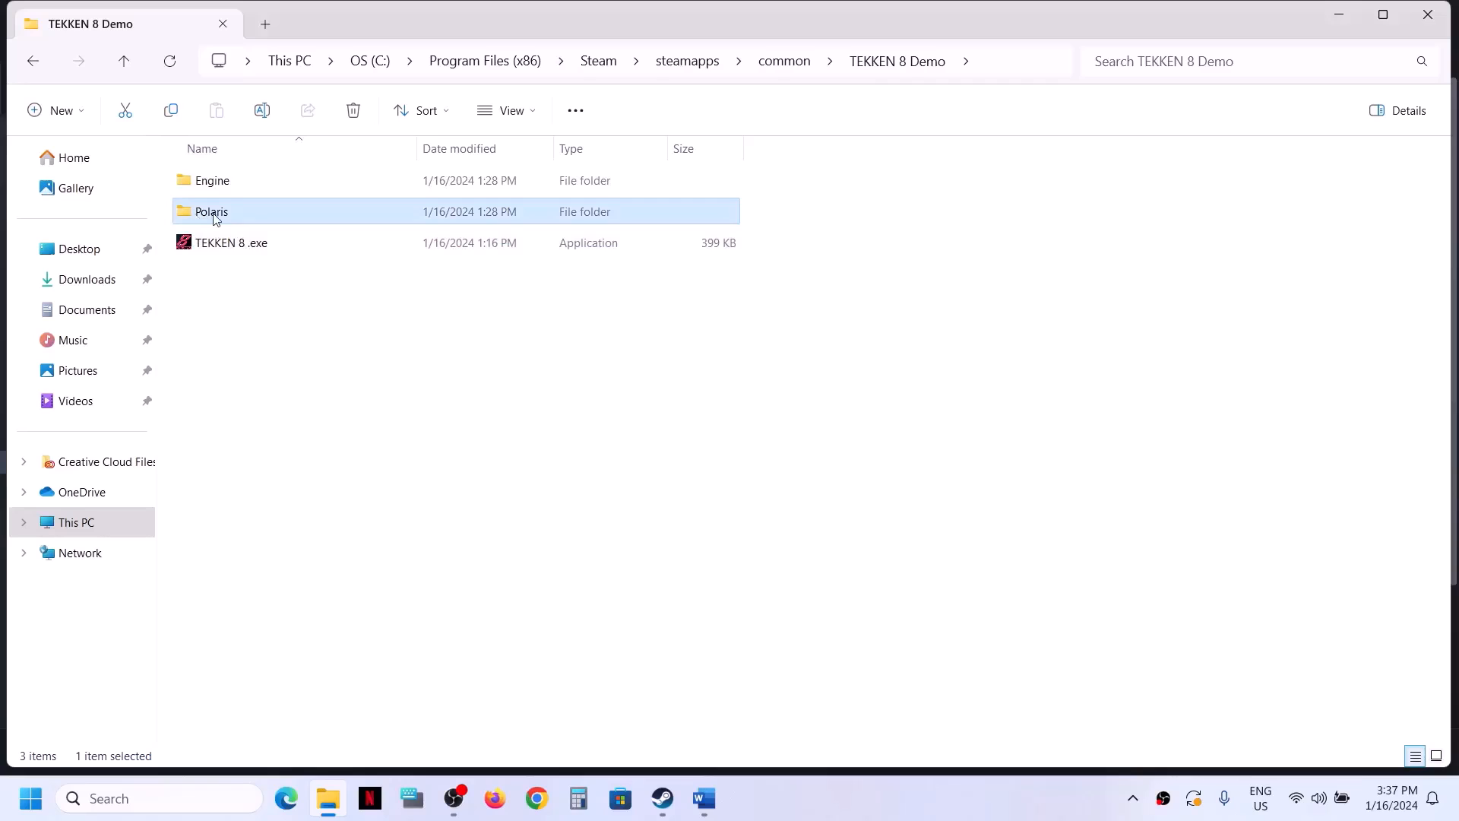
{"action": "double_click", "coordinate": [212, 213]}
{"action": "double_click", "coordinate": [255, 187]}
{"action": "double_click", "coordinate": [241, 180]}
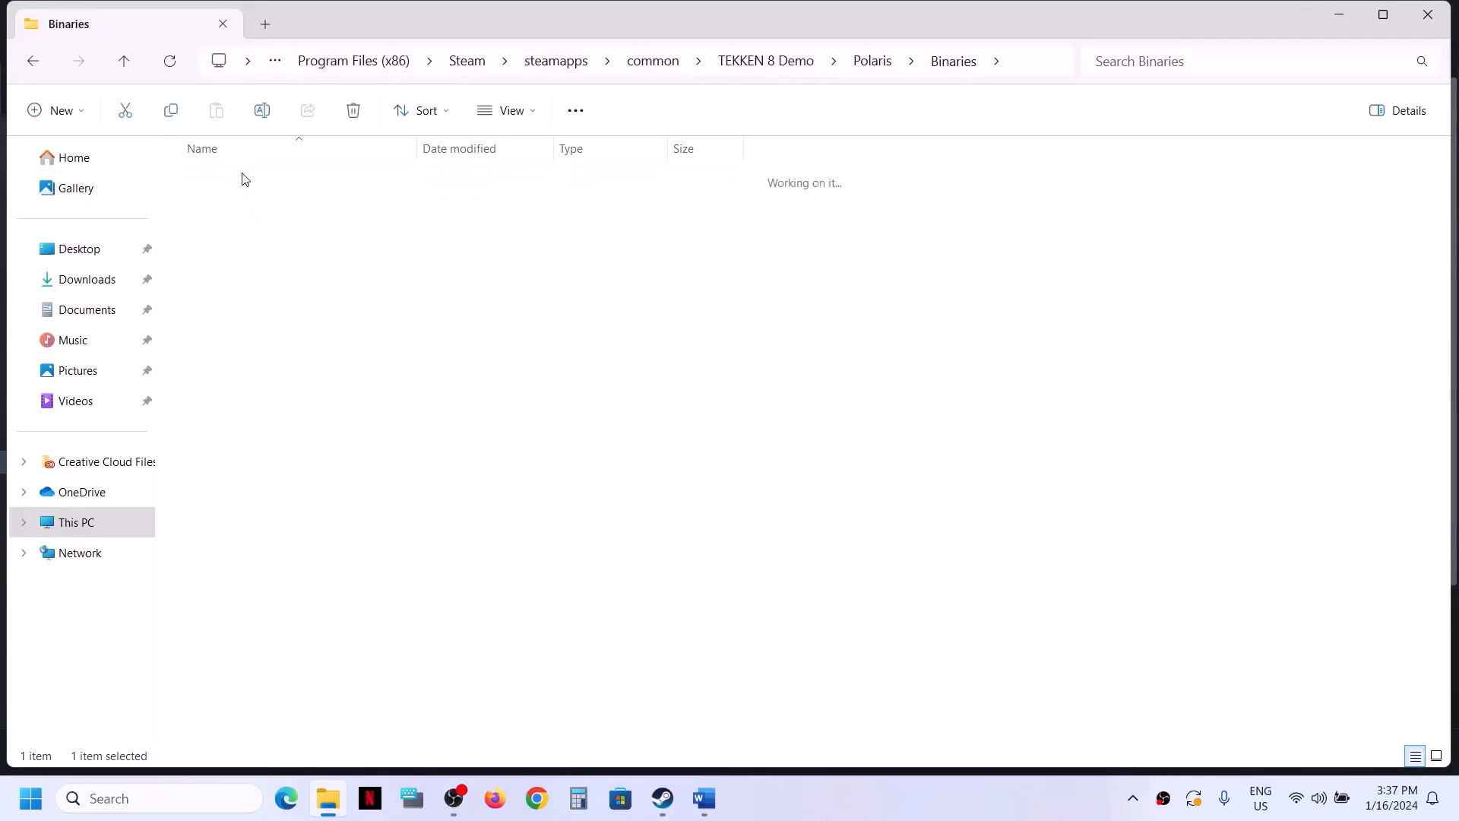
{"action": "right_click", "coordinate": [207, 534]}
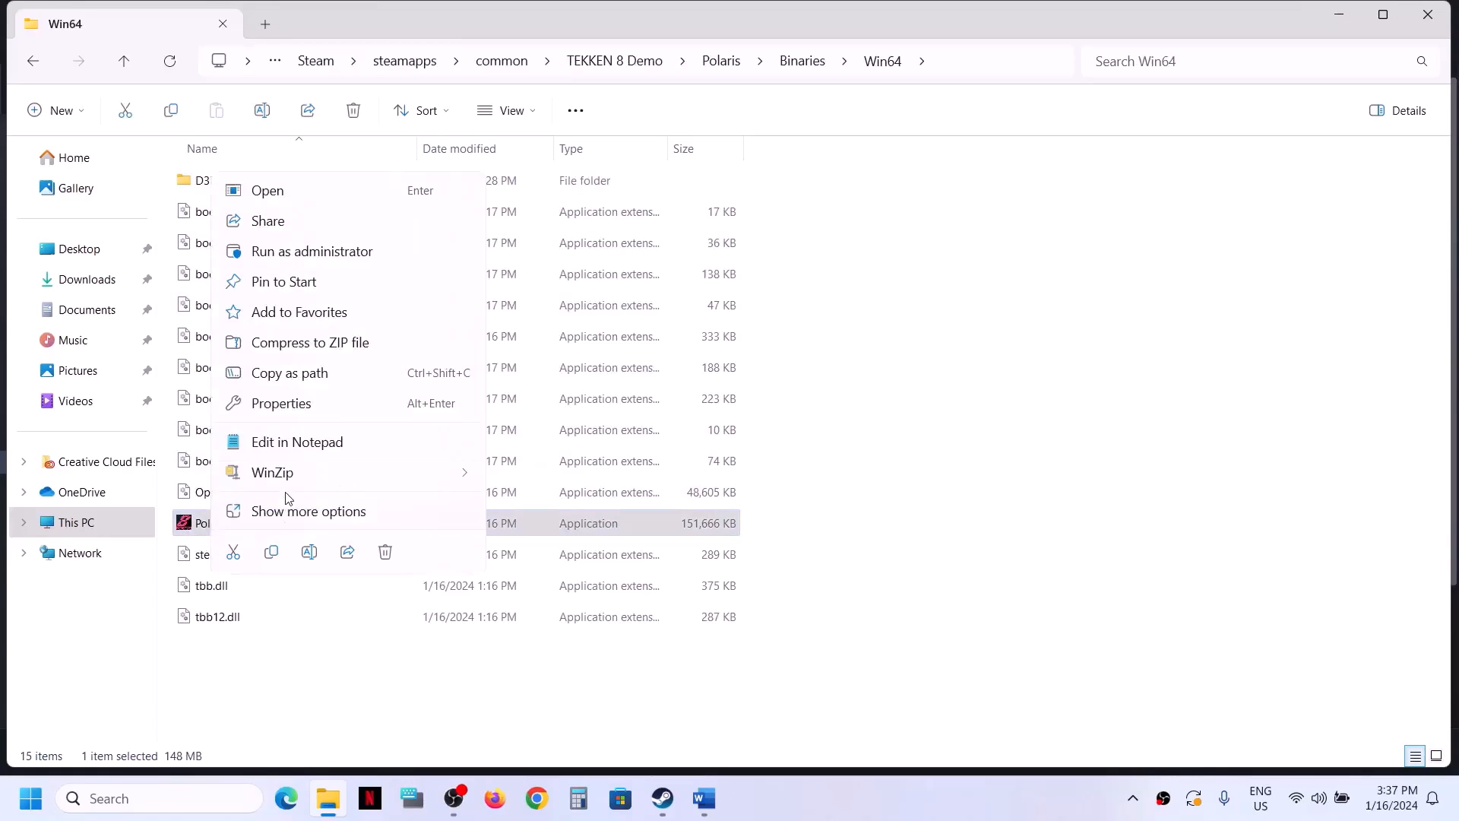
{"action": "left_click", "coordinate": [306, 408]}
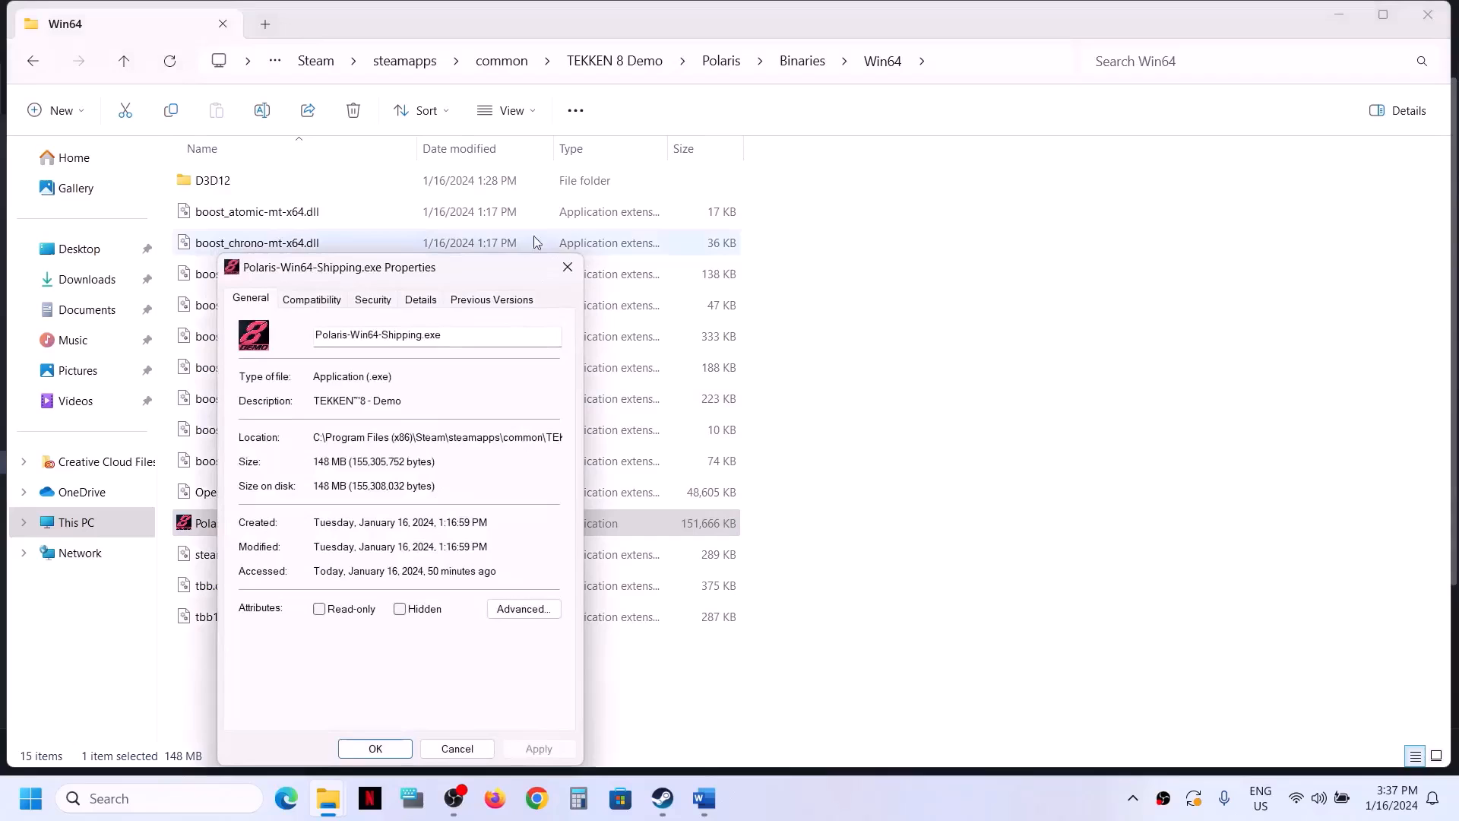
{"action": "left_click", "coordinate": [296, 300]}
{"action": "left_click_drag", "start_coordinate": [342, 273], "coordinate": [598, 136]}
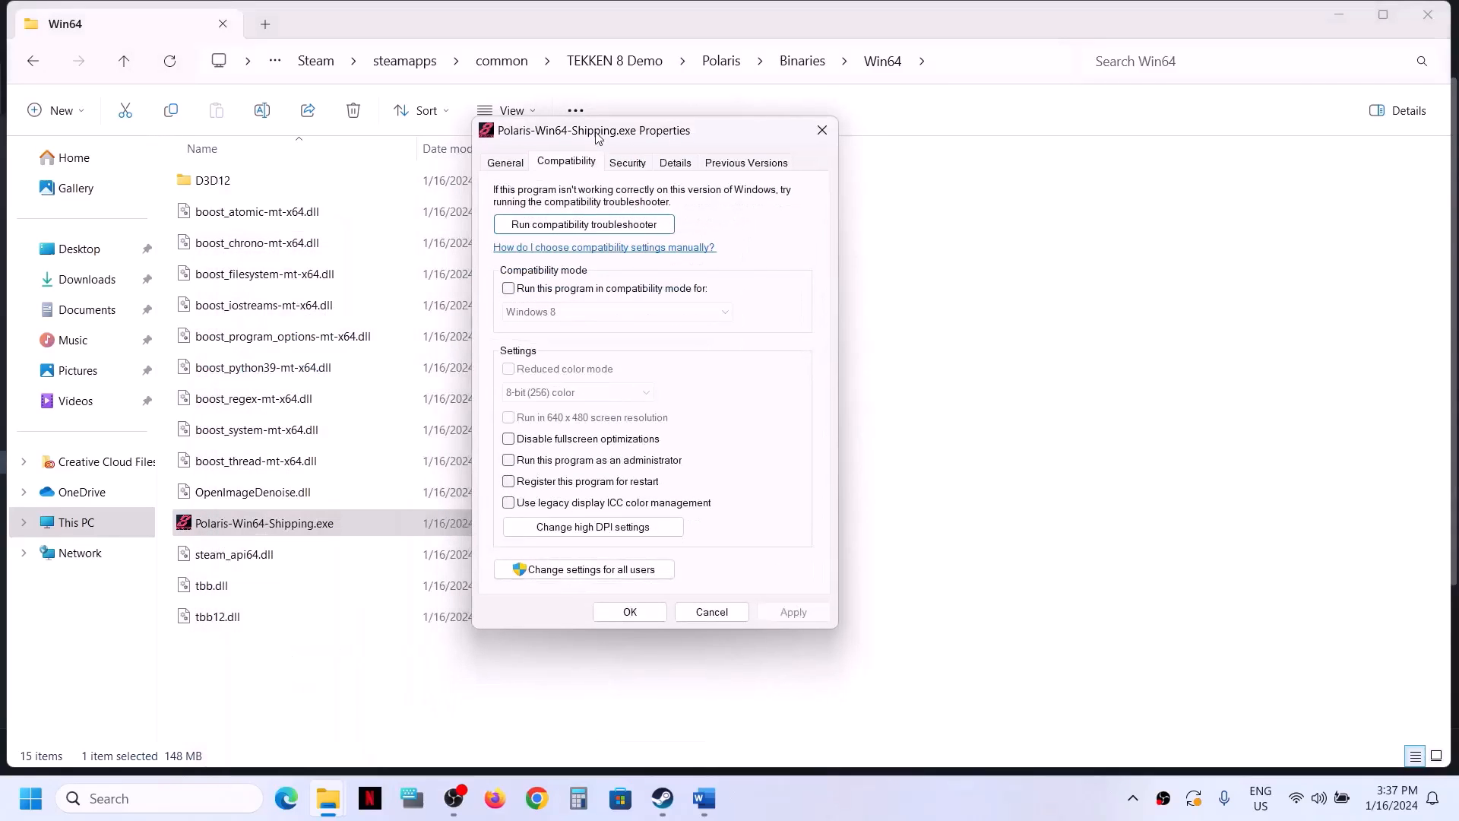
{"action": "left_click", "coordinate": [508, 461]}
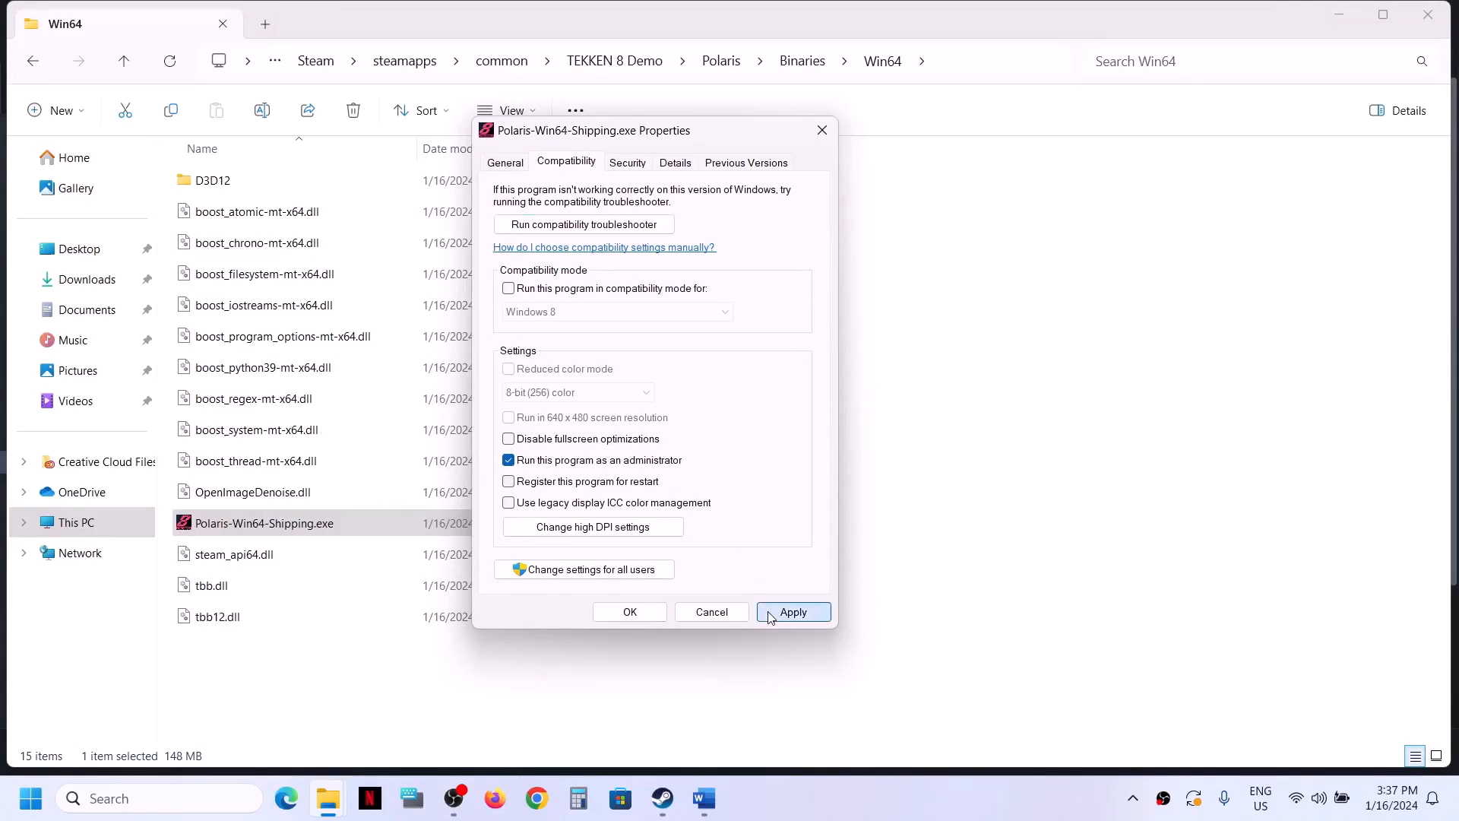
{"action": "left_click", "coordinate": [794, 613]}
{"action": "left_click", "coordinate": [630, 612]}
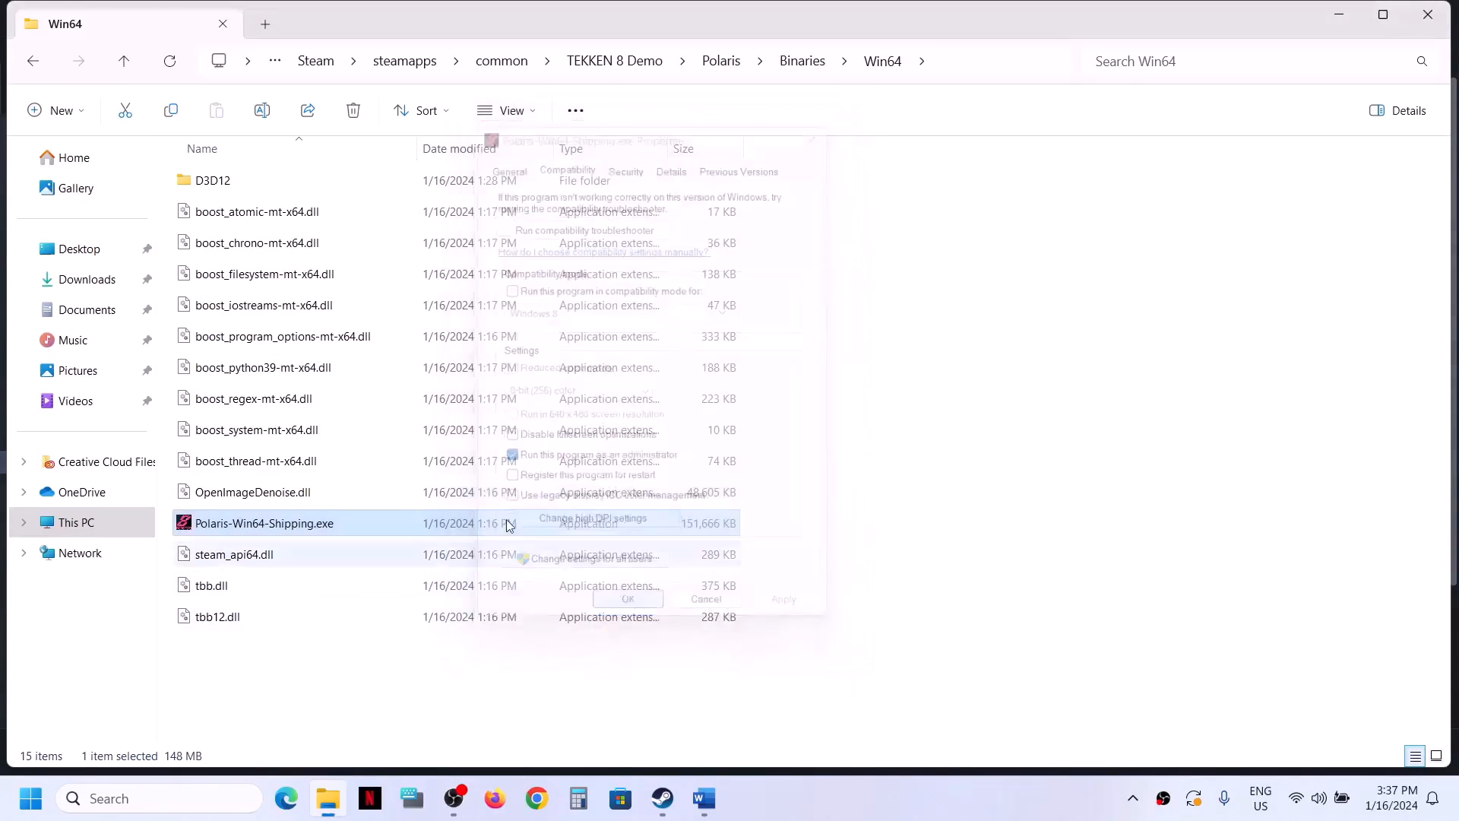
- Disable fullscreen optimizations for Polaris-Win64-Shipping.exe in its compatibility properties and apply the change
{"action": "right_click", "coordinate": [254, 530]}
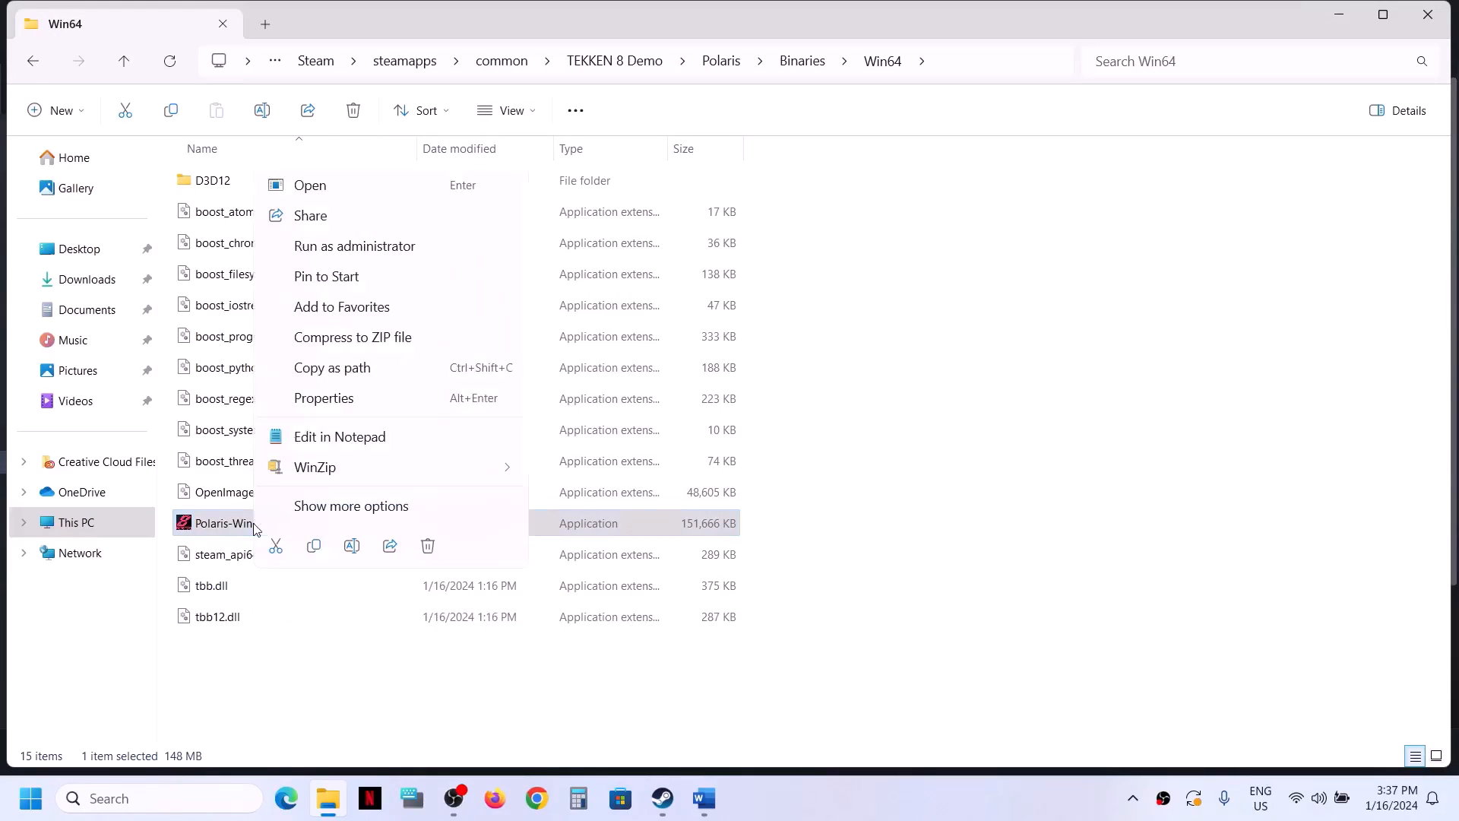
{"action": "left_click", "coordinate": [371, 391]}
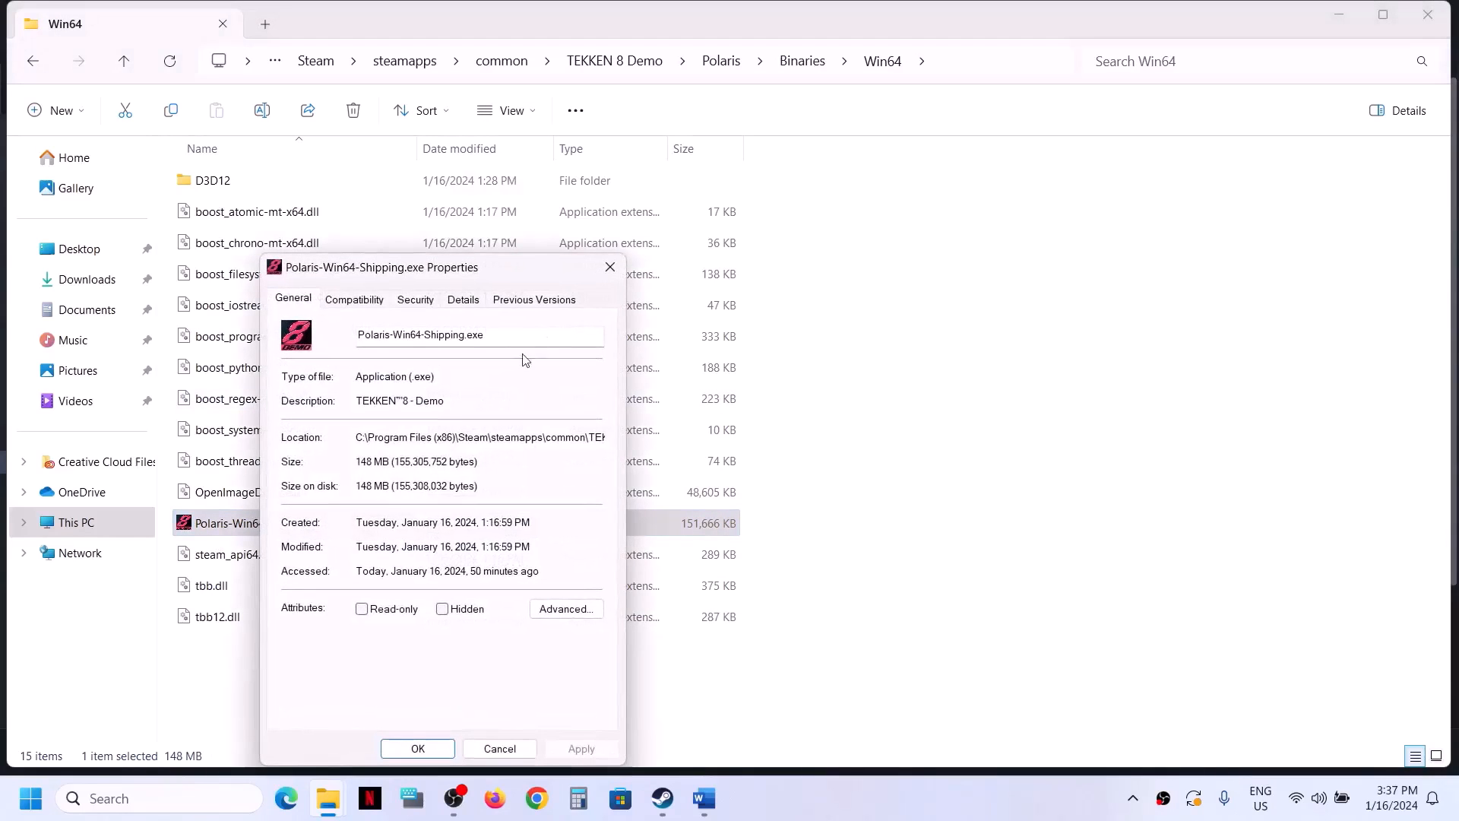
{"action": "left_click_drag", "start_coordinate": [502, 275], "coordinate": [738, 147]}
{"action": "left_click", "coordinate": [595, 172]}
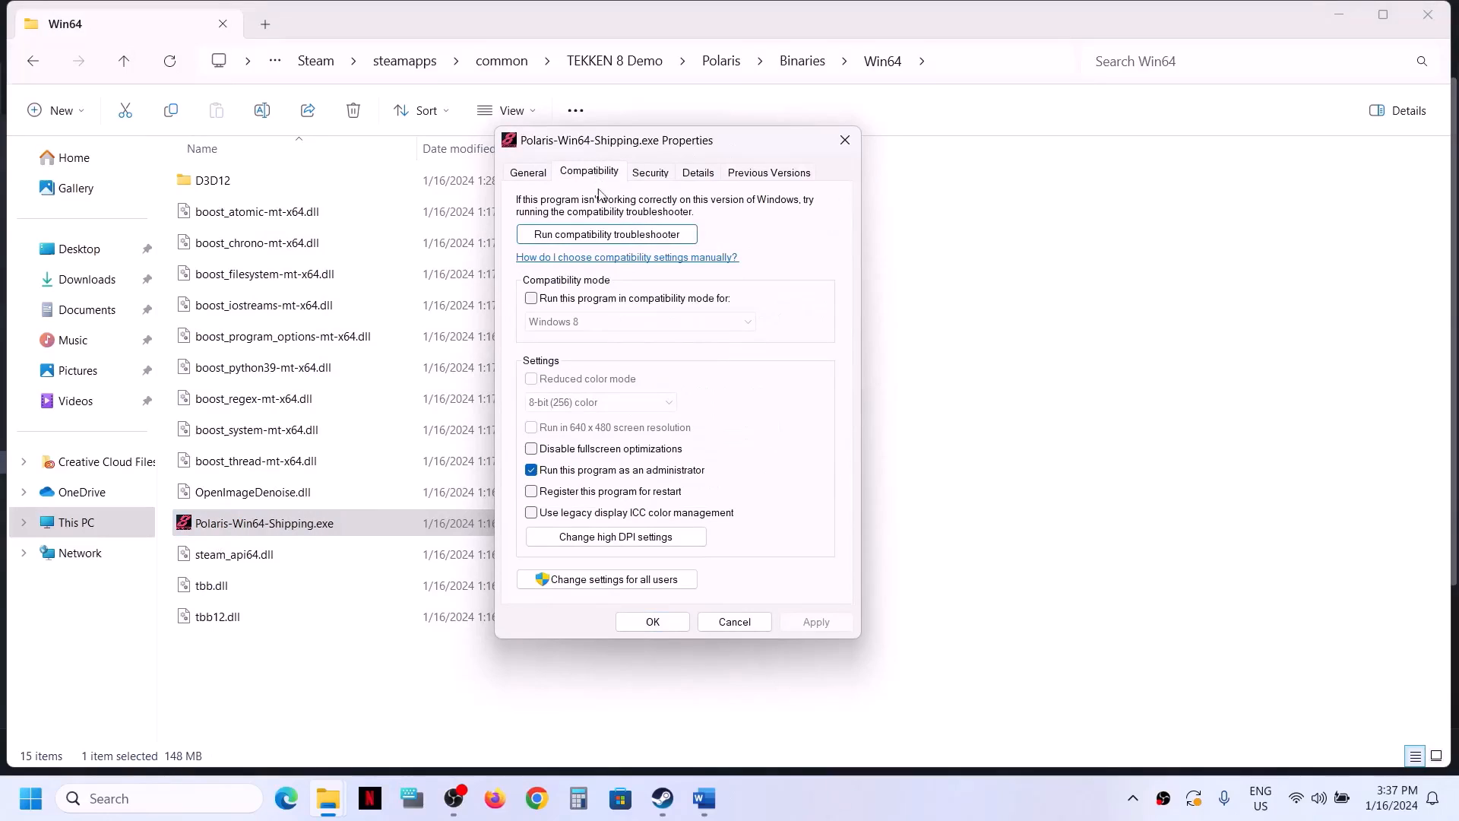
{"action": "left_click", "coordinate": [531, 449]}
{"action": "left_click", "coordinate": [802, 620]}
{"action": "left_click", "coordinate": [652, 622]}
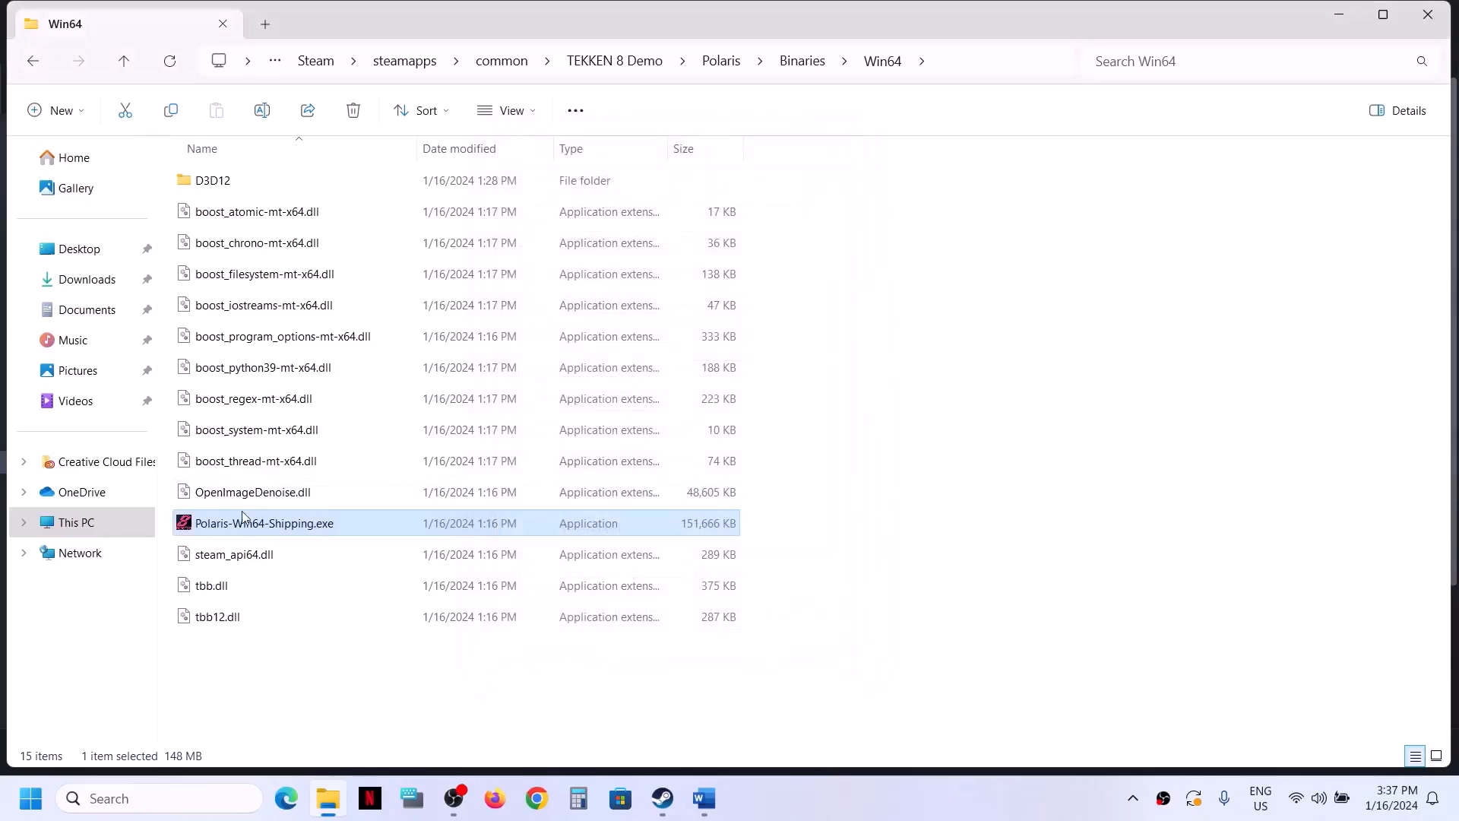
- Return to the TEKKEN 8 Demo folder and disable fullscreen optimizations for TEKKEN 8 .exe in its compatibility properties, applying the change
{"action": "left_click", "coordinate": [132, 67]}
{"action": "left_click", "coordinate": [132, 67]}
{"action": "left_click", "coordinate": [132, 67]}
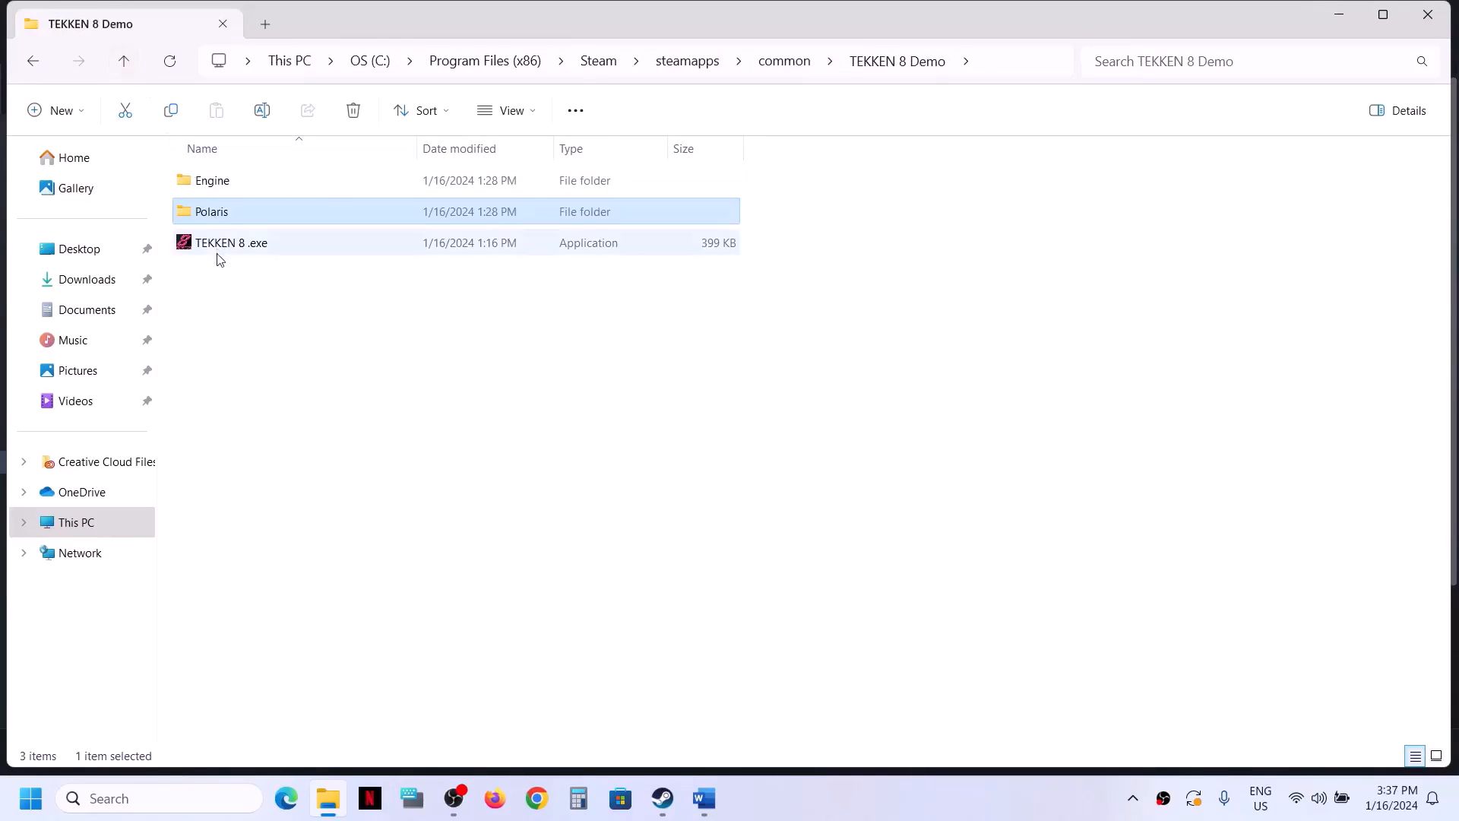
{"action": "left_click", "coordinate": [220, 244]}
{"action": "right_click", "coordinate": [221, 245]}
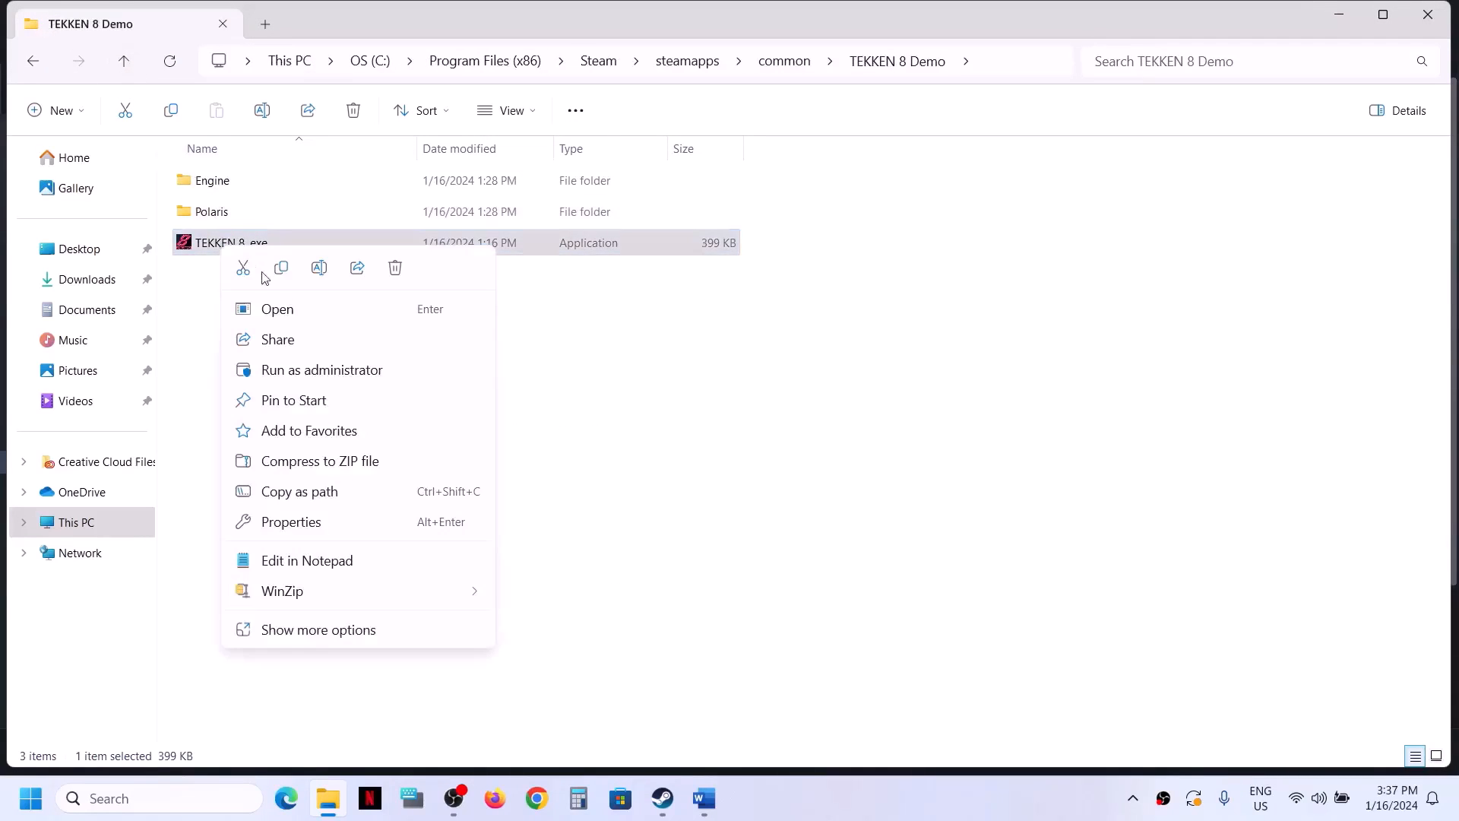
{"action": "left_click", "coordinate": [293, 524]}
{"action": "left_click", "coordinate": [325, 298]}
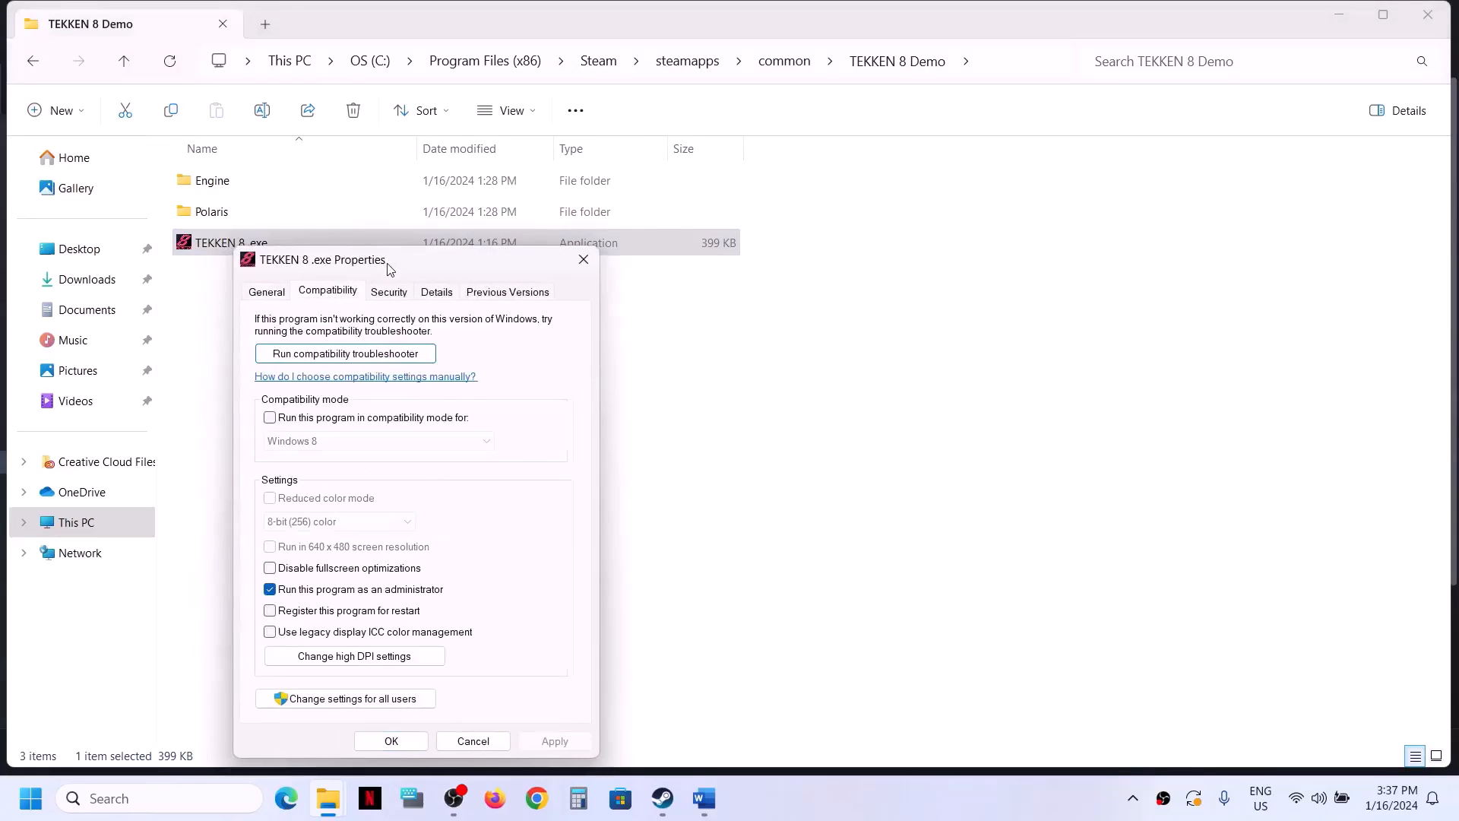
{"action": "left_click_drag", "start_coordinate": [387, 262], "coordinate": [712, 111]}
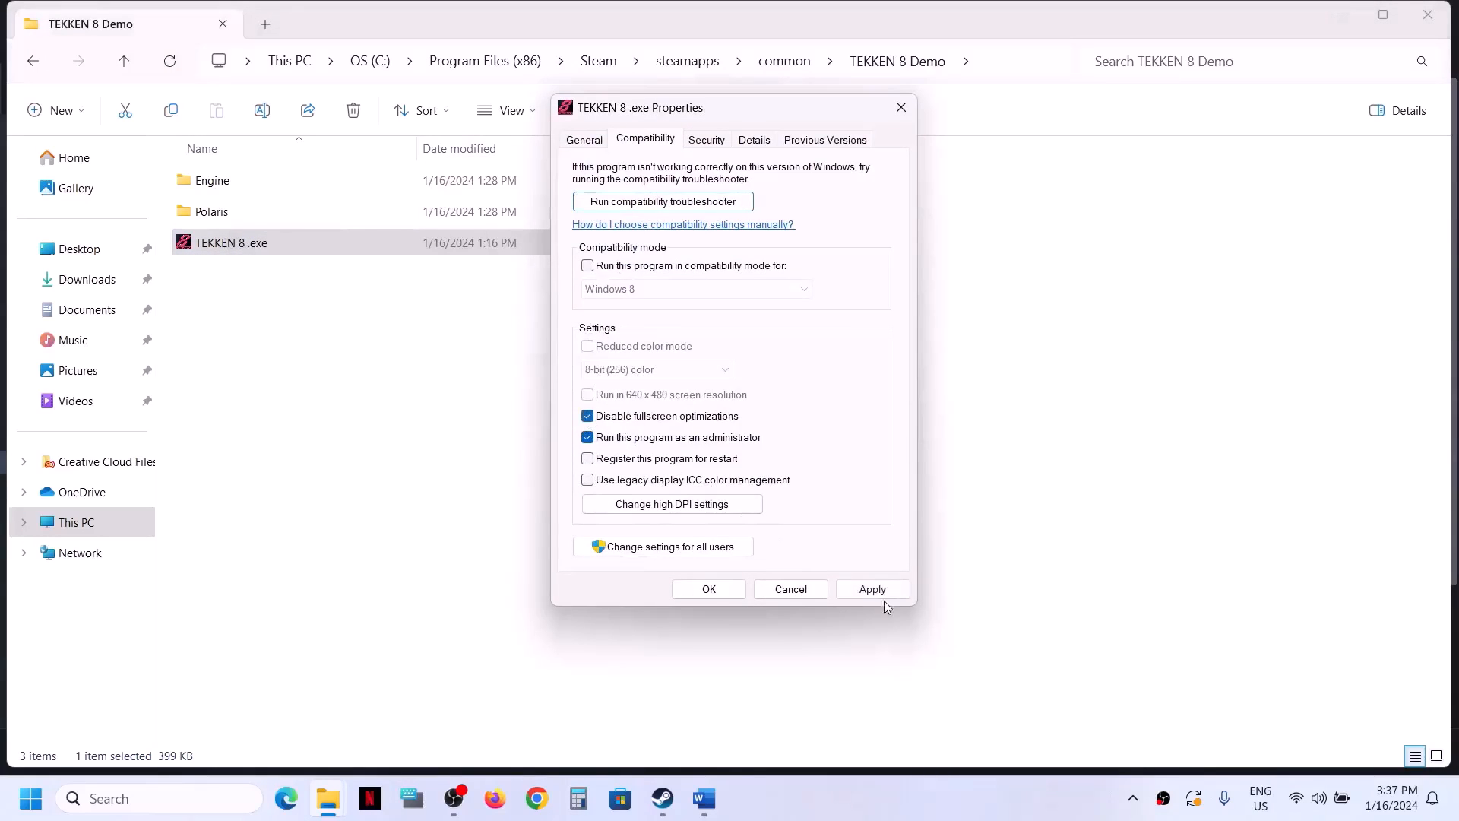
{"action": "left_click", "coordinate": [873, 590]}
{"action": "left_click", "coordinate": [744, 591]}
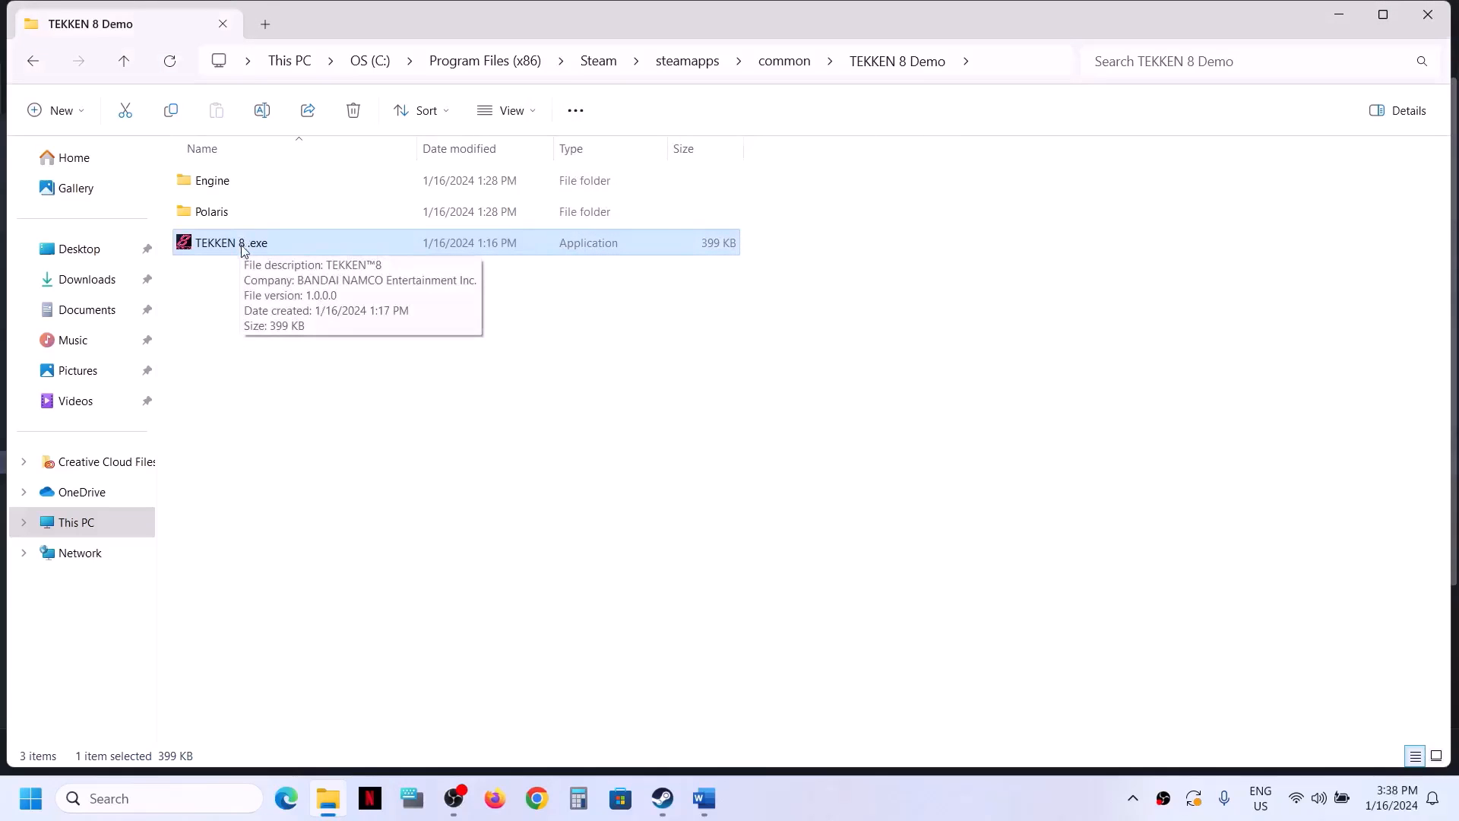
- Switch to the Word document, highlight "Try compatibility mode." in Step 3, and return to the game folder
{"action": "left_click", "coordinate": [701, 812]}
{"action": "scroll", "coordinate": [302, 413], "scroll_direction": "down", "scroll_amount": 3}
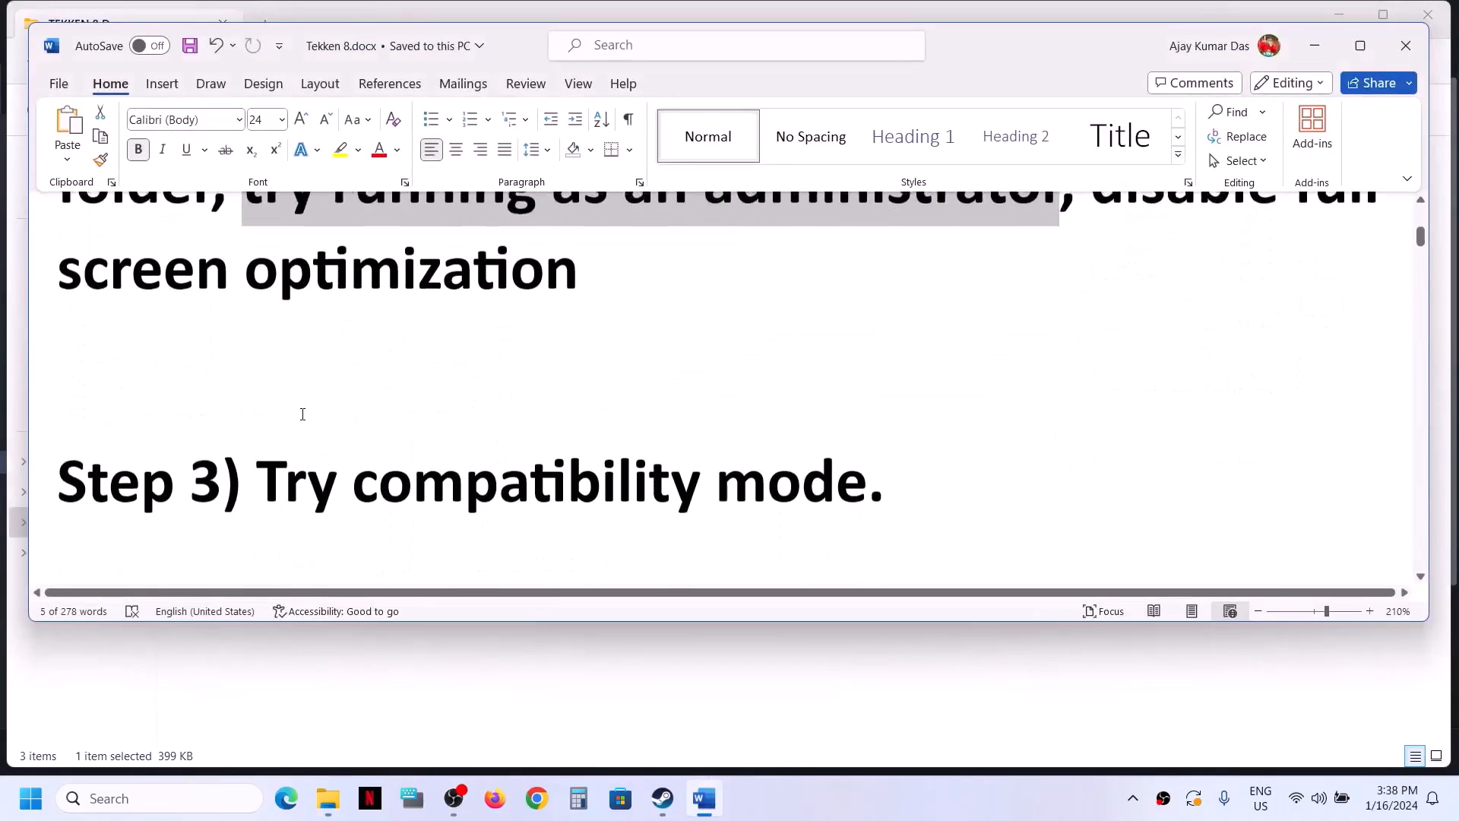
{"action": "left_click_drag", "start_coordinate": [244, 473], "coordinate": [942, 462]}
{"action": "left_click", "coordinate": [1315, 46]}
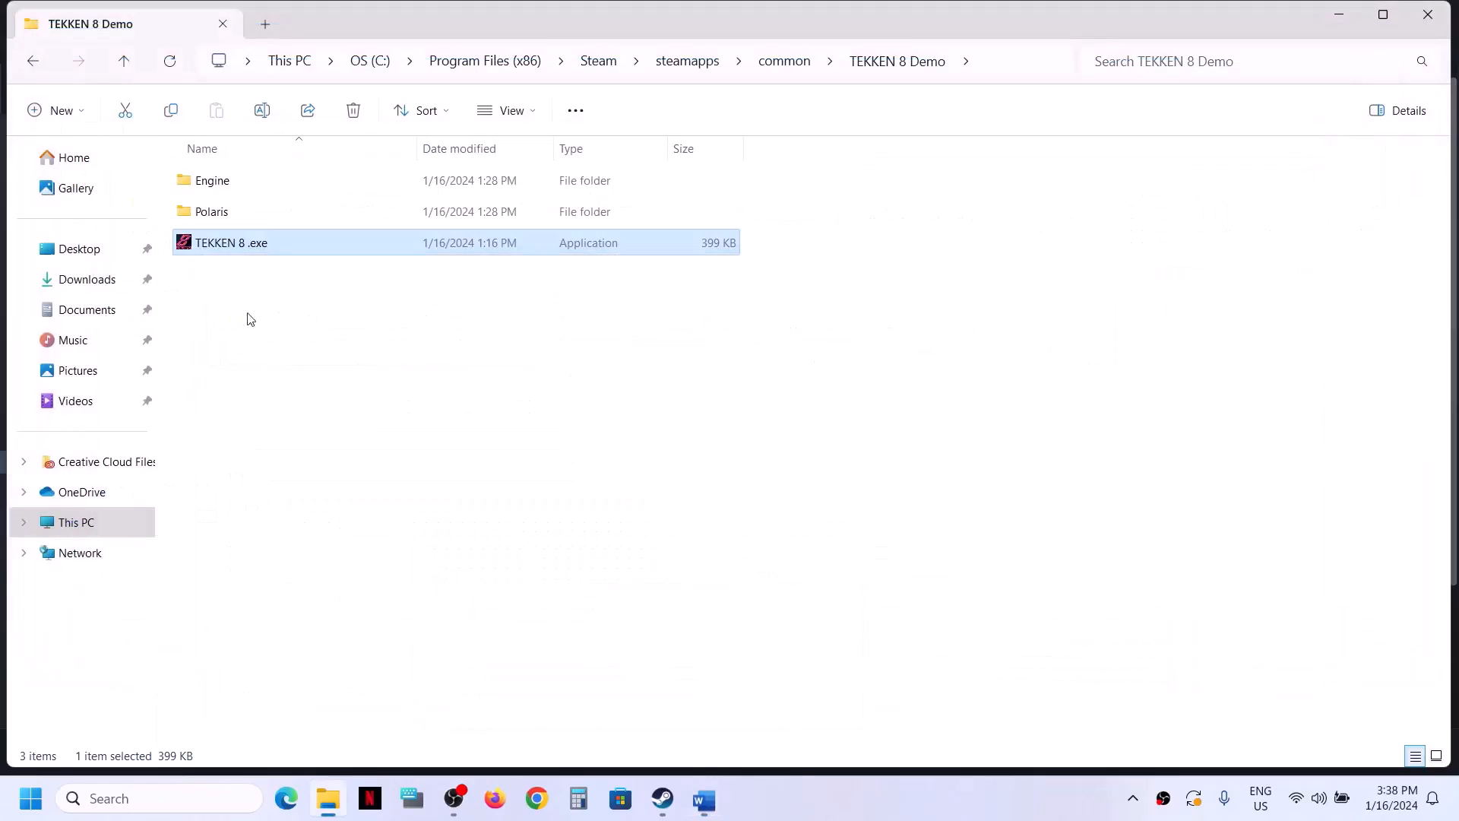
- Set TEKKEN 8 .exe to run in compatibility mode for Windows 8 and apply the change
{"action": "right_click", "coordinate": [225, 242]}
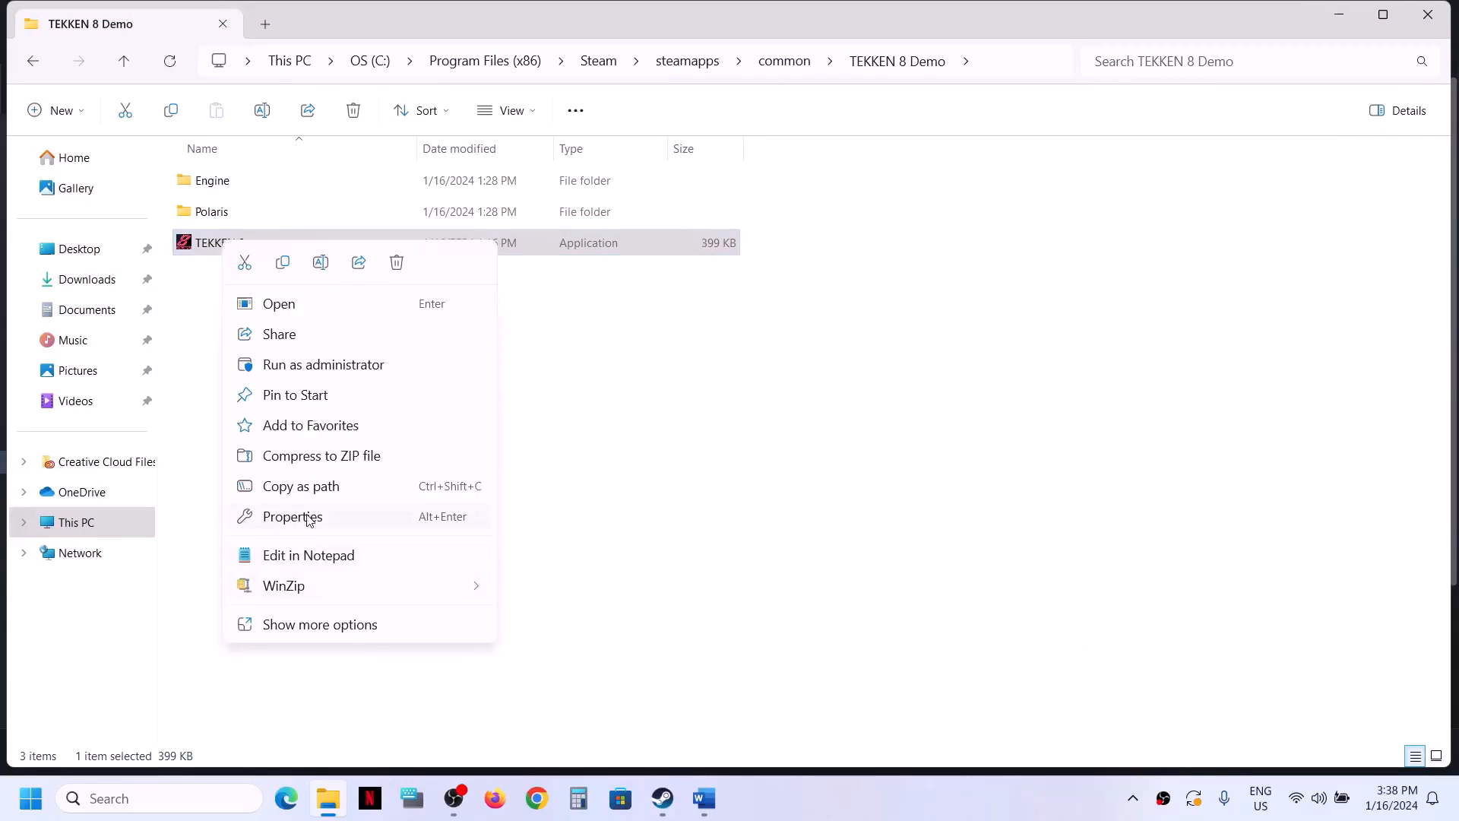
{"action": "left_click", "coordinate": [308, 520]}
{"action": "left_click_drag", "start_coordinate": [448, 261], "coordinate": [693, 204]}
{"action": "left_click", "coordinate": [604, 227]}
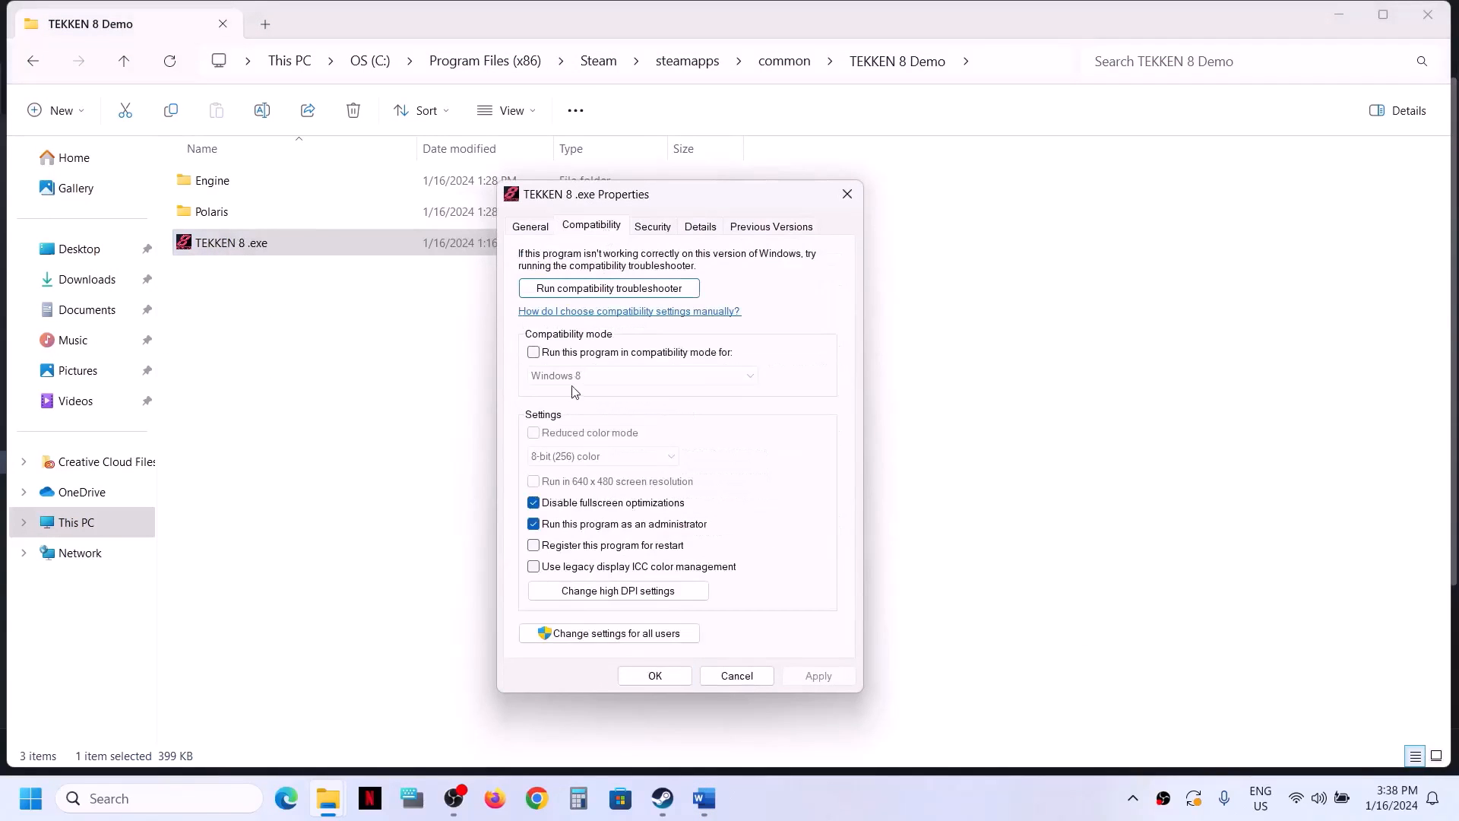
{"action": "left_click", "coordinate": [533, 352]}
{"action": "left_click", "coordinate": [631, 376]}
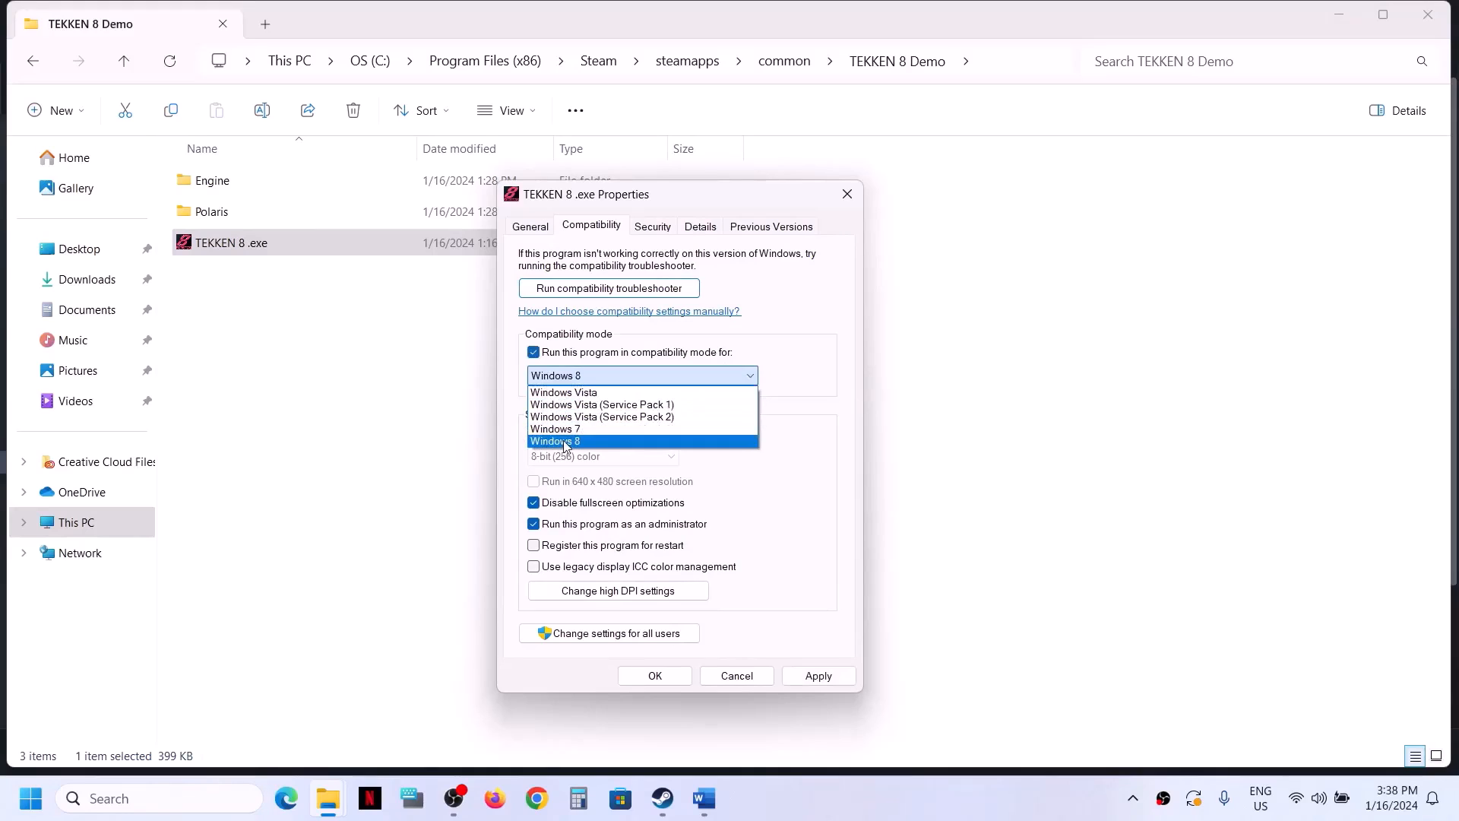
{"action": "left_click", "coordinate": [635, 443]}
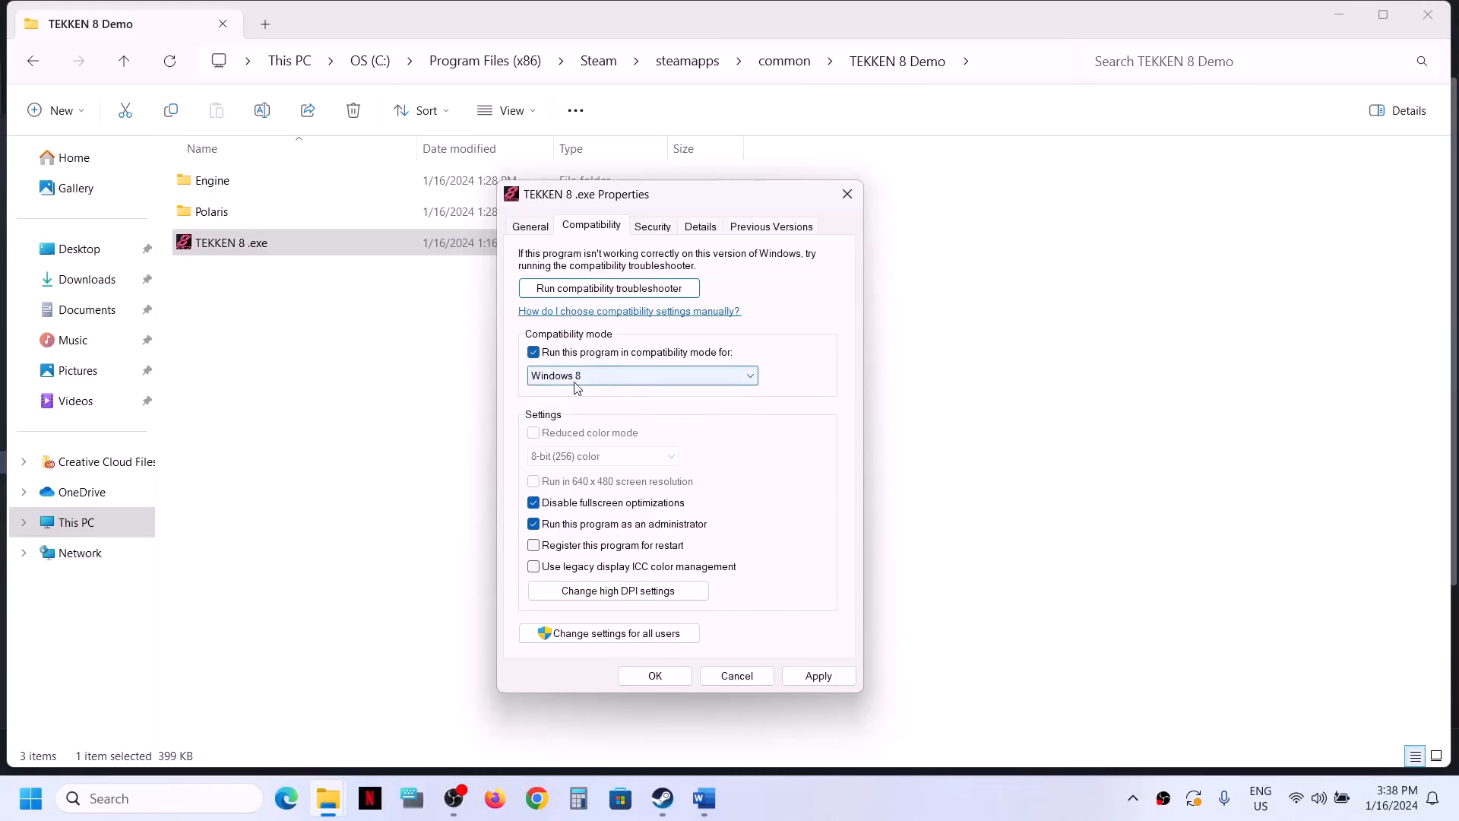
{"action": "left_click", "coordinate": [819, 676]}
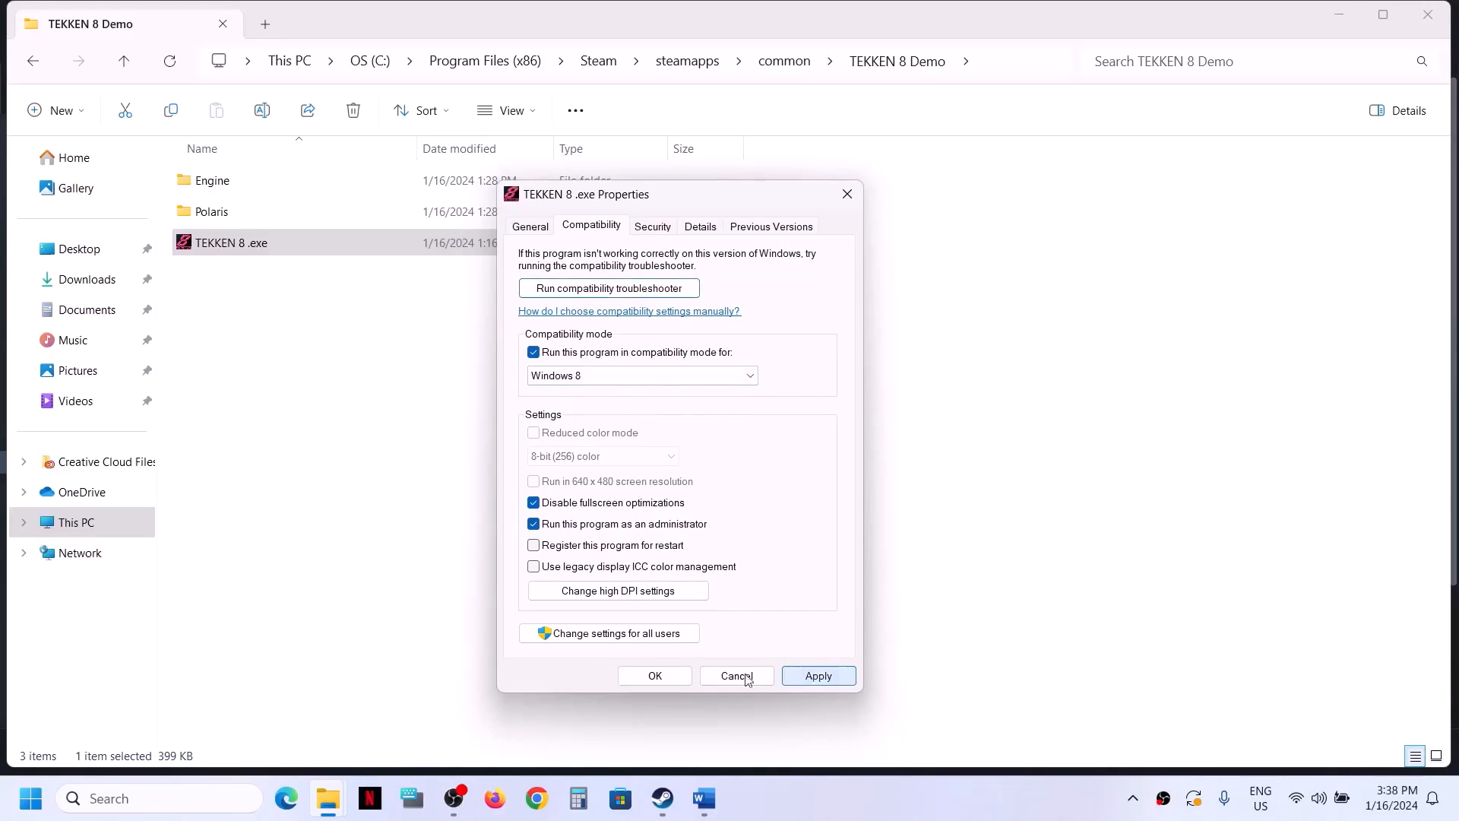
{"action": "left_click", "coordinate": [653, 676]}
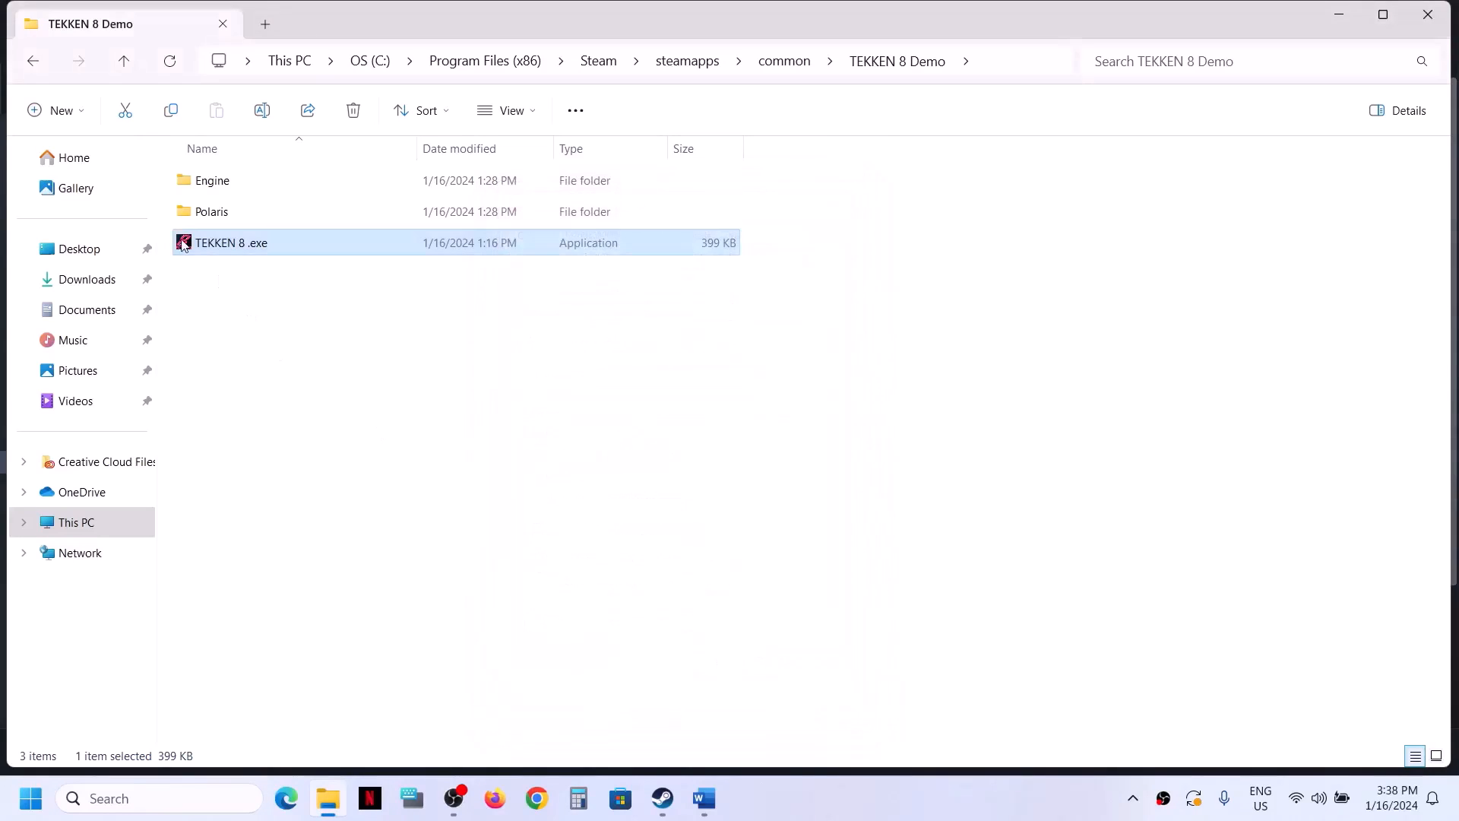
- Set Polaris-Win64-Shipping.exe in Polaris\Binaries\Win64 to run in compatibility mode for Windows 8 and apply the change
{"action": "left_click", "coordinate": [219, 220]}
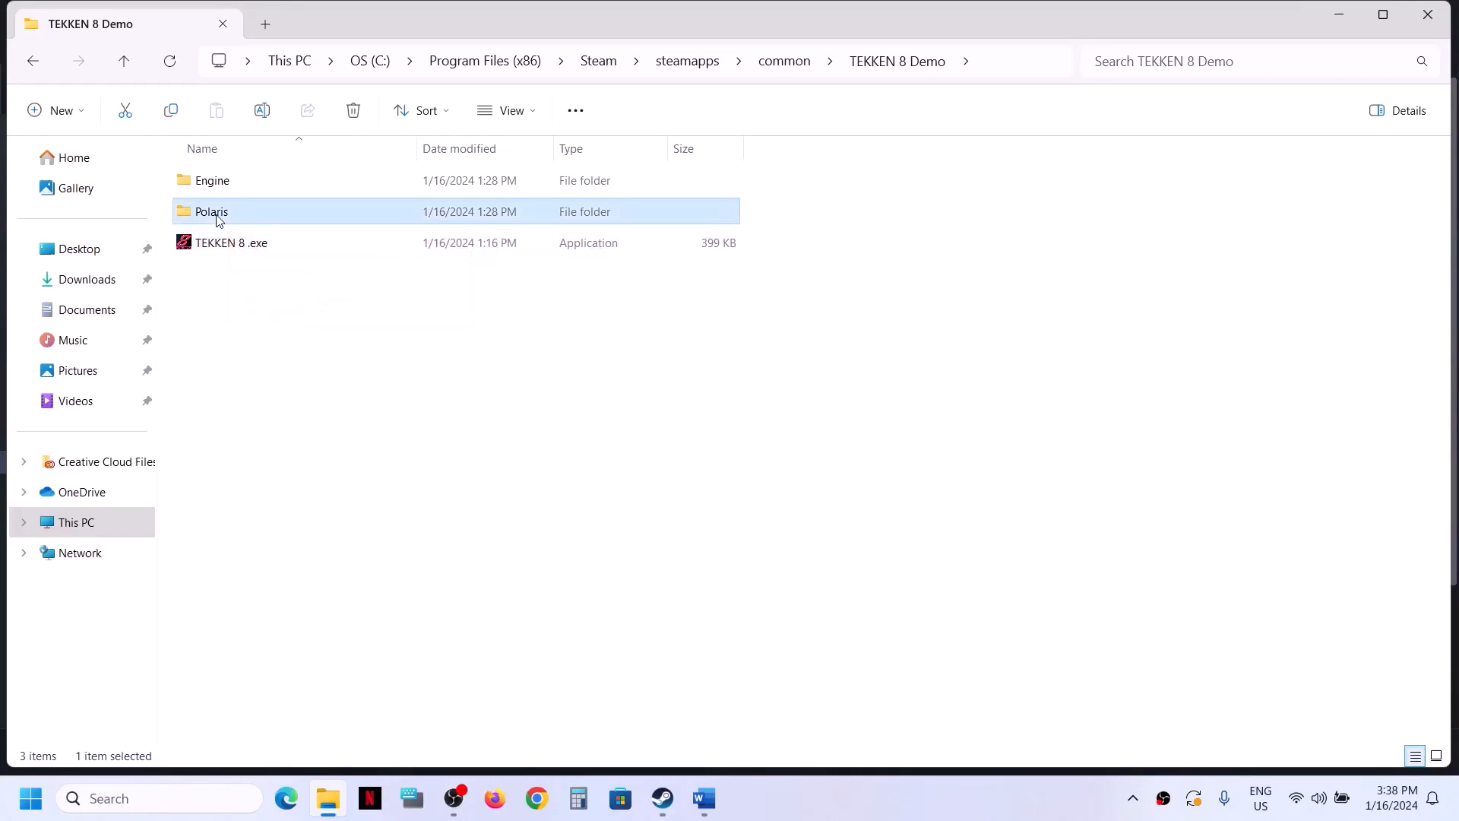
{"action": "double_click", "coordinate": [241, 212]}
{"action": "double_click", "coordinate": [241, 181]}
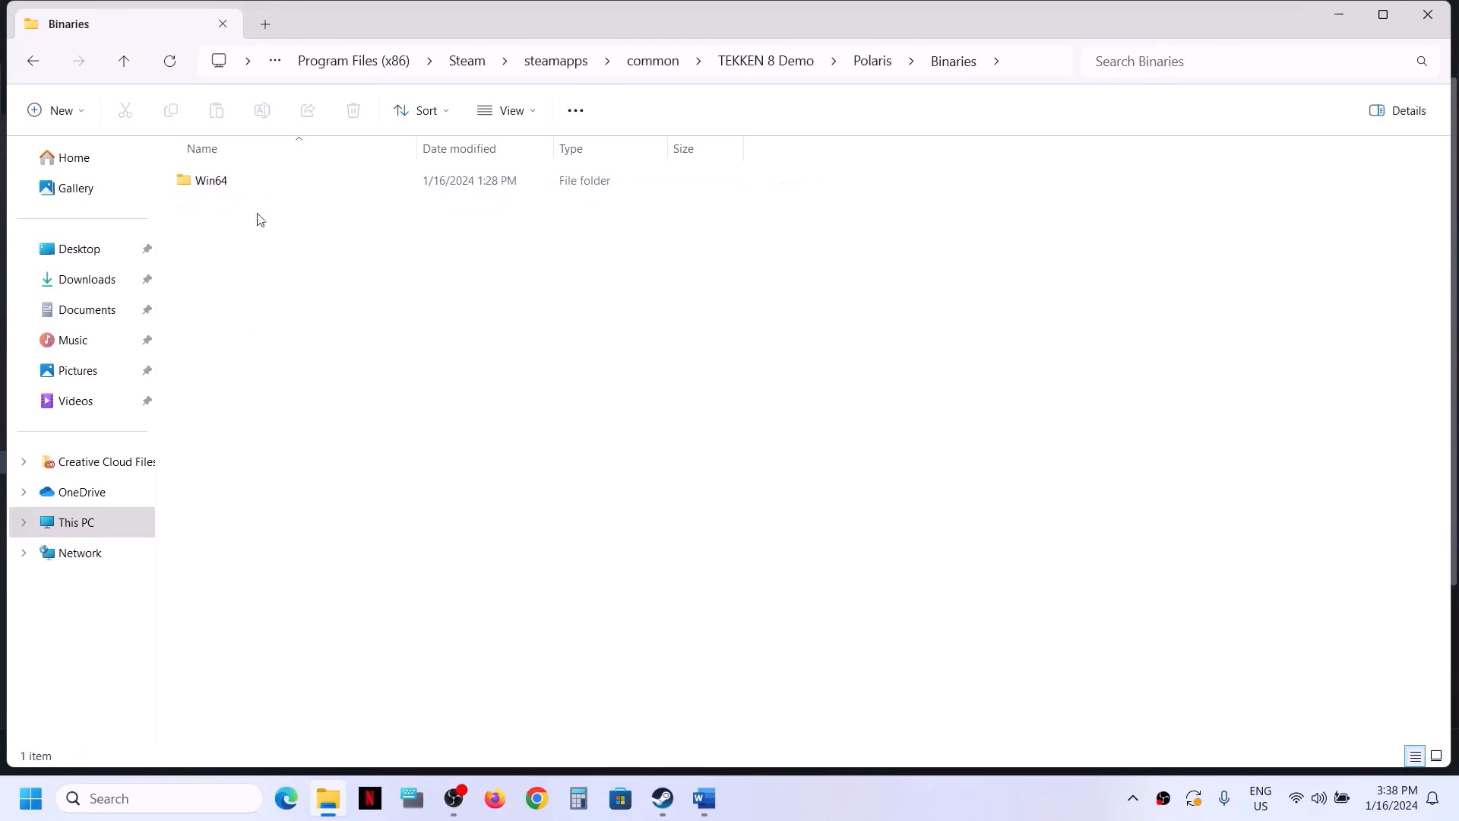
{"action": "double_click", "coordinate": [238, 179]}
{"action": "left_click", "coordinate": [251, 525]}
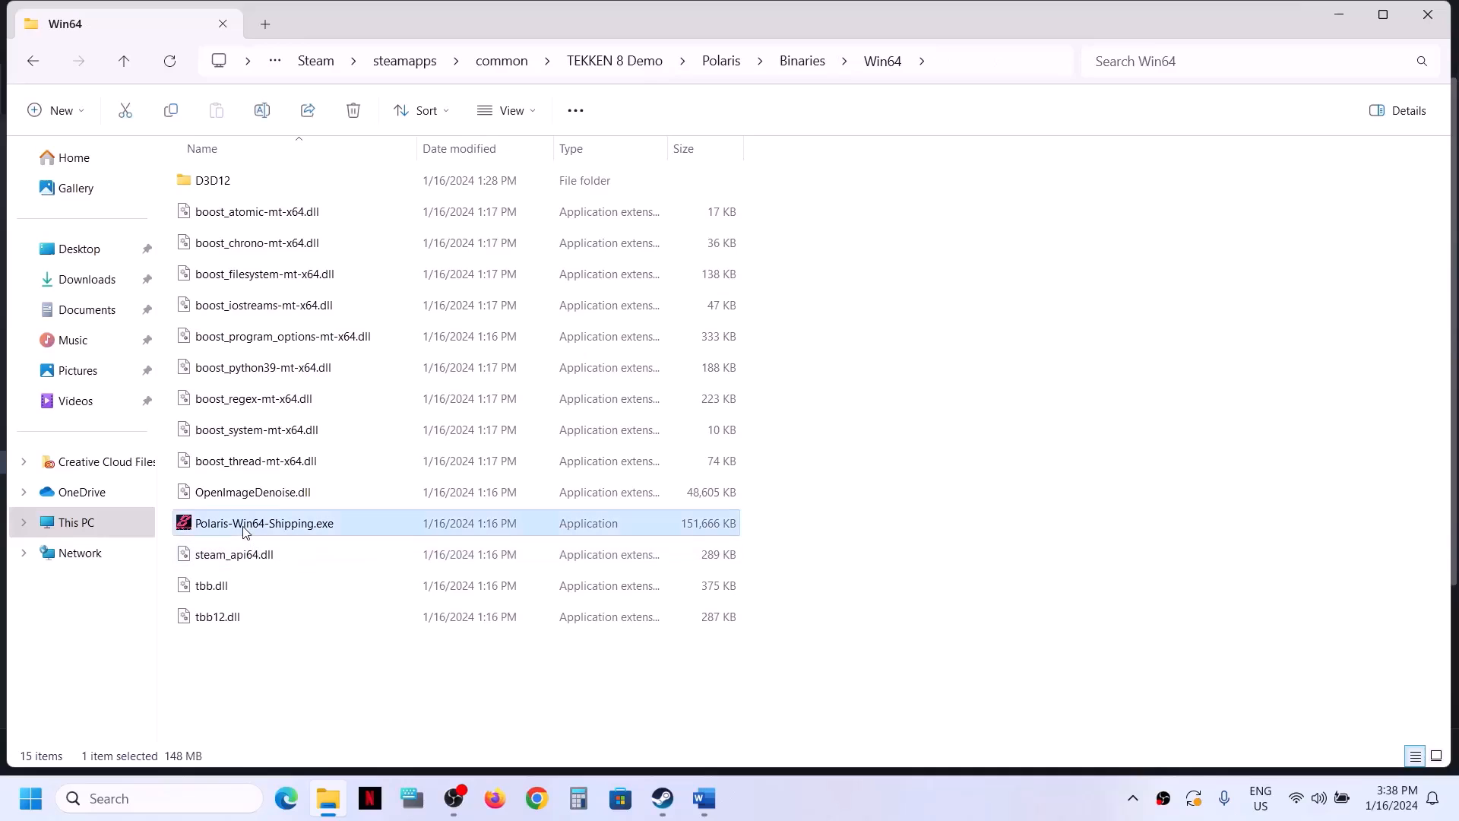
{"action": "right_click", "coordinate": [290, 520]}
{"action": "left_click", "coordinate": [304, 401]}
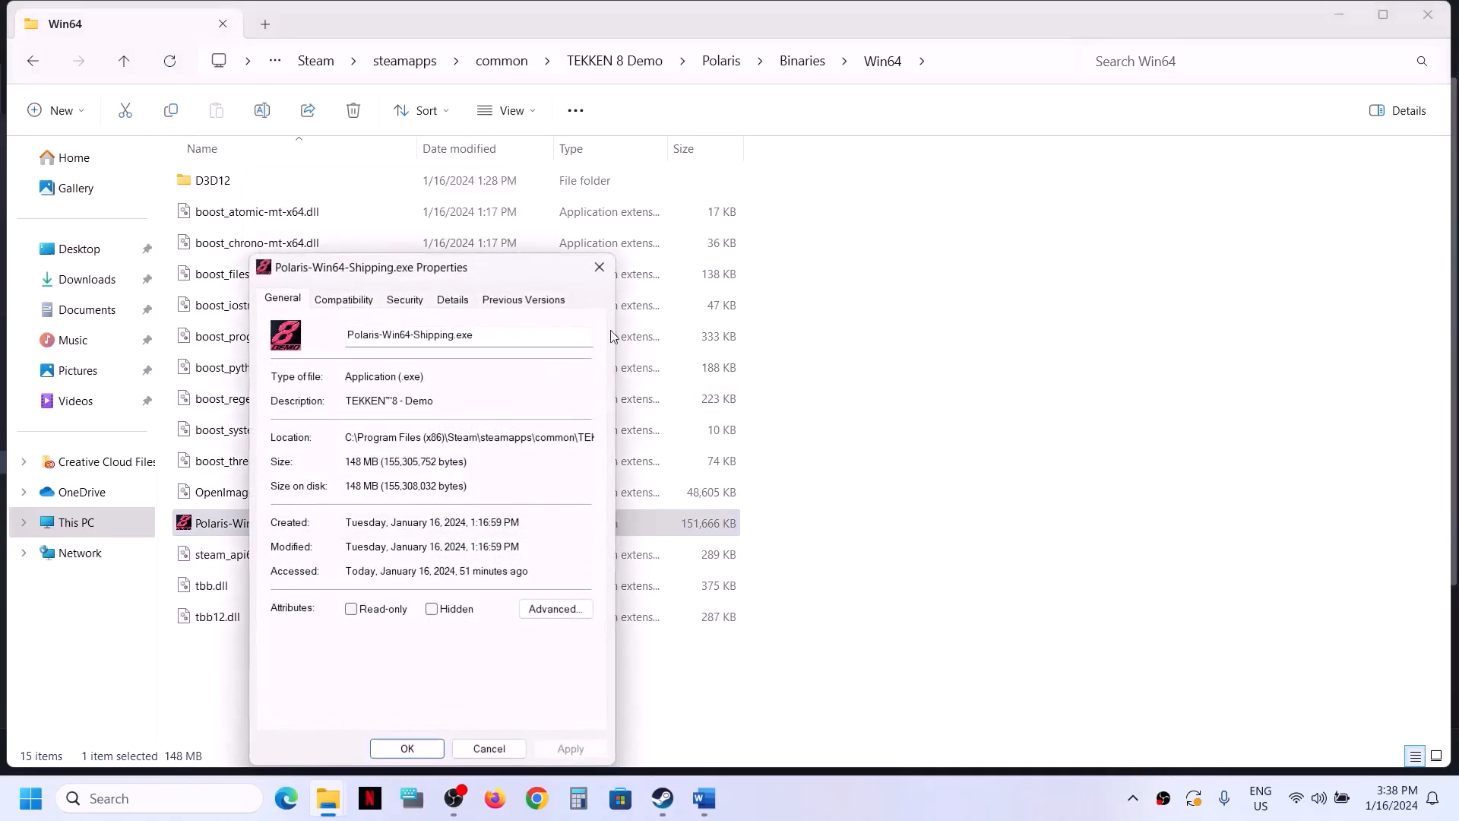
{"action": "left_click", "coordinate": [343, 299]}
{"action": "left_click_drag", "start_coordinate": [401, 273], "coordinate": [682, 125]}
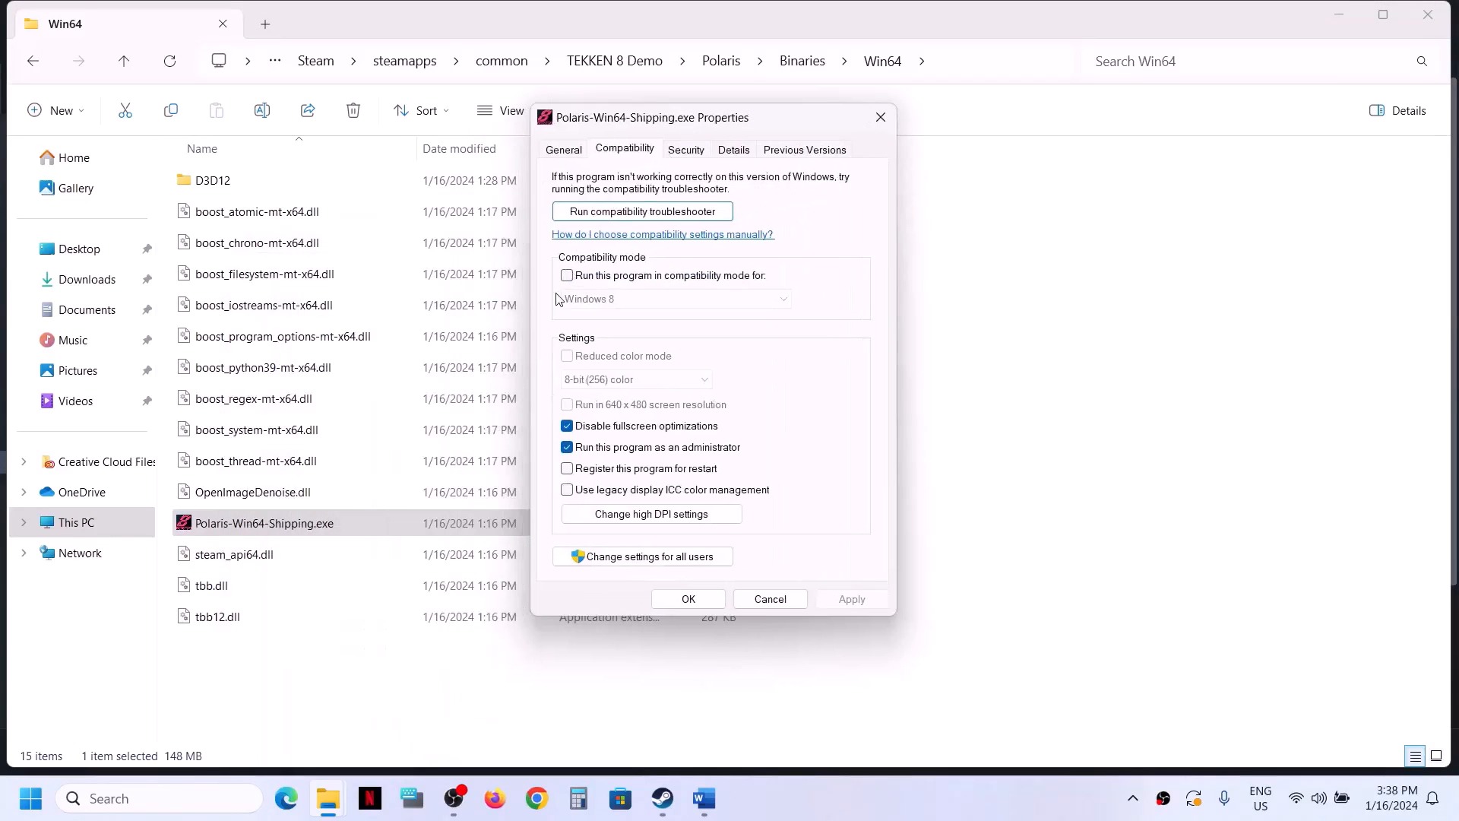
{"action": "left_click", "coordinate": [567, 275]}
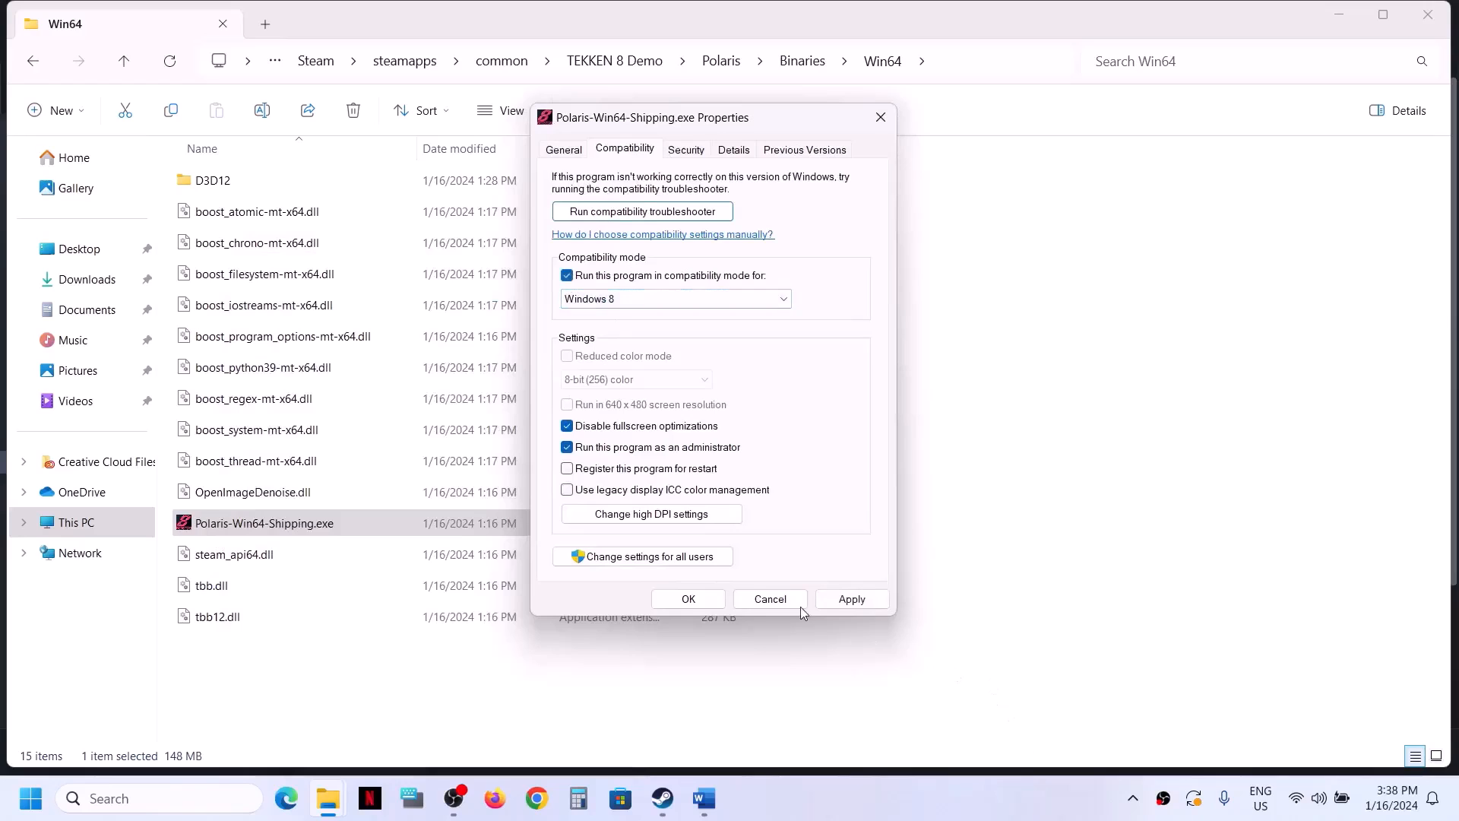
{"action": "left_click", "coordinate": [843, 602]}
{"action": "left_click", "coordinate": [689, 599]}
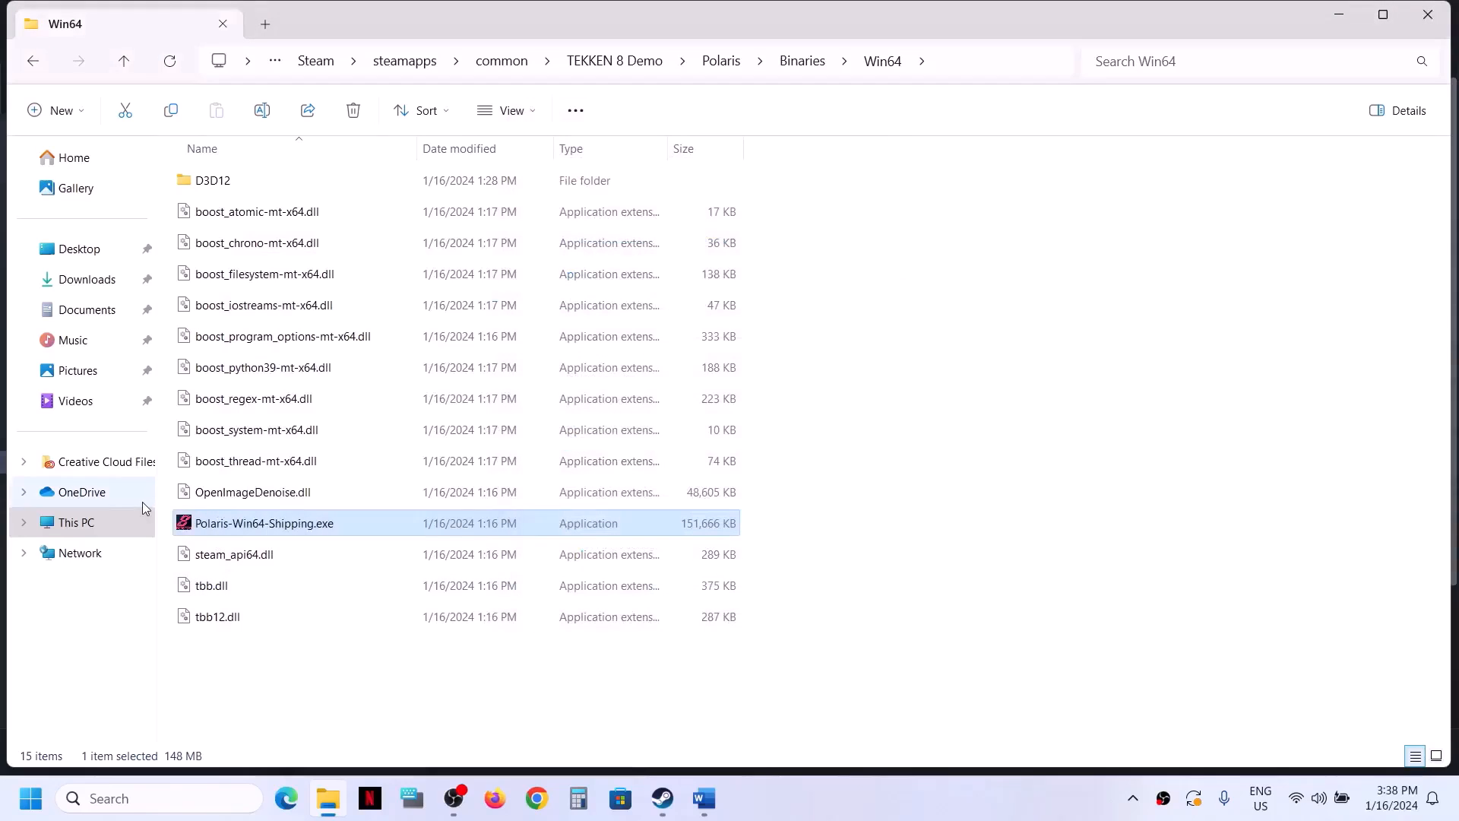
- Change the compatibility mode of Polaris-Win64-Shipping.exe to Windows 7 and apply the change
{"action": "right_click", "coordinate": [238, 535]}
{"action": "left_click", "coordinate": [330, 405]}
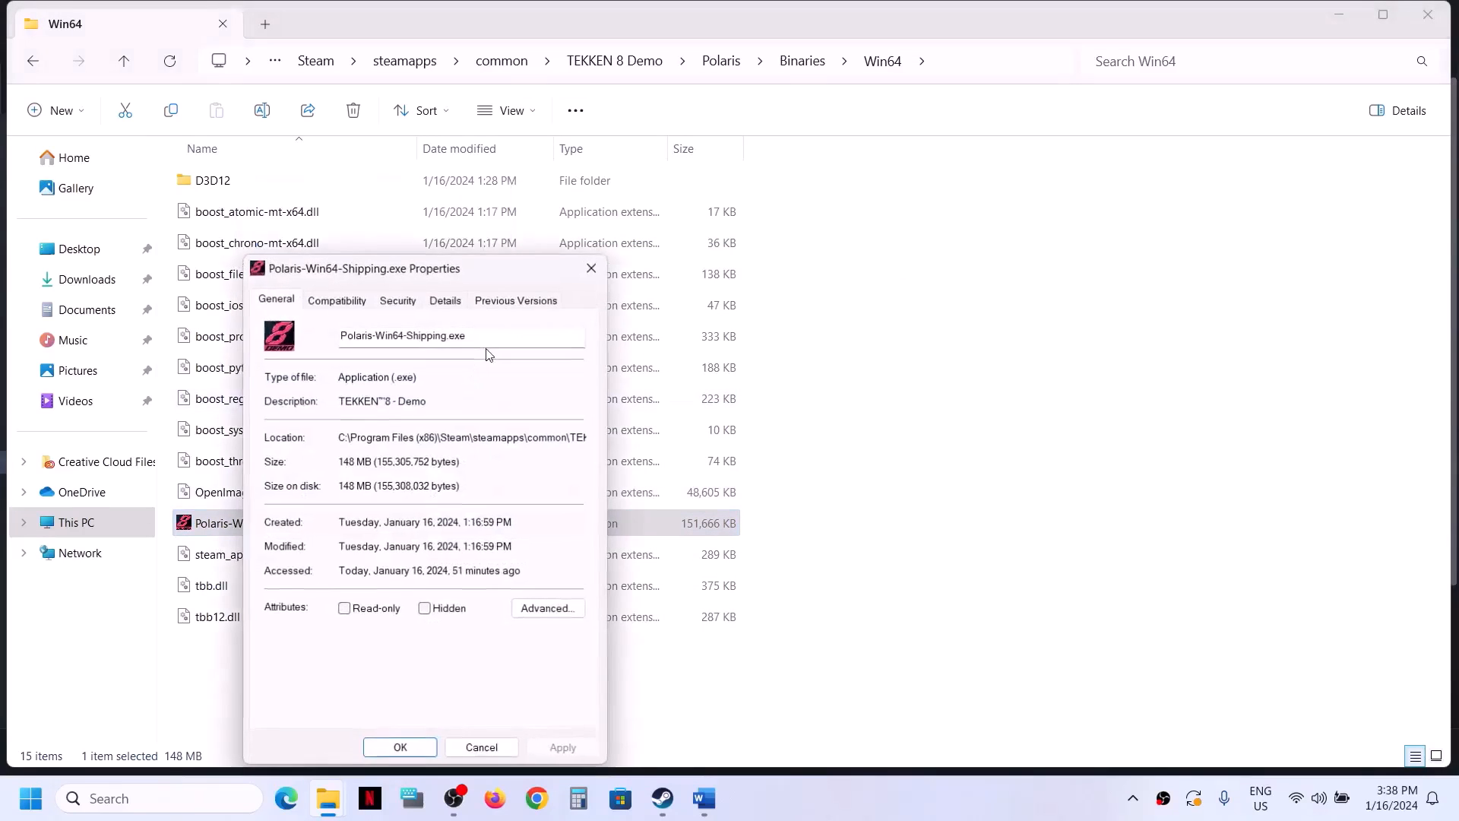
{"action": "left_click", "coordinate": [343, 297]}
{"action": "left_click", "coordinate": [380, 447]}
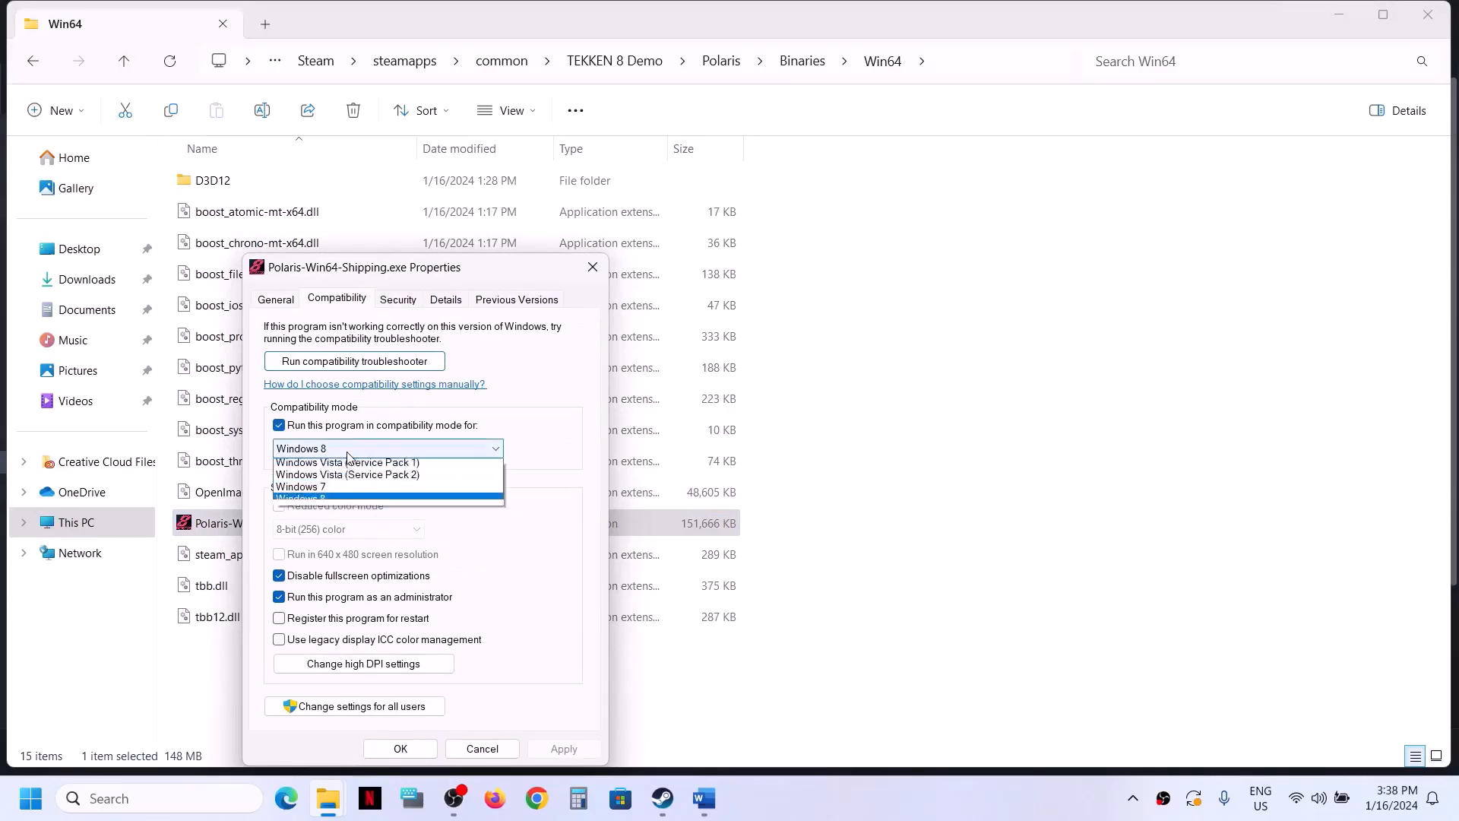
{"action": "left_click", "coordinate": [320, 499]}
{"action": "left_click", "coordinate": [563, 749]}
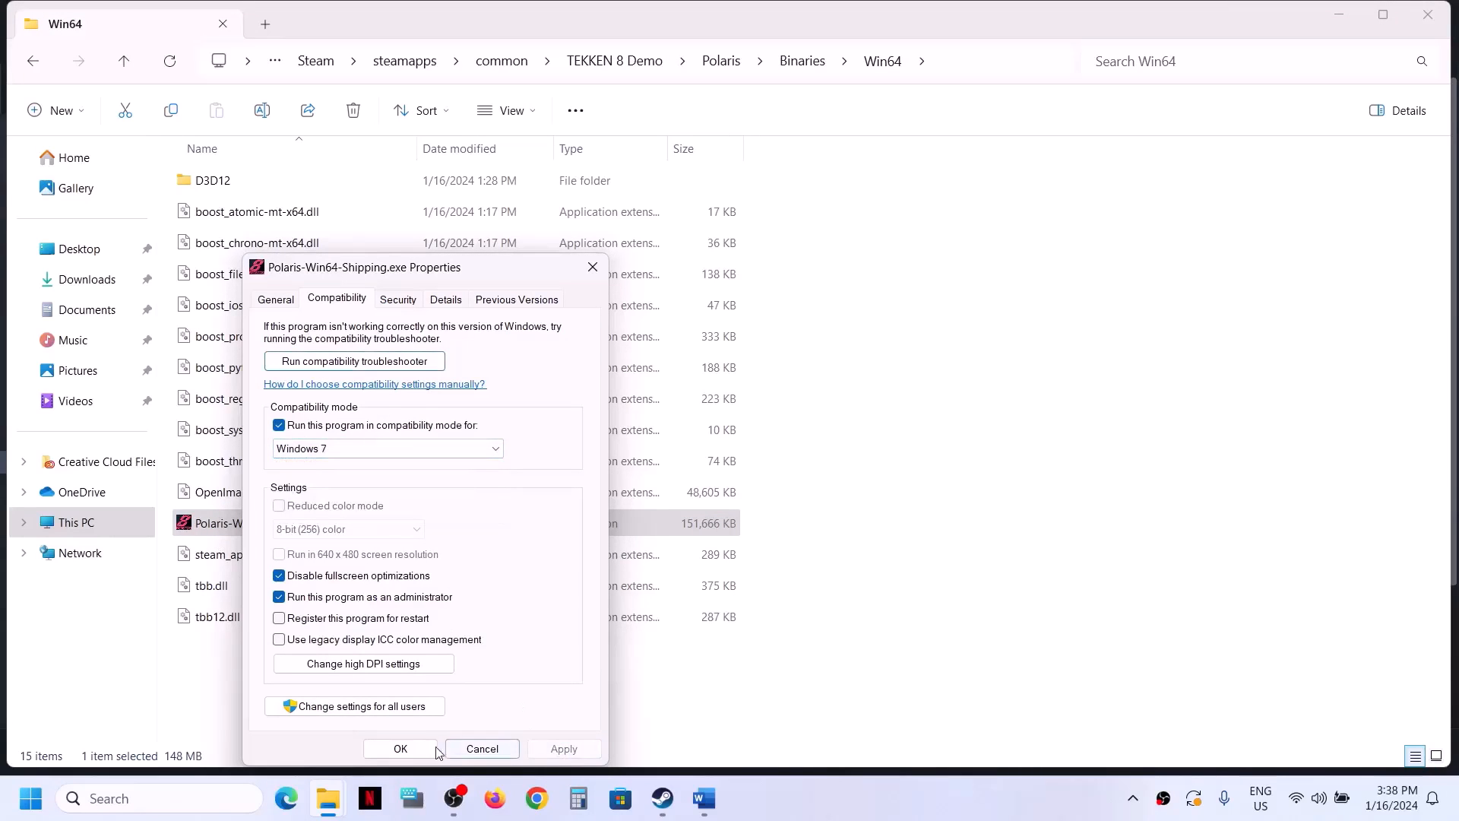
{"action": "left_click", "coordinate": [399, 749]}
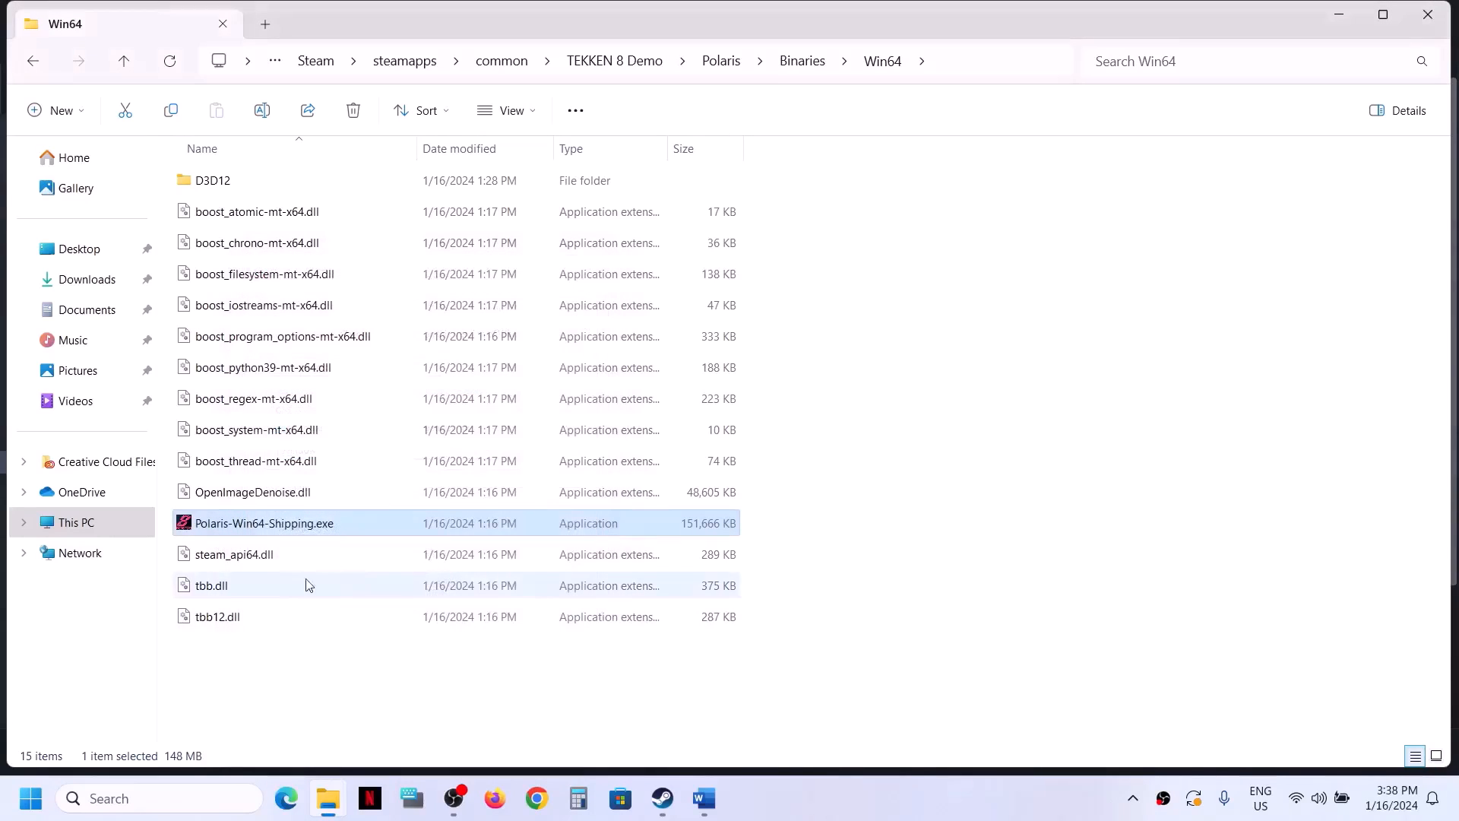
- Go back to the TEKKEN 8 Demo folder and change the compatibility mode of TEKKEN 8 .exe to Windows 7
{"action": "left_click", "coordinate": [127, 69]}
{"action": "left_click", "coordinate": [127, 69]}
{"action": "left_click", "coordinate": [127, 68]}
{"action": "left_click", "coordinate": [259, 245]}
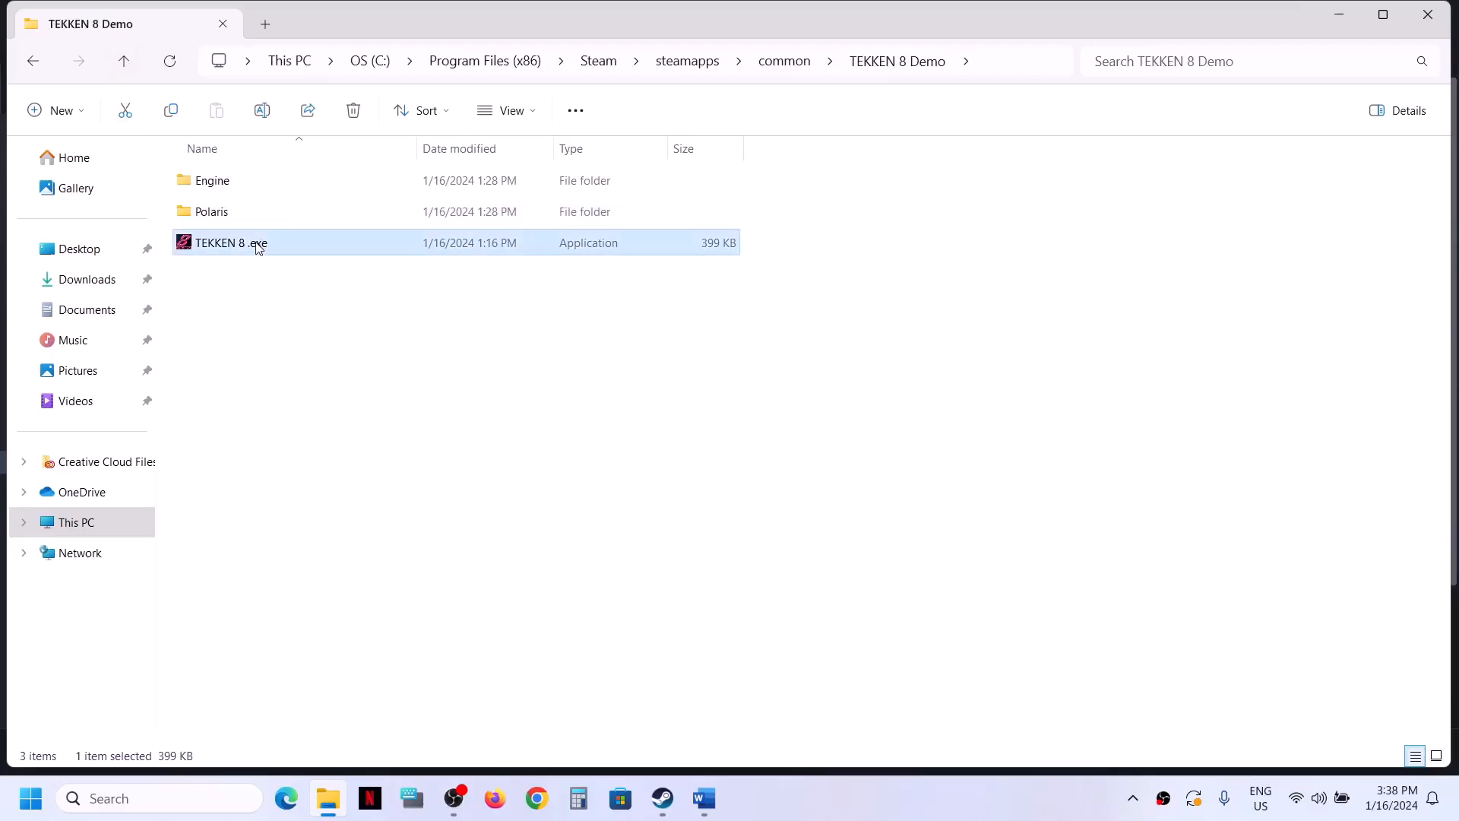
{"action": "right_click", "coordinate": [257, 243]}
{"action": "left_click", "coordinate": [340, 520]}
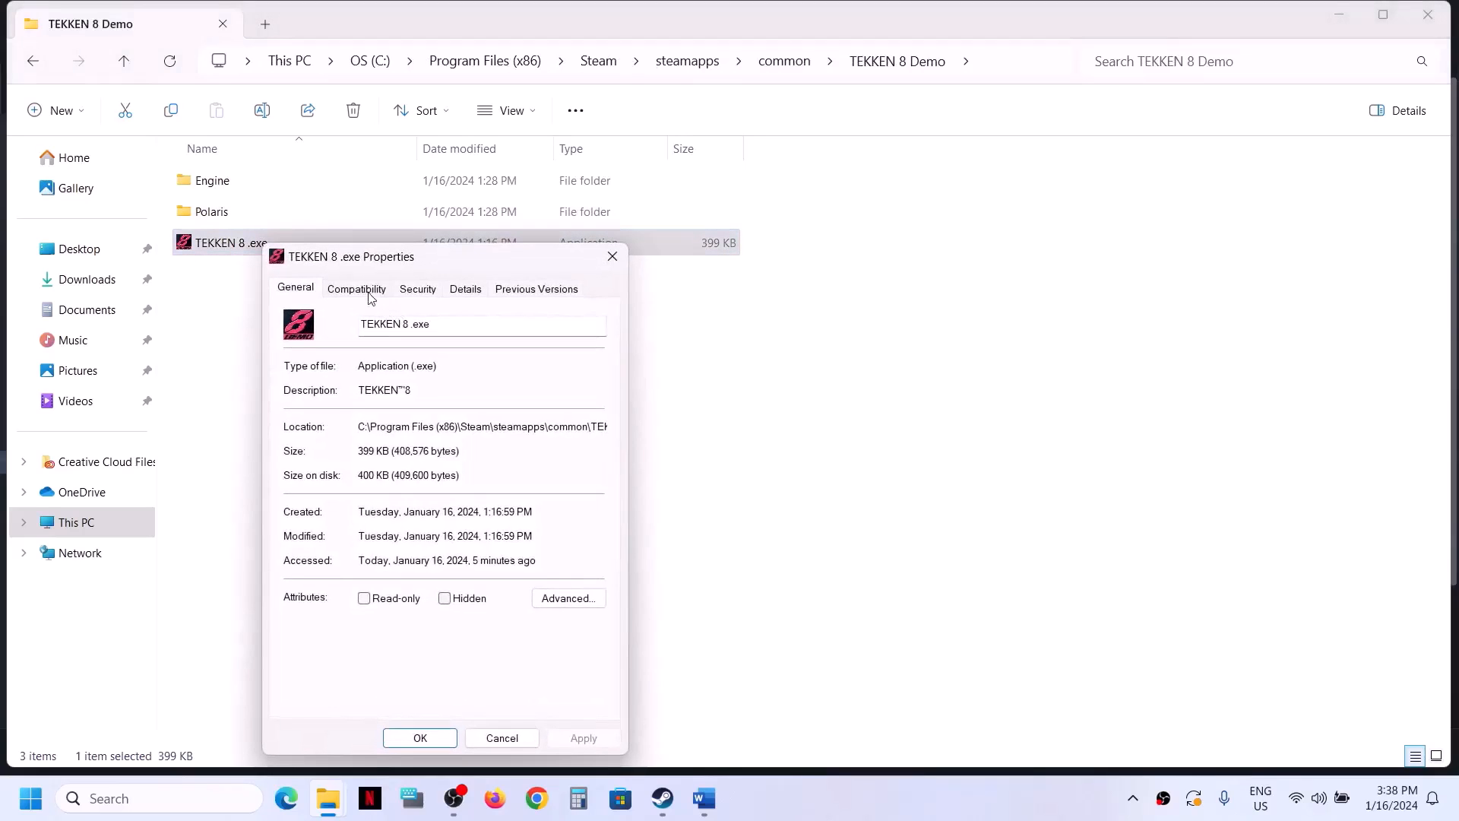
{"action": "left_click", "coordinate": [355, 288]}
{"action": "left_click", "coordinate": [406, 438]}
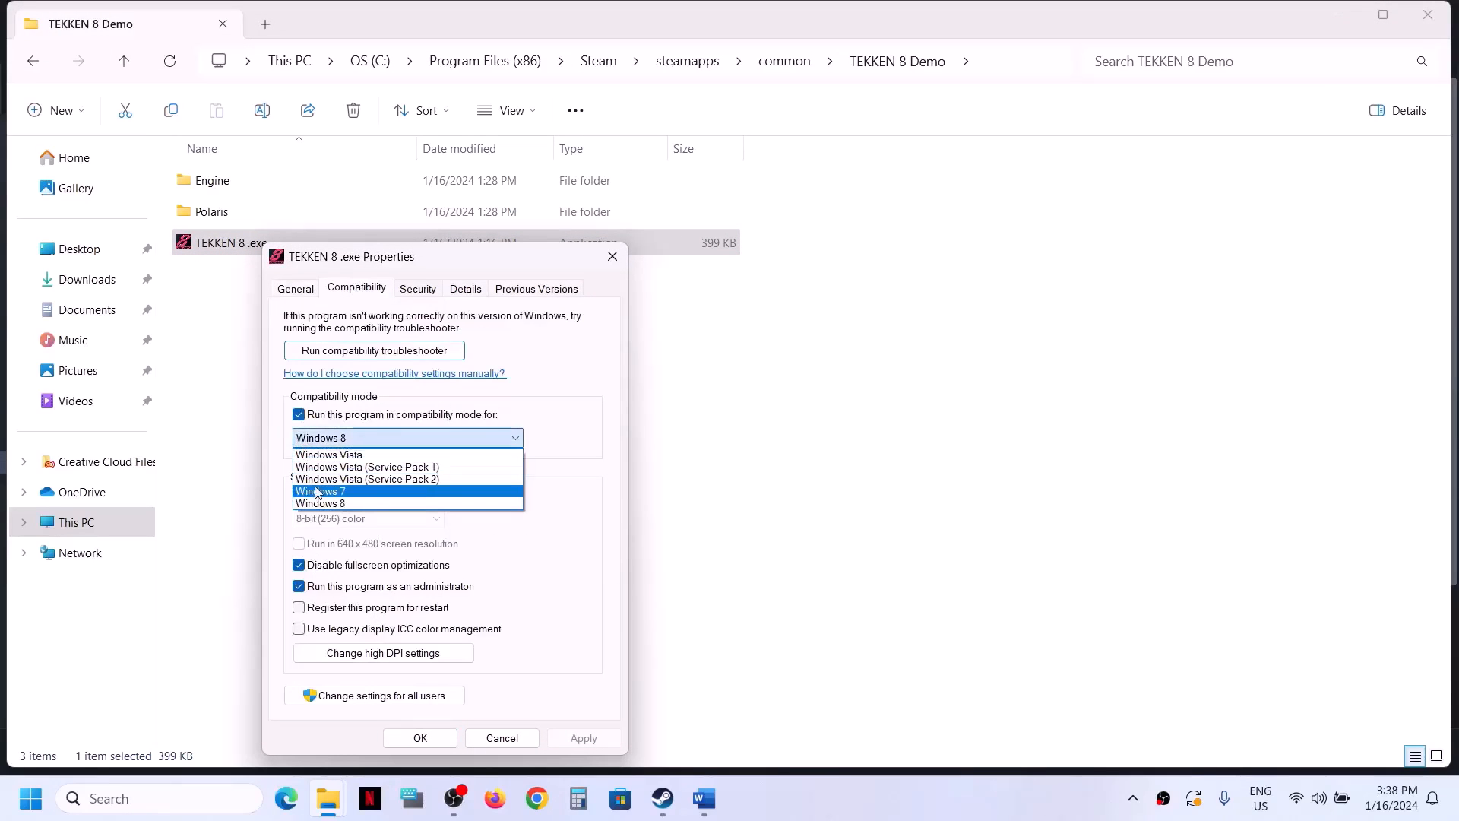
{"action": "left_click", "coordinate": [327, 494]}
{"action": "left_click", "coordinate": [586, 738]}
{"action": "left_click", "coordinate": [420, 738]}
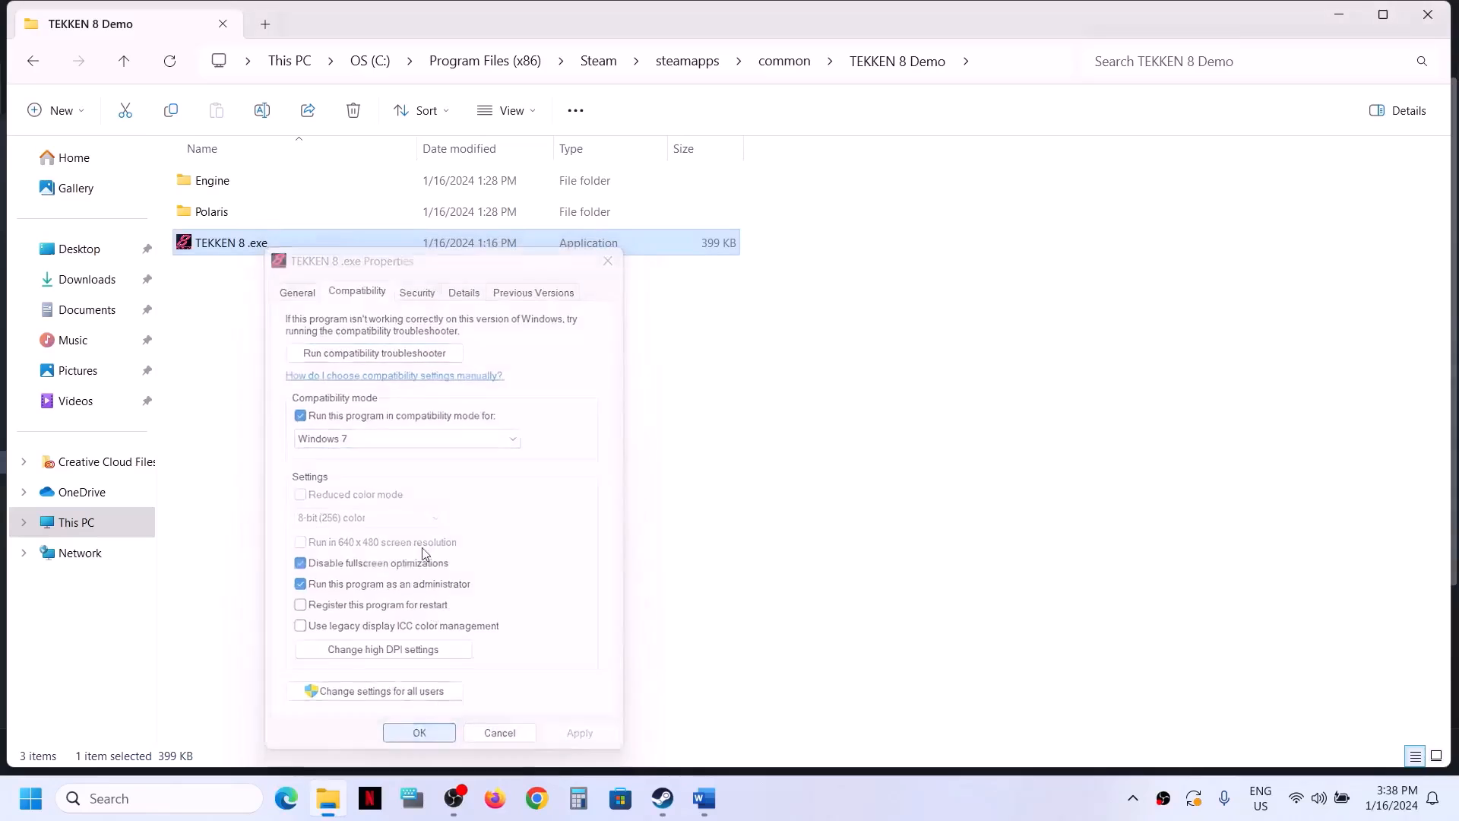
- Turn off compatibility mode, disabled fullscreen optimizations and running as administrator for TEKKEN 8 .exe, and apply the changes
{"action": "right_click", "coordinate": [246, 245]}
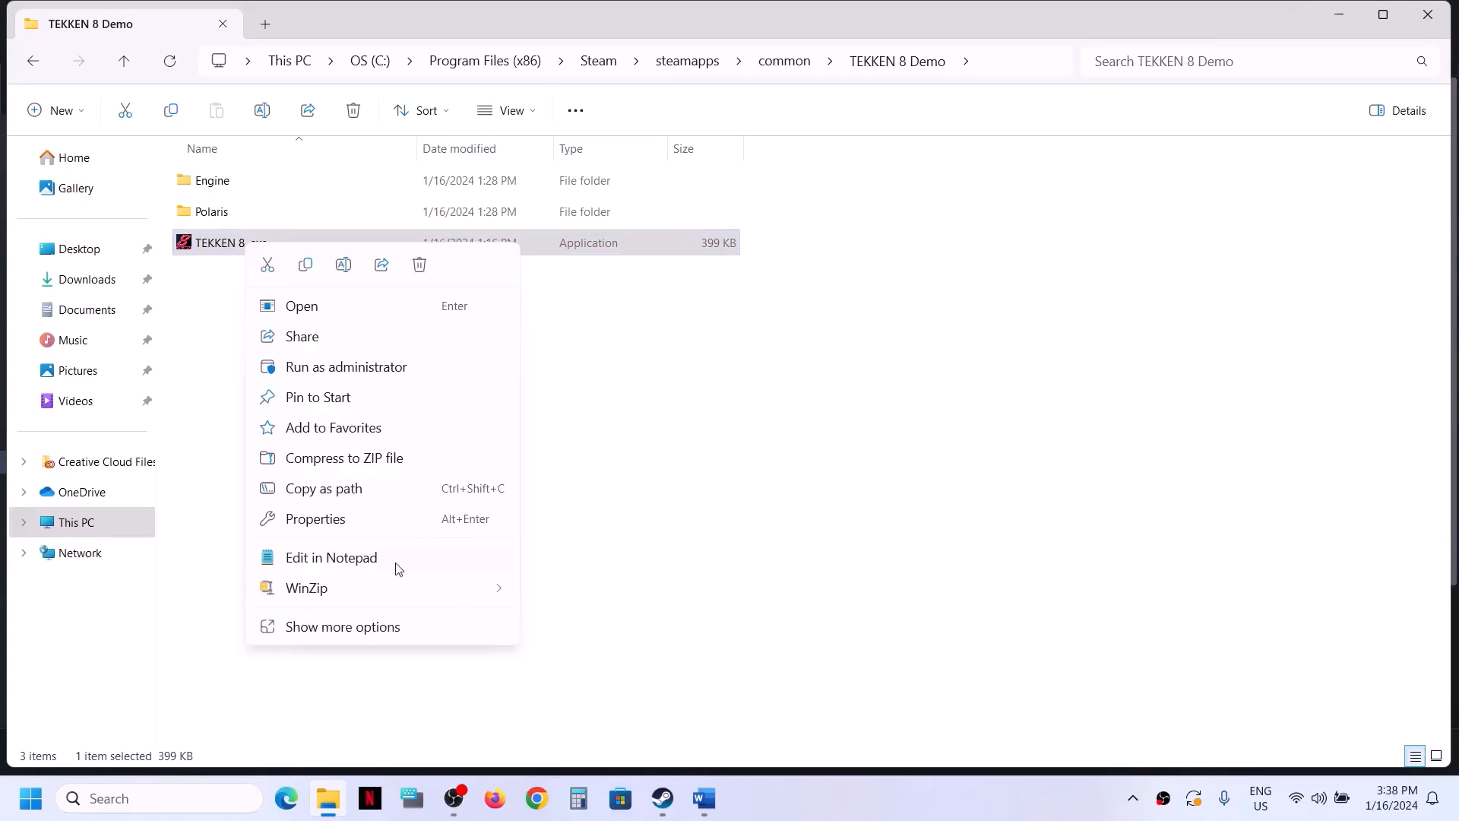
{"action": "left_click", "coordinate": [329, 524]}
{"action": "left_click", "coordinate": [449, 224]}
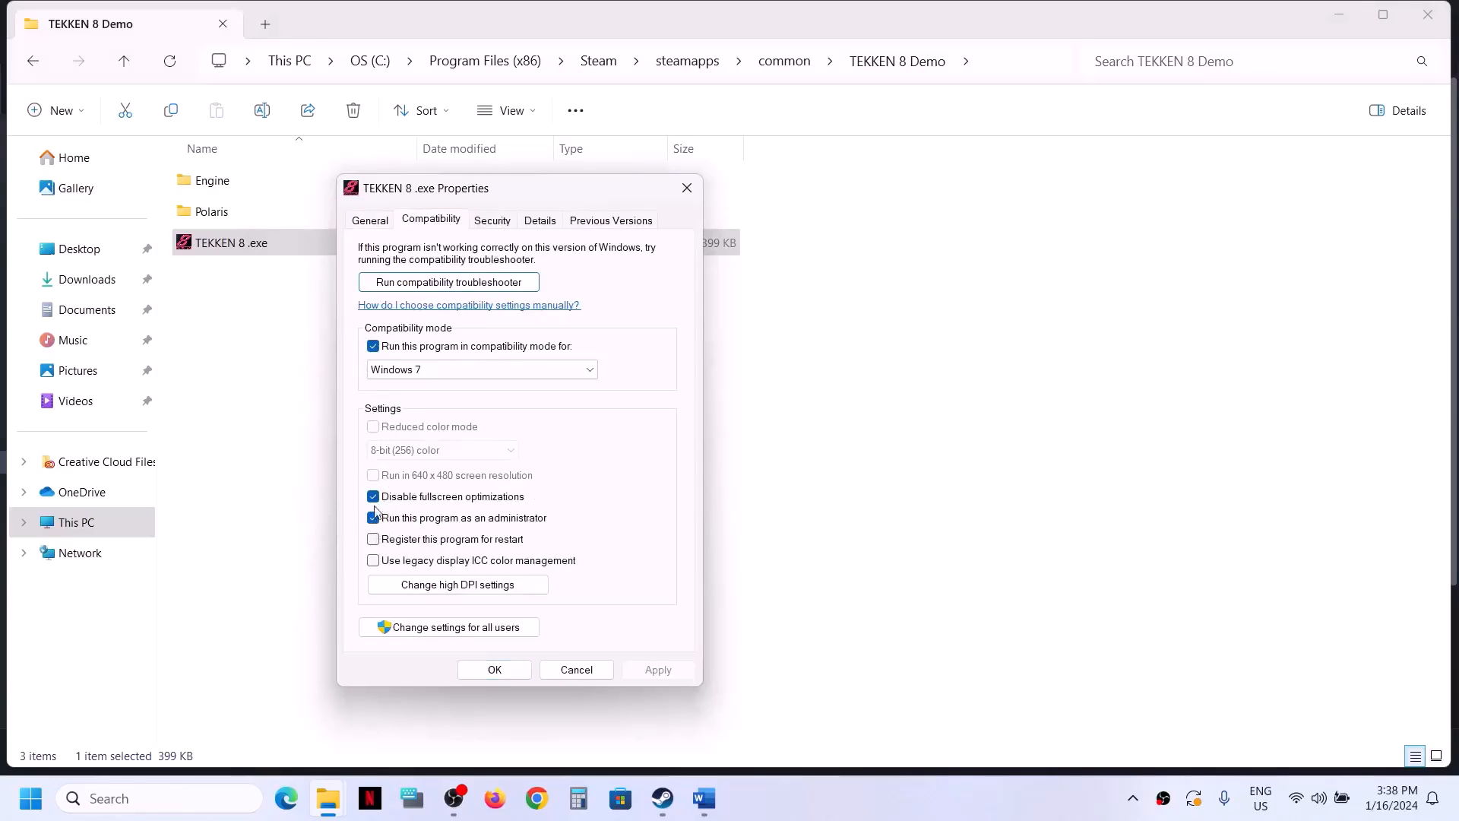
{"action": "left_click", "coordinate": [373, 346]}
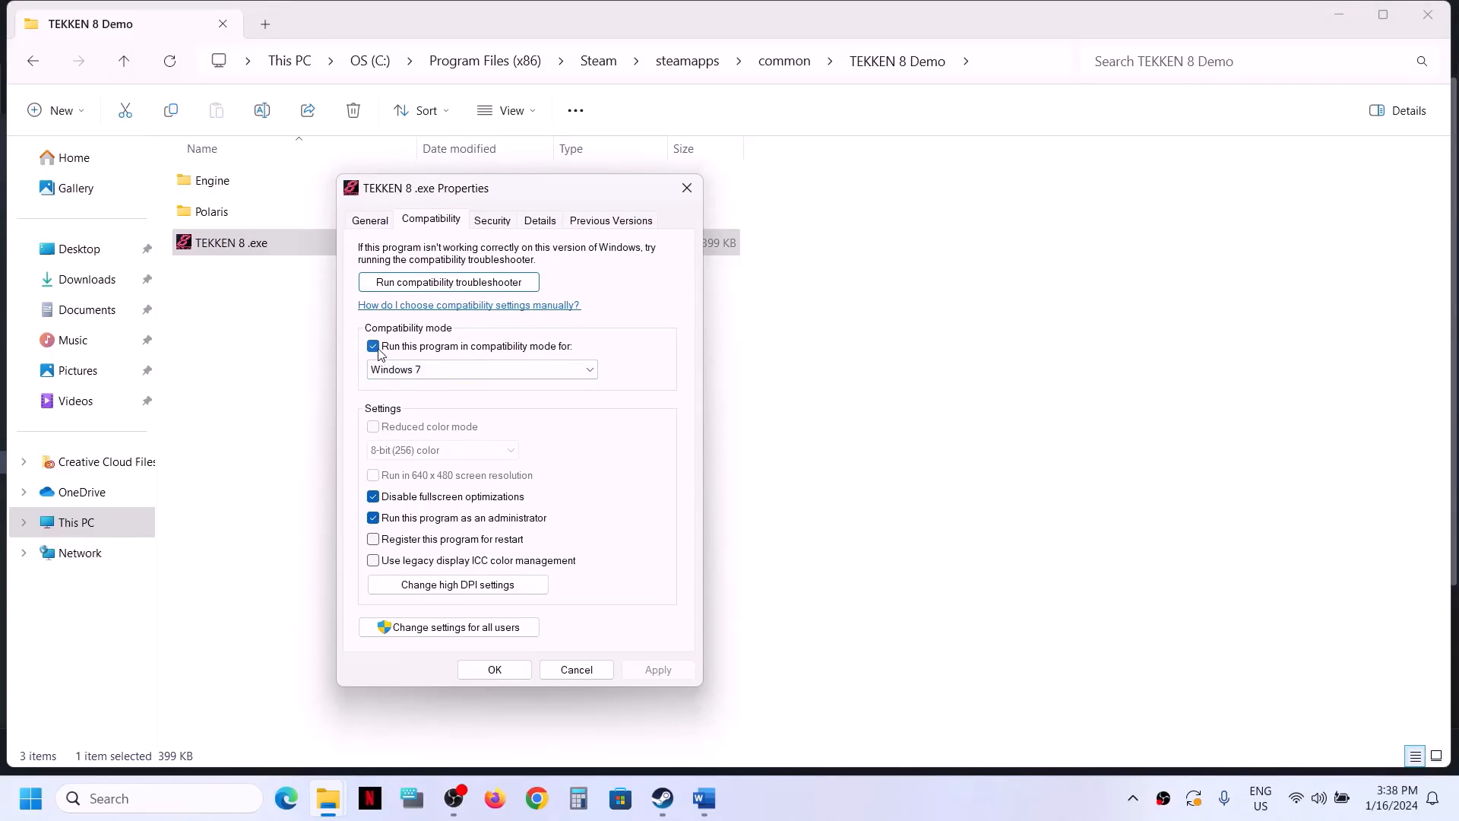
{"action": "left_click", "coordinate": [373, 520]}
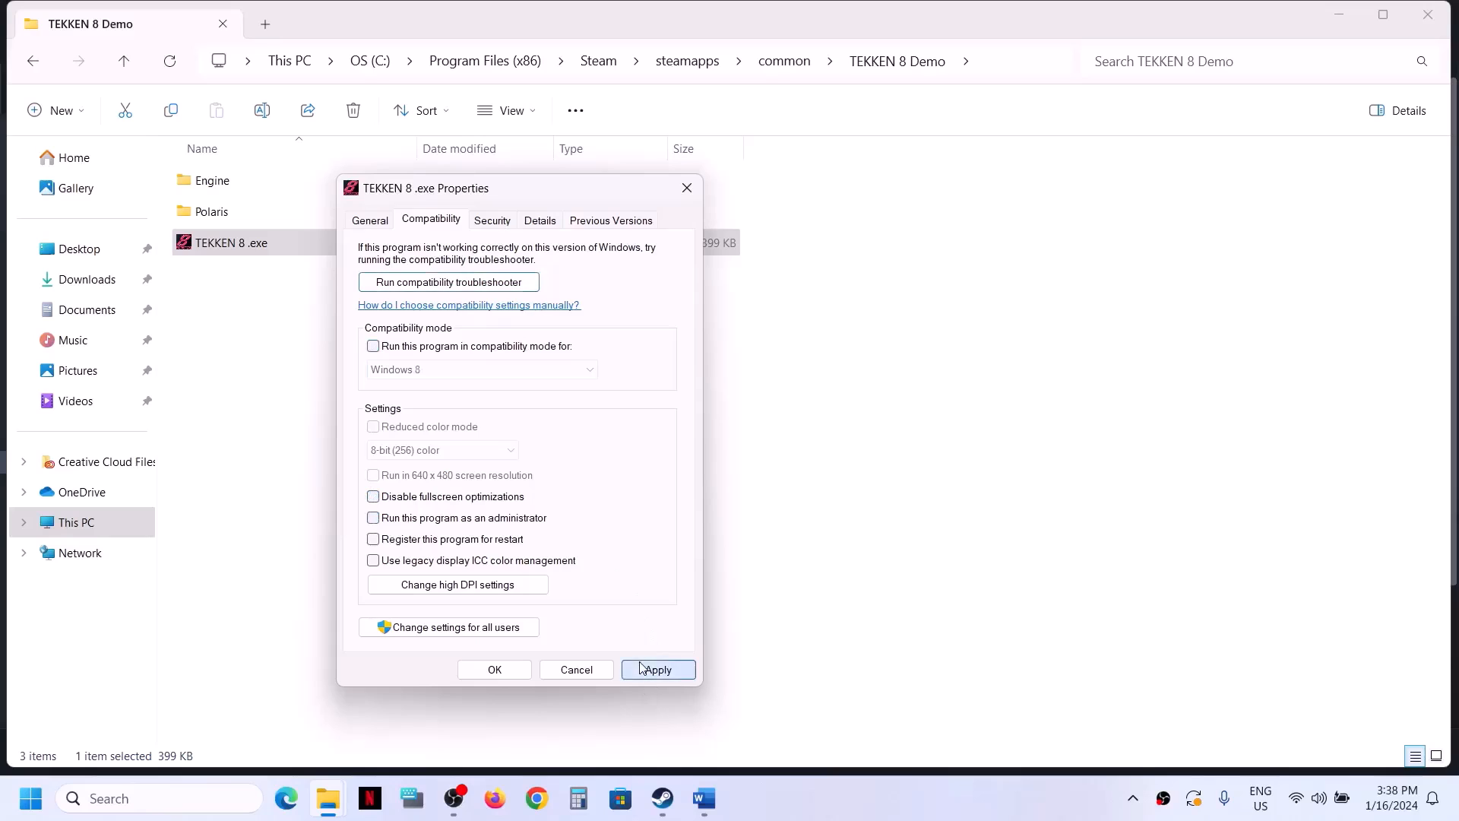
{"action": "left_click", "coordinate": [494, 669]}
- Open the compatibility settings of Polaris-Win64-Shipping.exe in the Polaris\Binaries\Win64 folder
{"action": "left_click", "coordinate": [200, 213]}
{"action": "double_click", "coordinate": [200, 212]}
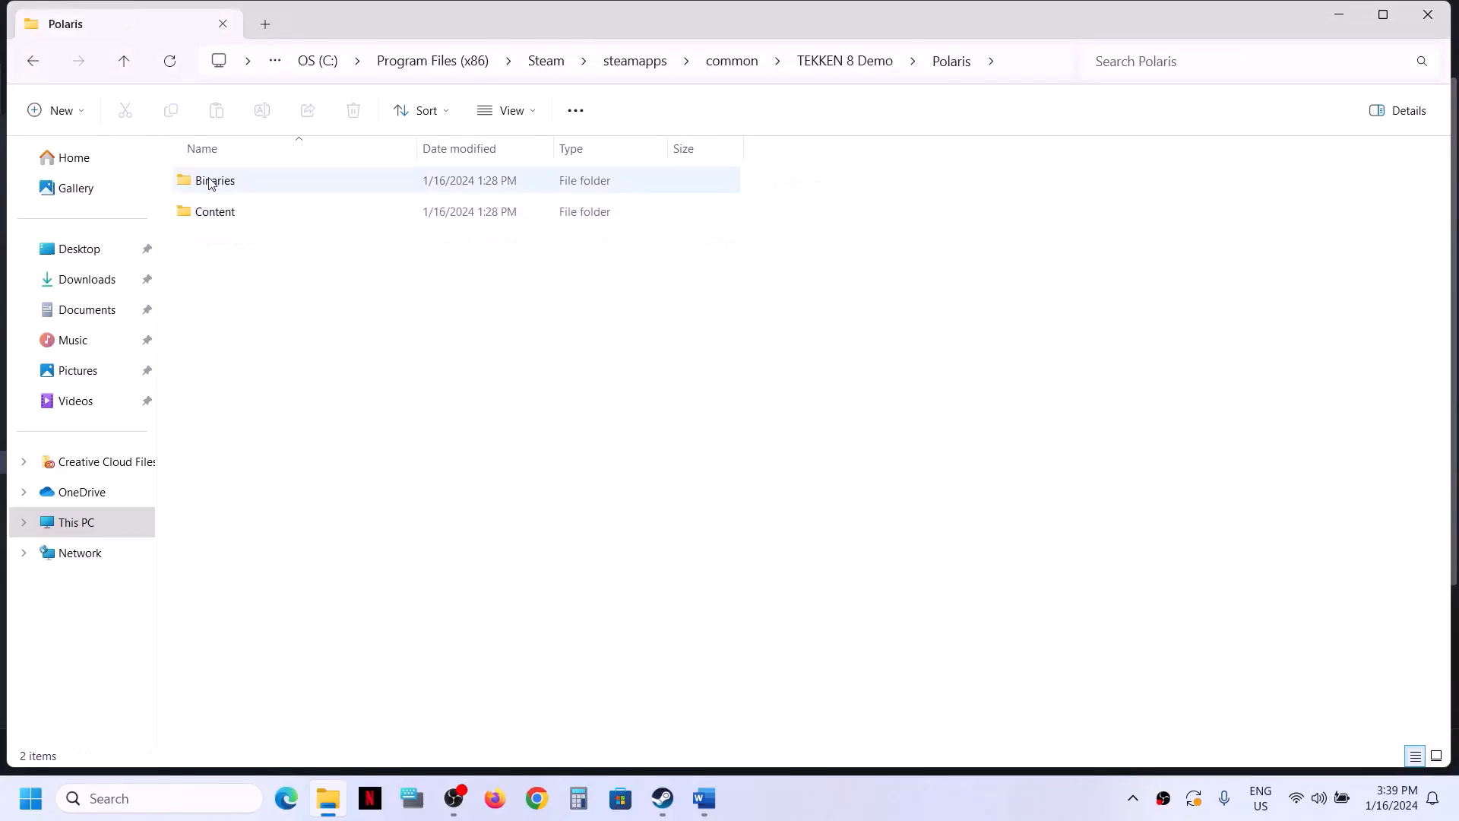
{"action": "double_click", "coordinate": [213, 180]}
{"action": "double_click", "coordinate": [235, 182]}
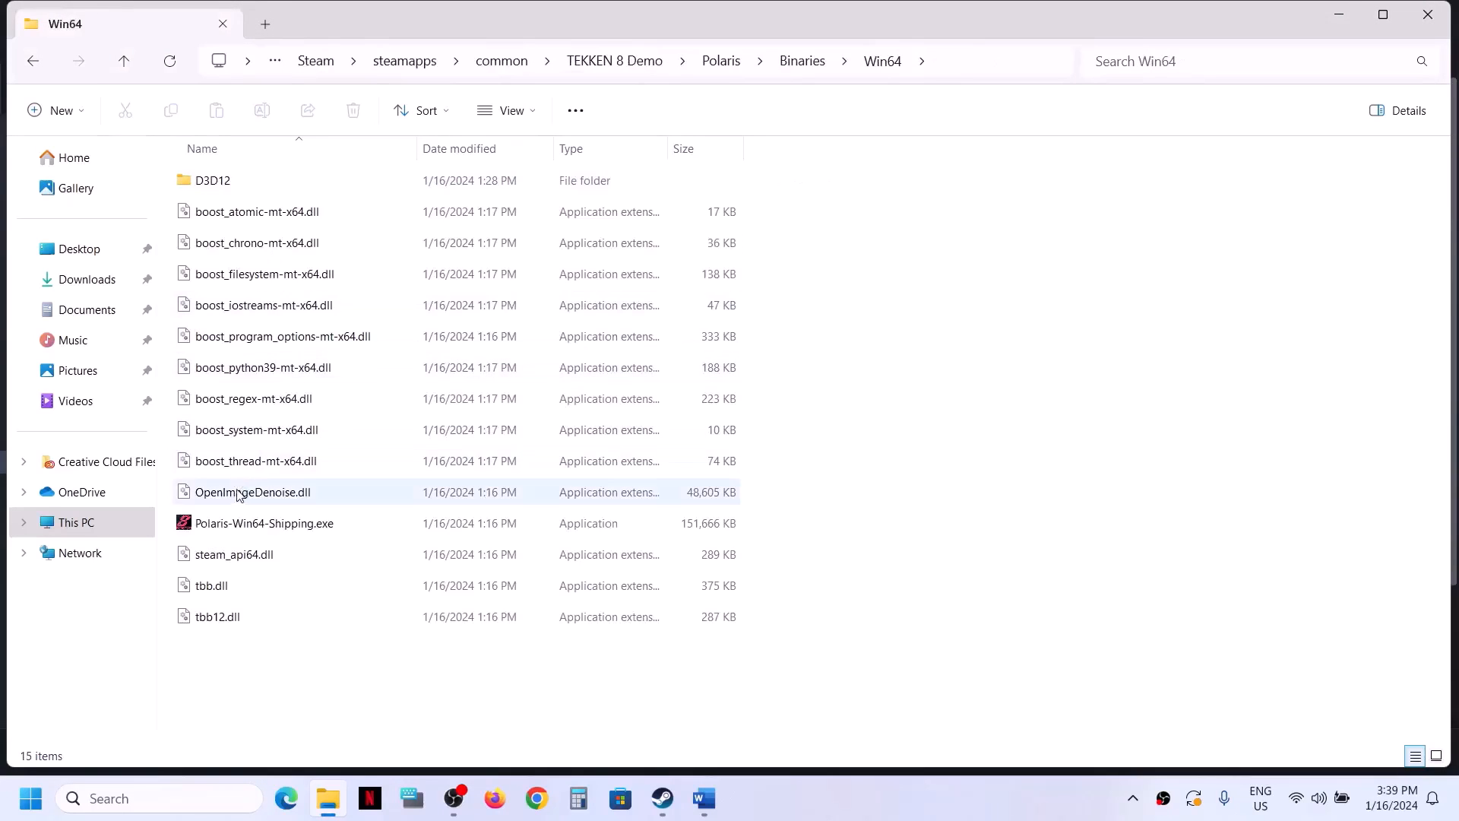
{"action": "right_click", "coordinate": [228, 525]}
{"action": "left_click", "coordinate": [306, 401]}
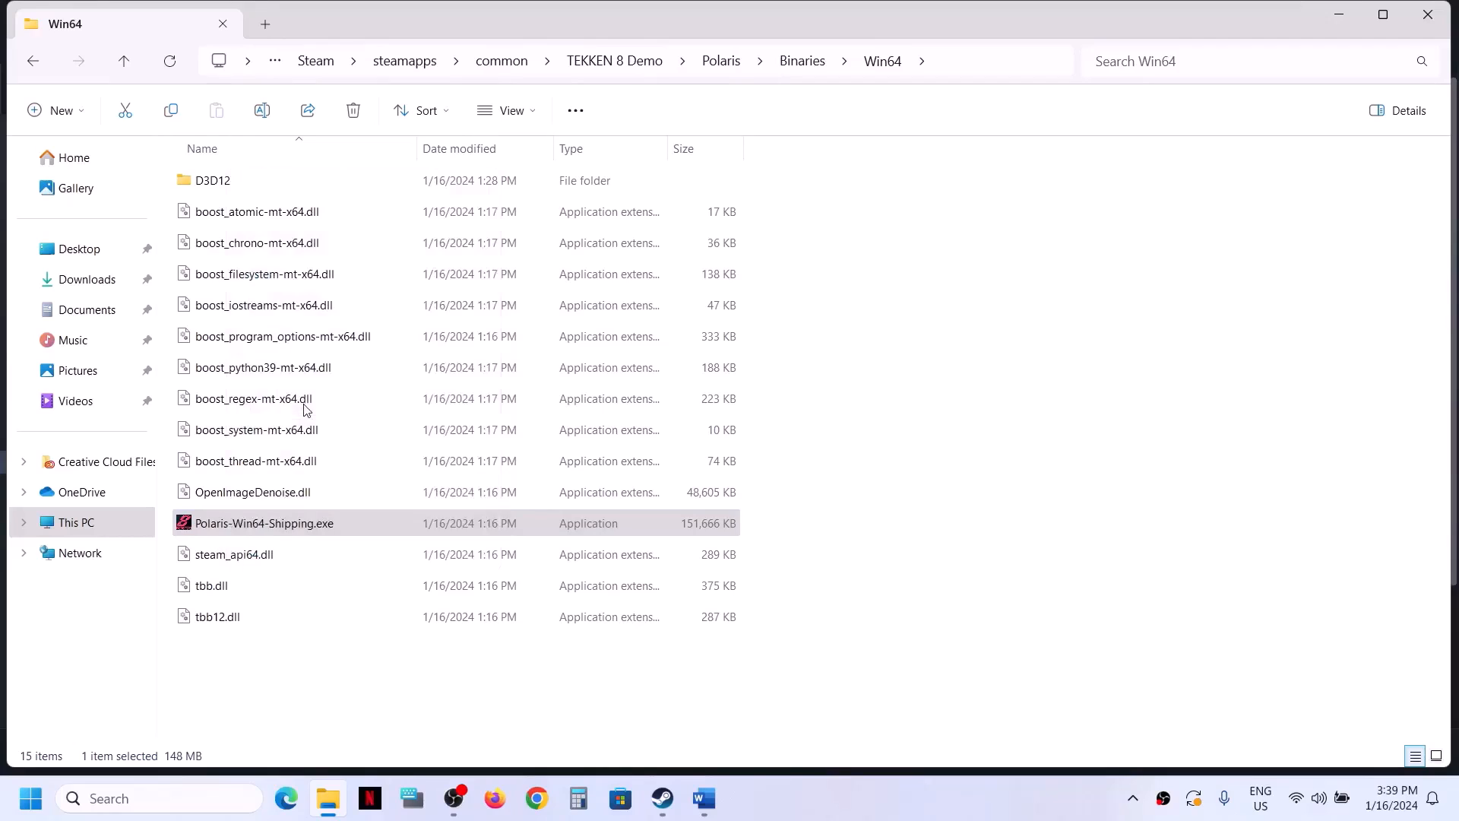
{"action": "left_click", "coordinate": [326, 299]}
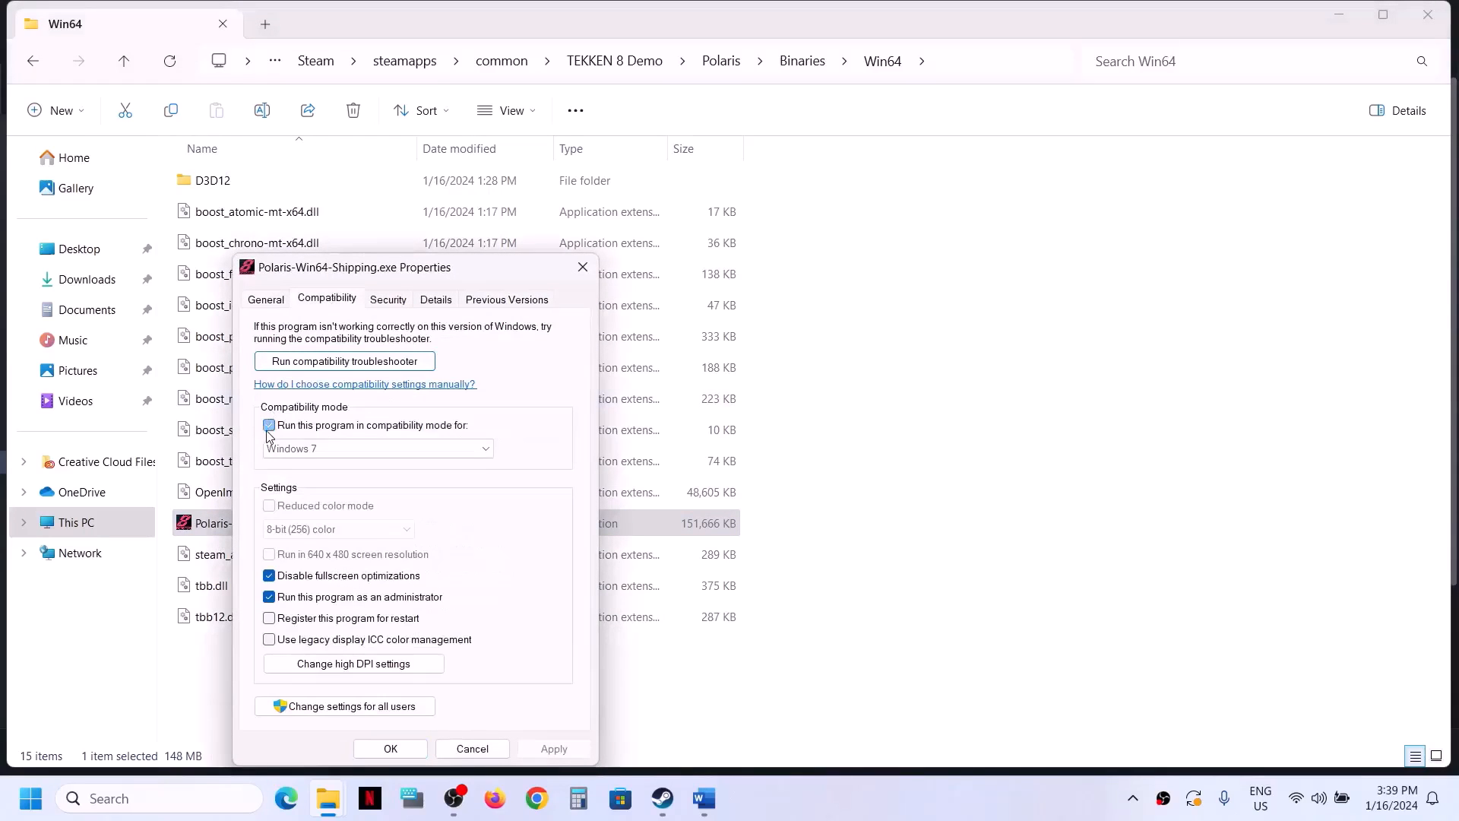
- Turn off compatibility mode, disabled fullscreen optimizations and running as administrator for Polaris-Win64-Shipping.exe, apply the changes and close File Explorer
{"action": "left_click", "coordinate": [268, 574]}
{"action": "left_click", "coordinate": [268, 578]}
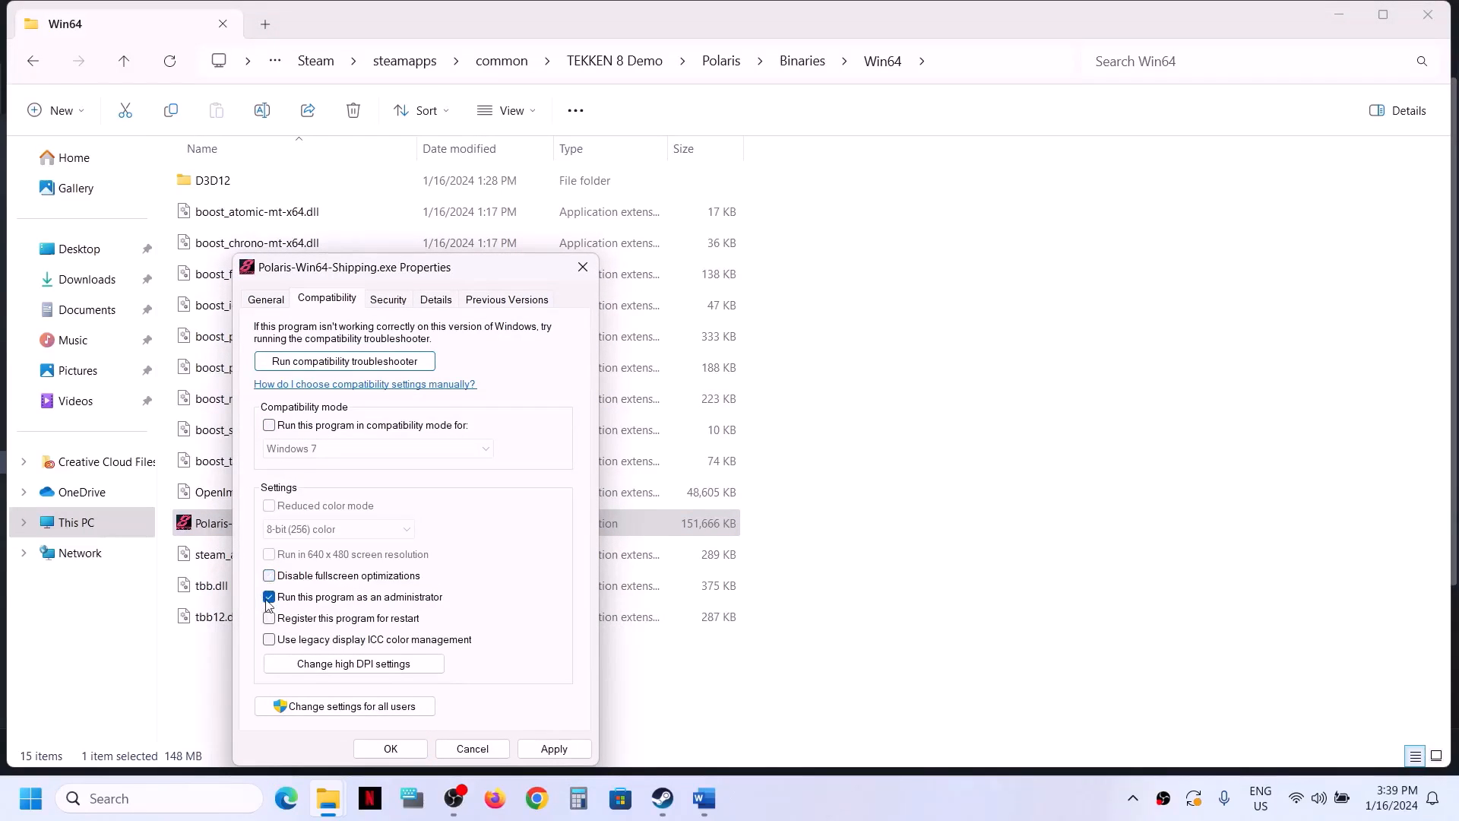
{"action": "left_click", "coordinate": [268, 599]}
{"action": "left_click", "coordinate": [548, 751]}
{"action": "left_click", "coordinate": [390, 750]}
{"action": "left_click", "coordinate": [1435, 14]}
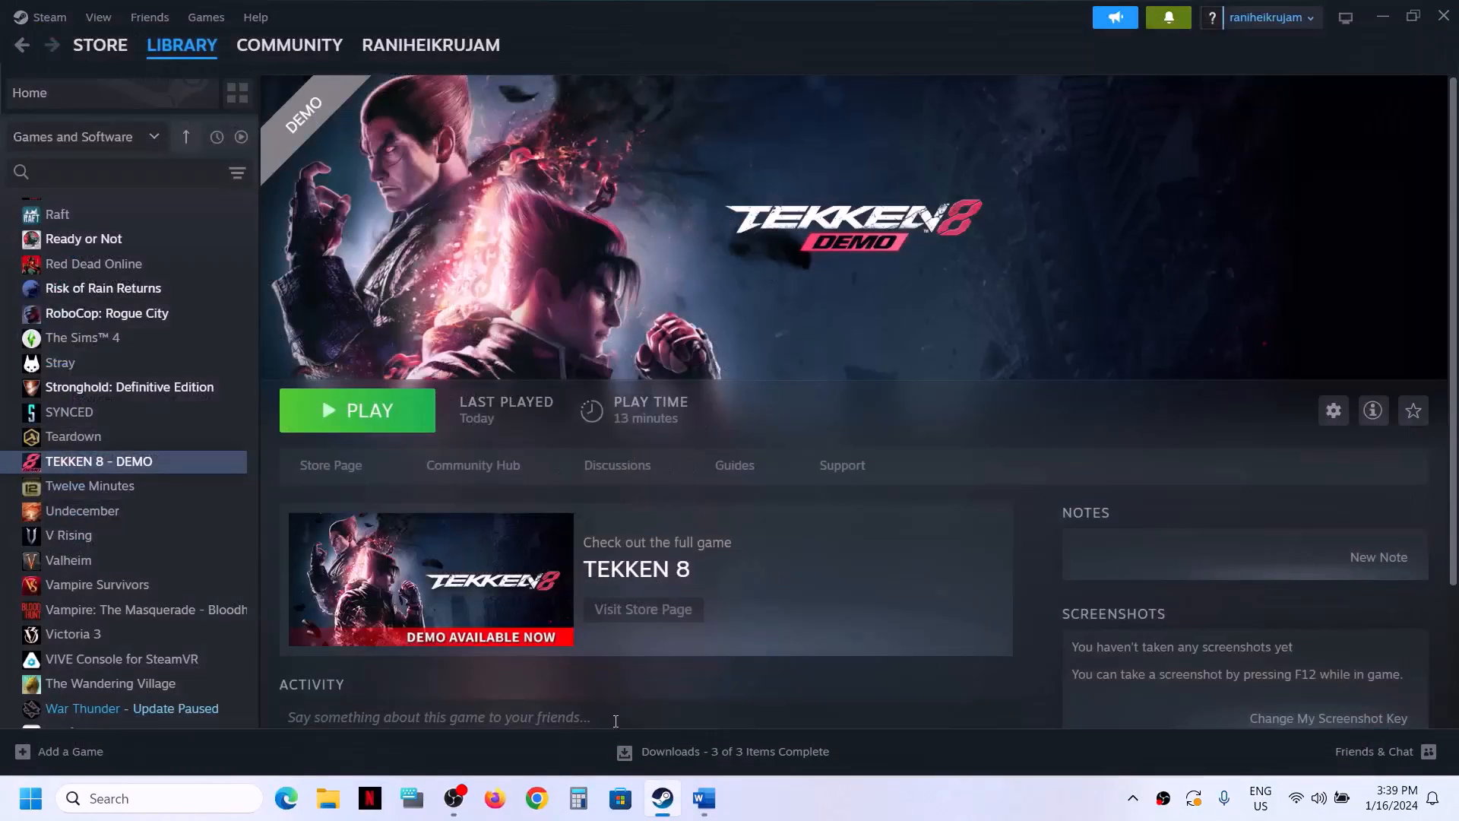
- Switch to the Tekken 8.docx notes in Word and read the Step 4 launch options, selecting -dx11 and -dx12
{"action": "mouse_move", "coordinate": [704, 798]}
{"action": "left_click", "coordinate": [532, 481]}
{"action": "scroll", "coordinate": [530, 480], "scroll_direction": "down", "scroll_amount": 3}
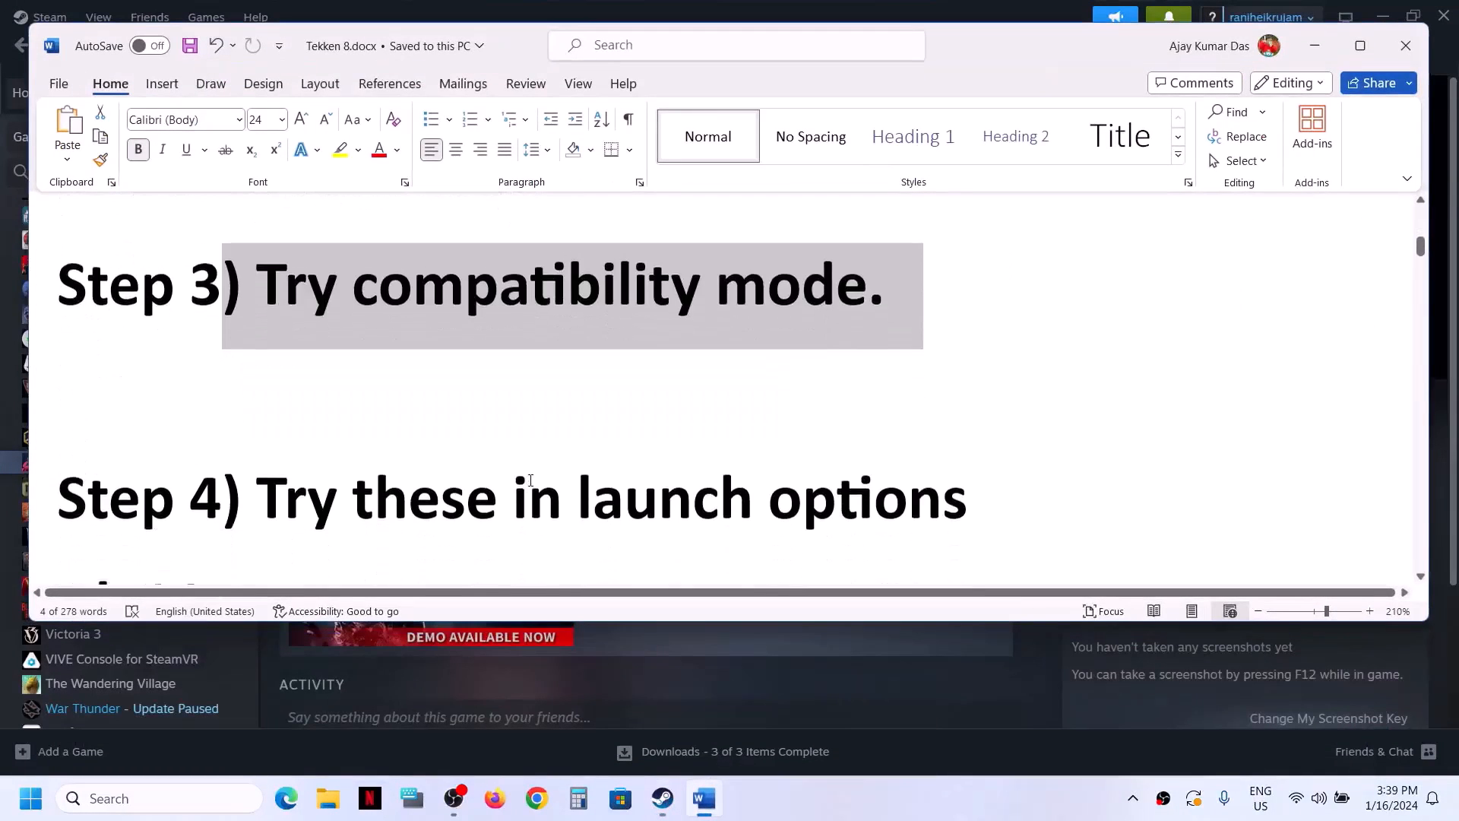
{"action": "scroll", "coordinate": [530, 480], "scroll_direction": "down", "scroll_amount": 2}
{"action": "left_click_drag", "start_coordinate": [277, 291], "coordinate": [482, 388]}
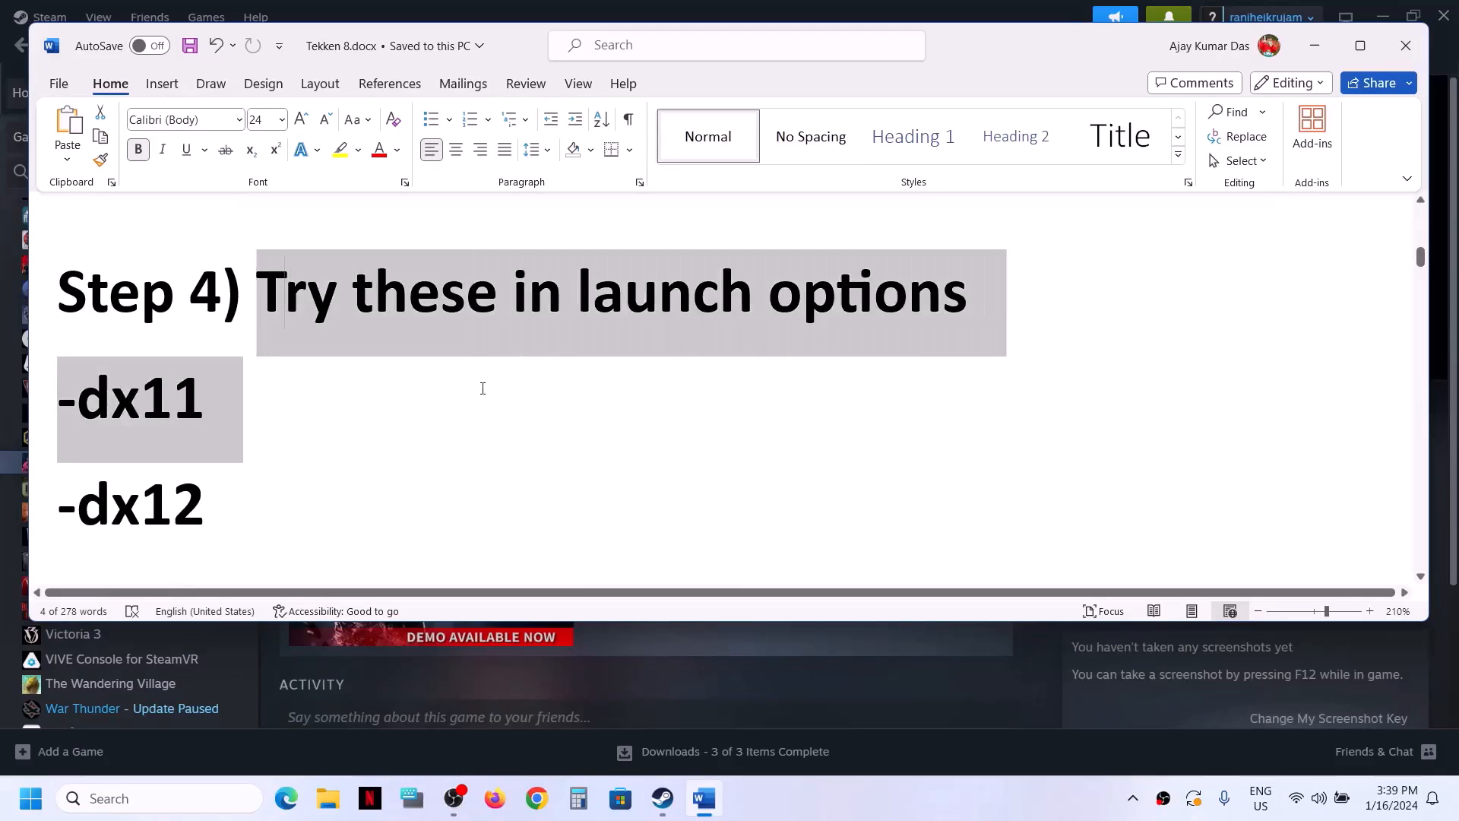
{"action": "left_click_drag", "start_coordinate": [240, 497], "coordinate": [86, 403]}
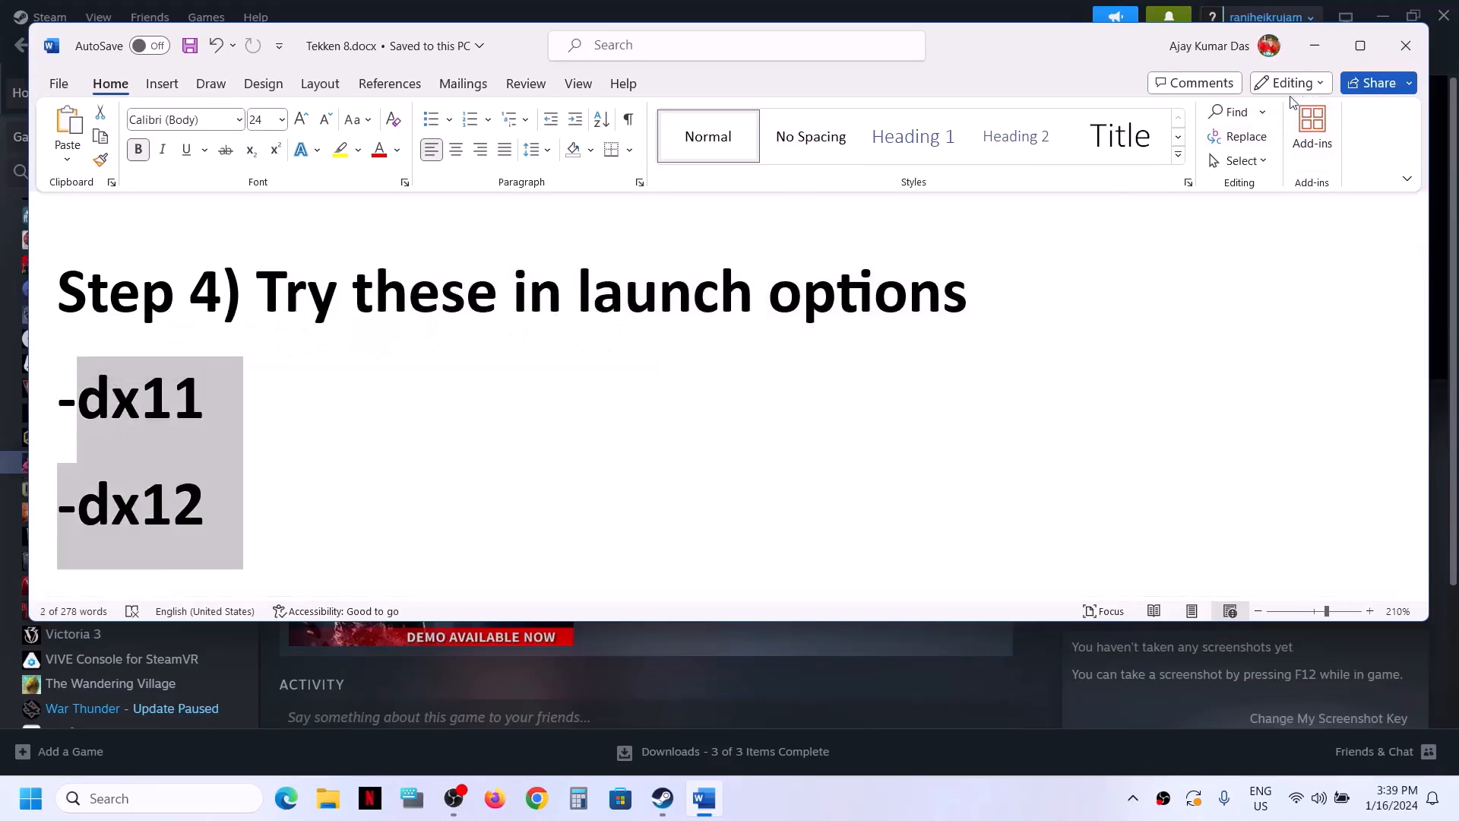
{"action": "left_click", "coordinate": [1315, 46]}
- Switch to Steam and set the launch options of TEKKEN 8 - DEMO to -dx11 in its properties
{"action": "right_click", "coordinate": [131, 472]}
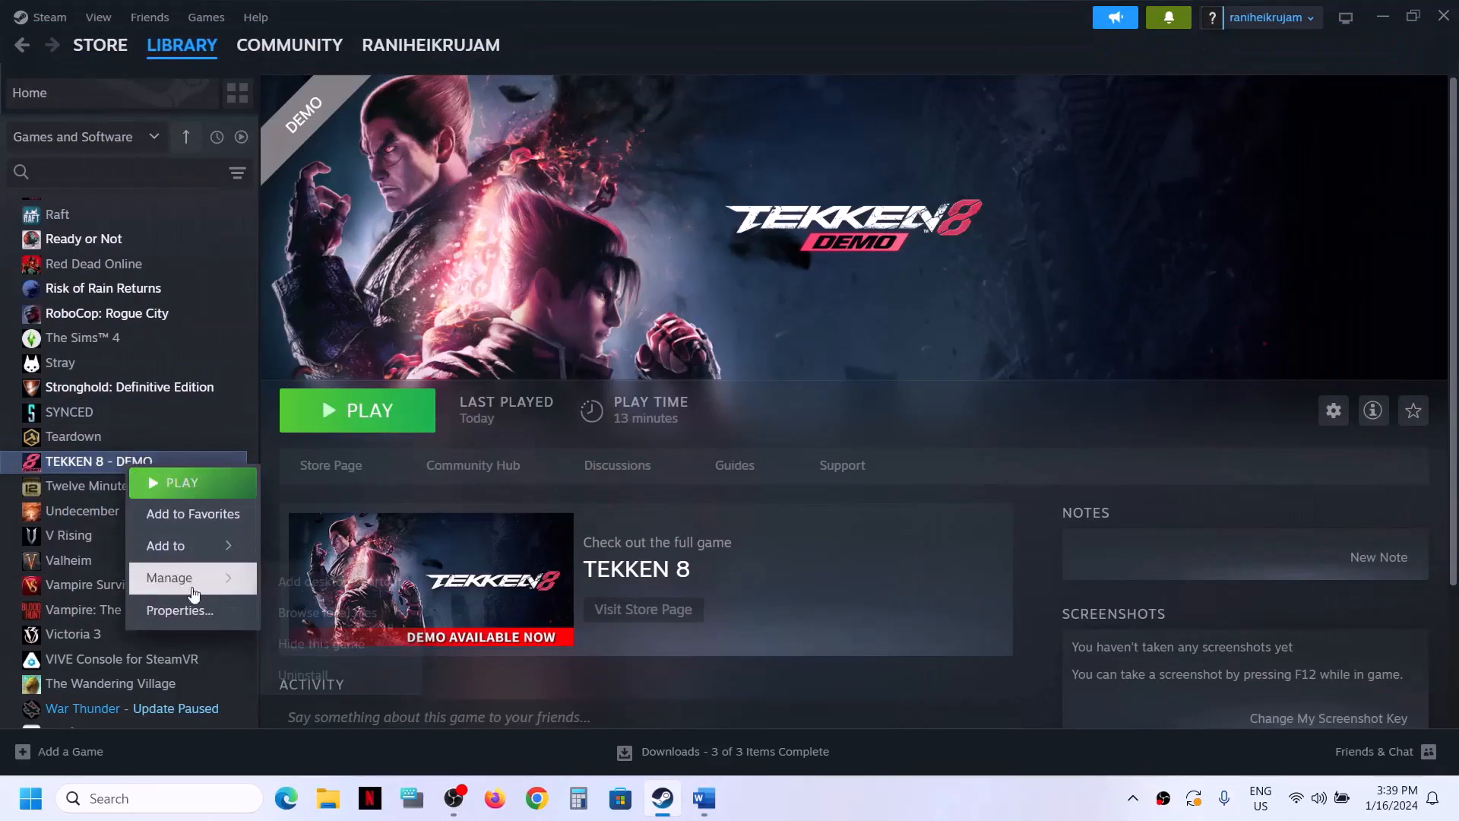
{"action": "left_click", "coordinate": [181, 609]}
{"action": "left_click", "coordinate": [638, 494]}
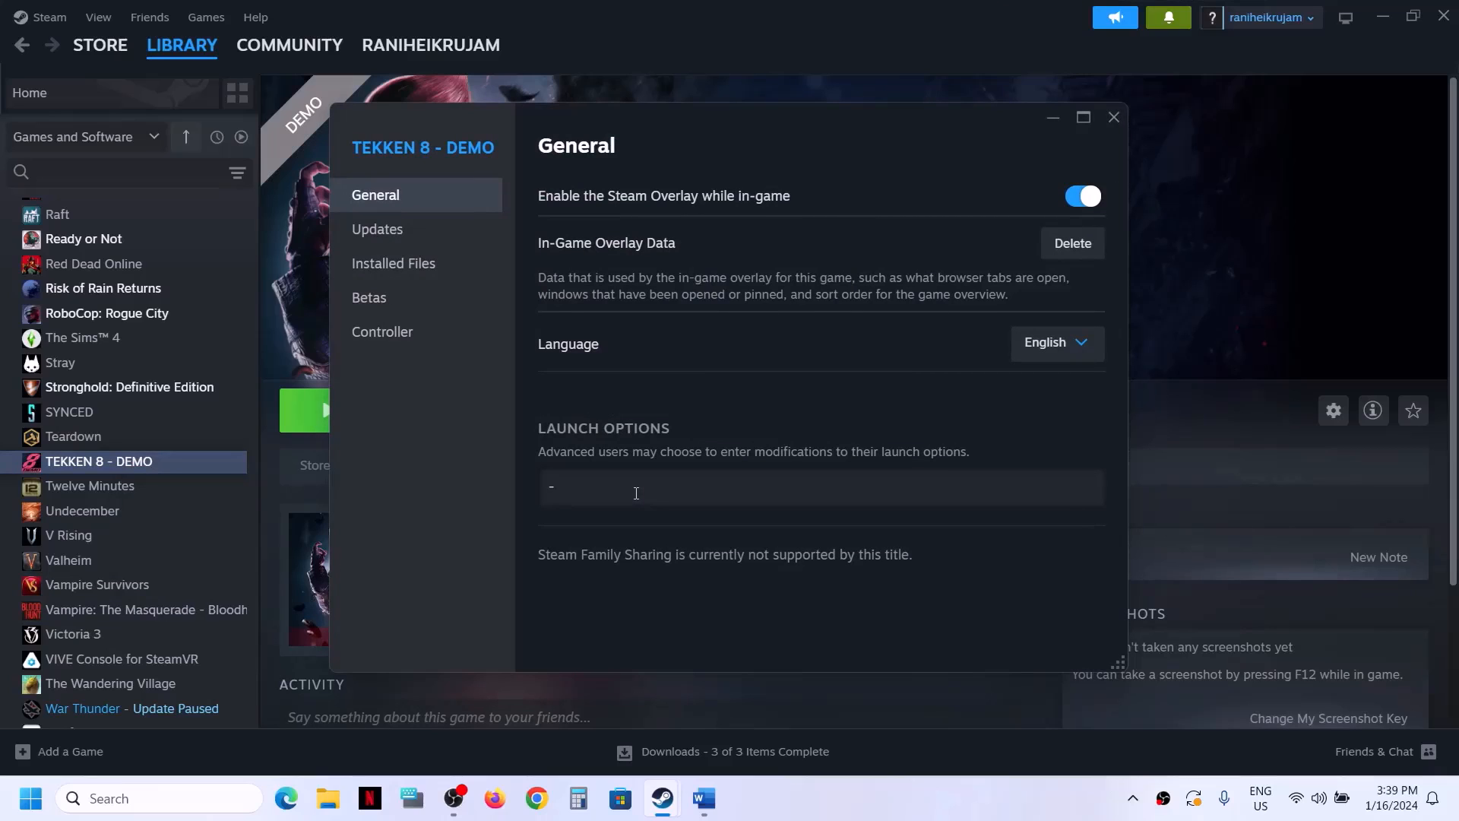
{"action": "type", "text": "-dx11"}
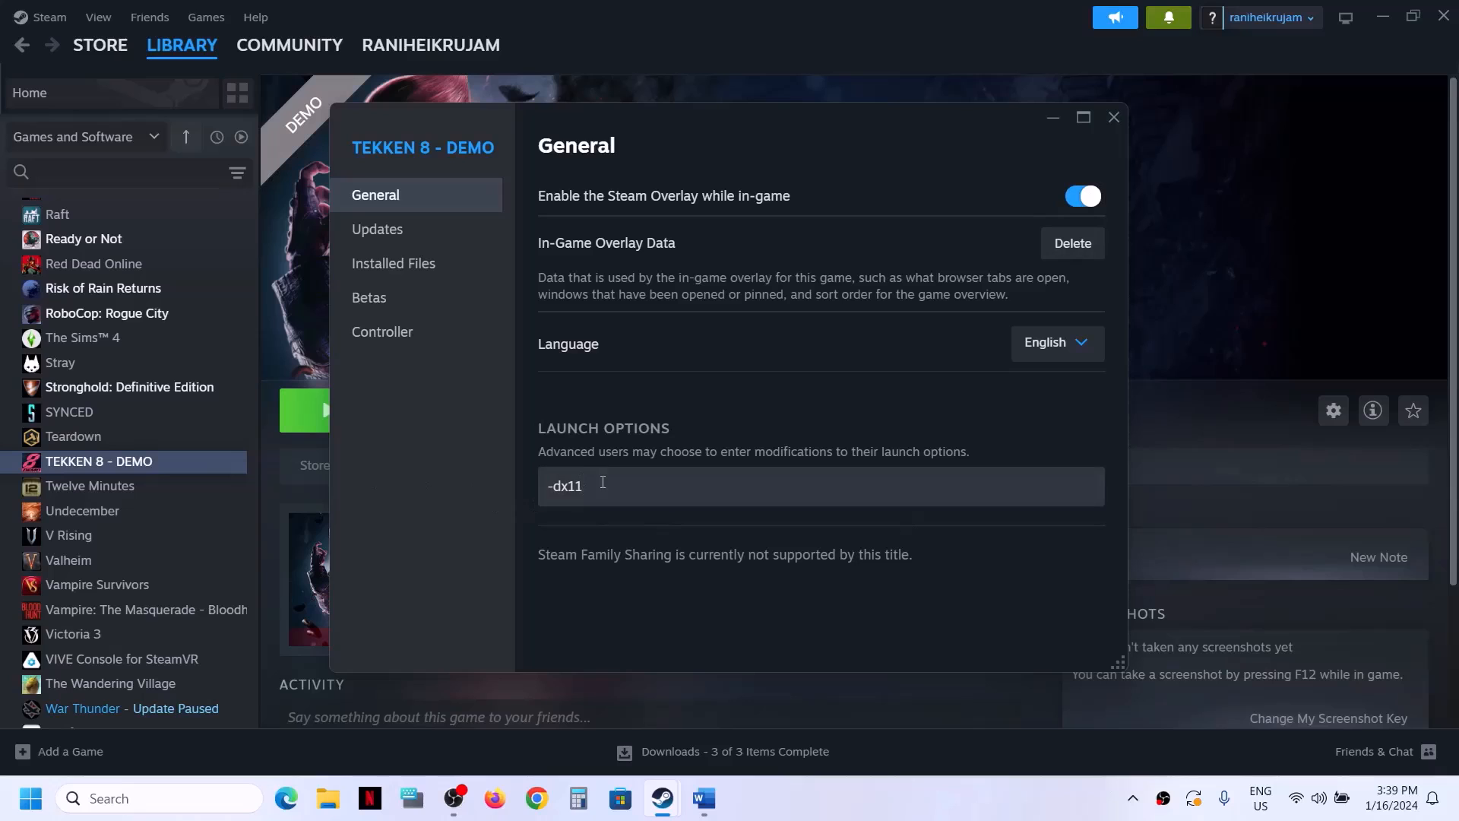
{"action": "left_click", "coordinate": [1121, 121]}
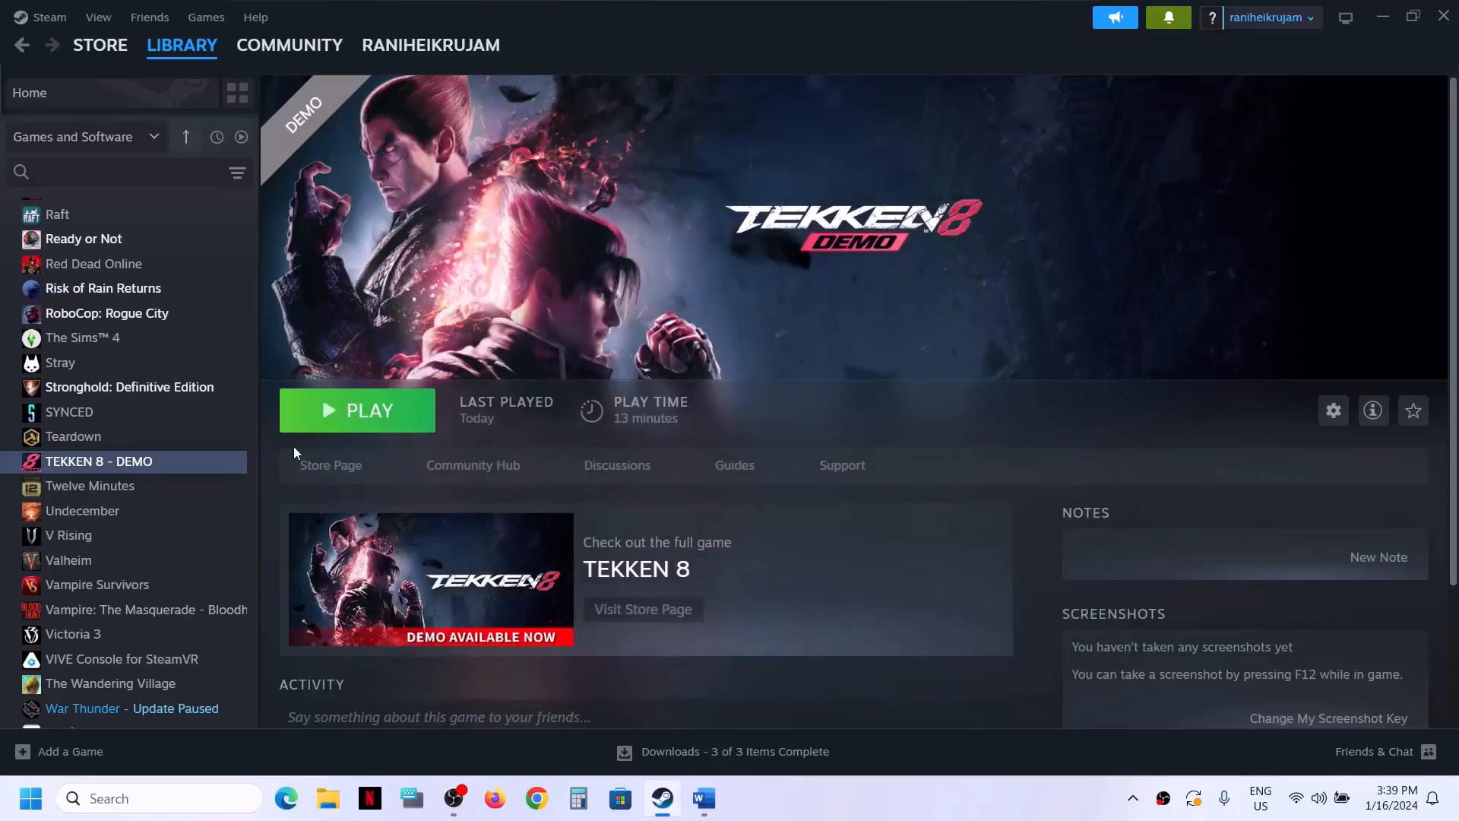
- Reopen the TEKKEN 8 - DEMO properties and change the launch options to -dx12
{"action": "right_click", "coordinate": [157, 463]}
{"action": "left_click", "coordinate": [209, 606]}
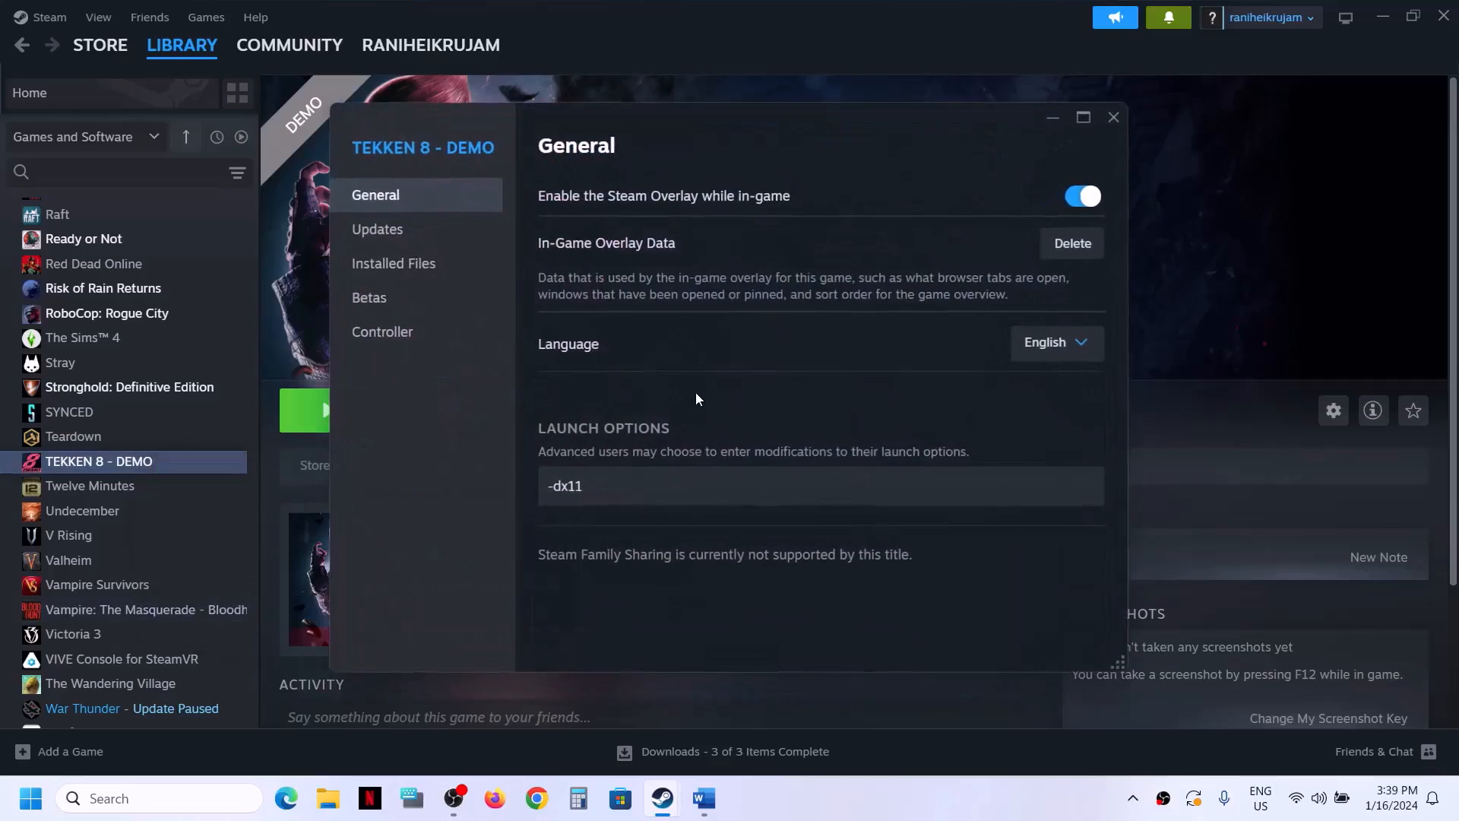
{"action": "key", "text": "ctrl+a"}
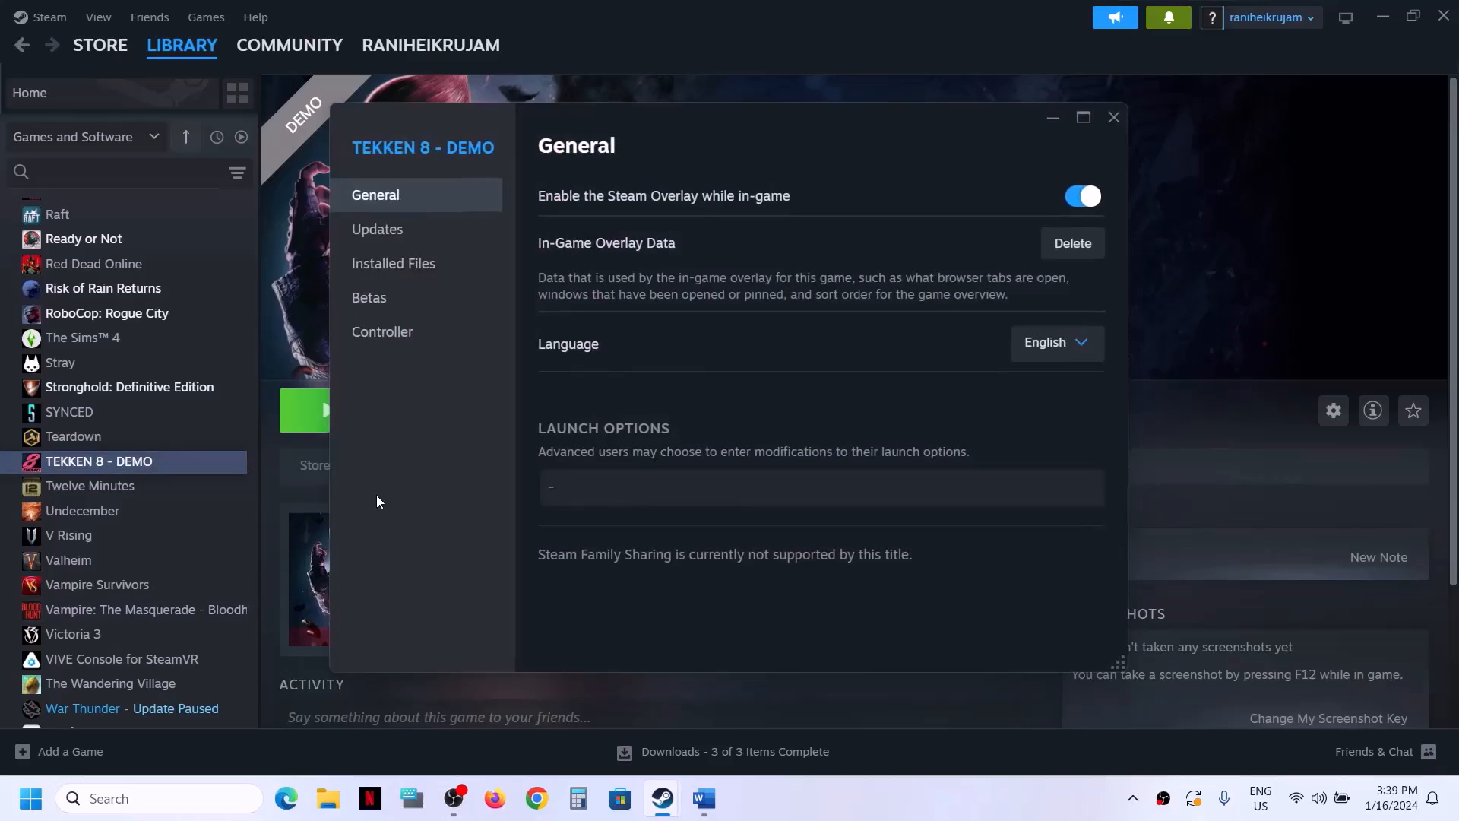
{"action": "type", "text": "dx12"}
{"action": "left_click", "coordinate": [533, 634]}
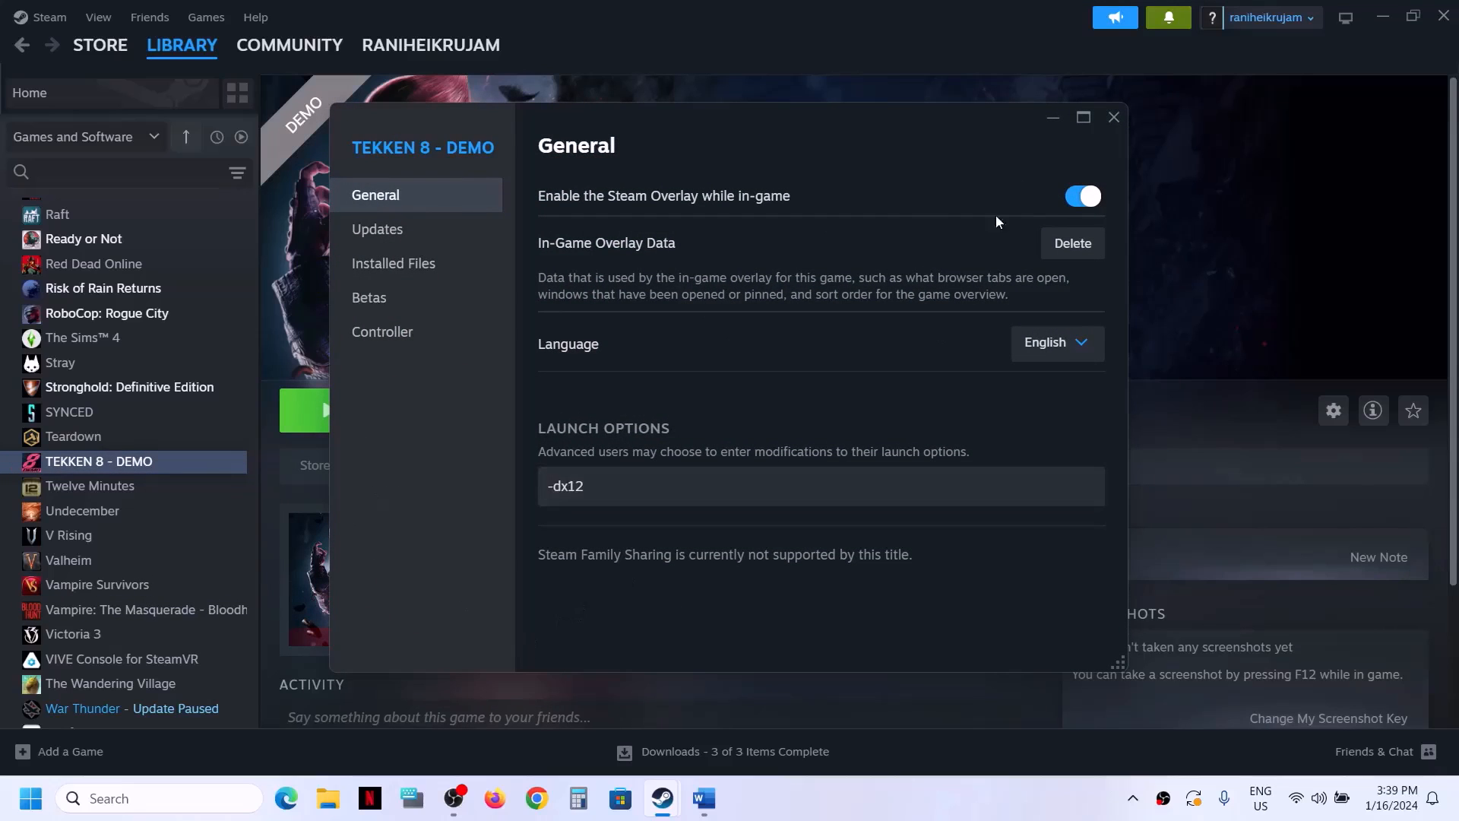
{"action": "left_click", "coordinate": [1117, 116]}
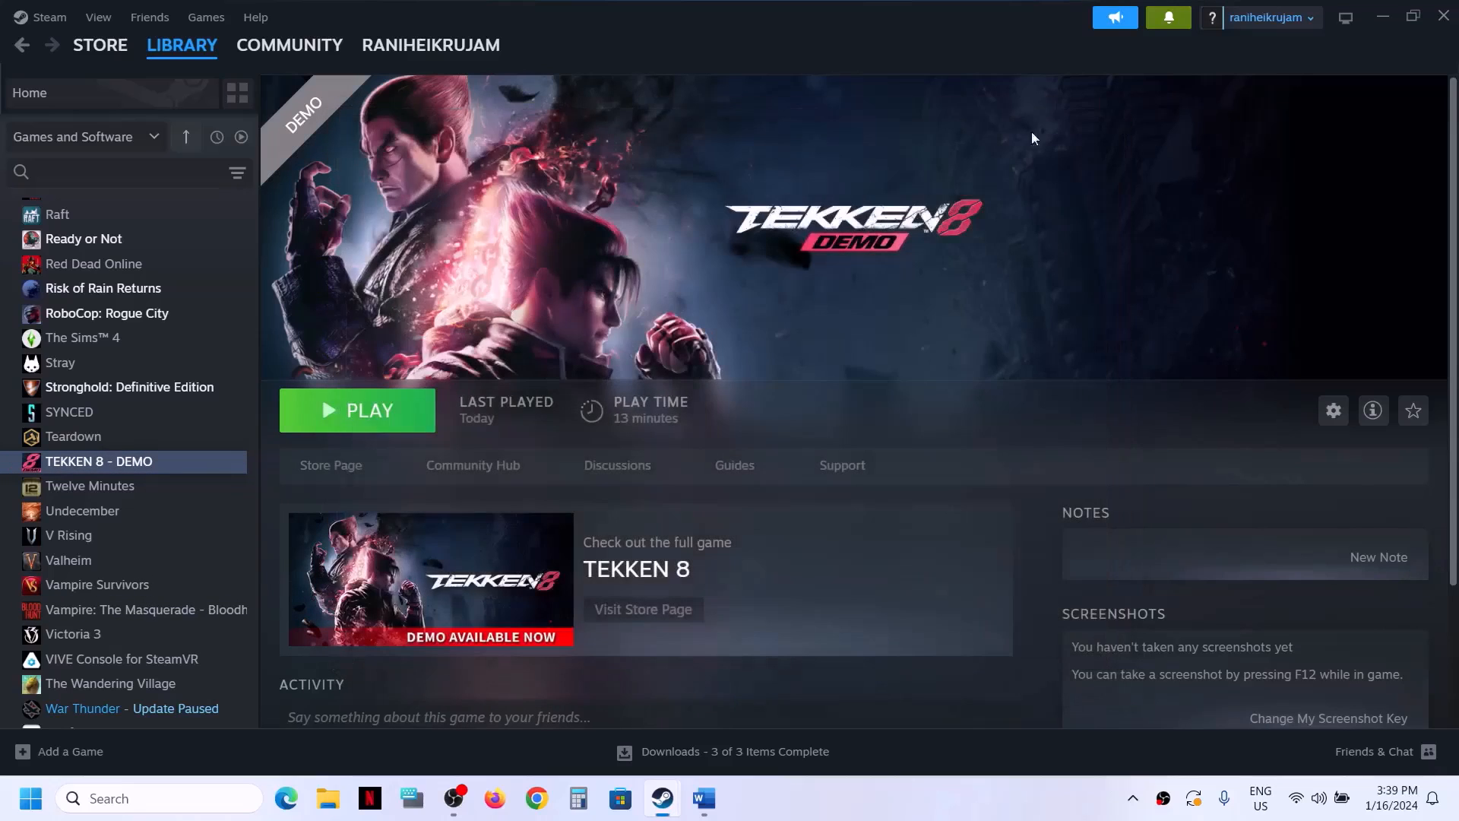
- Clear the launch options of TEKKEN 8 - DEMO and close its properties
{"action": "right_click", "coordinate": [152, 471]}
{"action": "left_click", "coordinate": [208, 608]}
{"action": "left_click_drag", "start_coordinate": [628, 488], "coordinate": [468, 493]}
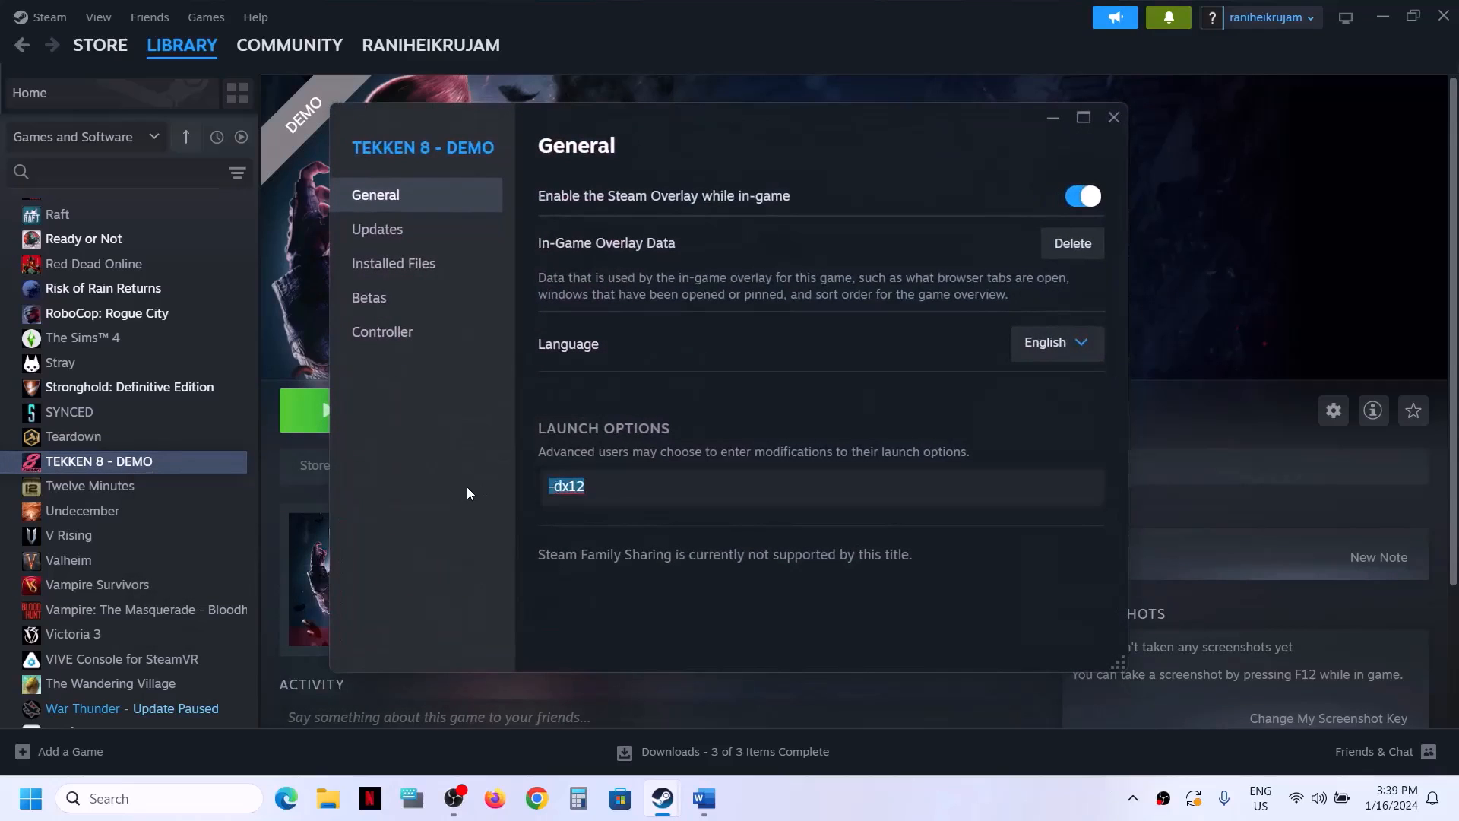
{"action": "key", "text": "BackSpace"}
{"action": "left_click", "coordinate": [833, 635]}
{"action": "left_click", "coordinate": [1114, 116]}
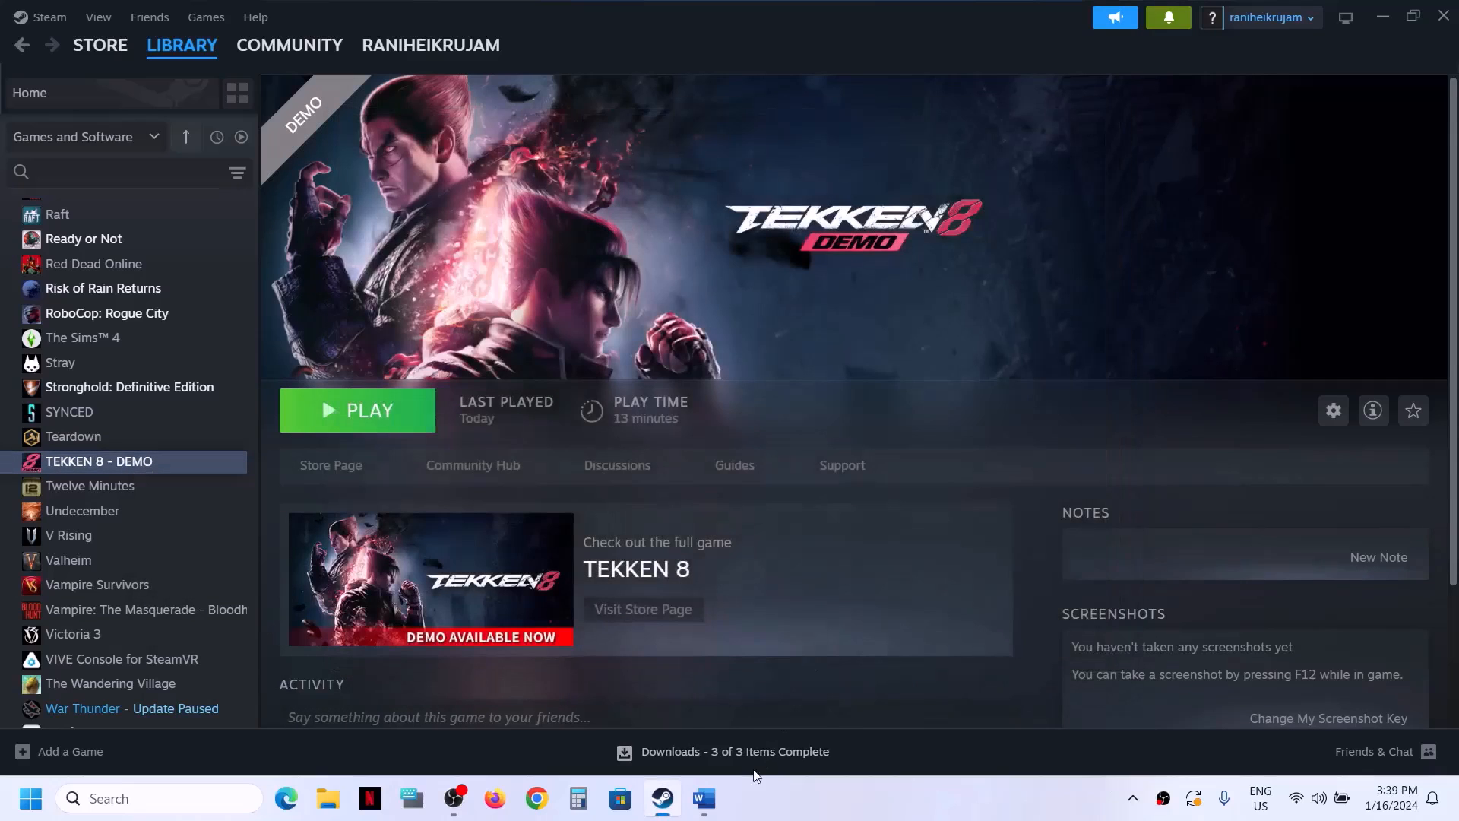
- Return to the Tekken 8.docx notes in Word and read Step 5 on updating Windows 10/11
{"action": "left_click", "coordinate": [705, 798]}
{"action": "scroll", "coordinate": [231, 463], "scroll_direction": "down", "scroll_amount": 3}
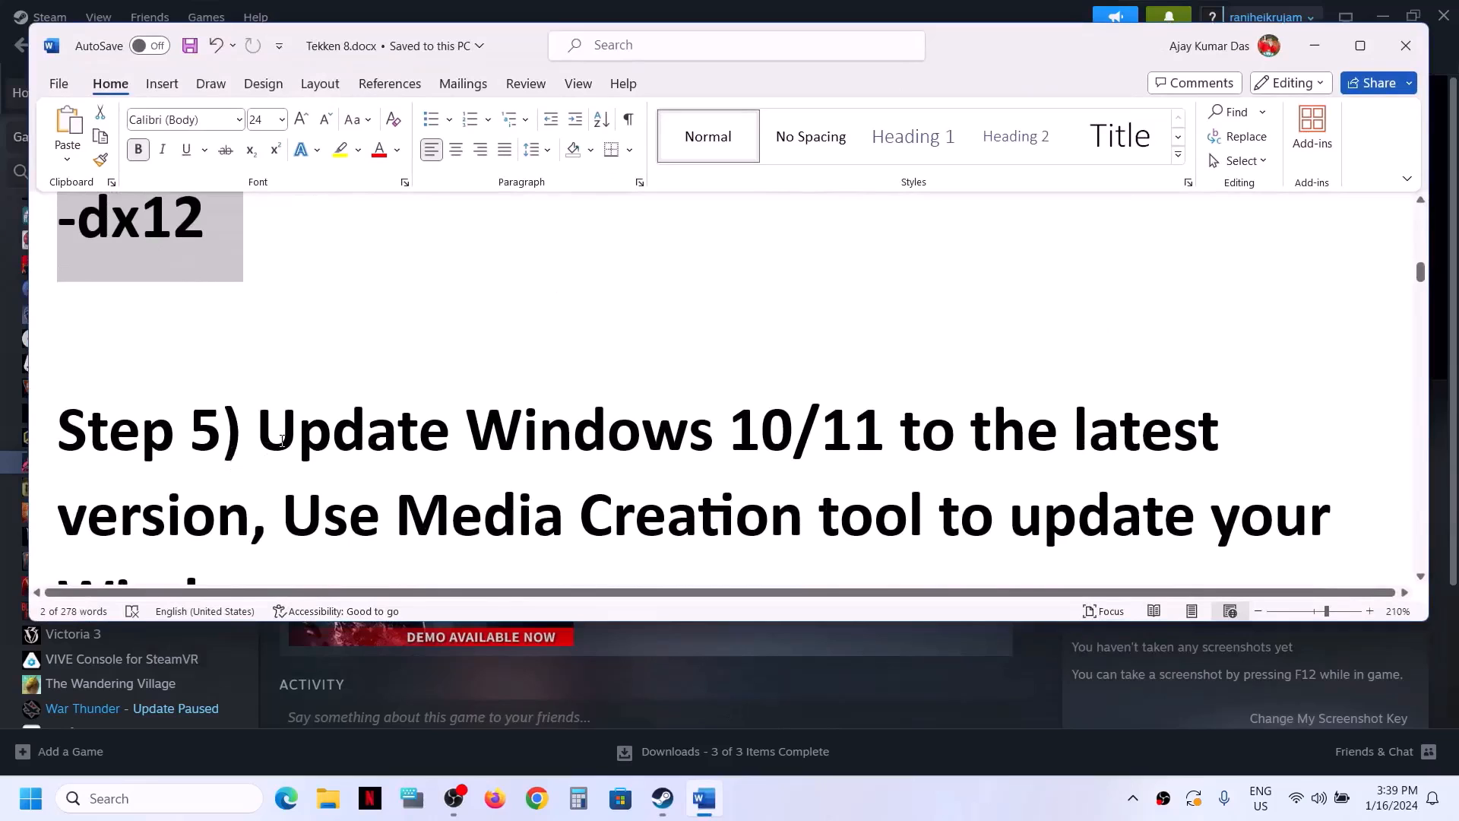
{"action": "scroll", "coordinate": [282, 441], "scroll_direction": "down", "scroll_amount": 1}
{"action": "left_click_drag", "start_coordinate": [262, 349], "coordinate": [167, 410]}
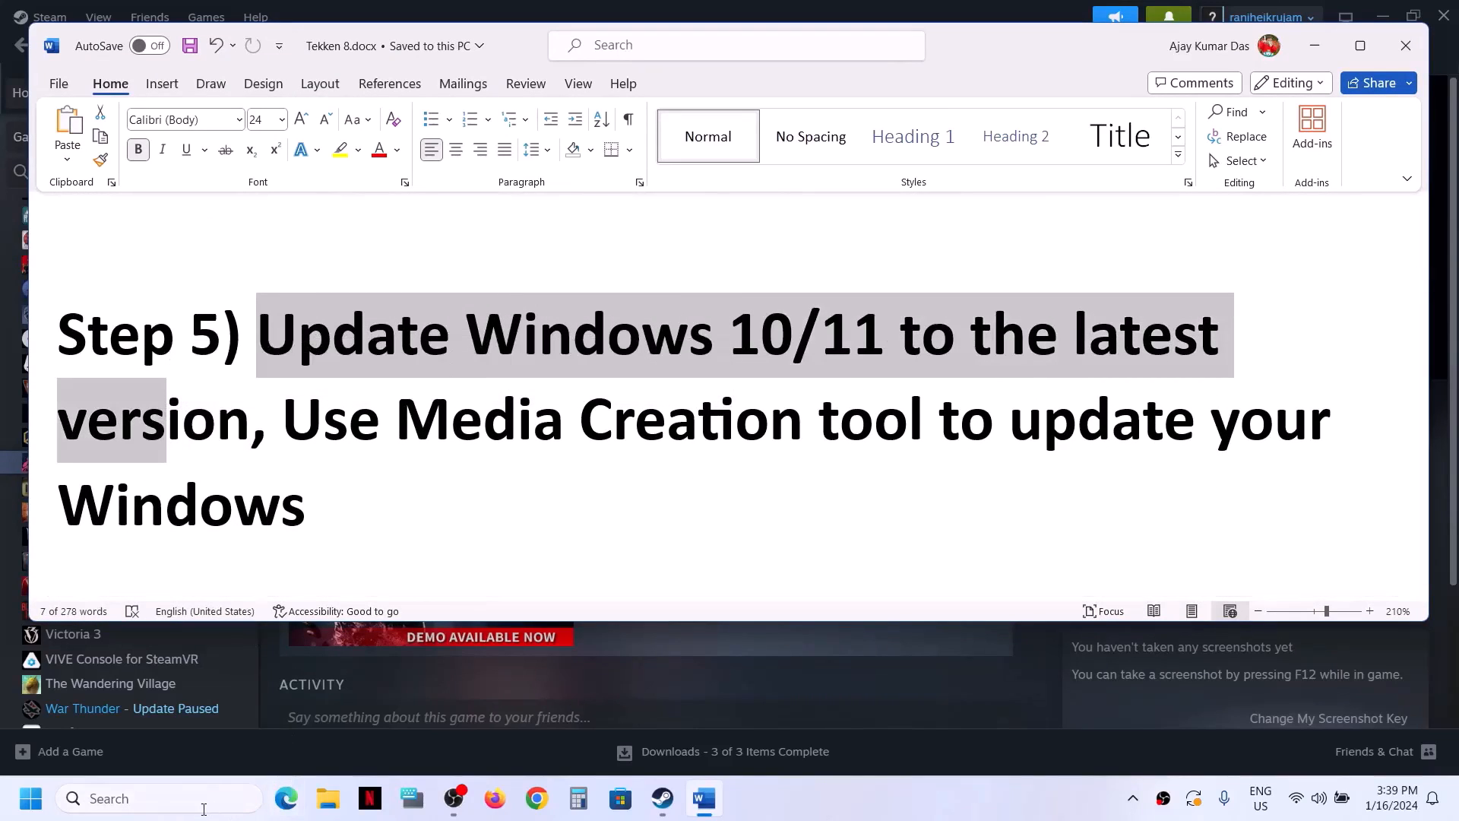
- Run winver to check the installed Windows version, and close the About Windows window
{"action": "left_click", "coordinate": [201, 796]}
{"action": "type", "text": "wi"}
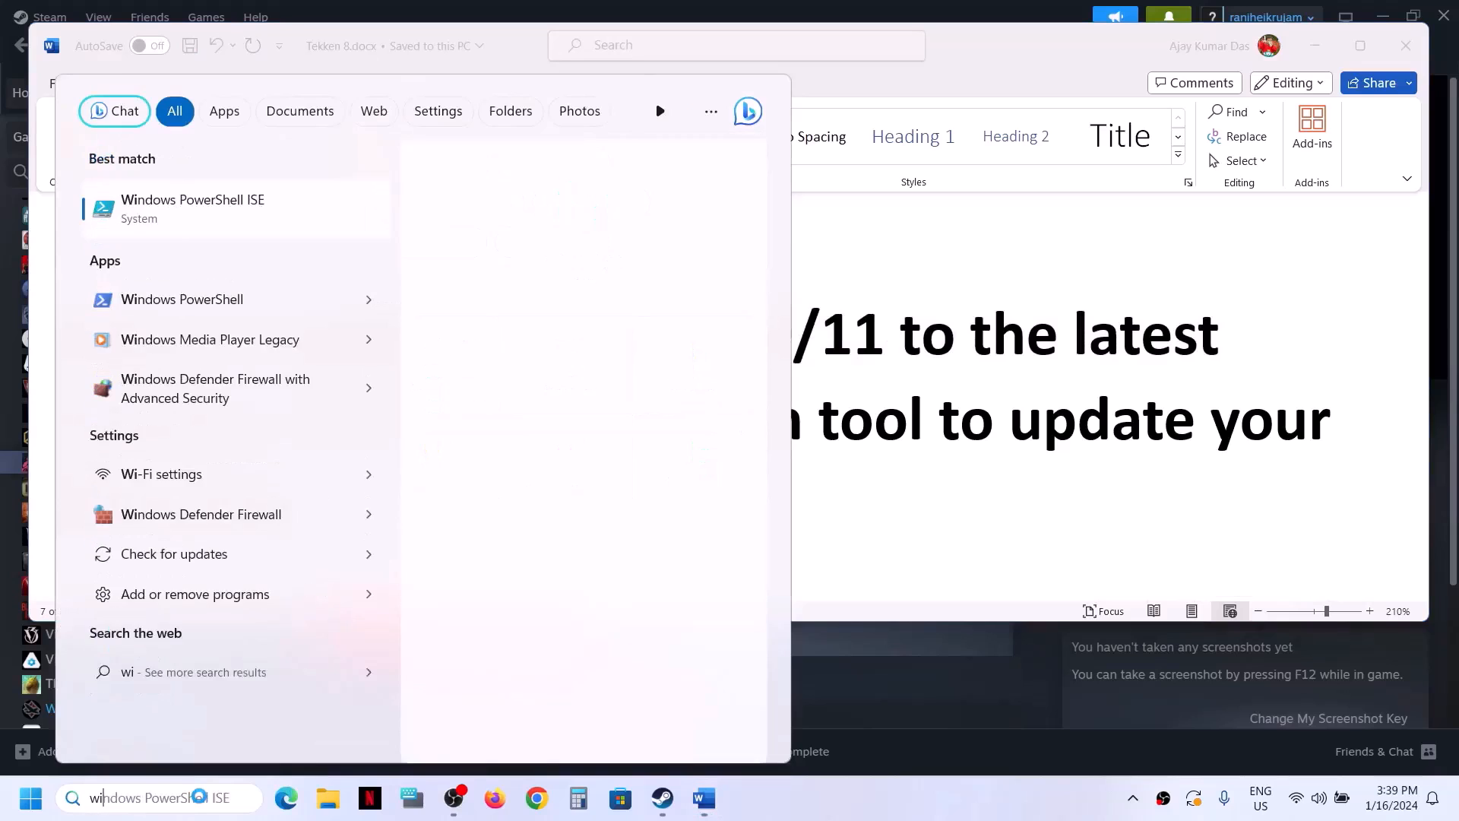
{"action": "type", "text": "nver"}
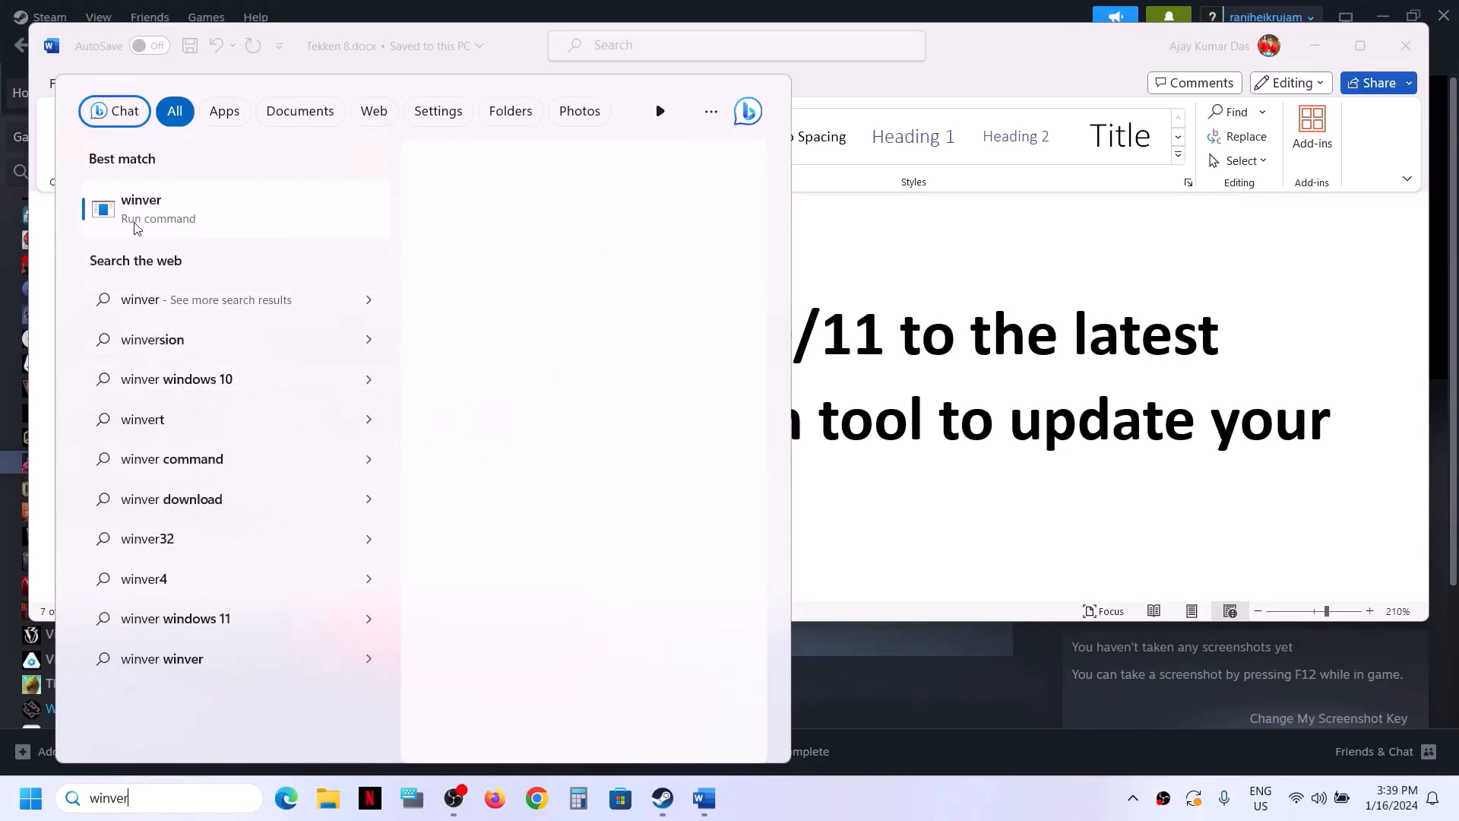
{"action": "left_click", "coordinate": [161, 212]}
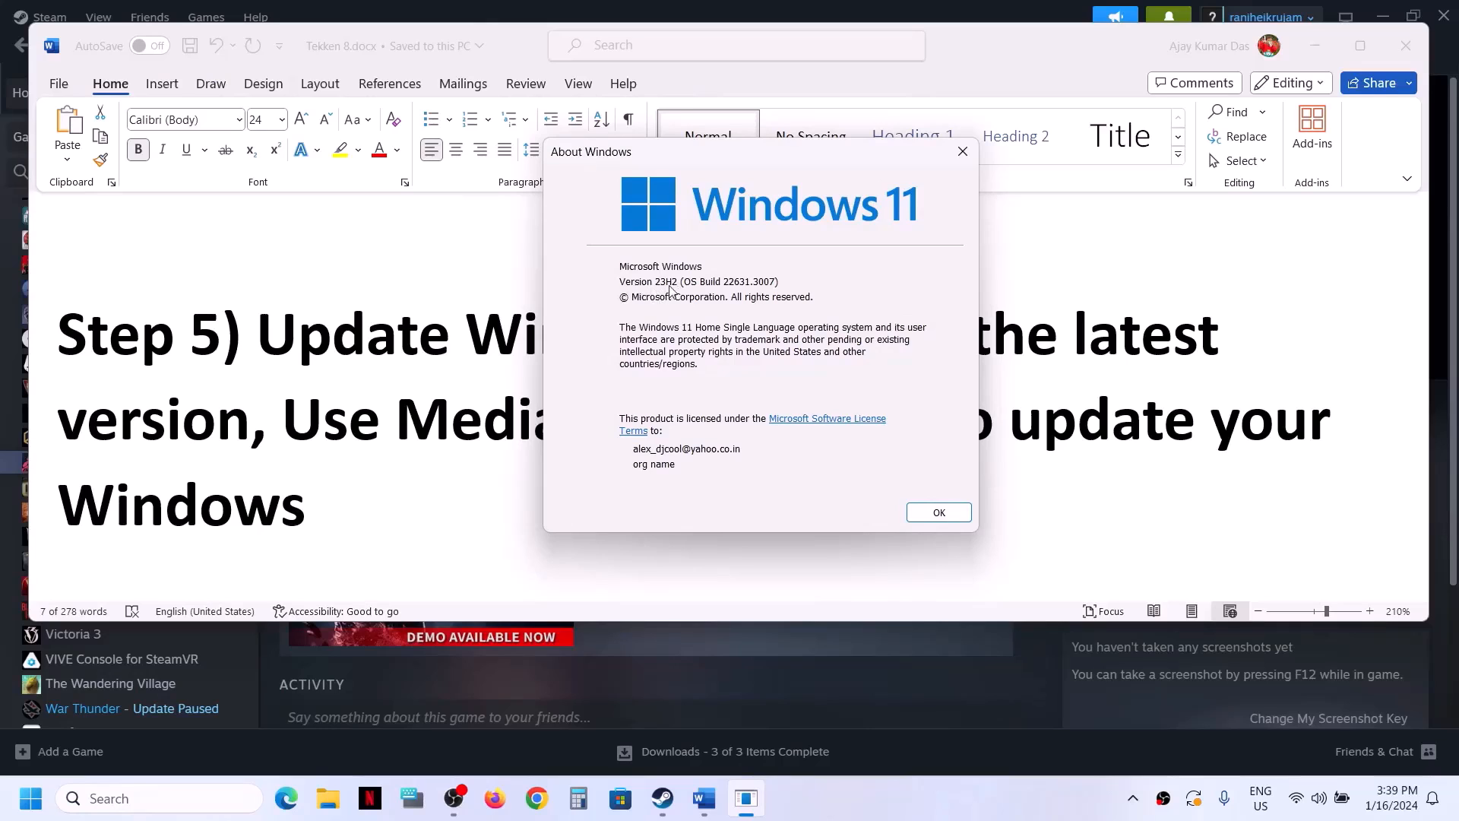
{"action": "left_click", "coordinate": [962, 151]}
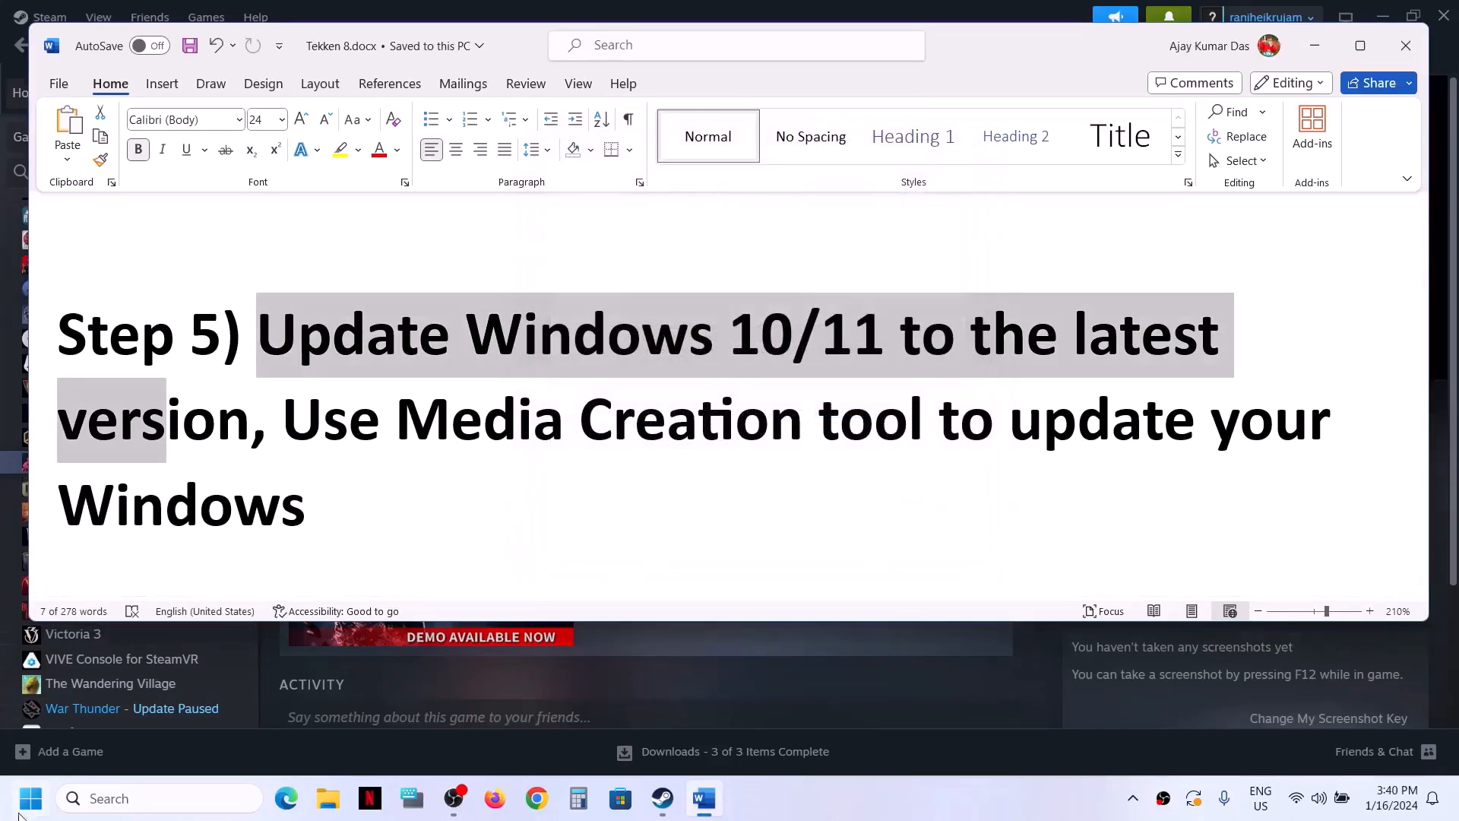
- Check the Windows Update page in Settings for pending updates, and close Settings
{"action": "left_click", "coordinate": [30, 798]}
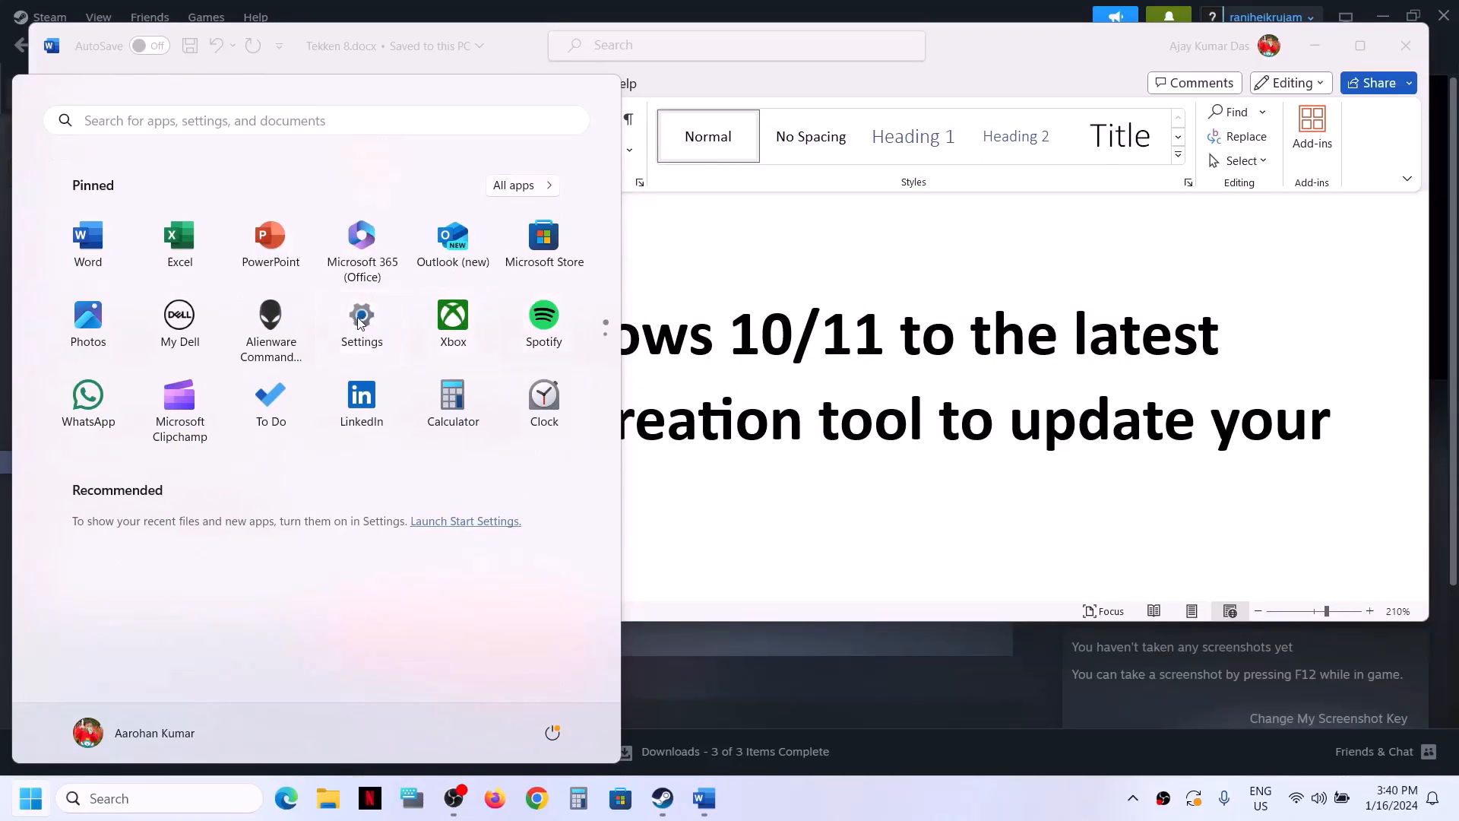
{"action": "left_click", "coordinate": [359, 316]}
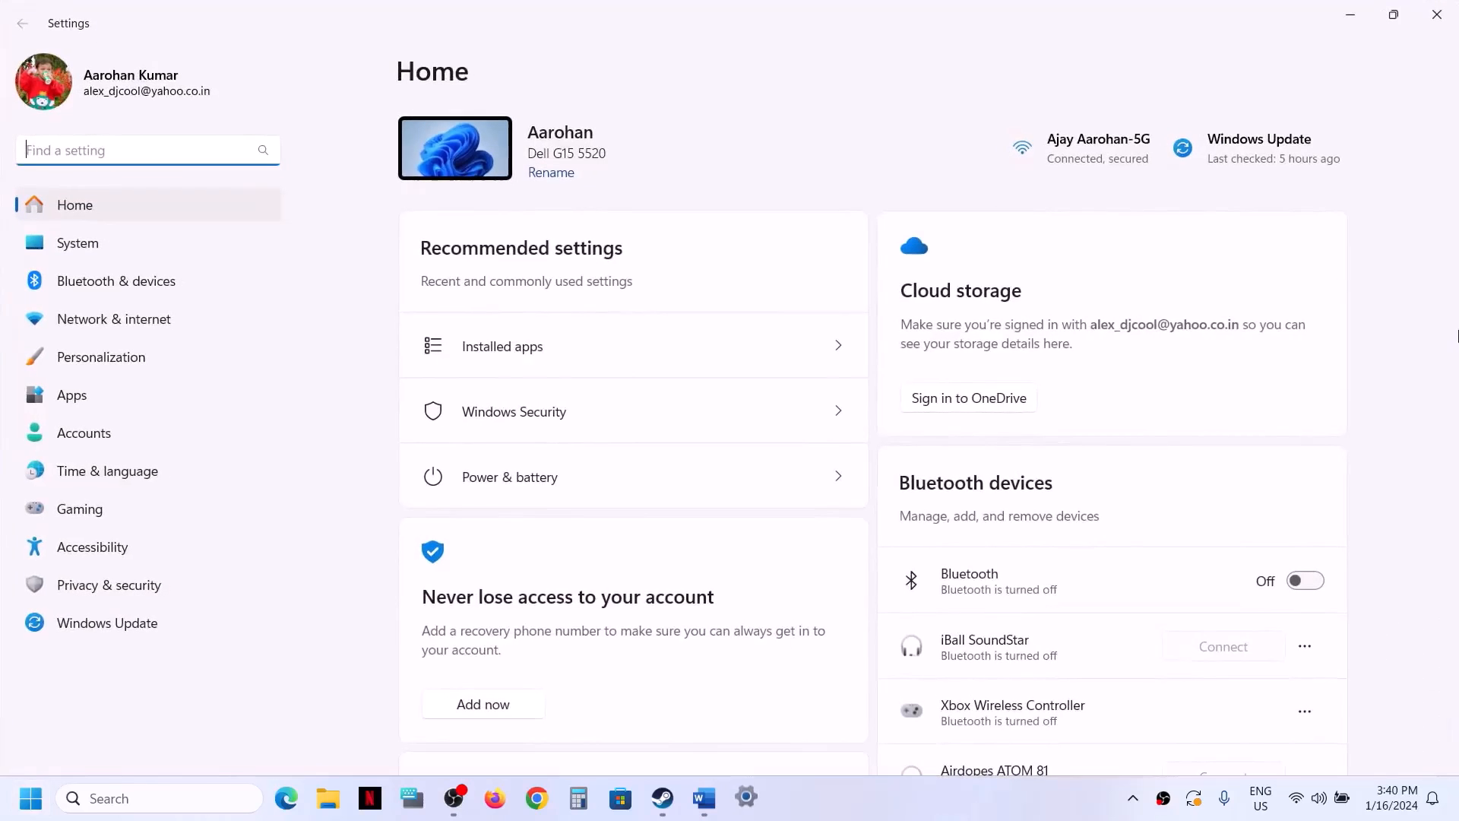
{"action": "left_click", "coordinate": [94, 631]}
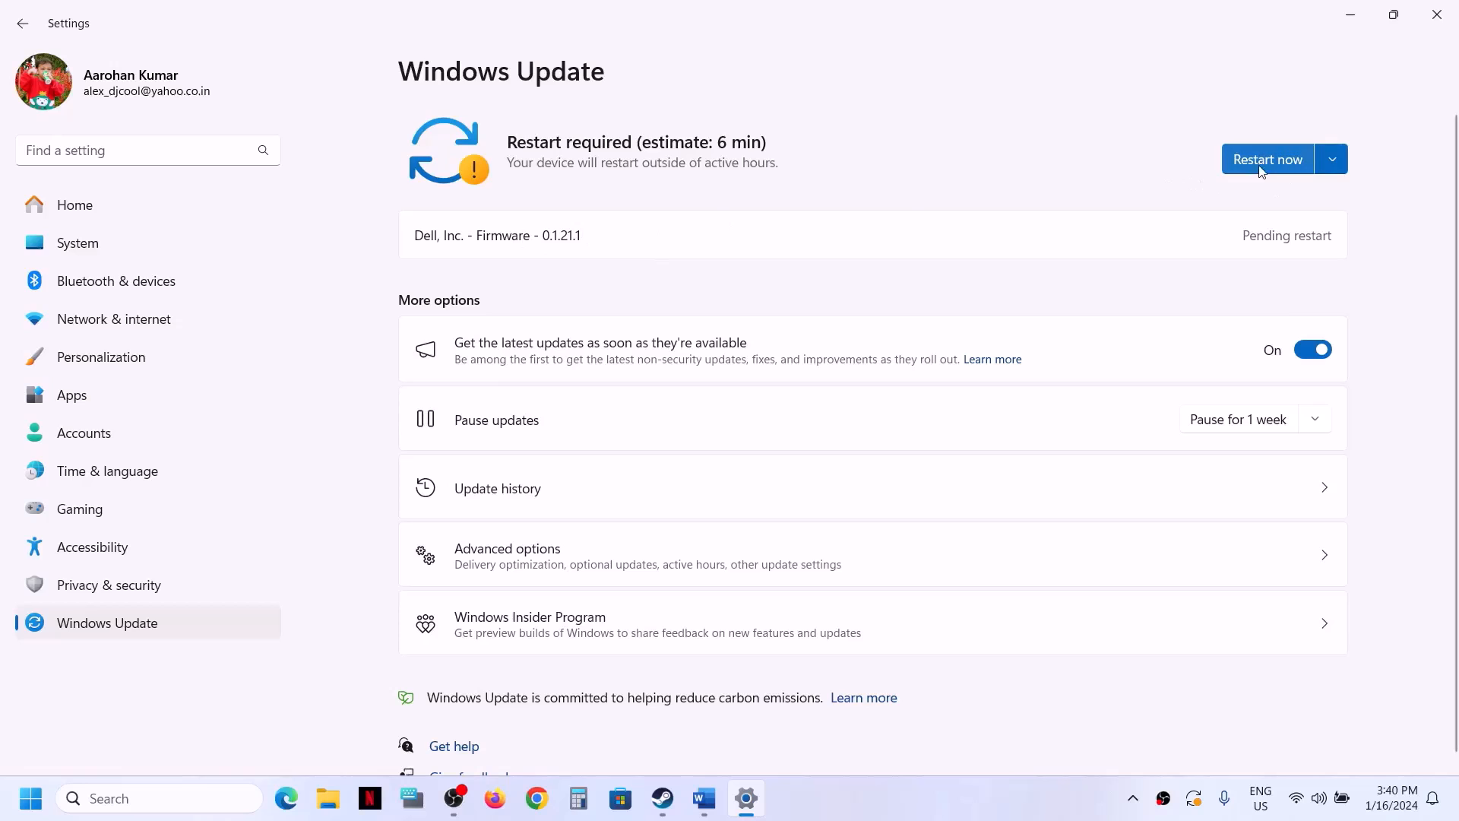
{"action": "left_click", "coordinate": [1434, 16]}
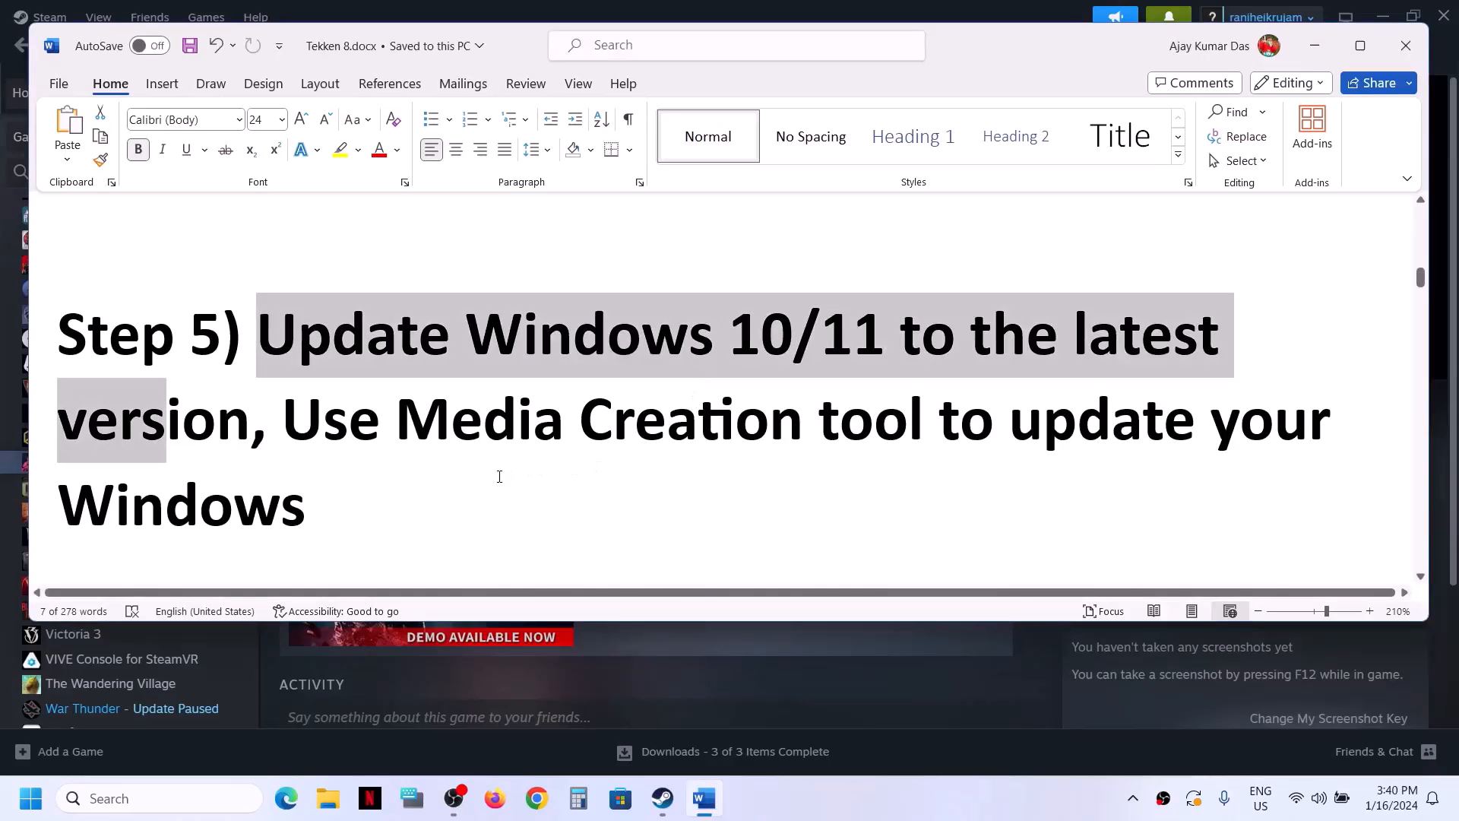
- Read the Step 5 instruction to use the Media Creation tool and its Microsoft download link
{"action": "scroll", "coordinate": [500, 476], "scroll_direction": "down", "scroll_amount": 3}
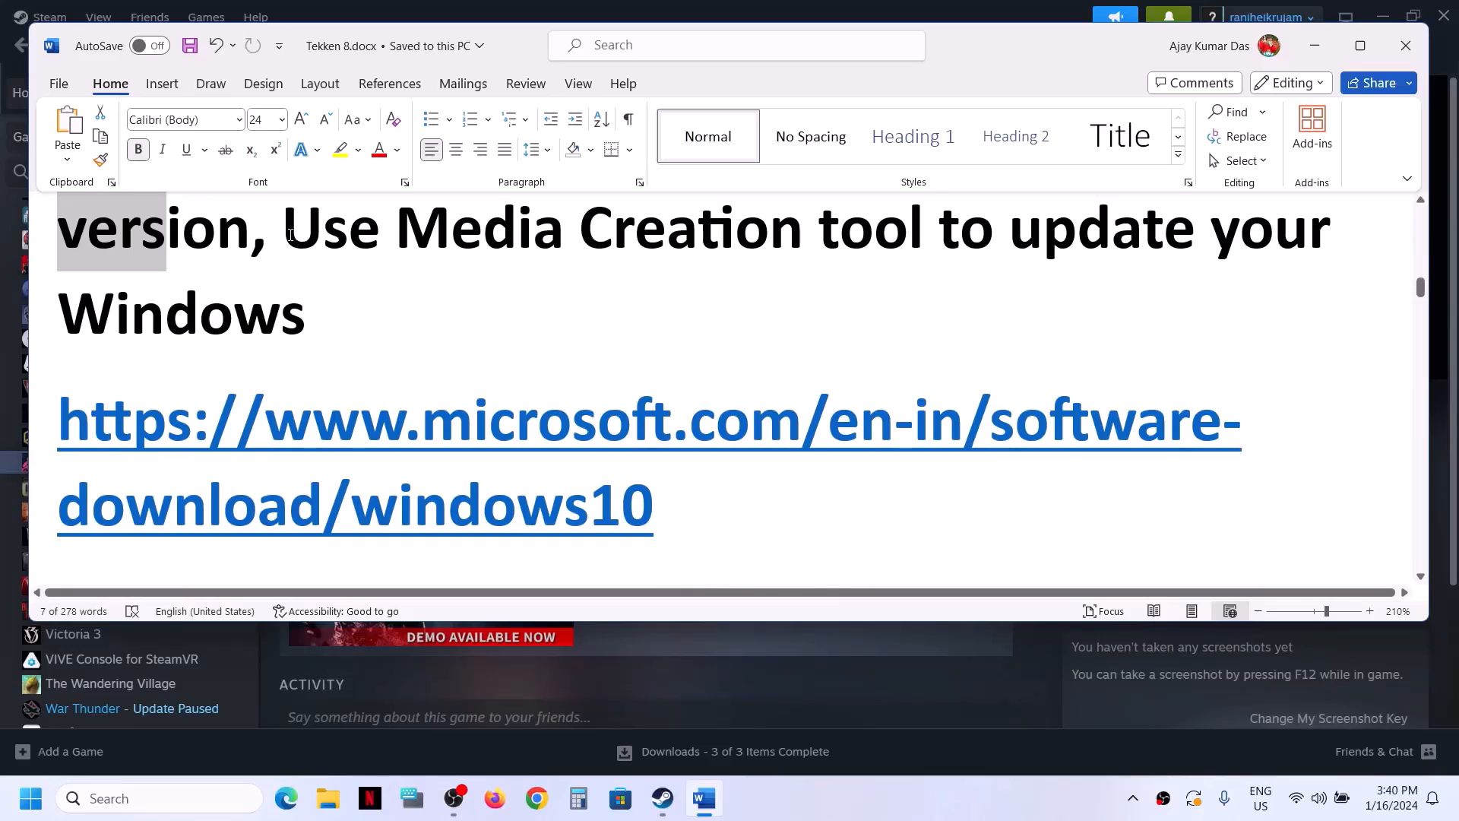
{"action": "left_click_drag", "start_coordinate": [289, 233], "coordinate": [423, 368]}
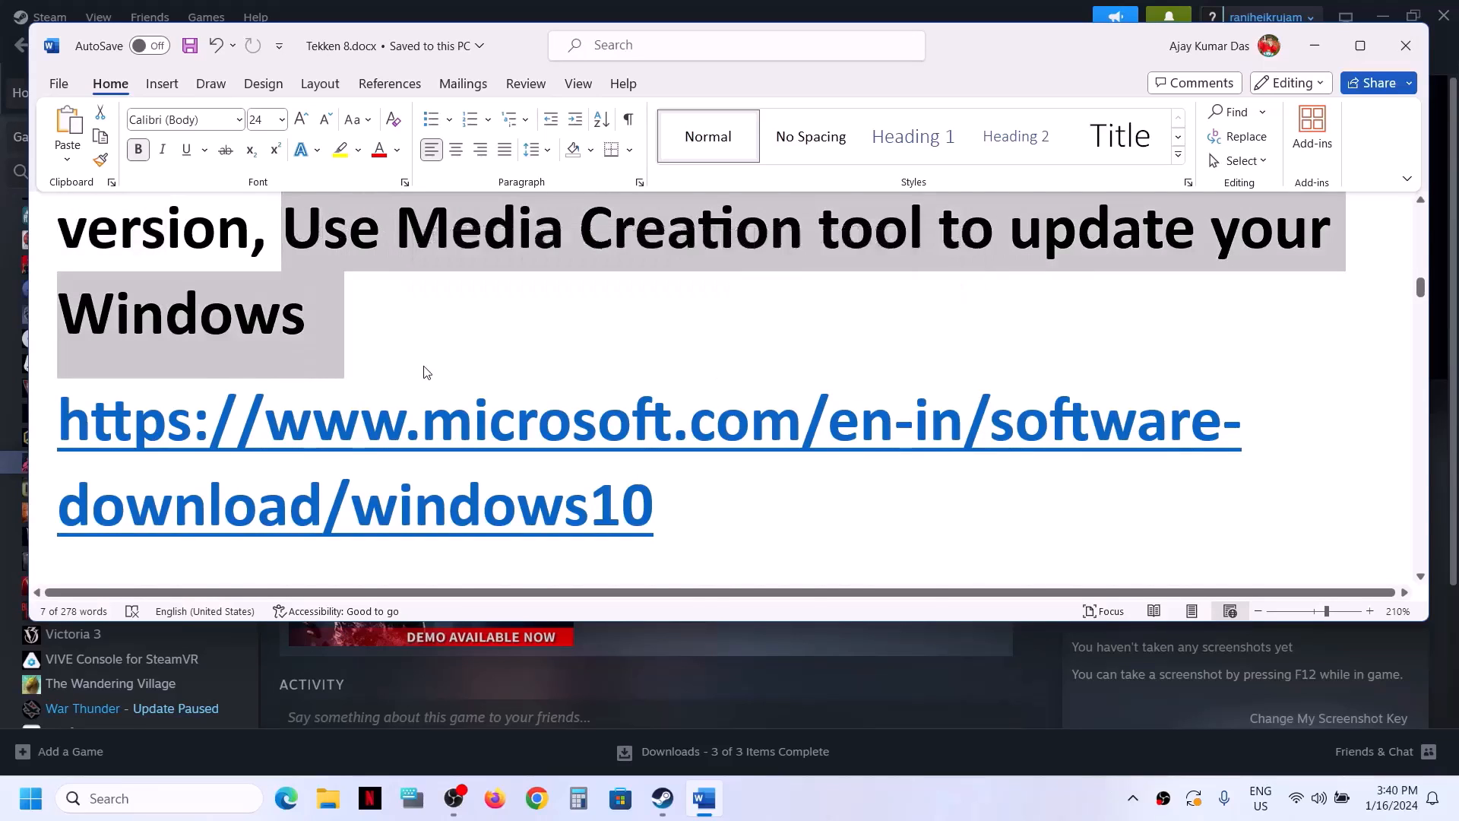
{"action": "scroll", "coordinate": [424, 366], "scroll_direction": "down", "scroll_amount": 1}
{"action": "scroll", "coordinate": [464, 403], "scroll_direction": "up", "scroll_amount": 2}
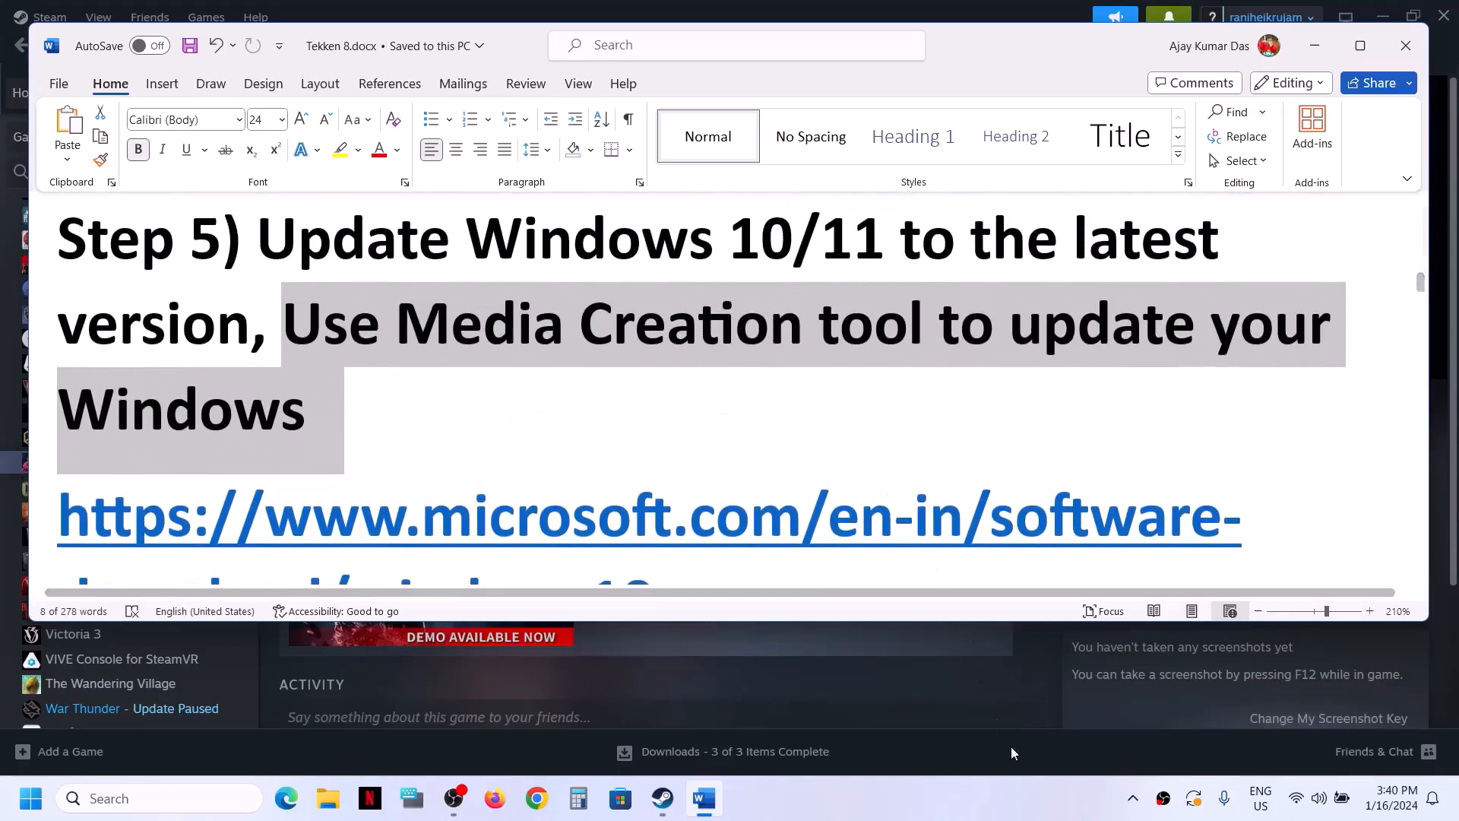
{"action": "left_click", "coordinate": [1007, 804]}
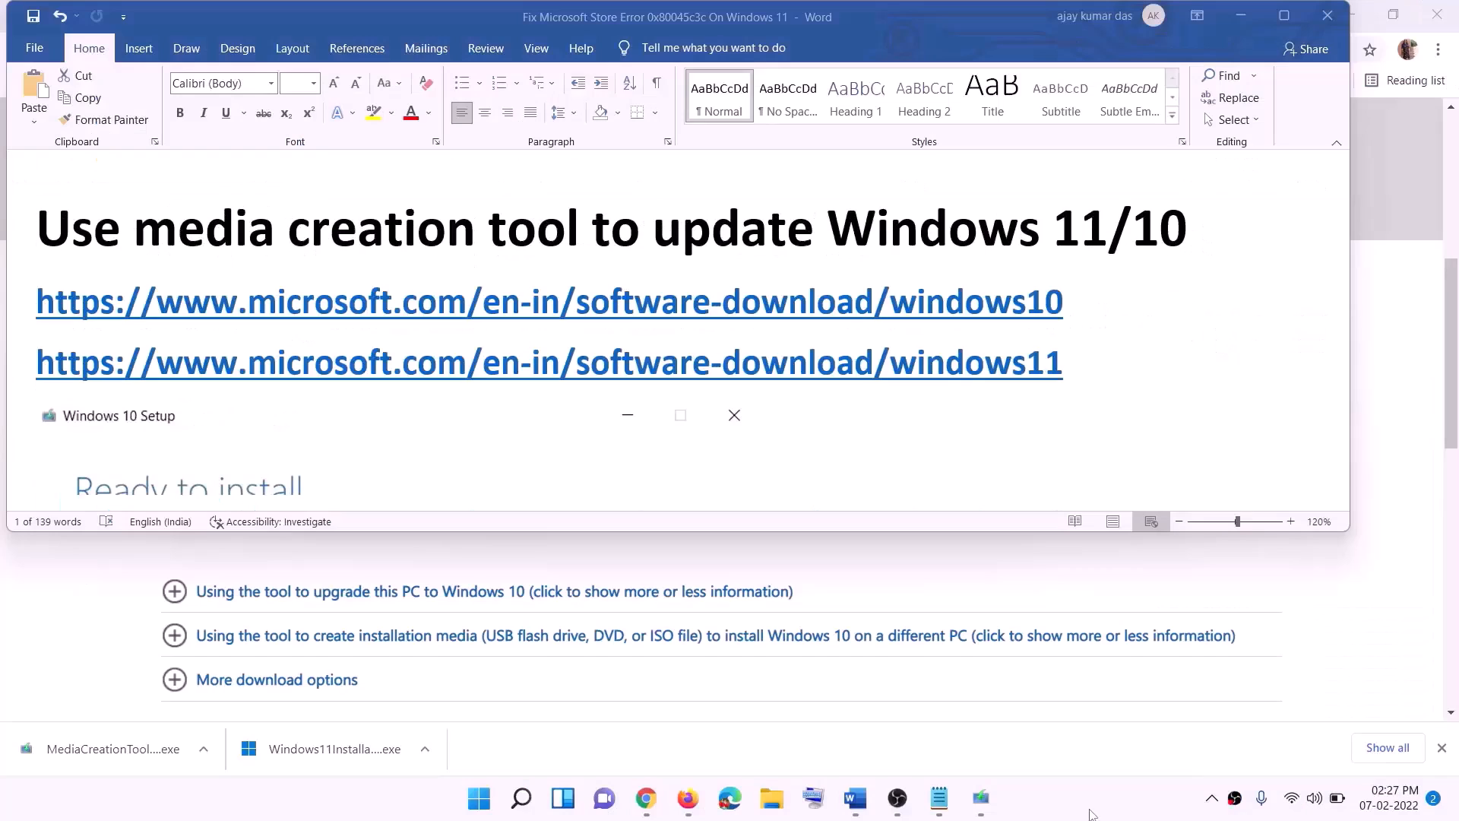
- Review the Windows 10 and Windows 11 download links, and switch to the top of Microsoft's Download Windows 10 page in Chrome
{"action": "left_click", "coordinate": [1074, 326]}
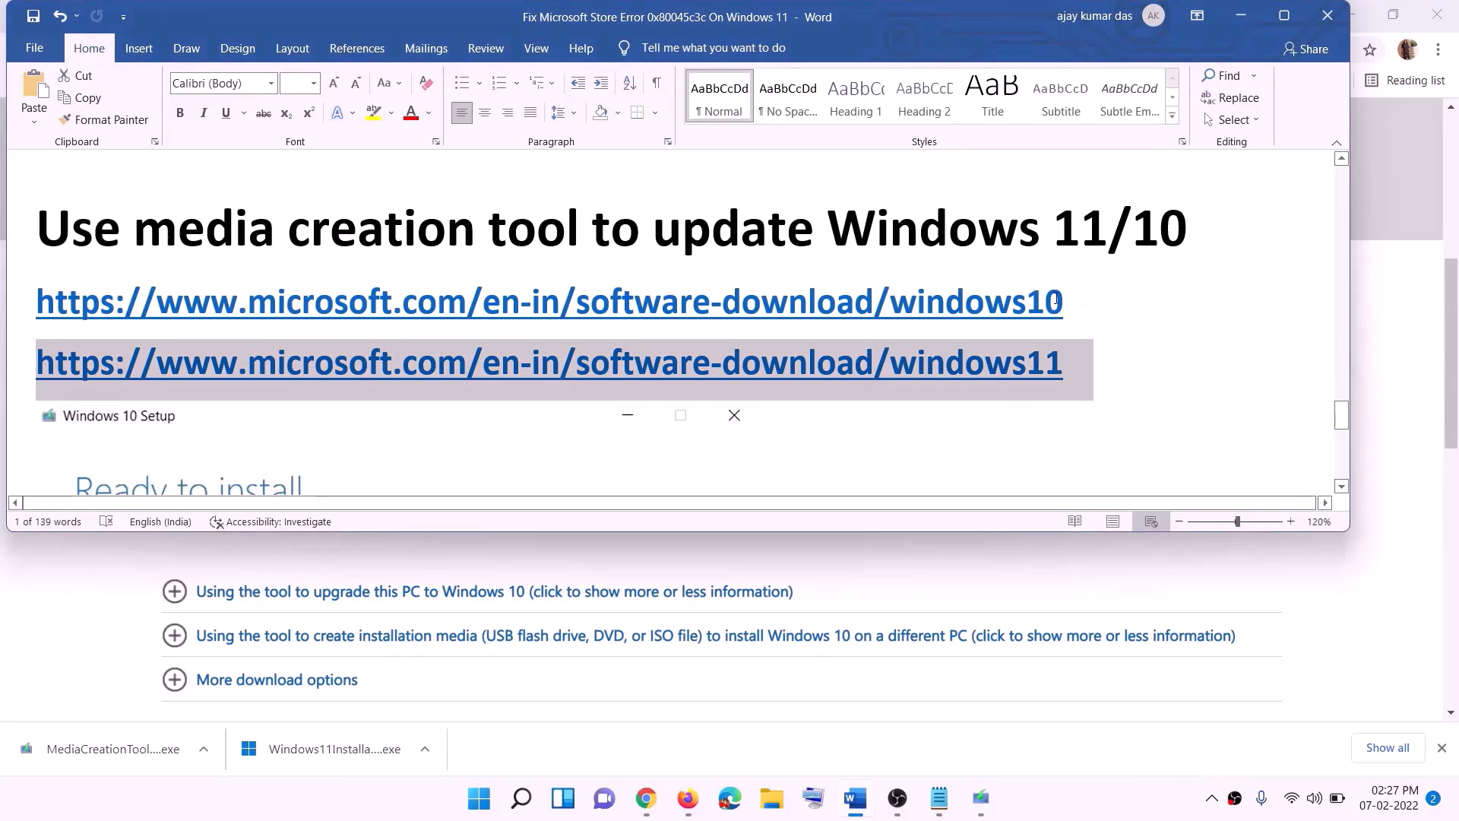
{"action": "triple_click", "coordinate": [1057, 299]}
{"action": "triple_click", "coordinate": [1085, 364]}
{"action": "left_click", "coordinate": [1241, 15]}
{"action": "scroll", "coordinate": [616, 384], "scroll_direction": "up", "scroll_amount": 6}
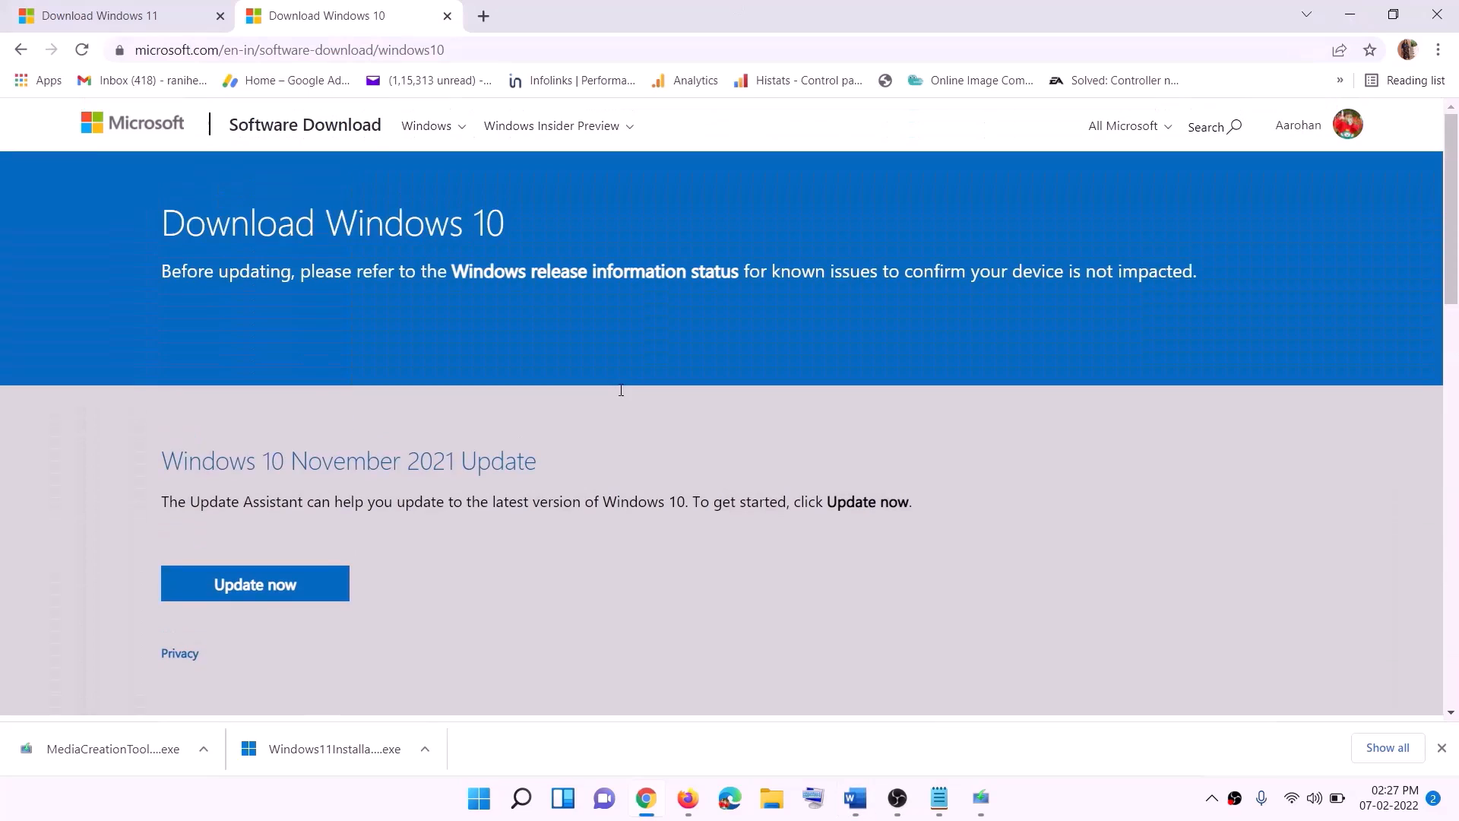
- Download the media creation tool from the Create Windows 10 installation media section
{"action": "scroll", "coordinate": [510, 318], "scroll_direction": "down", "scroll_amount": 5}
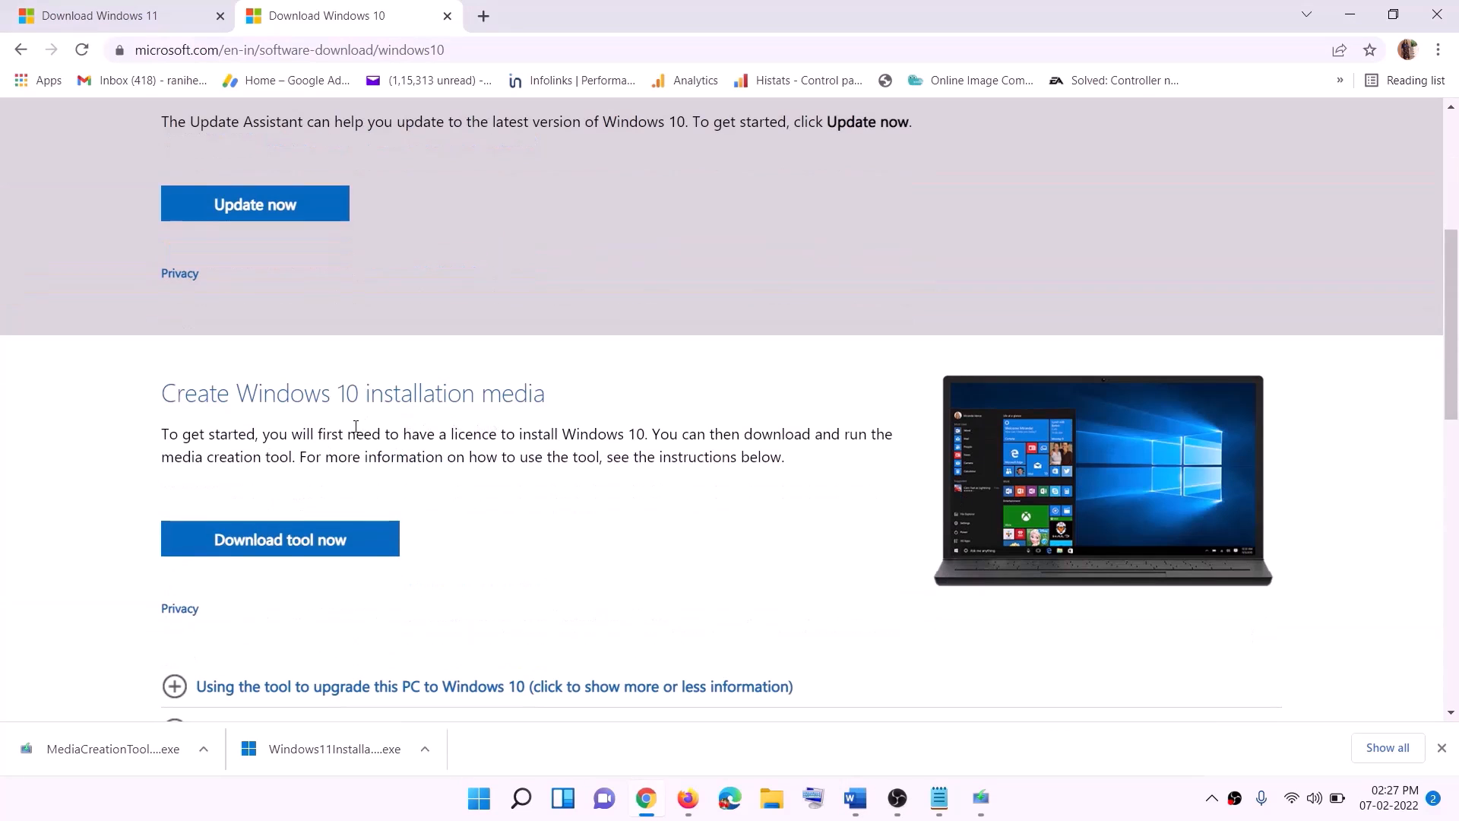
{"action": "left_click_drag", "start_coordinate": [174, 457], "coordinate": [326, 456]}
{"action": "scroll", "coordinate": [485, 422], "scroll_direction": "down", "scroll_amount": 3}
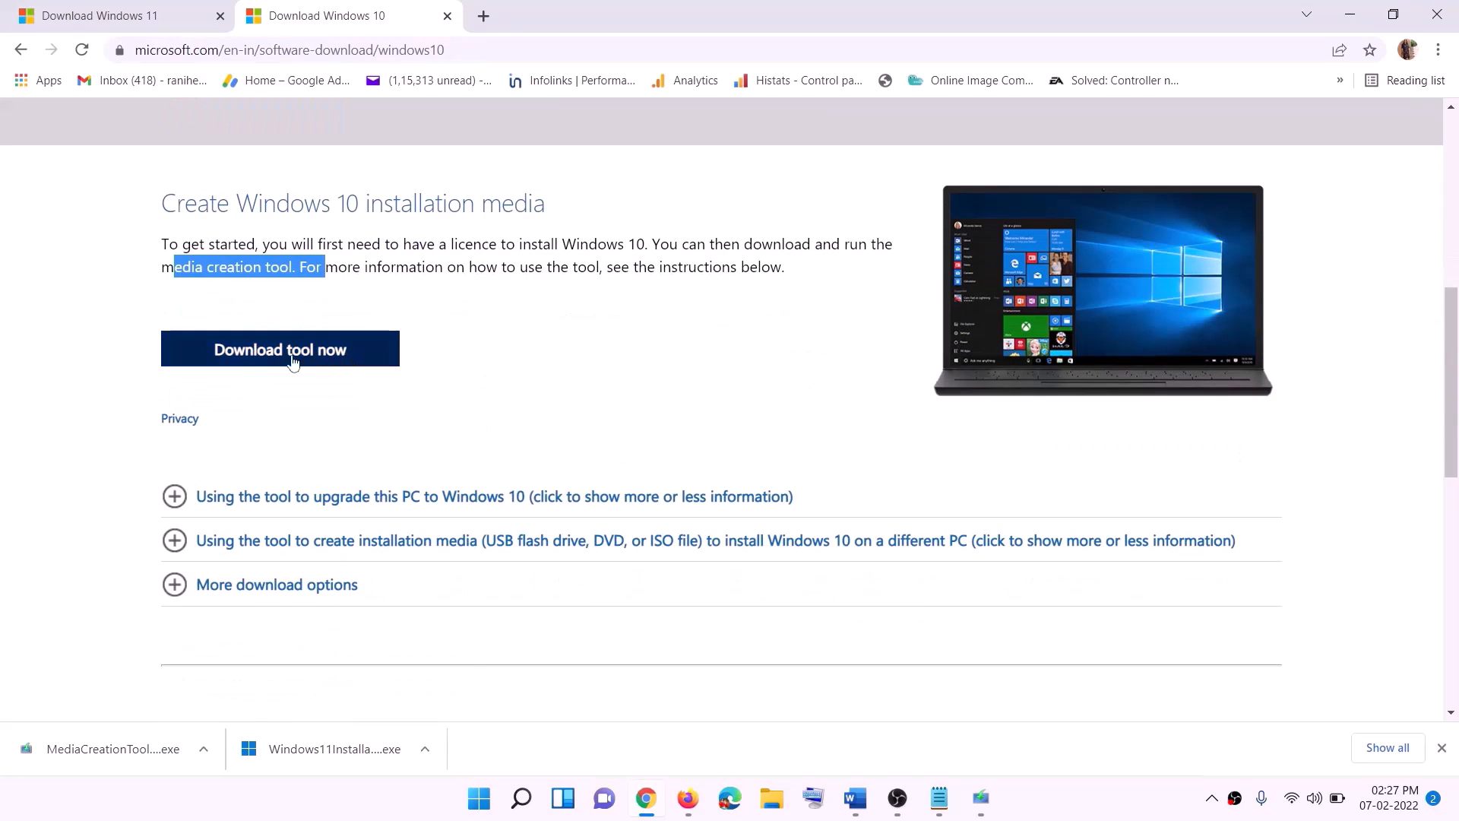
{"action": "left_click", "coordinate": [332, 357]}
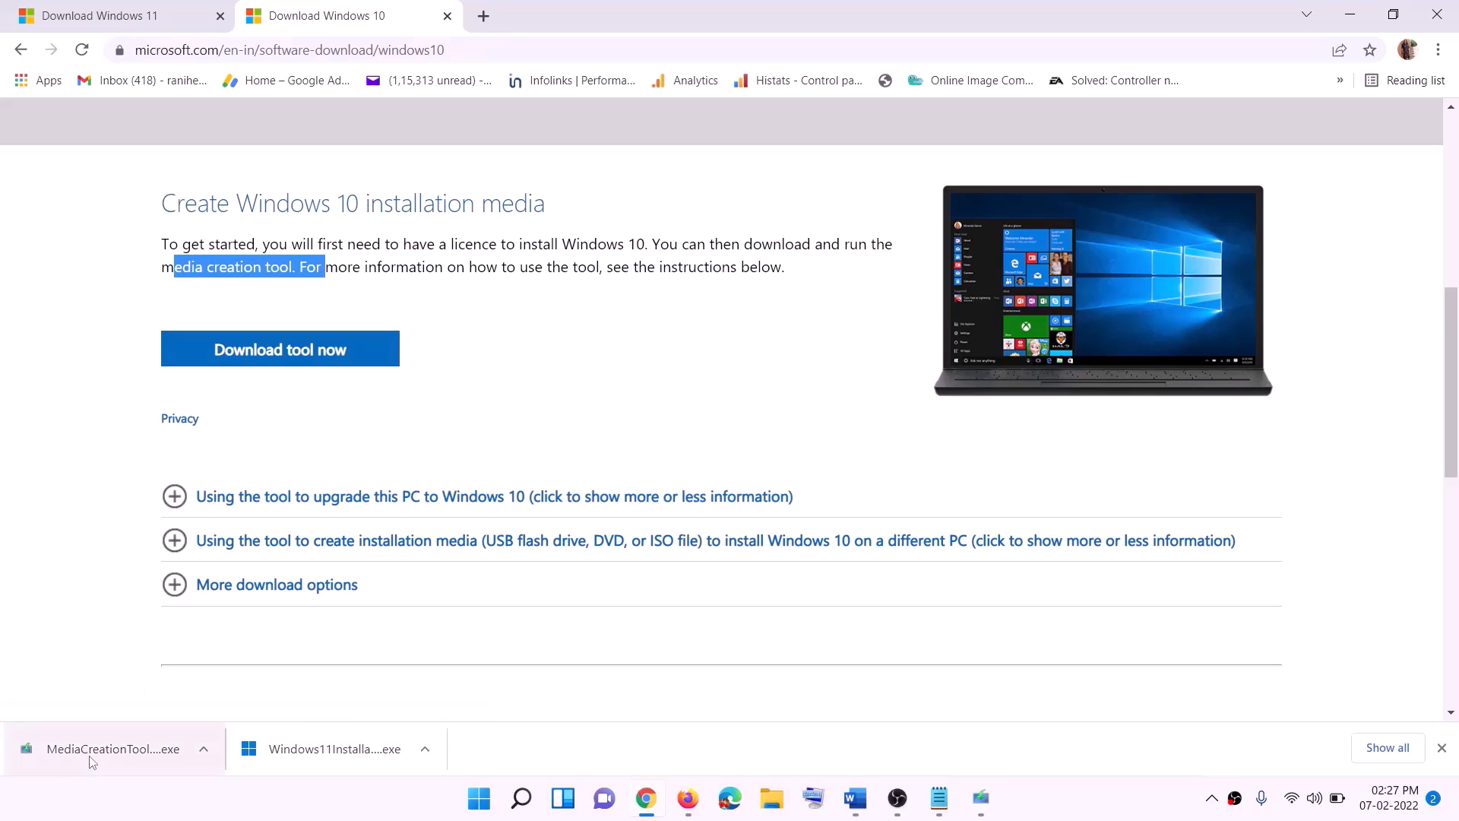
- Switch to Windows 10 Setup and start the Windows 10 download with the Upgrade this PC now option
{"action": "left_click", "coordinate": [993, 810]}
{"action": "left_click", "coordinate": [950, 621]}
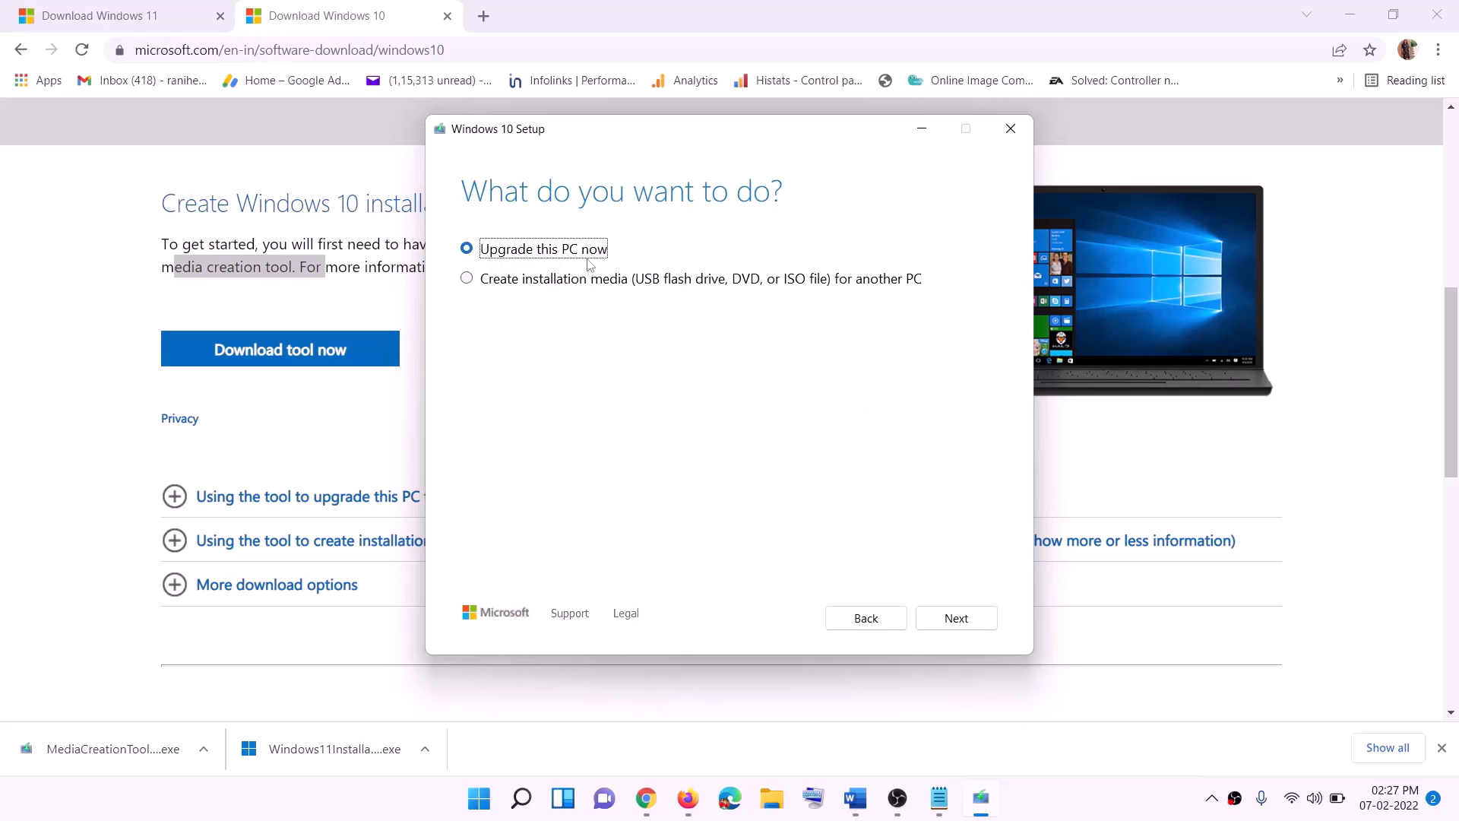
{"action": "left_click", "coordinate": [956, 624]}
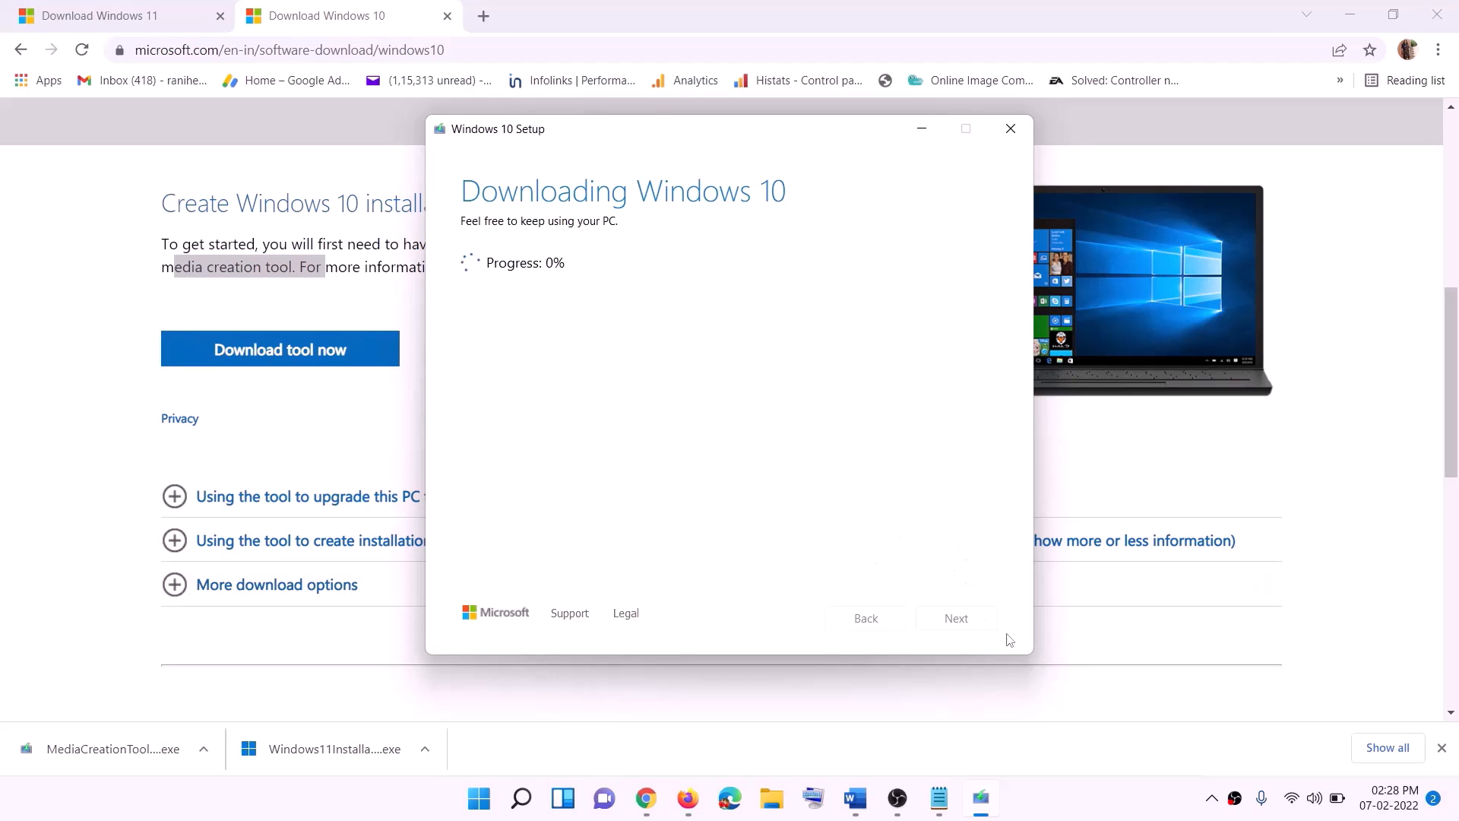
{"action": "left_click", "coordinate": [1076, 815]}
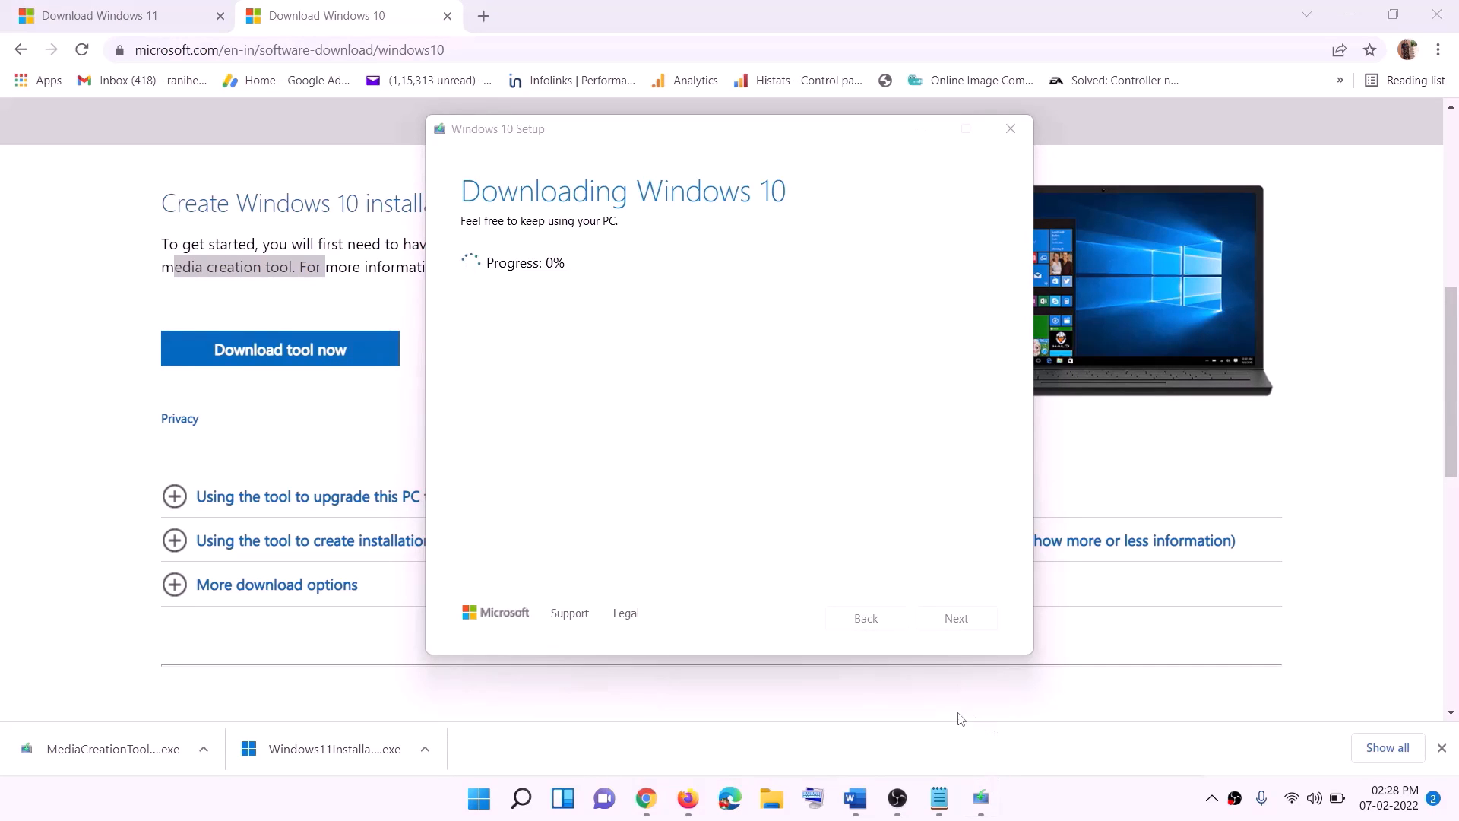
- Switch to the Word document, maximize it, and review the Windows 10 Setup Ready to install screenshot
{"action": "left_click", "coordinate": [865, 810]}
{"action": "scroll", "coordinate": [74, 347], "scroll_direction": "down", "scroll_amount": 1}
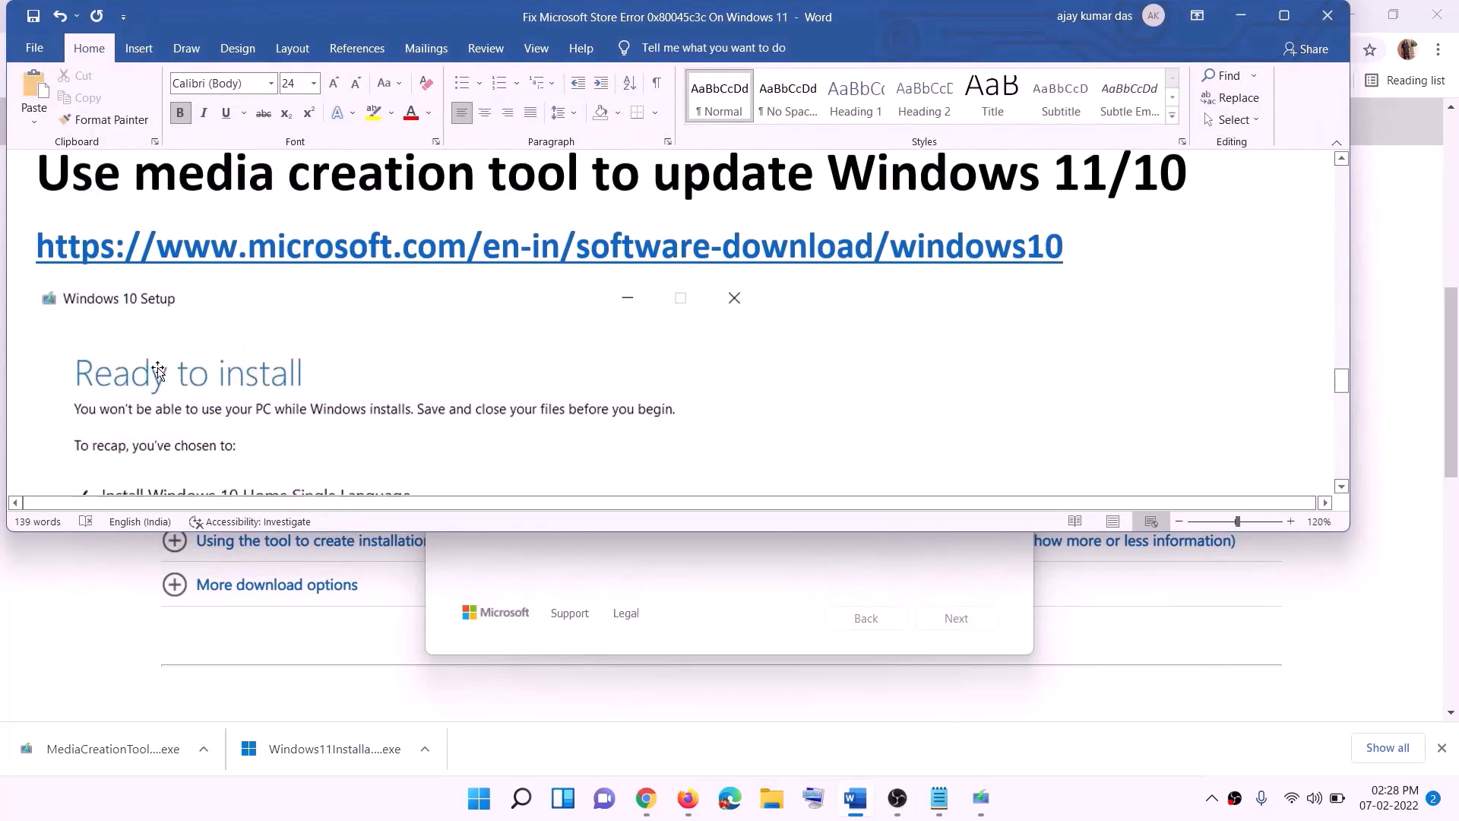
{"action": "left_click", "coordinate": [1285, 15]}
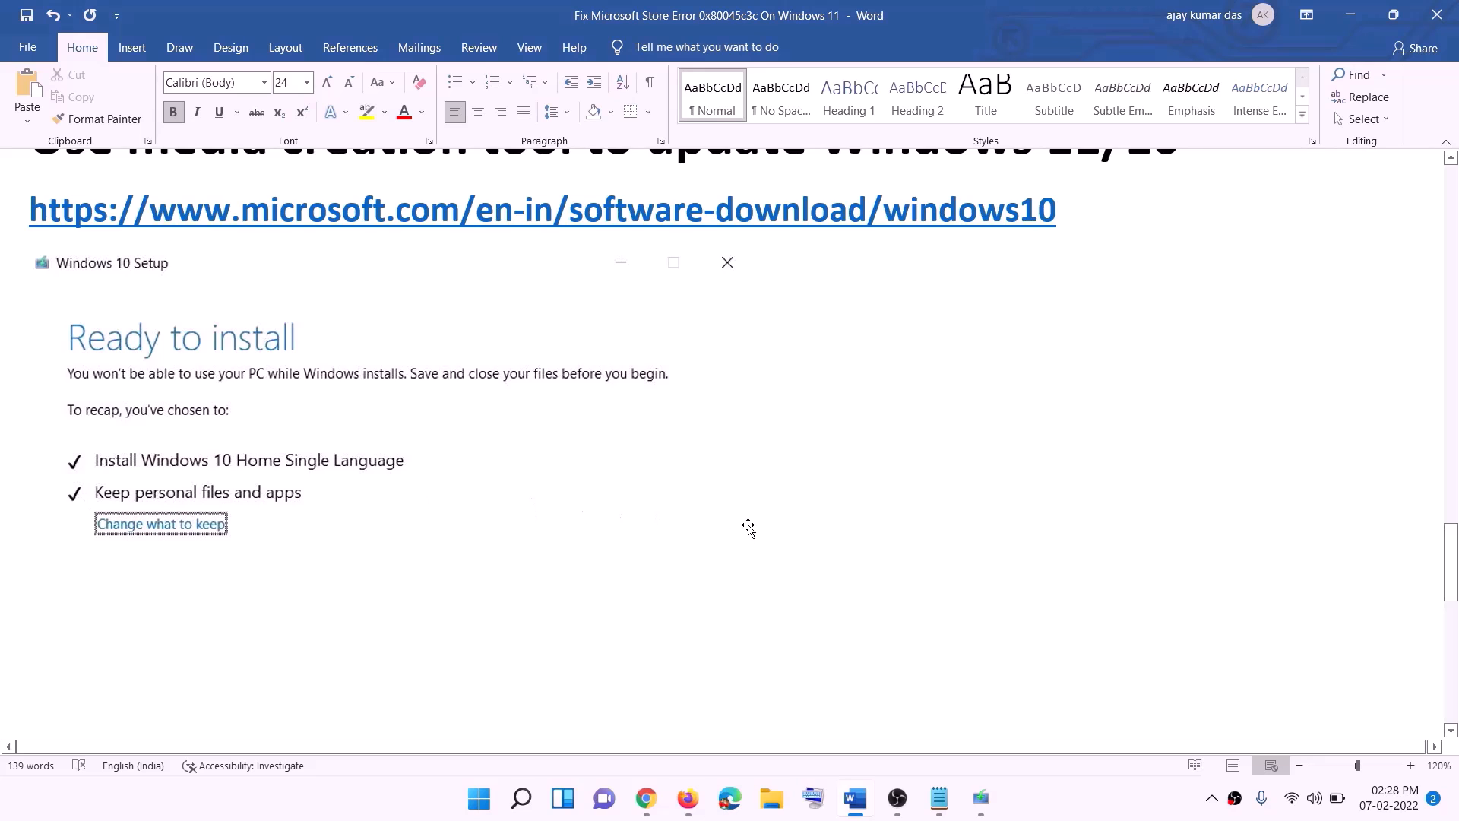
{"action": "scroll", "coordinate": [749, 528], "scroll_direction": "down", "scroll_amount": 3}
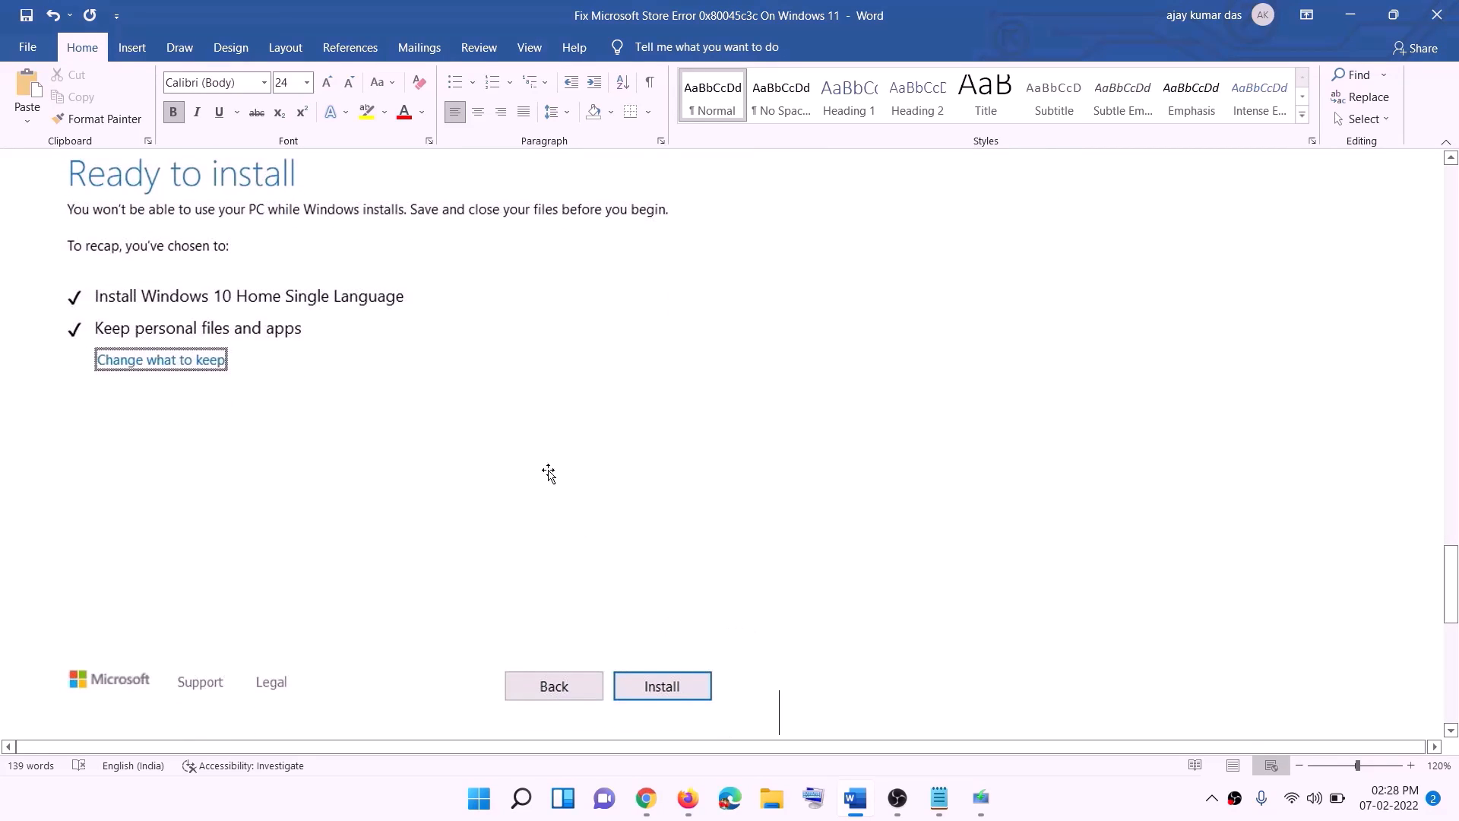
{"action": "scroll", "coordinate": [598, 471], "scroll_direction": "up", "scroll_amount": 1}
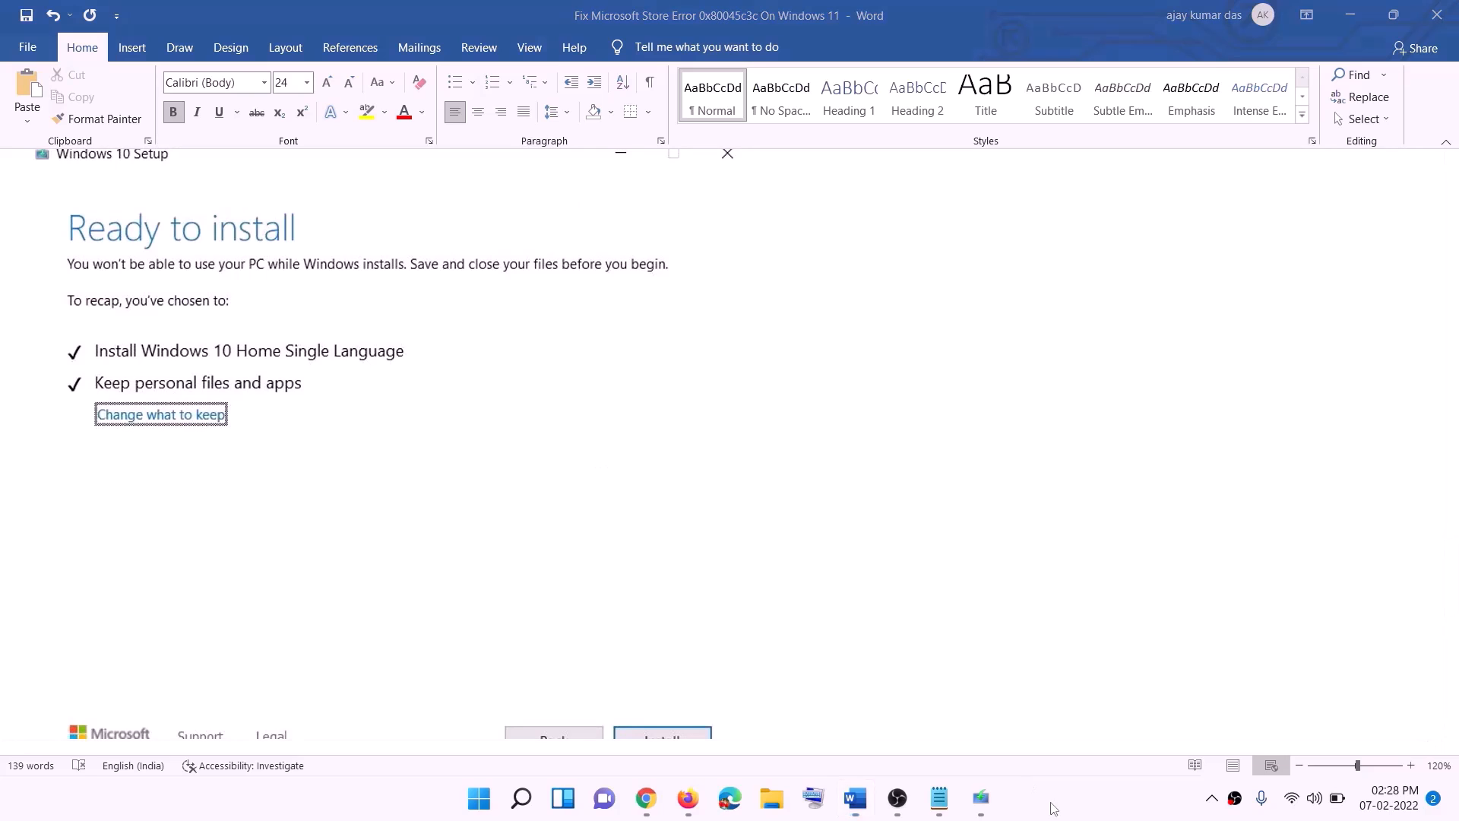
- Switch to the Download Windows 11 page in Chrome and download the media creation tool under Create Windows 11 Installation Media
{"action": "left_click", "coordinate": [672, 799]}
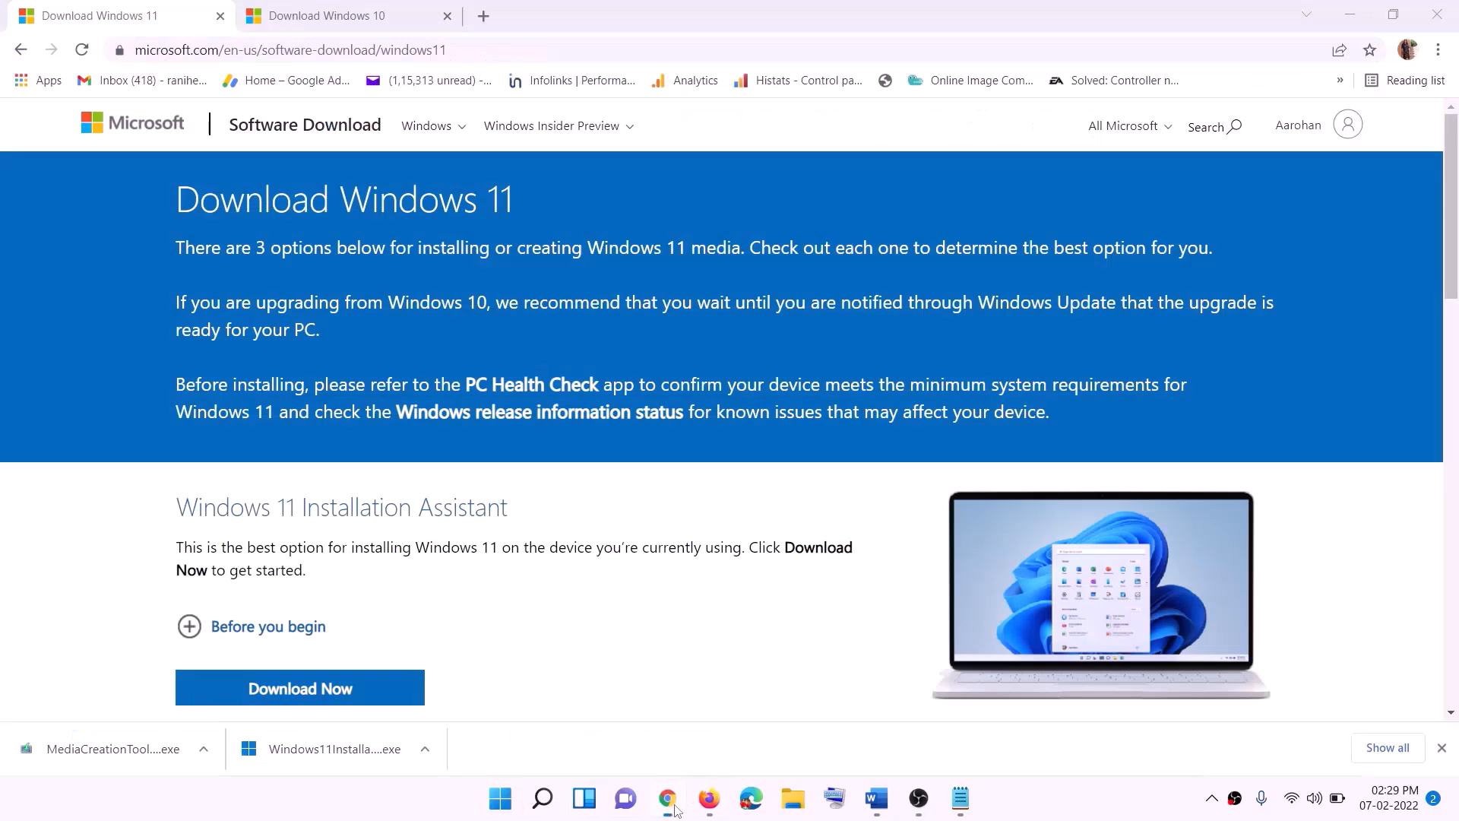
{"action": "scroll", "coordinate": [304, 631], "scroll_direction": "down", "scroll_amount": 5}
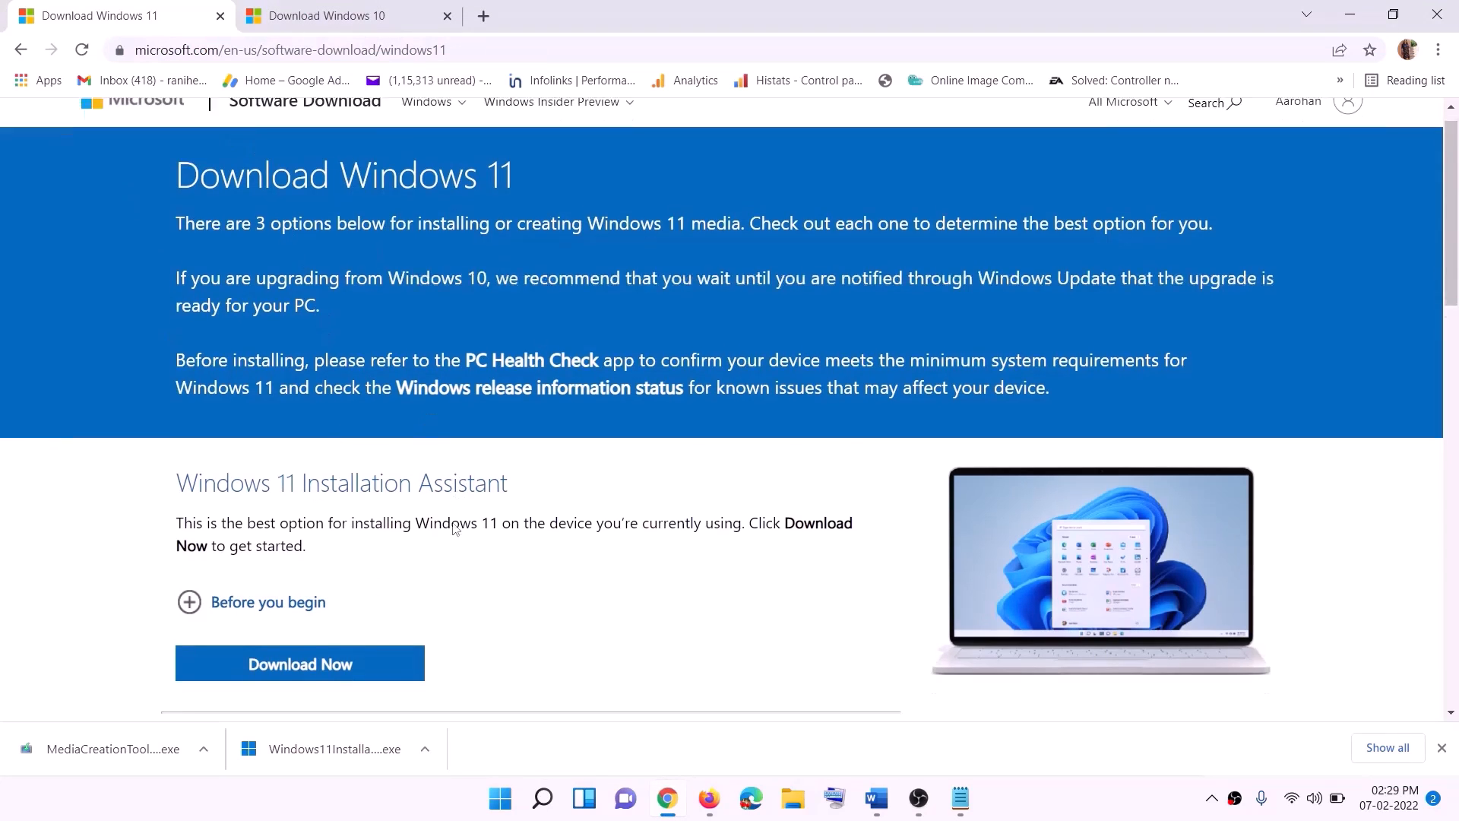
{"action": "left_click_drag", "start_coordinate": [272, 450], "coordinate": [422, 450]}
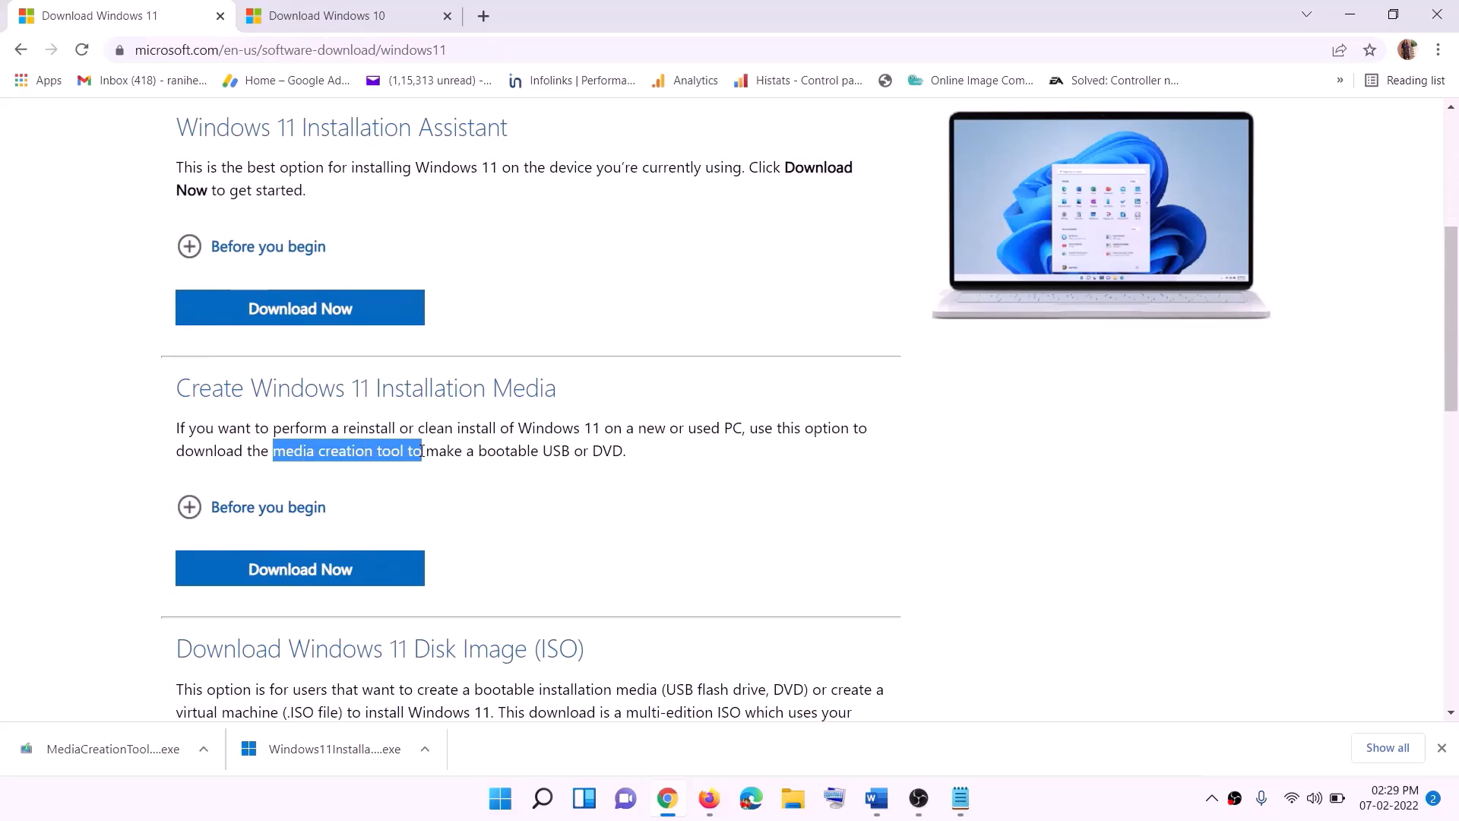
{"action": "left_click", "coordinate": [289, 578]}
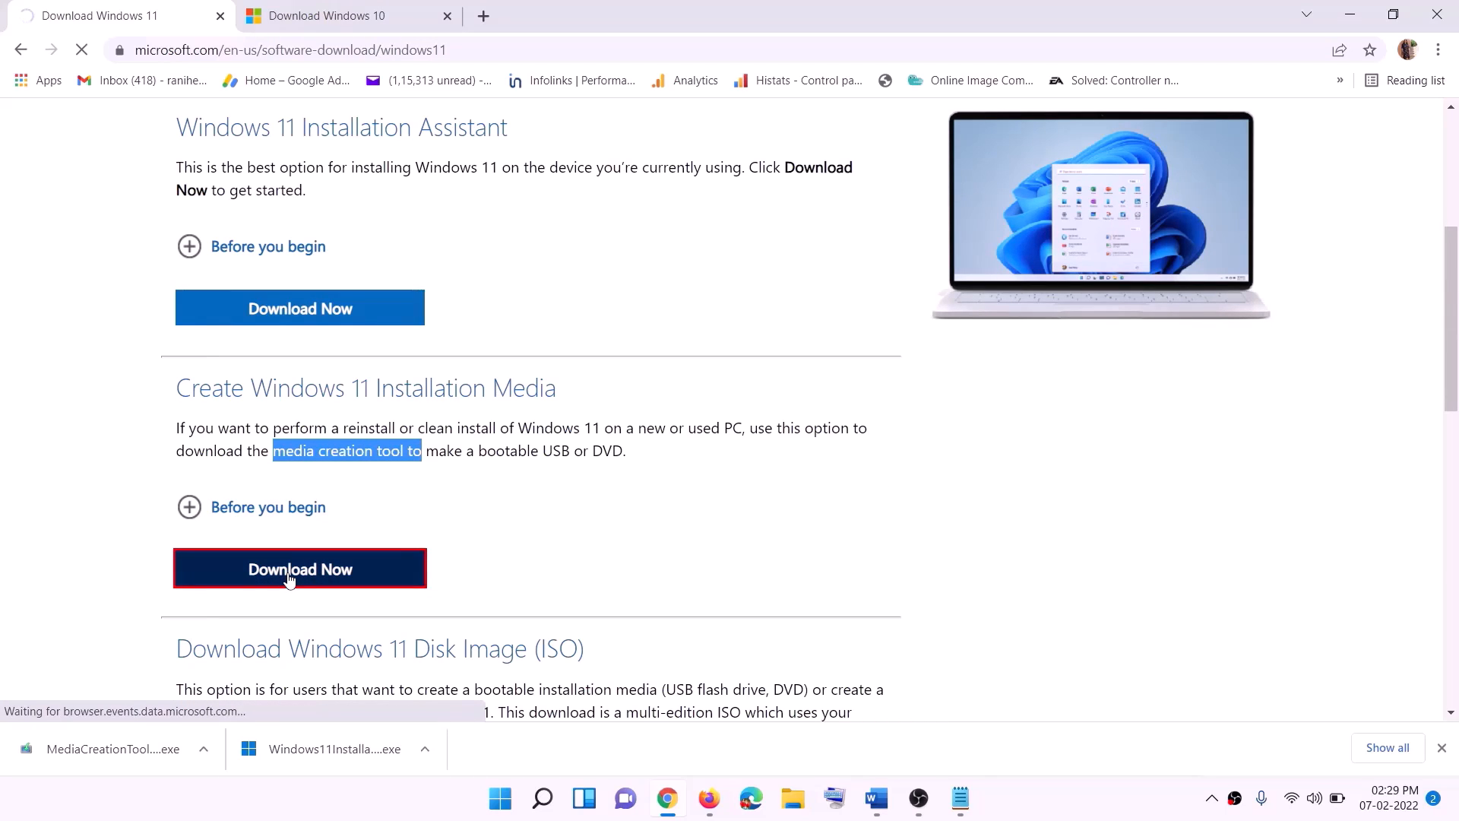
- Run the downloaded Windows 11 media creation tool with permission to make changes, accepting the license terms and recommended language and edition
{"action": "left_click", "coordinate": [91, 748]}
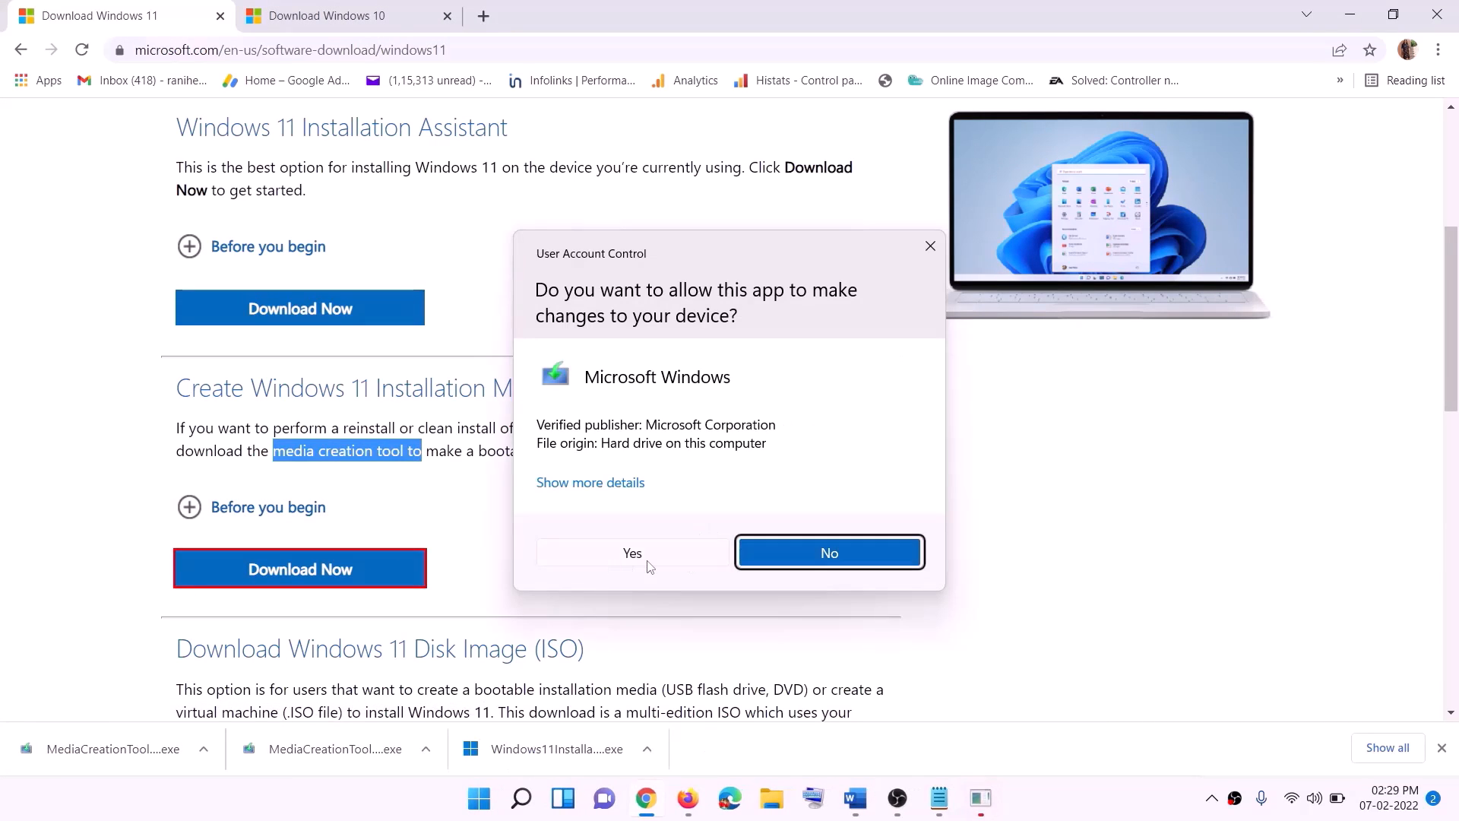
{"action": "left_click", "coordinate": [646, 559]}
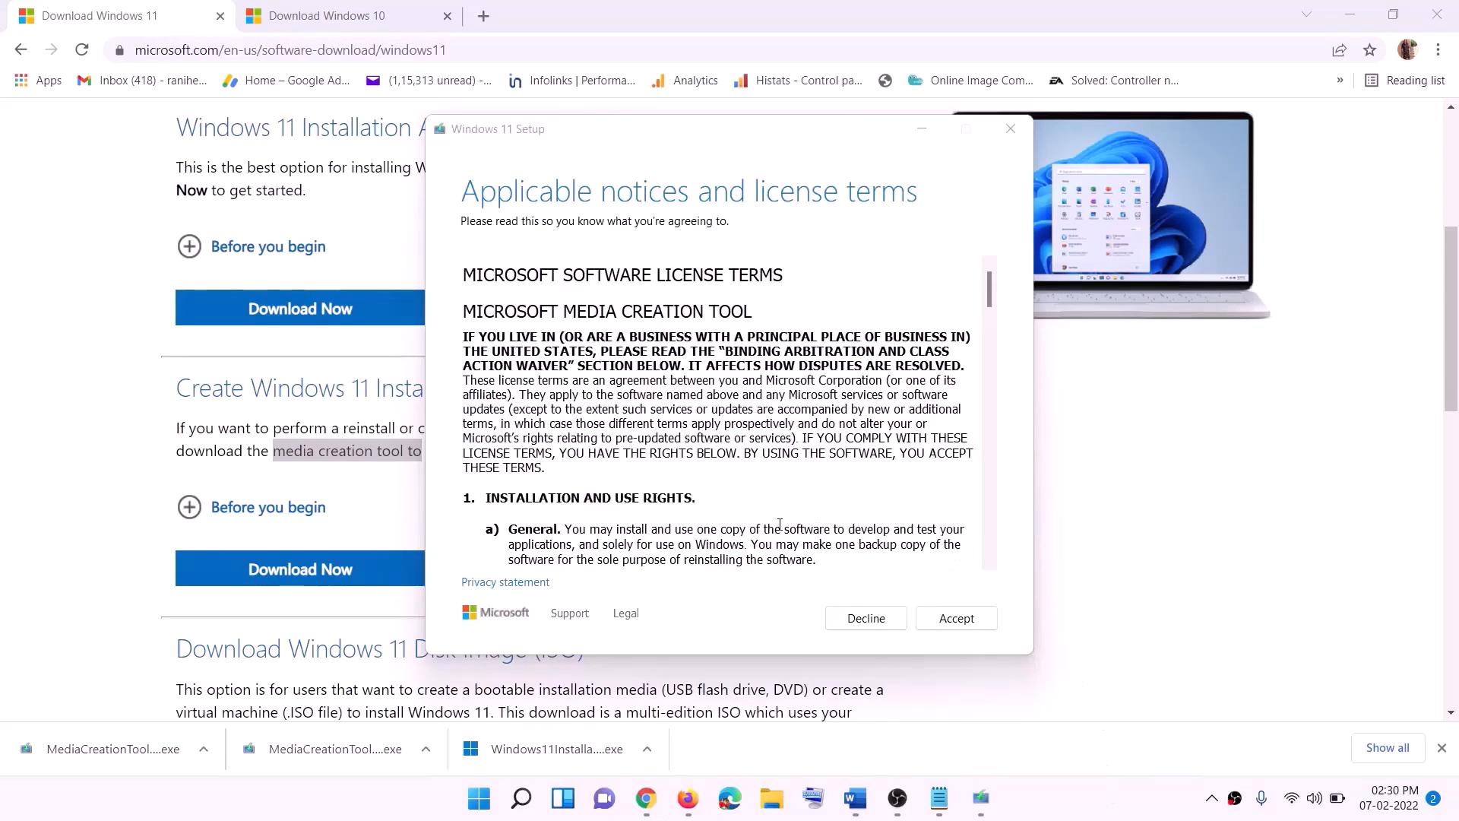
{"action": "left_click", "coordinate": [946, 617]}
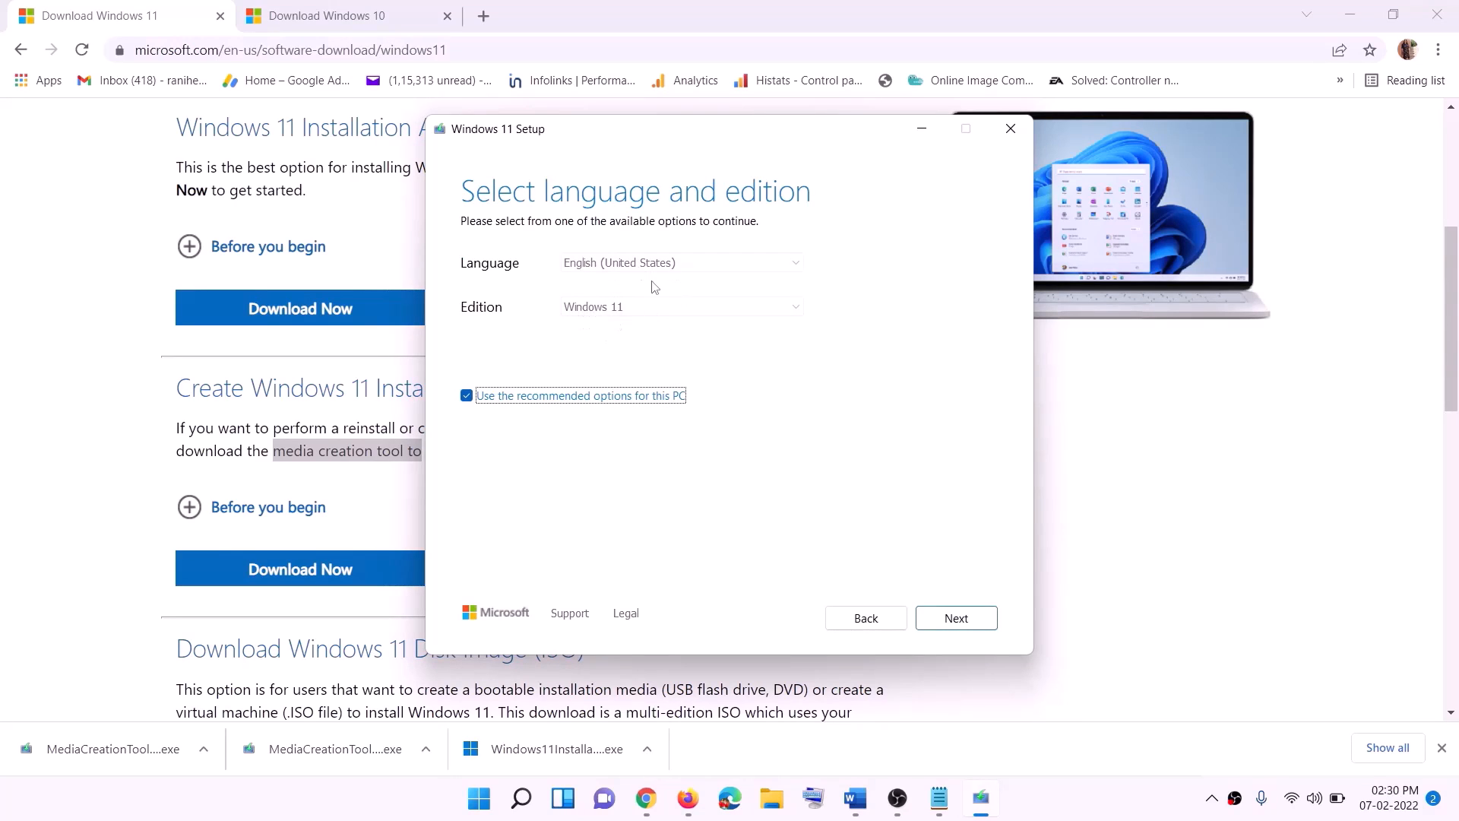
{"action": "left_click", "coordinate": [947, 617]}
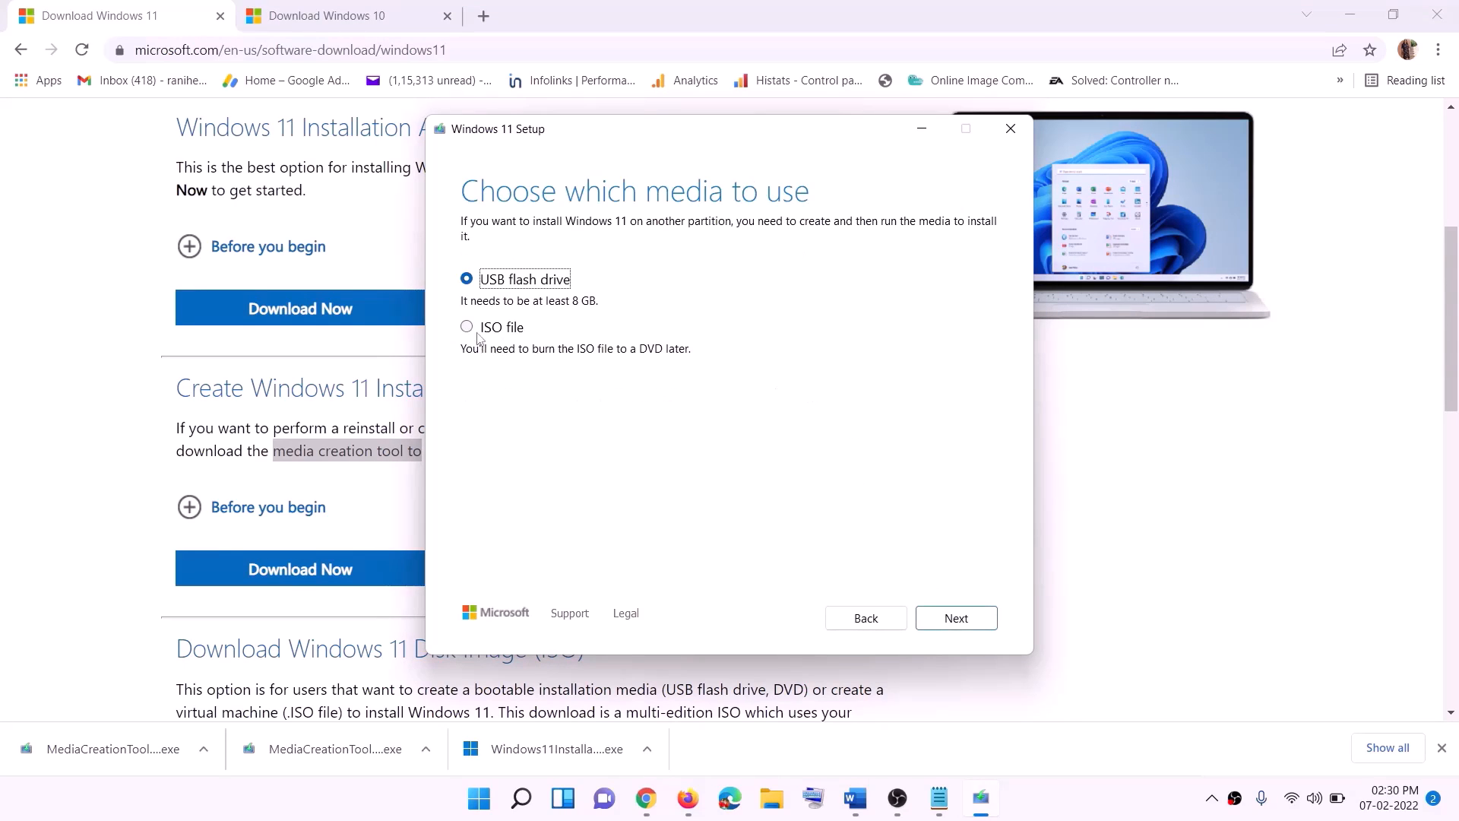
- Choose ISO file as the media and save it to the Desktop as Windows
{"action": "left_click", "coordinate": [498, 328]}
{"action": "left_click", "coordinate": [967, 619]}
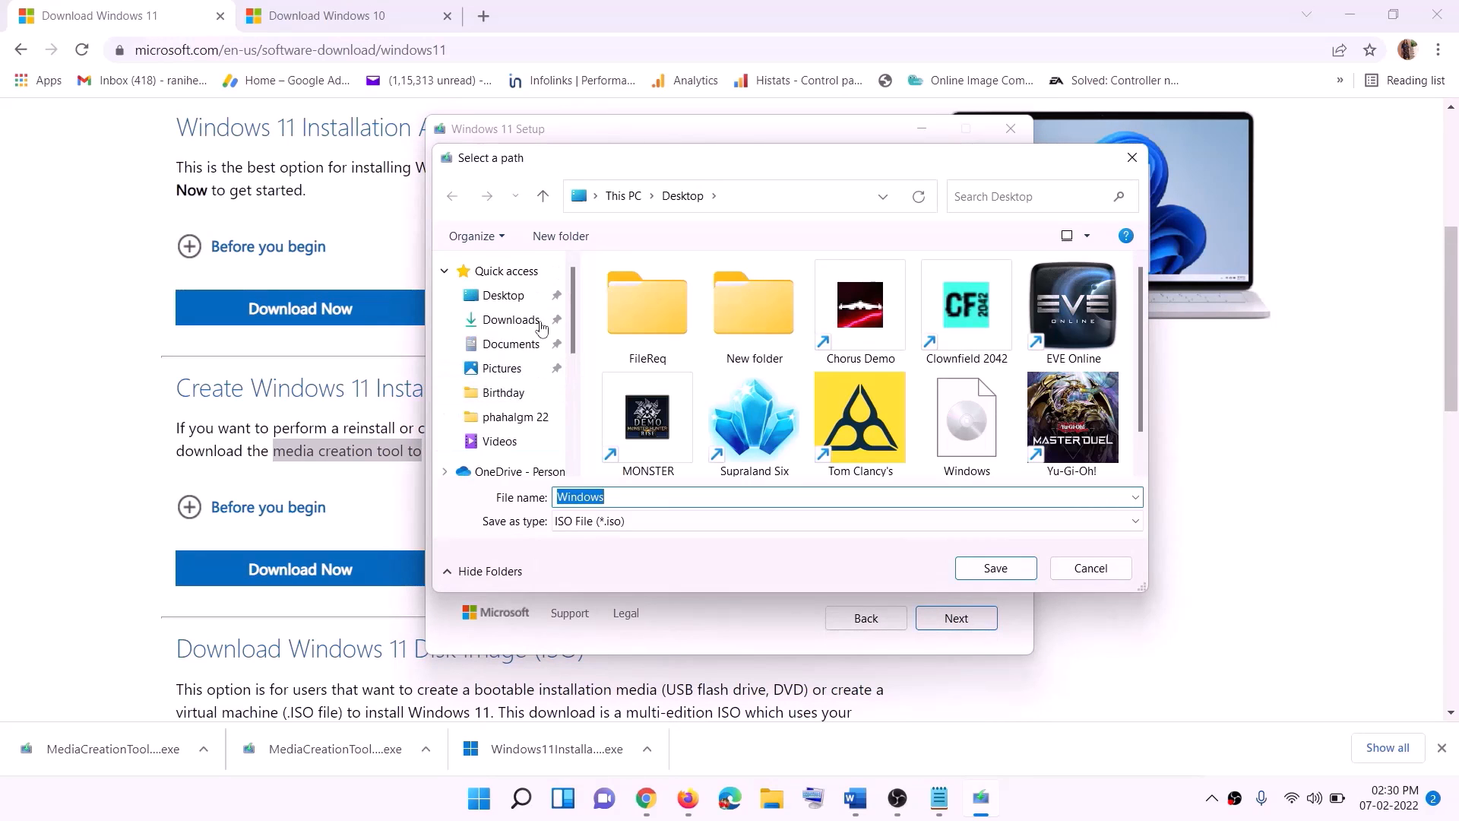
{"action": "left_click", "coordinate": [500, 298]}
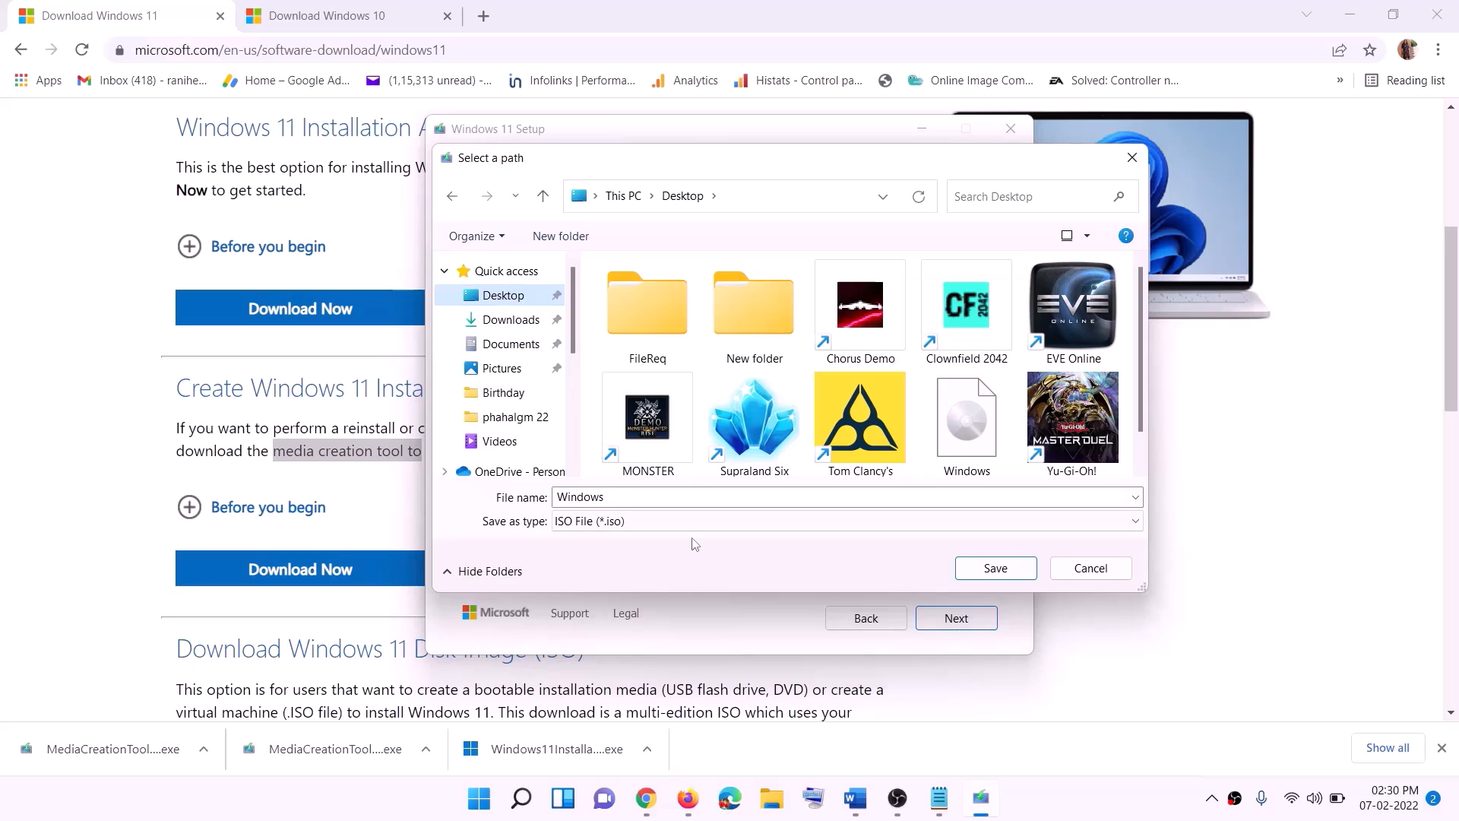
{"action": "left_click", "coordinate": [1000, 573]}
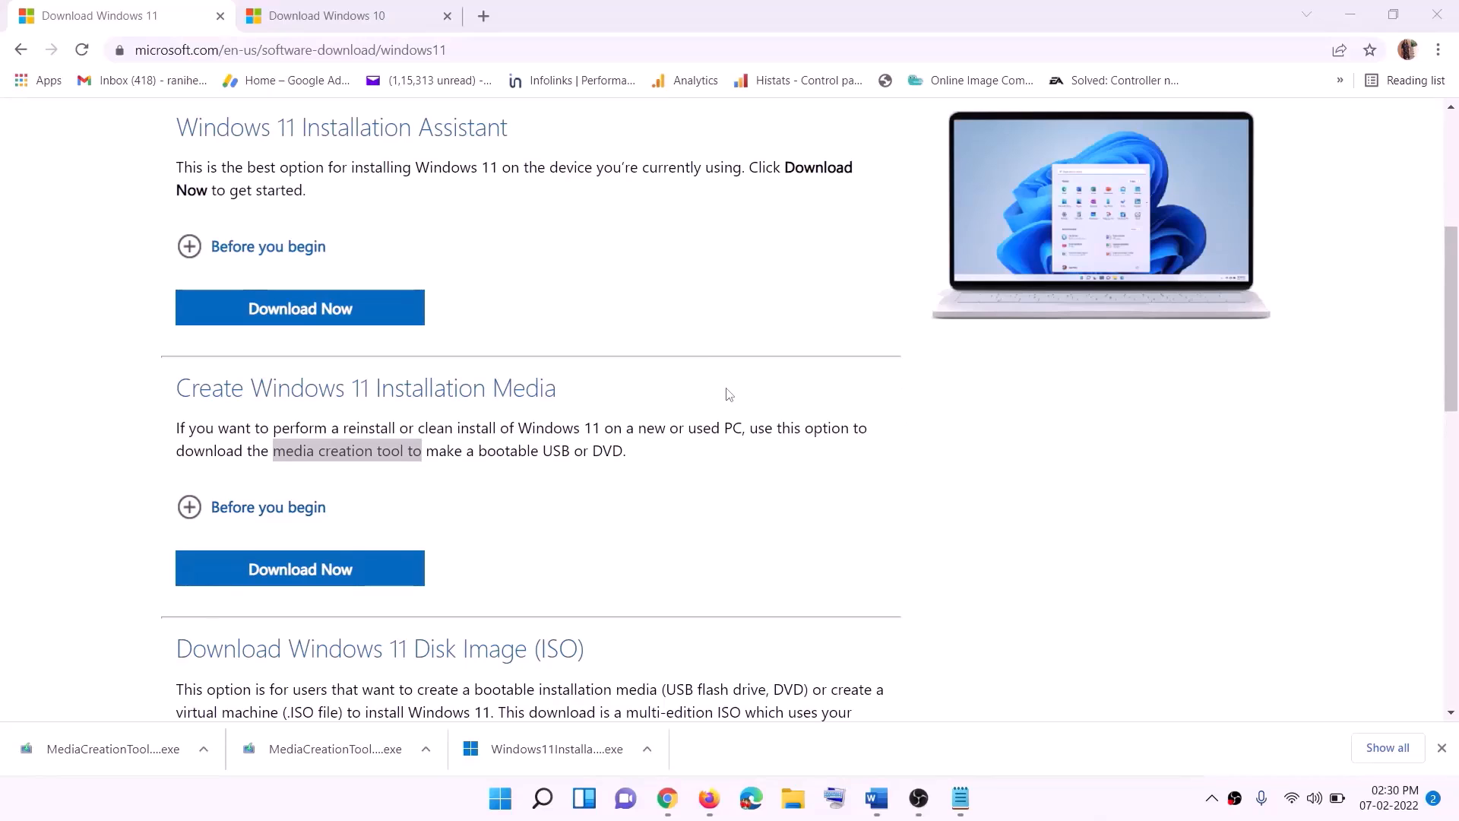
- Show the desktop, reposition the Windows ISO file there, and open it
{"action": "key", "text": "super+d"}
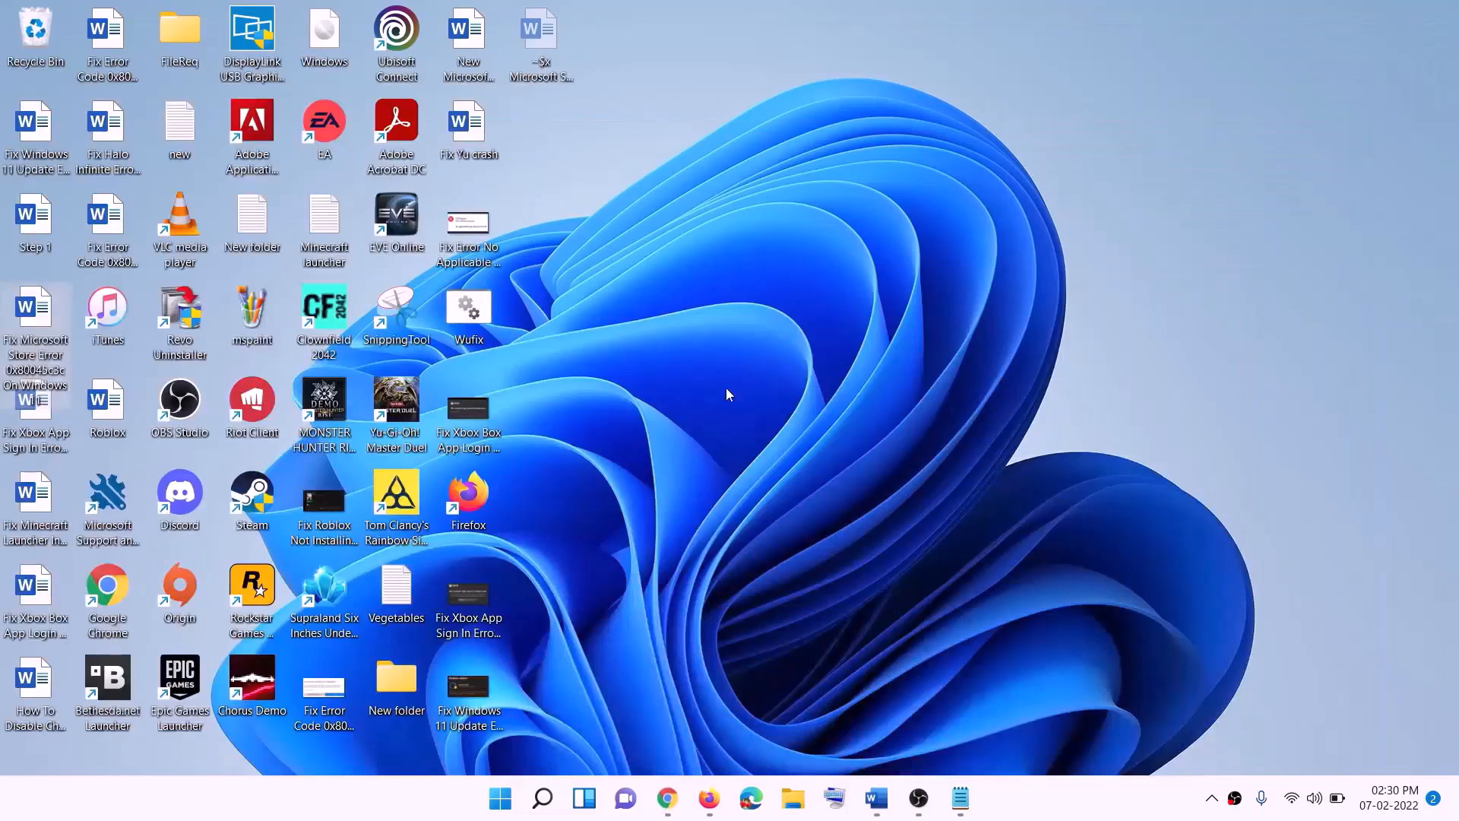
{"action": "left_click_drag", "start_coordinate": [340, 39], "coordinate": [587, 536]}
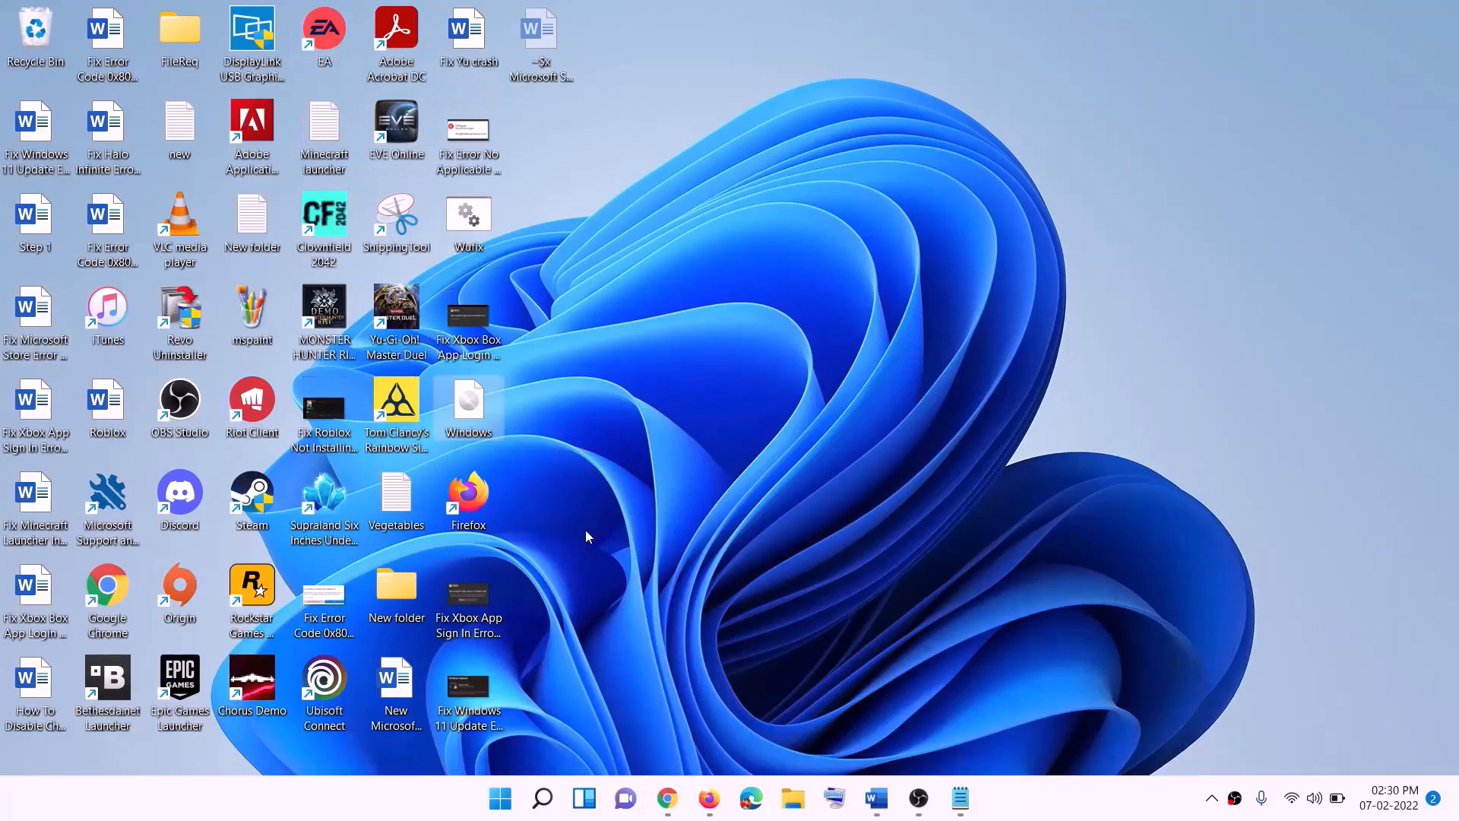
{"action": "double_click", "coordinate": [473, 410]}
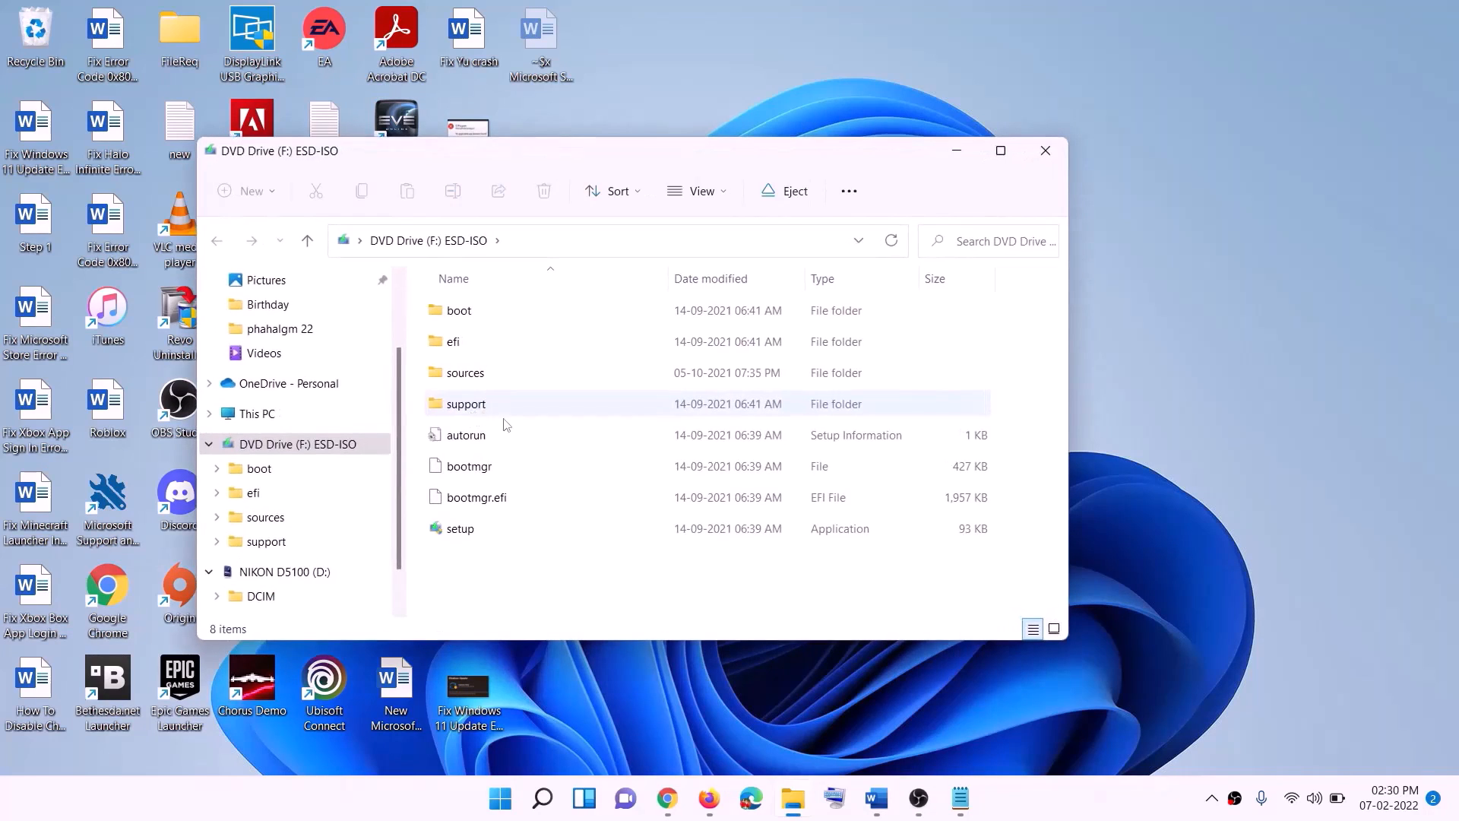
- Run setup from the mounted ESD-ISO drive, allow it to make changes, and continue past the Install Windows 11 page
{"action": "left_click", "coordinate": [462, 532]}
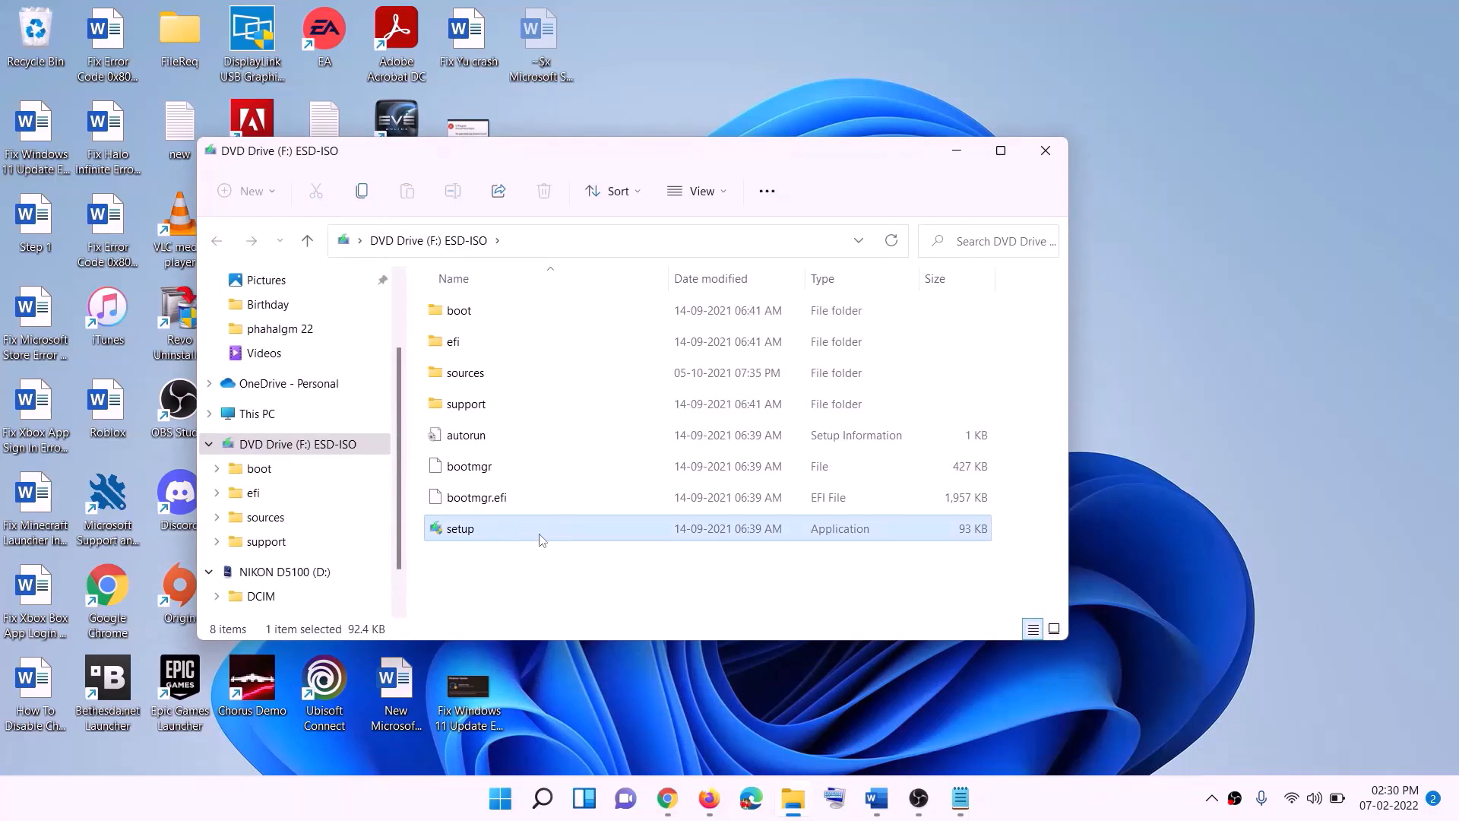
{"action": "double_click", "coordinate": [498, 527]}
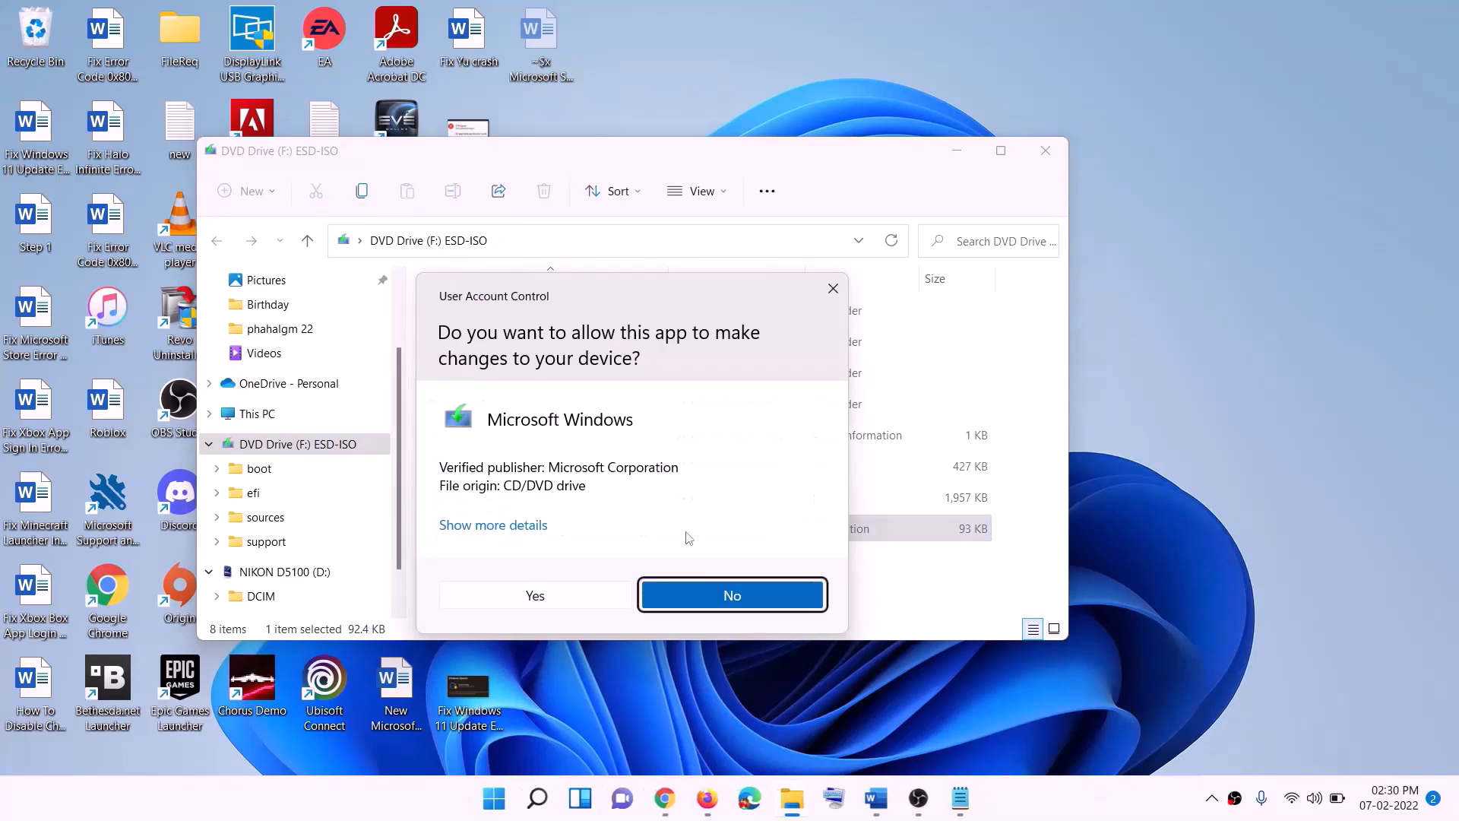
{"action": "left_click", "coordinate": [586, 596]}
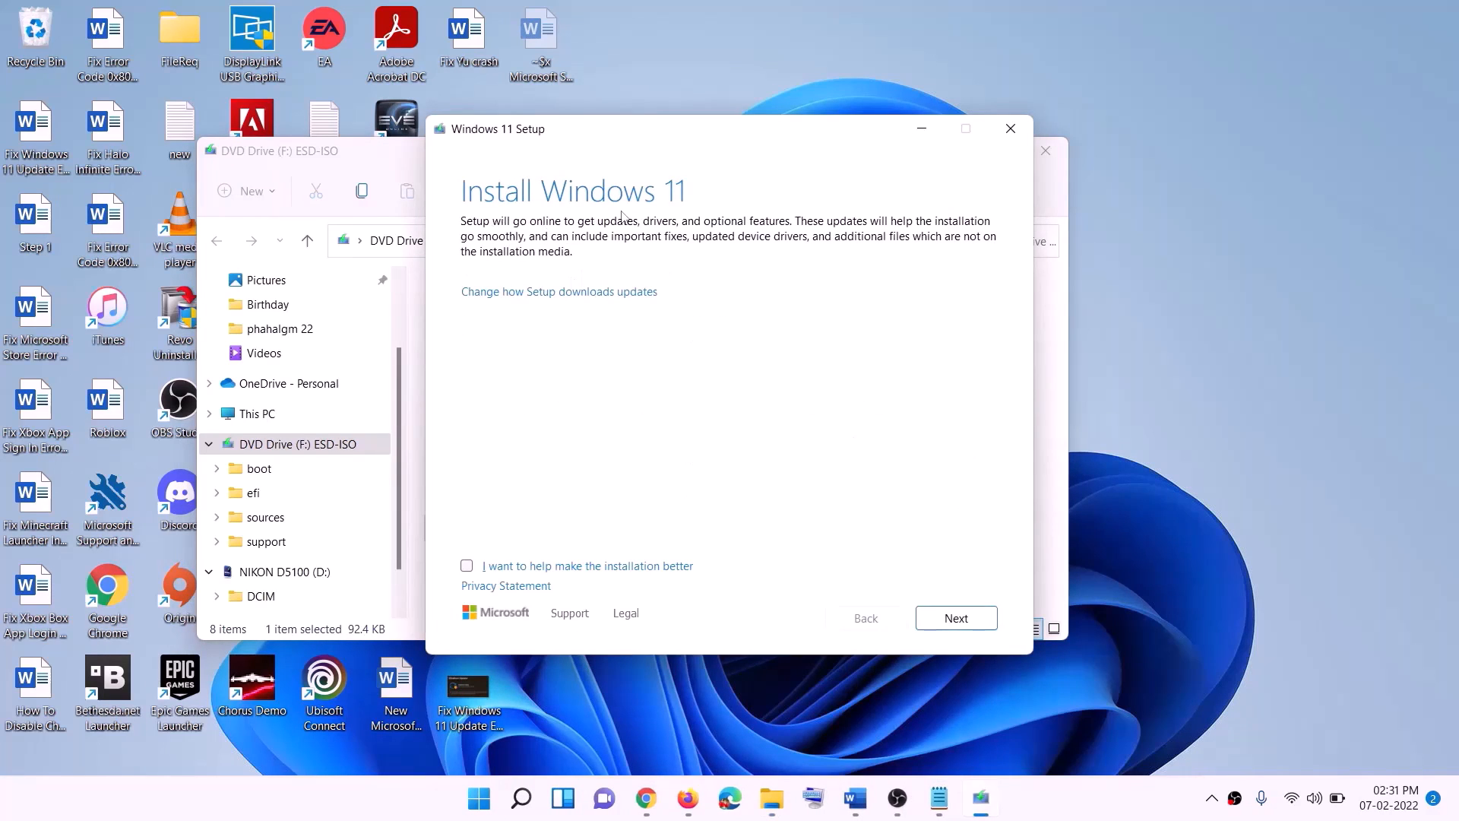
{"action": "left_click", "coordinate": [959, 619]}
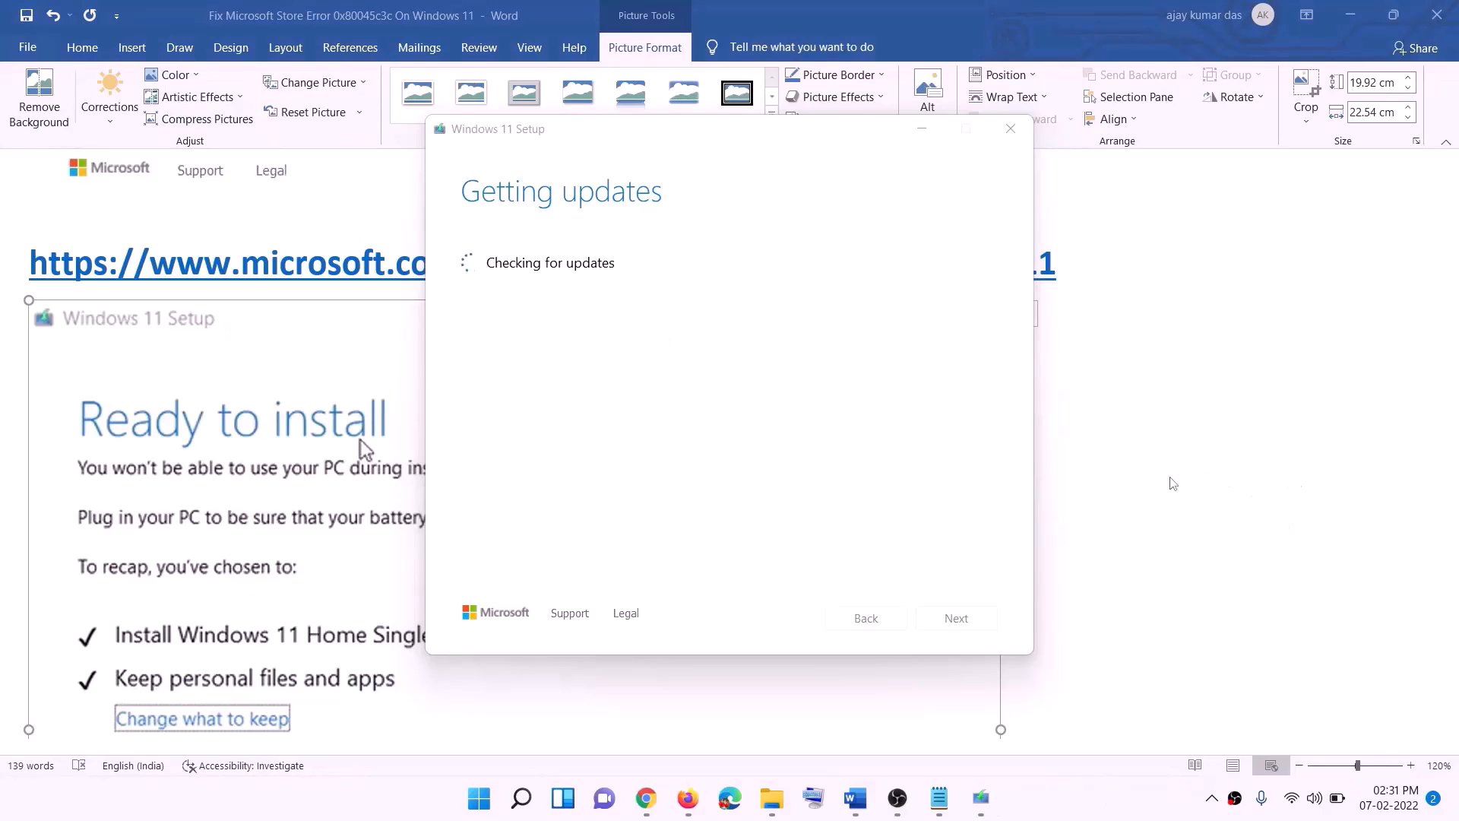
- Review the Windows 11 Setup Ready to install screenshot in the Word document, including the Keep personal files and apps option
{"action": "scroll", "coordinate": [362, 310], "scroll_direction": "down", "scroll_amount": 3}
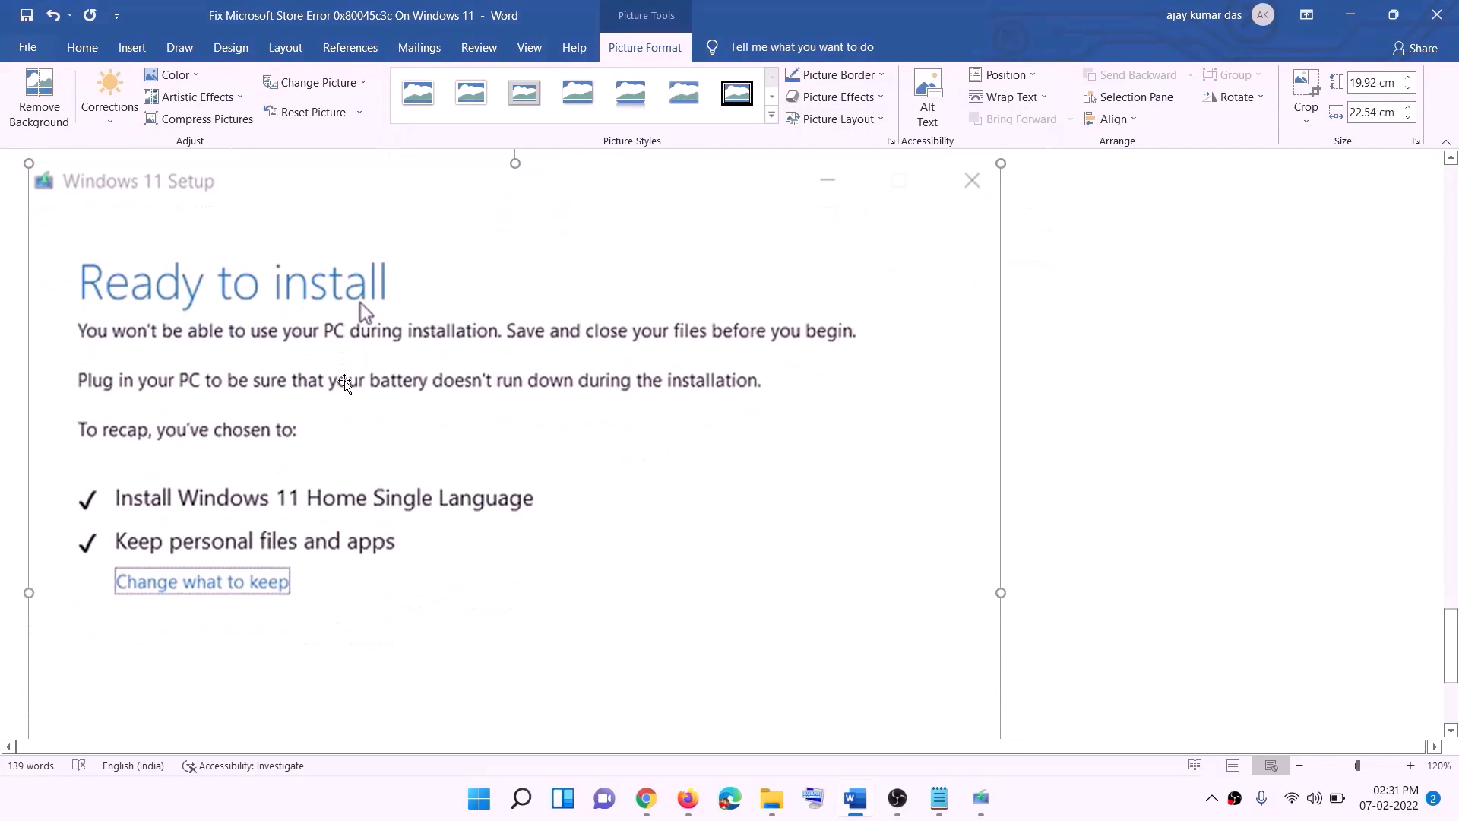
{"action": "scroll", "coordinate": [404, 278], "scroll_direction": "down", "scroll_amount": 1}
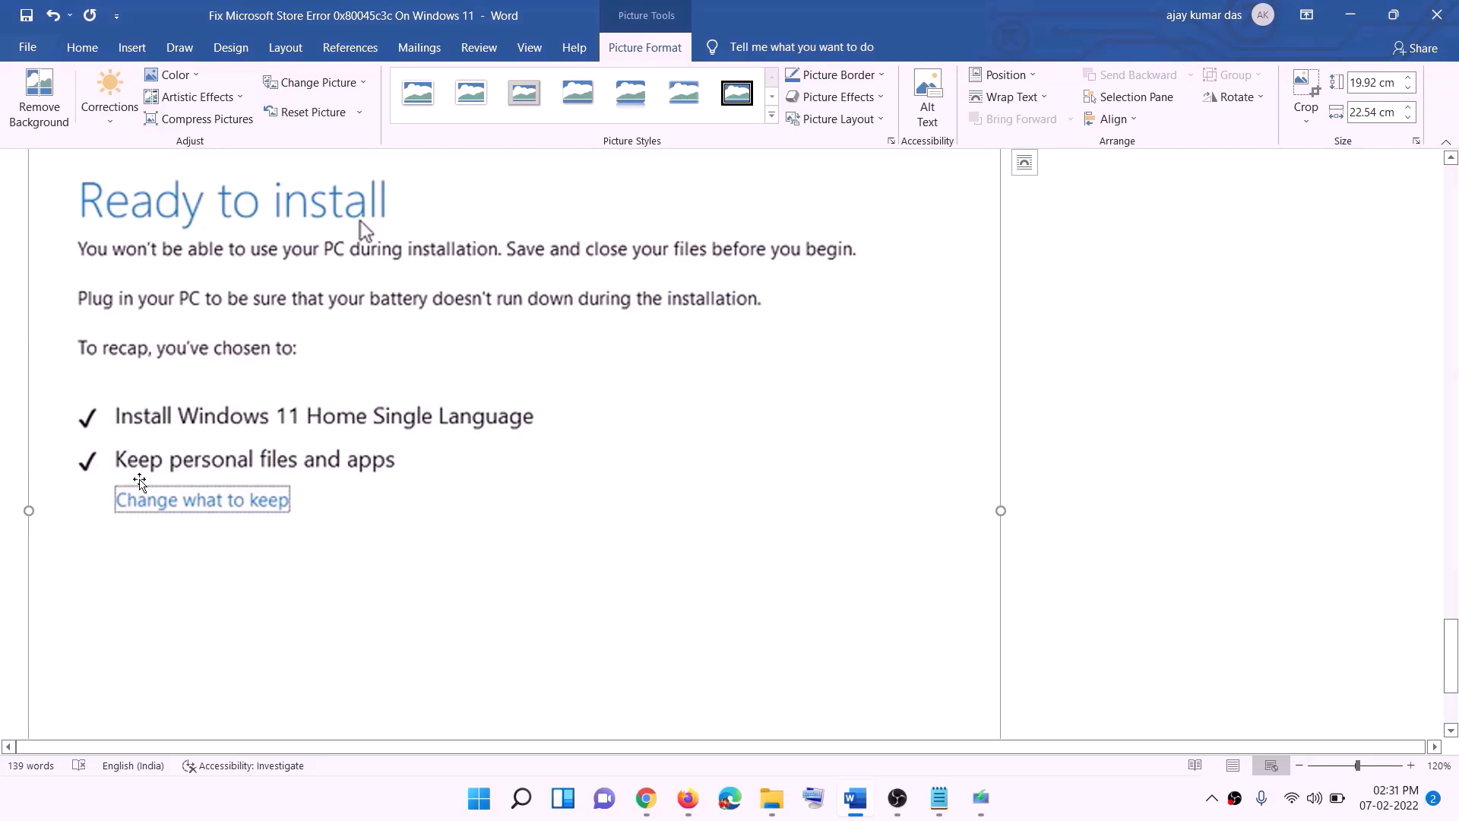
{"action": "scroll", "coordinate": [396, 475], "scroll_direction": "down", "scroll_amount": 3}
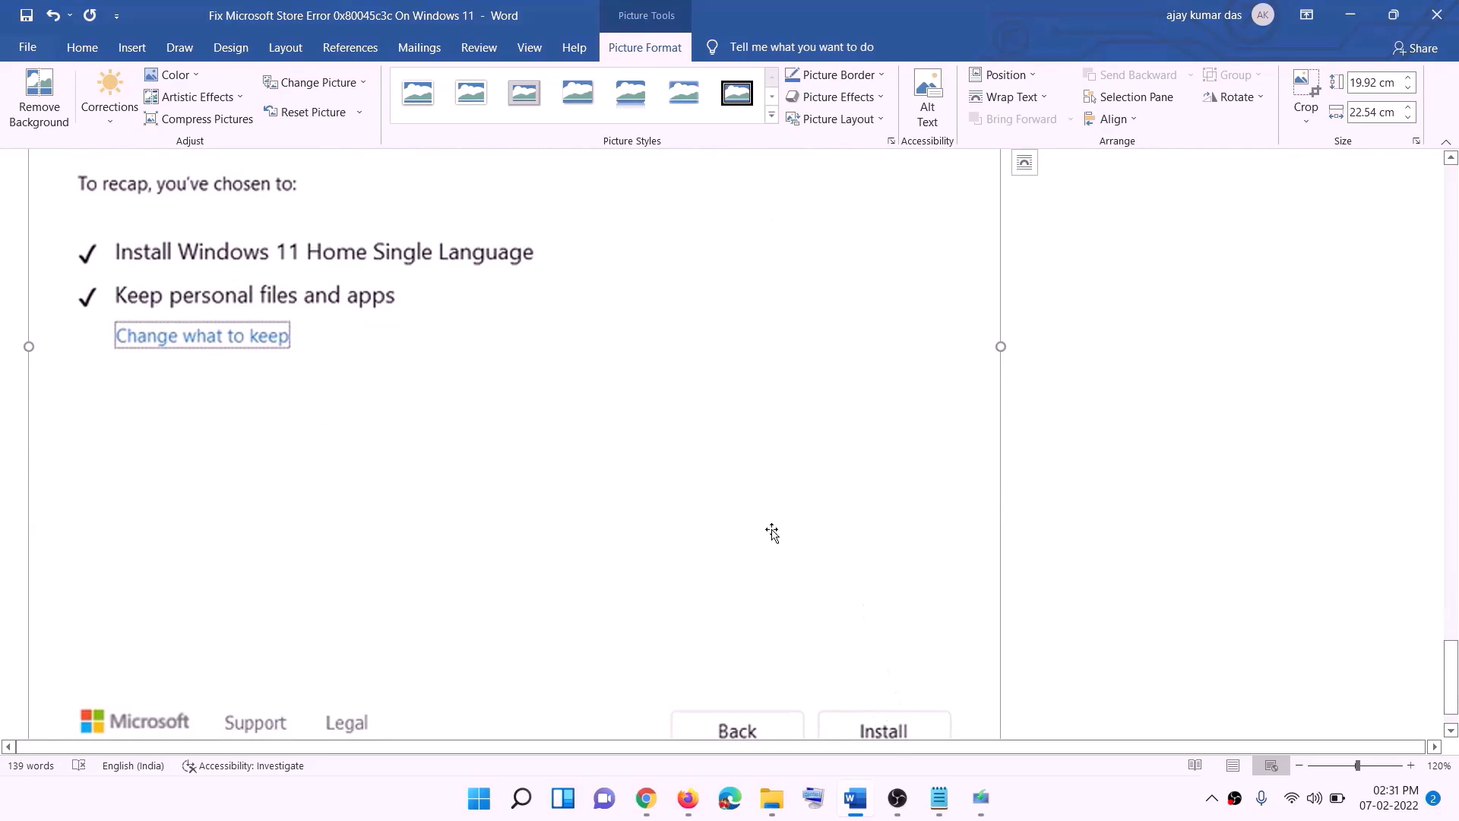
{"action": "scroll", "coordinate": [774, 547], "scroll_direction": "up", "scroll_amount": 7}
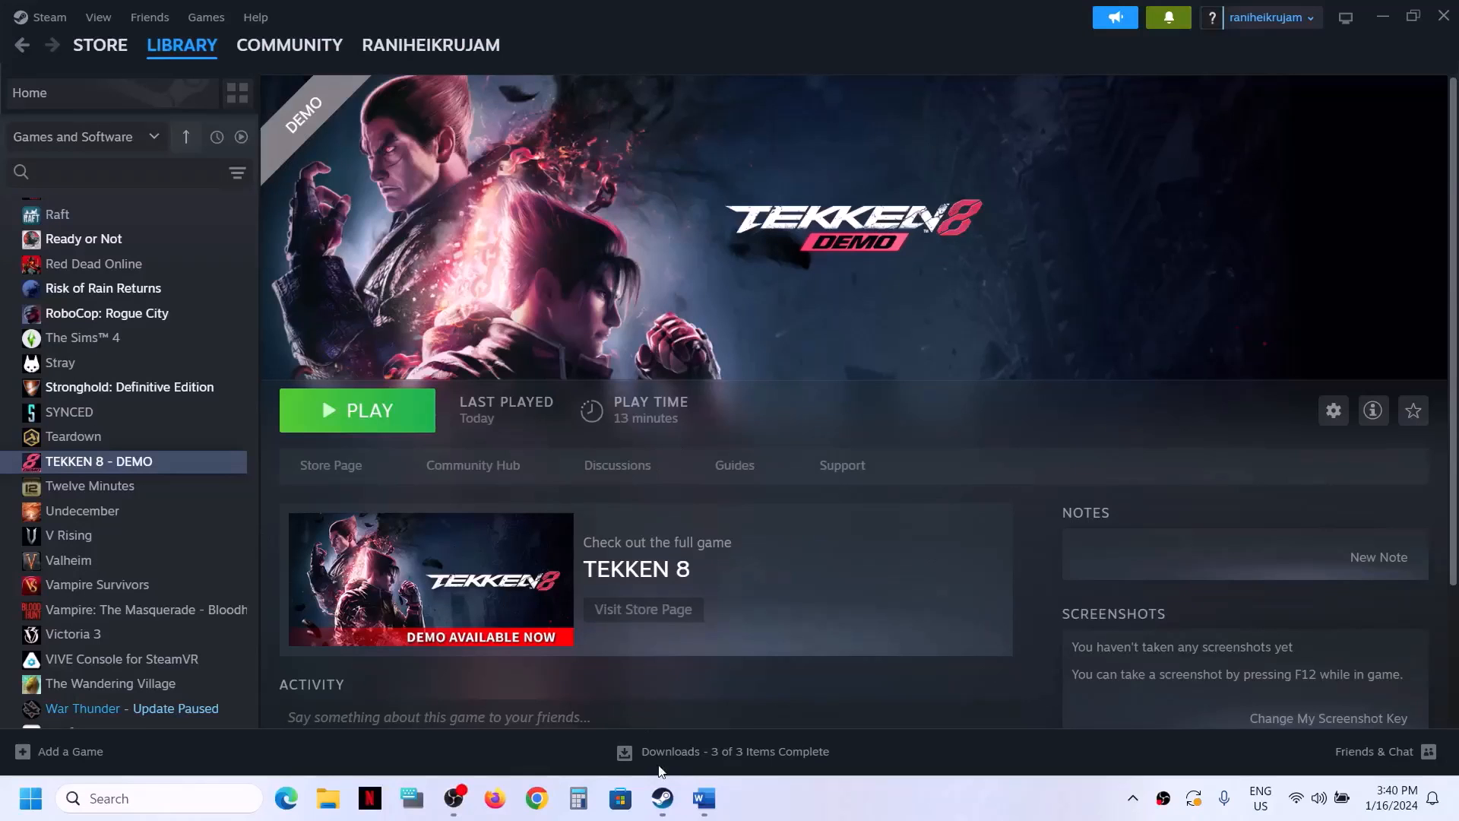
- Switch to the Tekken 8 Word document and read the Step 6 instruction to install Visual C++ files
{"action": "left_click", "coordinate": [705, 798]}
{"action": "scroll", "coordinate": [364, 361], "scroll_direction": "down", "scroll_amount": 2}
{"action": "left_click_drag", "start_coordinate": [276, 341], "coordinate": [859, 341]}
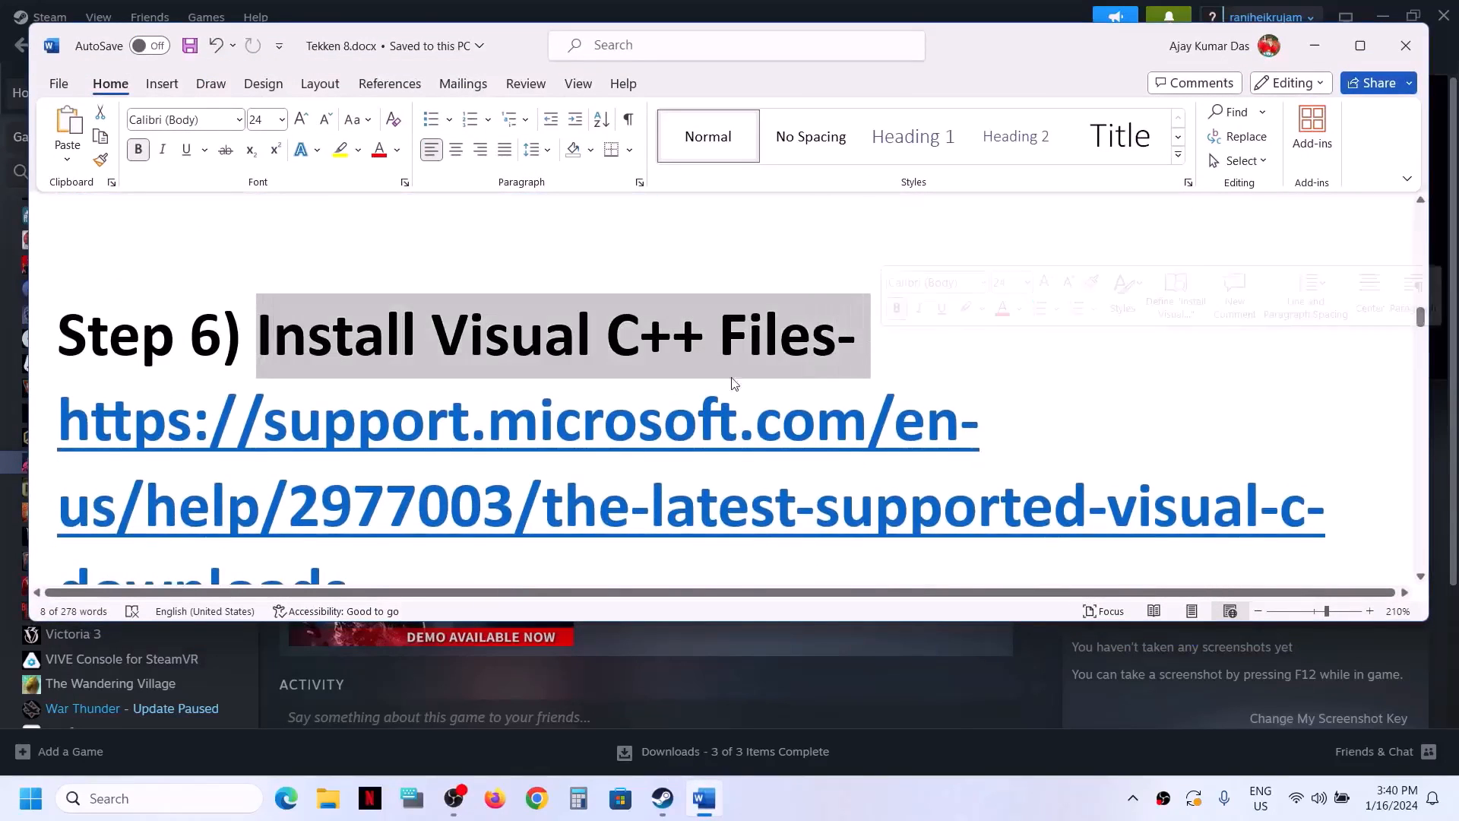
- Copy the Visual C++ downloads link under Step 6 of the Word document and open it in Chrome
{"action": "scroll", "coordinate": [729, 380], "scroll_direction": "down", "scroll_amount": 2}
{"action": "left_click_drag", "start_coordinate": [378, 495], "coordinate": [55, 354]}
{"action": "key", "text": "ctrl+c"}
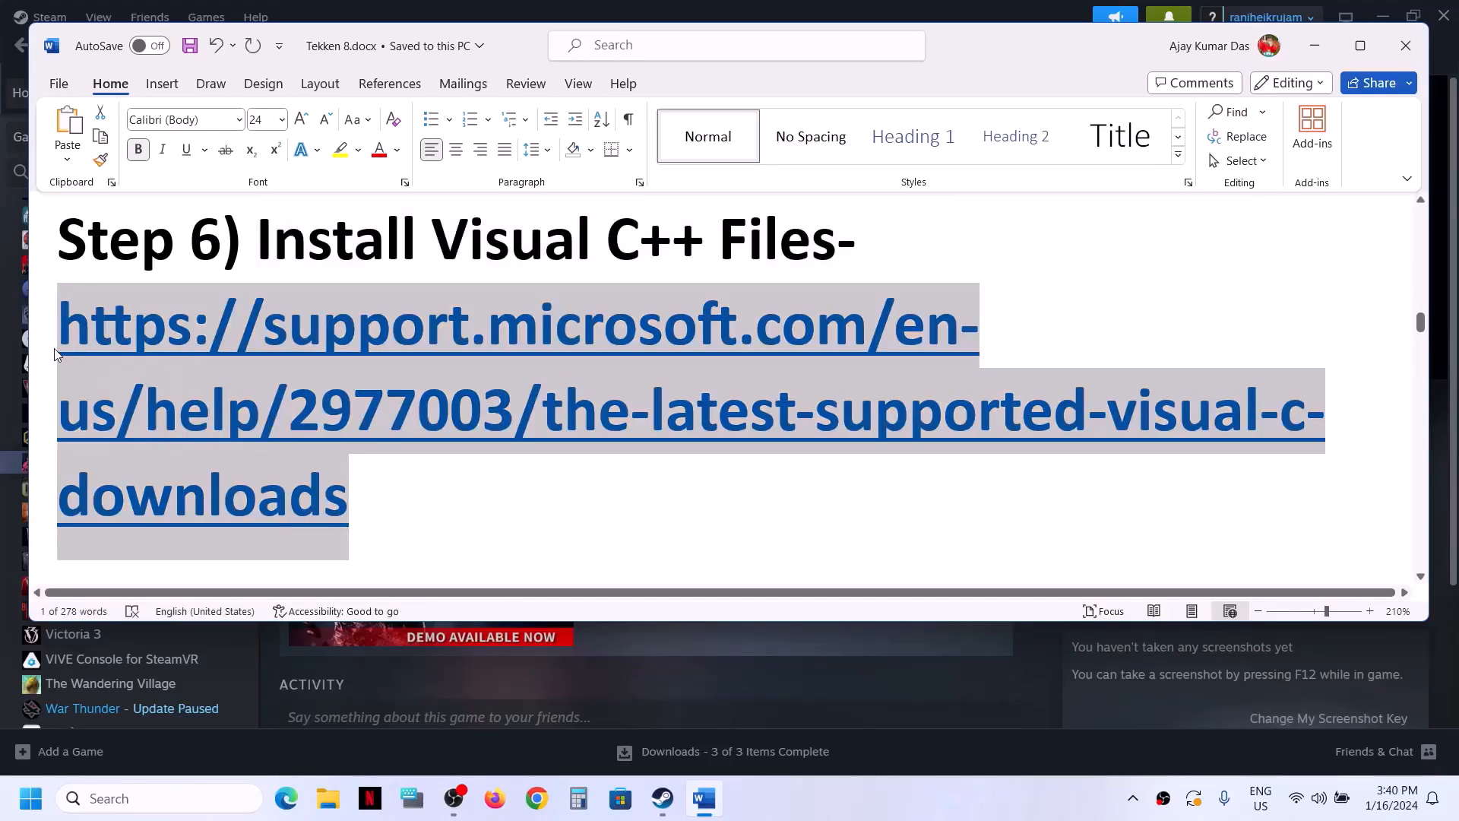
{"action": "left_click", "coordinate": [537, 798]}
{"action": "key", "text": "ctrl+v"}
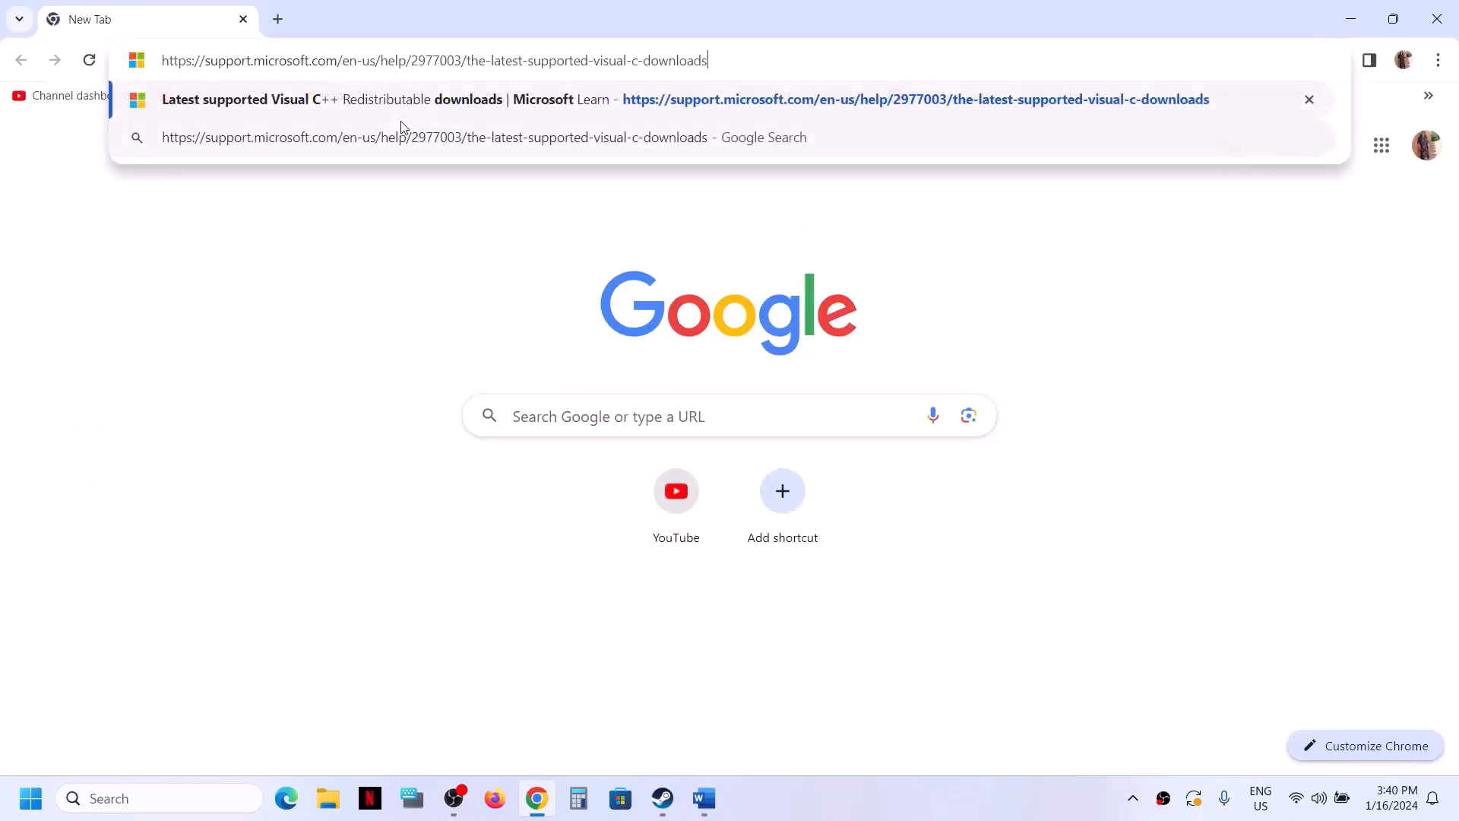
{"action": "key", "text": "Return"}
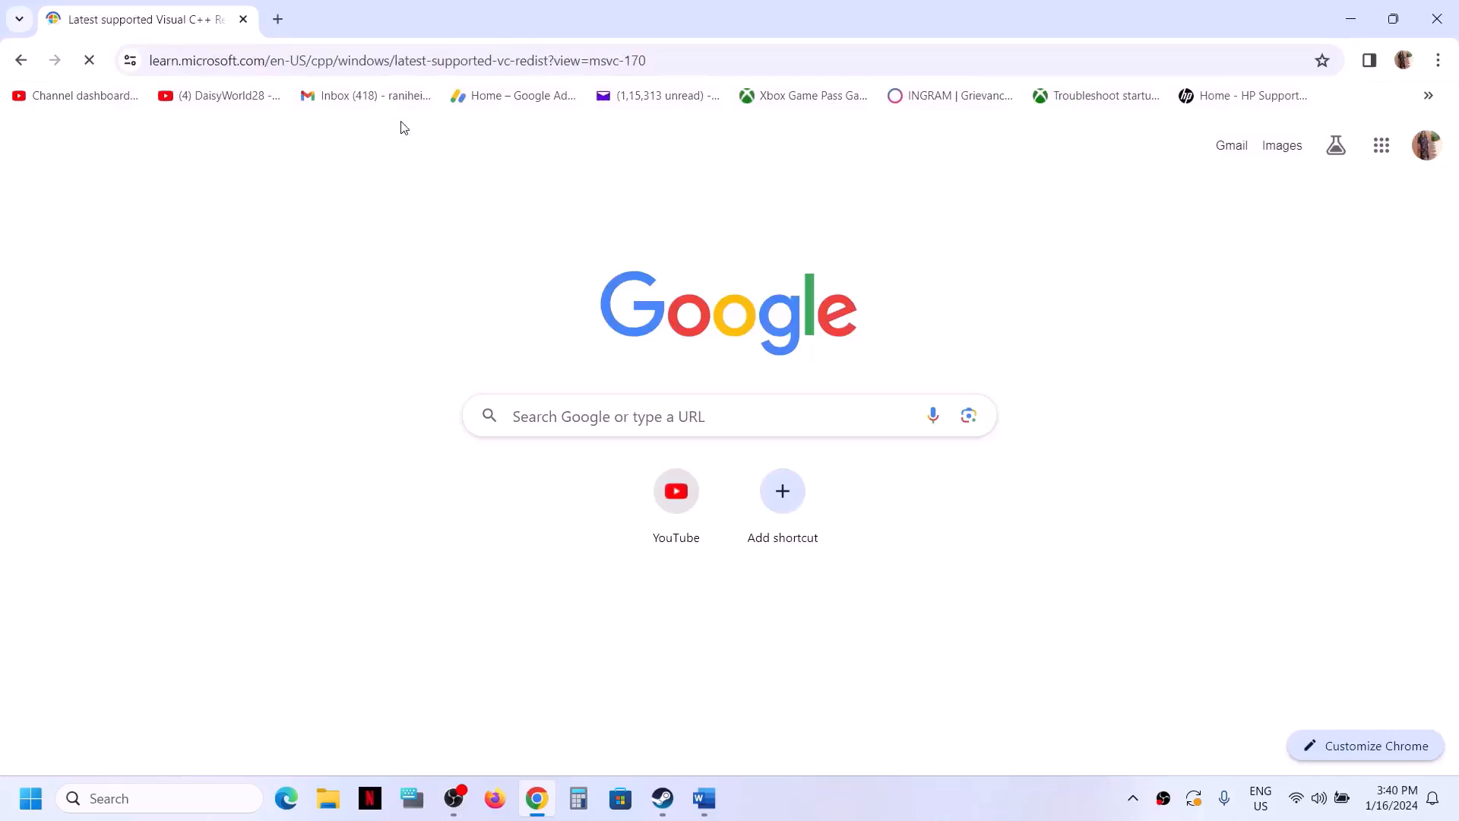
- Download vc_redist.x86.exe from the Visual Studio 2015, 2017, 2019, and 2022 table, run it, and start the repair
{"action": "scroll", "coordinate": [628, 498], "scroll_direction": "down", "scroll_amount": 5}
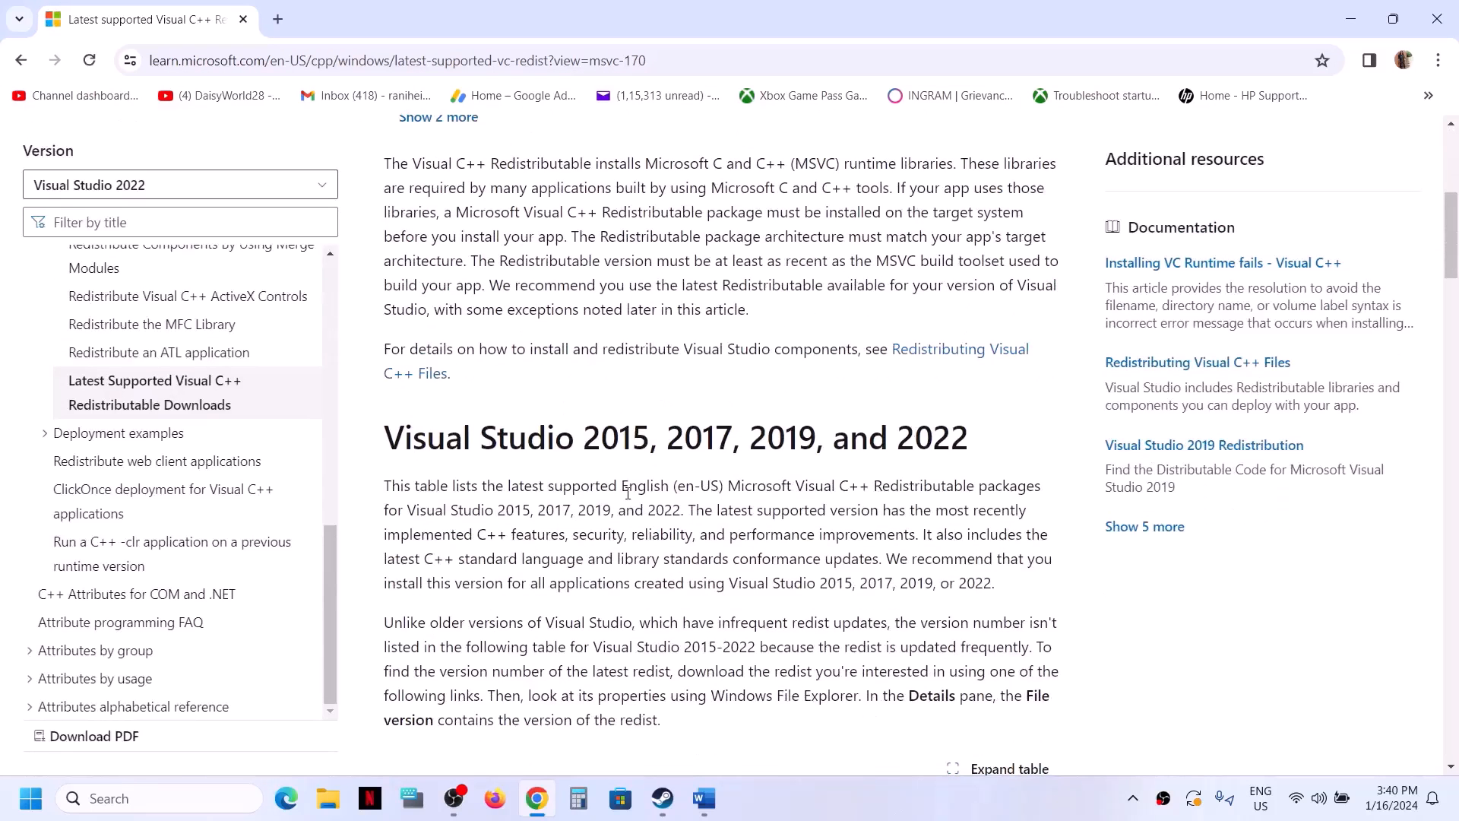
{"action": "scroll", "coordinate": [488, 304], "scroll_direction": "down", "scroll_amount": 1}
{"action": "left_click_drag", "start_coordinate": [409, 344], "coordinate": [981, 350]}
{"action": "scroll", "coordinate": [461, 526], "scroll_direction": "down", "scroll_amount": 3}
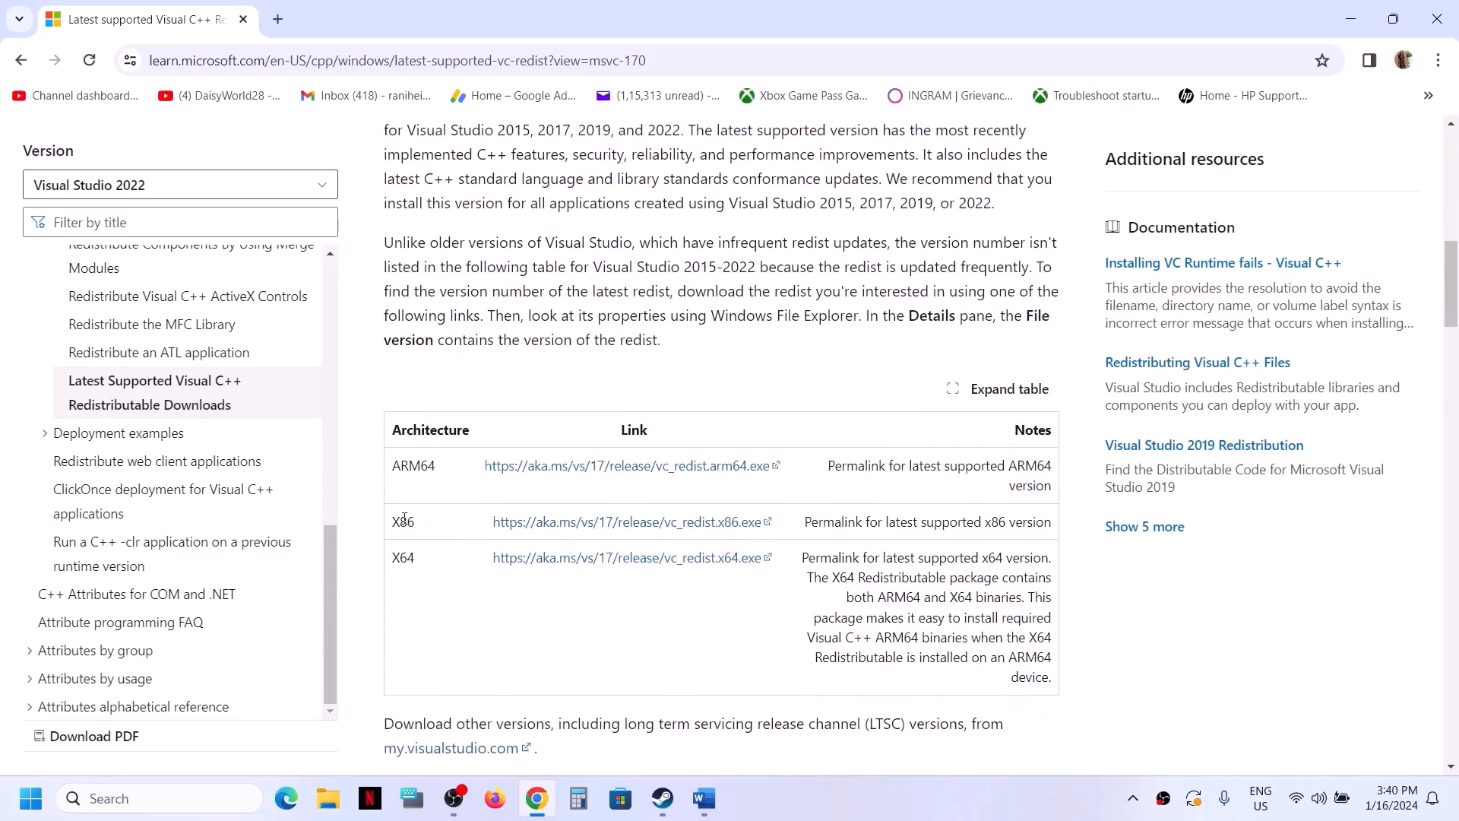
{"action": "left_click_drag", "start_coordinate": [401, 521], "coordinate": [558, 523]}
{"action": "left_click", "coordinate": [653, 525]}
{"action": "scroll", "coordinate": [494, 473], "scroll_direction": "down", "scroll_amount": 1}
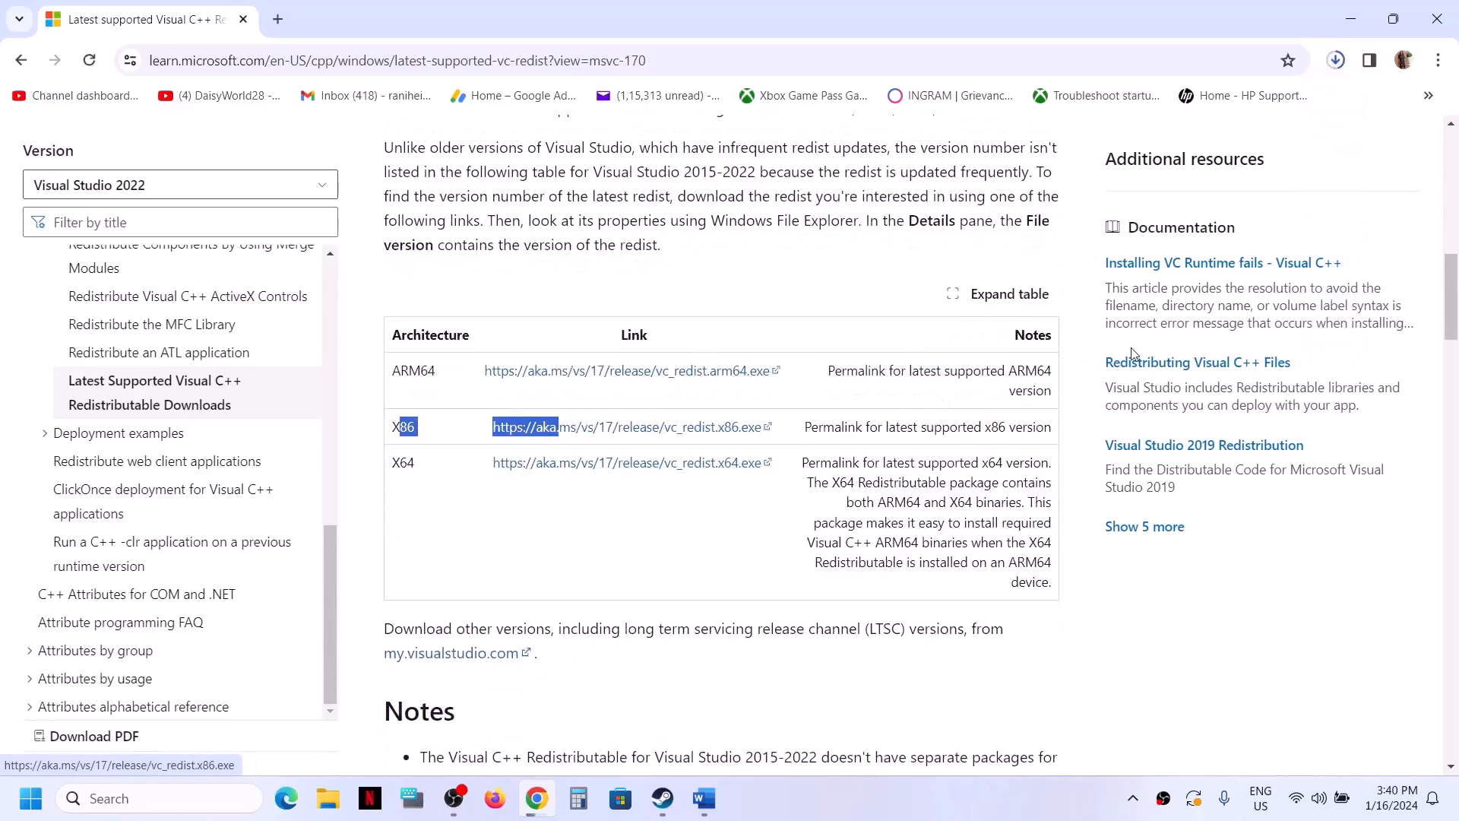
{"action": "left_click", "coordinate": [1191, 106]}
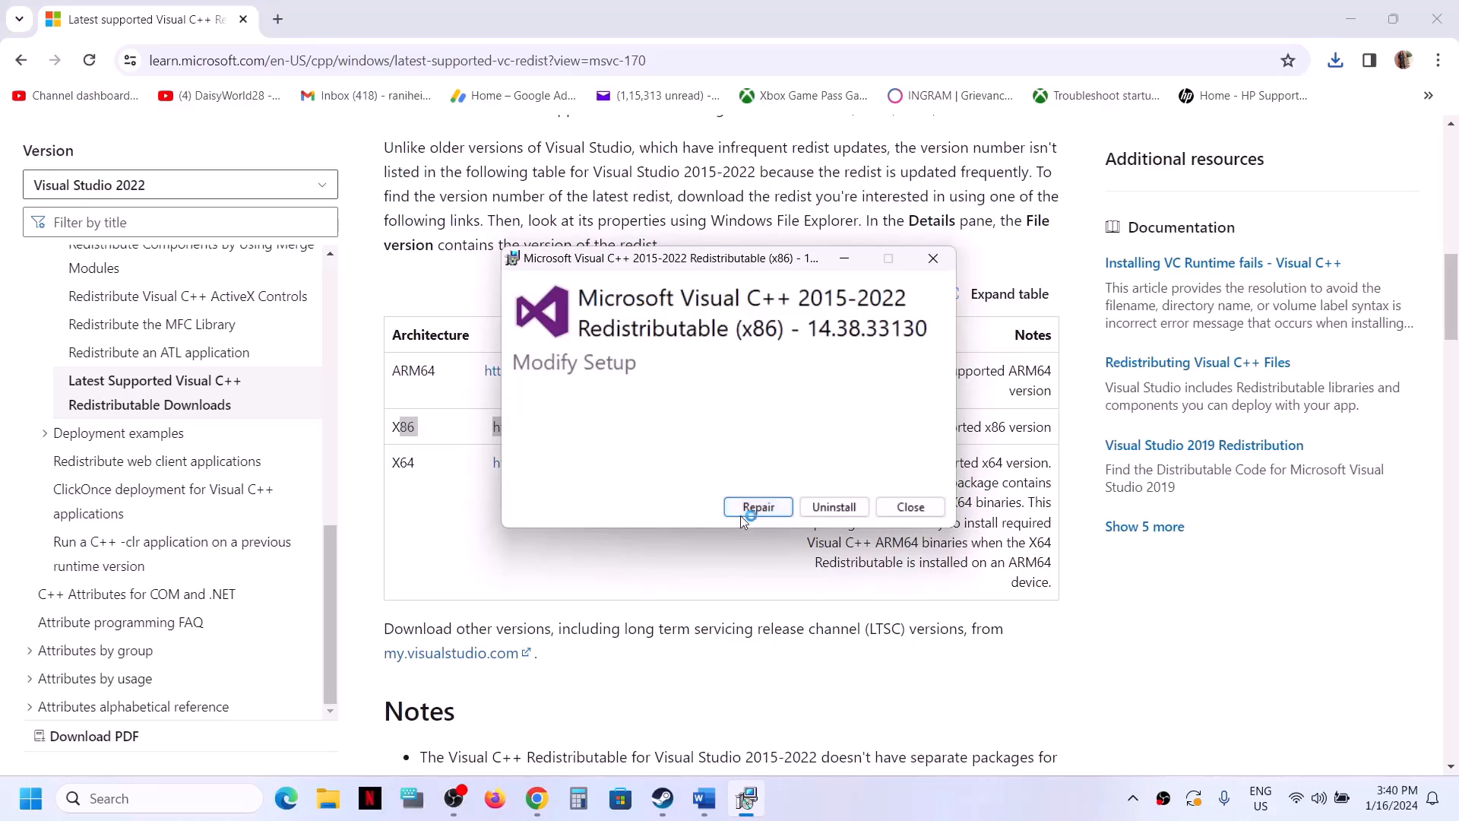
{"action": "left_click", "coordinate": [758, 507]}
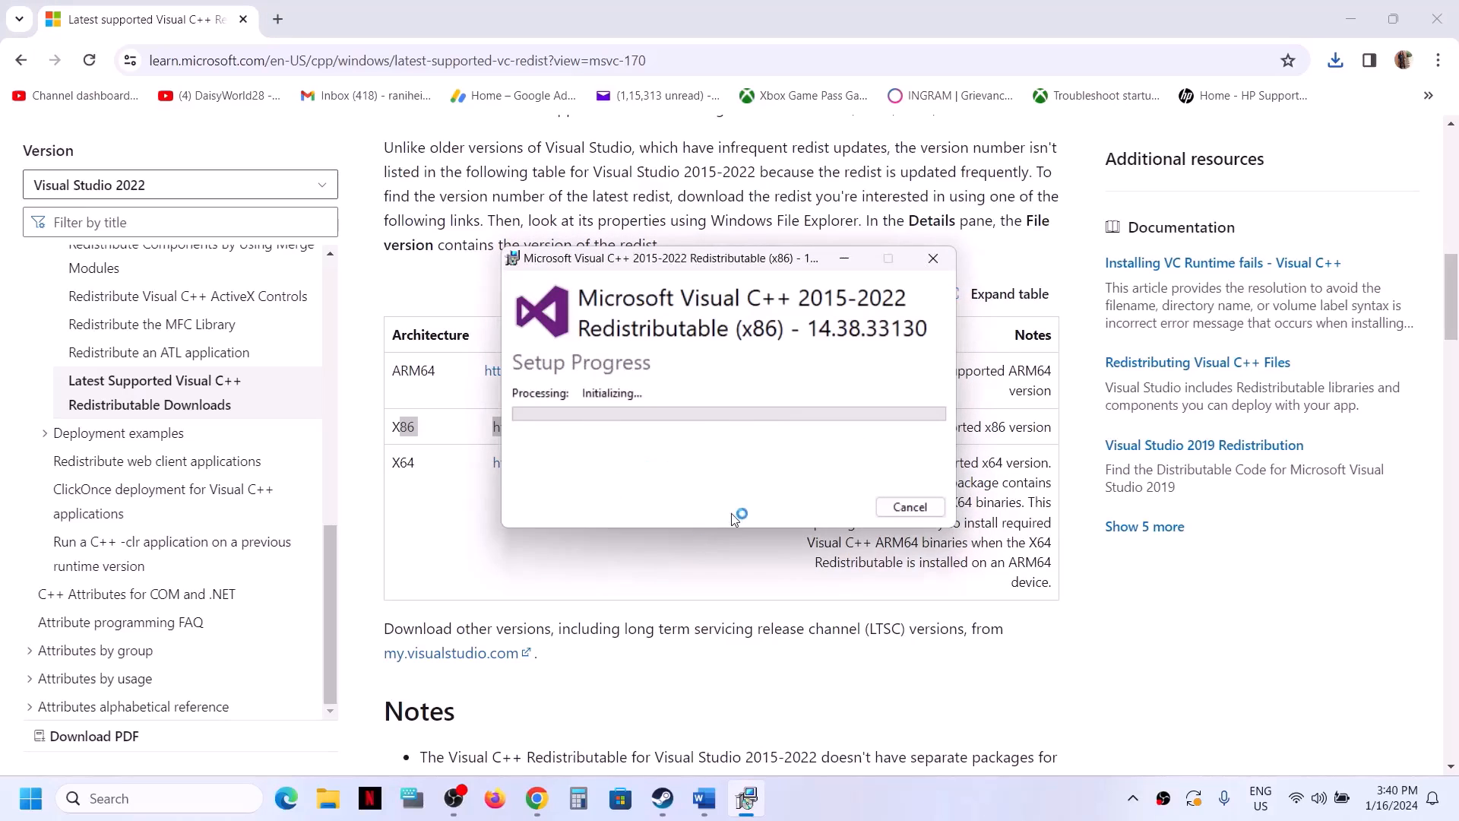
- Download the X64 Visual C++ redistributable from the same table, run it, and start the repair
{"action": "left_click", "coordinate": [431, 523]}
{"action": "left_click_drag", "start_coordinate": [433, 466], "coordinate": [502, 464]}
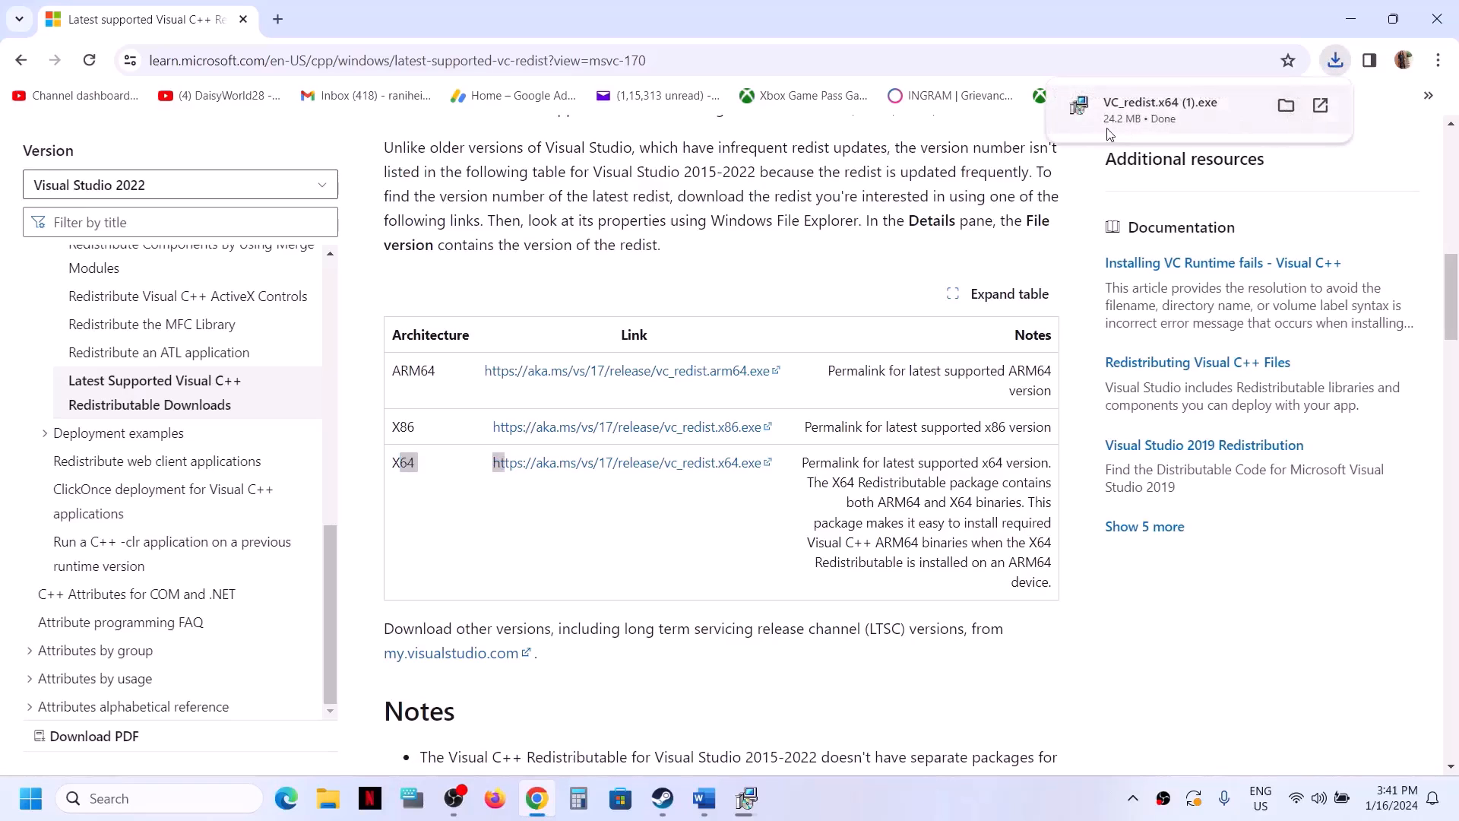
{"action": "left_click", "coordinate": [776, 510]}
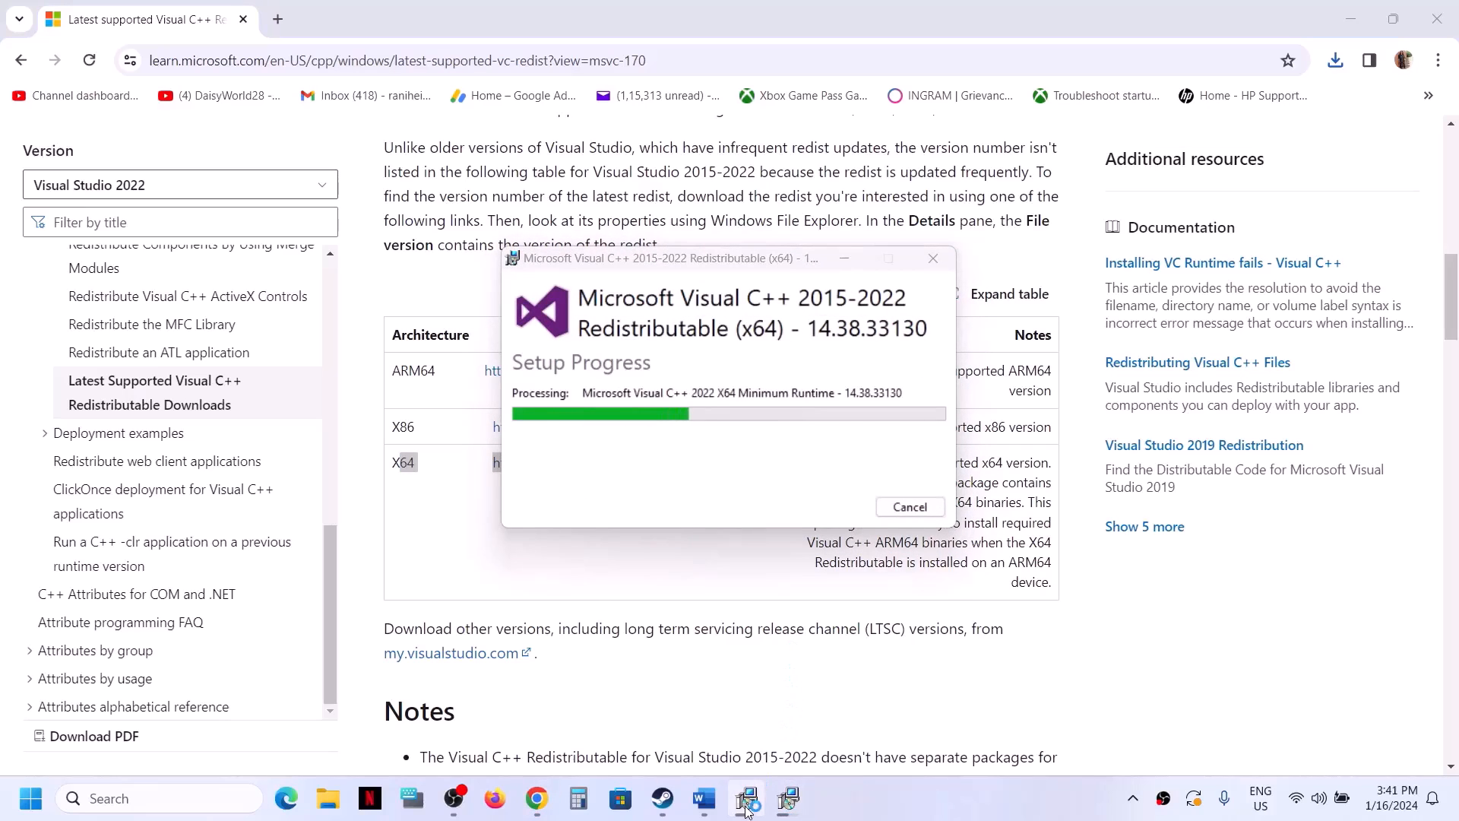
- Place the x64 and x86 setup windows side by side, dismiss the x86 message, and close both setups without restarting
{"action": "left_click", "coordinate": [788, 798]}
{"action": "left_click_drag", "start_coordinate": [773, 267], "coordinate": [437, 283]}
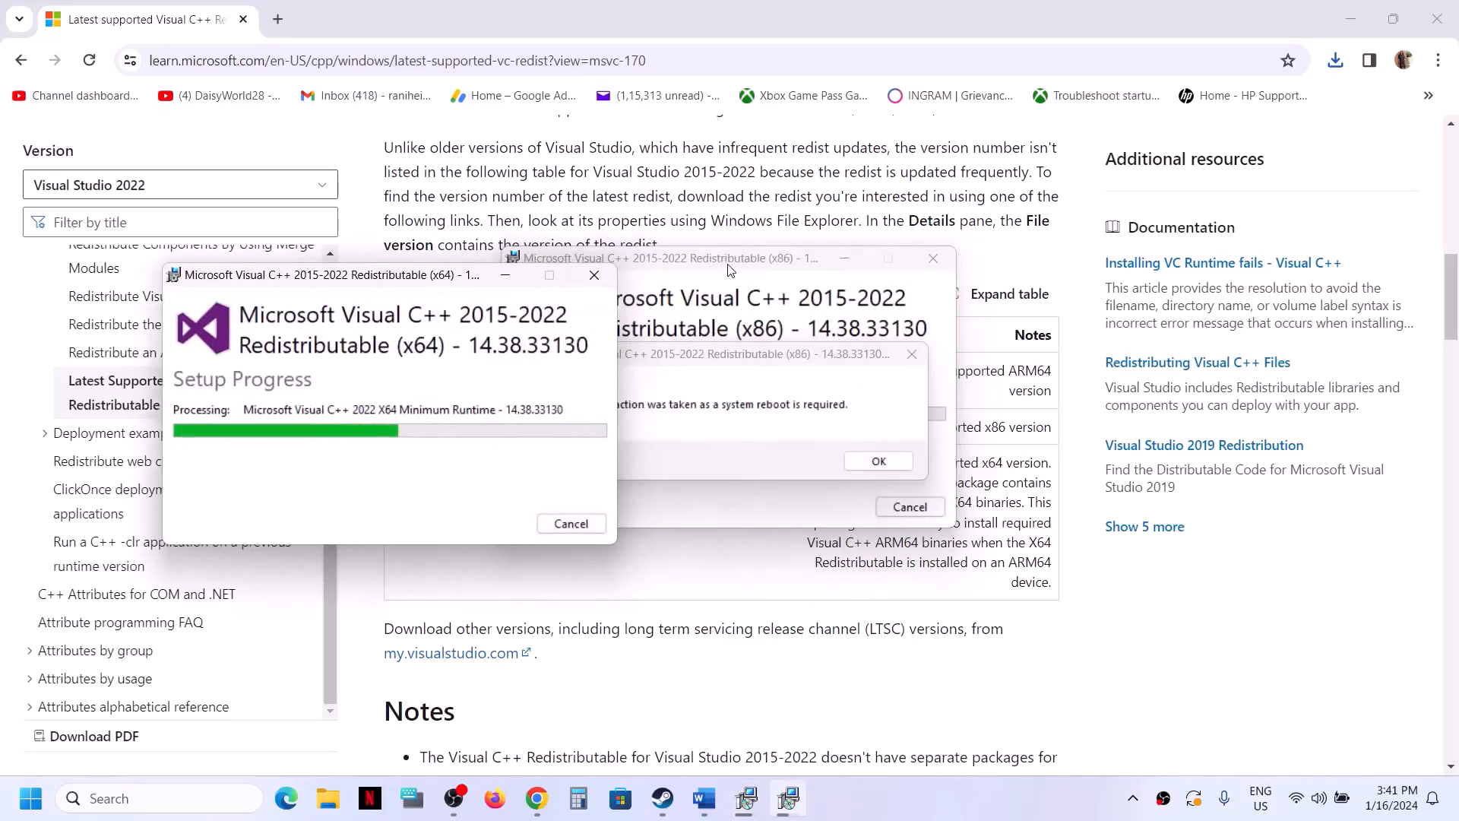
{"action": "left_click", "coordinate": [868, 438]}
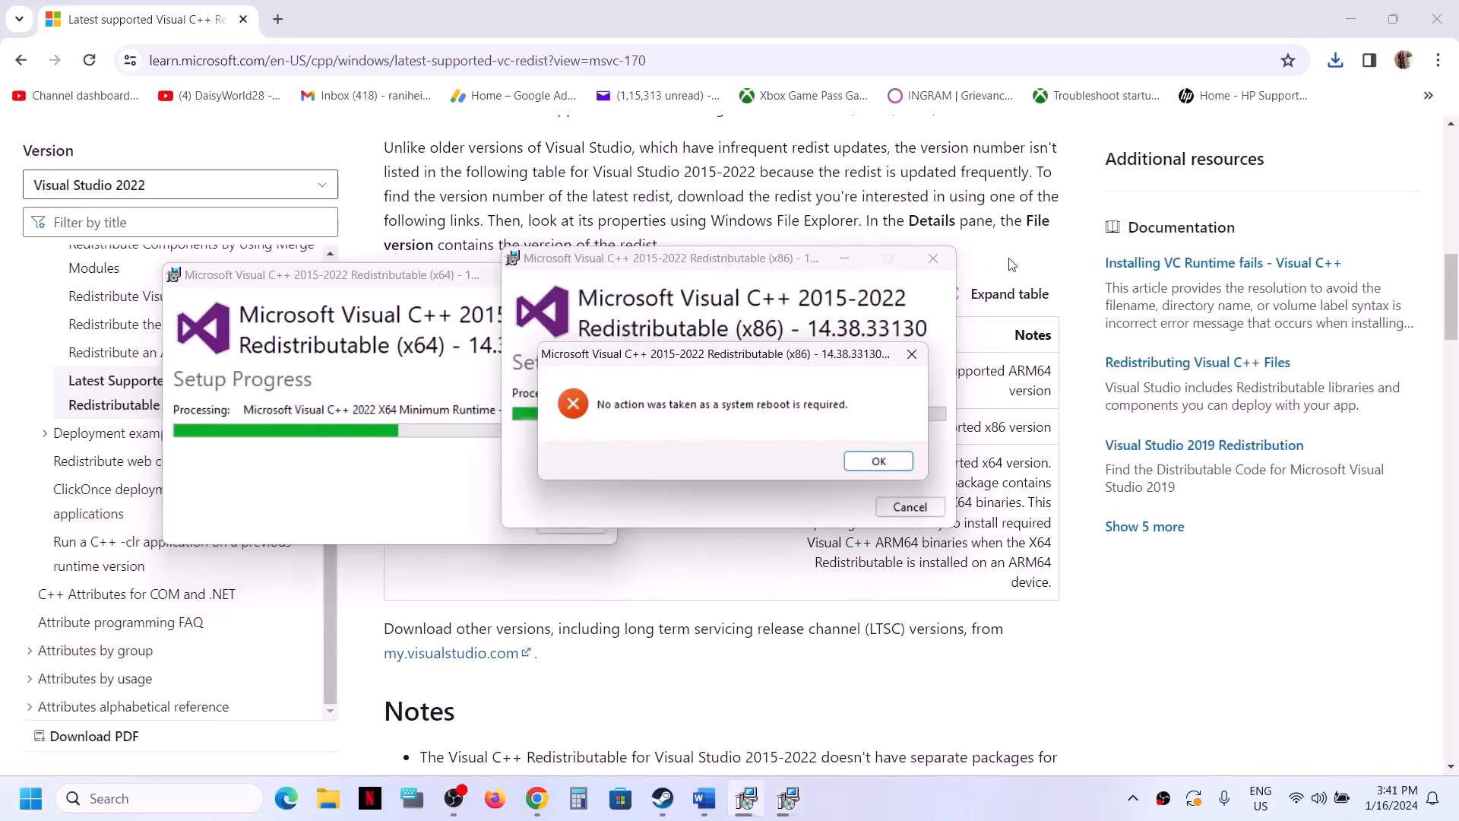
{"action": "left_click", "coordinate": [879, 461]}
{"action": "left_click_drag", "start_coordinate": [726, 259], "coordinate": [950, 285]}
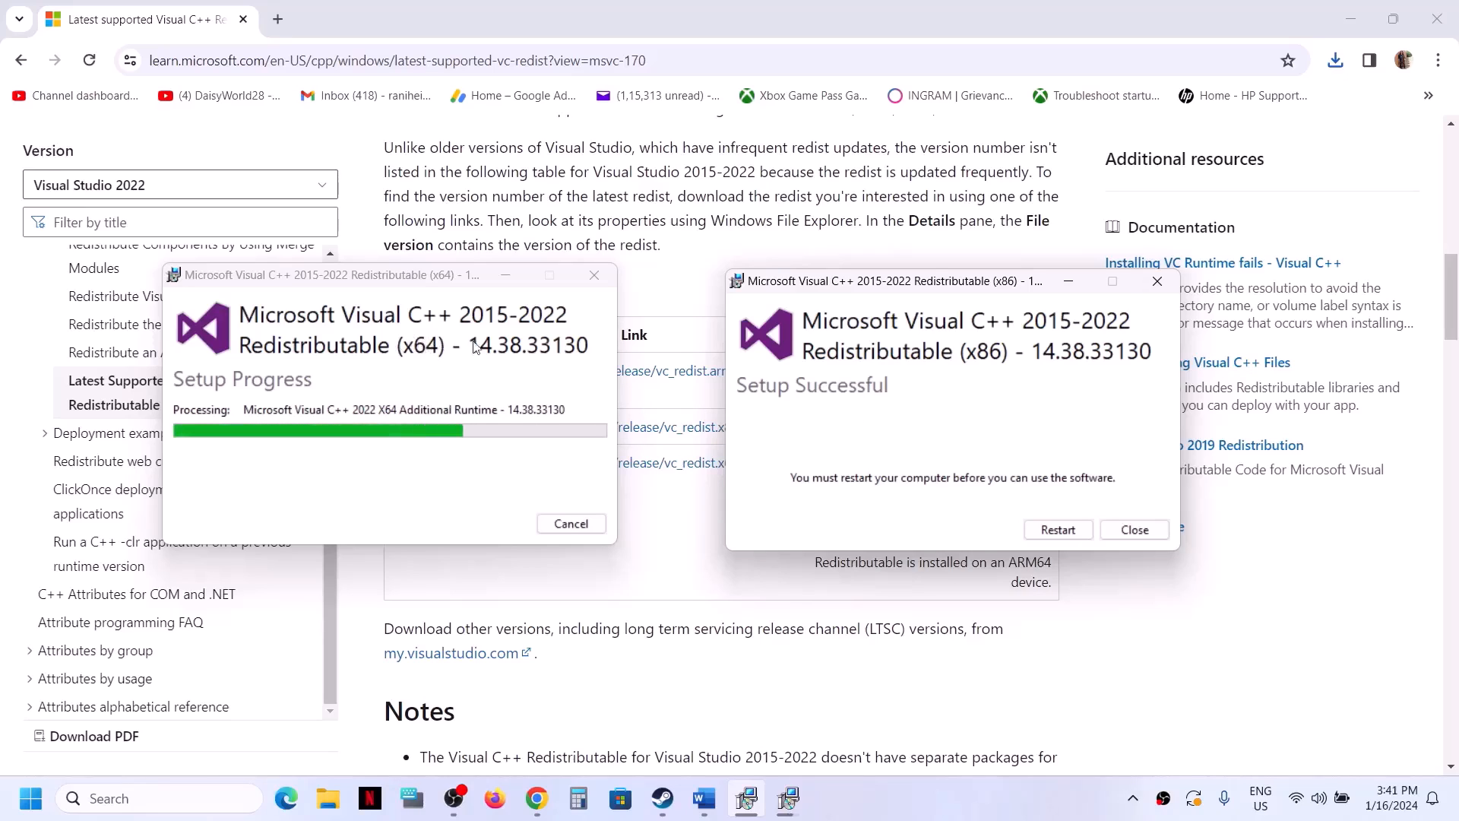
{"action": "left_click", "coordinate": [878, 461]}
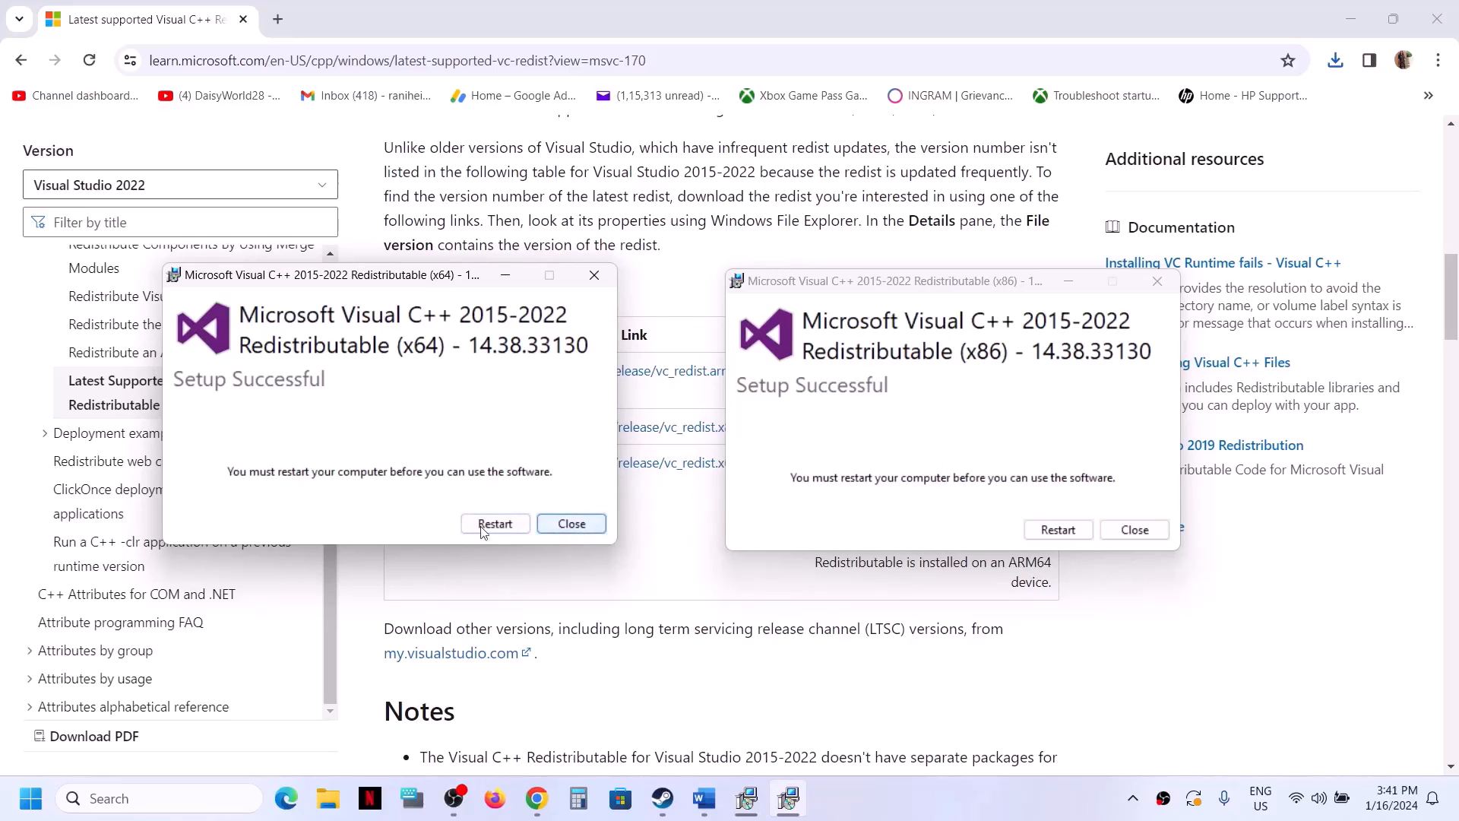
{"action": "left_click", "coordinate": [571, 524]}
{"action": "left_click", "coordinate": [1134, 530]}
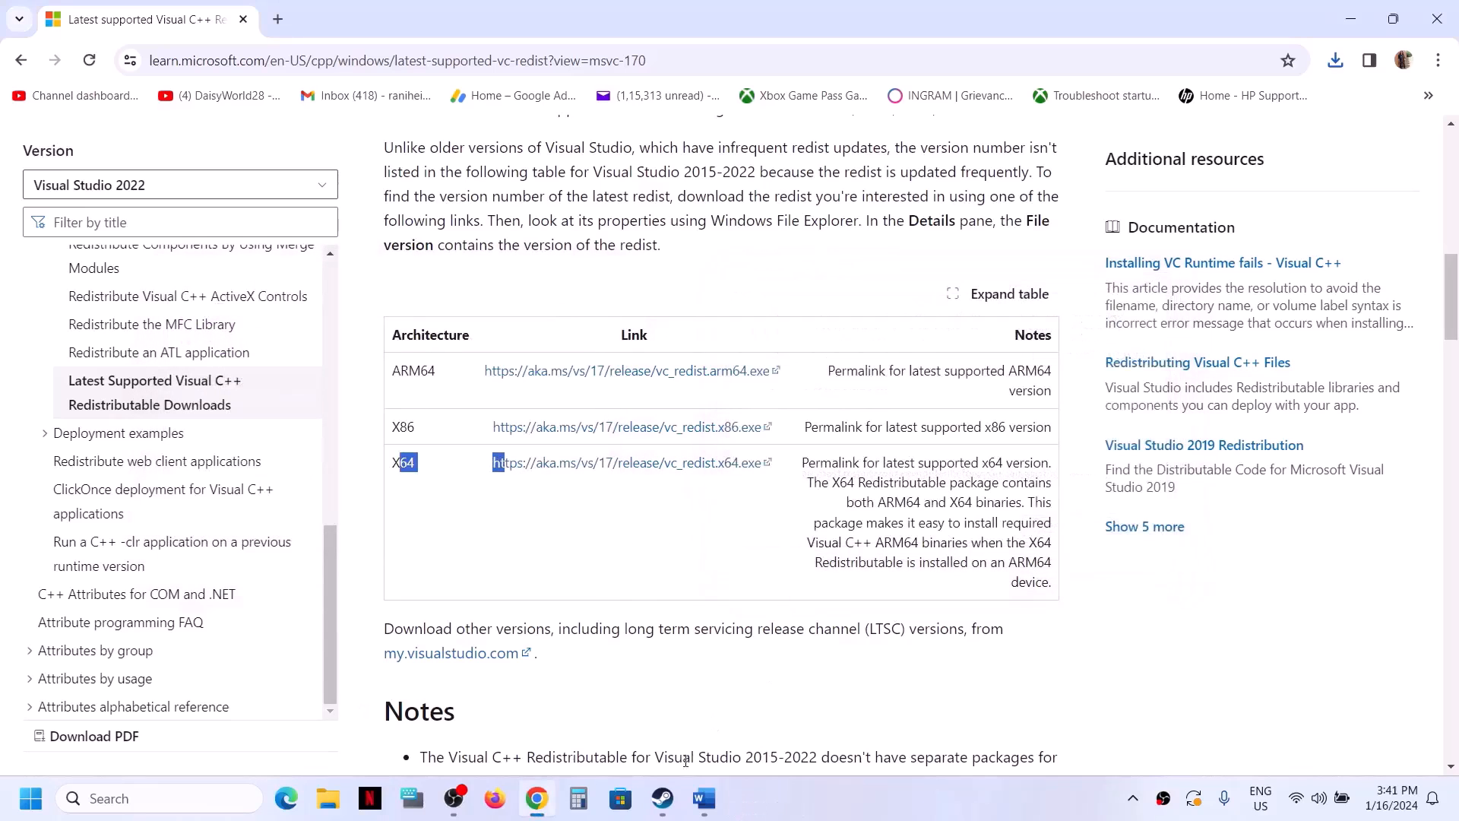
- Switch to the Tekken 8 Word document and read the Step 7 instruction to verify the game files
{"action": "left_click", "coordinate": [663, 799]}
{"action": "left_click", "coordinate": [704, 798]}
{"action": "scroll", "coordinate": [616, 433], "scroll_direction": "down", "scroll_amount": 3}
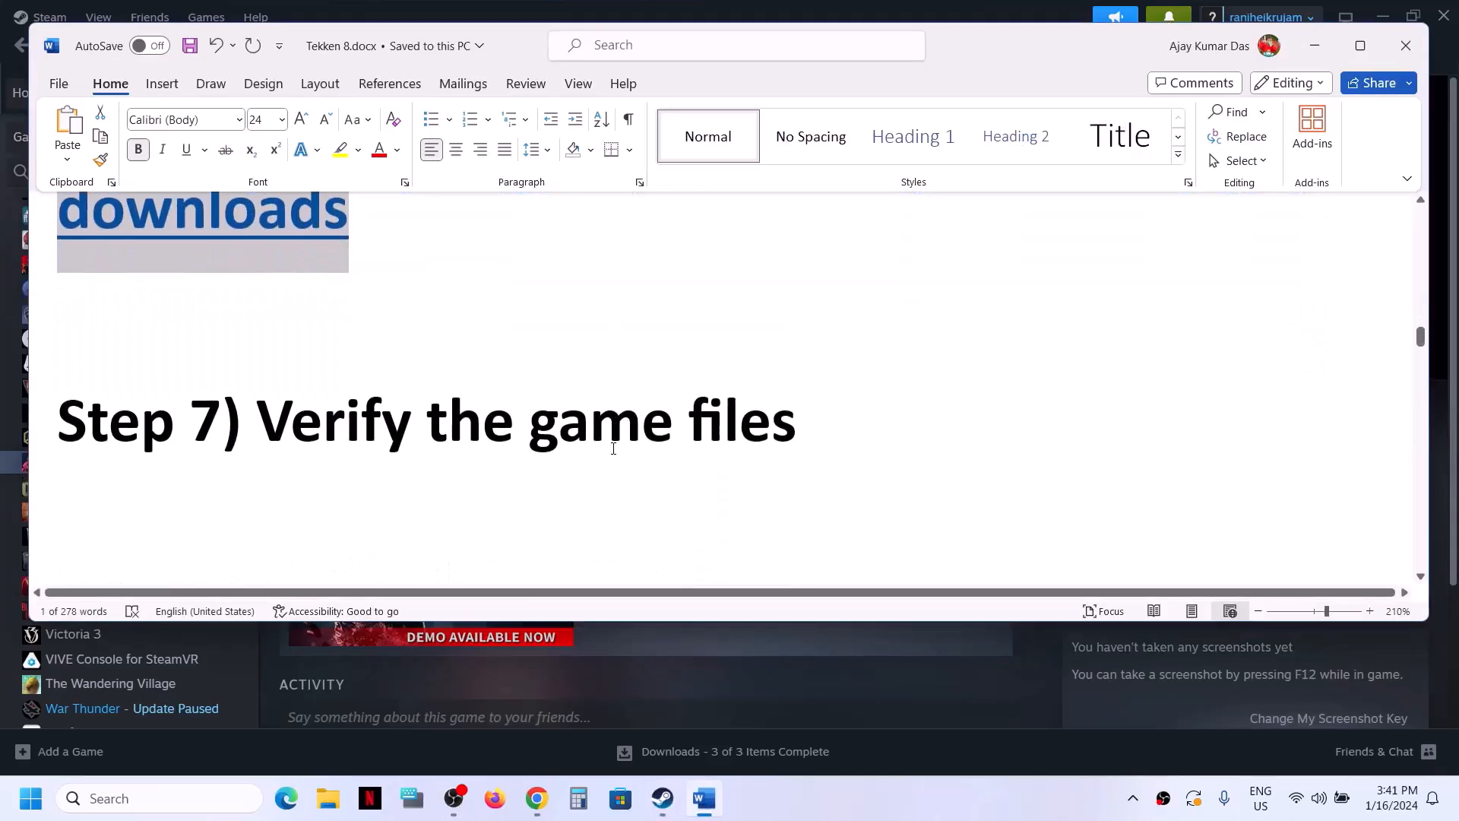
{"action": "left_click_drag", "start_coordinate": [267, 430], "coordinate": [797, 431]}
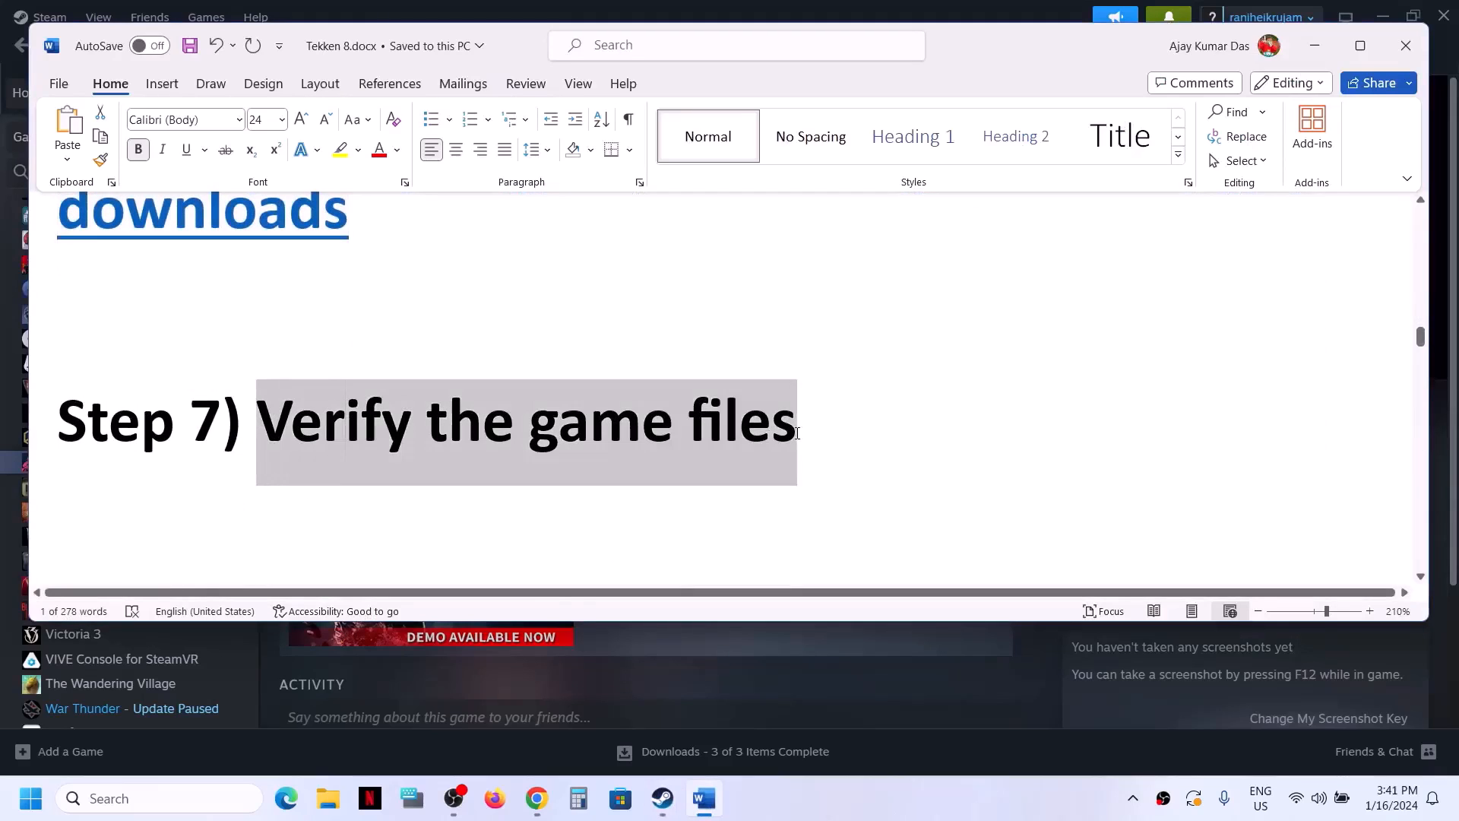
- In Steam, view the Verify integrity of demo files option in the Installed Files properties of TEKKEN 8 - DEMO, and close the properties
{"action": "left_click", "coordinate": [1315, 46]}
{"action": "right_click", "coordinate": [114, 461]}
{"action": "left_click", "coordinate": [179, 606]}
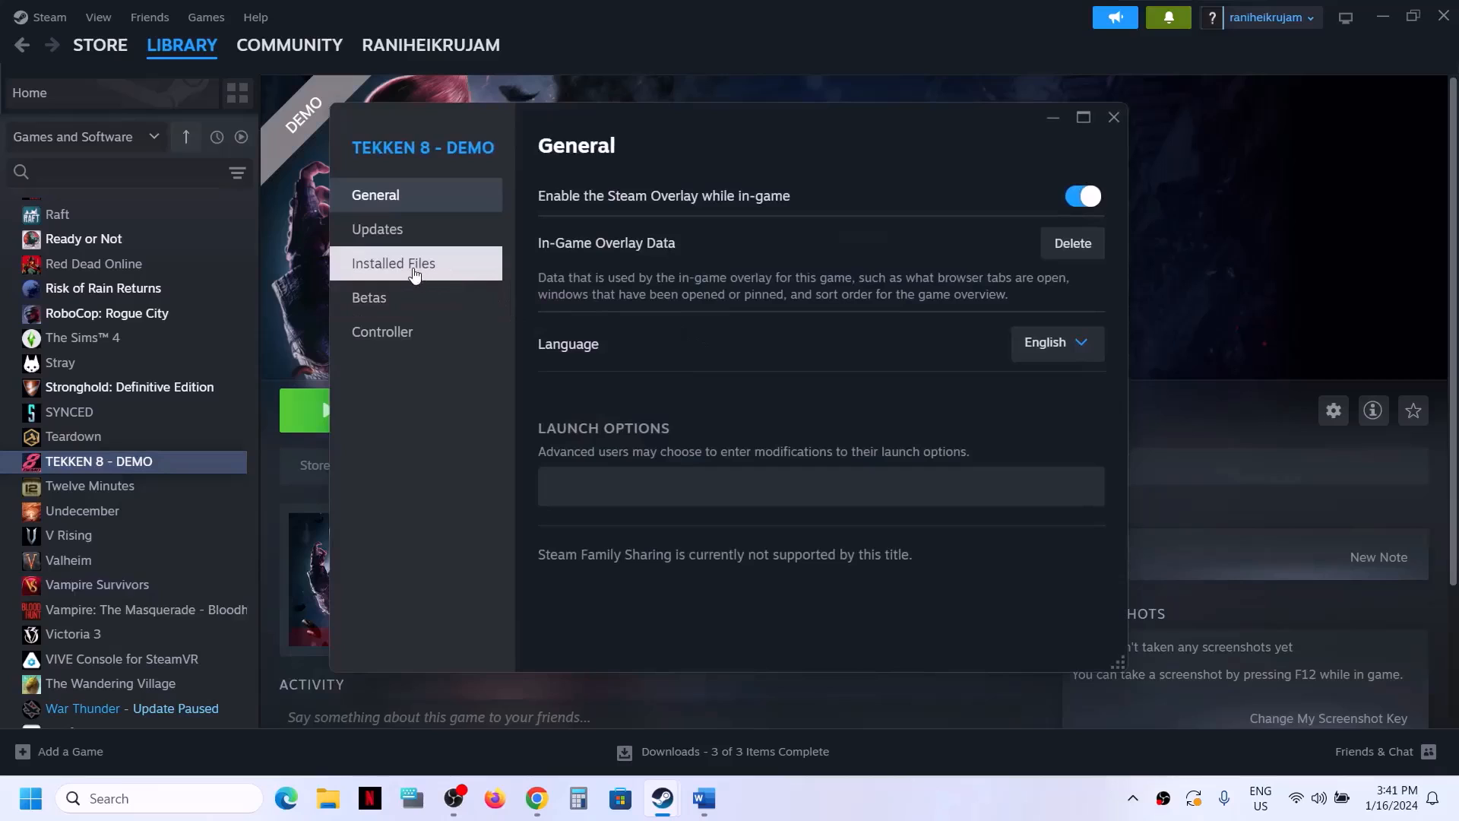
{"action": "left_click", "coordinate": [416, 272]}
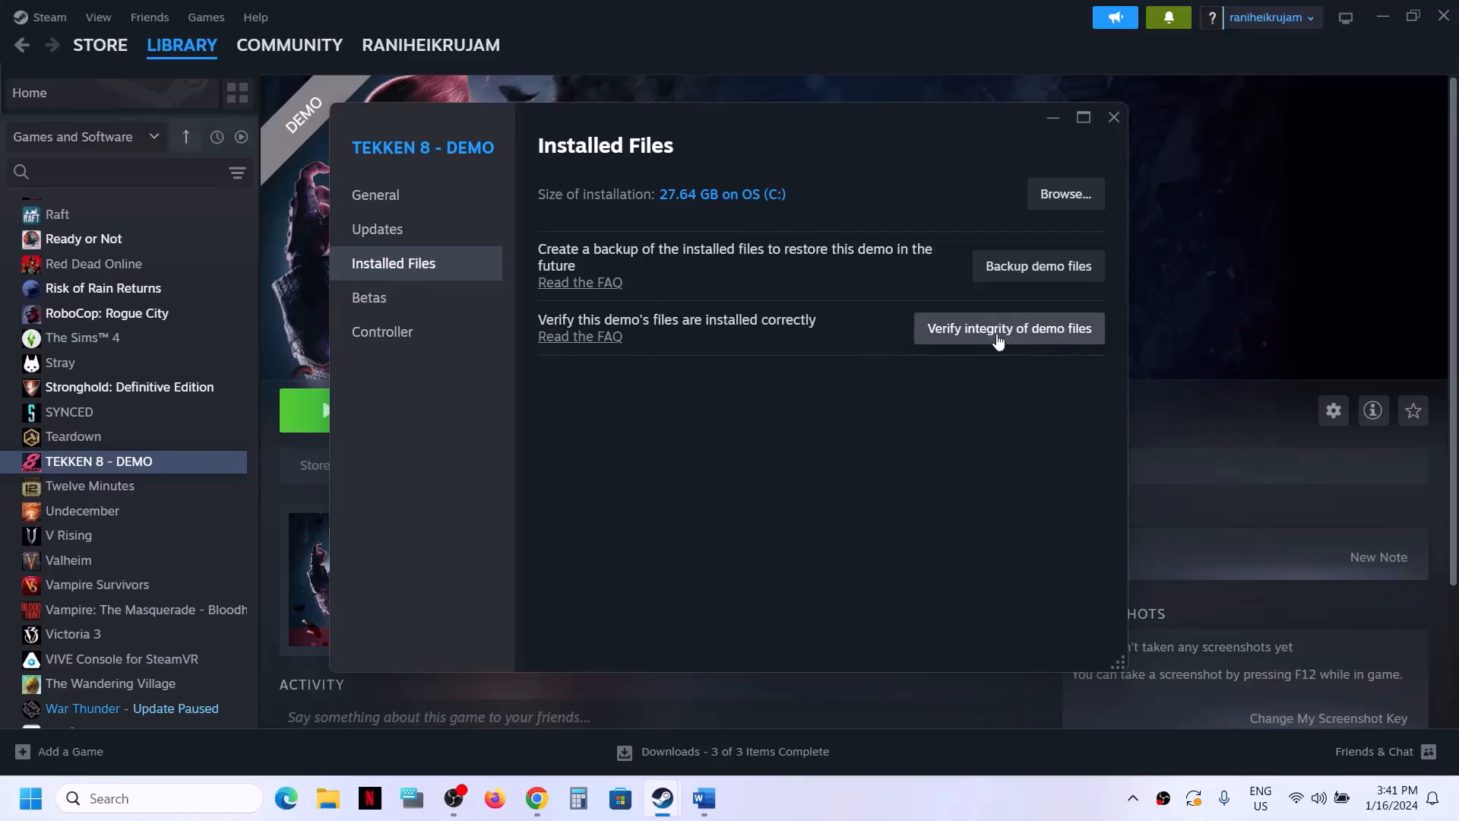
{"action": "left_click", "coordinate": [1112, 120]}
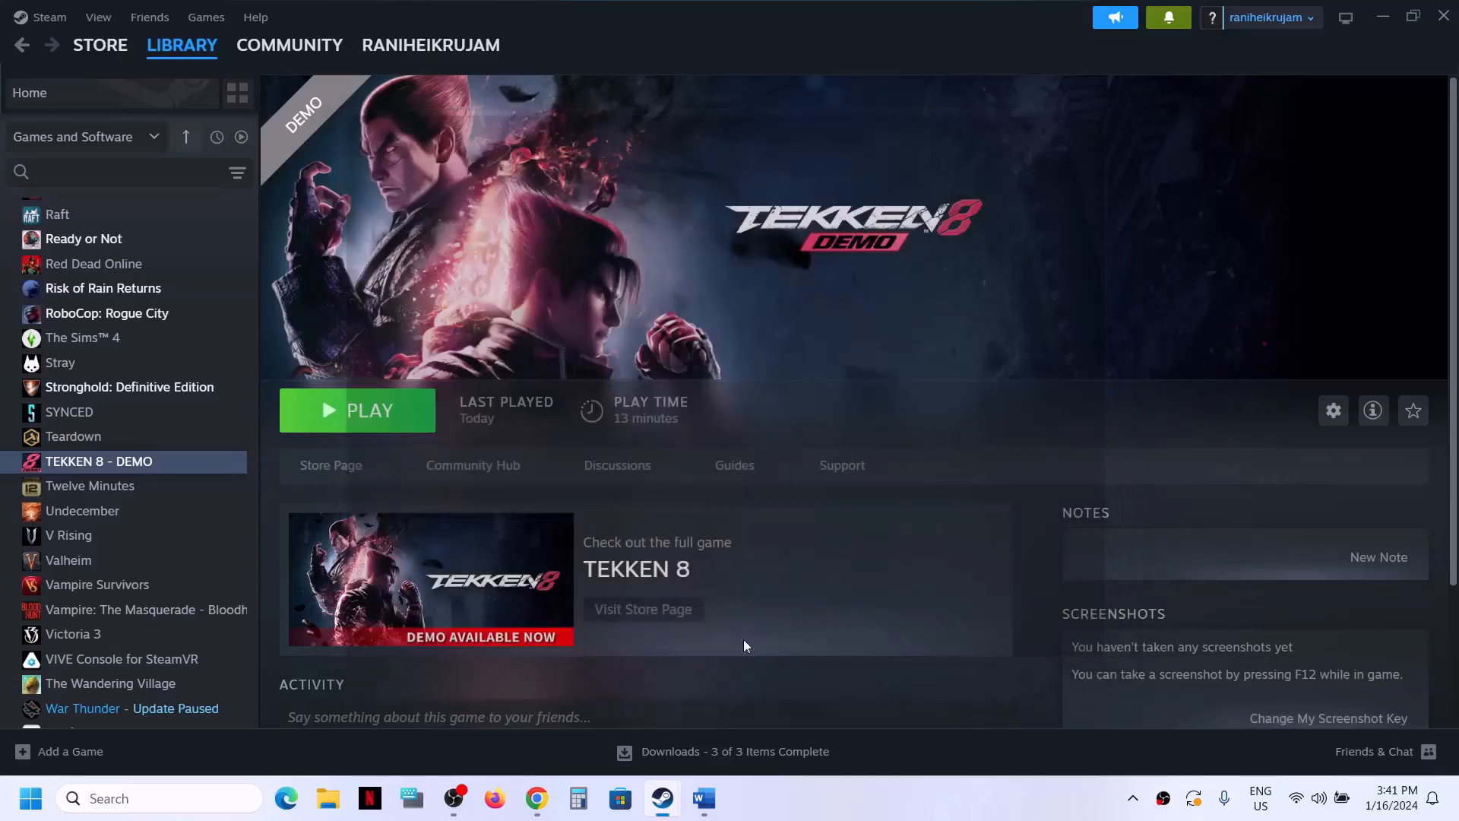
- Return to the Word document and read Step 8 on clean graphics driver installation, including the NVIDIA and AMD links
{"action": "left_click", "coordinate": [704, 798]}
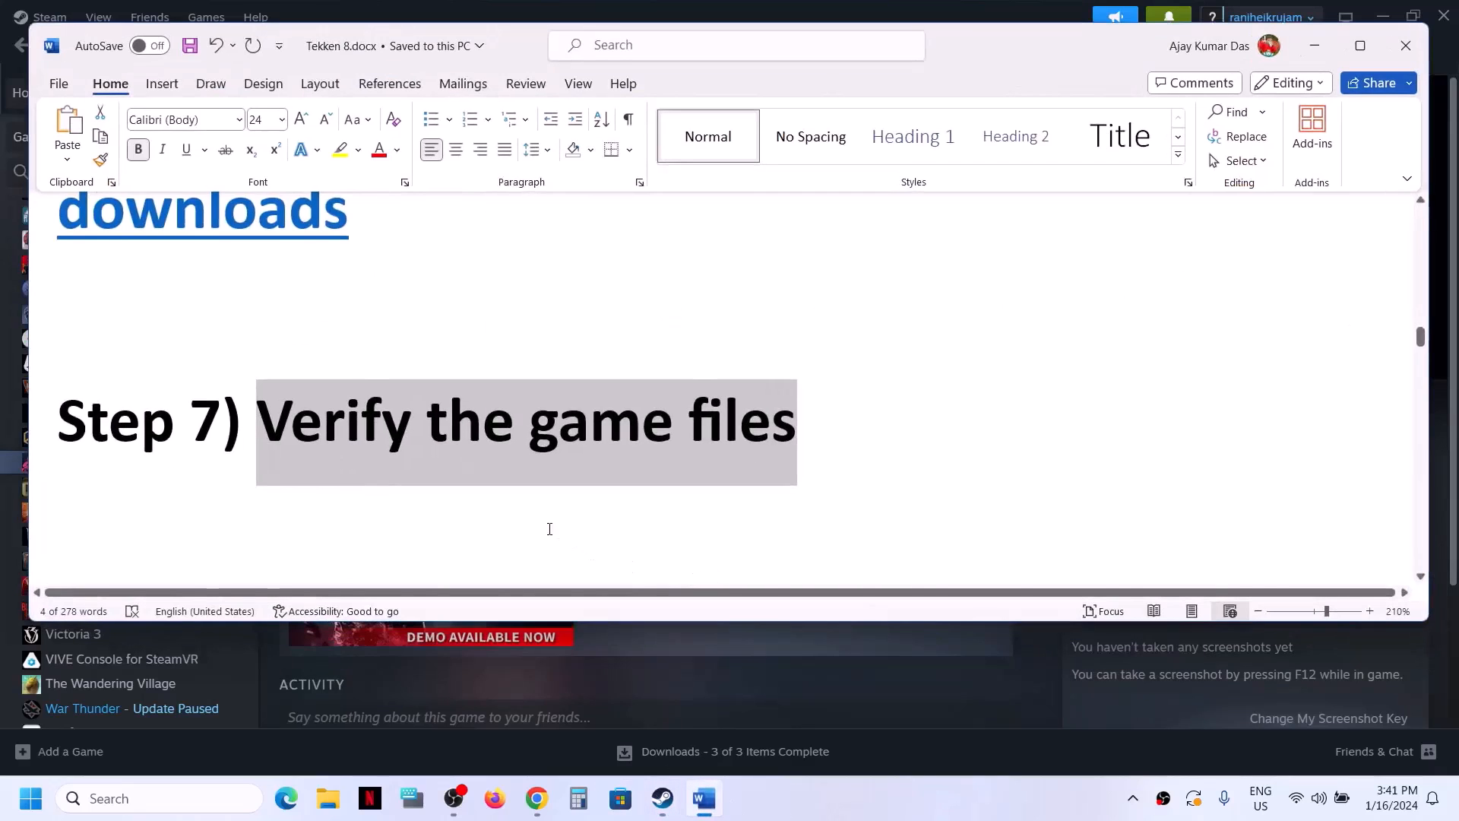
{"action": "scroll", "coordinate": [547, 524], "scroll_direction": "down", "scroll_amount": 4}
{"action": "scroll", "coordinate": [550, 529], "scroll_direction": "down", "scroll_amount": 1}
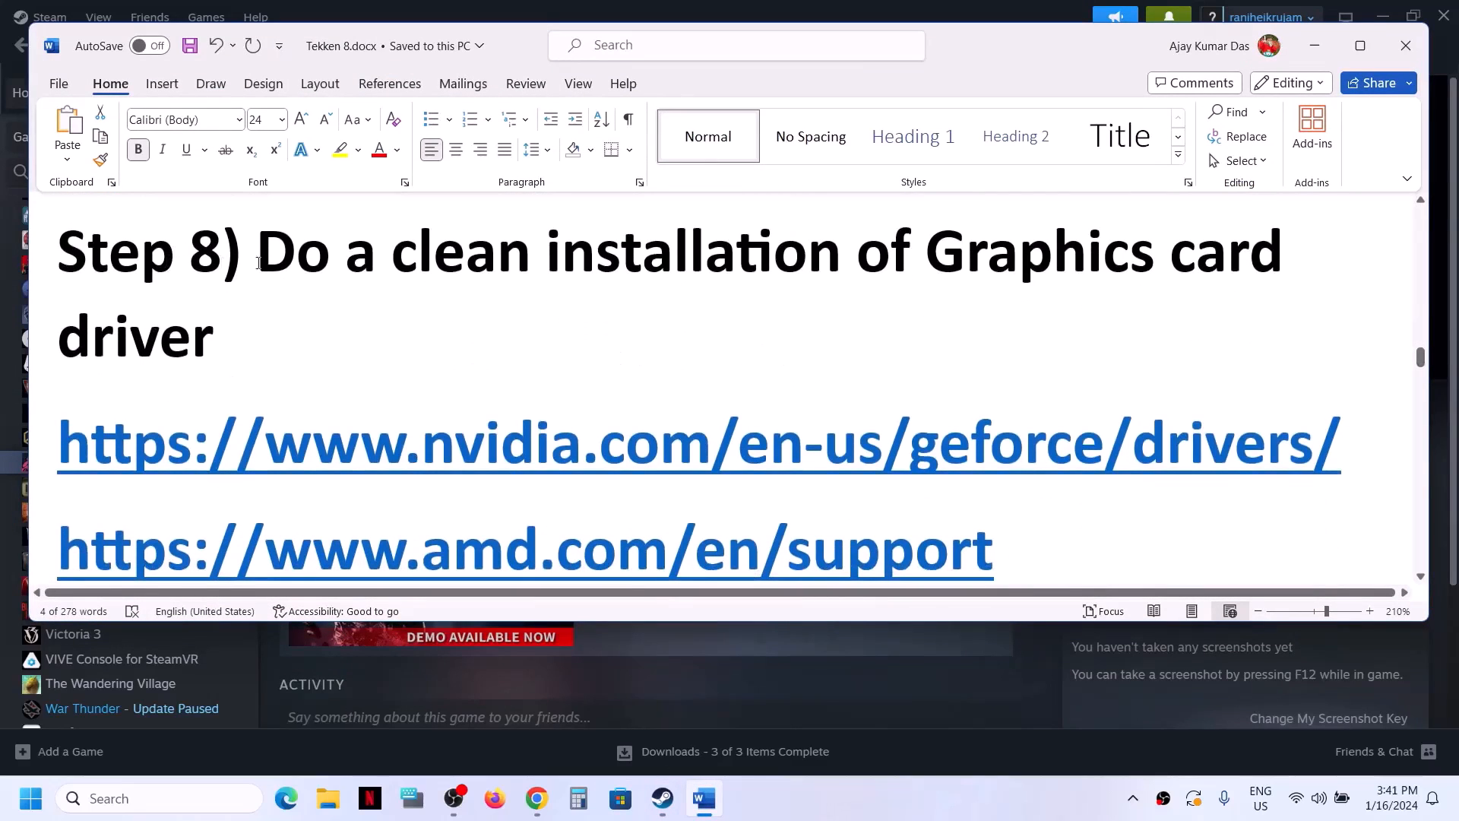
{"action": "left_click_drag", "start_coordinate": [270, 256], "coordinate": [427, 286]}
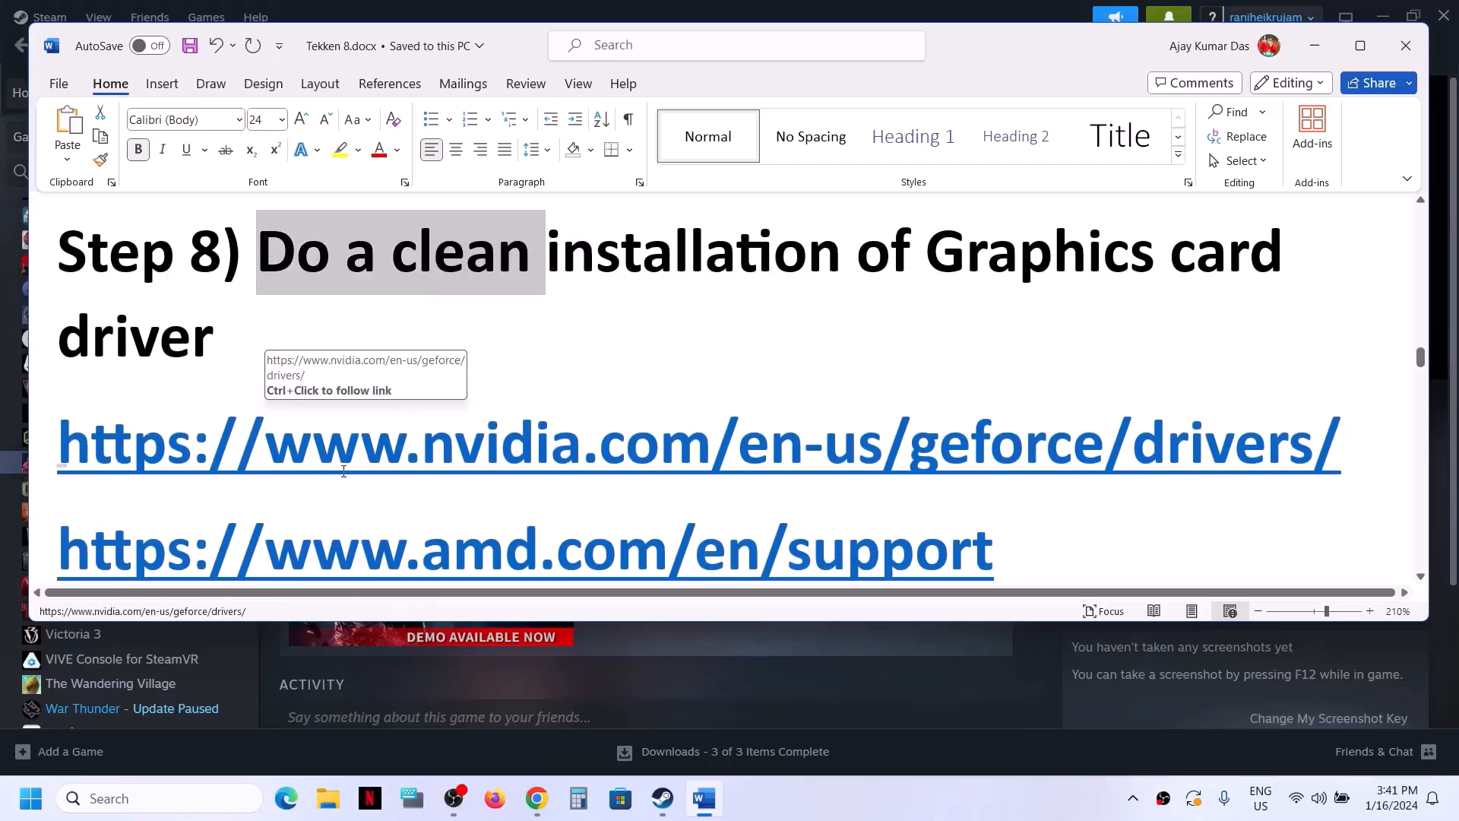
{"action": "scroll", "coordinate": [344, 471], "scroll_direction": "down", "scroll_amount": 1}
{"action": "left_click_drag", "start_coordinate": [314, 348], "coordinate": [737, 354]}
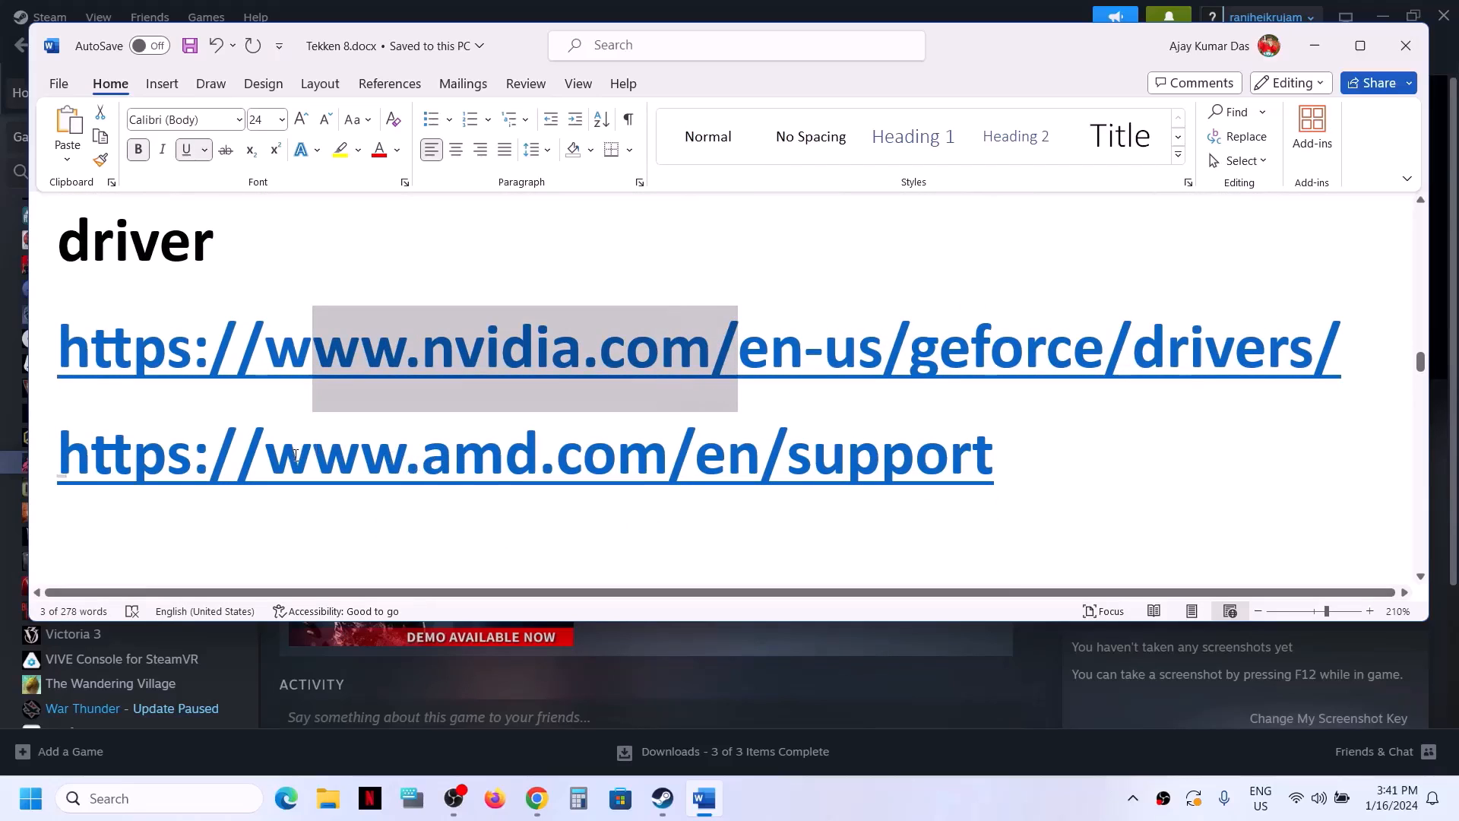
{"action": "left_click_drag", "start_coordinate": [295, 454], "coordinate": [724, 456]}
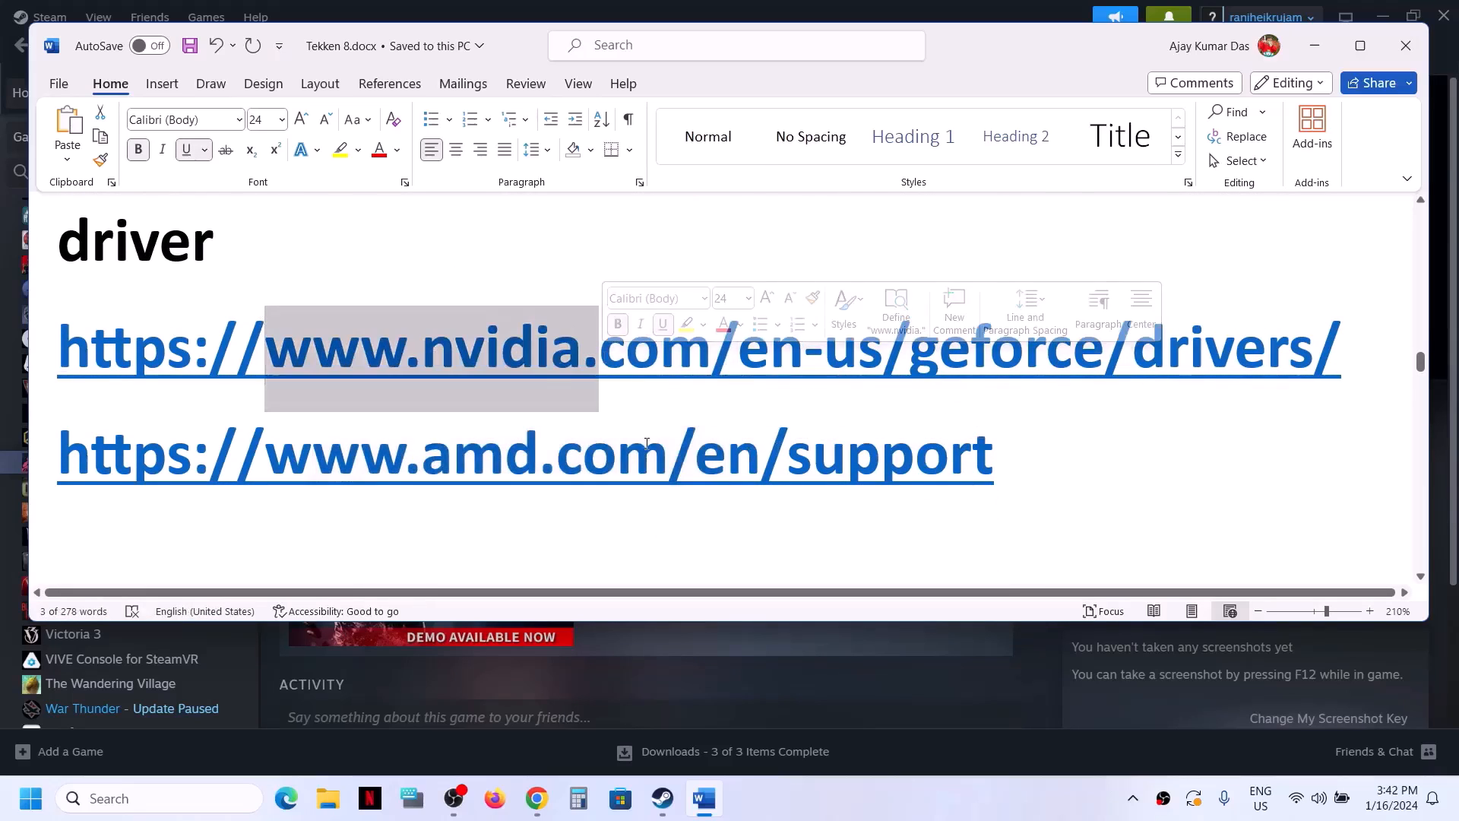
{"action": "scroll", "coordinate": [684, 380], "scroll_direction": "up", "scroll_amount": 1}
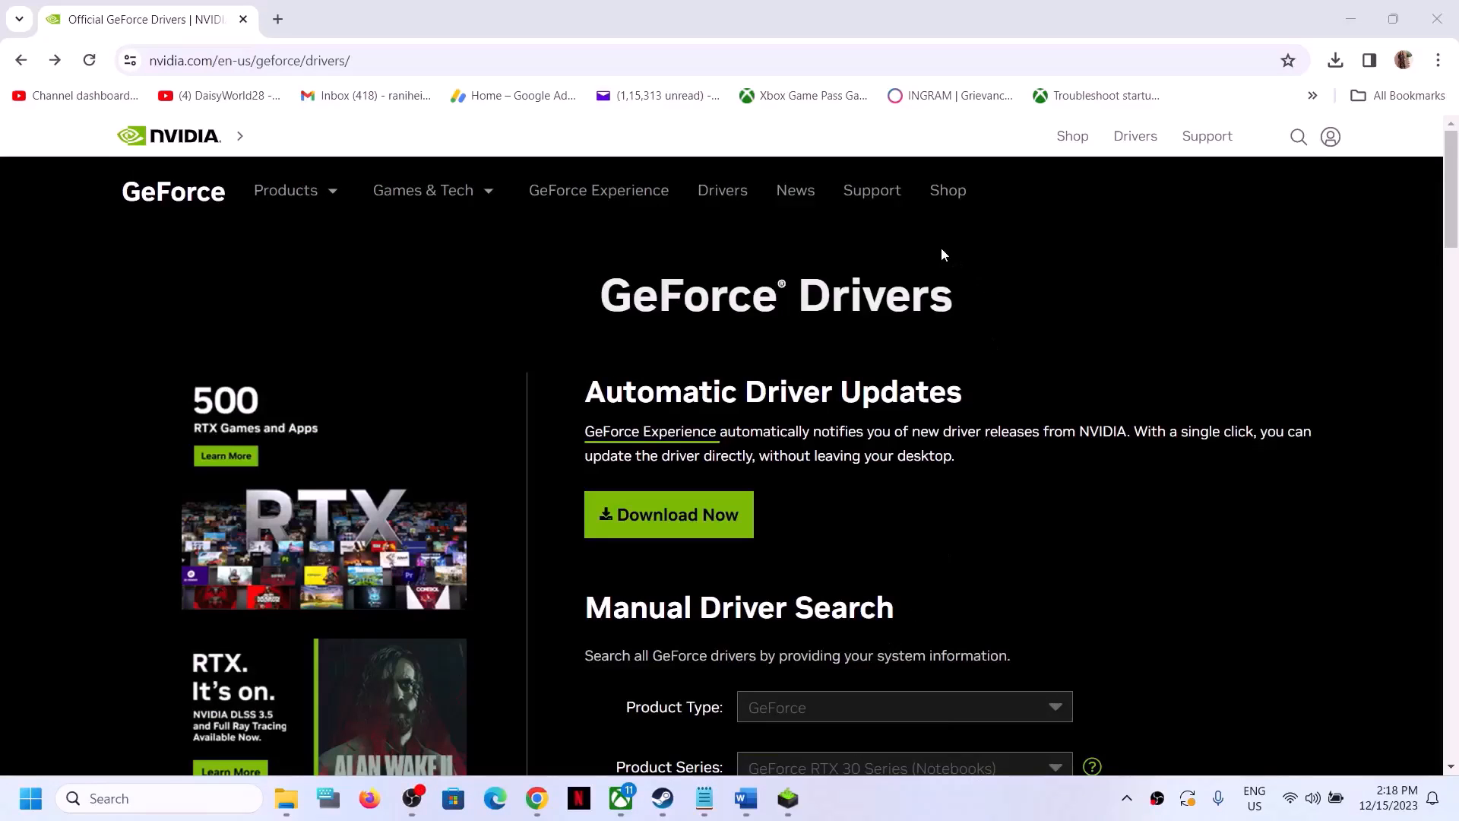
- Search the GeForce drivers page for product type GeForce, GeForce RTX 30 Series (Notebooks), GeForce RTX 3050 Laptop GPU, and Windows 11
{"action": "scroll", "coordinate": [856, 494], "scroll_direction": "down", "scroll_amount": 5}
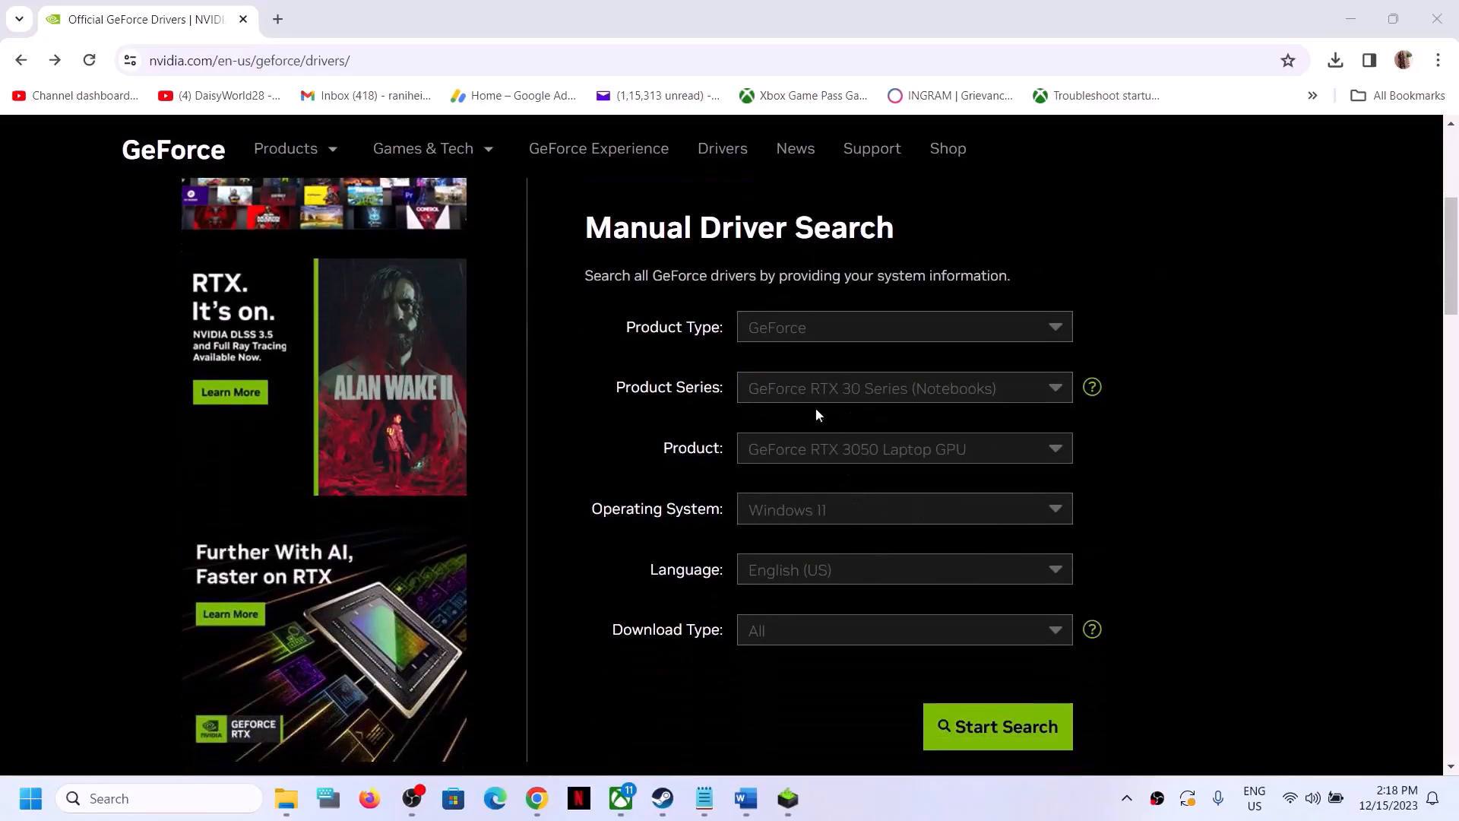
{"action": "left_click", "coordinate": [804, 328]}
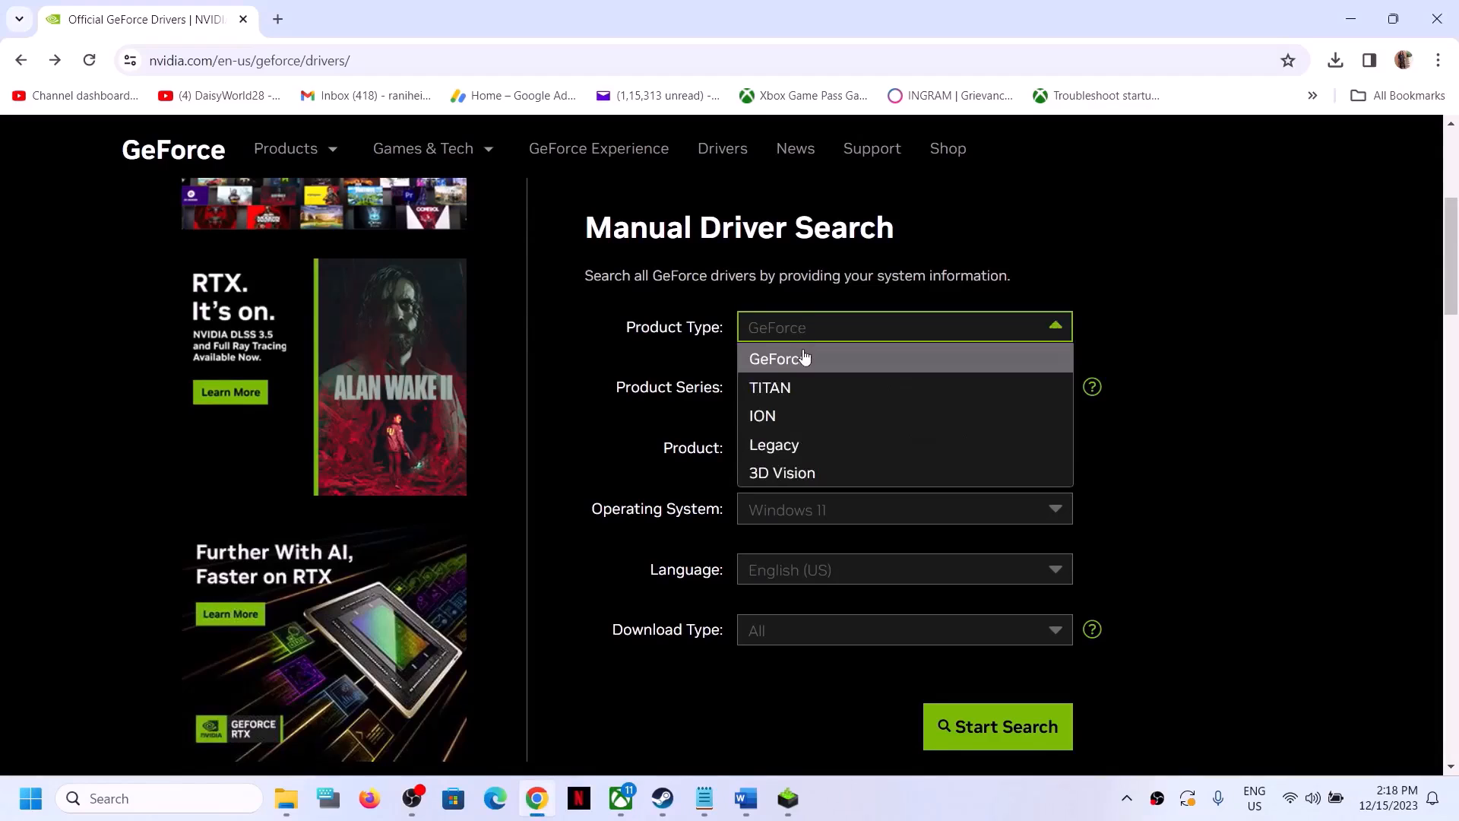
{"action": "left_click", "coordinate": [795, 365]}
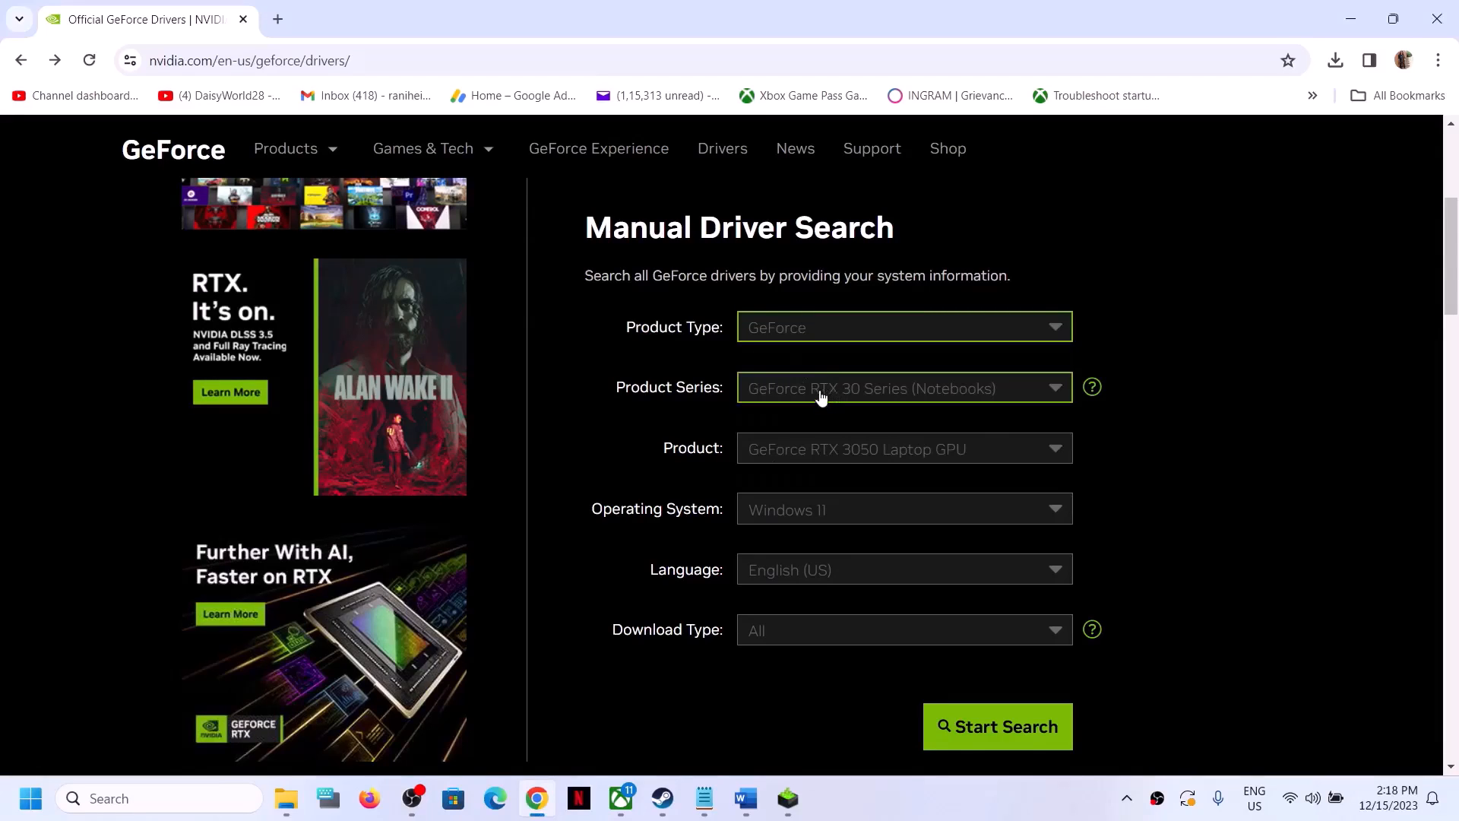
{"action": "left_click", "coordinate": [821, 395]}
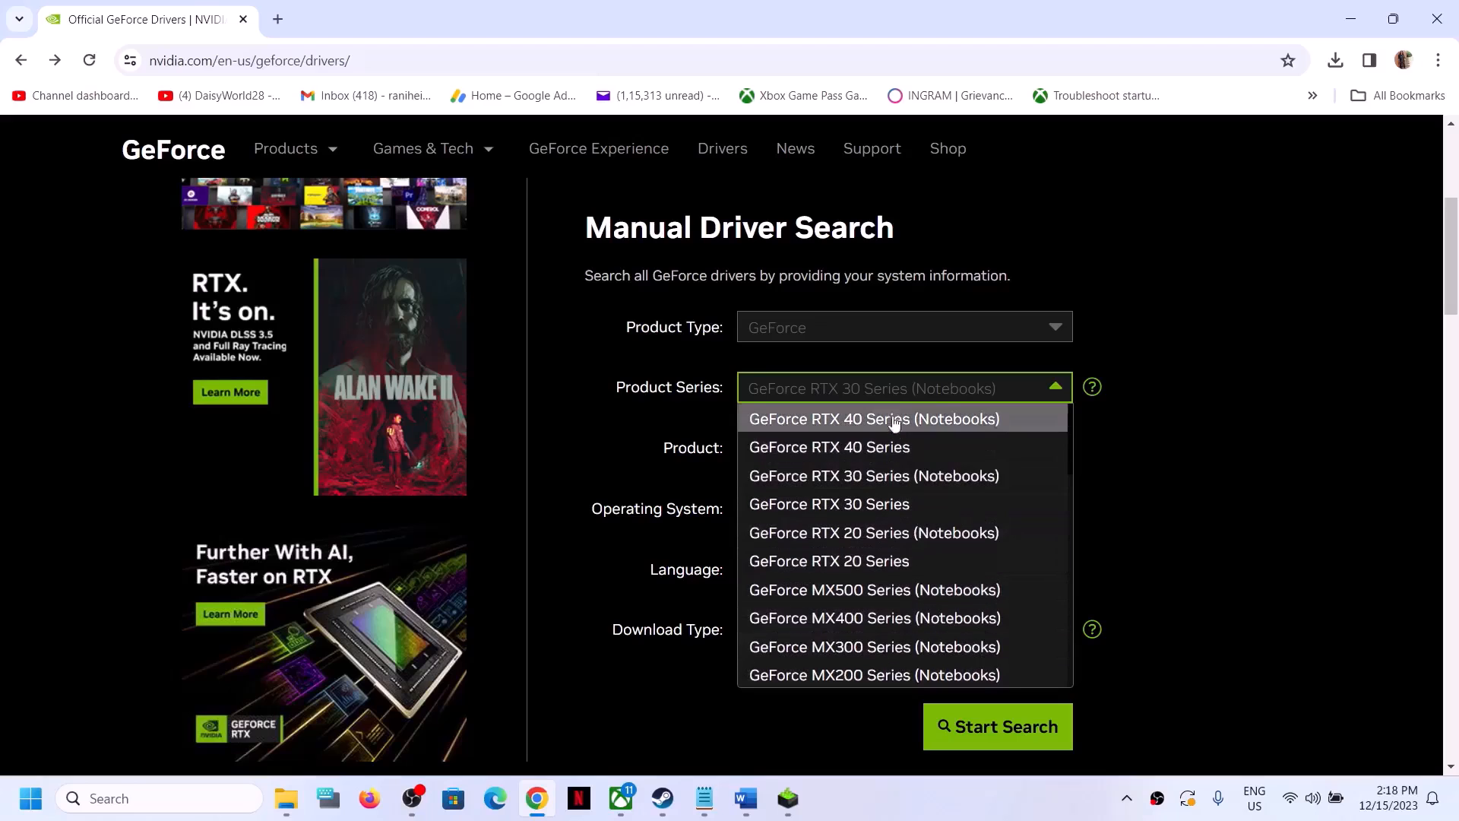
{"action": "left_click", "coordinate": [868, 480]}
{"action": "left_click", "coordinate": [837, 458]}
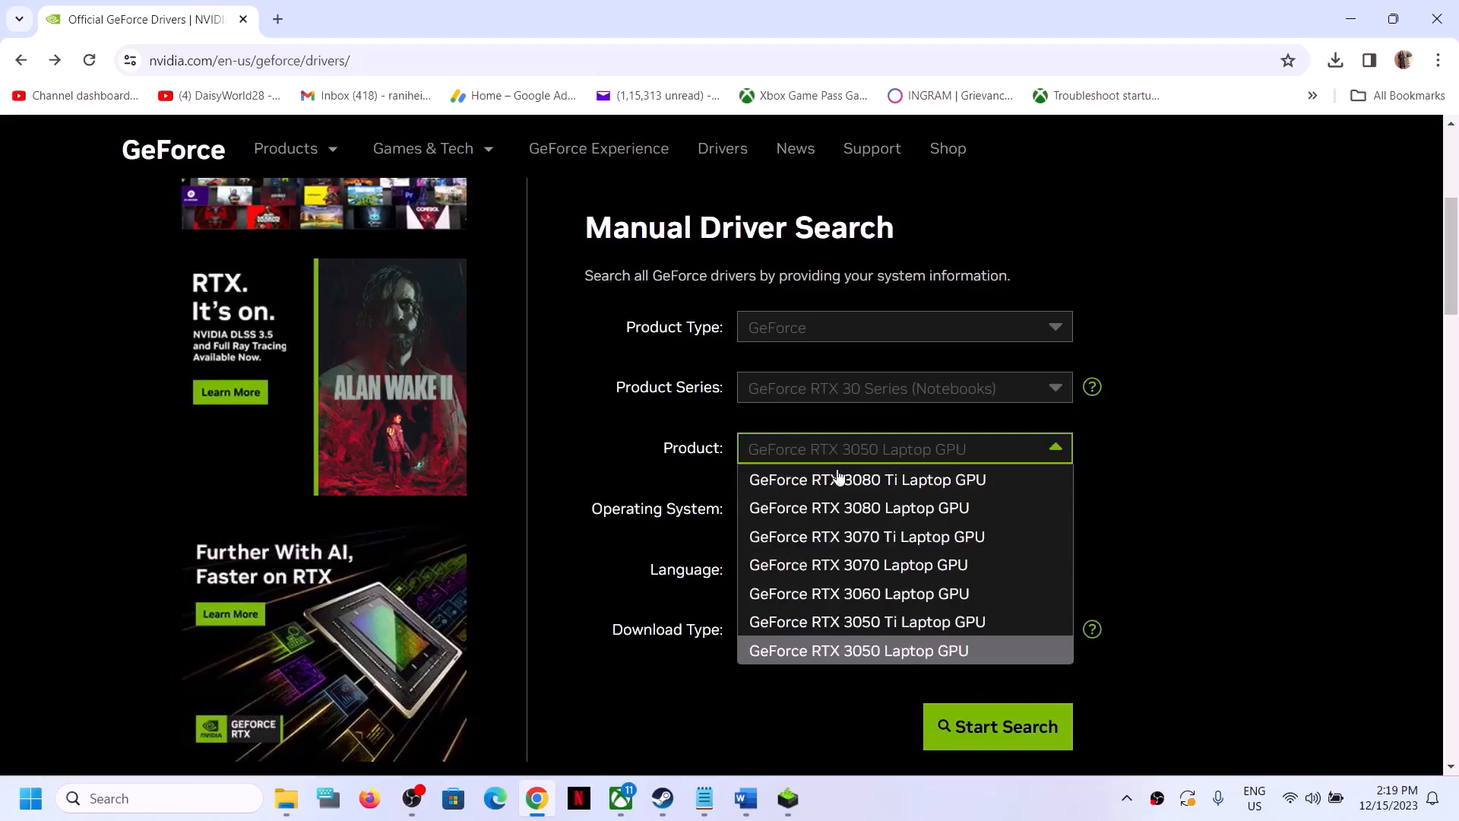
{"action": "left_click", "coordinate": [884, 653]}
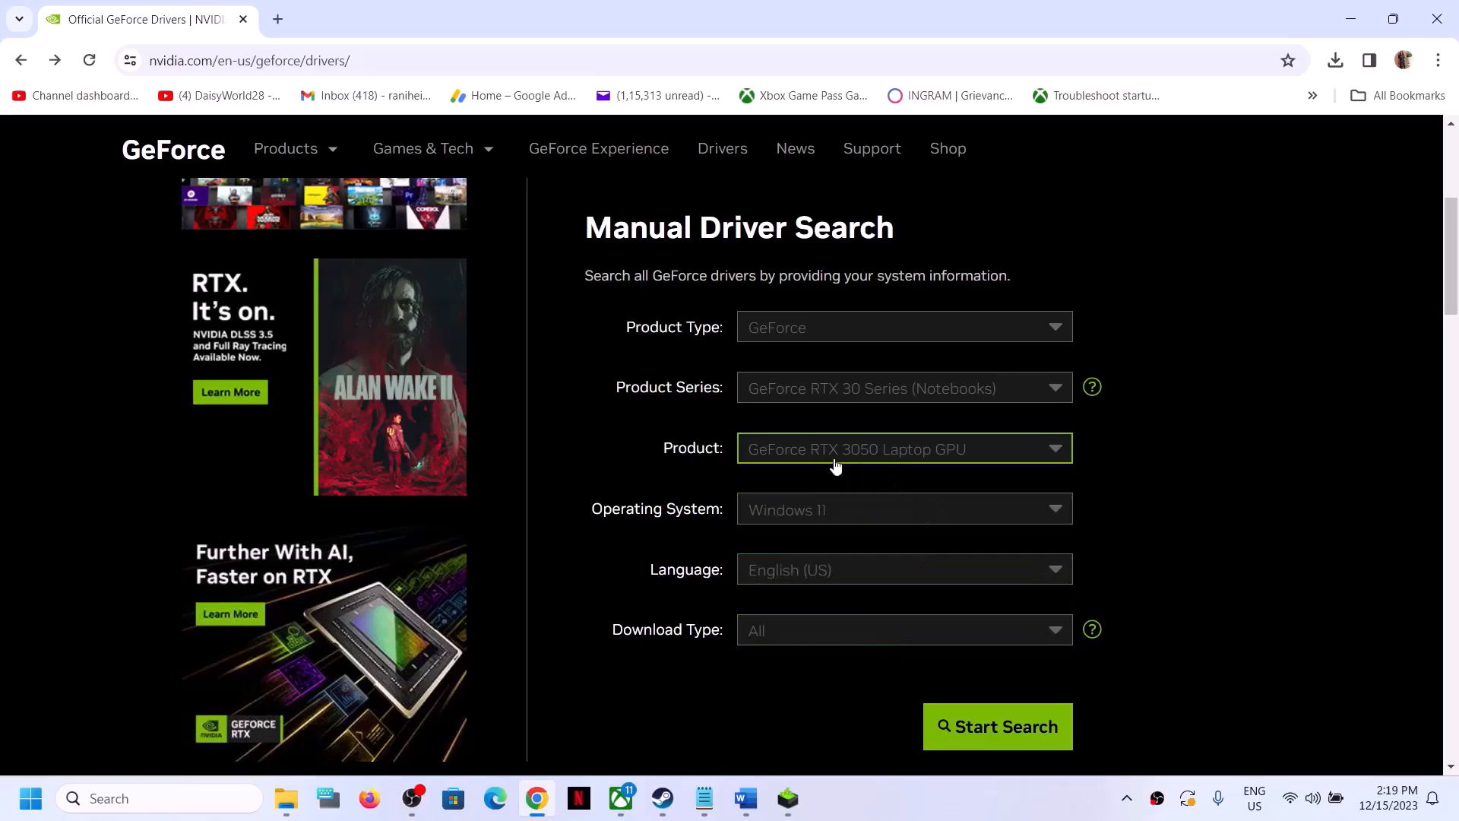
{"action": "left_click", "coordinate": [846, 517]}
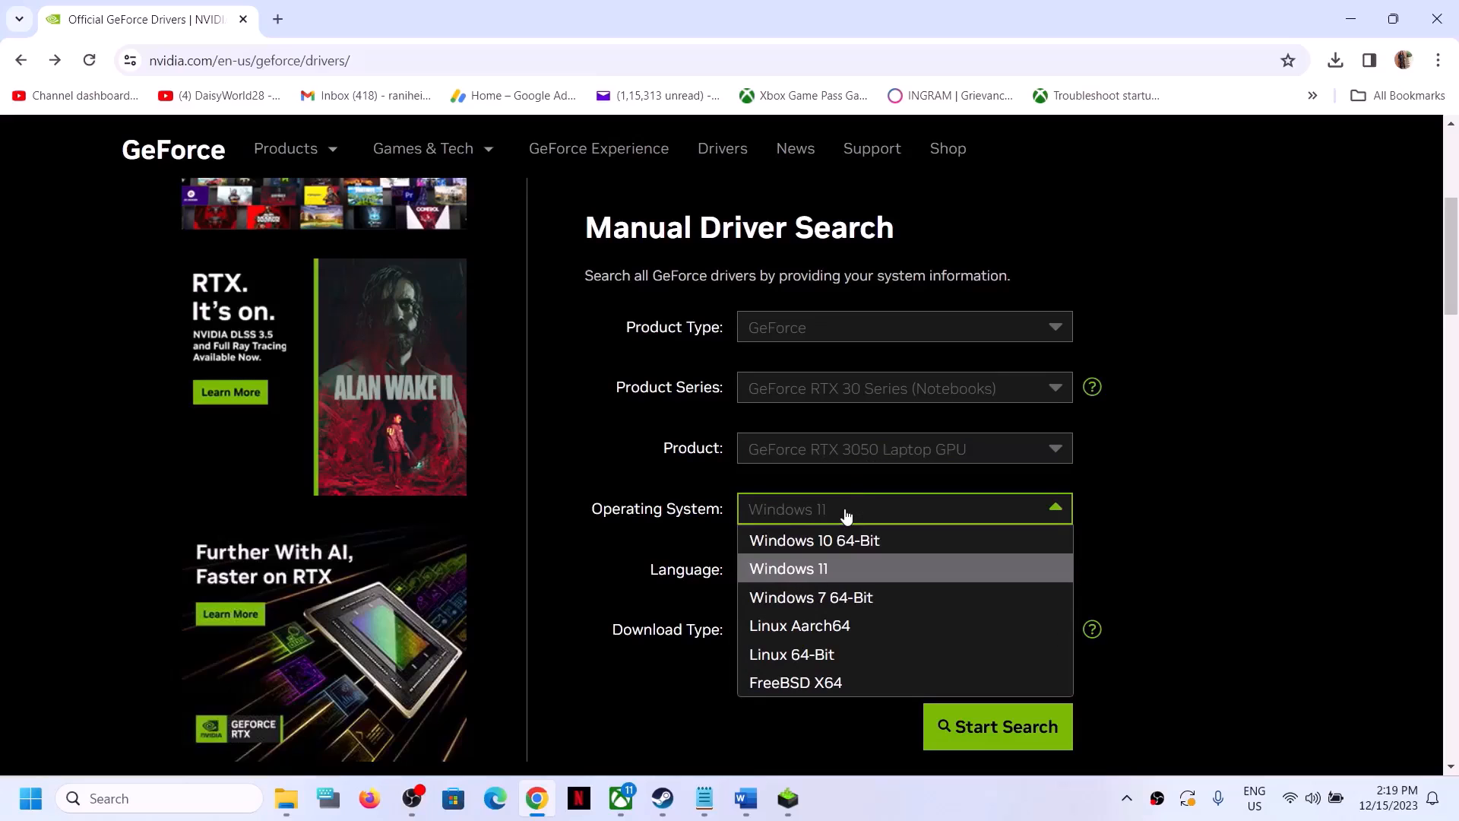
{"action": "left_click", "coordinate": [842, 572]}
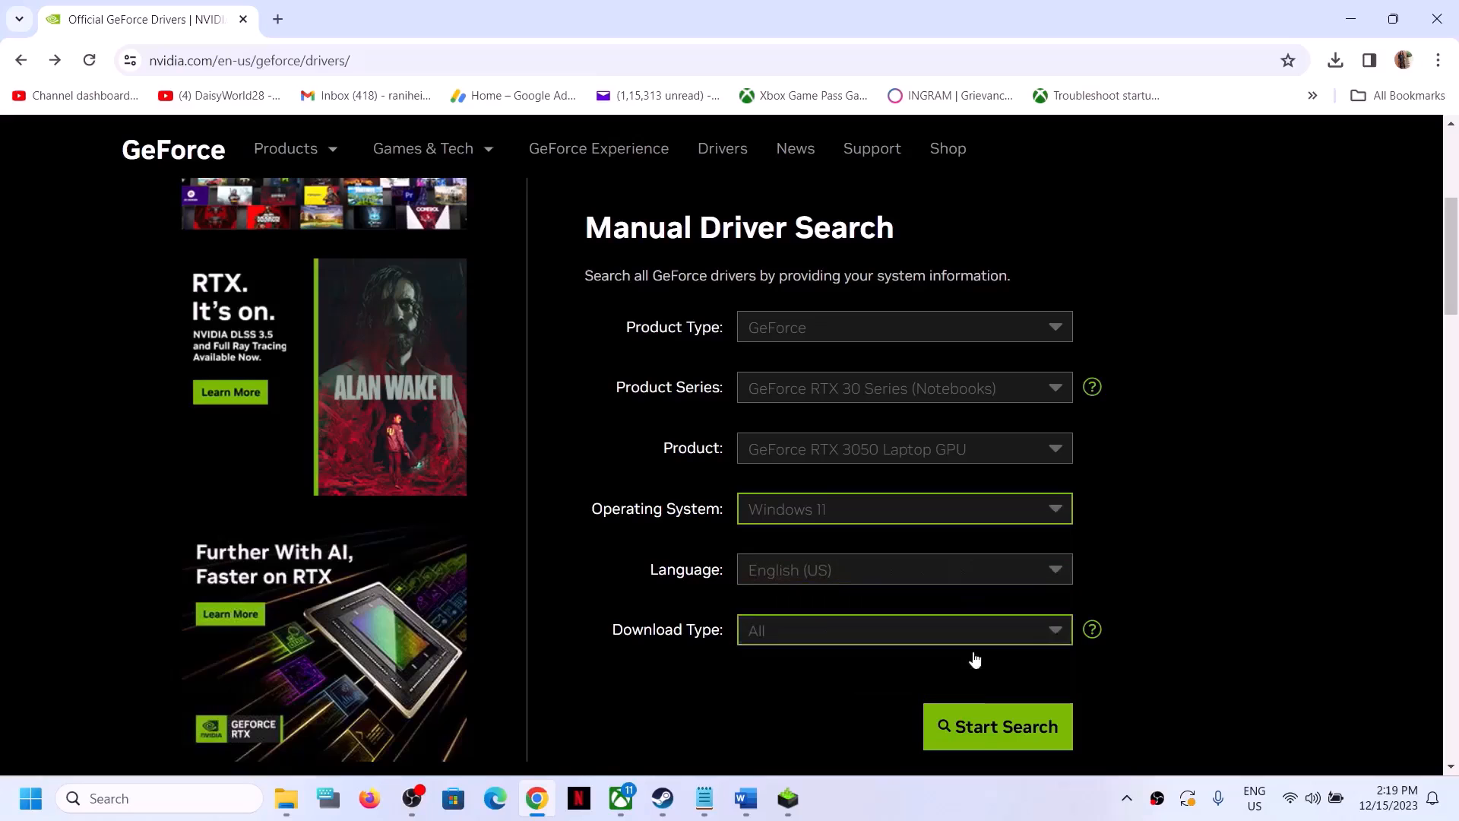
{"action": "left_click", "coordinate": [991, 731]}
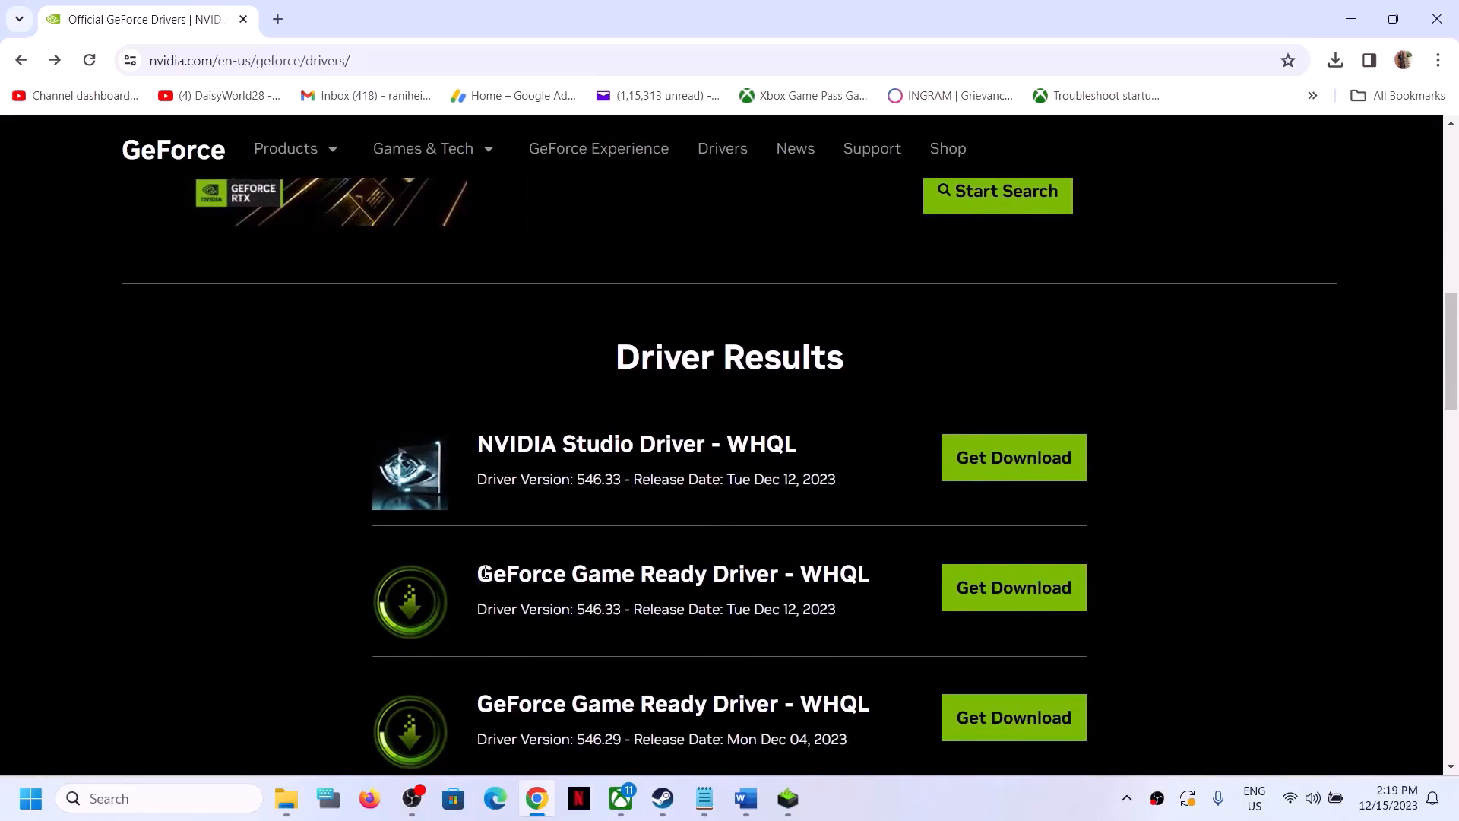
- Download the GeForce Game Ready Driver version 546.33 from the driver results and check its progress in the recent downloads
{"action": "left_click_drag", "start_coordinate": [484, 572], "coordinate": [719, 576]}
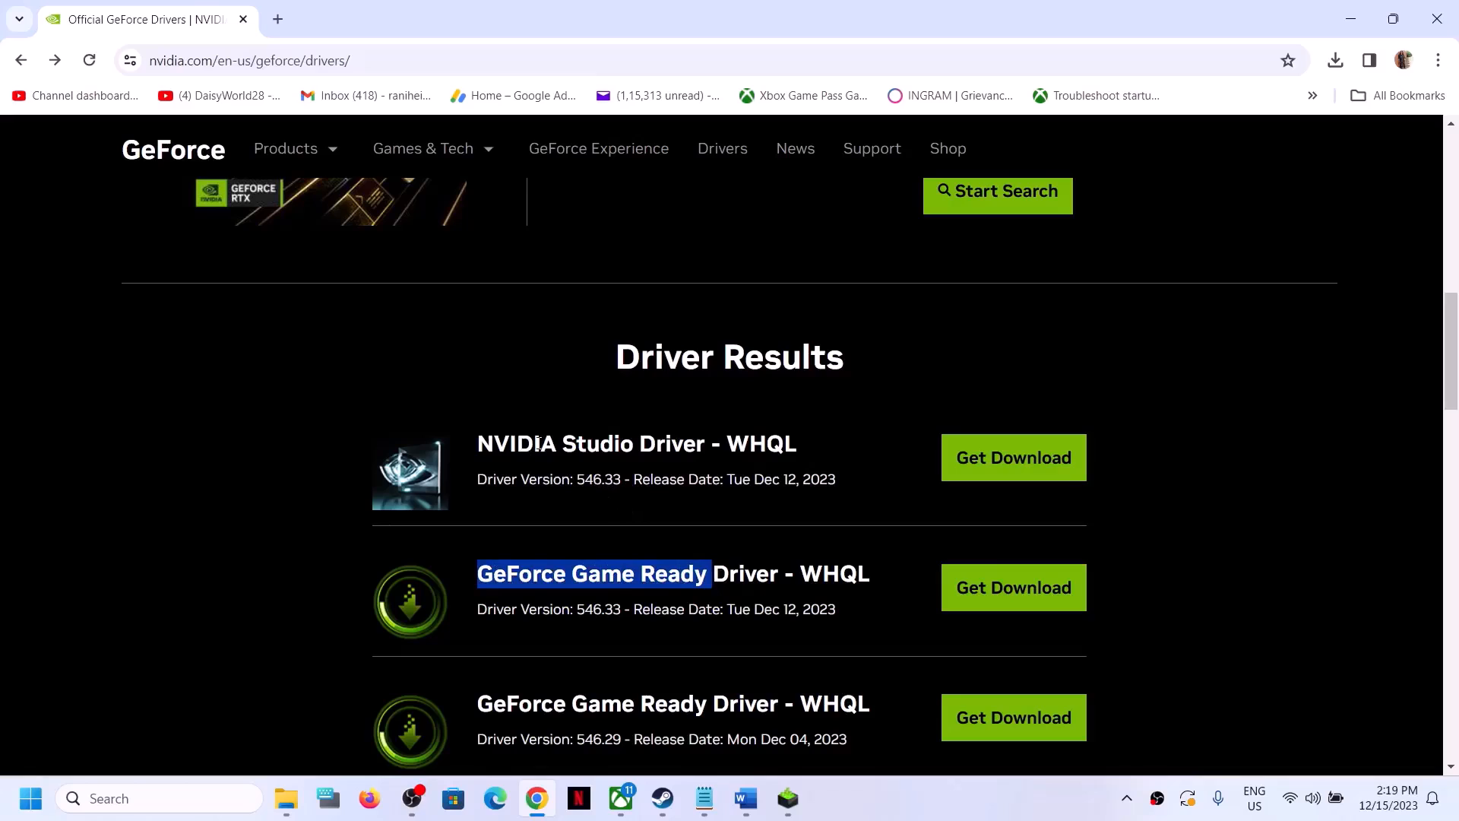
{"action": "left_click_drag", "start_coordinate": [478, 575], "coordinate": [760, 570]}
{"action": "left_click_drag", "start_coordinate": [477, 610], "coordinate": [581, 609]}
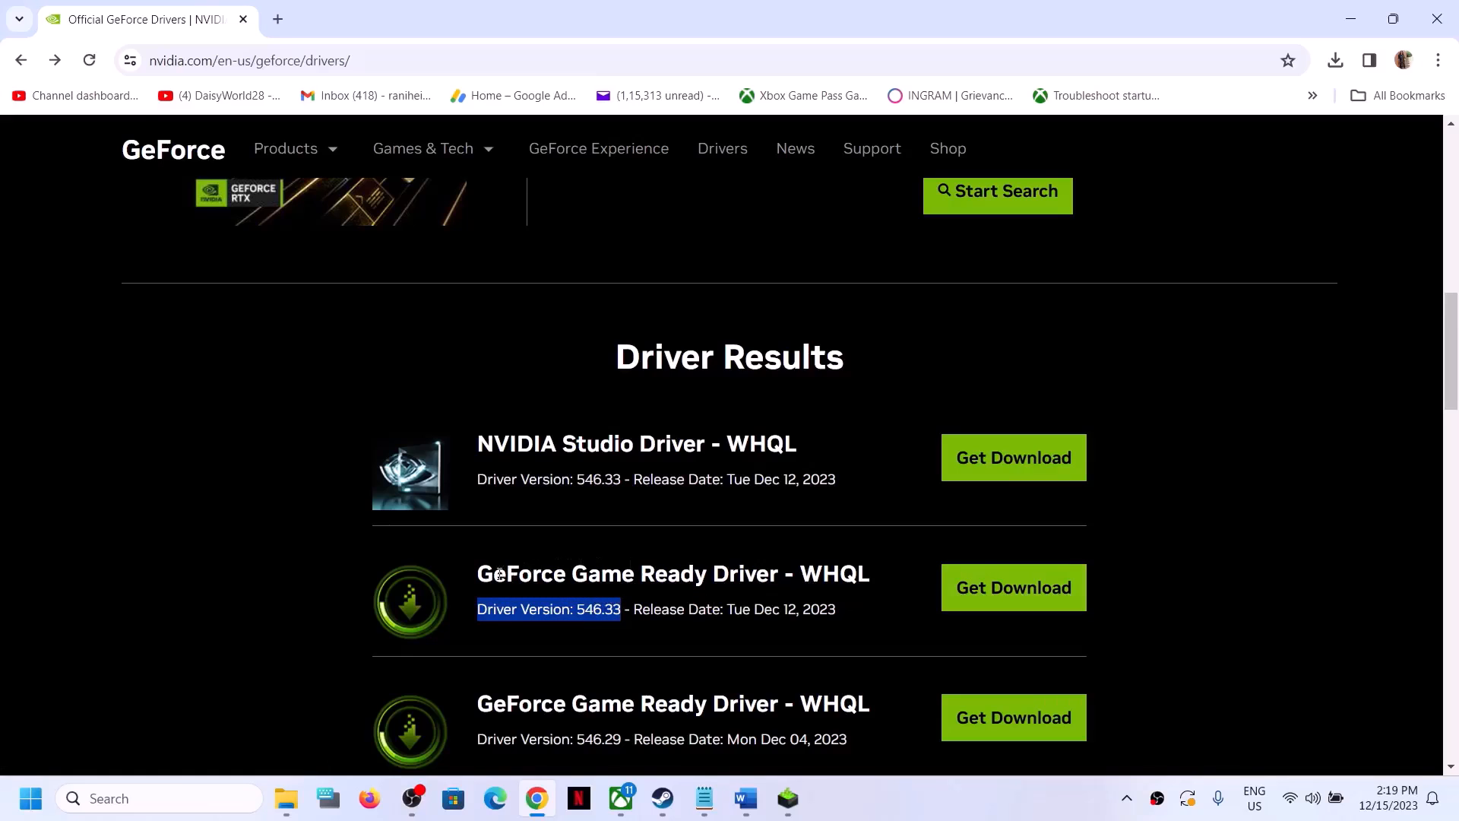
{"action": "left_click_drag", "start_coordinate": [494, 574], "coordinate": [635, 574]}
{"action": "left_click", "coordinate": [1019, 601]}
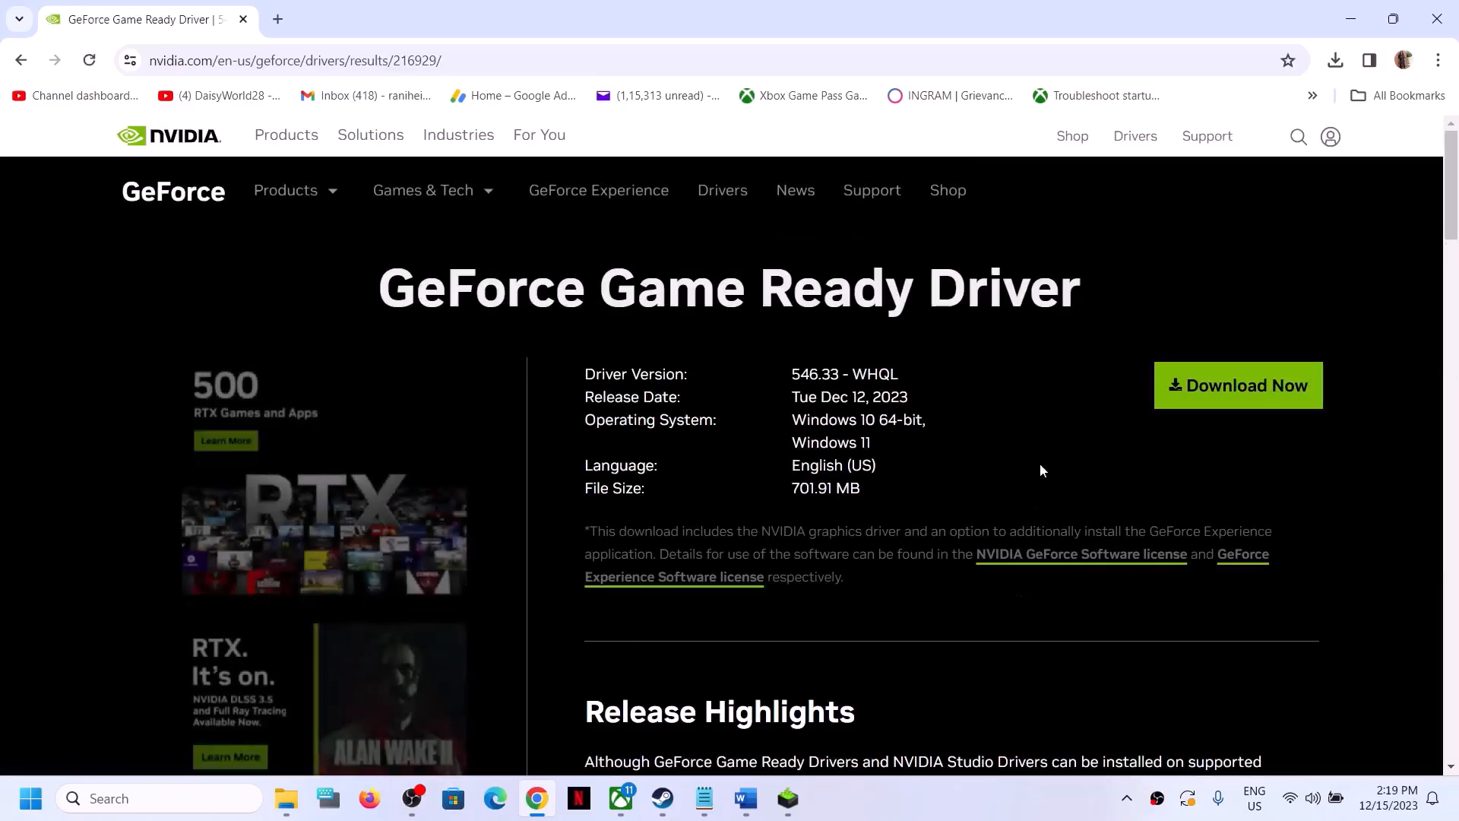
{"action": "left_click", "coordinate": [1231, 389]}
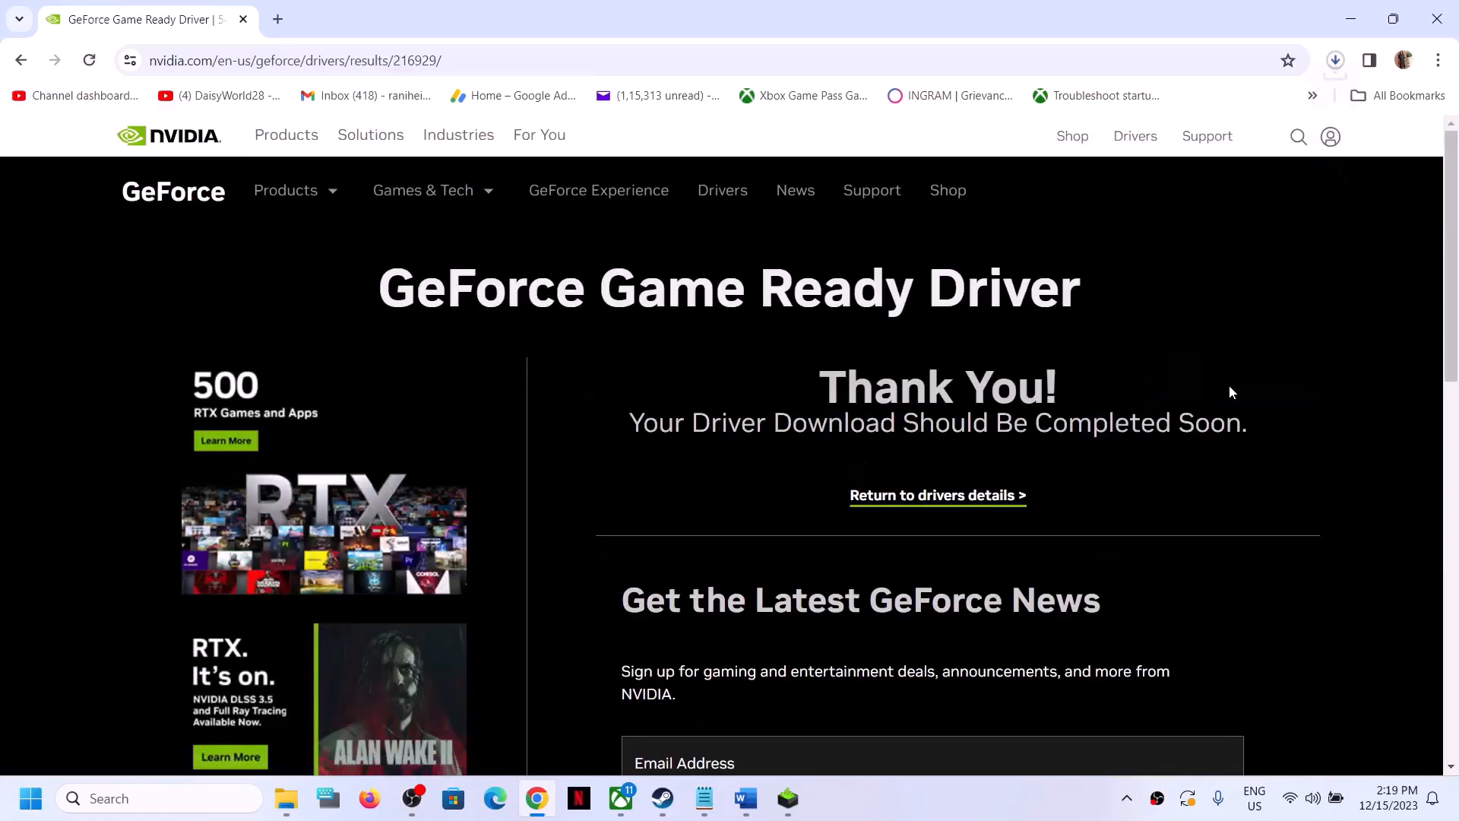
{"action": "left_click", "coordinate": [1335, 60]}
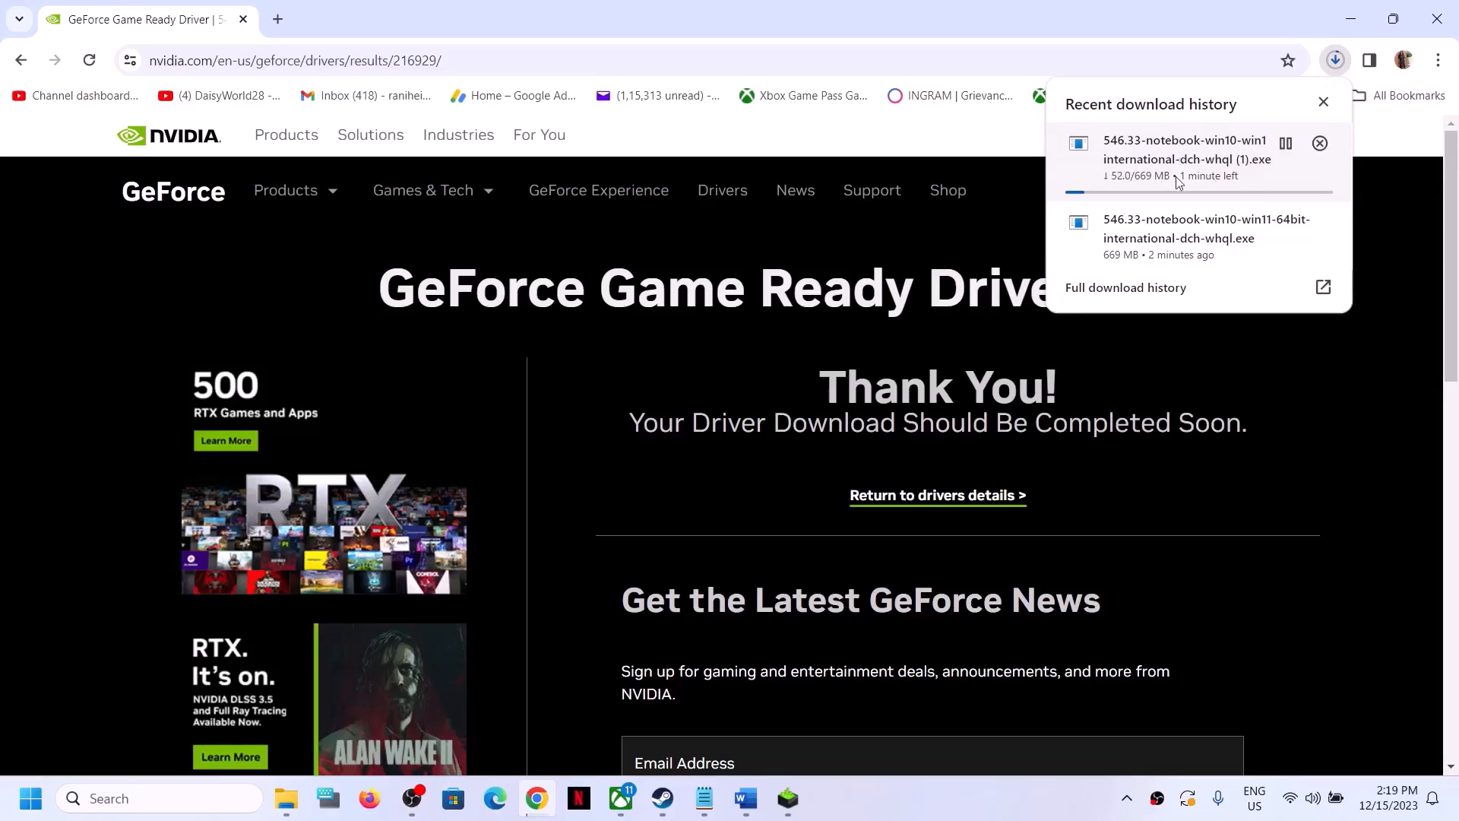
{"action": "left_click", "coordinate": [985, 245]}
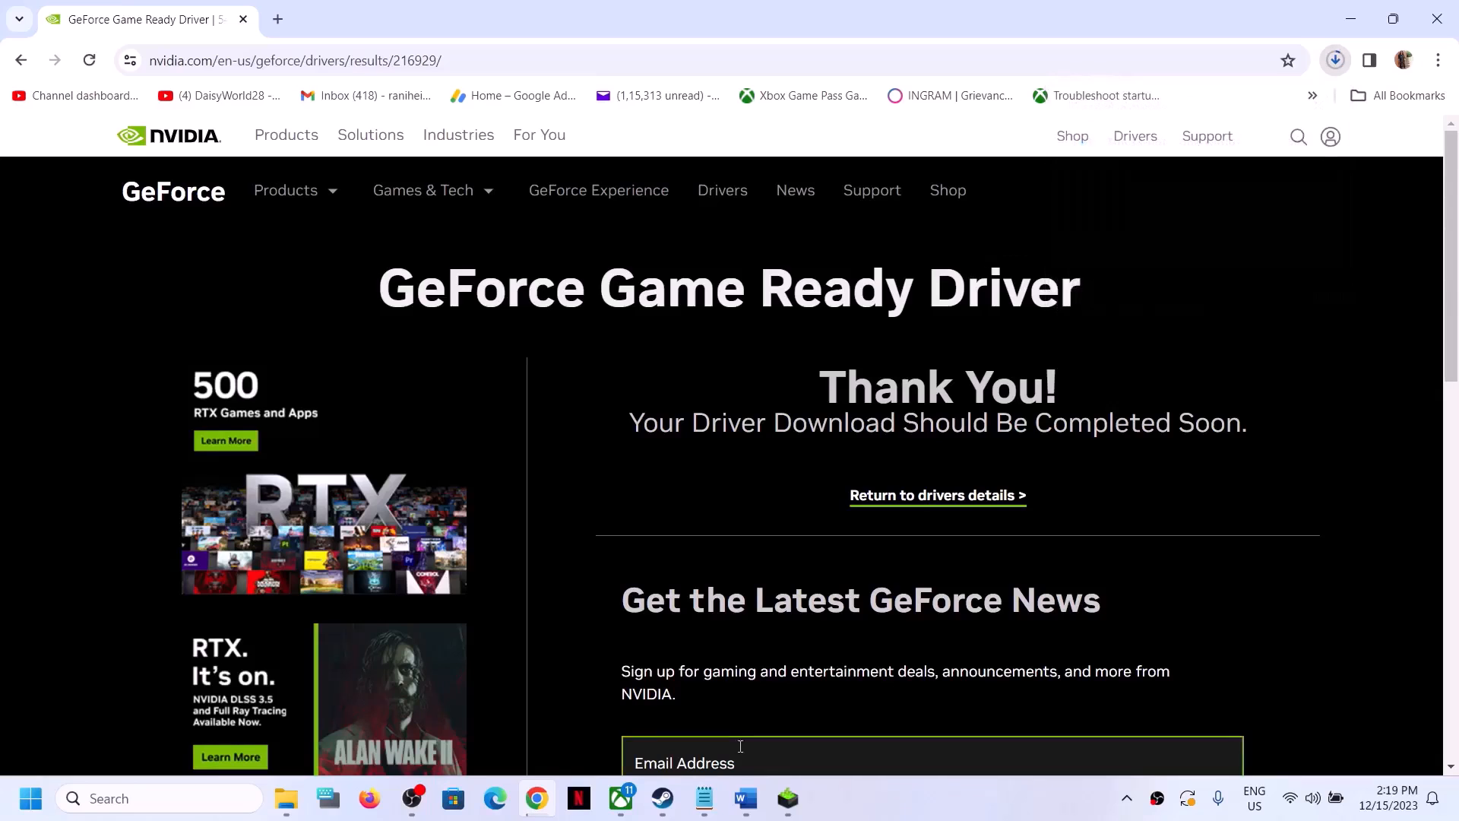
- In the NVIDIA Installer, accept the license and start a Custom (Advanced) installation with Perform a clean installation enabled
{"action": "left_click", "coordinate": [813, 806]}
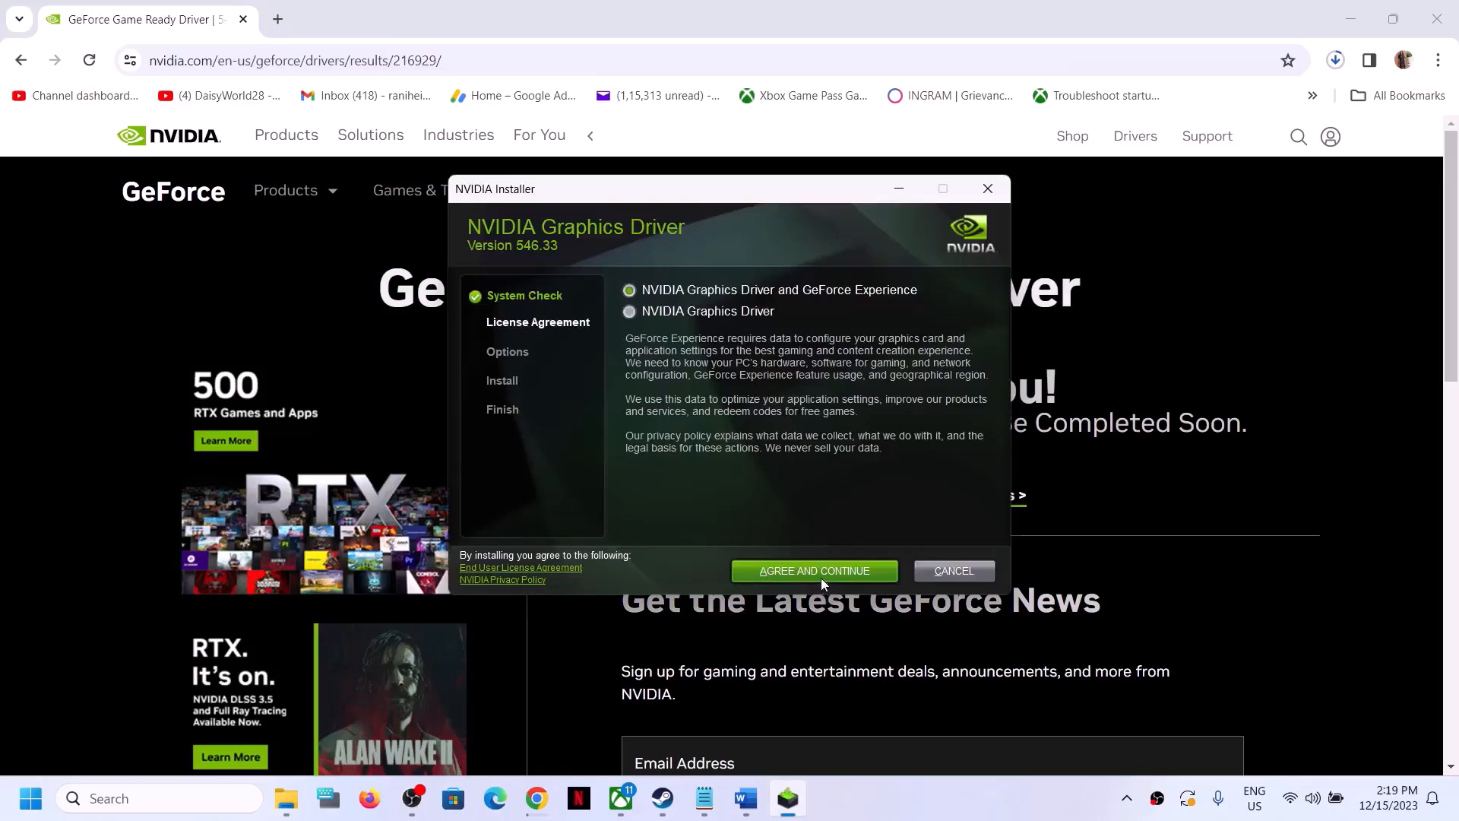
{"action": "left_click", "coordinate": [806, 564]}
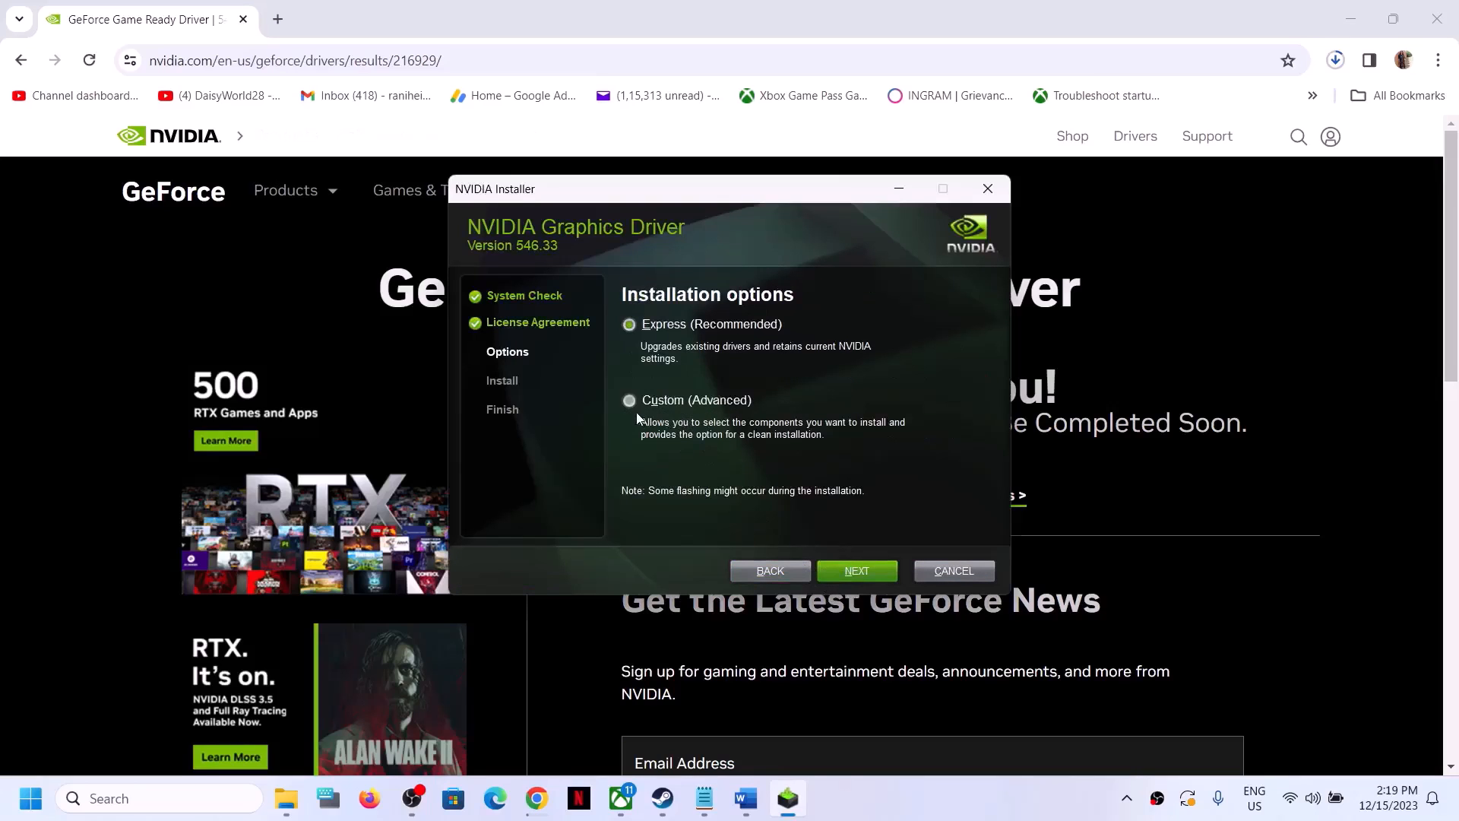
{"action": "left_click", "coordinate": [635, 402]}
{"action": "left_click", "coordinate": [860, 575]}
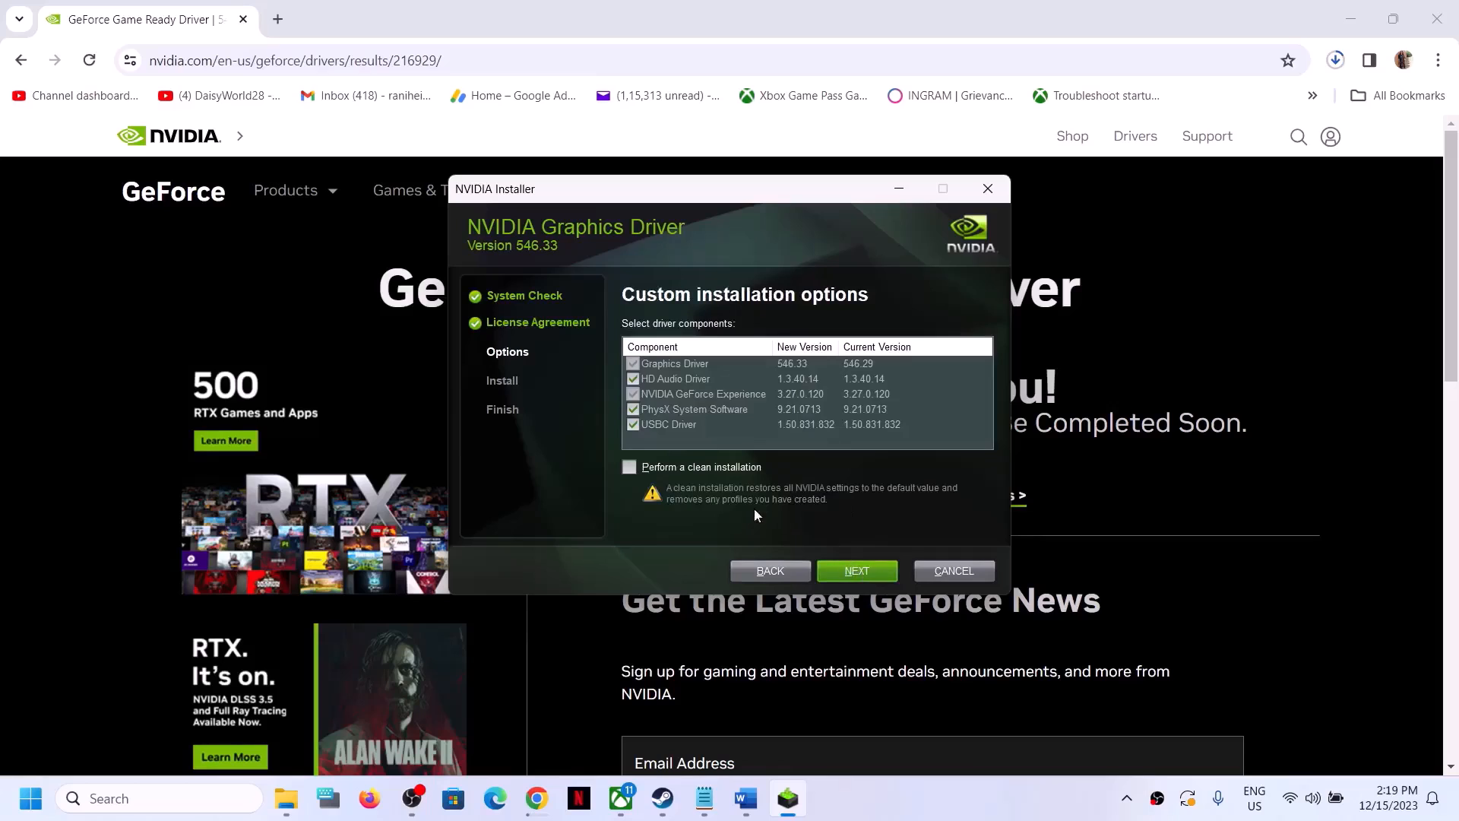
{"action": "left_click", "coordinate": [629, 469]}
{"action": "left_click", "coordinate": [866, 573]}
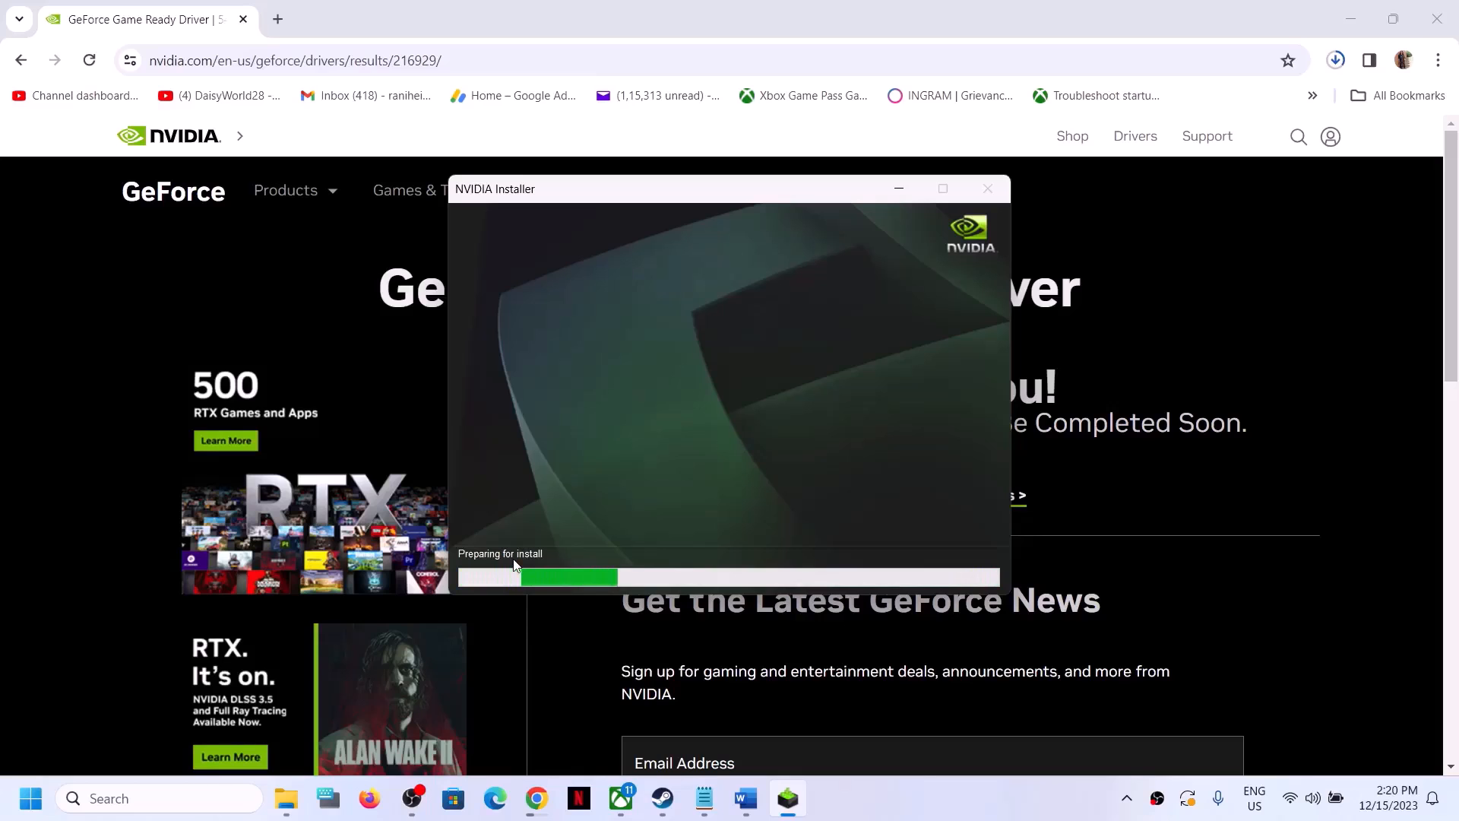
{"action": "left_click", "coordinate": [916, 809]}
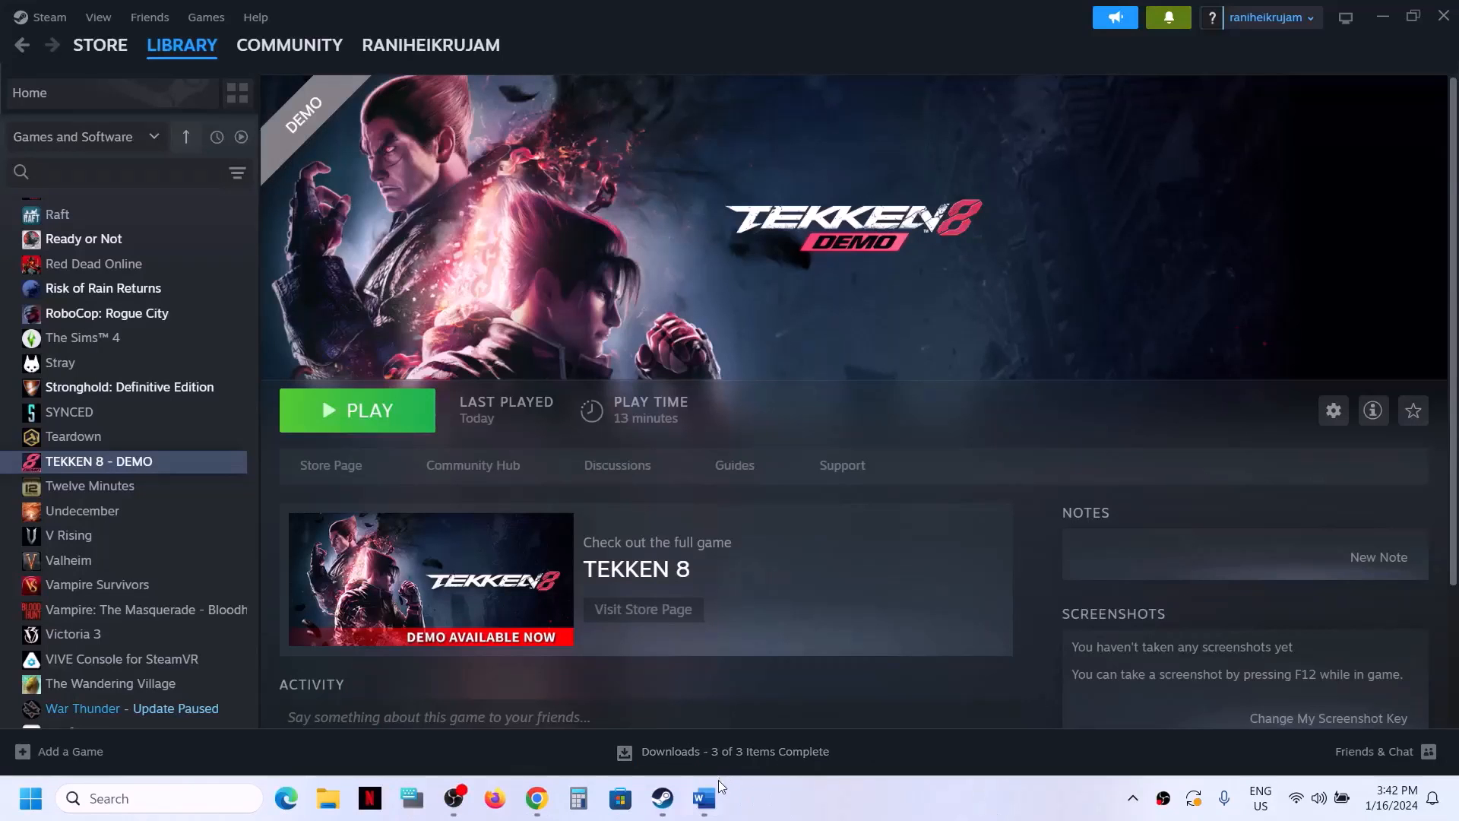
- Switch to the Tekken 8 Word document and read Step 9 on running the game on the dedicated graphics card
{"action": "left_click", "coordinate": [703, 798]}
{"action": "scroll", "coordinate": [580, 509], "scroll_direction": "down", "scroll_amount": 5}
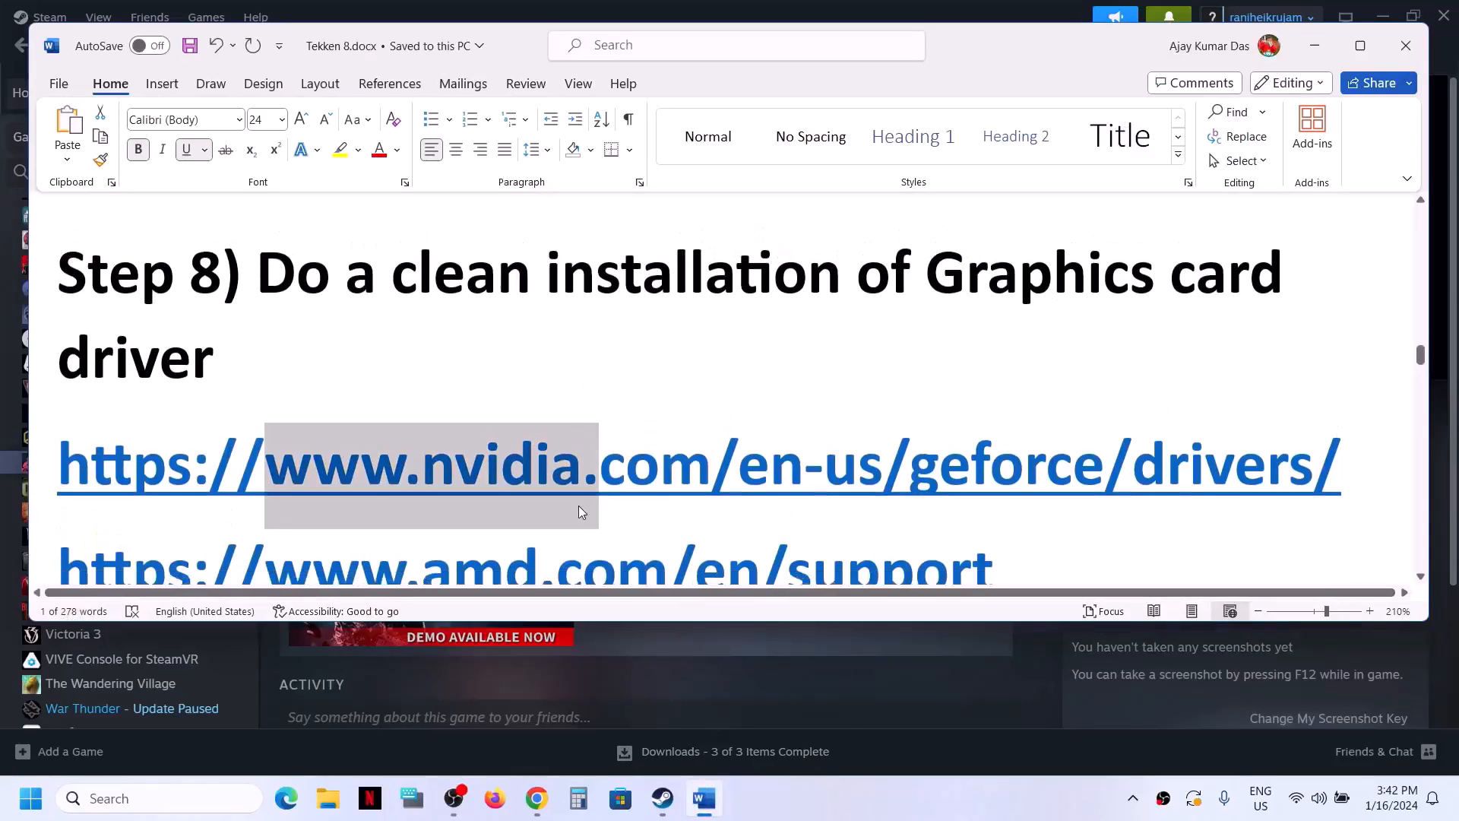
{"action": "scroll", "coordinate": [580, 504], "scroll_direction": "down", "scroll_amount": 2}
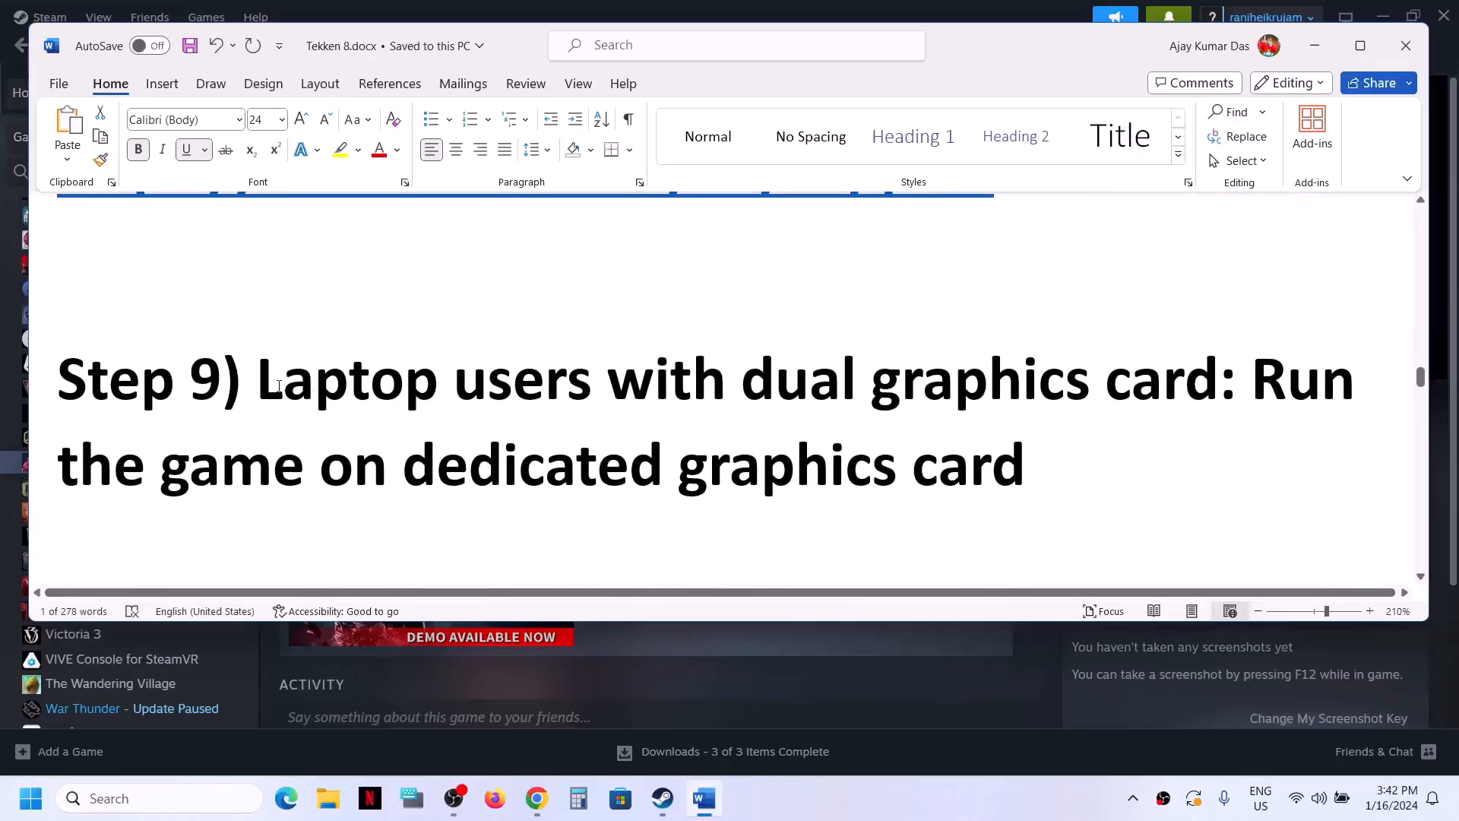
{"action": "left_click_drag", "start_coordinate": [258, 384], "coordinate": [1209, 384]}
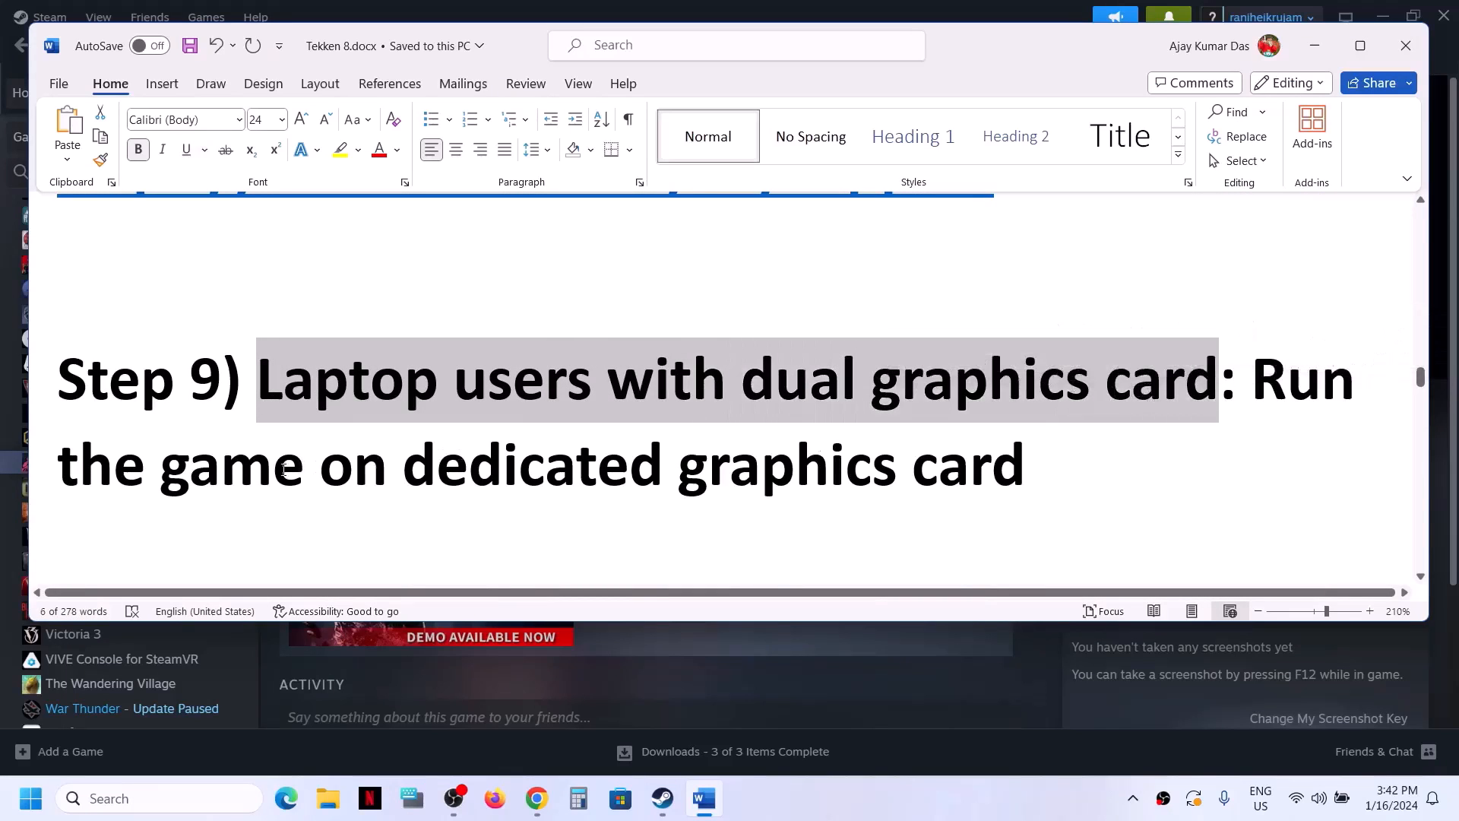
{"action": "left_click_drag", "start_coordinate": [161, 465], "coordinate": [1097, 479]}
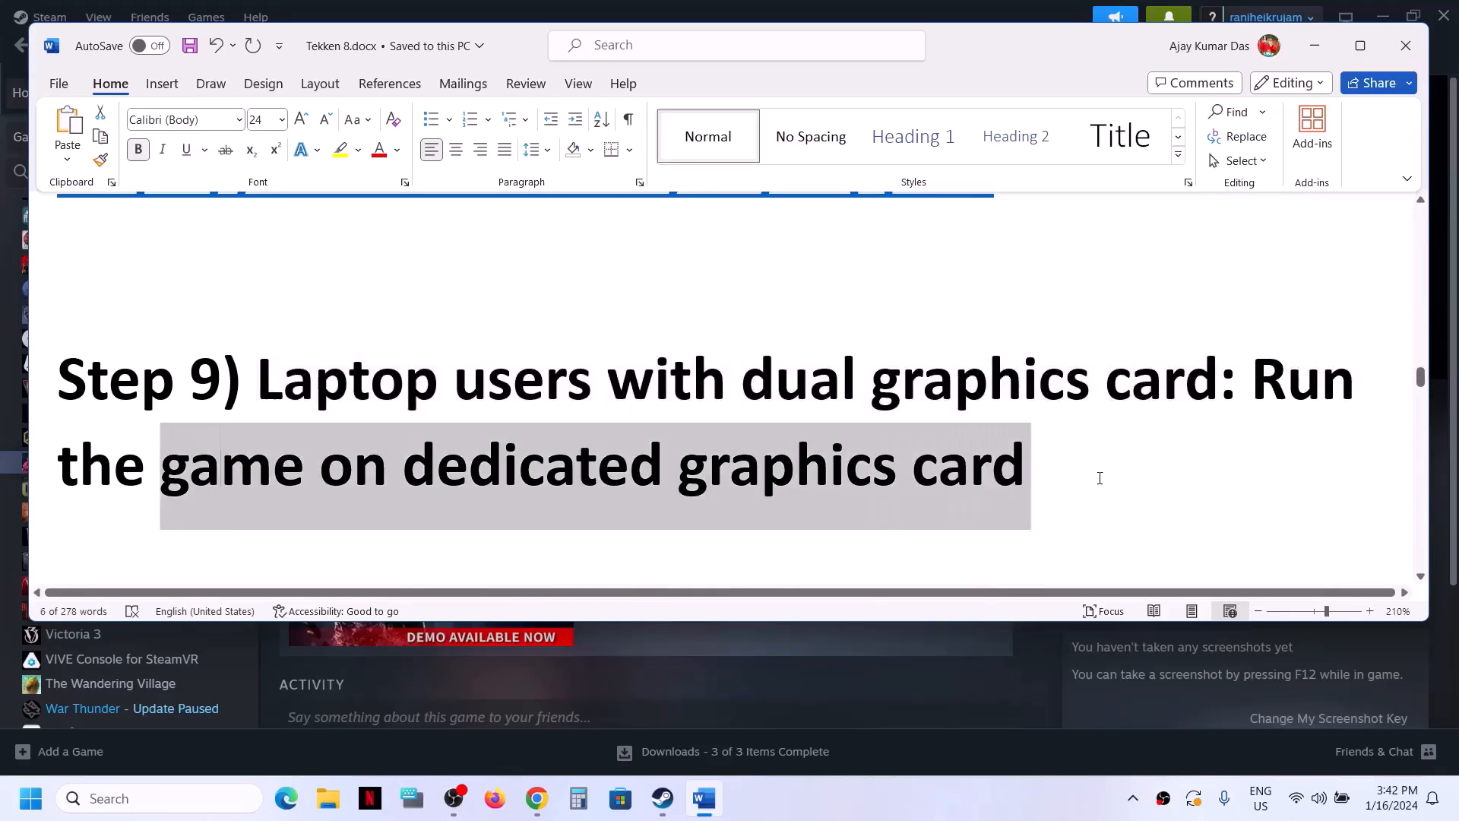
{"action": "double_click", "coordinate": [795, 467]}
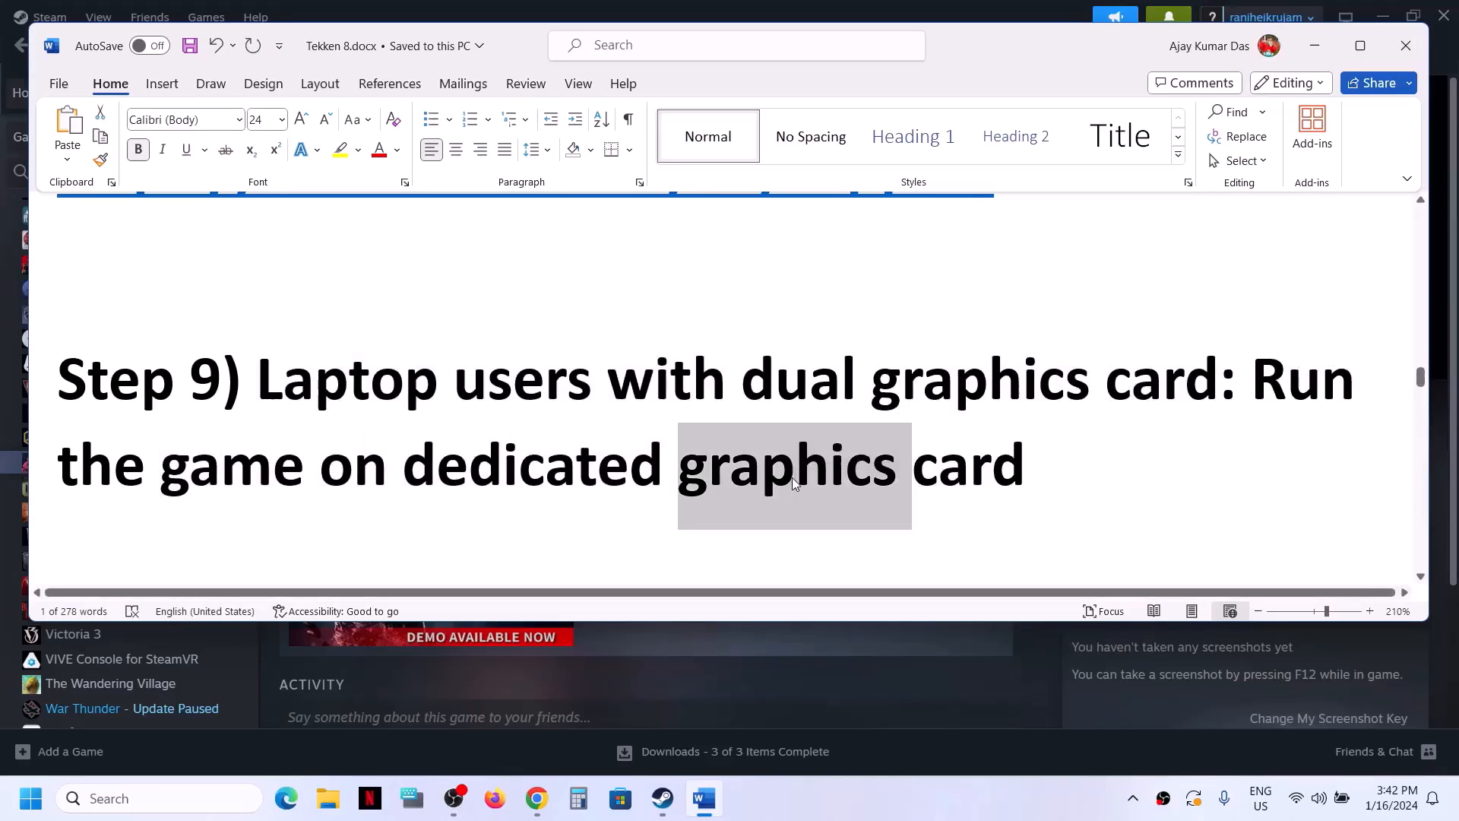
- Minimize the Word document, search Windows for "graphics" and open the Graphics settings page
{"action": "left_click", "coordinate": [1315, 45]}
{"action": "left_click", "coordinate": [124, 798]}
{"action": "type", "text": "graphics"}
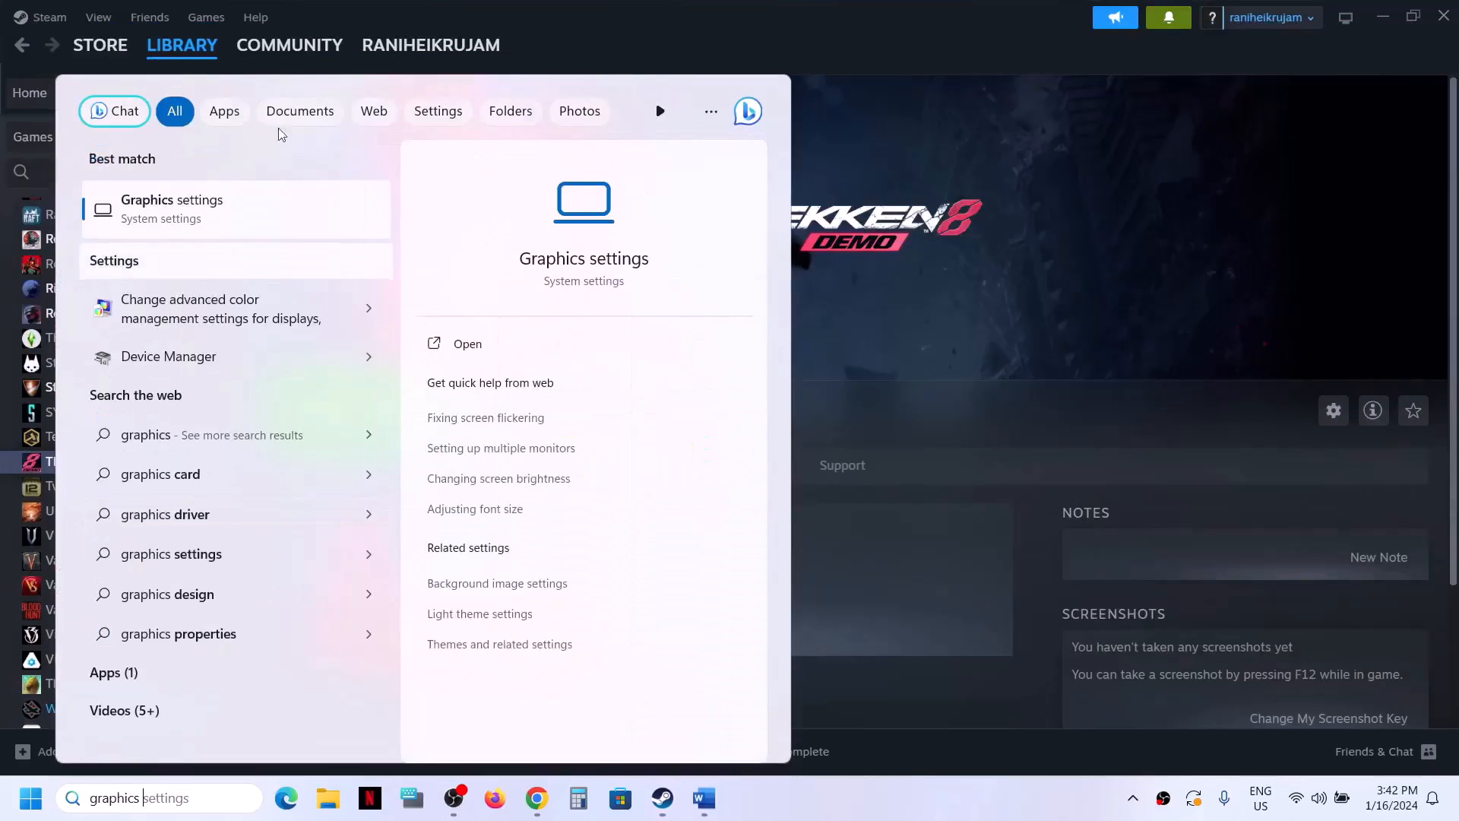
{"action": "left_click", "coordinate": [229, 217]}
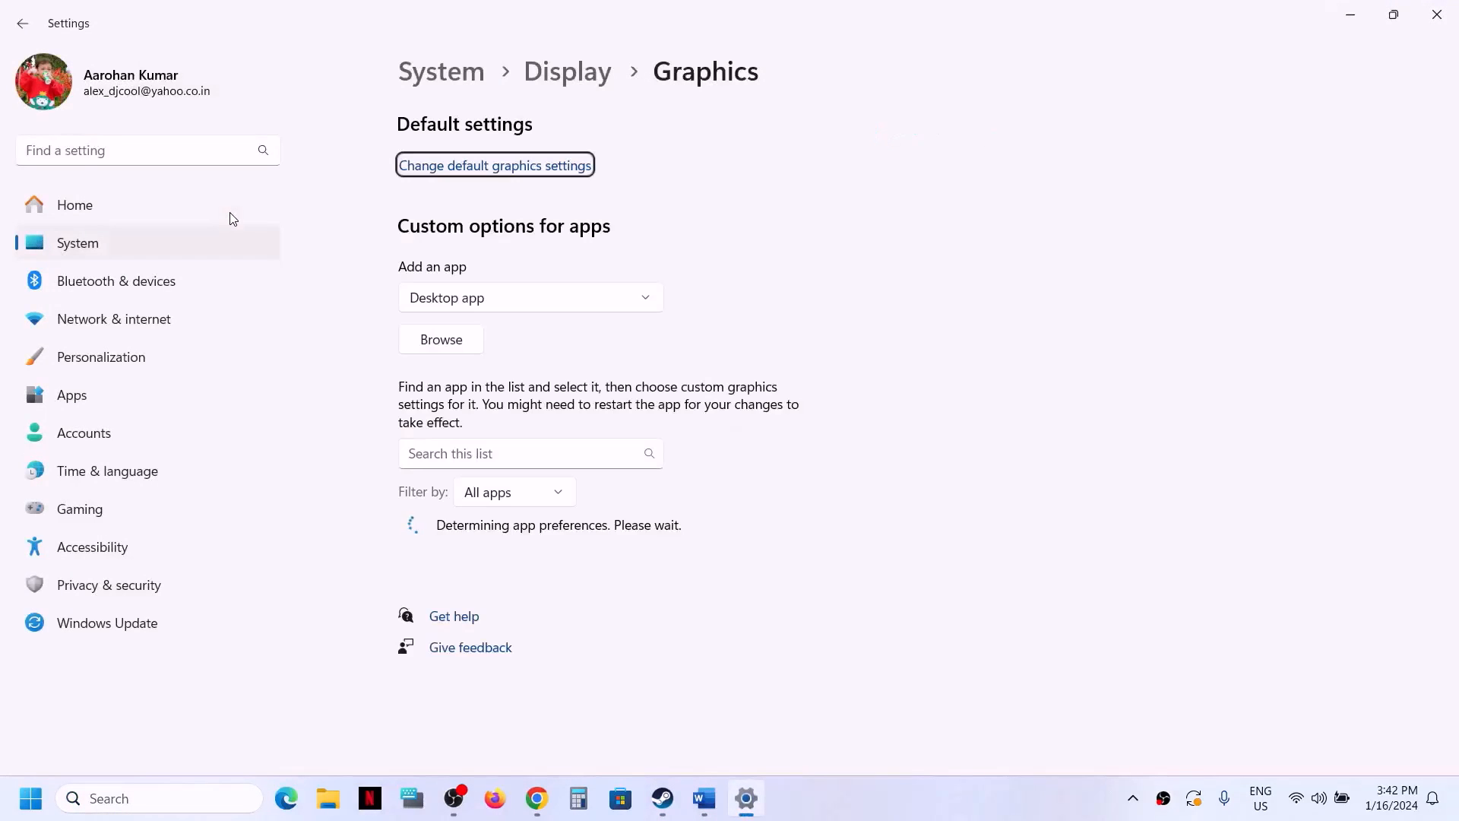
- Browse for a desktop app to add, going to C:\Program Files (x86)\Steam\steamapps\common\TEKKEN 8 demo
{"action": "left_click", "coordinate": [440, 344]}
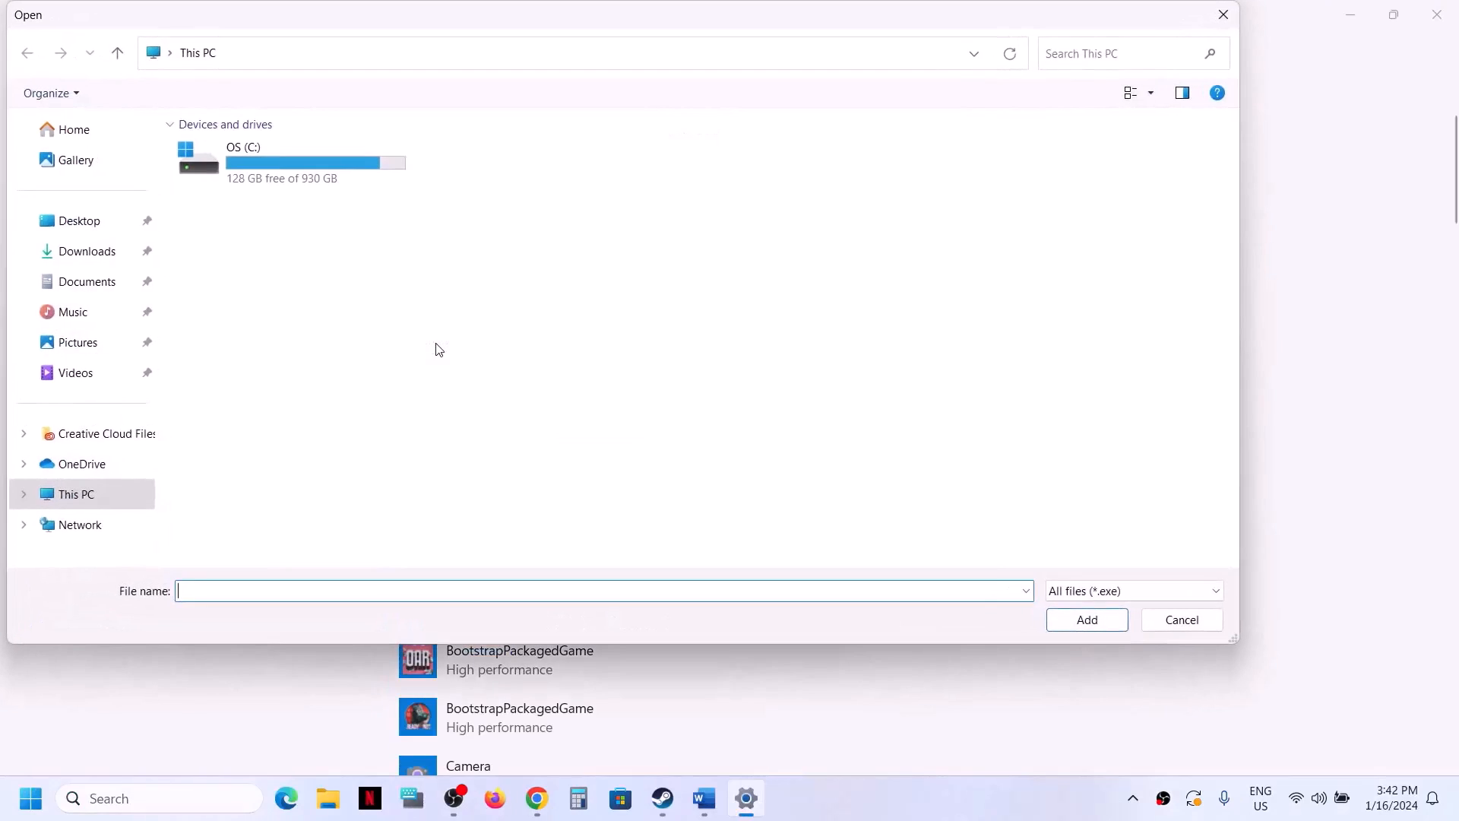
{"action": "double_click", "coordinate": [313, 170]}
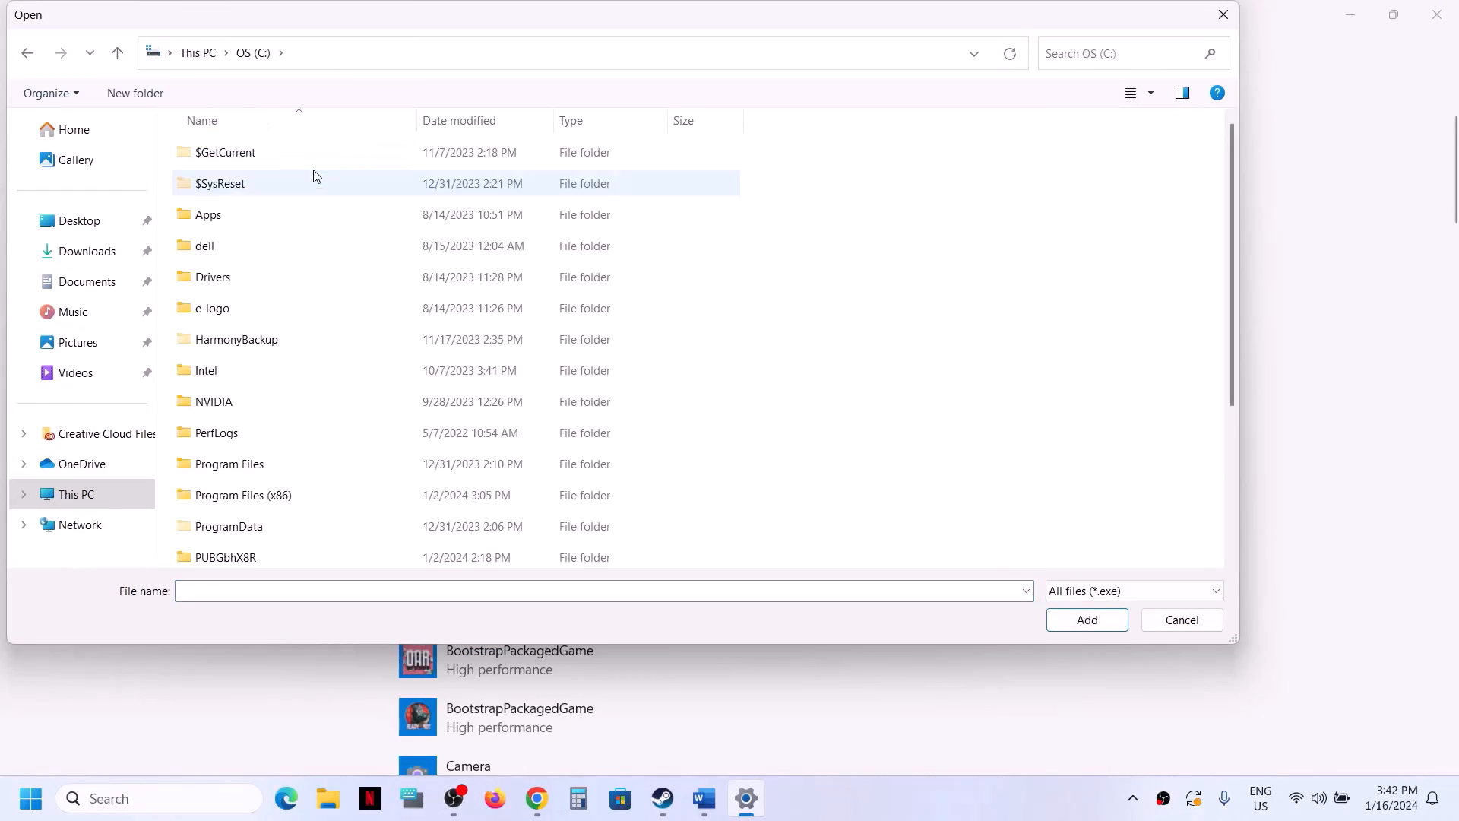
{"action": "scroll", "coordinate": [290, 402], "scroll_direction": "down", "scroll_amount": 2}
{"action": "double_click", "coordinate": [265, 336]}
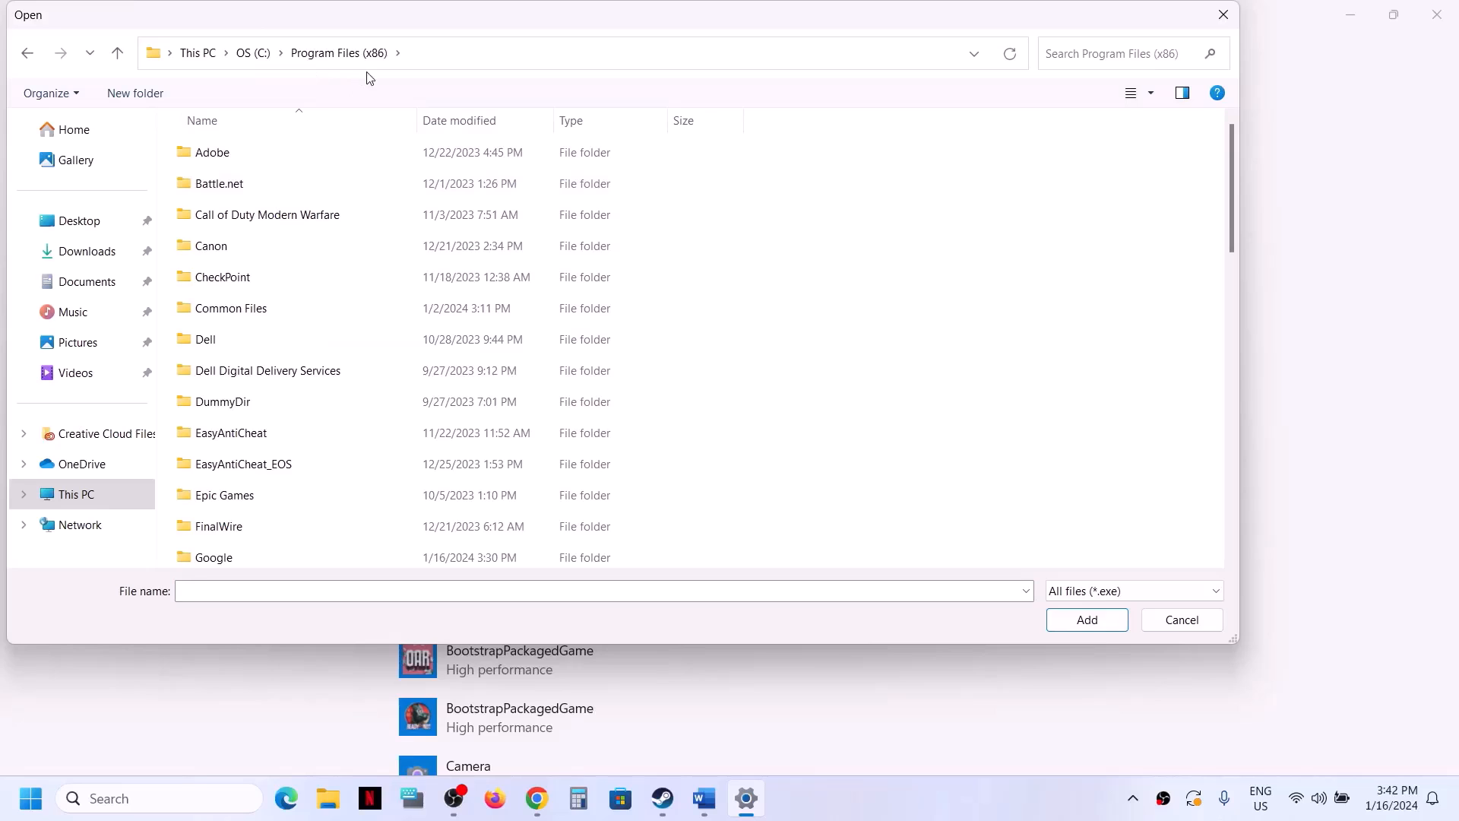
{"action": "scroll", "coordinate": [325, 335], "scroll_direction": "down", "scroll_amount": 2}
{"action": "scroll", "coordinate": [327, 339], "scroll_direction": "down", "scroll_amount": 1}
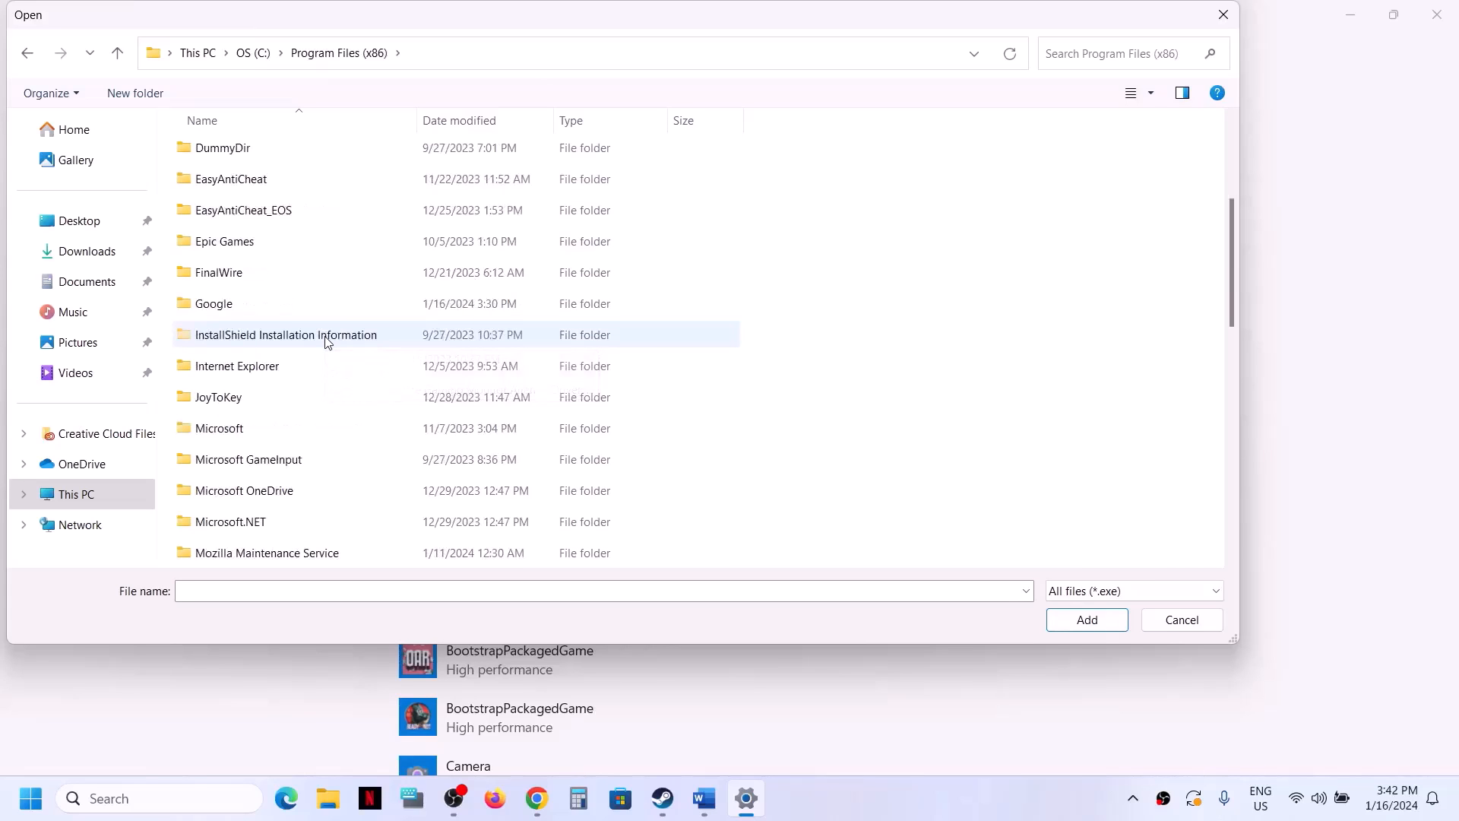
{"action": "scroll", "coordinate": [325, 340], "scroll_direction": "down", "scroll_amount": 5}
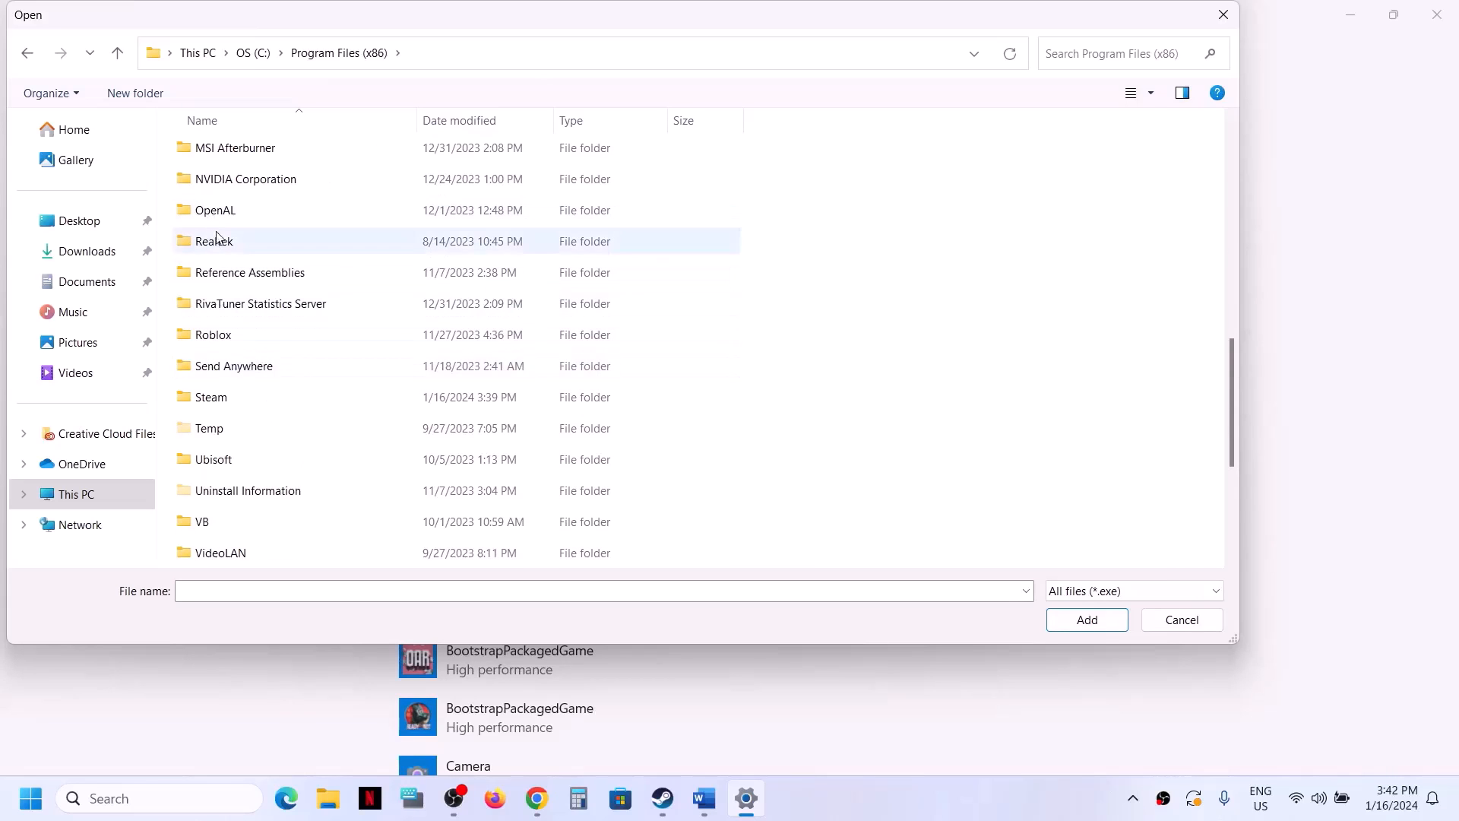
{"action": "double_click", "coordinate": [228, 400]}
{"action": "scroll", "coordinate": [268, 428], "scroll_direction": "down", "scroll_amount": 2}
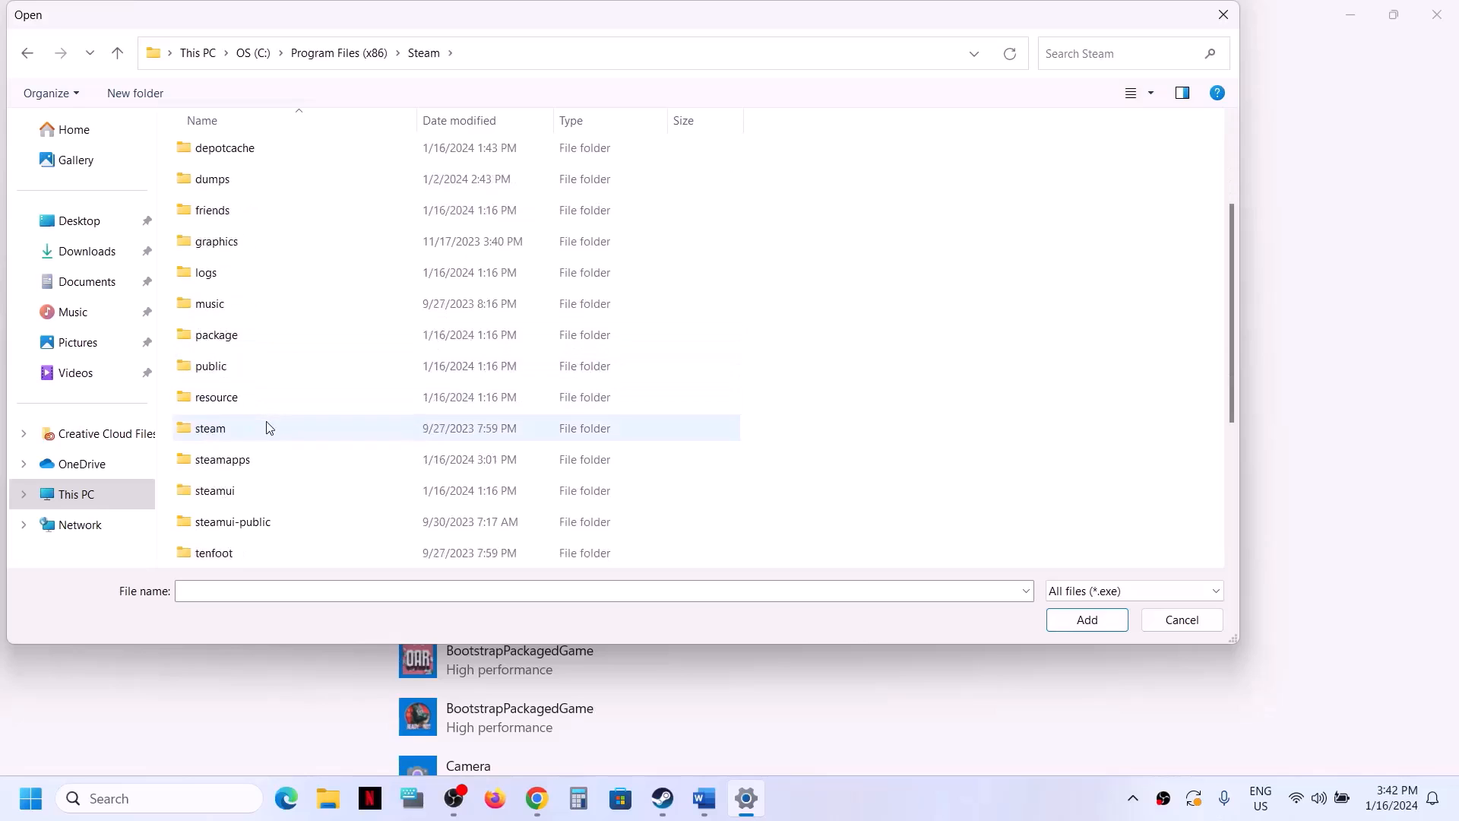
{"action": "double_click", "coordinate": [251, 459]}
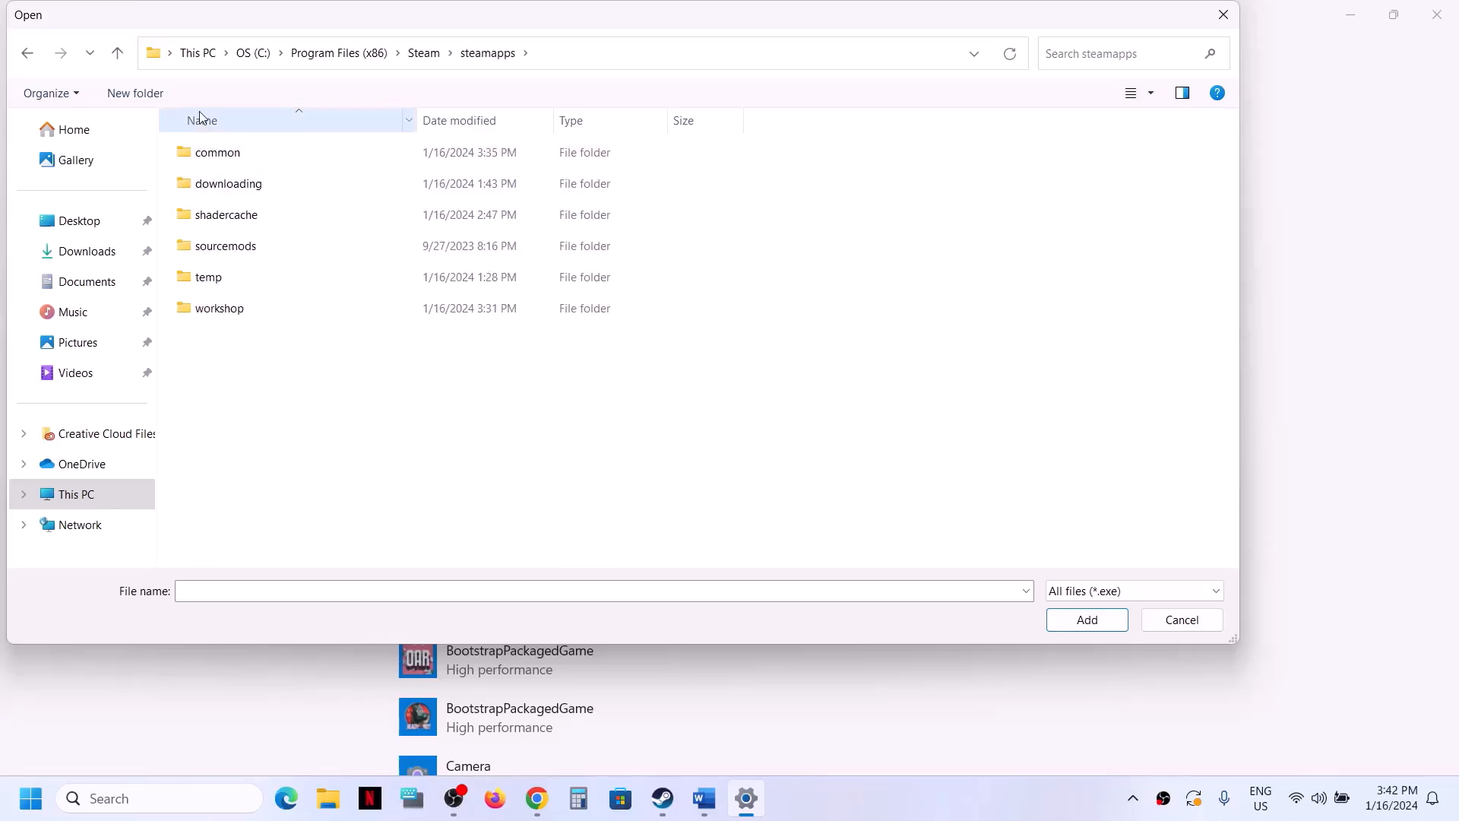
{"action": "double_click", "coordinate": [212, 161]}
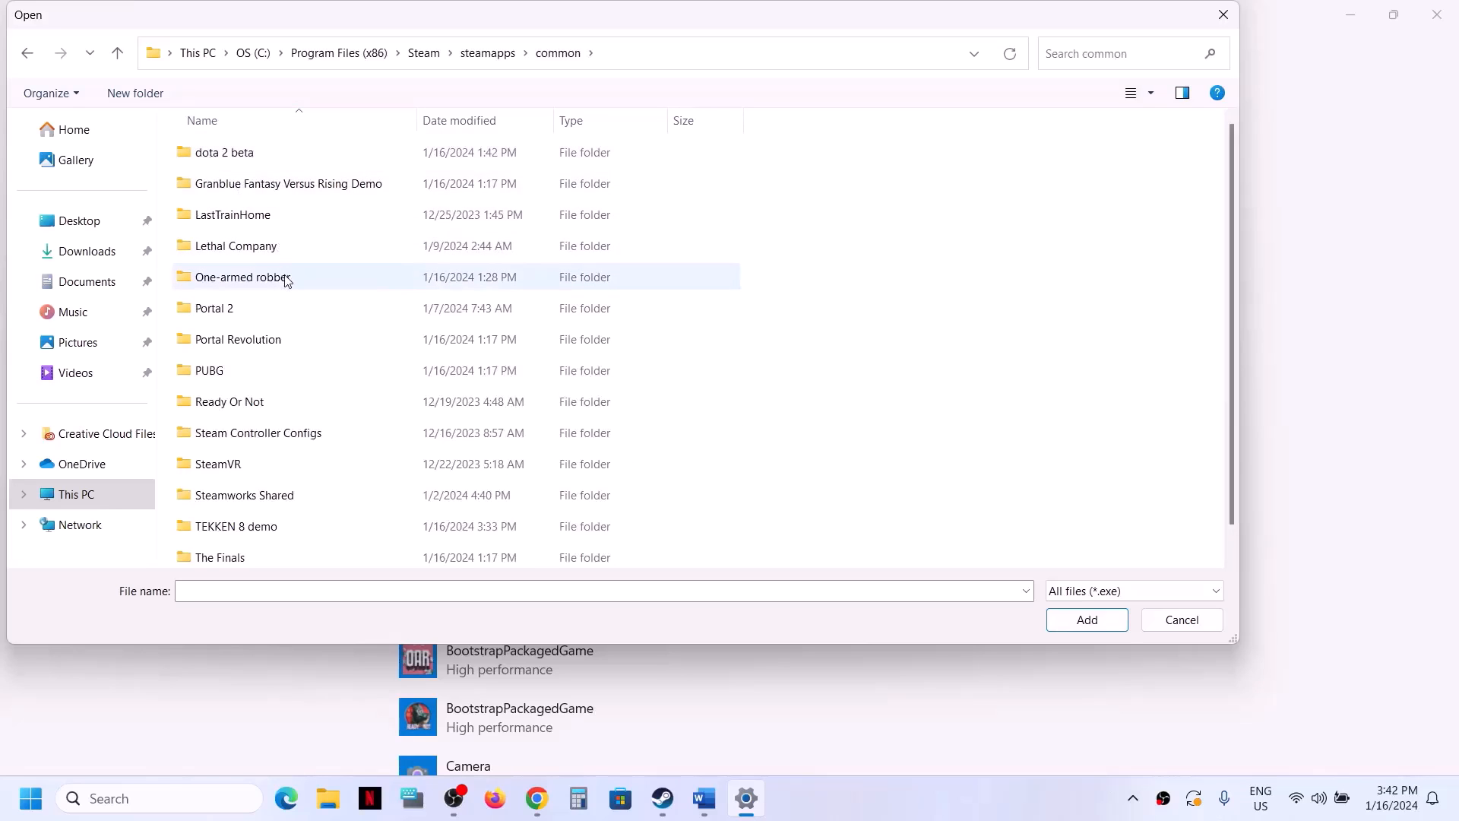
{"action": "scroll", "coordinate": [251, 381], "scroll_direction": "down", "scroll_amount": 1}
{"action": "double_click", "coordinate": [217, 495]}
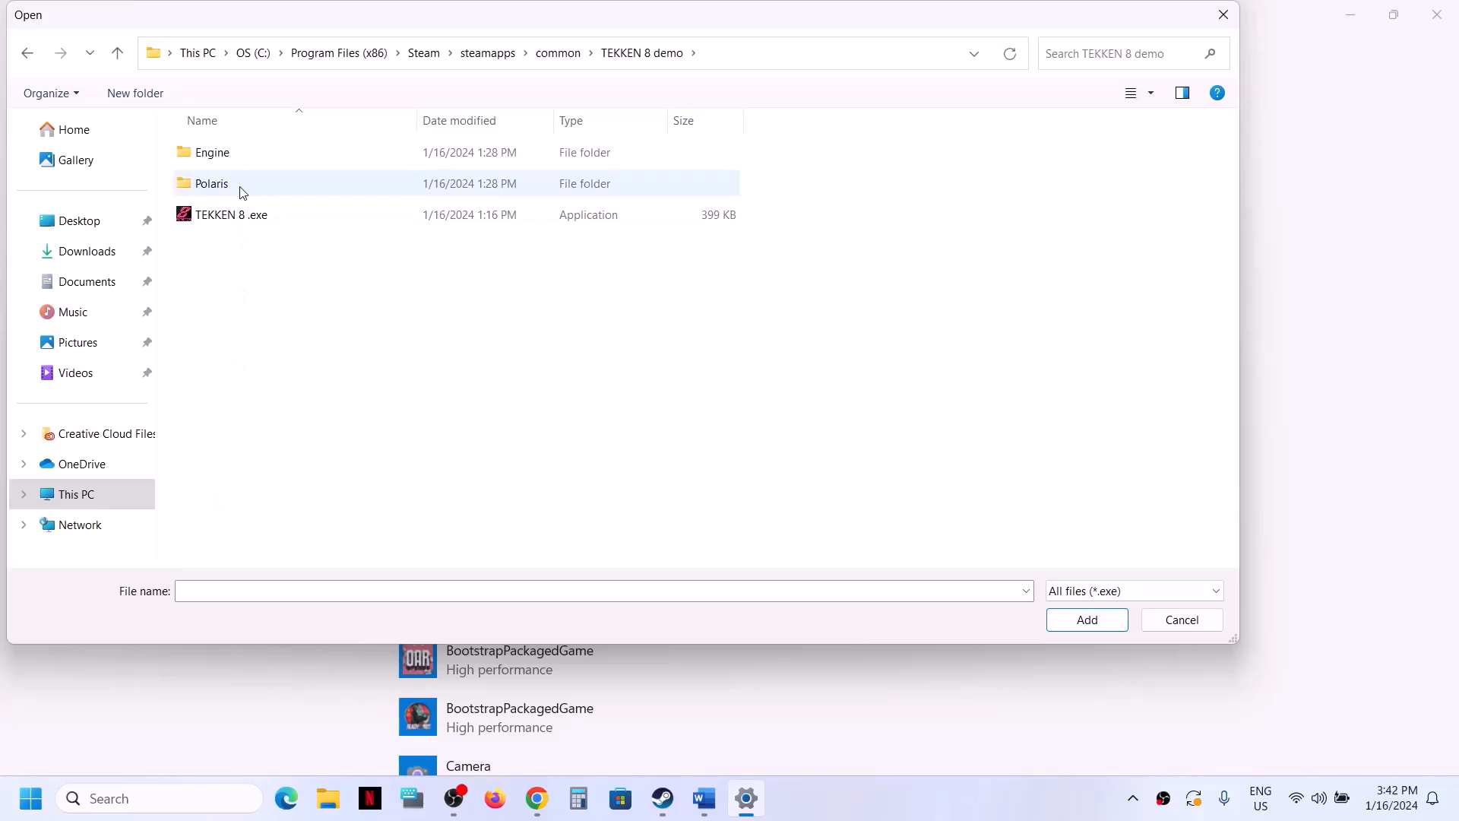
- Add TEKKEN 8 .exe to the custom graphics apps and save its graphics preference as High performance
{"action": "left_click", "coordinate": [223, 221]}
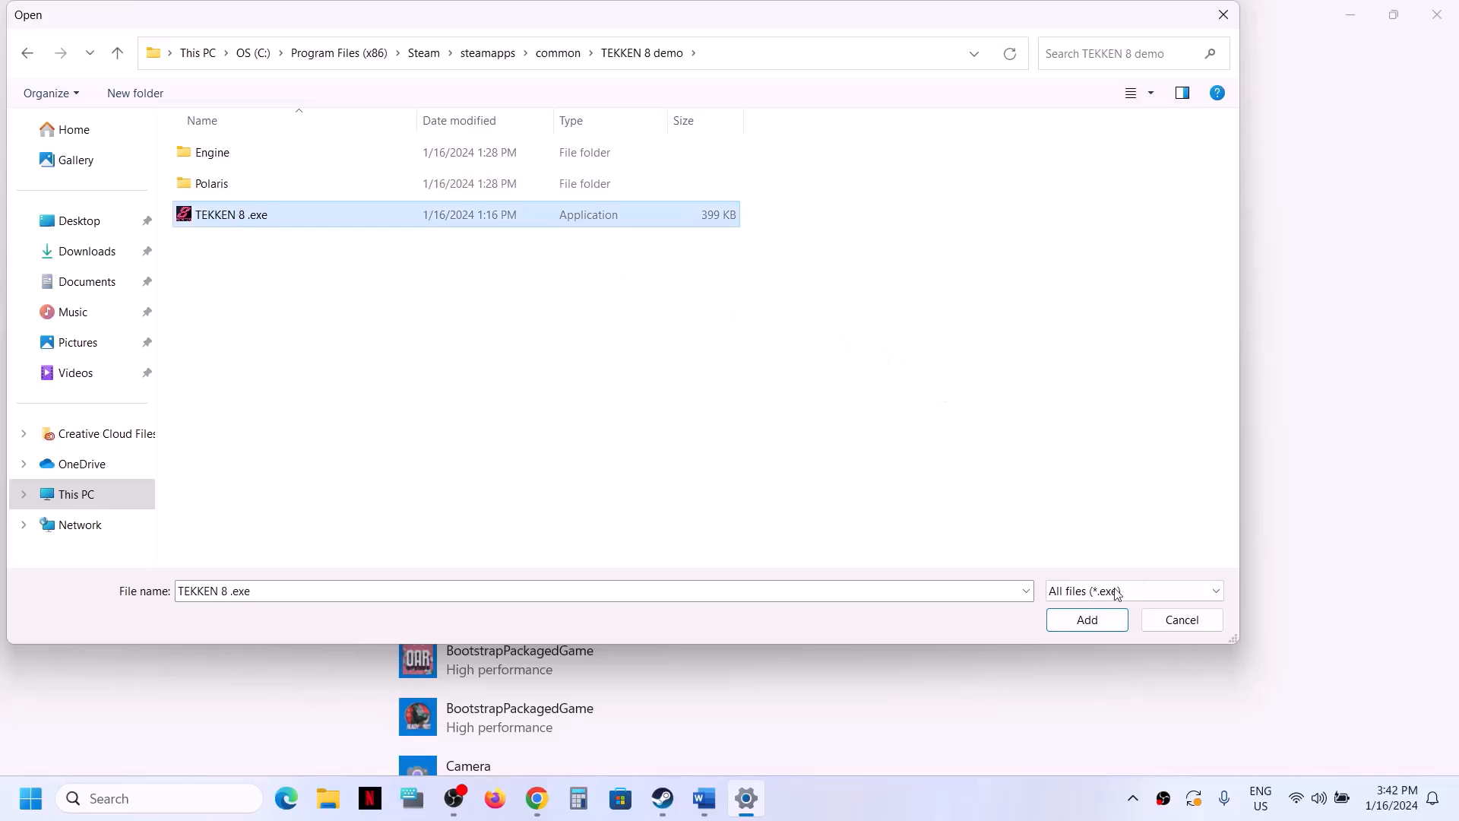
{"action": "left_click", "coordinate": [1087, 620]}
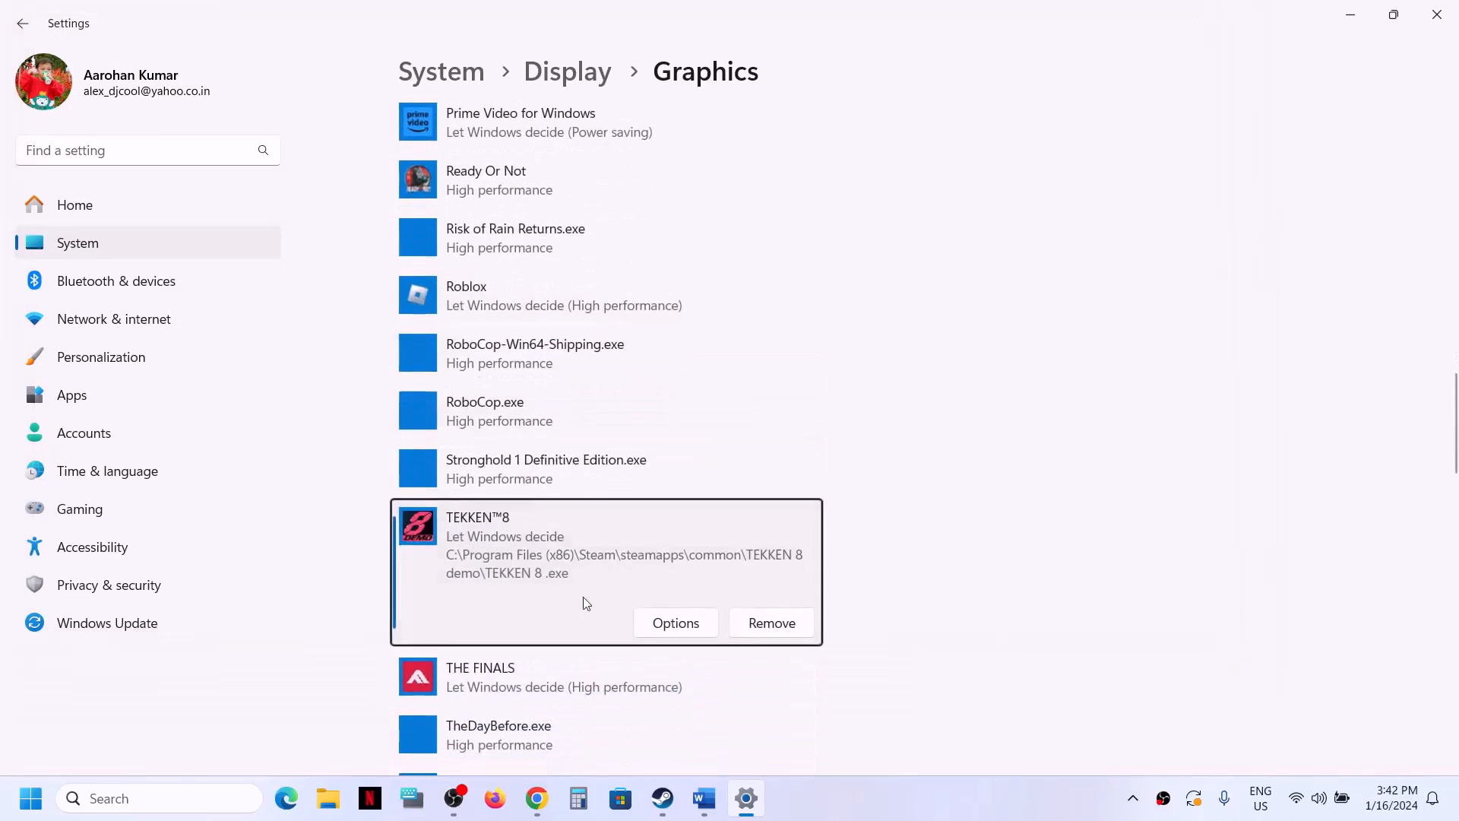
{"action": "left_click", "coordinate": [700, 635]}
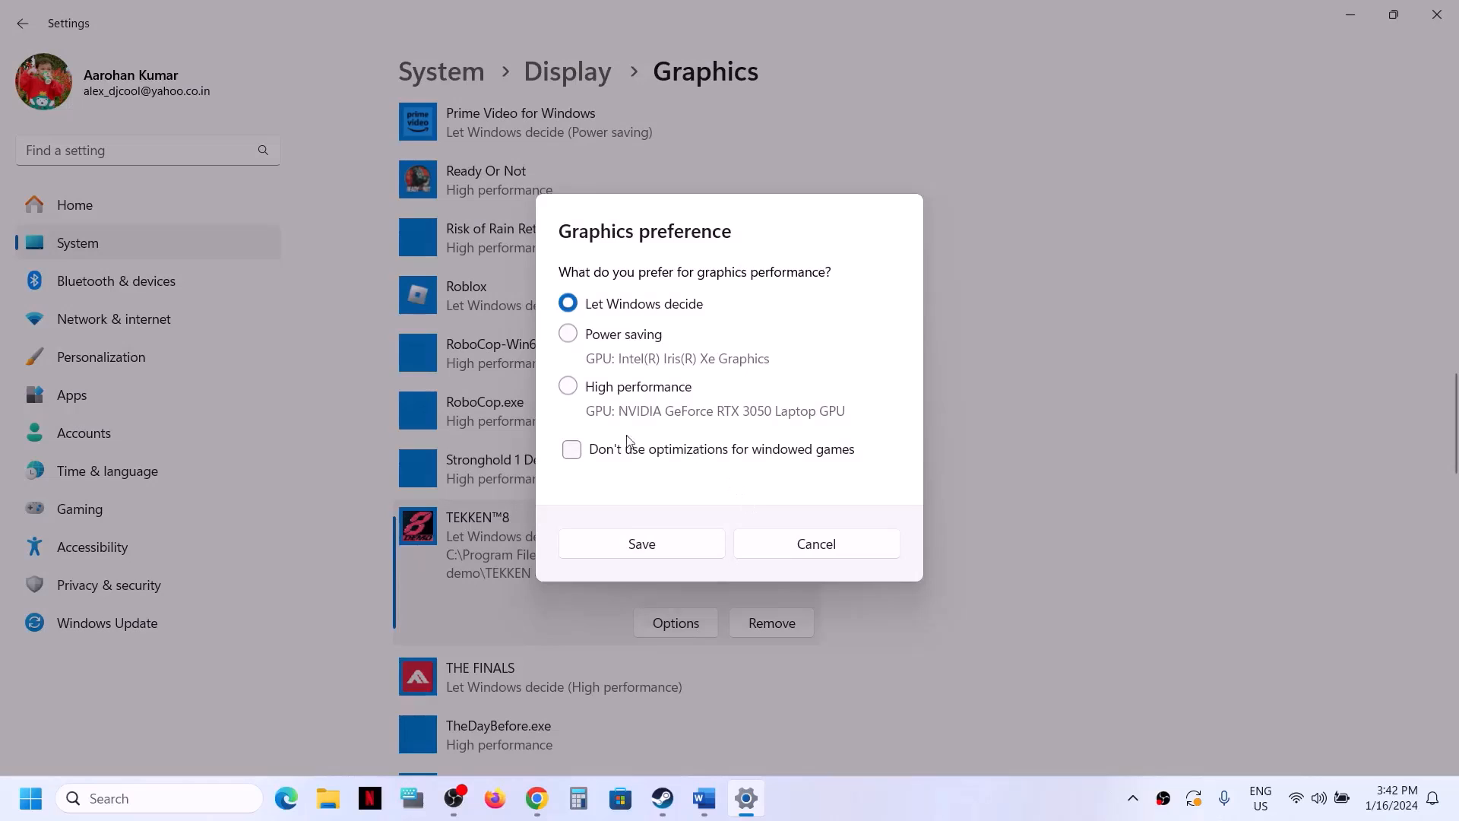
{"action": "left_click", "coordinate": [682, 552]}
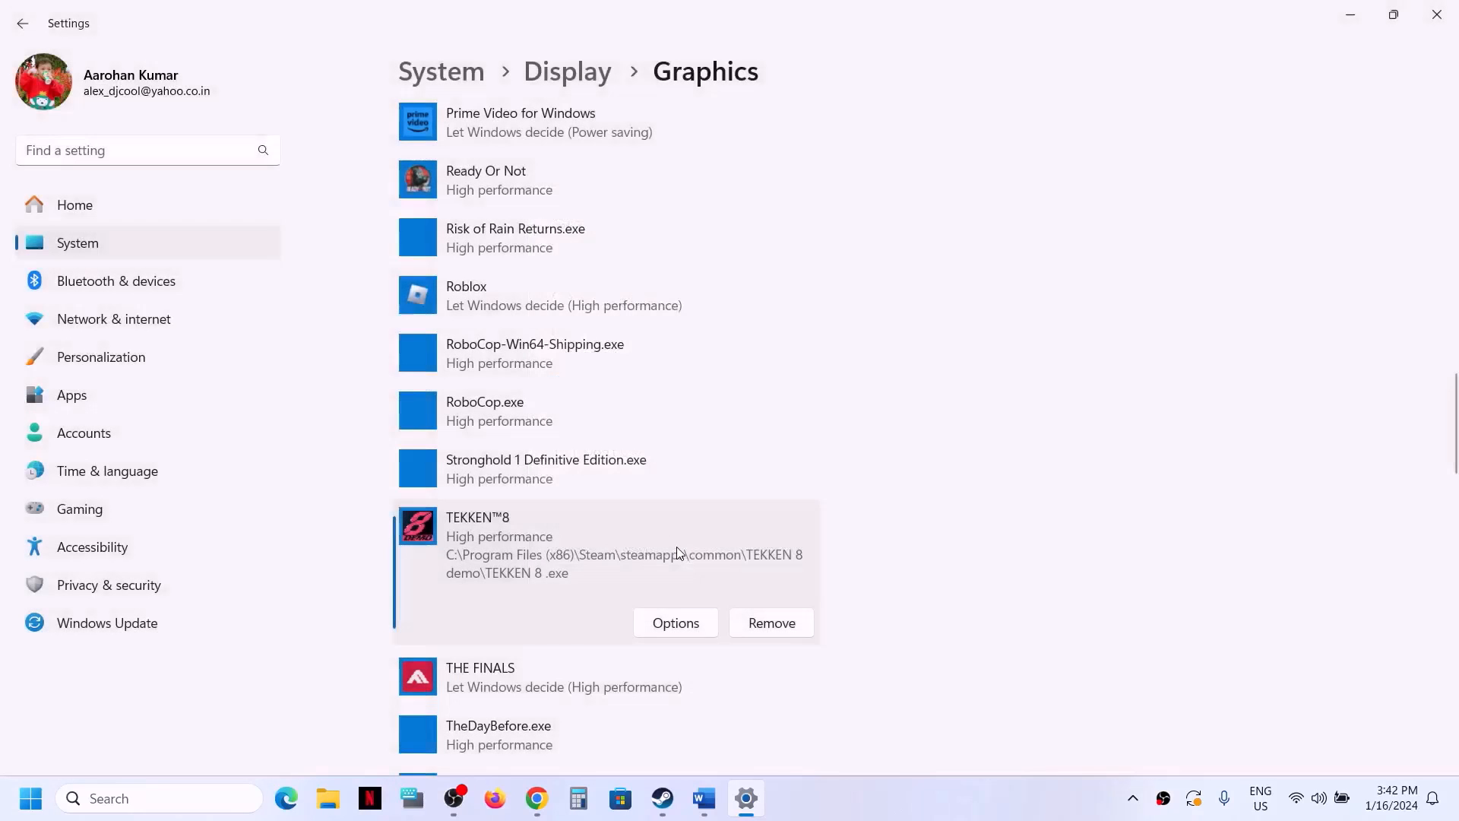
- Add Polaris-Win64-Shipping.exe from the game's Polaris\Binaries\Win64 folder to the custom graphics apps
{"action": "scroll", "coordinate": [608, 555], "scroll_direction": "up", "scroll_amount": 10}
{"action": "scroll", "coordinate": [611, 563], "scroll_direction": "up", "scroll_amount": 12}
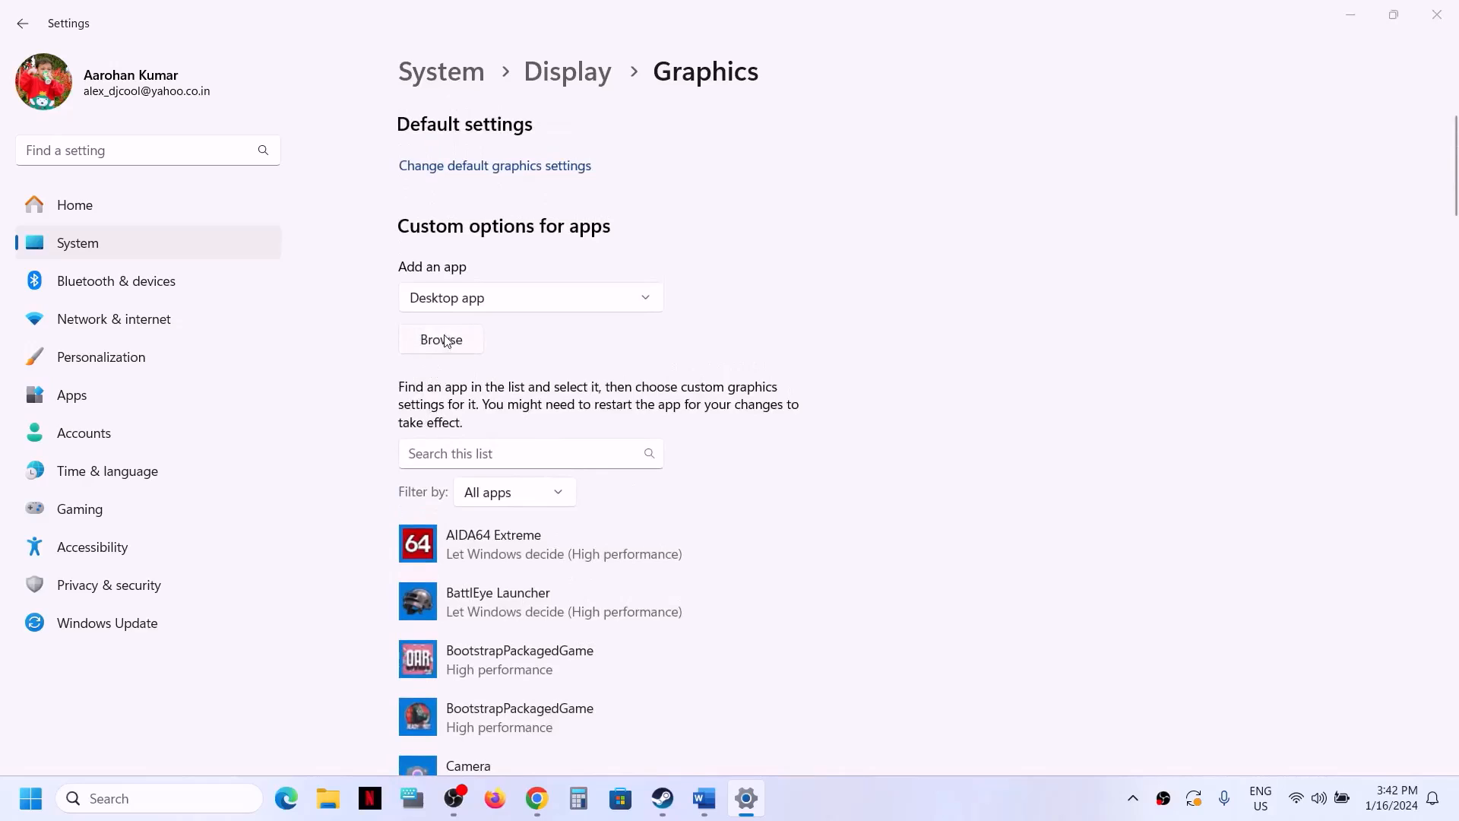
{"action": "left_click", "coordinate": [444, 340]}
{"action": "double_click", "coordinate": [227, 187]}
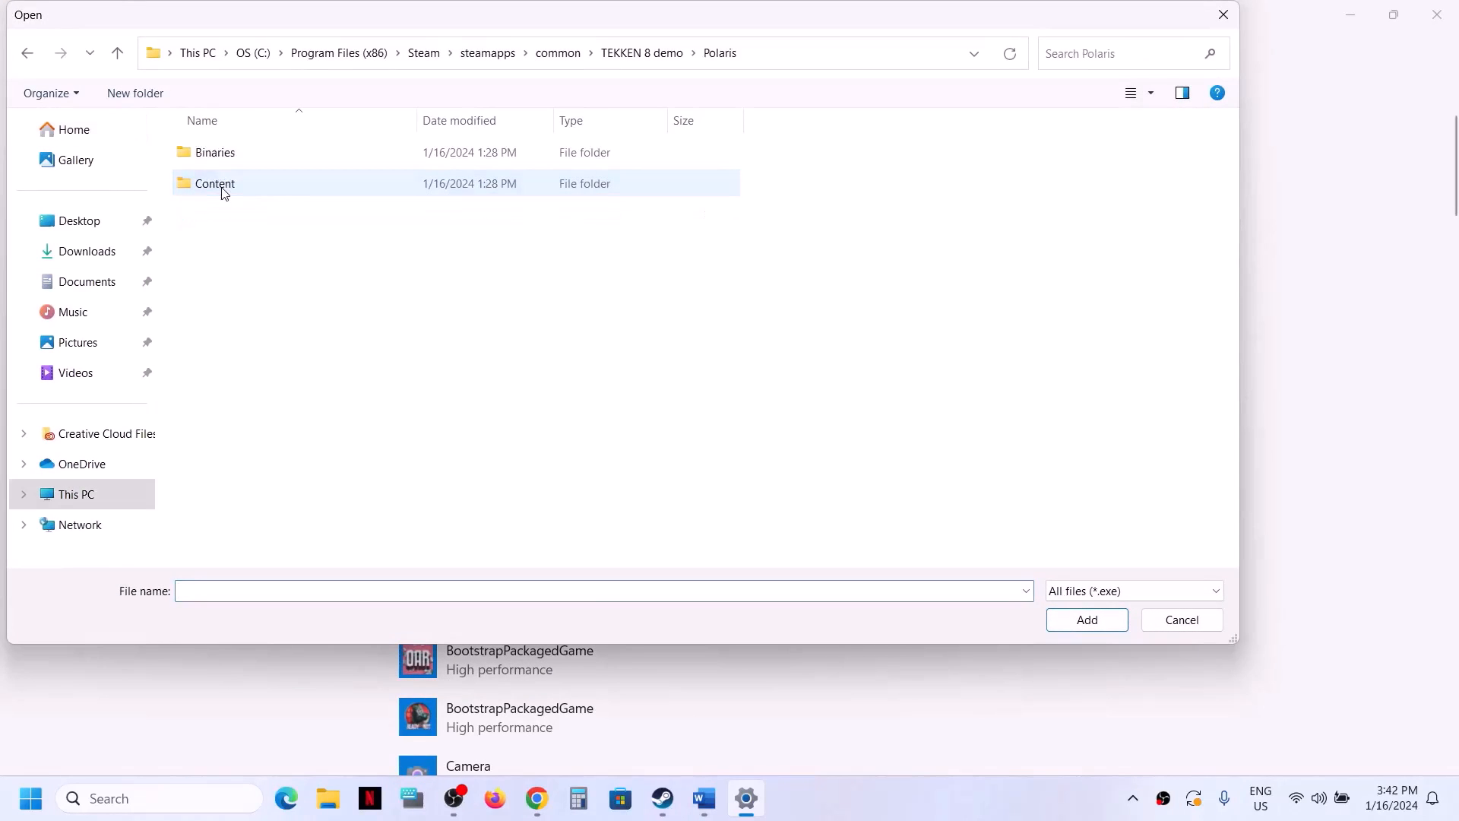
{"action": "double_click", "coordinate": [228, 155]}
{"action": "double_click", "coordinate": [225, 153]}
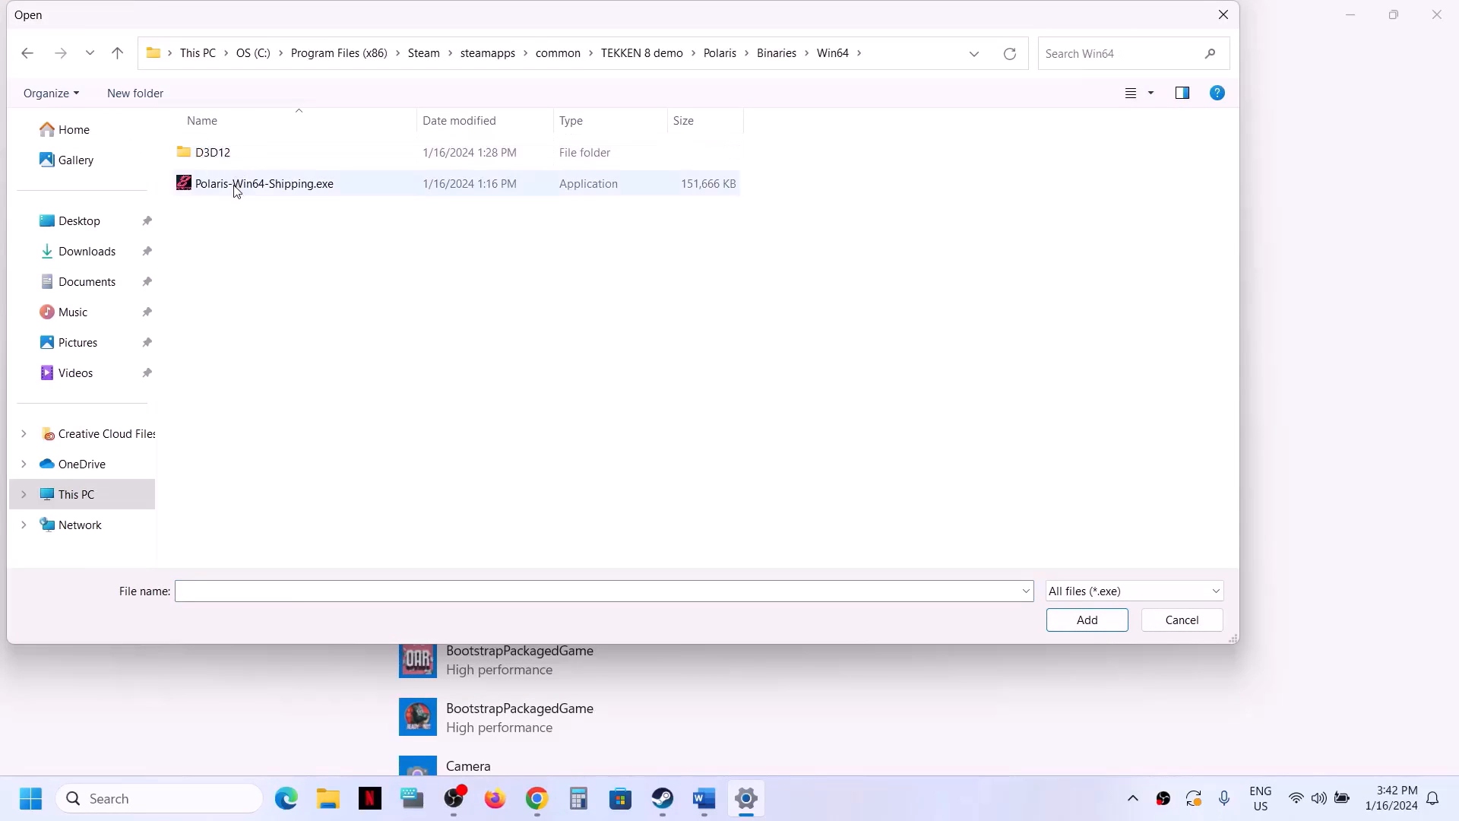
{"action": "left_click", "coordinate": [237, 190]}
{"action": "left_click", "coordinate": [1068, 633]}
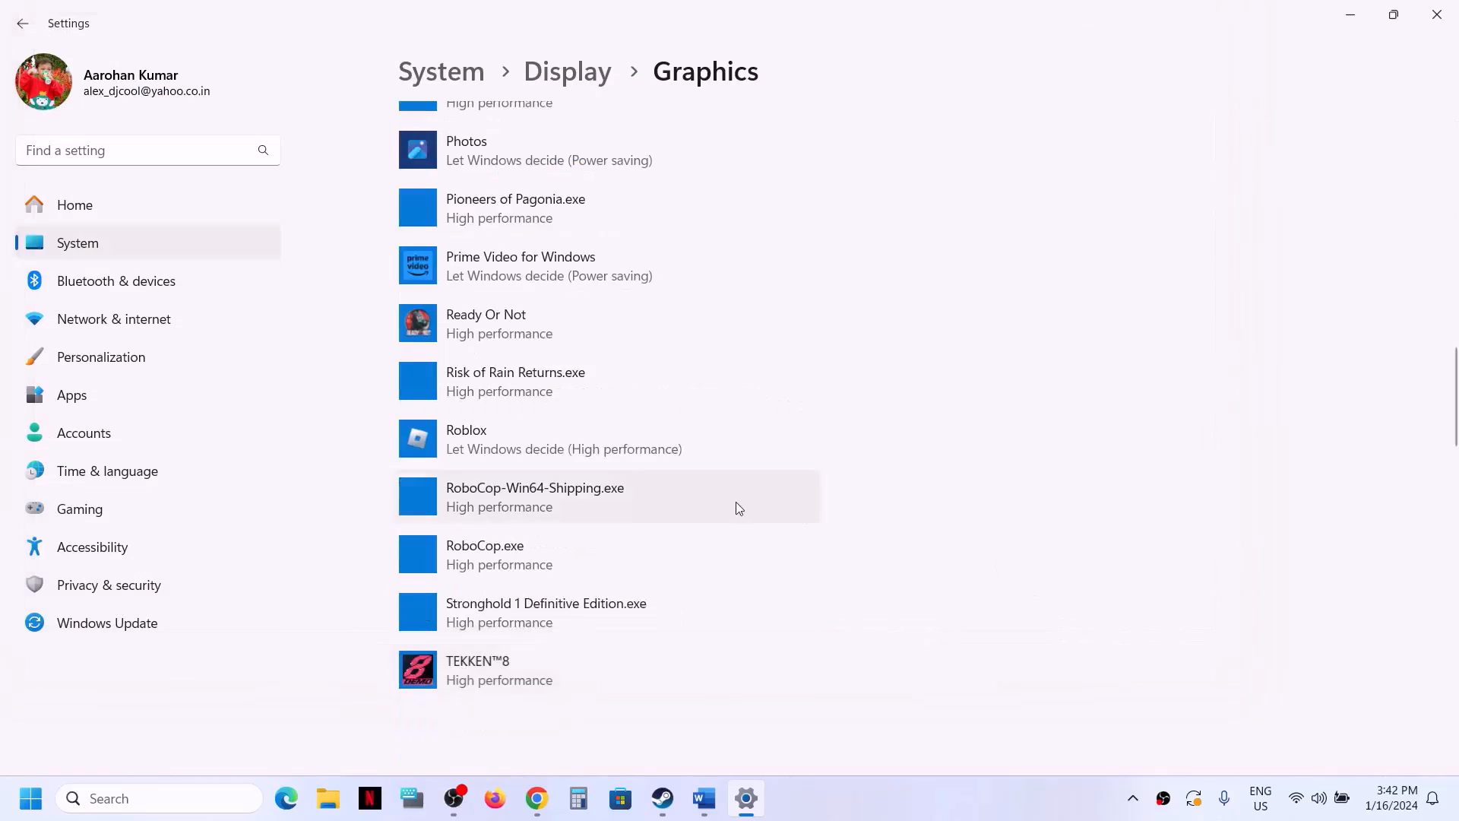
- Set the graphics preference of the added TEKKEN 8 - Demo entry to High performance and save it
{"action": "left_click", "coordinate": [663, 631]}
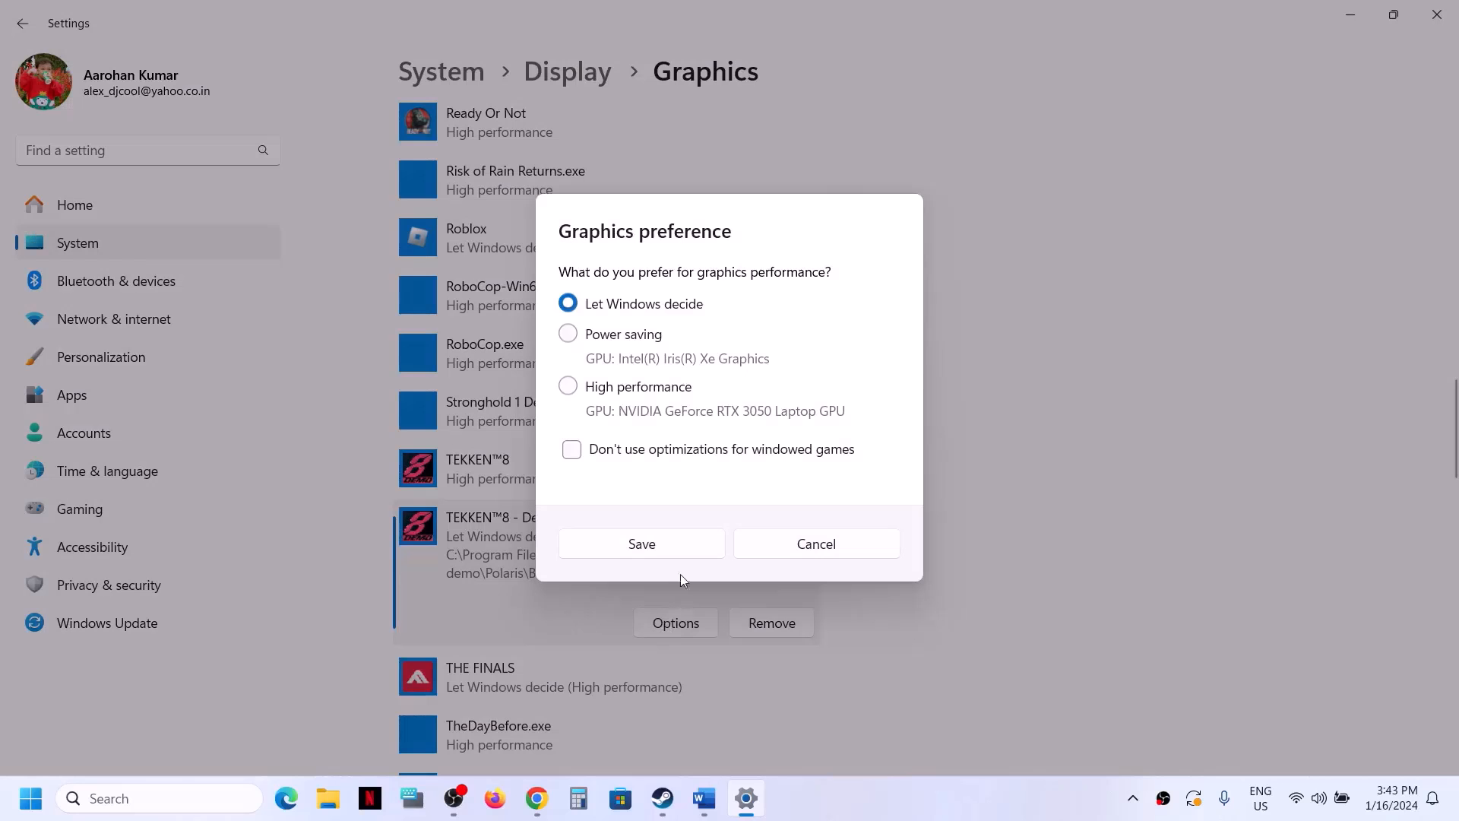
{"action": "left_click", "coordinate": [642, 545]}
{"action": "scroll", "coordinate": [684, 552], "scroll_direction": "up", "scroll_amount": 5}
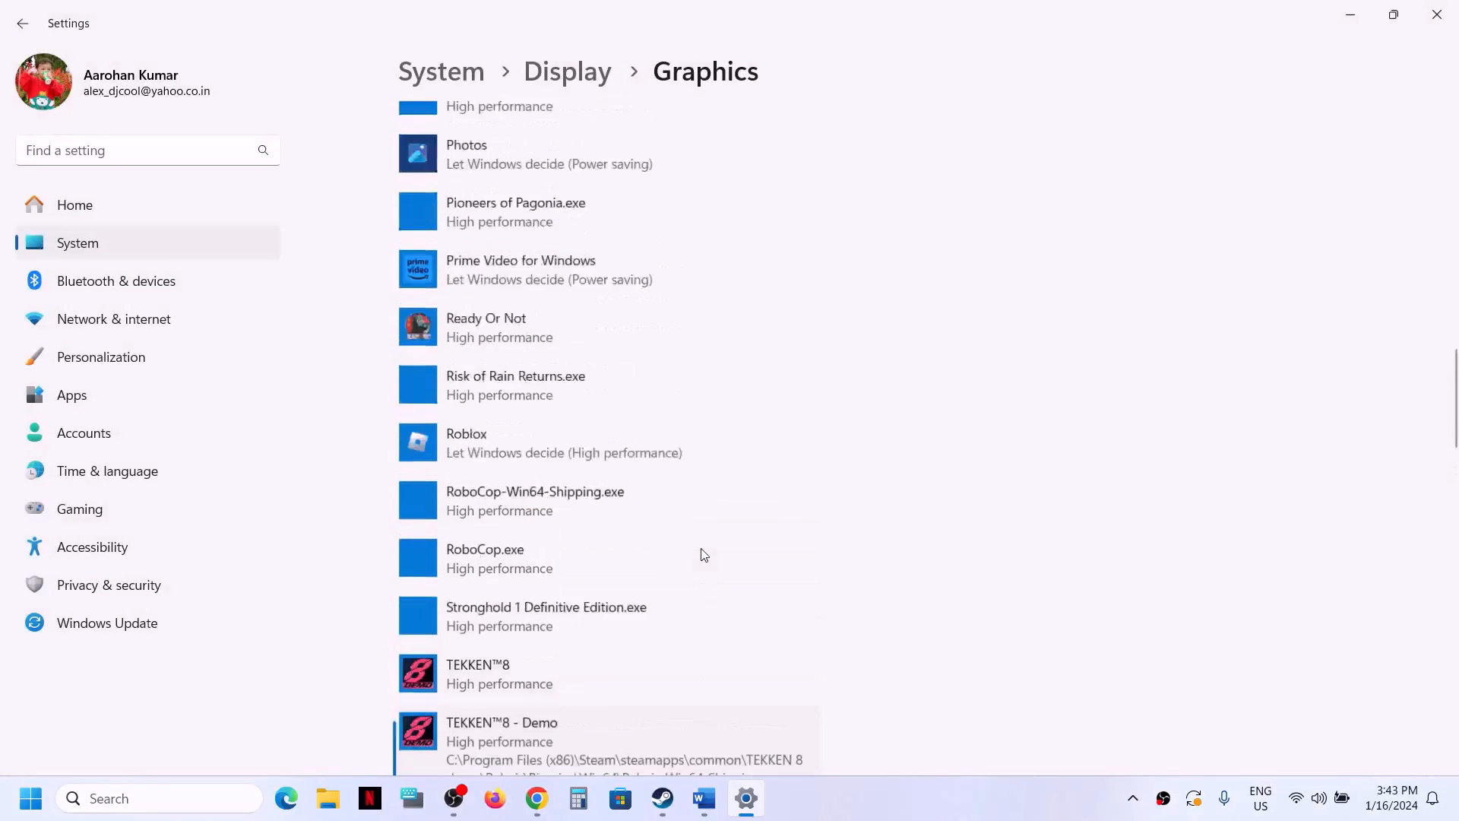
- Switch back to the Tekken 8 Word document and read the Step 10 instruction on deleting temp files
{"action": "left_click", "coordinate": [663, 799]}
{"action": "left_click", "coordinate": [704, 798]}
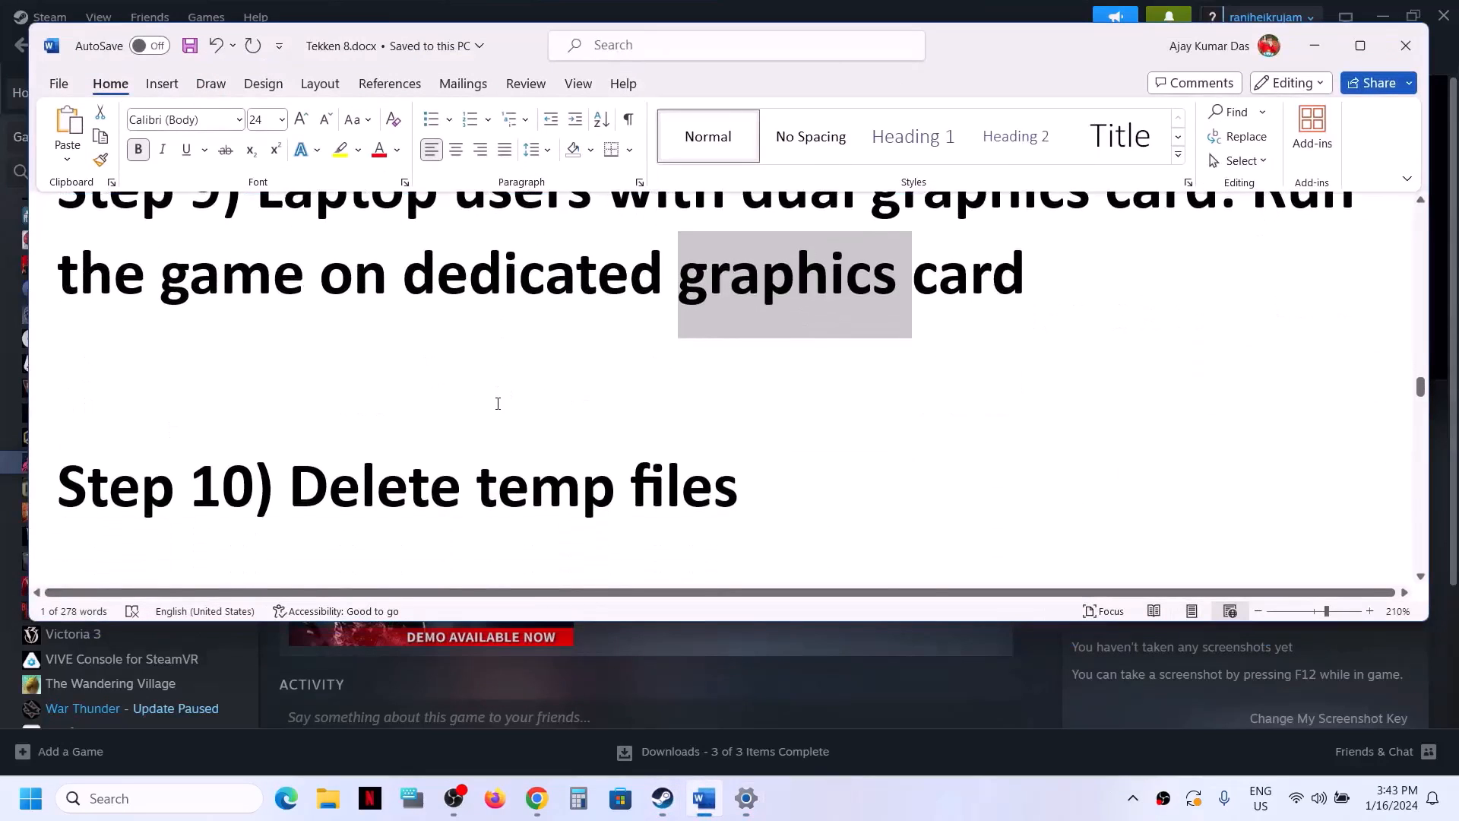
- Highlight the Step 10 text "Delete temp files" in the Tekken 8 document, and minimize the document window
{"action": "scroll", "coordinate": [498, 403], "scroll_direction": "down", "scroll_amount": 2}
{"action": "left_click_drag", "start_coordinate": [291, 392], "coordinate": [824, 377]}
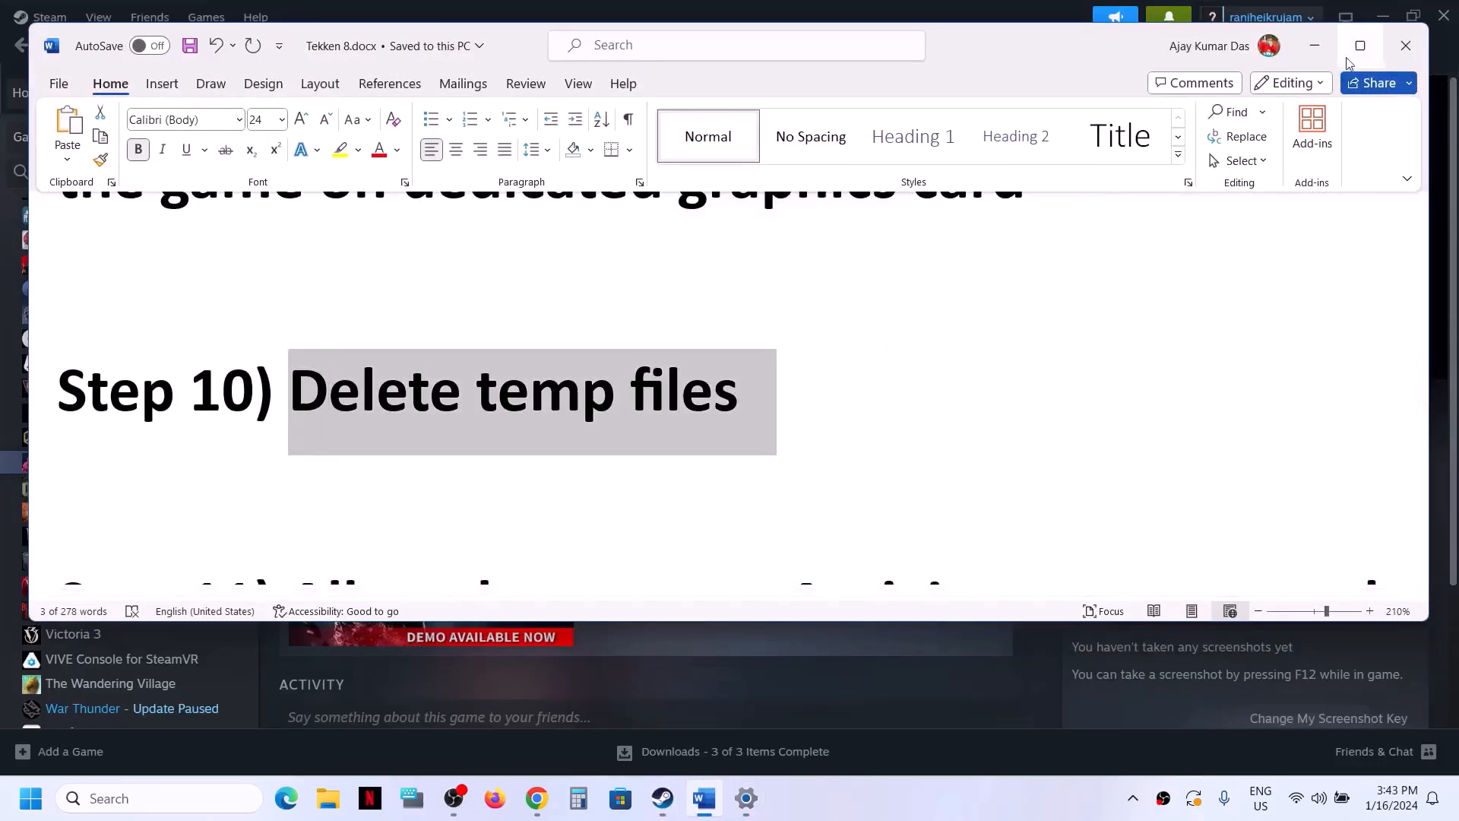
{"action": "left_click", "coordinate": [1315, 45]}
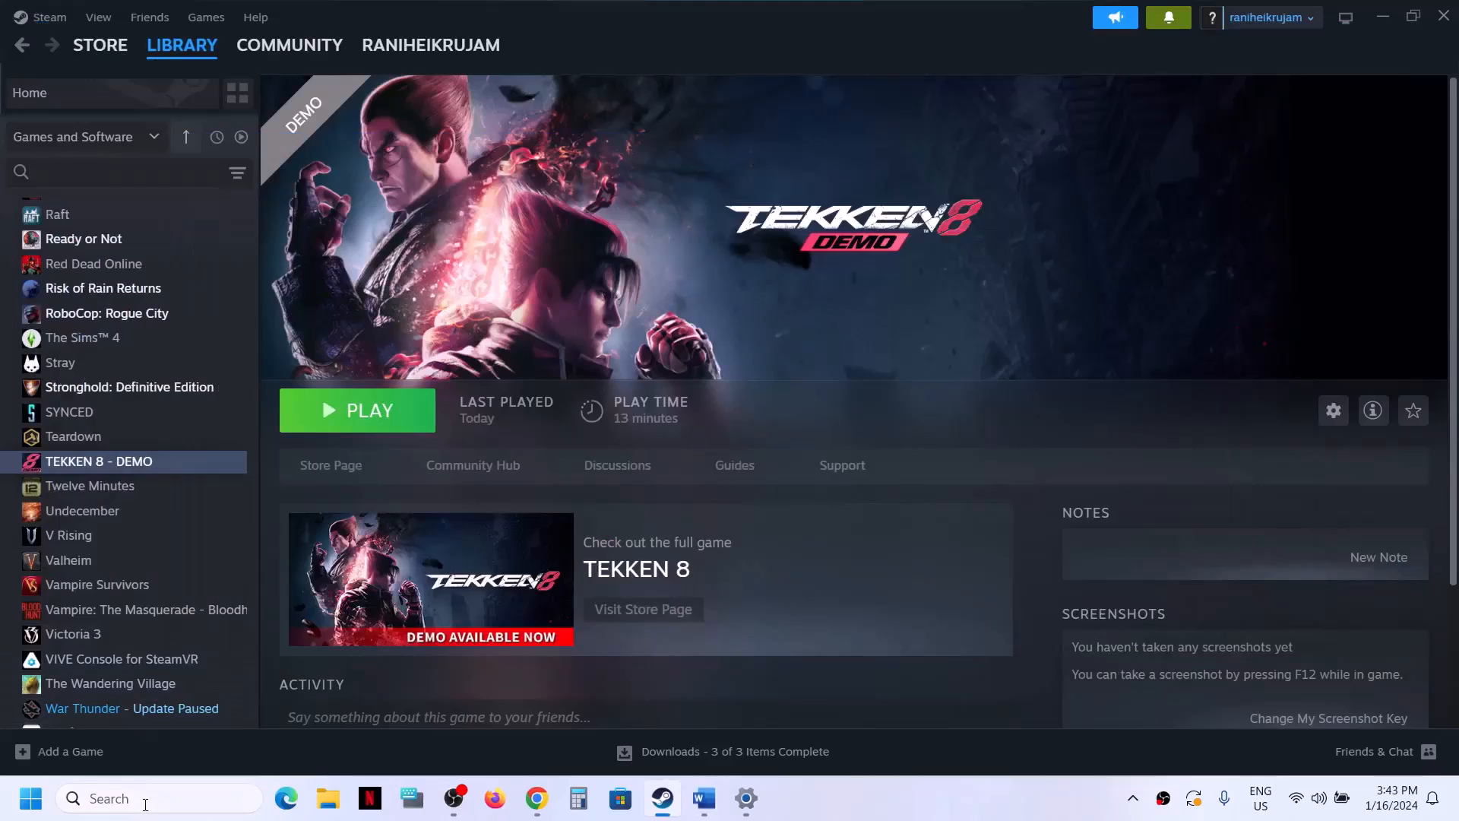
- Open the AppData\Local\Temp folder by running %temp% from the Windows Run dialog
{"action": "left_click", "coordinate": [146, 800]}
{"action": "type", "text": "run"}
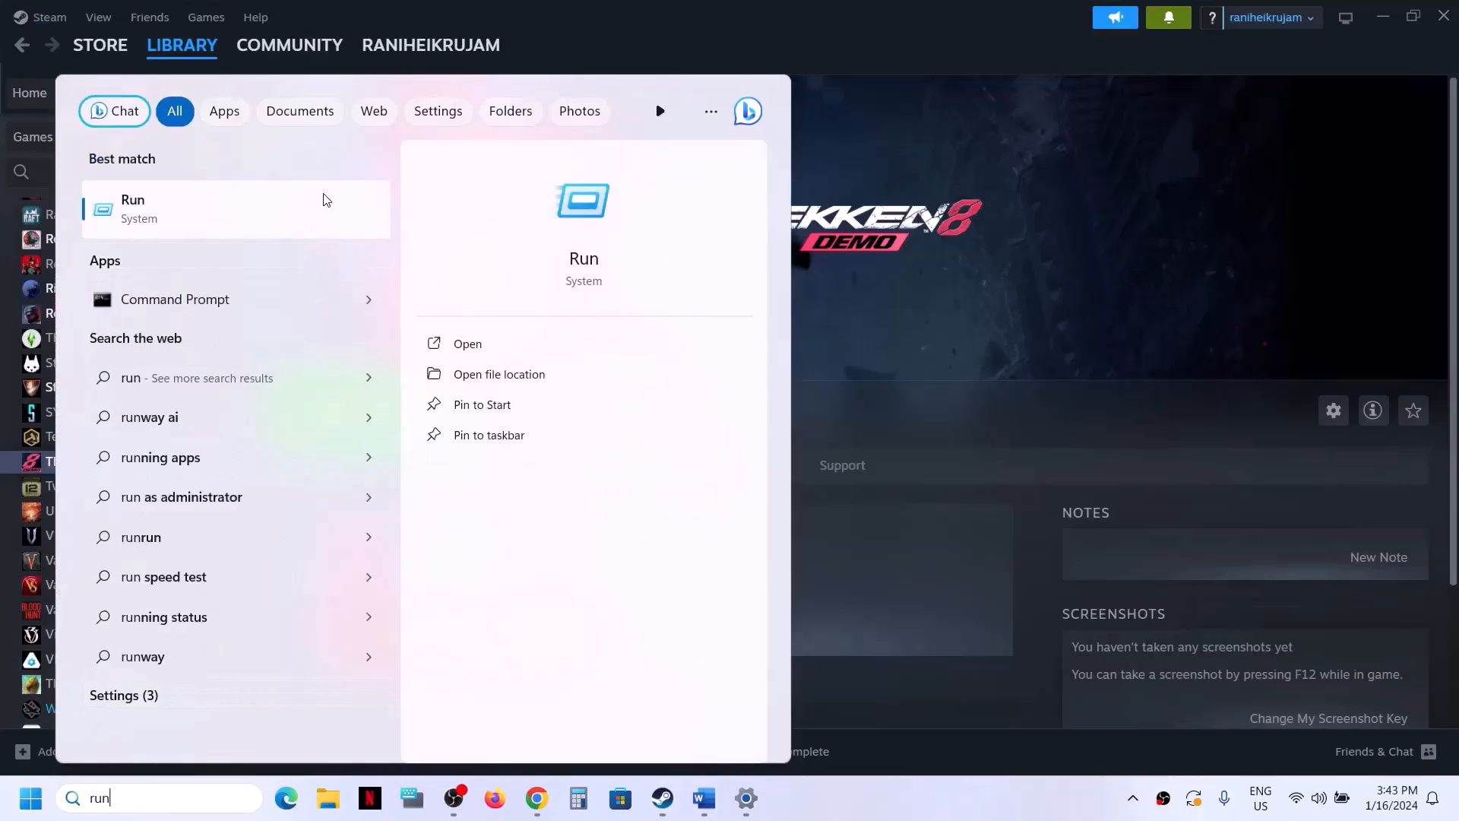
{"action": "left_click", "coordinate": [326, 199]}
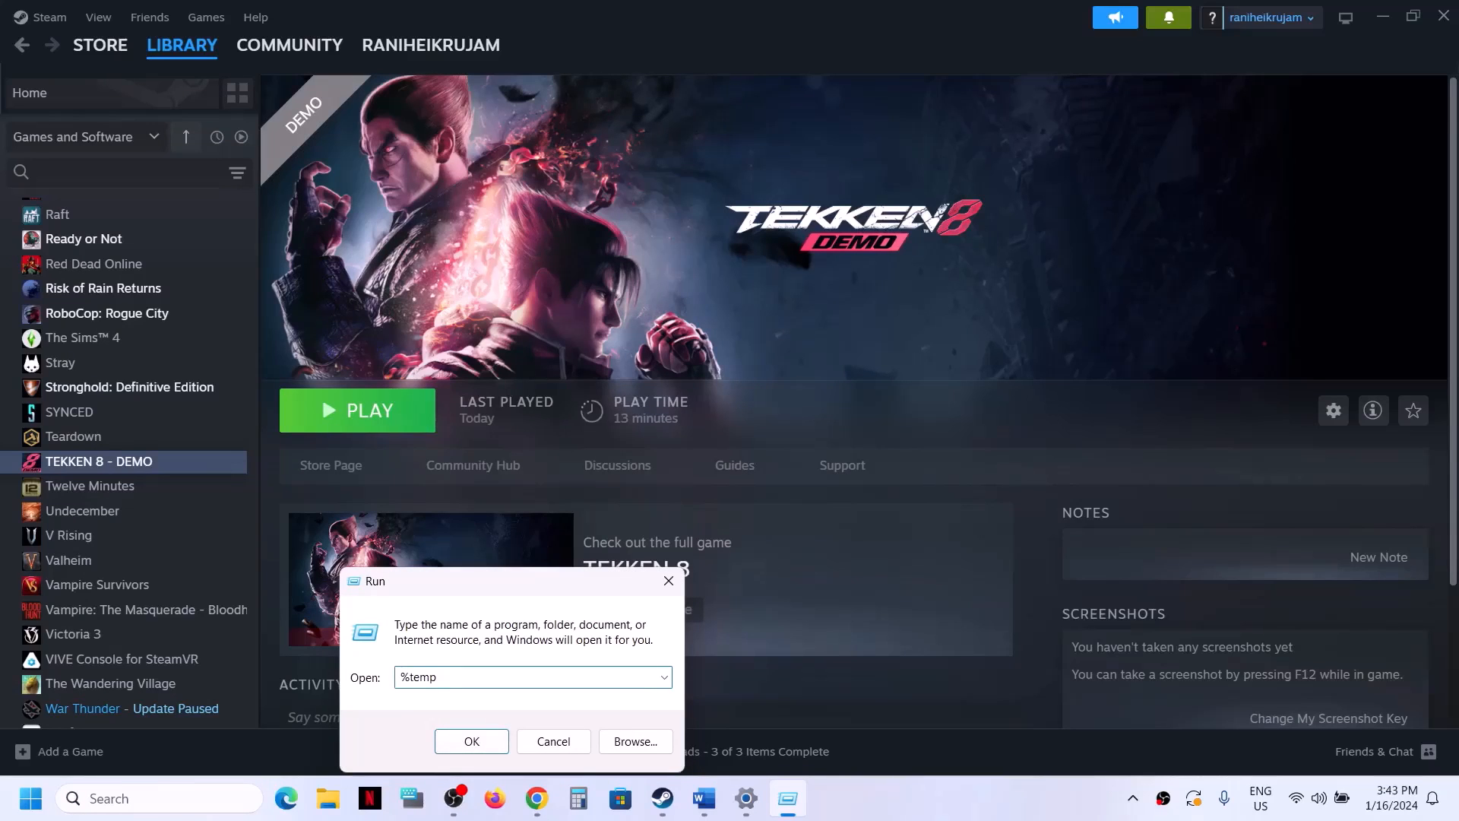
{"action": "left_click", "coordinate": [465, 748]}
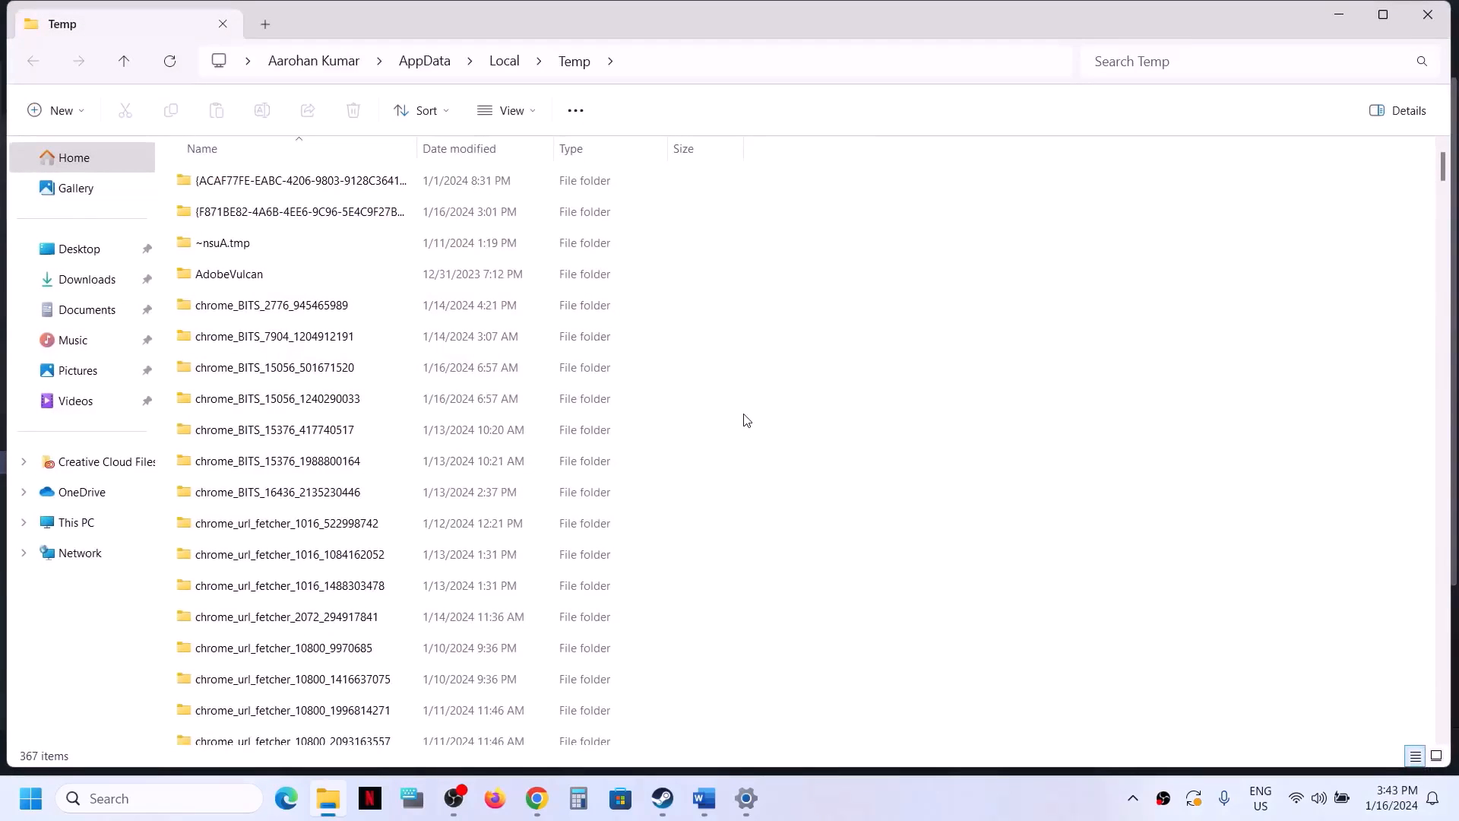
- Delete everything in the AppData\Local\Temp folder, skipping all items in use, and close the folder window
{"action": "key", "text": "ctrl+a"}
{"action": "right_click", "coordinate": [414, 303]}
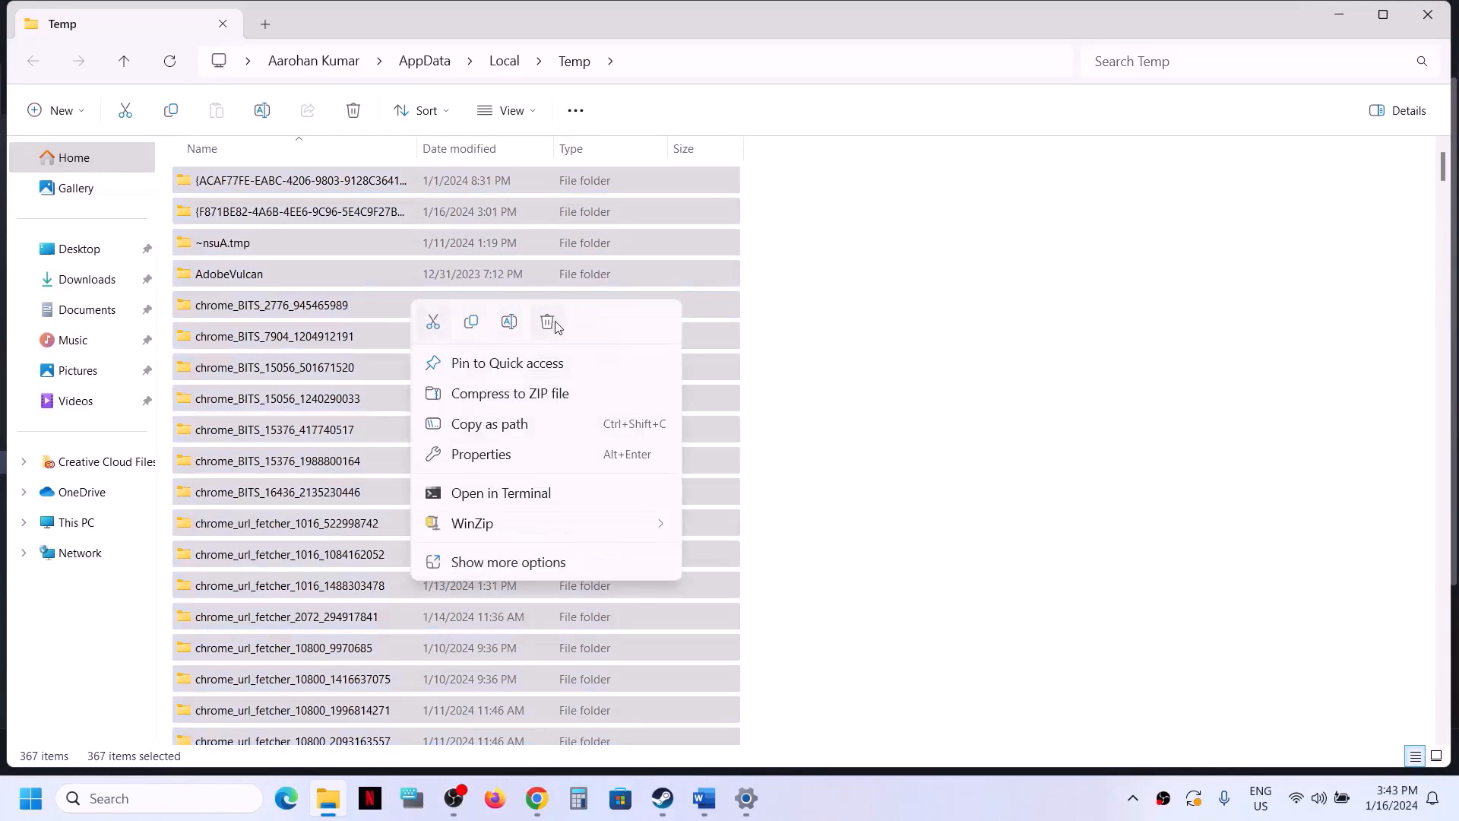
{"action": "left_click", "coordinate": [553, 320]}
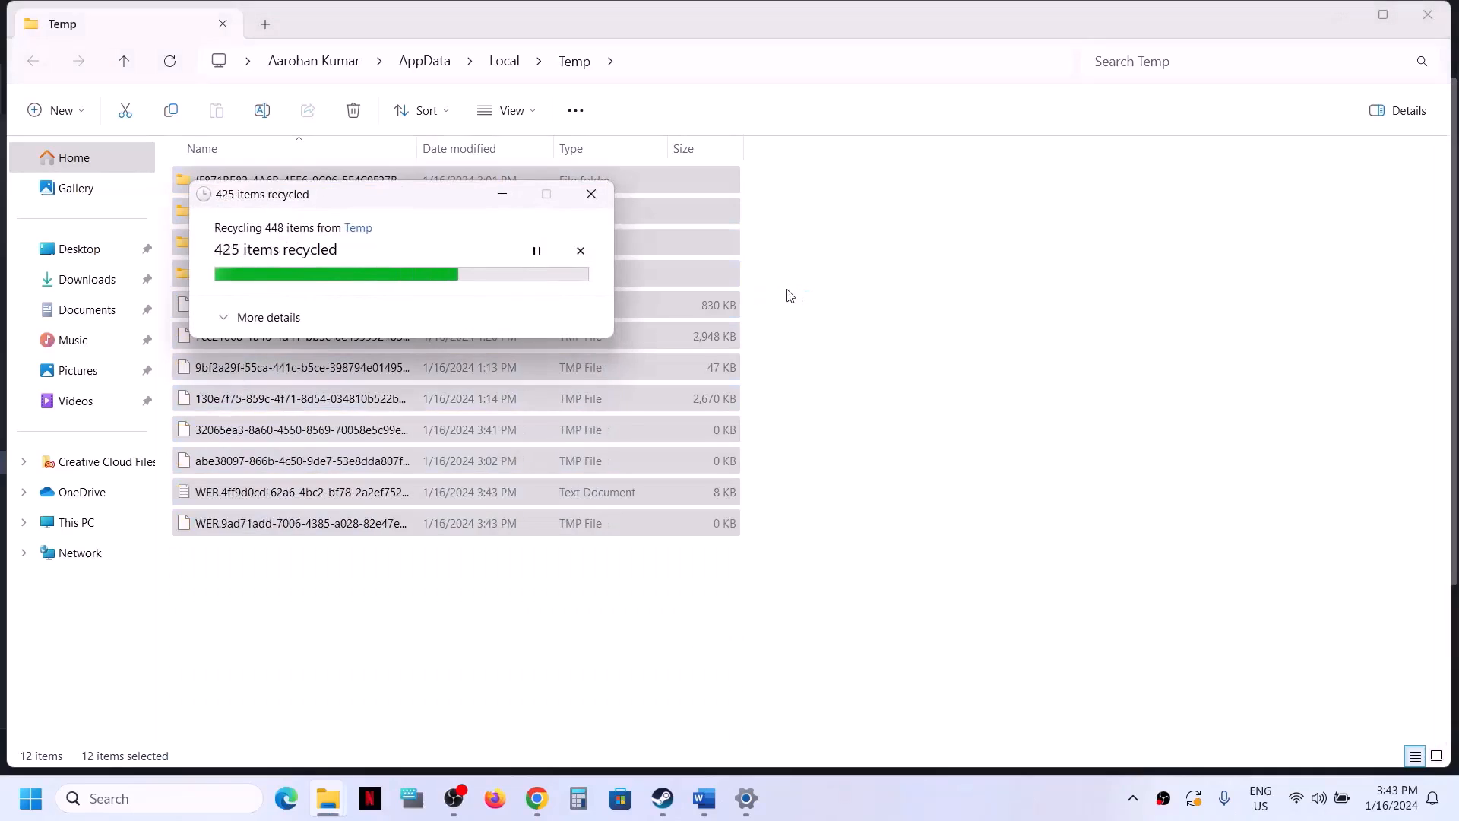
{"action": "left_click", "coordinate": [253, 370]}
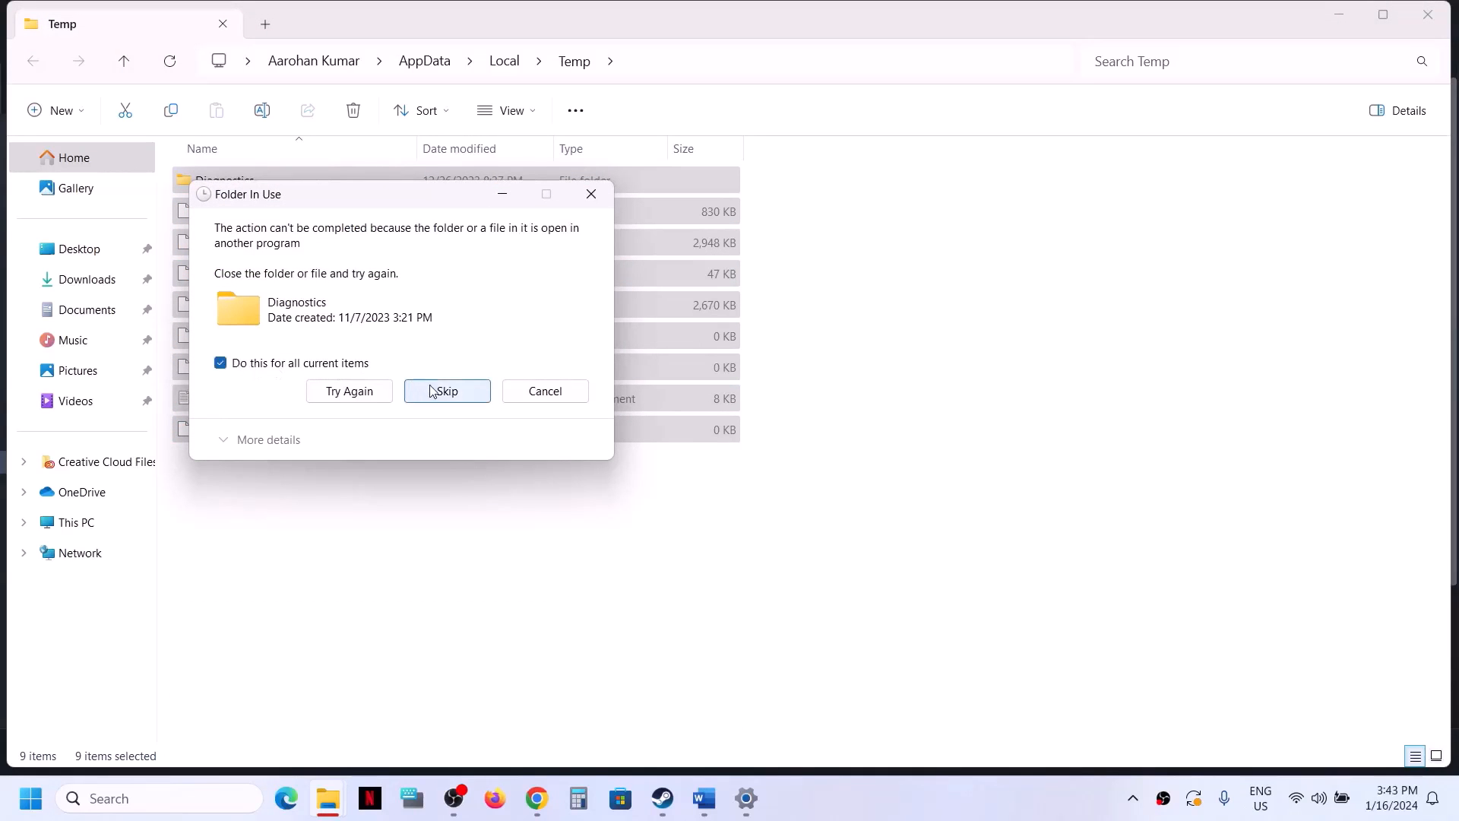
{"action": "left_click", "coordinate": [447, 391]}
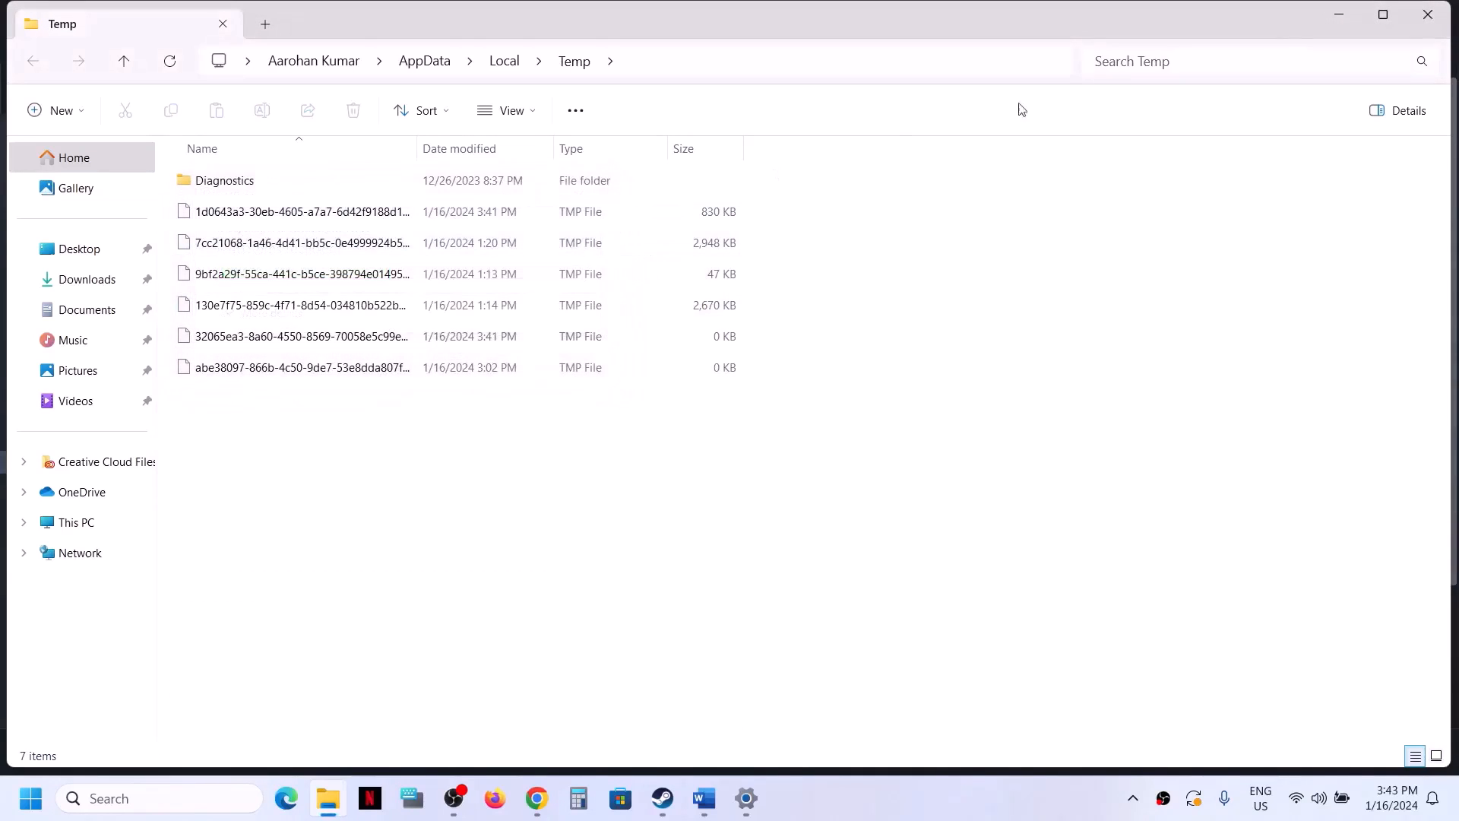
{"action": "left_click", "coordinate": [1429, 16]}
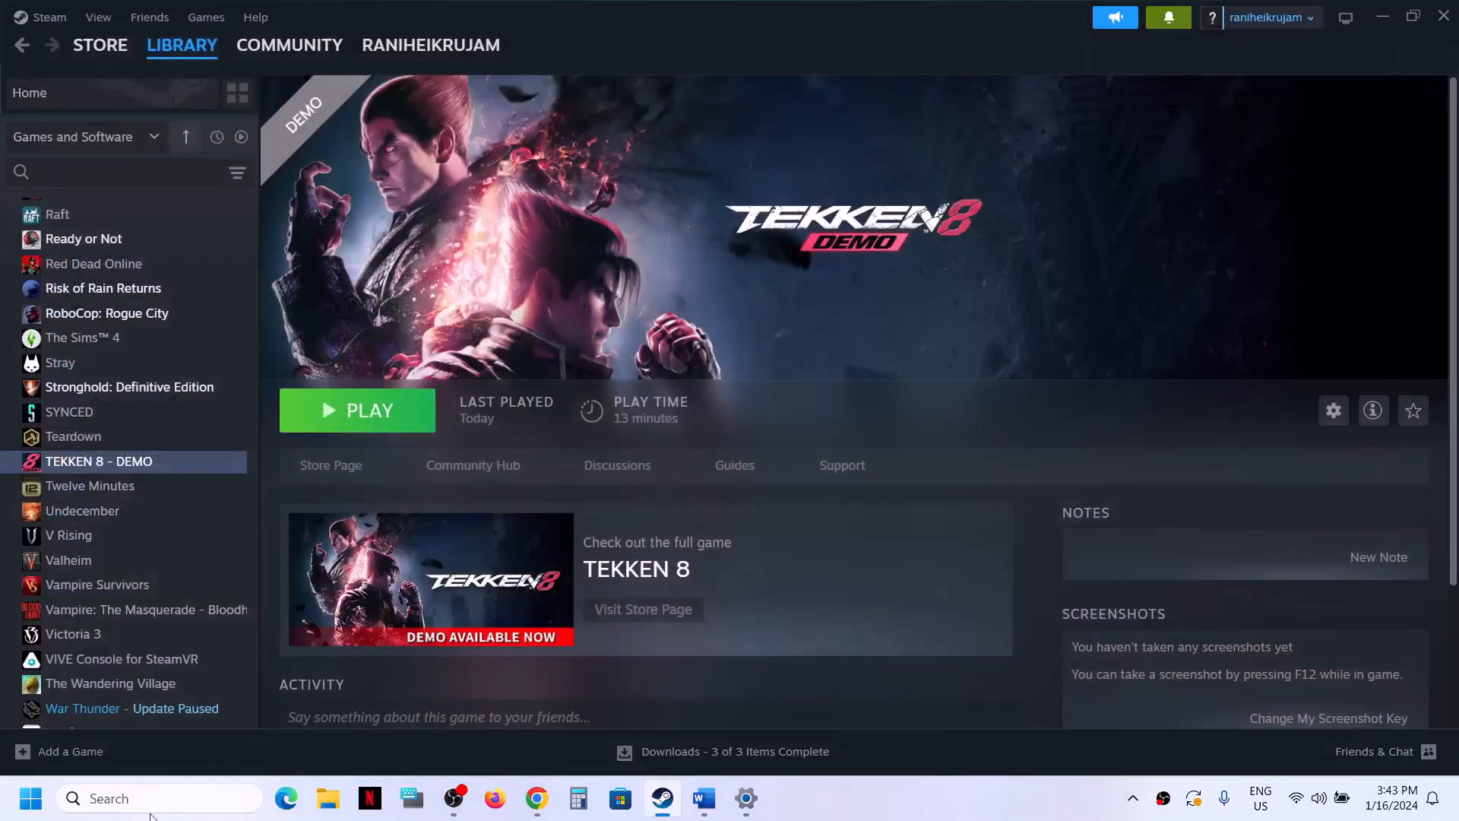
- Open the C:\Windows\Temp folder by running temp from the Windows Run dialog
{"action": "left_click", "coordinate": [213, 792]}
{"action": "type", "text": "run"}
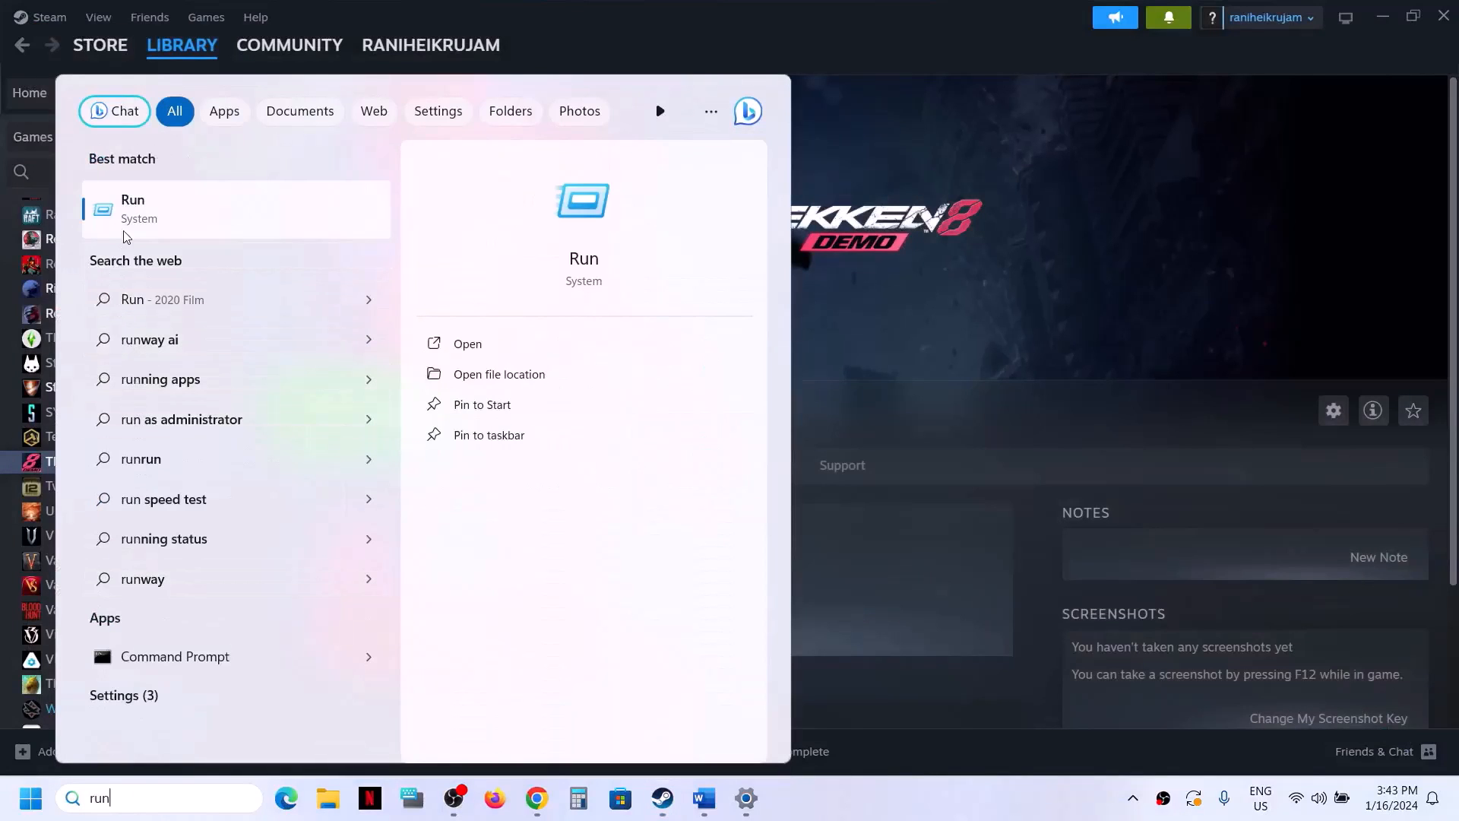
{"action": "left_click", "coordinate": [218, 227]}
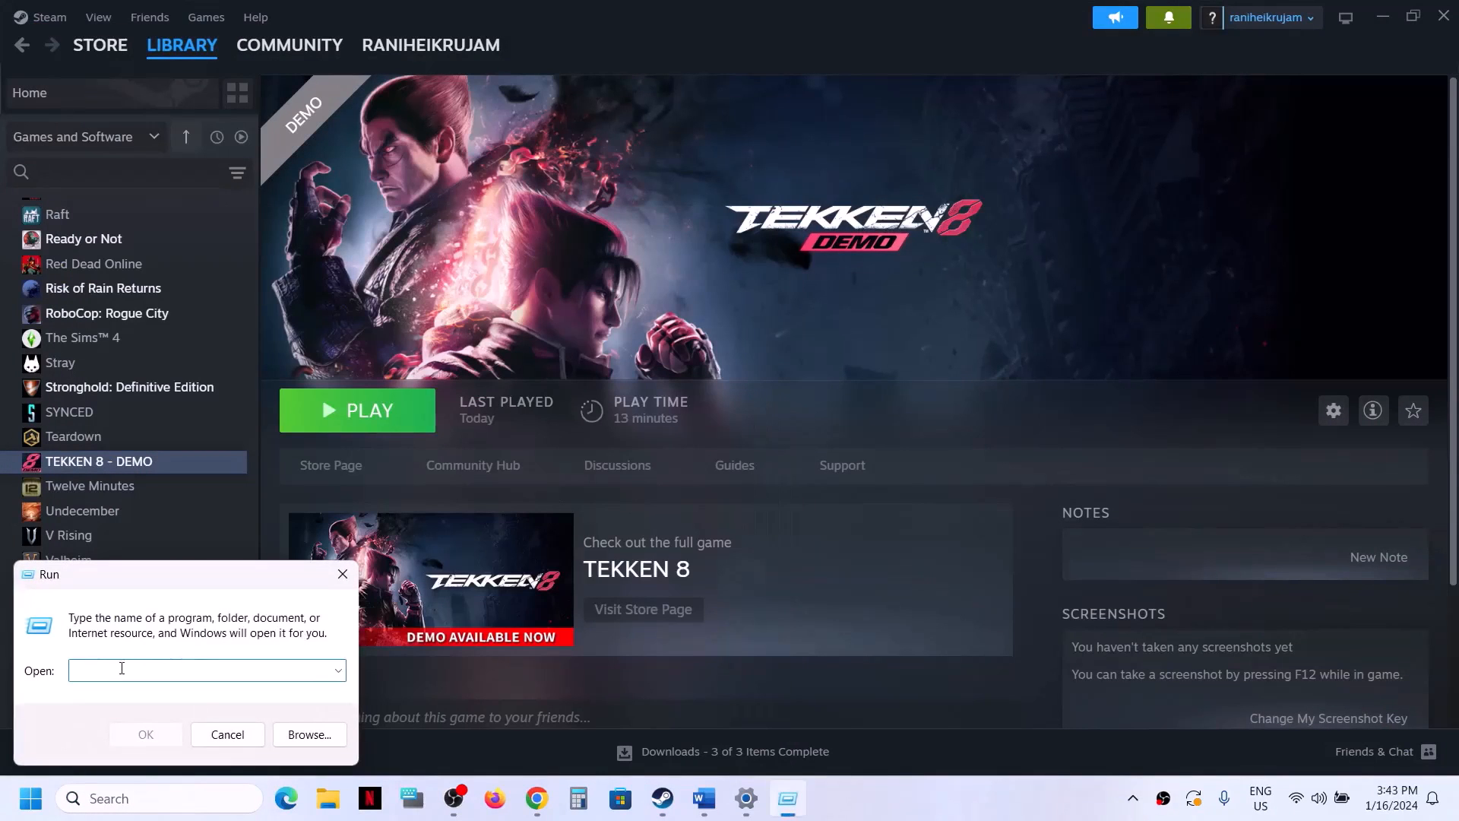
{"action": "type", "text": "temp"}
{"action": "left_click", "coordinate": [144, 735]}
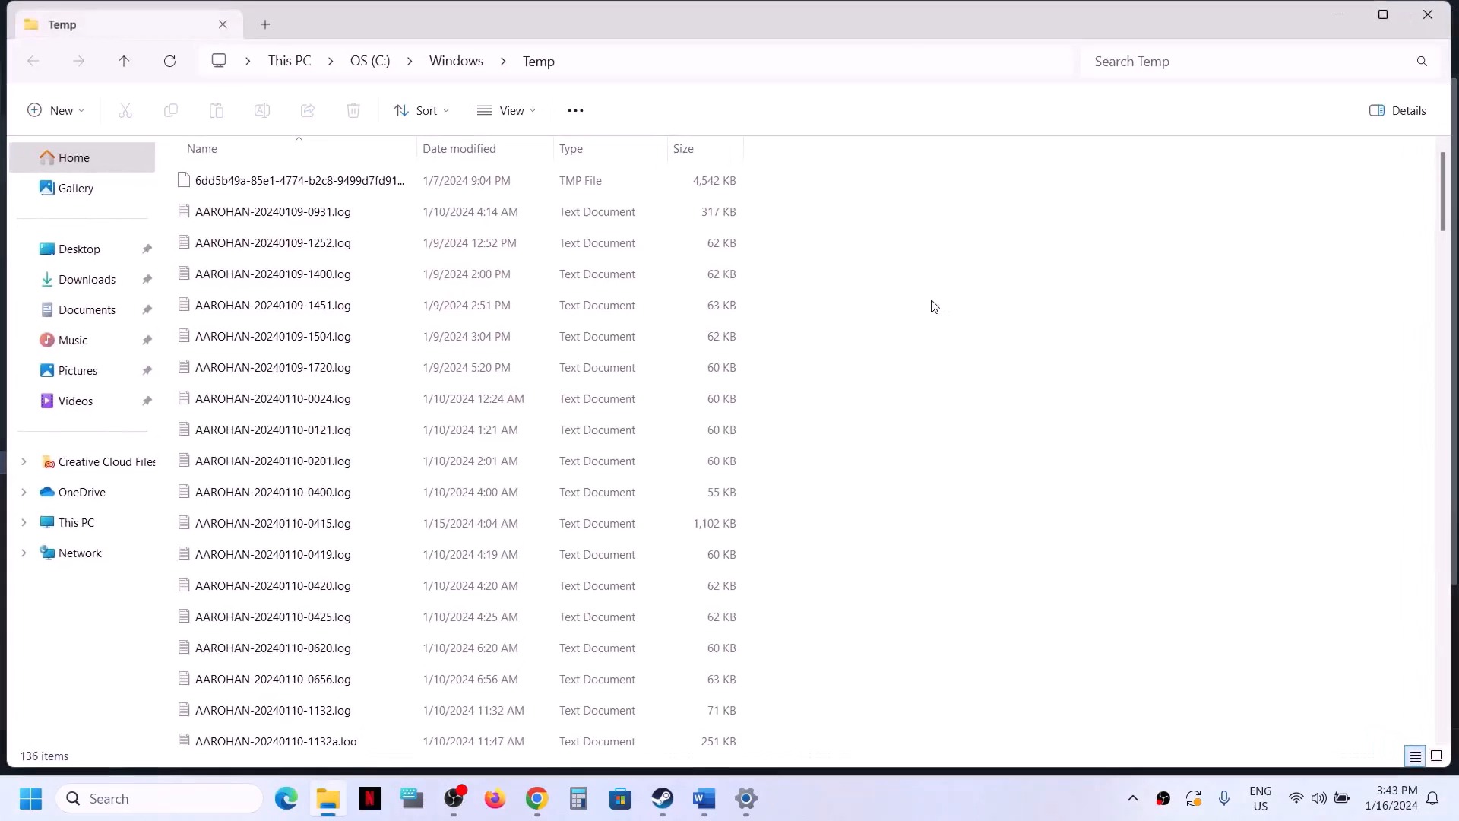
- Delete everything in the C:\Windows\Temp folder, skipping the log file in use, and close the folder window
{"action": "key", "text": "ctrl+a"}
{"action": "right_click", "coordinate": [390, 283]}
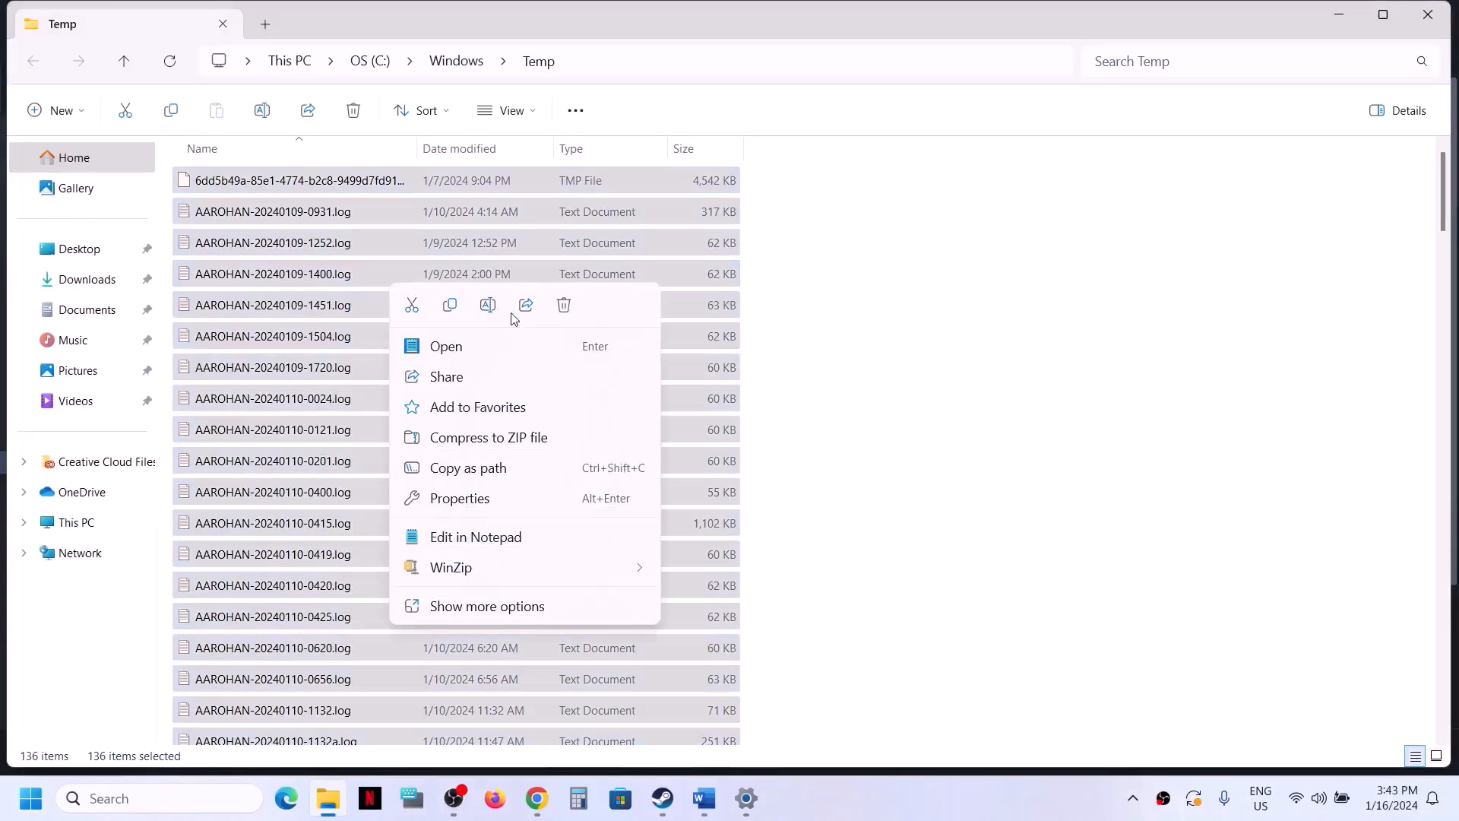
{"action": "left_click", "coordinate": [563, 306]}
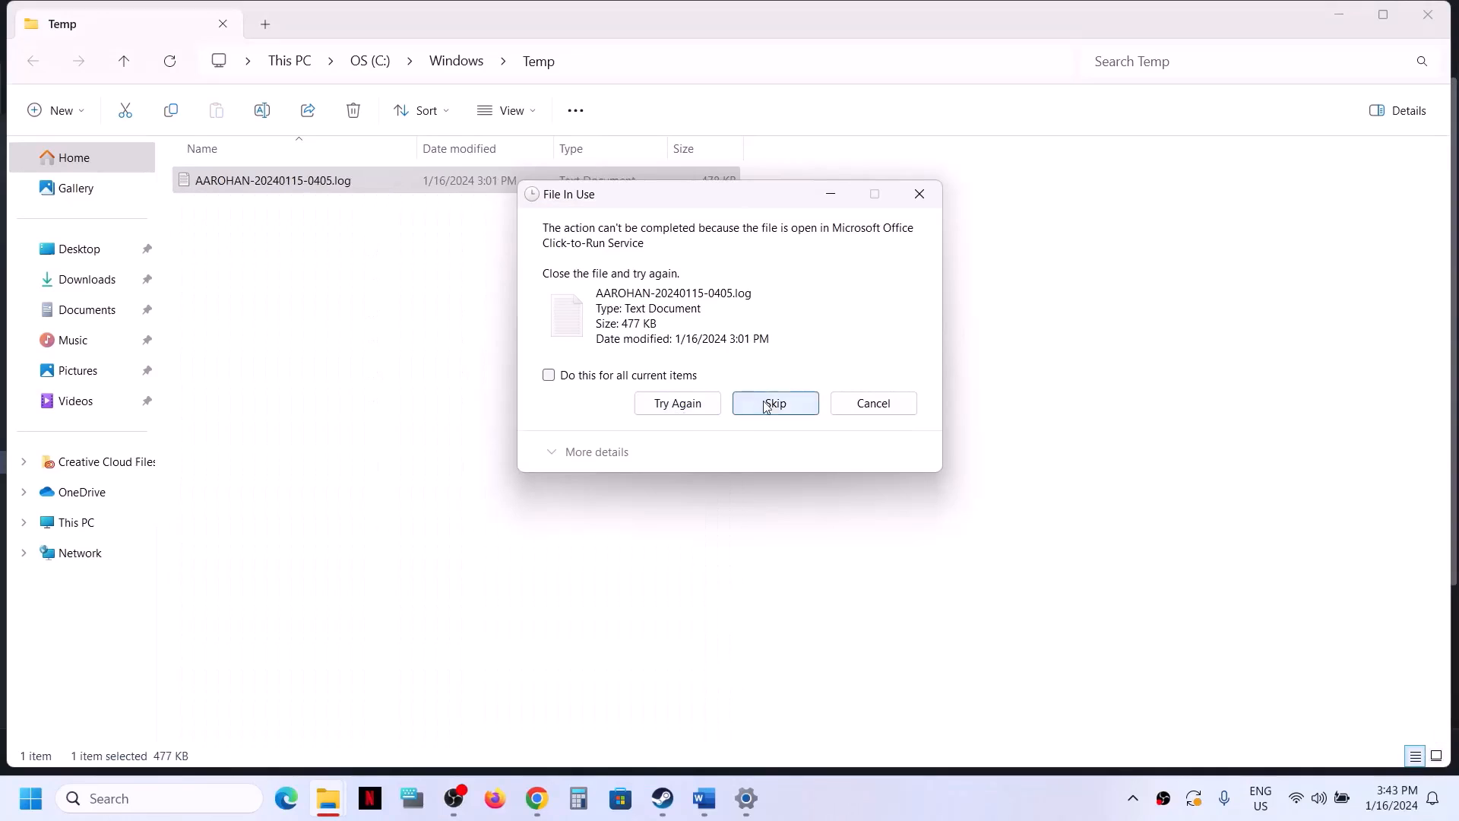
{"action": "left_click", "coordinate": [766, 399]}
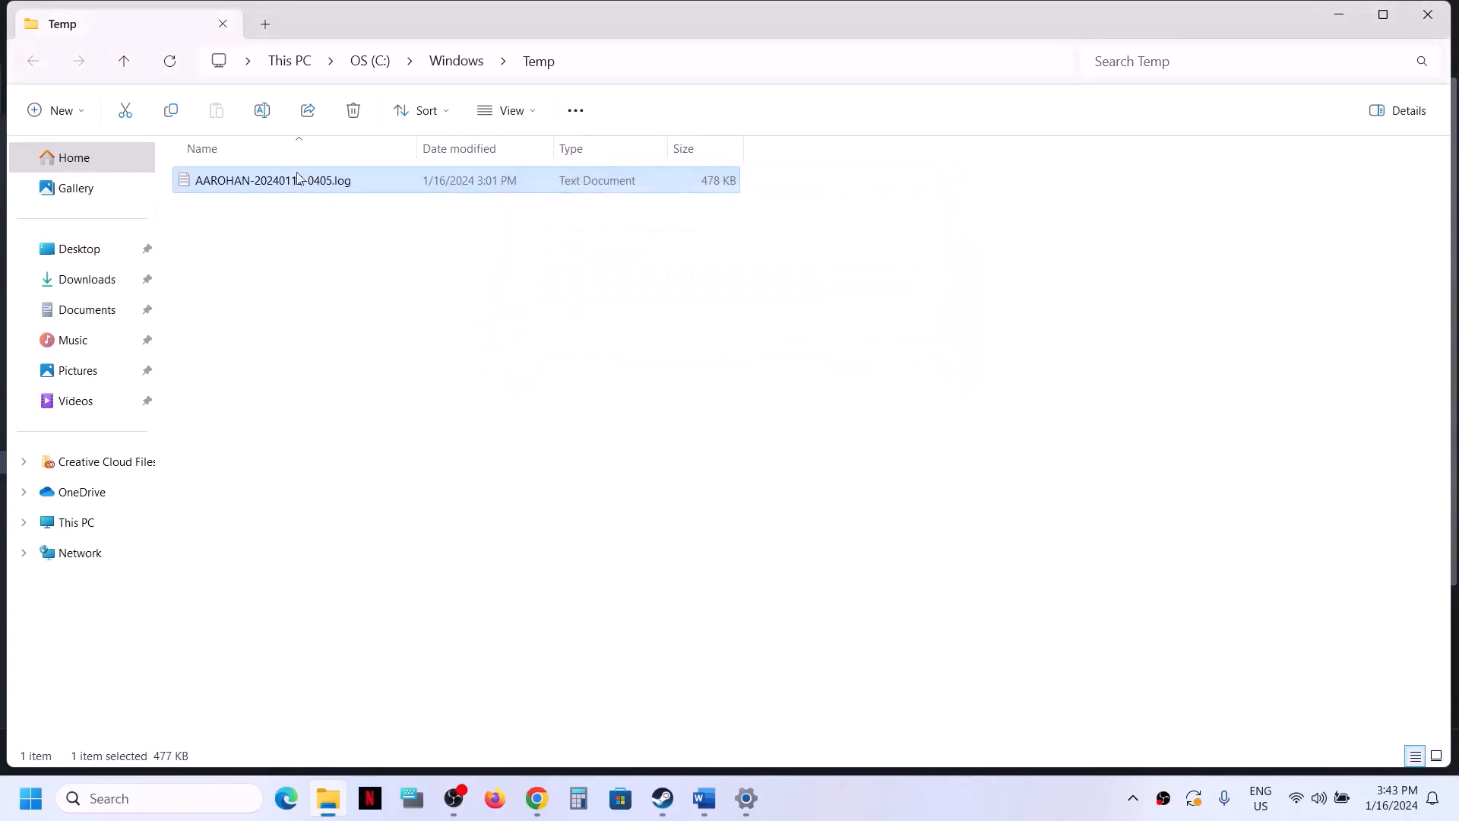
{"action": "left_click", "coordinate": [1429, 16]}
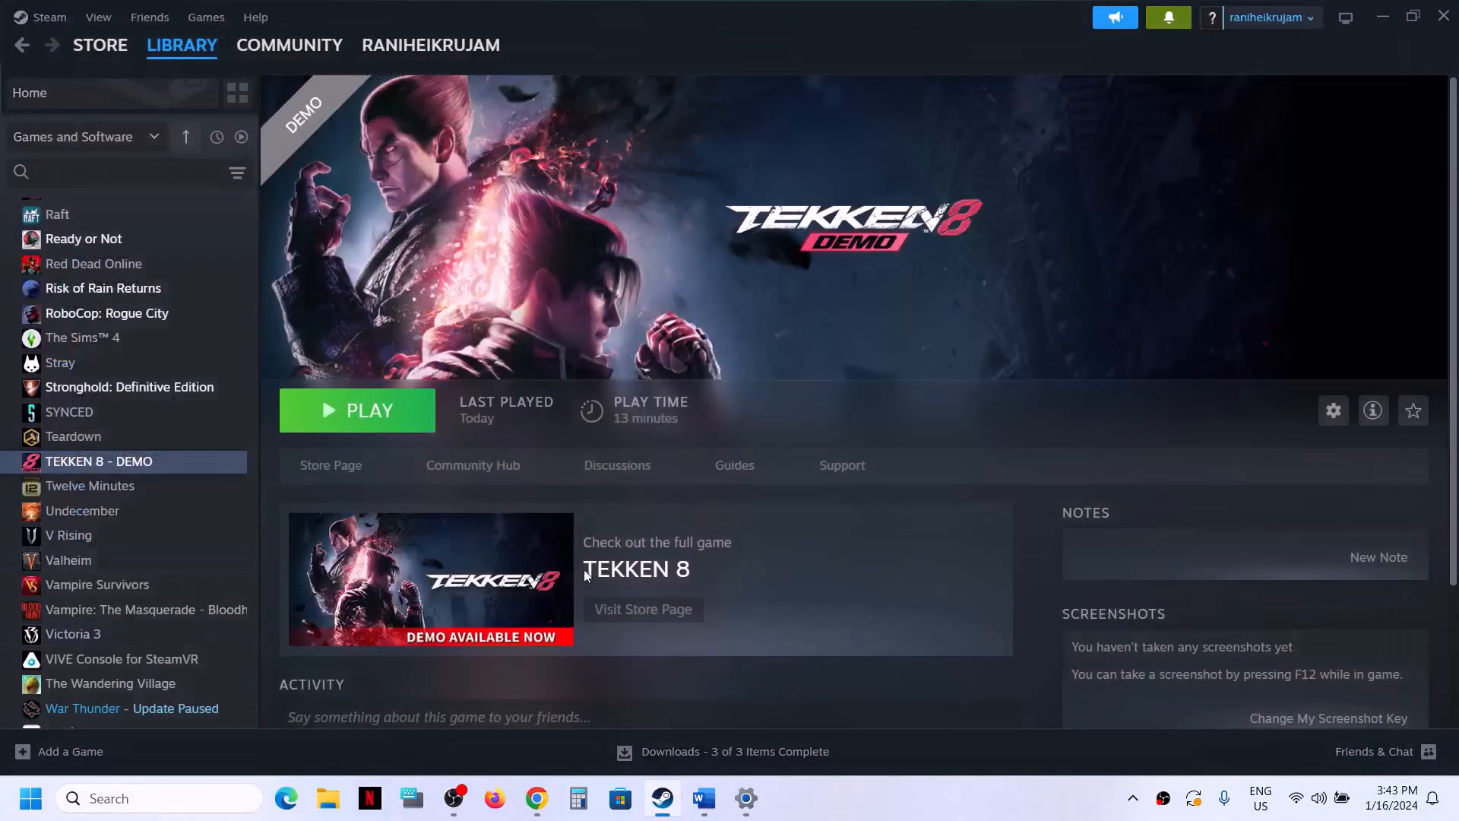
- Switch to the Word document, highlight the Step 11 text on allowing the game in the antivirus program and Windows Security, and minimize the document
{"action": "left_click", "coordinate": [717, 815]}
{"action": "scroll", "coordinate": [304, 456], "scroll_direction": "down", "scroll_amount": 3}
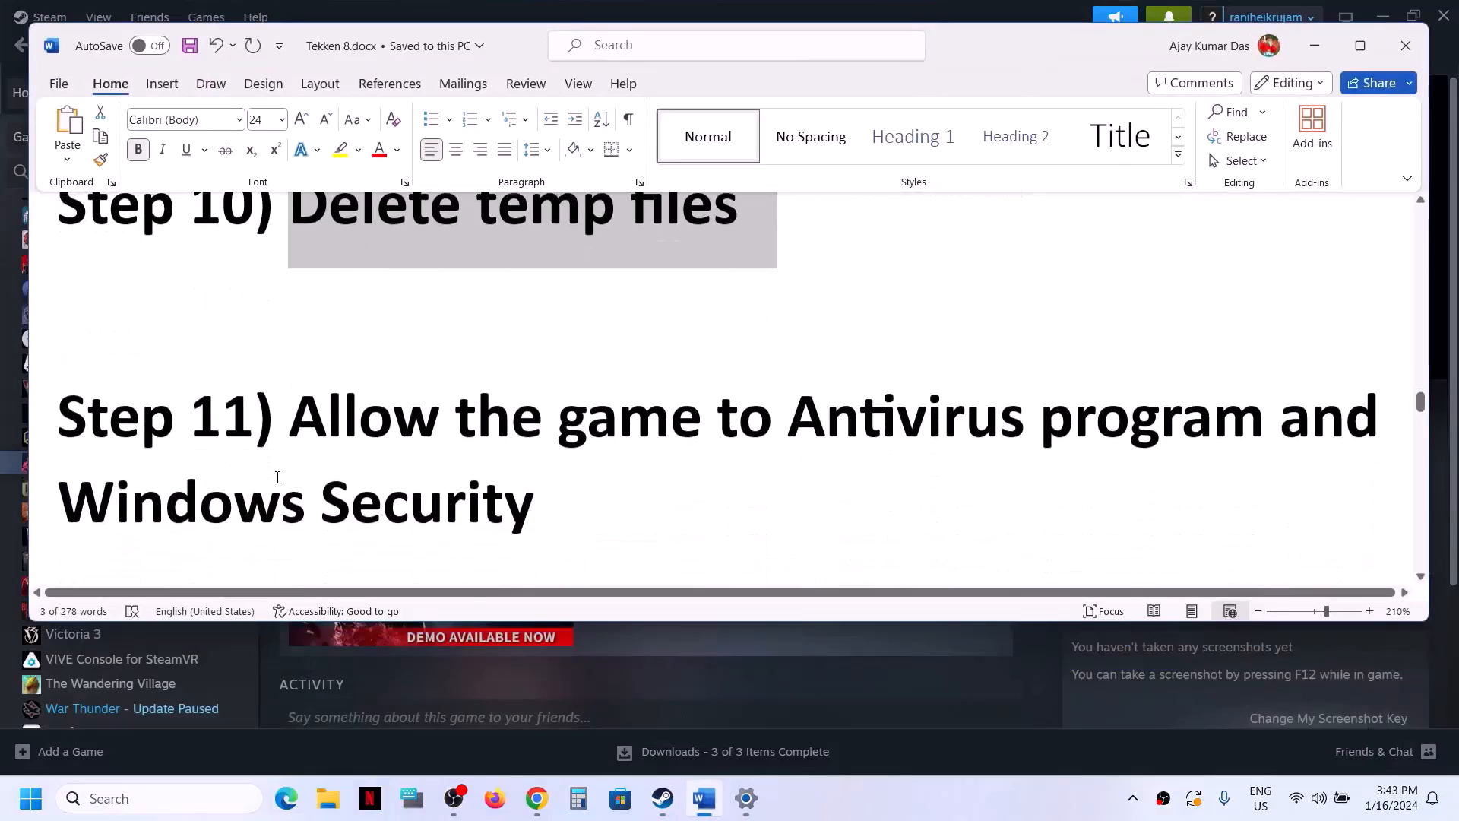
{"action": "left_click_drag", "start_coordinate": [306, 410], "coordinate": [1064, 430]}
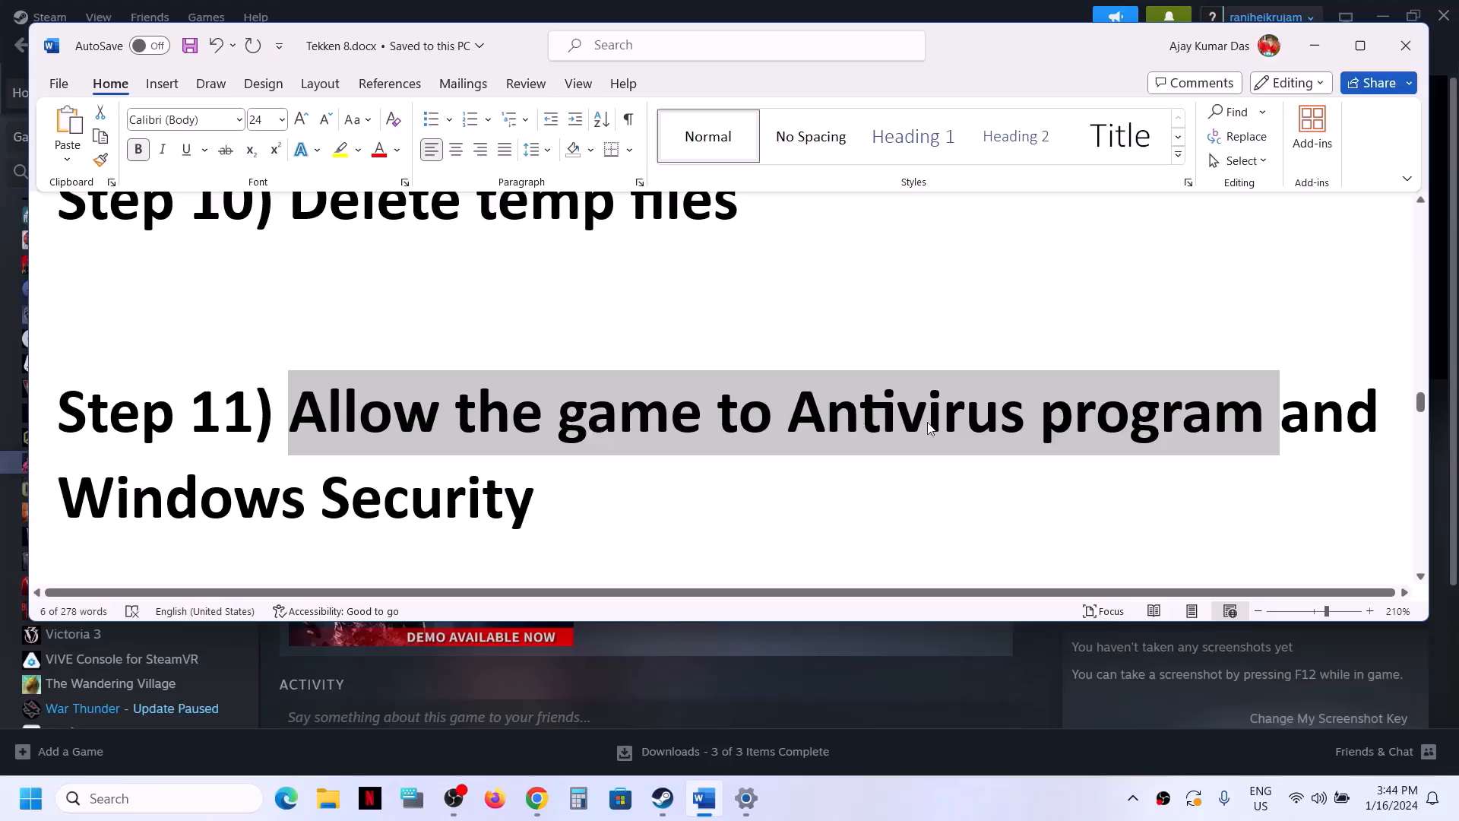
{"action": "left_click_drag", "start_coordinate": [107, 495], "coordinate": [533, 502]}
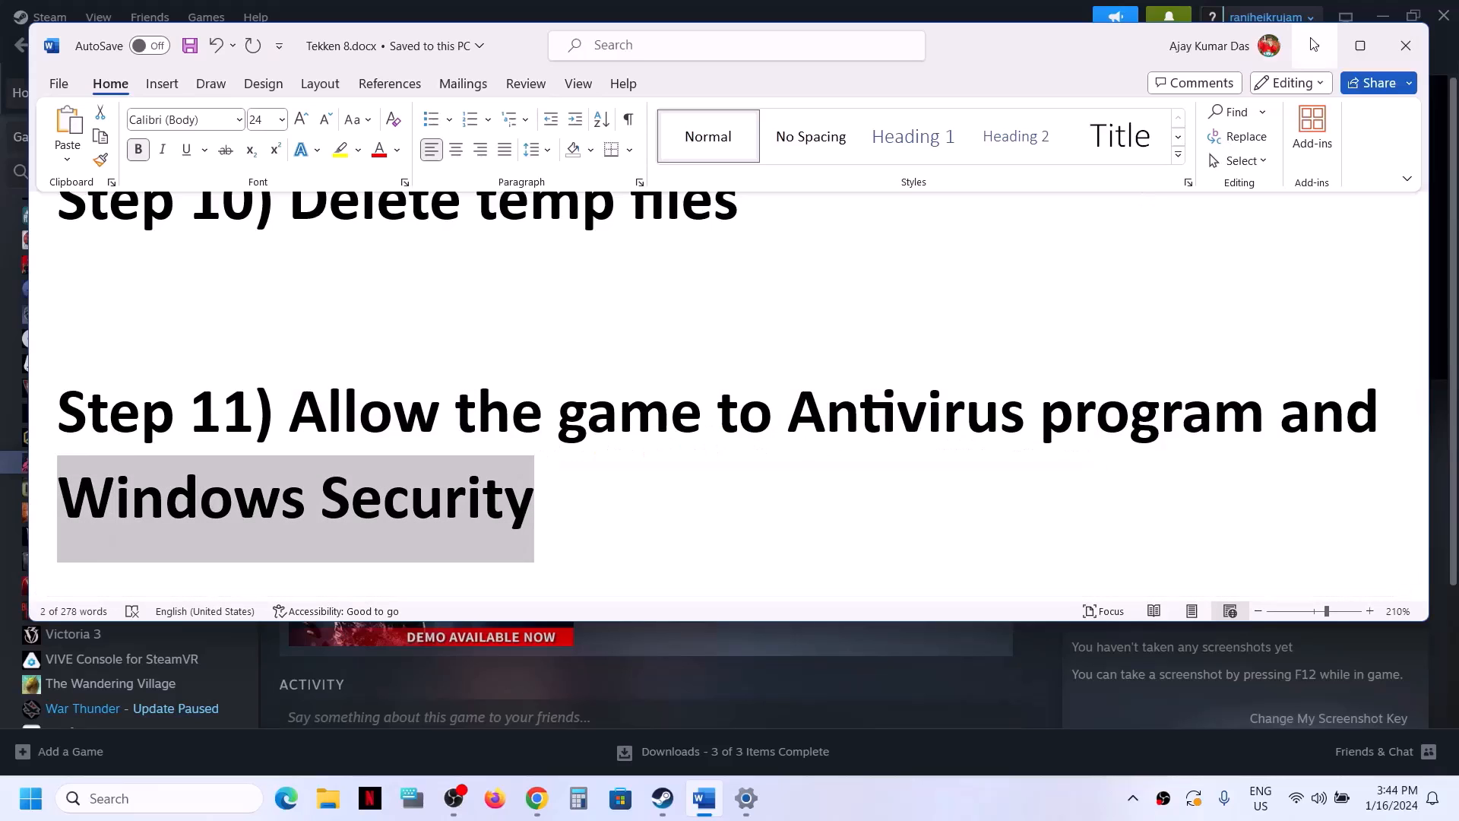
{"action": "left_click", "coordinate": [1315, 46]}
- Open Virus & threat protection in Windows Security from the Privacy & security section of Windows Settings
{"action": "left_click", "coordinate": [30, 798]}
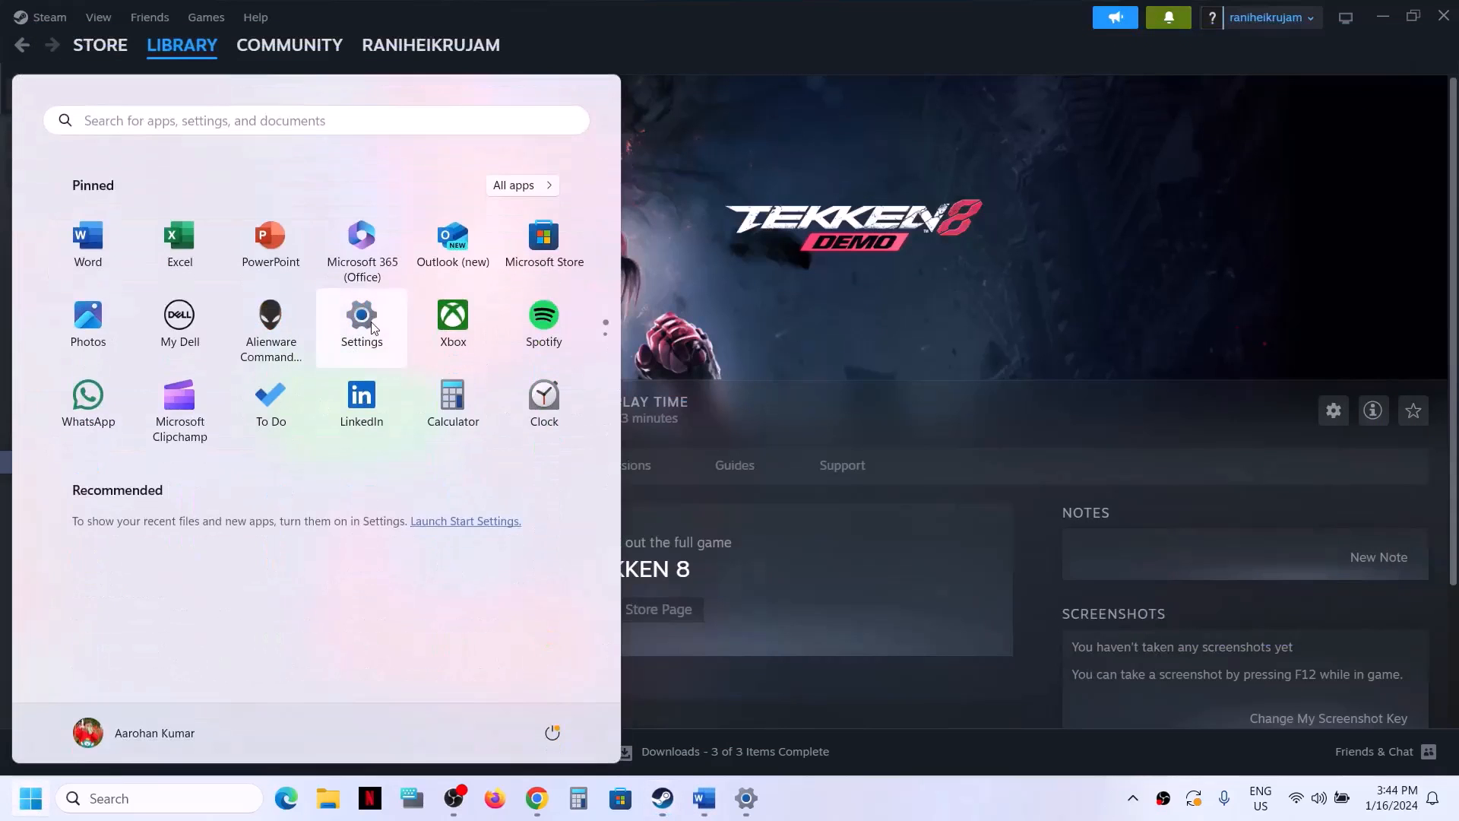
{"action": "left_click", "coordinate": [362, 315]}
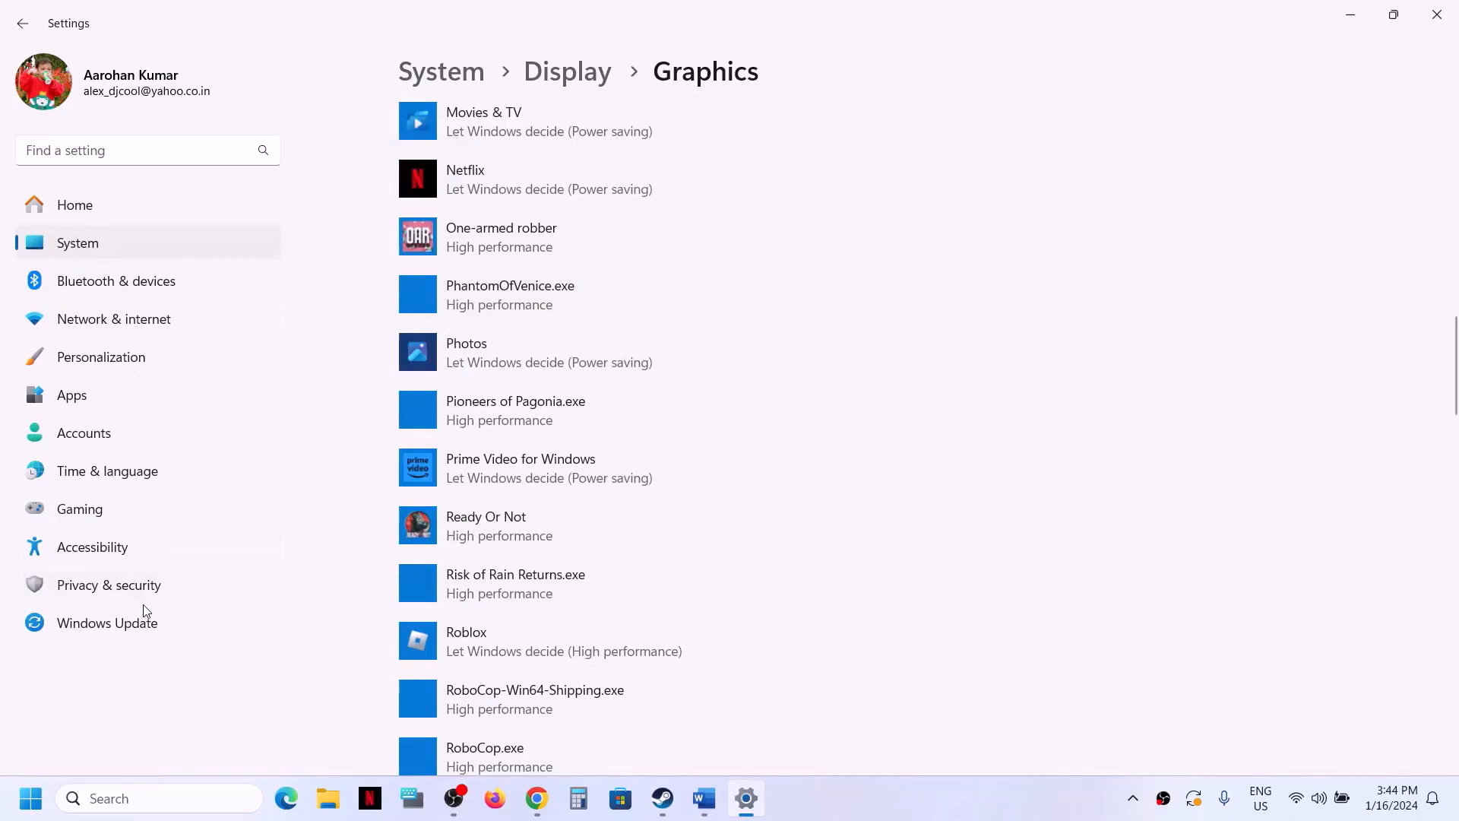
{"action": "left_click", "coordinate": [103, 584]}
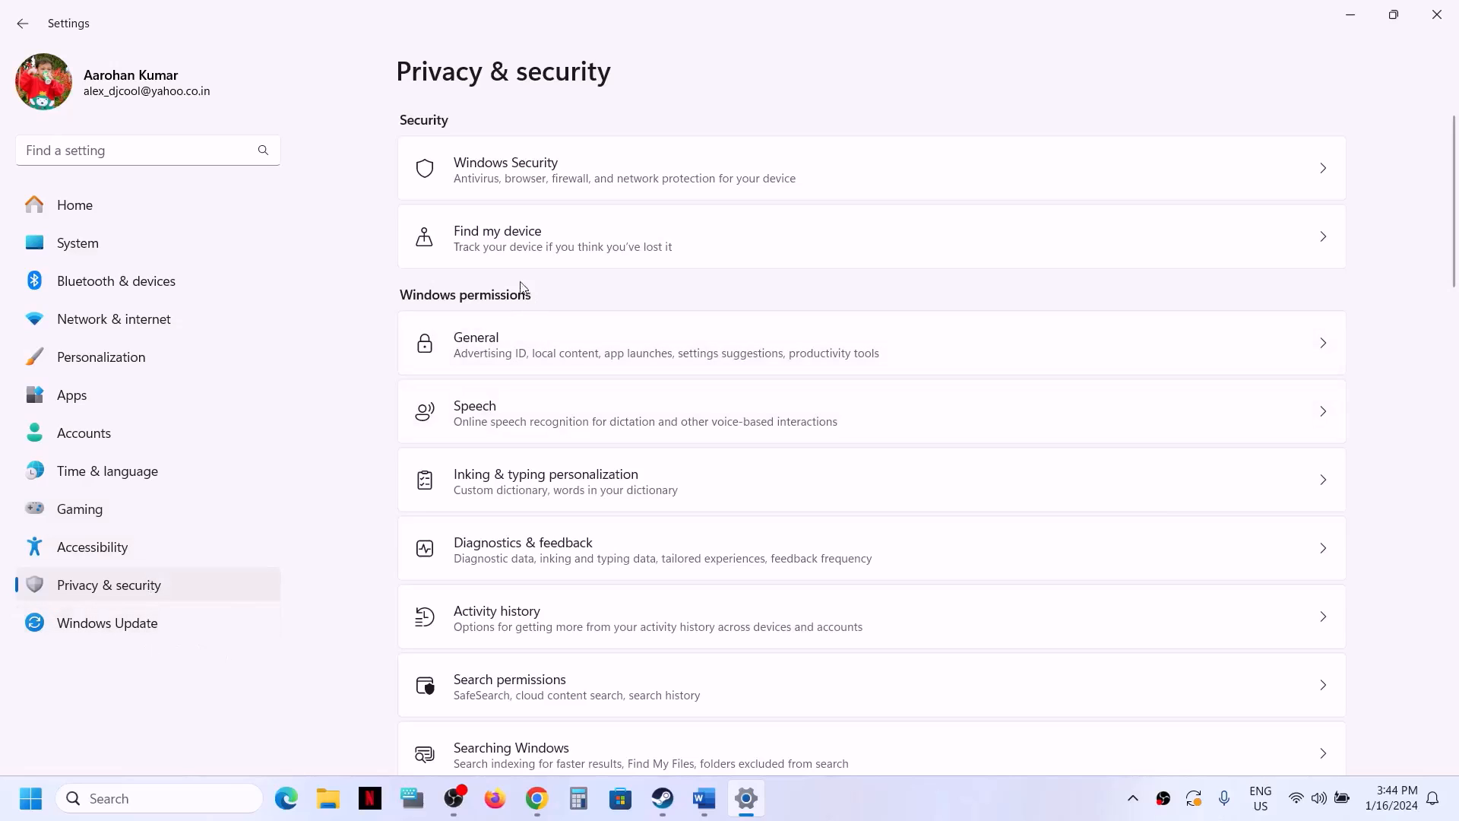
{"action": "left_click", "coordinate": [543, 168]}
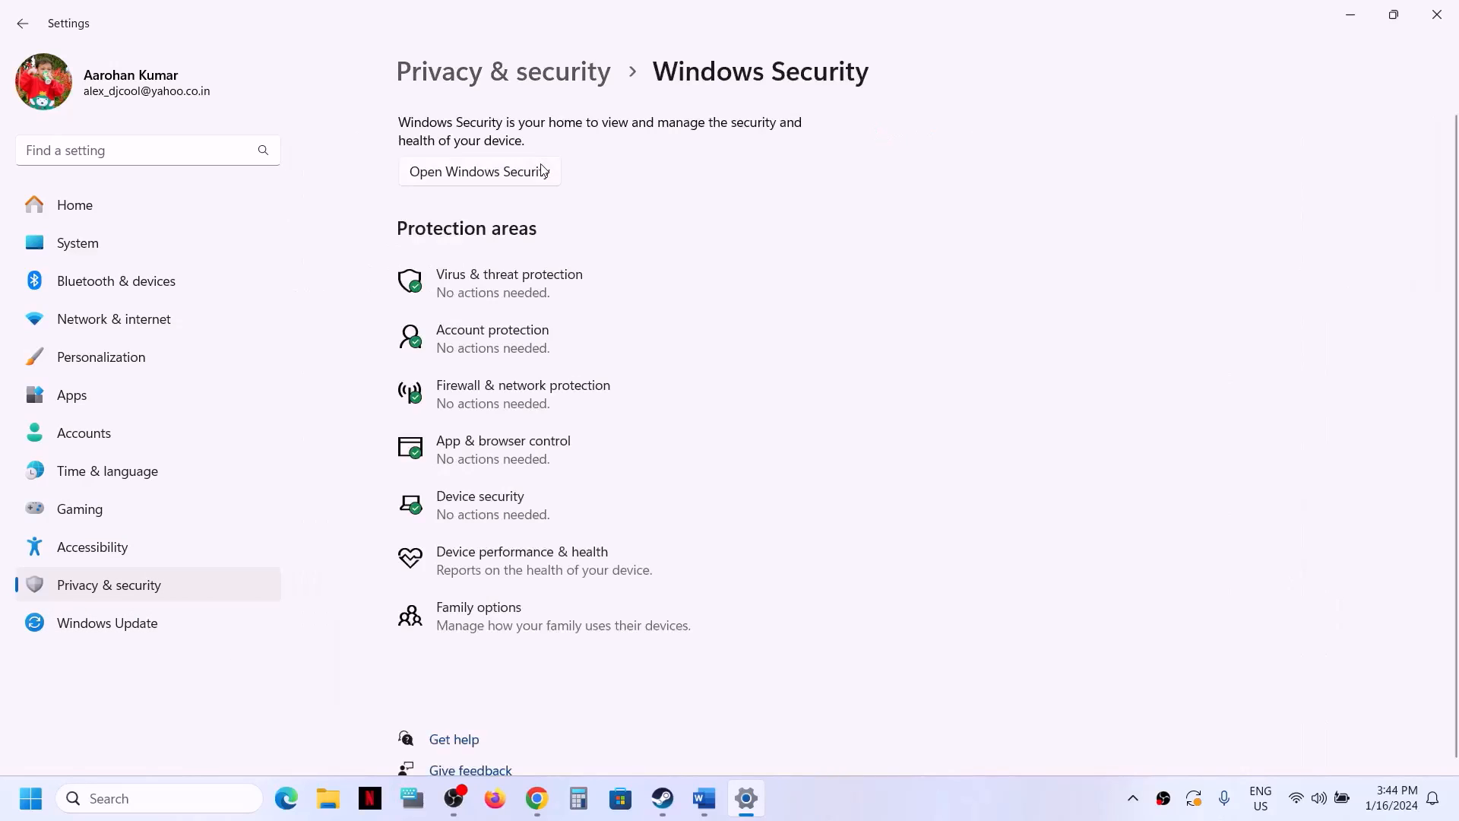
{"action": "left_click", "coordinate": [508, 289]}
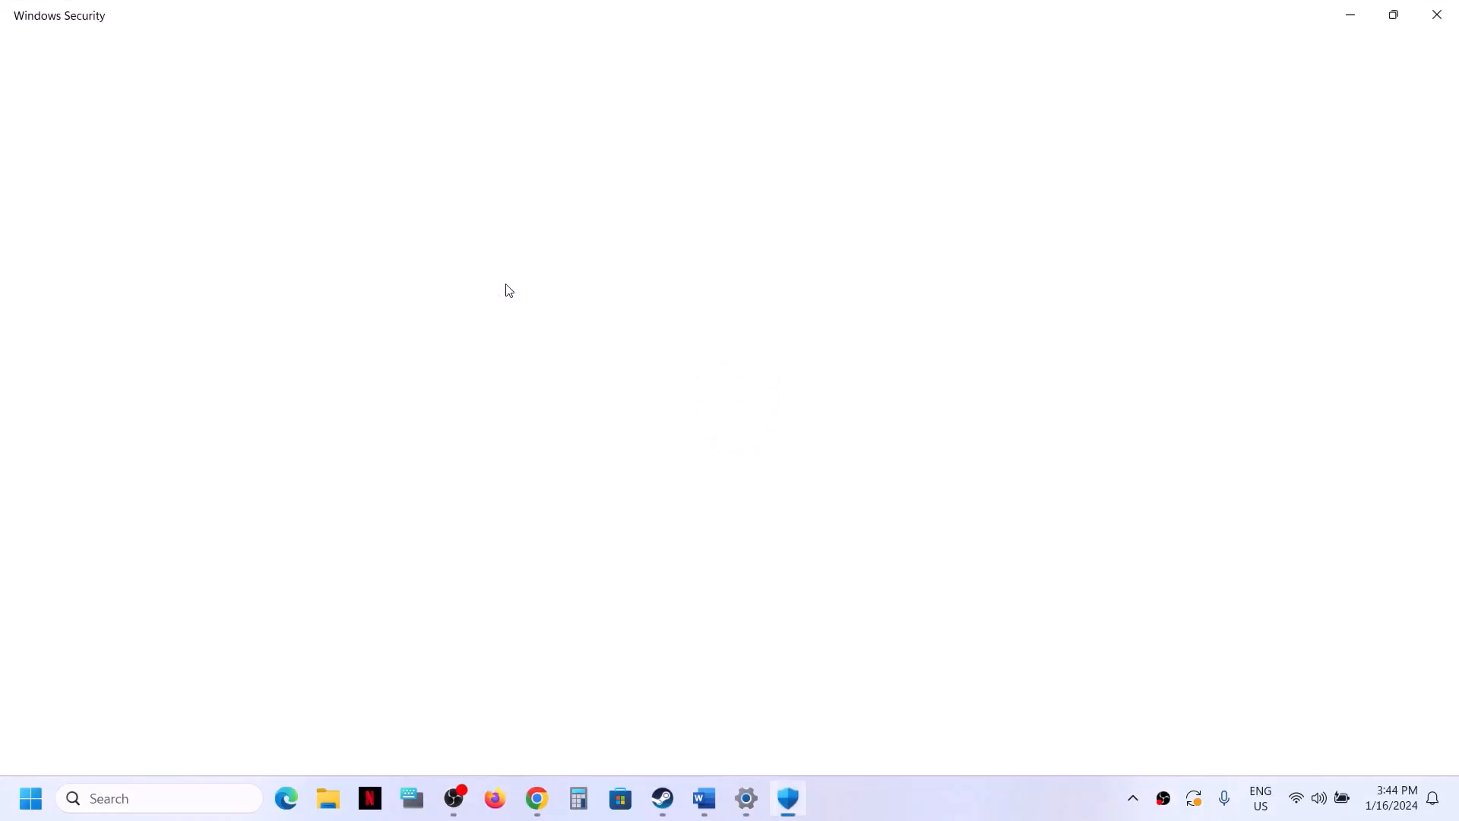
- Under Ransomware protection, start adding an allowed app for Controlled folder access by browsing all apps
{"action": "scroll", "coordinate": [509, 511], "scroll_direction": "down", "scroll_amount": 2}
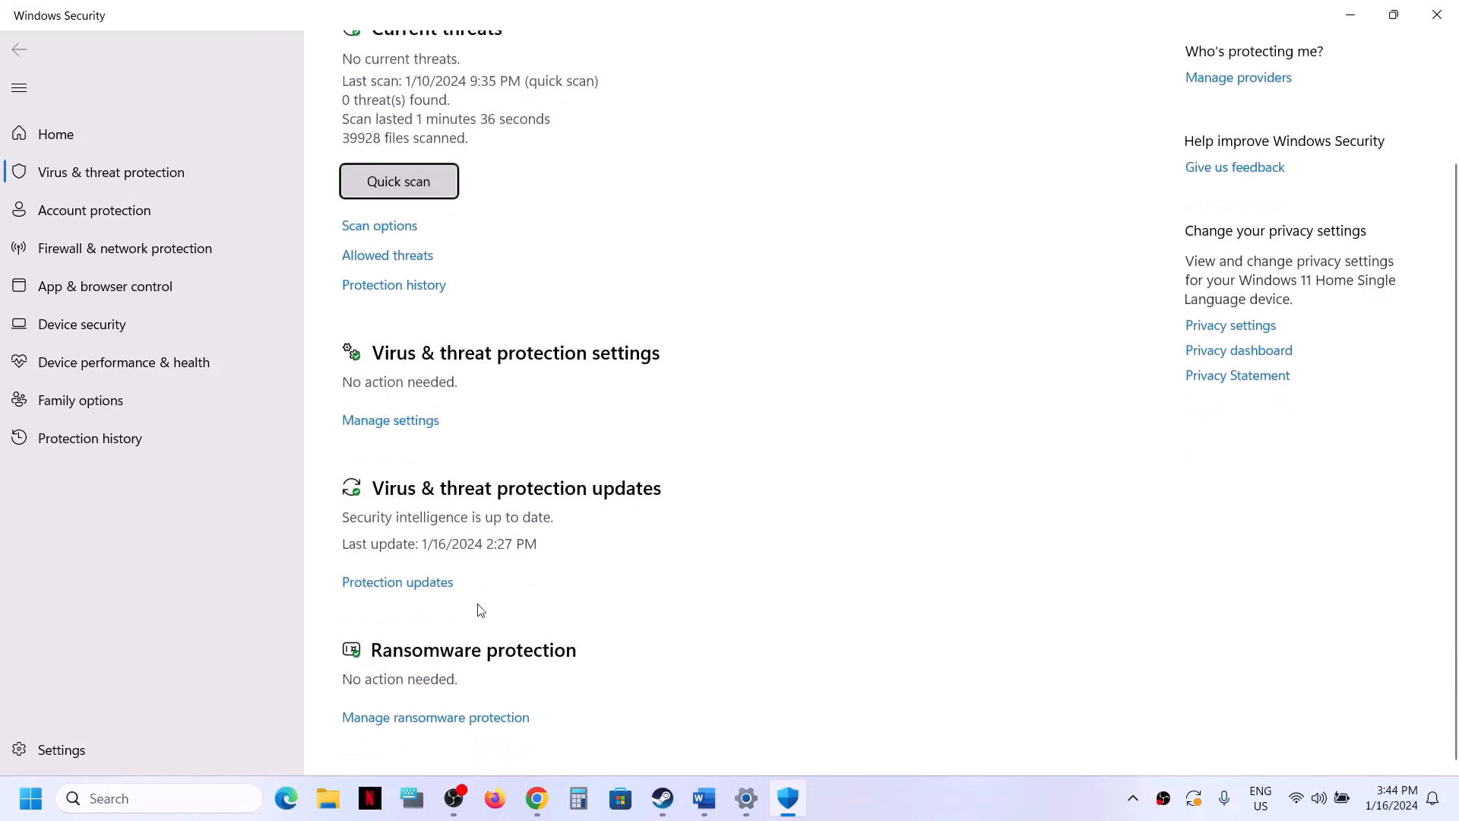
{"action": "left_click", "coordinate": [433, 723]}
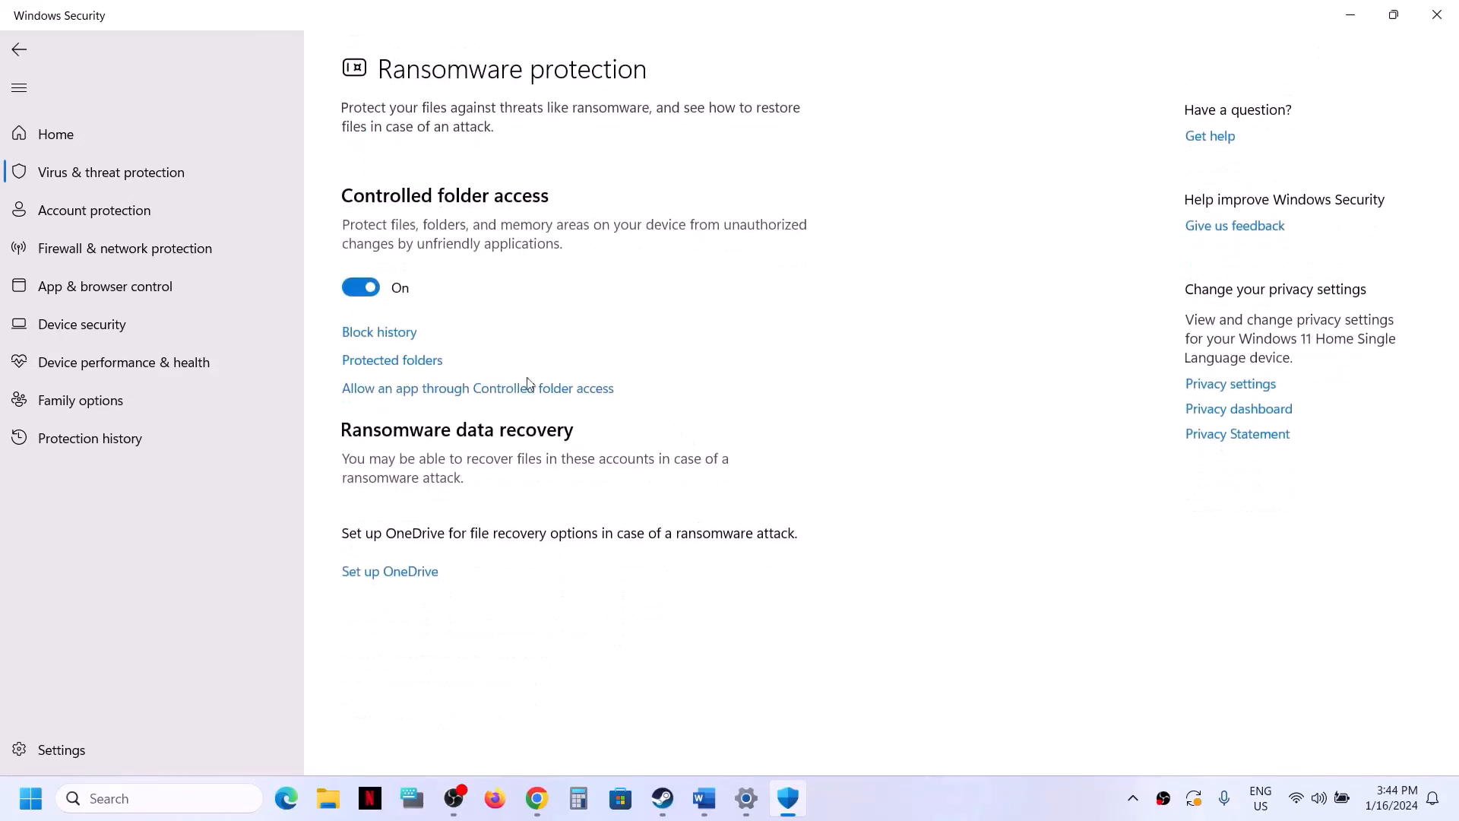
{"action": "left_click", "coordinate": [464, 391]}
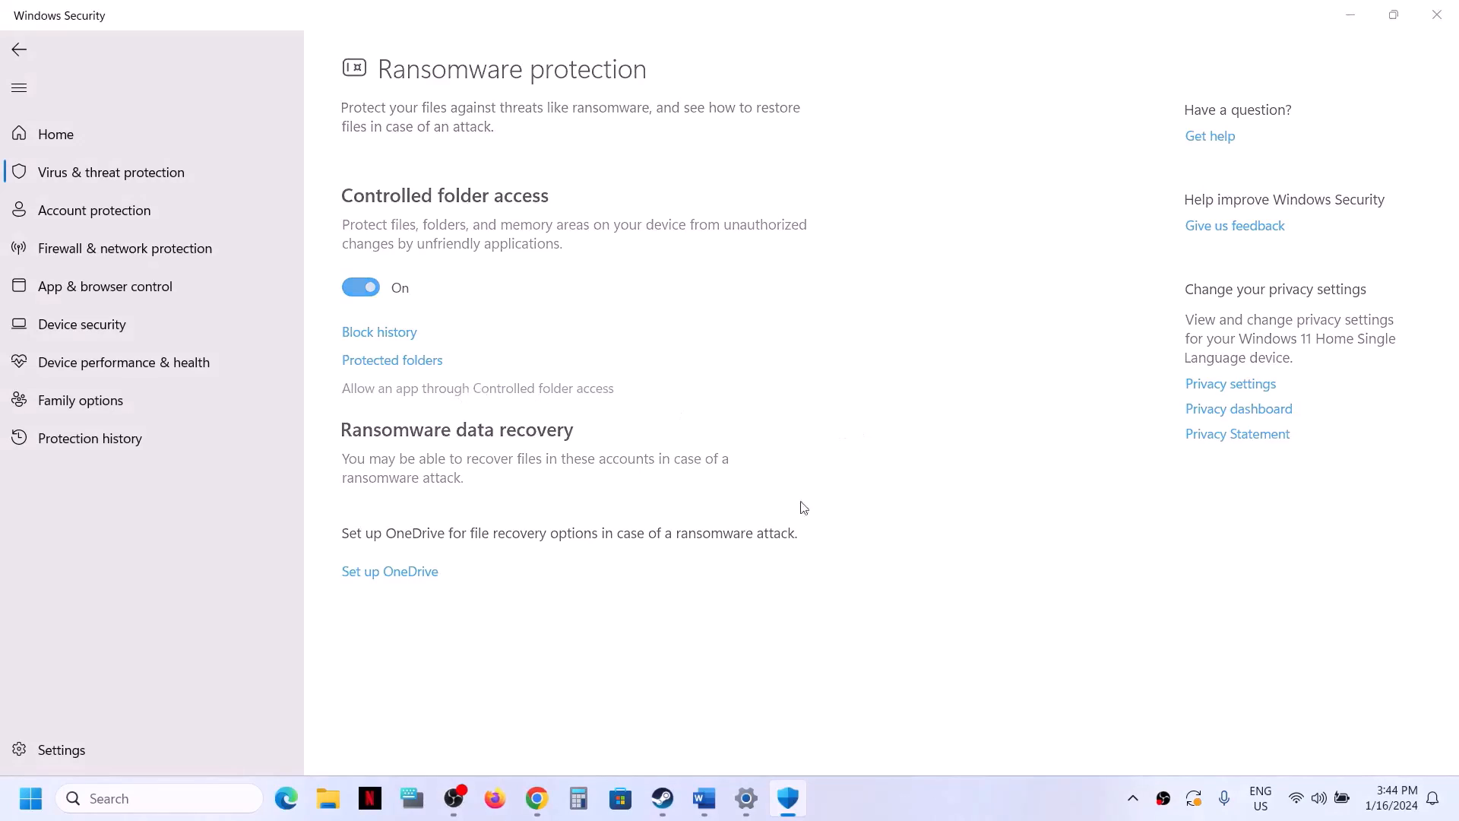
{"action": "left_click", "coordinate": [440, 71]}
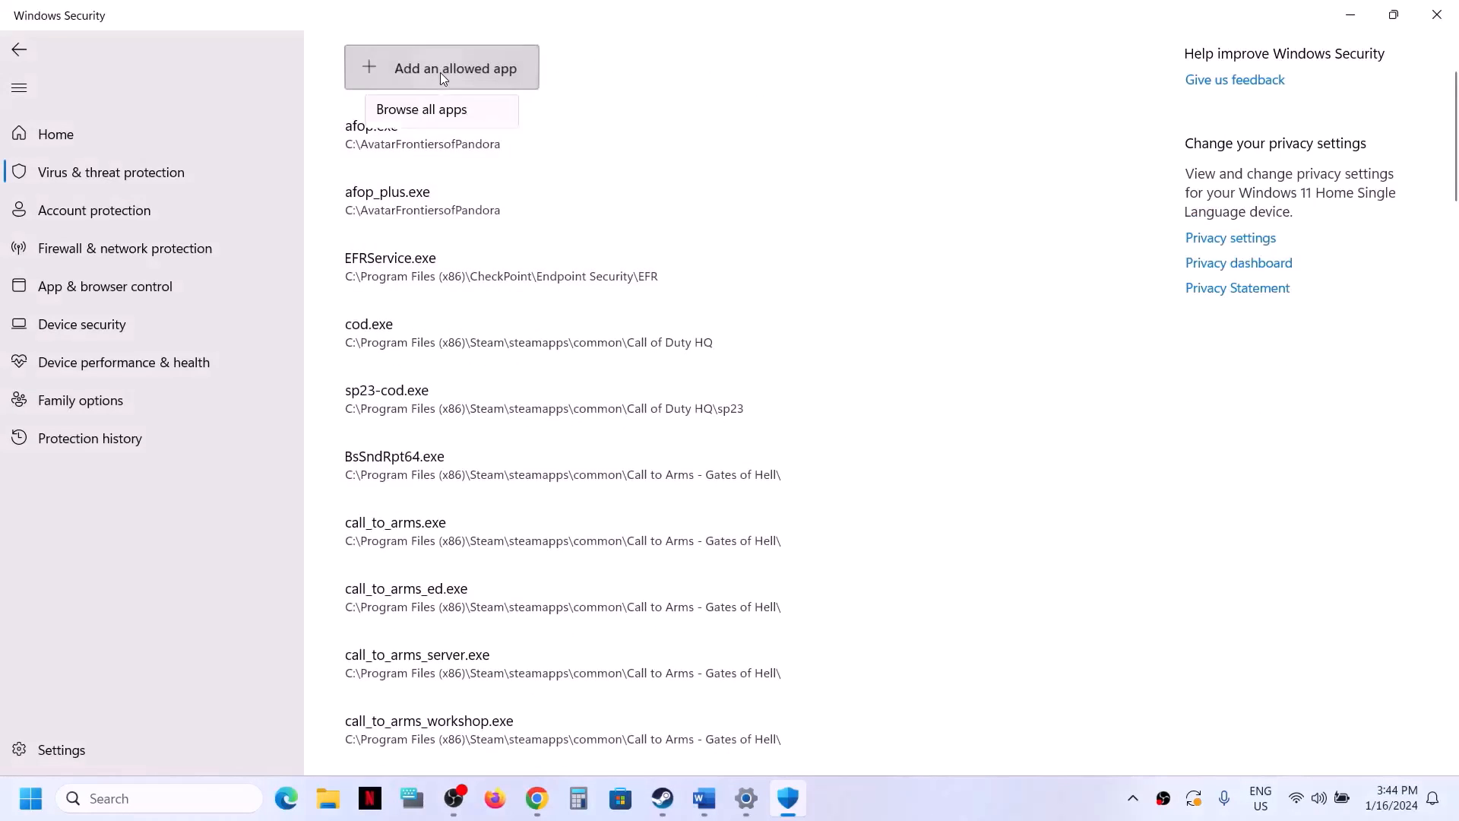
{"action": "left_click", "coordinate": [422, 143]}
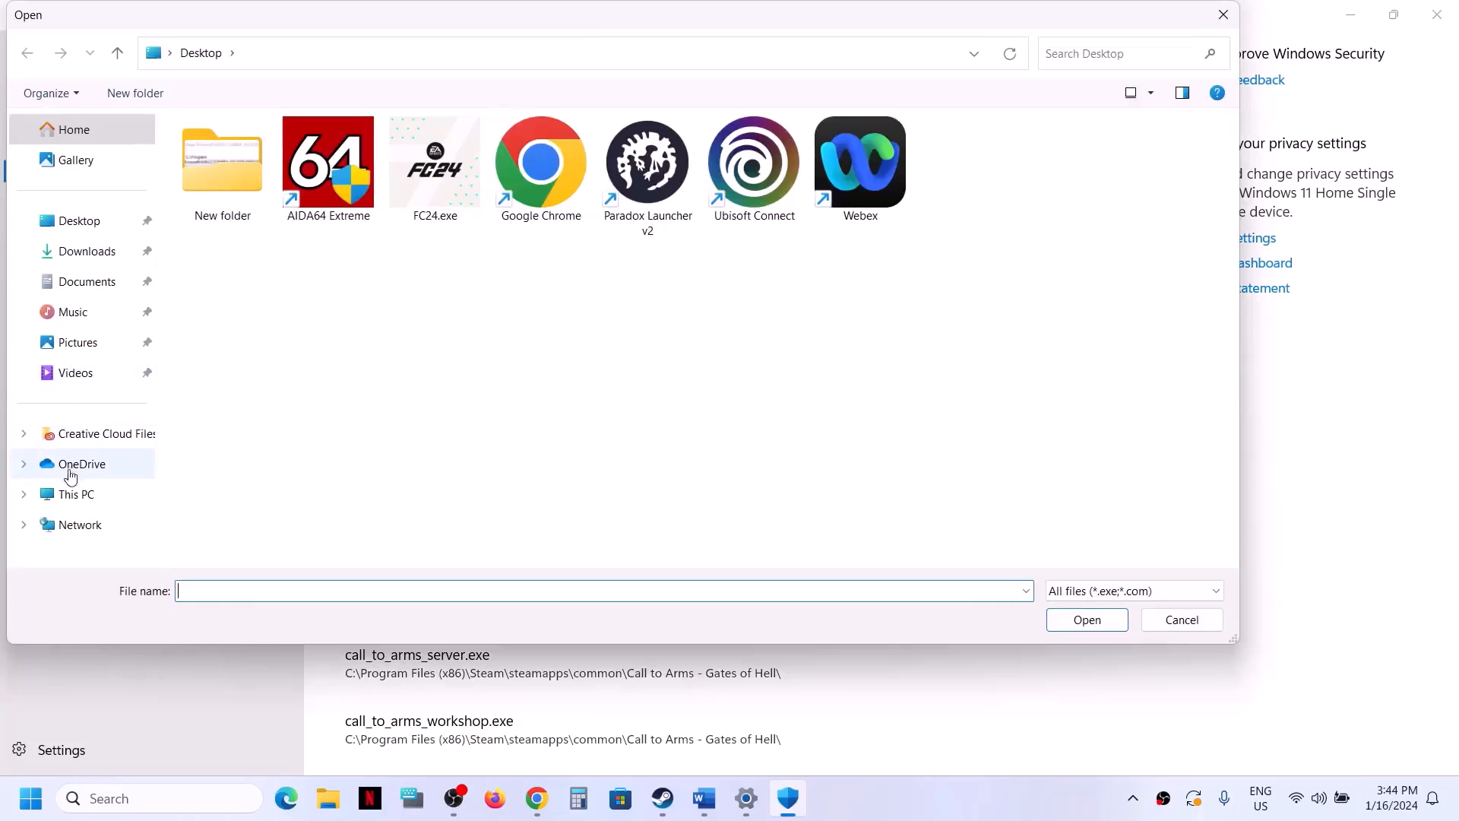
- Browse to the C:\Program Files (x86)\Steam\steamapps folder in the file selection dialog
{"action": "left_click", "coordinate": [72, 494]}
{"action": "double_click", "coordinate": [271, 161]}
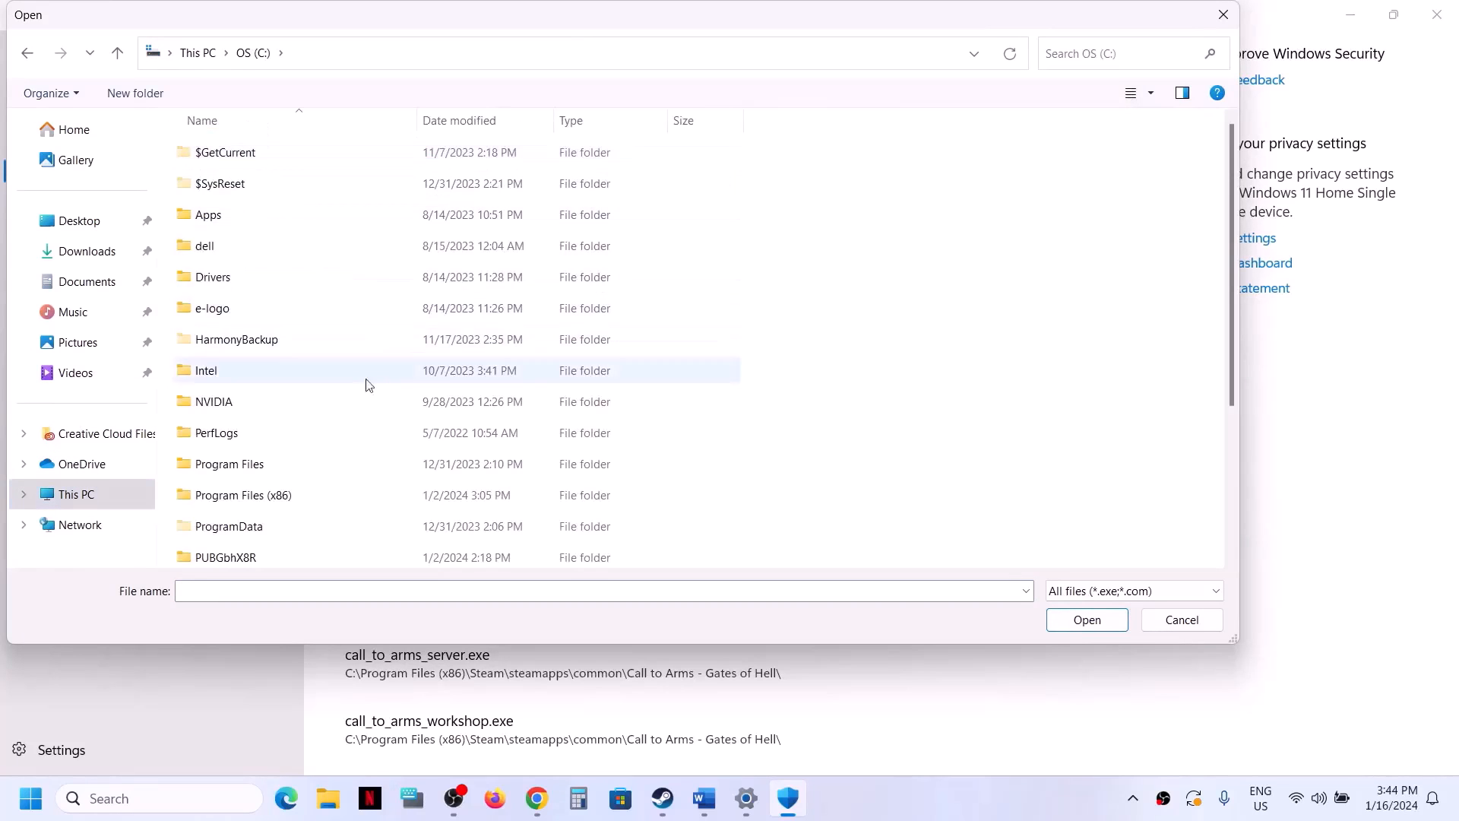
{"action": "scroll", "coordinate": [365, 384], "scroll_direction": "down", "scroll_amount": 2}
{"action": "double_click", "coordinate": [287, 277]}
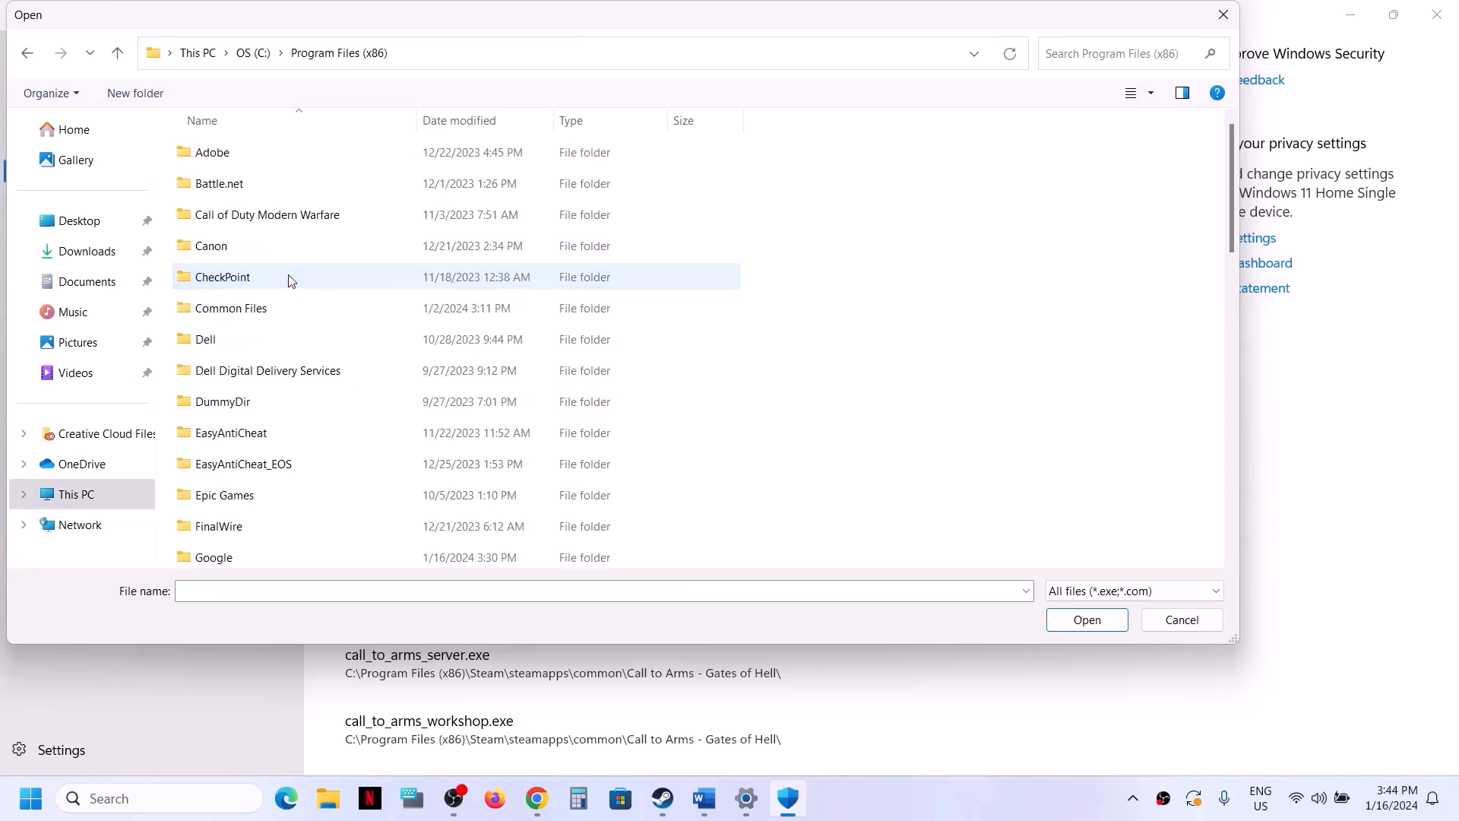
{"action": "scroll", "coordinate": [282, 342], "scroll_direction": "down", "scroll_amount": 2}
{"action": "scroll", "coordinate": [243, 456], "scroll_direction": "down", "scroll_amount": 5}
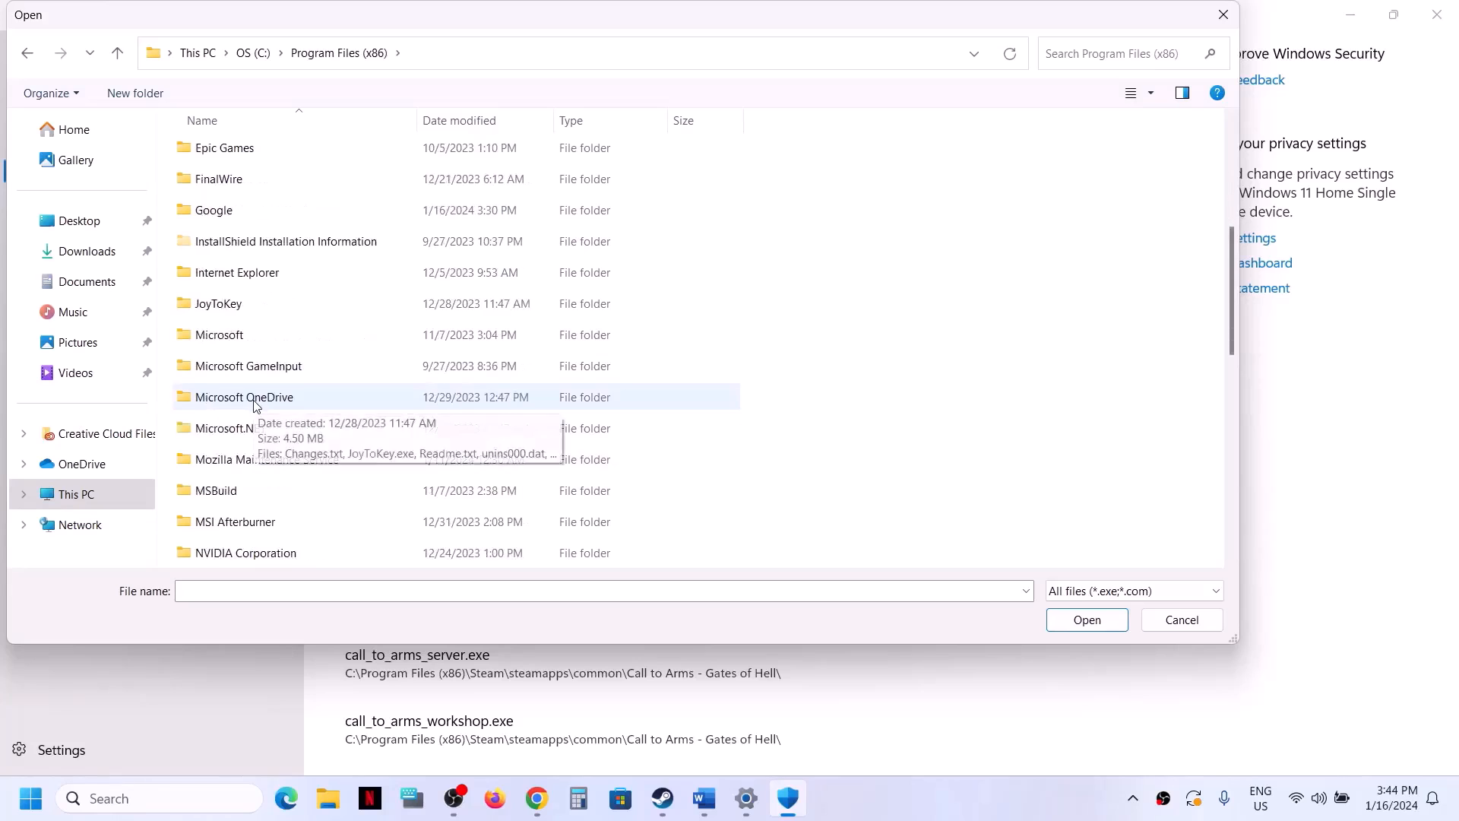
{"action": "scroll", "coordinate": [246, 479], "scroll_direction": "down", "scroll_amount": 1}
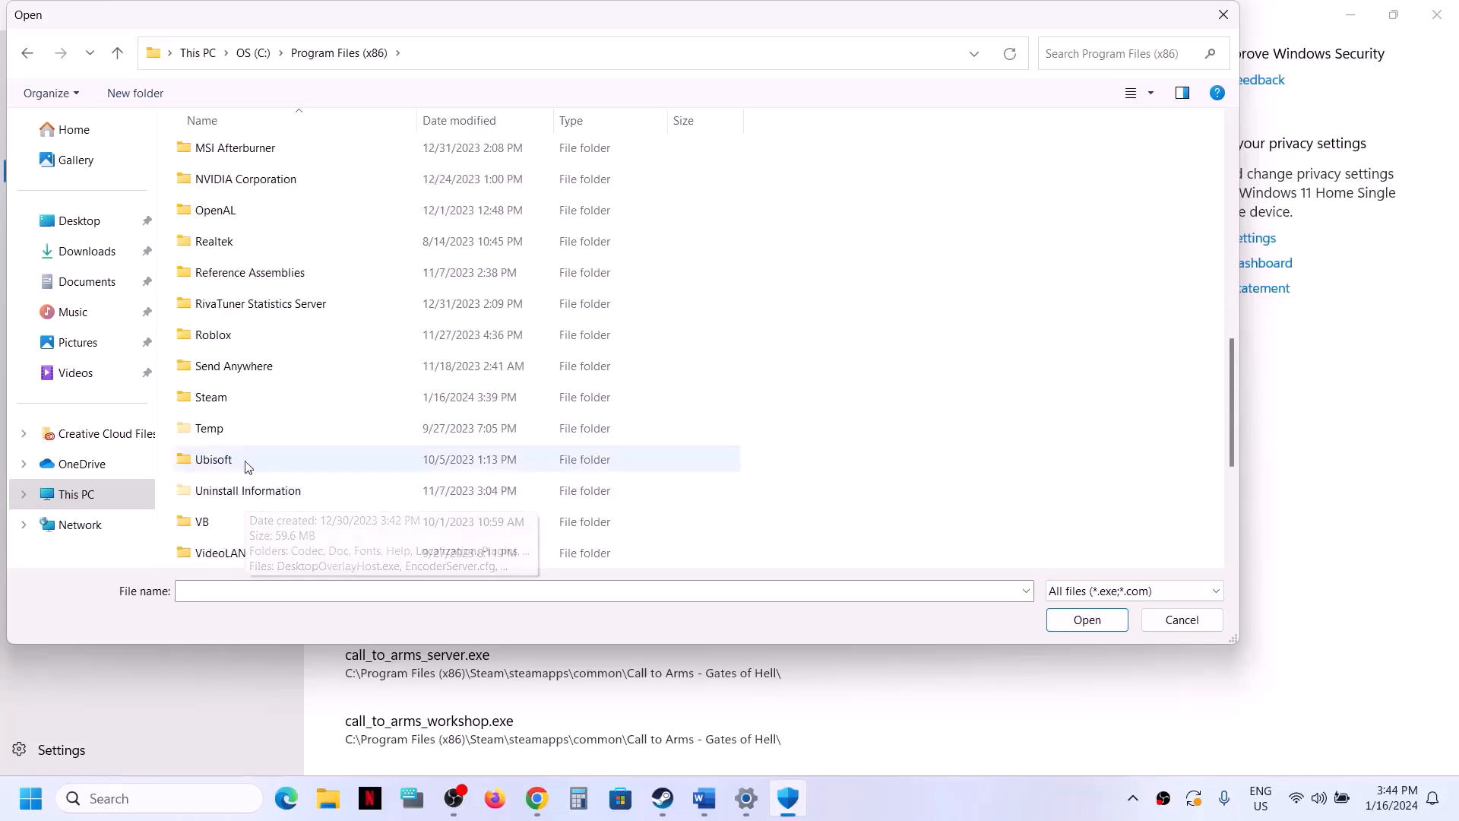
{"action": "double_click", "coordinate": [234, 395]}
{"action": "scroll", "coordinate": [254, 300], "scroll_direction": "down", "scroll_amount": 3}
{"action": "double_click", "coordinate": [244, 368]}
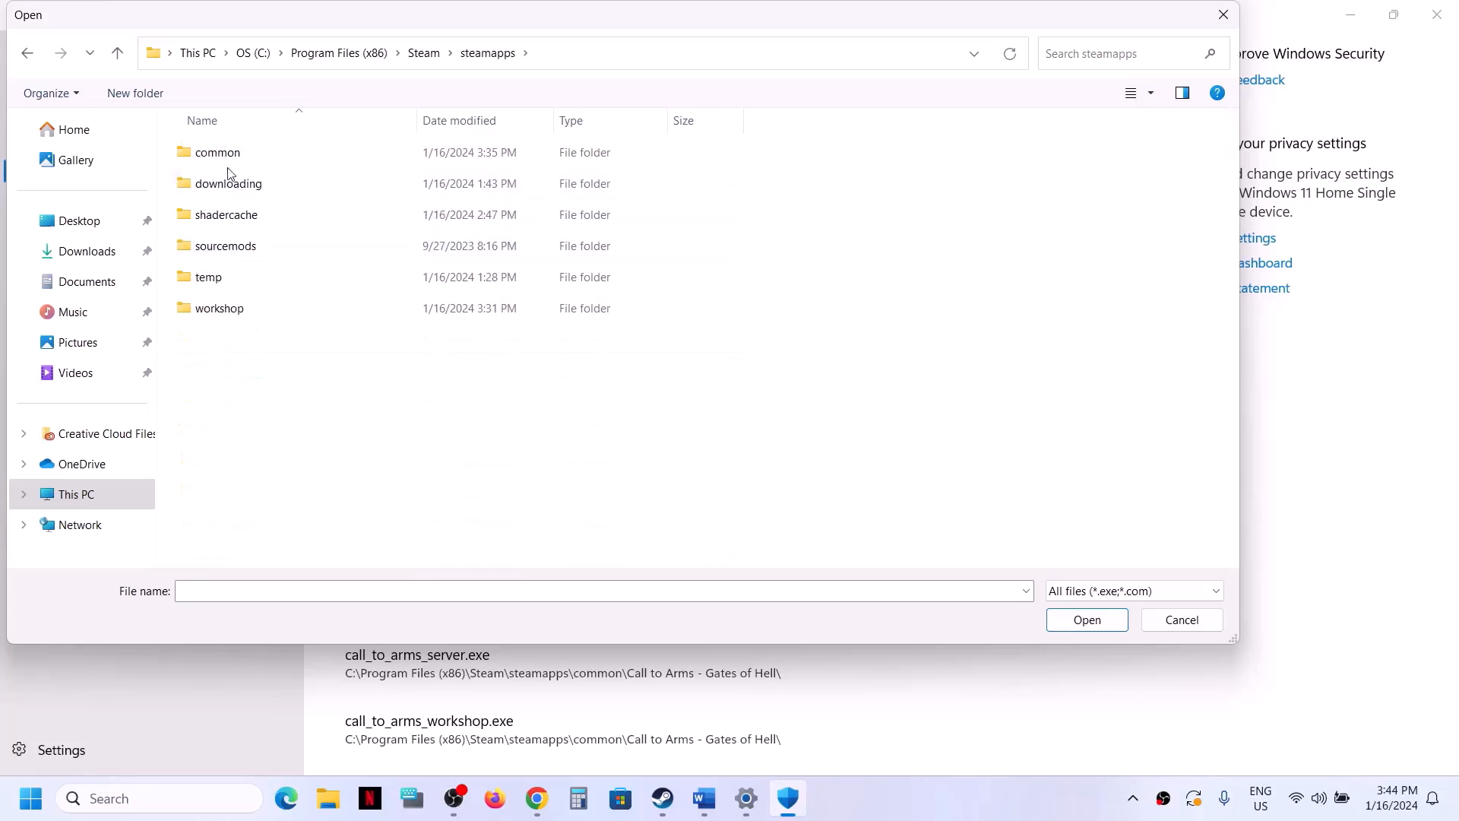
- Add TEKKEN 8 .exe from the common\TEKKEN 8 demo folder as an allowed app for Controlled folder access
{"action": "double_click", "coordinate": [228, 152]}
{"action": "scroll", "coordinate": [328, 286], "scroll_direction": "down", "scroll_amount": 1}
{"action": "scroll", "coordinate": [331, 304], "scroll_direction": "down", "scroll_amount": 1}
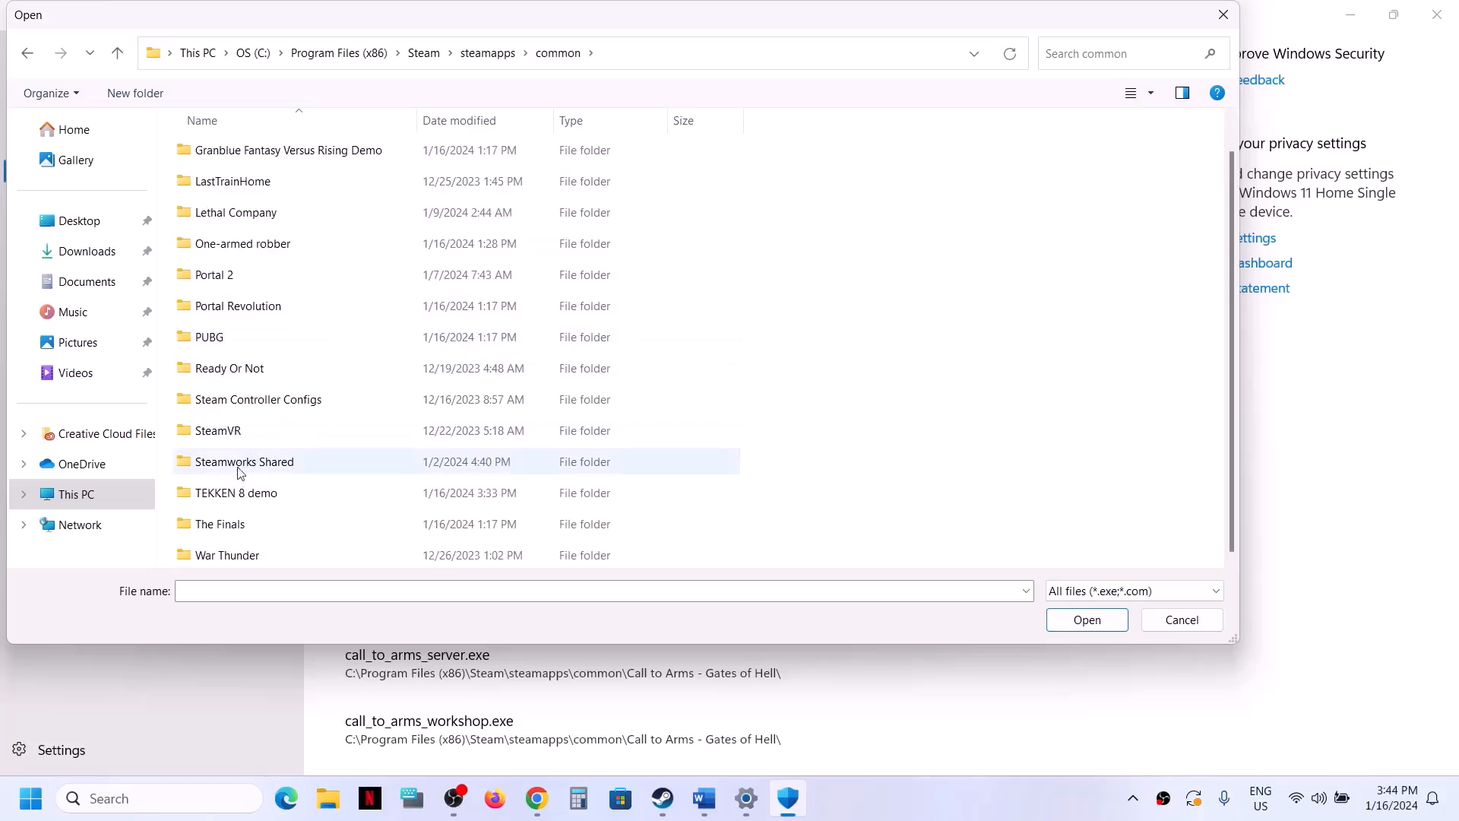
{"action": "double_click", "coordinate": [232, 495]}
{"action": "left_click", "coordinate": [232, 215]}
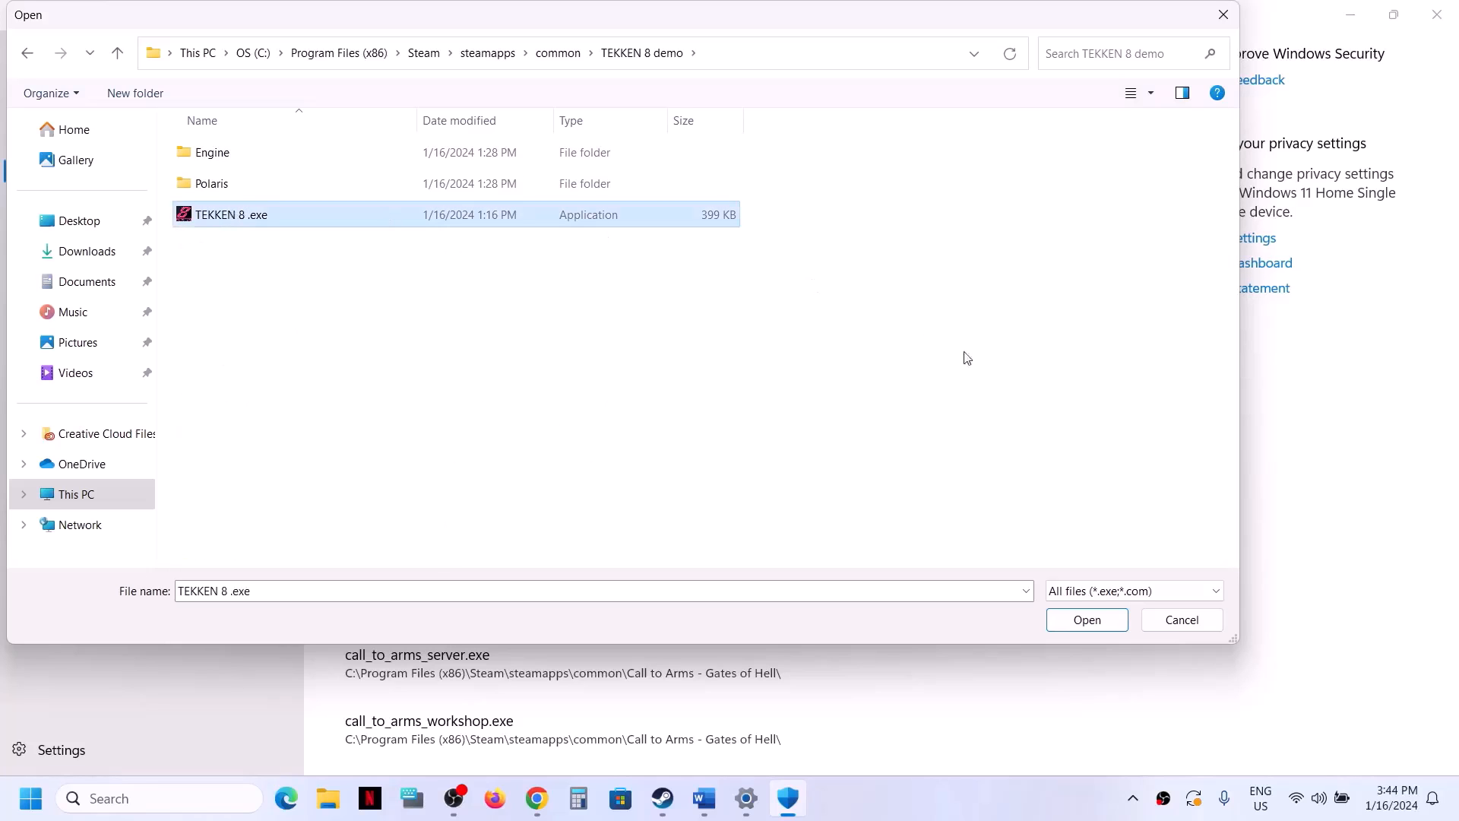
{"action": "left_click", "coordinate": [1110, 629]}
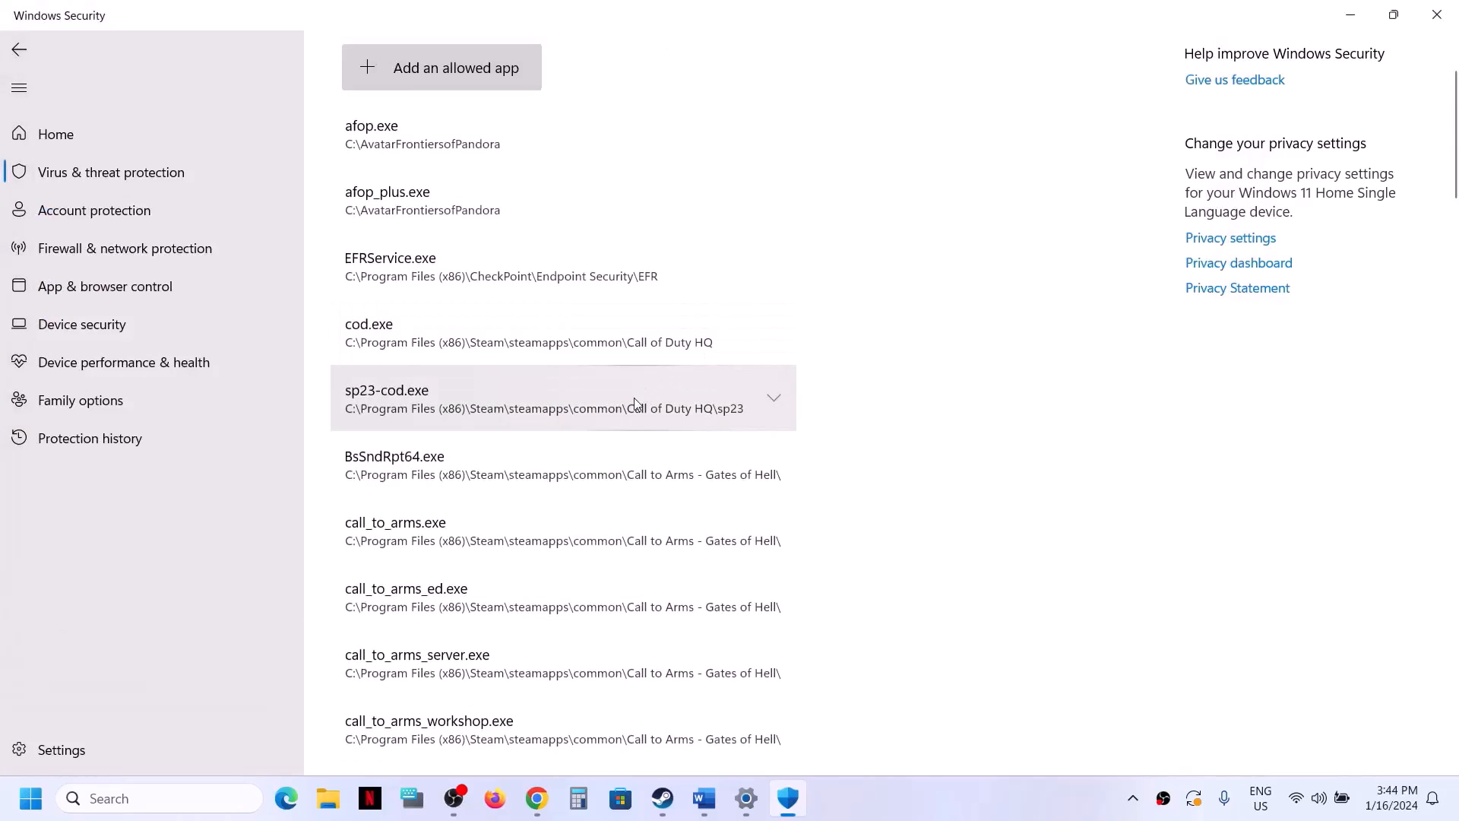
- Add Polaris-Win64-Shipping.exe from the TEKKEN 8 demo's Polaris\Binaries\Win64 folder as another Controlled folder access allowed app
{"action": "left_click", "coordinate": [436, 73]}
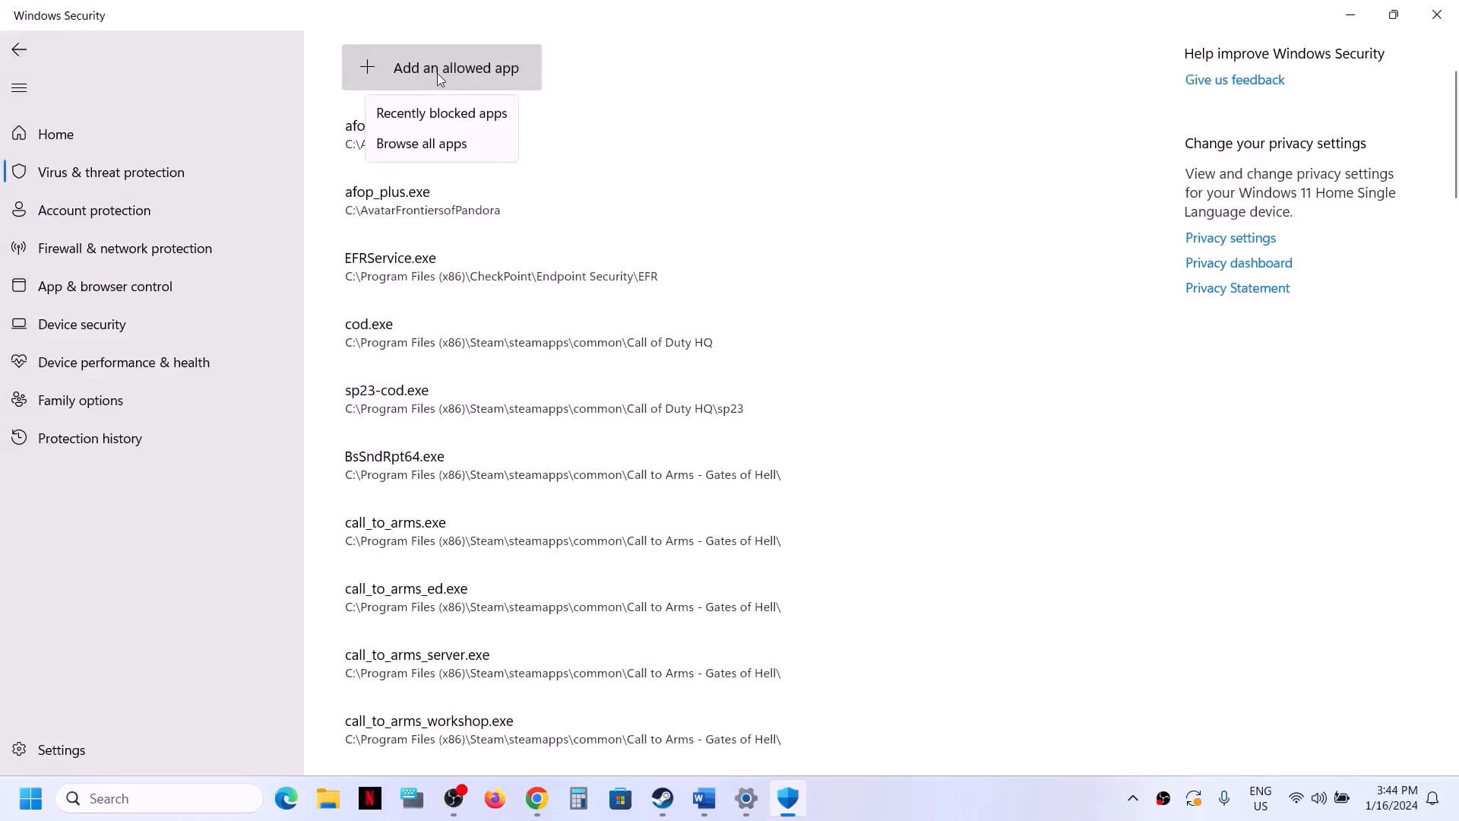
{"action": "left_click", "coordinate": [443, 145]}
{"action": "double_click", "coordinate": [215, 182]}
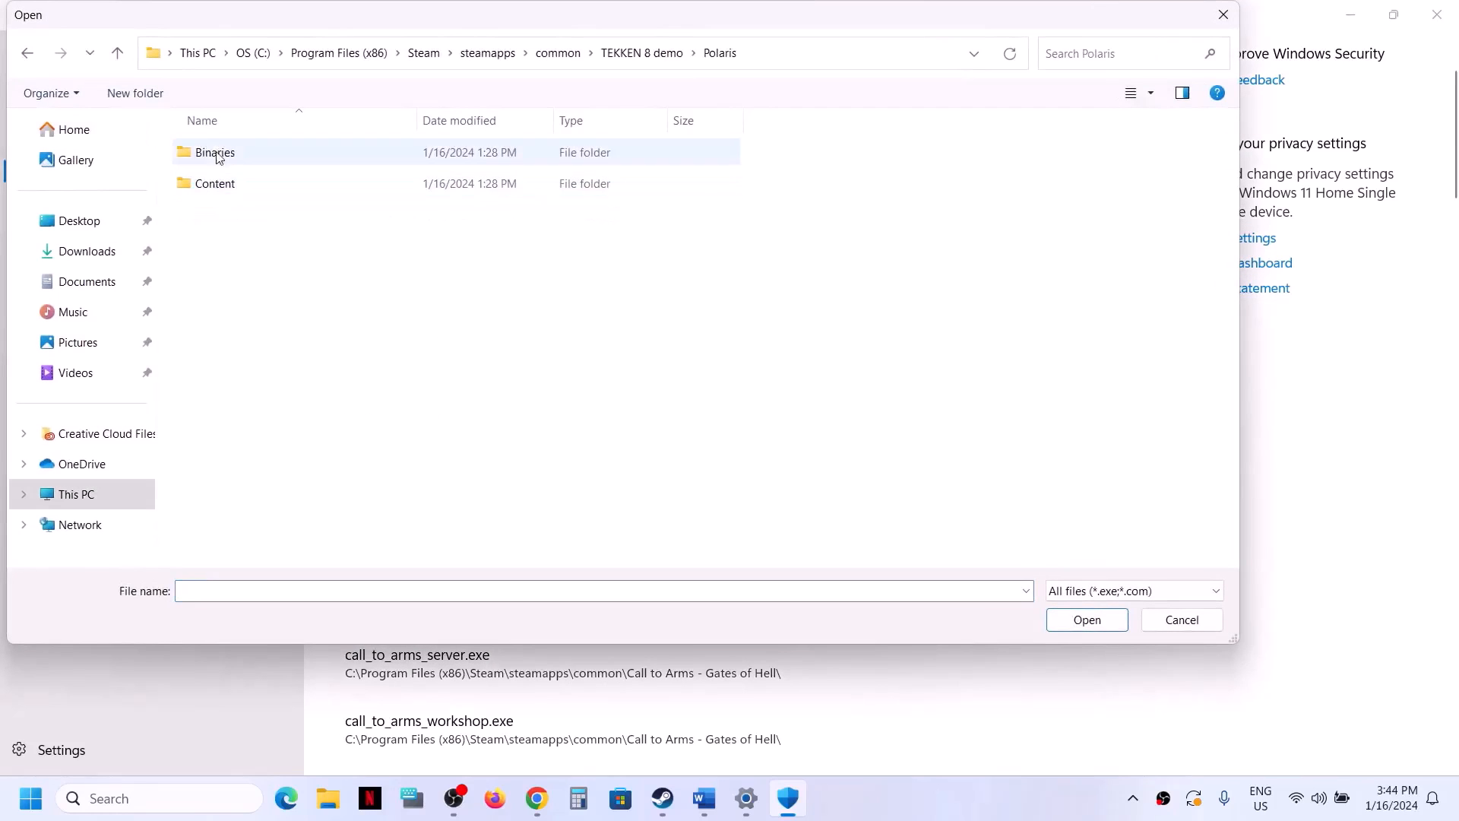
{"action": "double_click", "coordinate": [215, 152]}
{"action": "double_click", "coordinate": [218, 152]}
{"action": "left_click", "coordinate": [227, 183]}
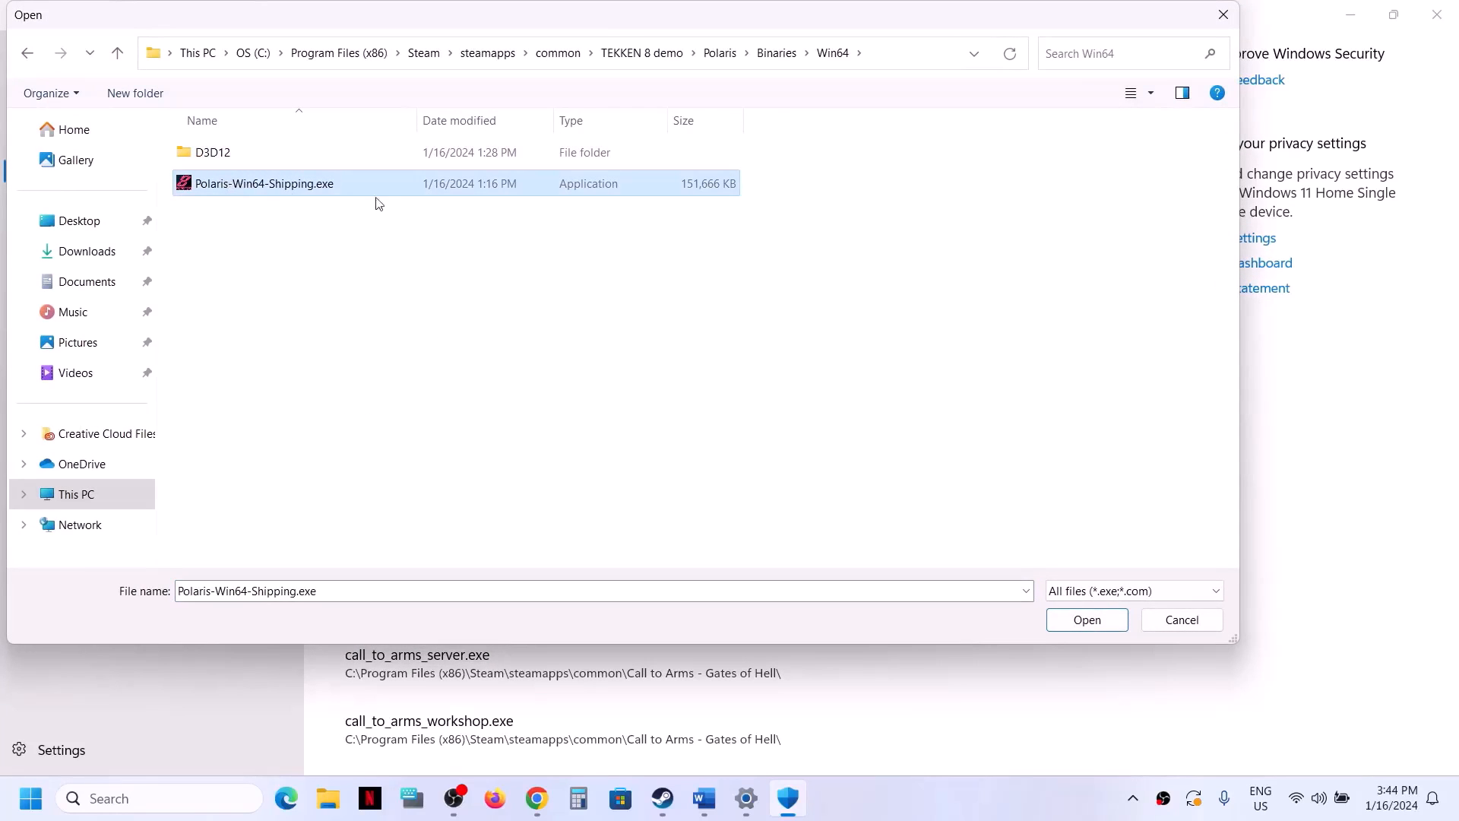
{"action": "left_click", "coordinate": [1068, 629]}
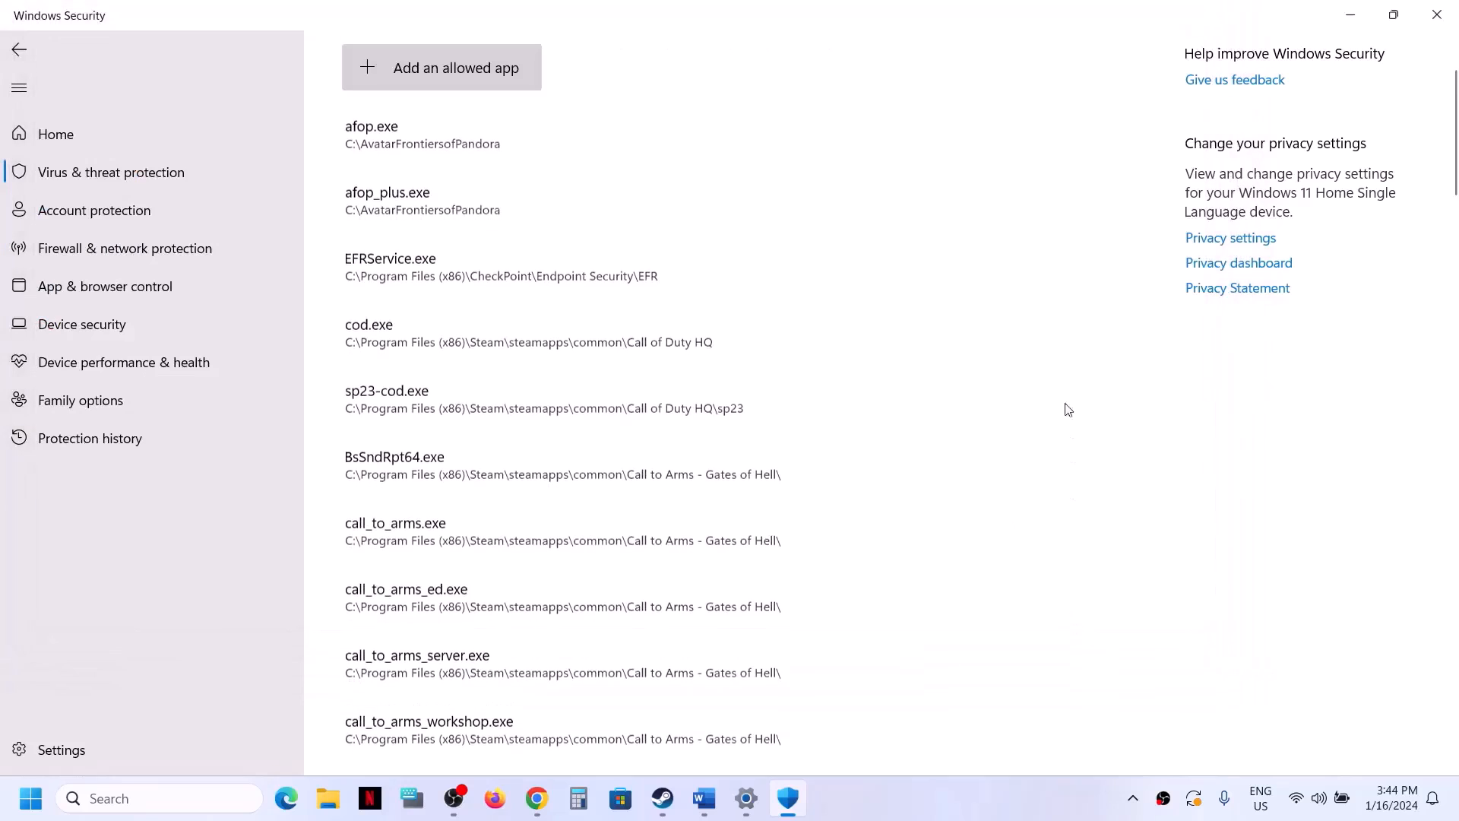
- Find and open Control Panel through Windows search and set its view to Category
{"action": "left_click", "coordinate": [130, 801]}
{"action": "type", "text": "con"}
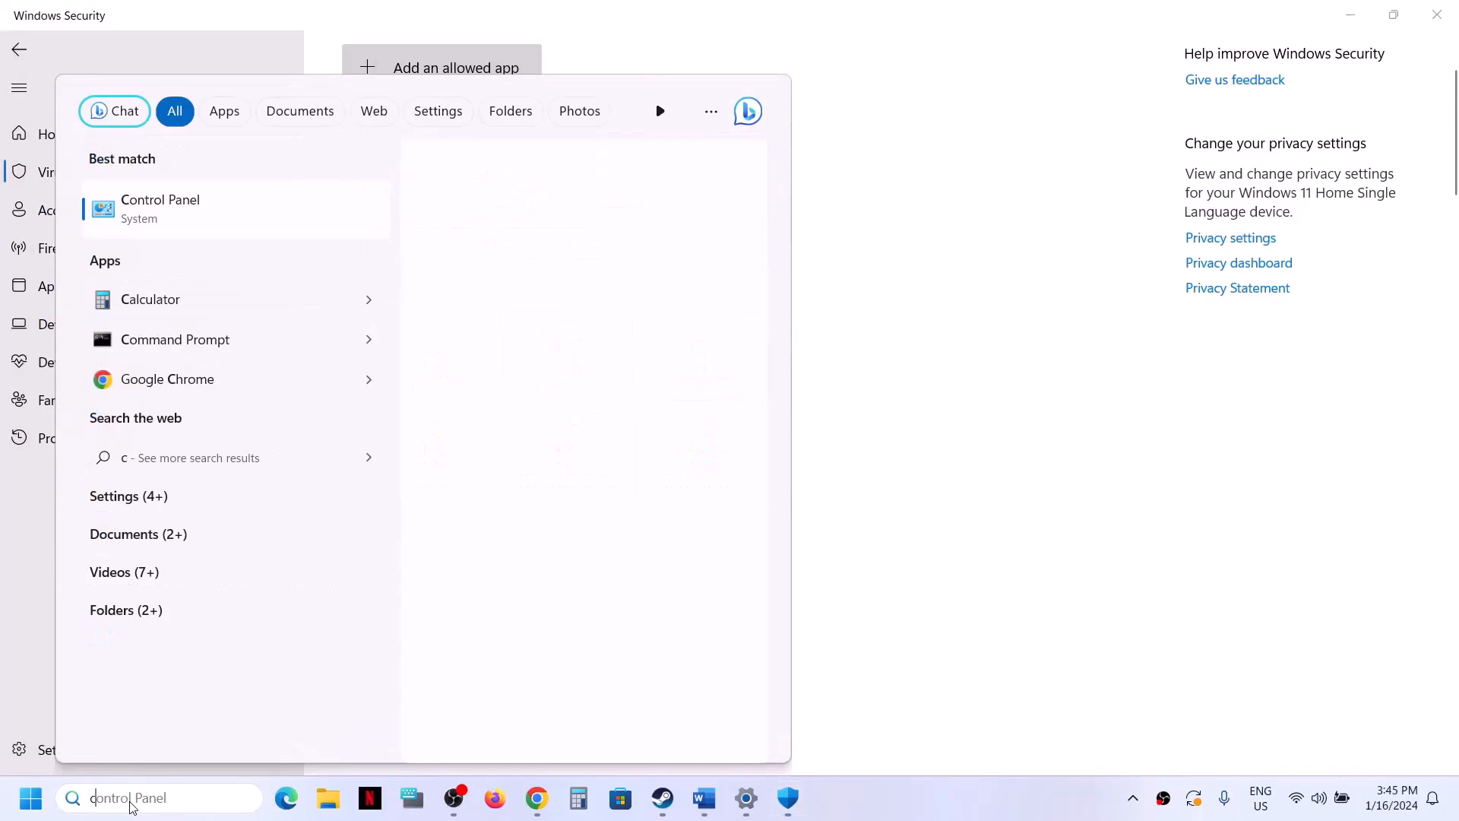
{"action": "left_click", "coordinate": [199, 213]}
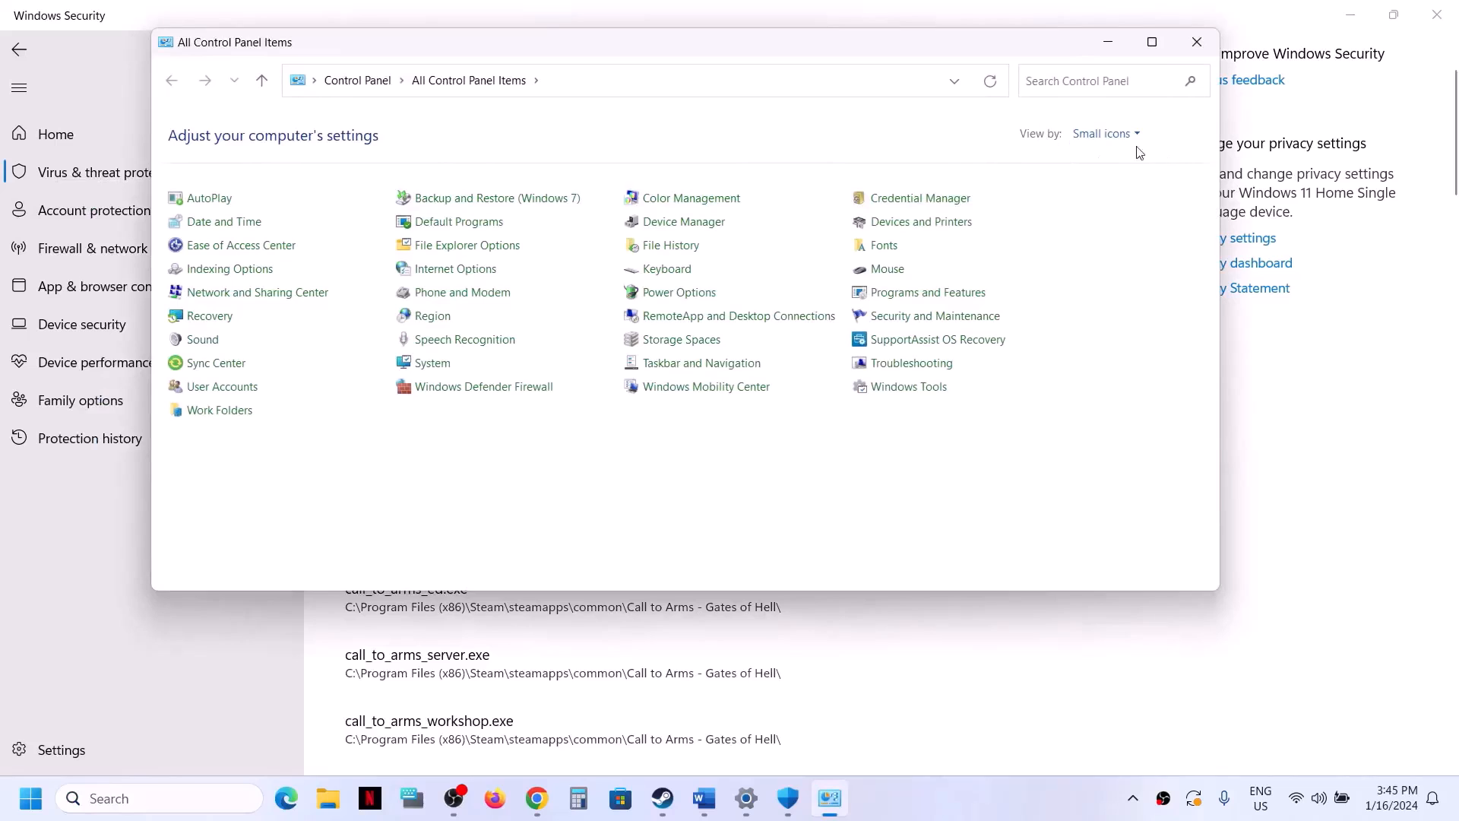
{"action": "left_click", "coordinate": [1132, 135]}
{"action": "left_click", "coordinate": [1115, 159]}
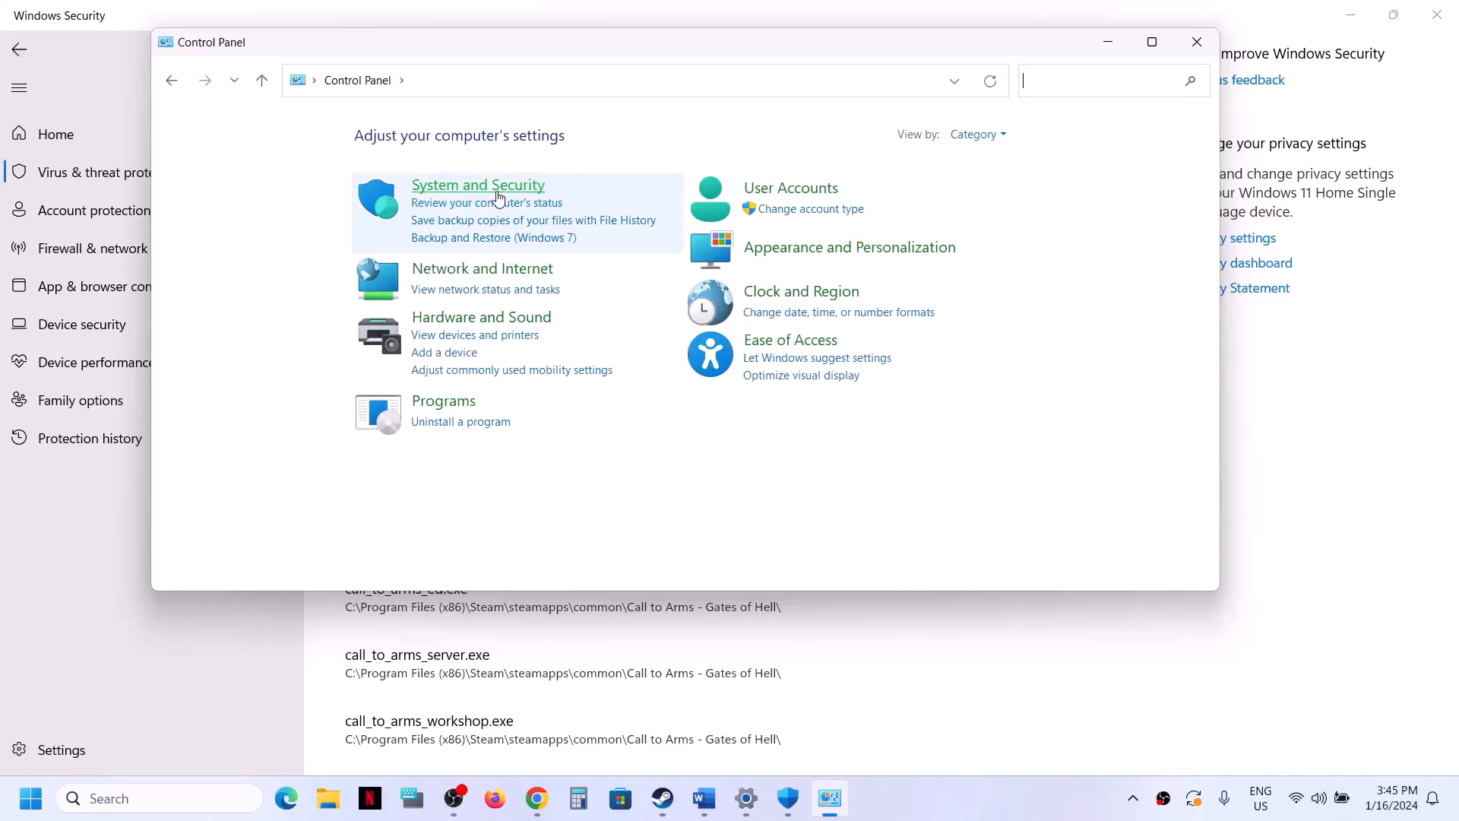
- Open Windows Defender Firewall's allowed apps list under System and Security and unlock its settings for changes
{"action": "left_click", "coordinate": [528, 196]}
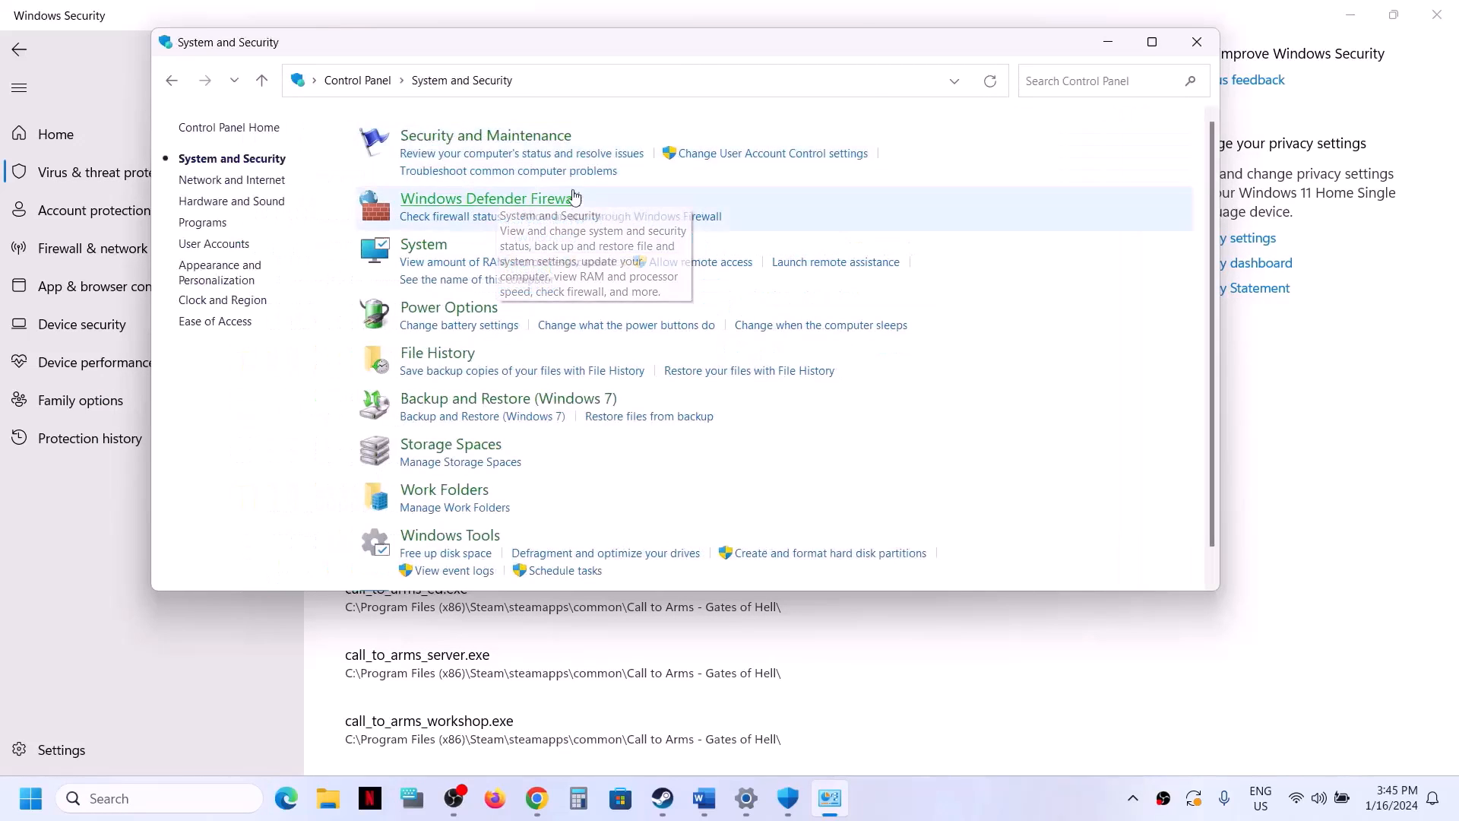
{"action": "left_click", "coordinate": [496, 200]}
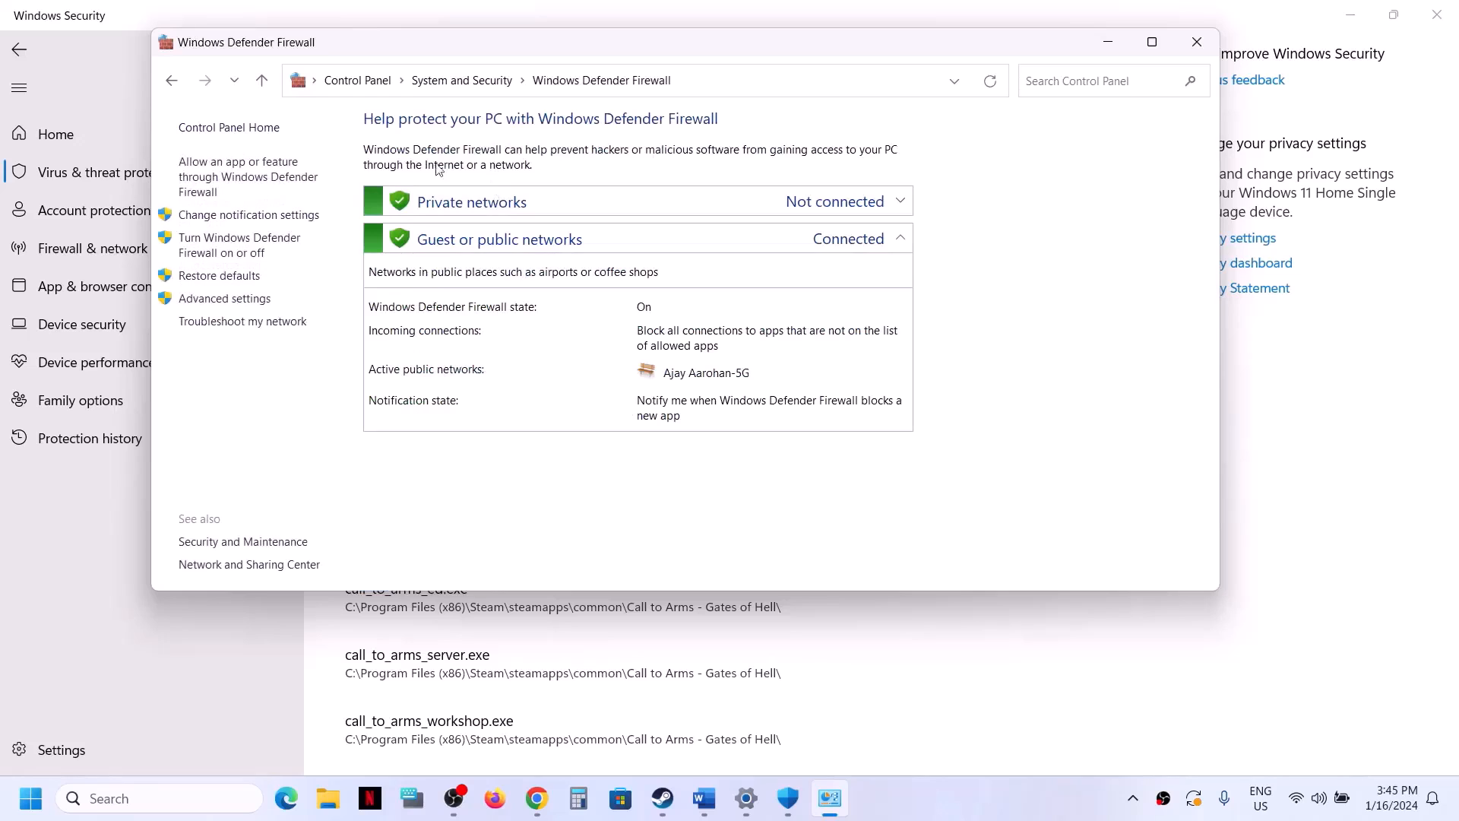
{"action": "left_click", "coordinate": [265, 181]}
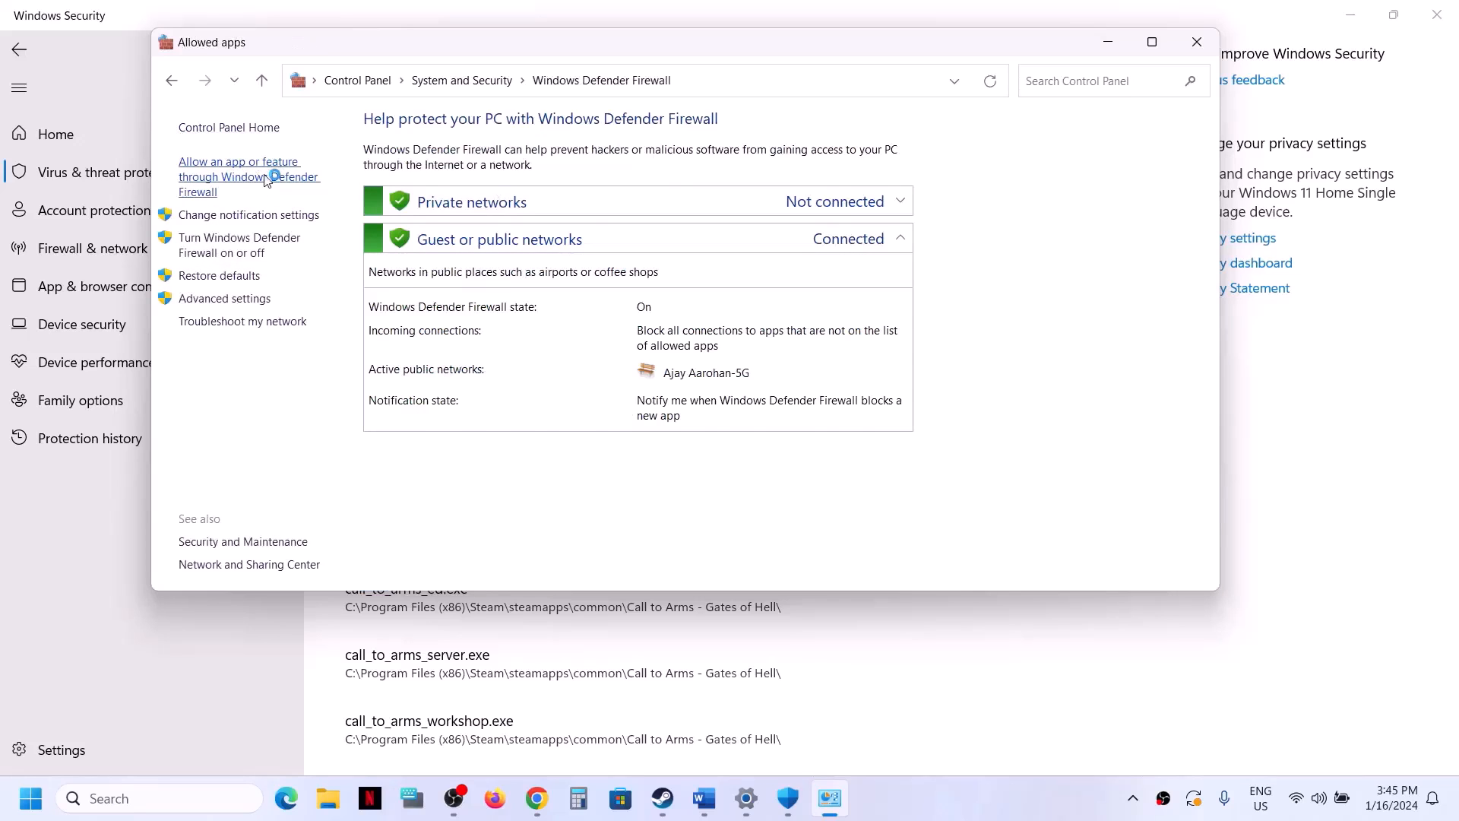
{"action": "left_click", "coordinate": [895, 186]}
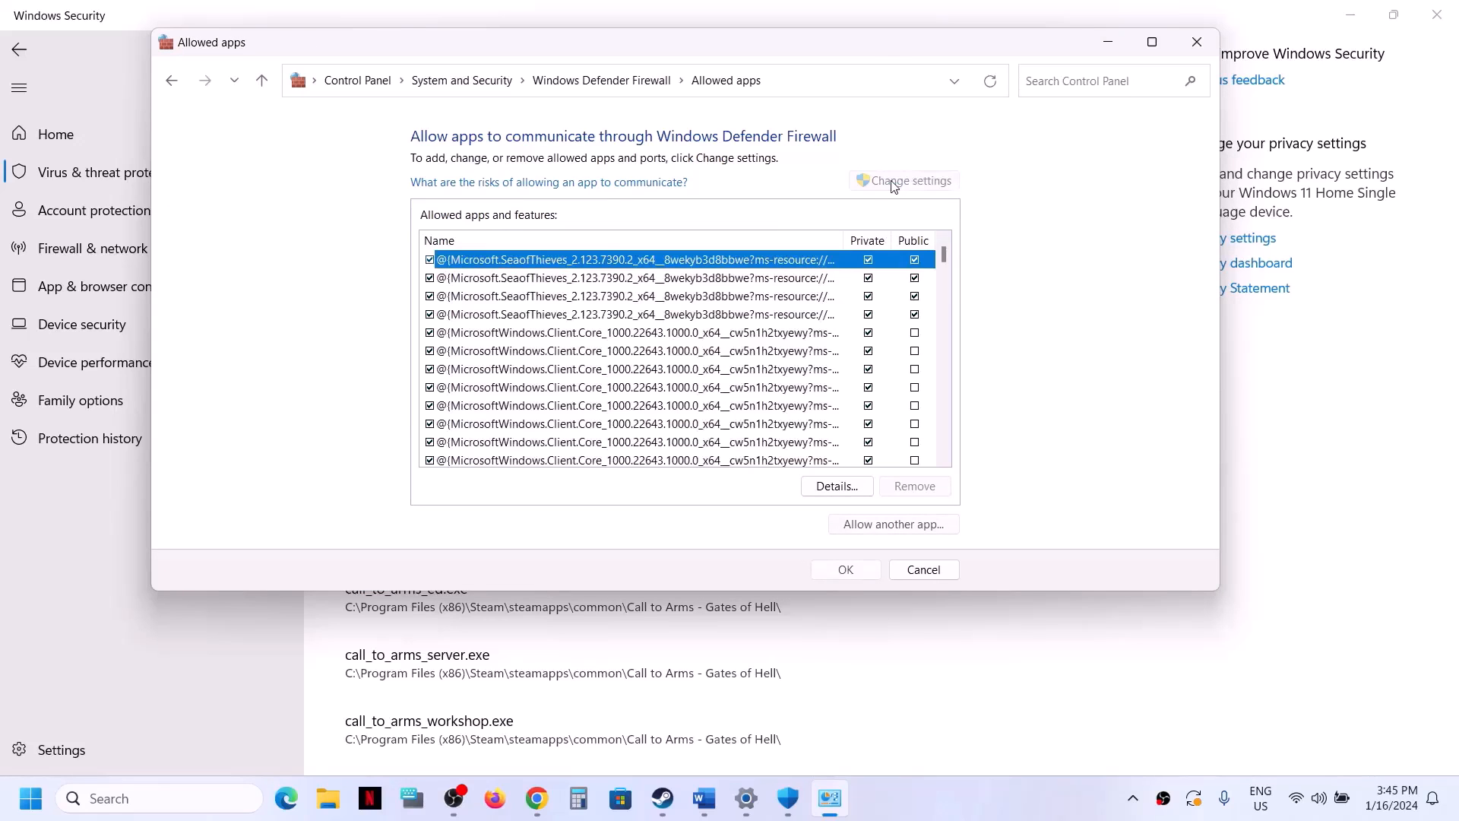
- Start allowing another app through the firewall and browse to the C:\Program Files (x86)\Steam folder
{"action": "left_click", "coordinate": [889, 525]}
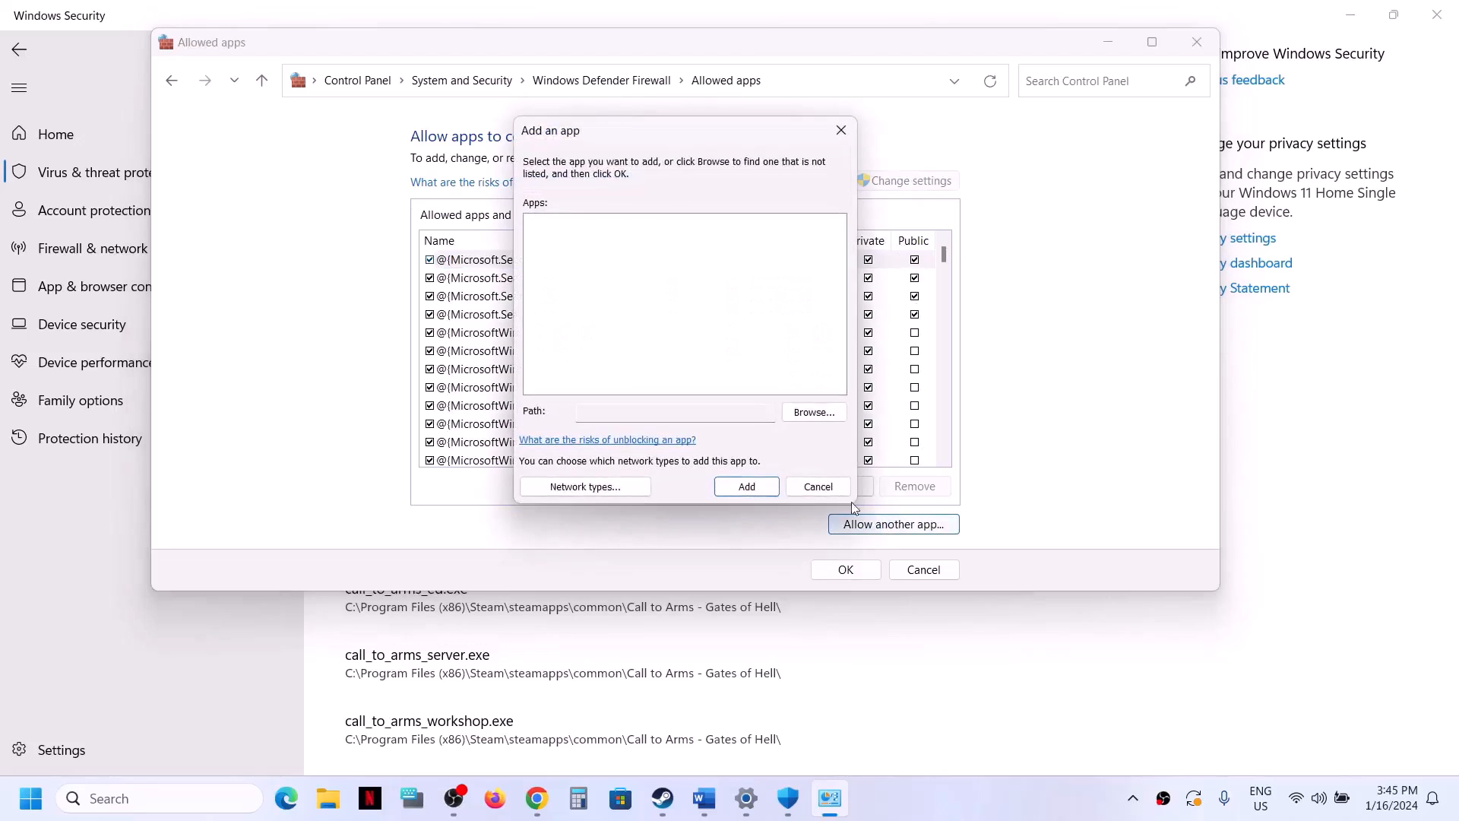
{"action": "left_click", "coordinate": [814, 416]}
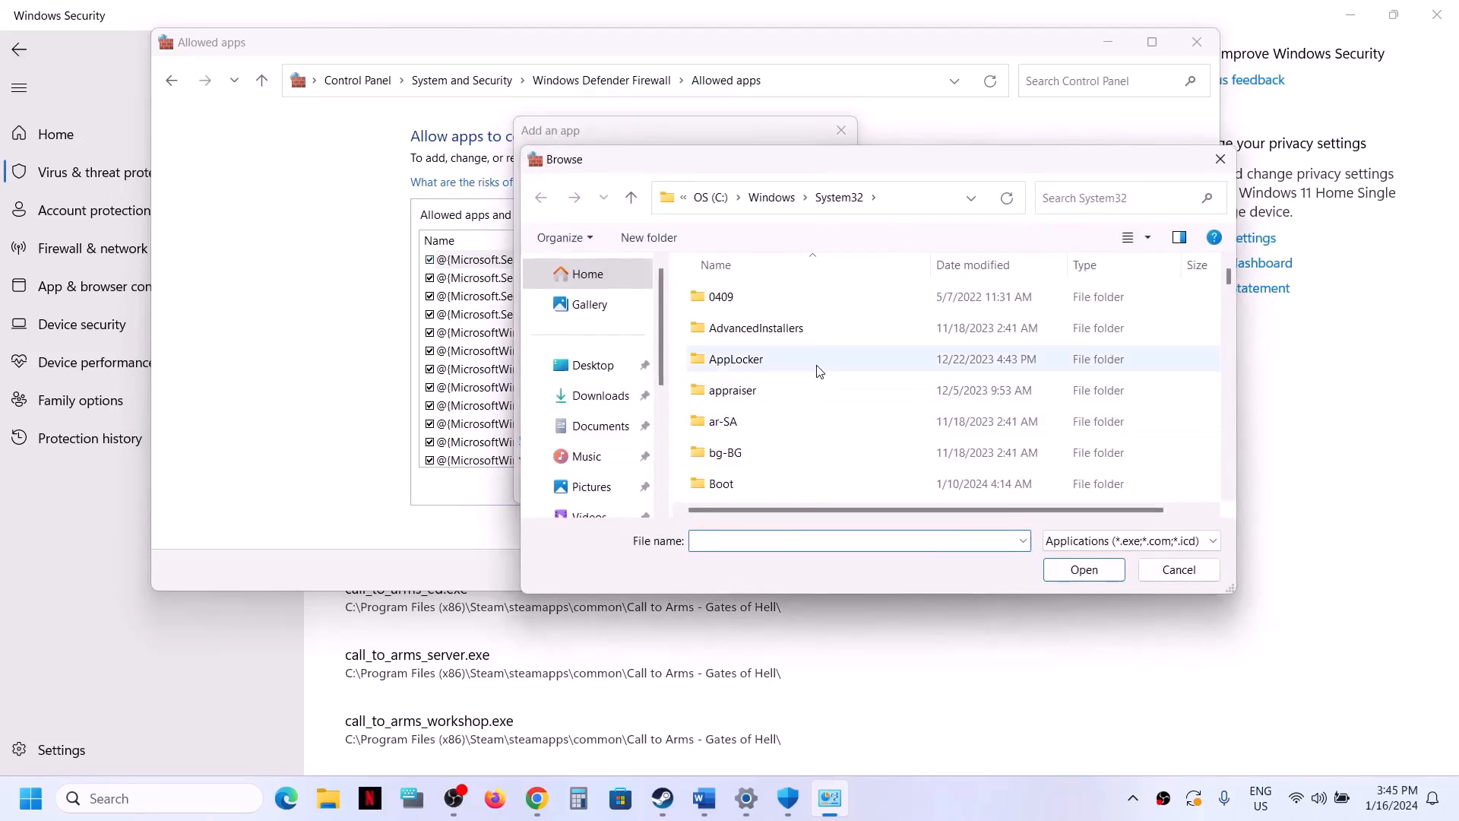
{"action": "scroll", "coordinate": [607, 438], "scroll_direction": "down", "scroll_amount": 3}
{"action": "left_click", "coordinate": [607, 428]}
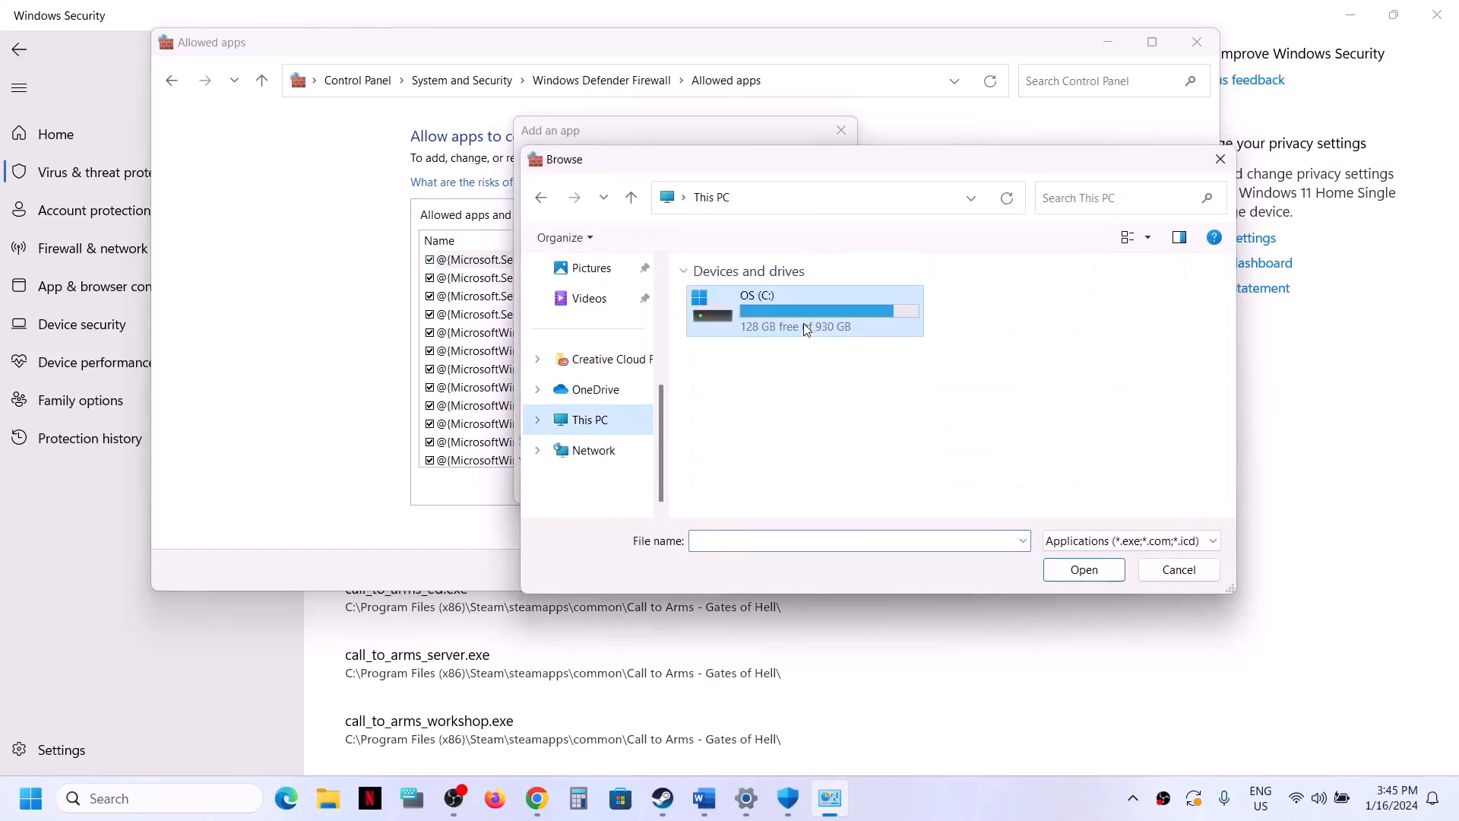
{"action": "double_click", "coordinate": [795, 321]}
{"action": "scroll", "coordinate": [761, 411], "scroll_direction": "down", "scroll_amount": 5}
{"action": "scroll", "coordinate": [760, 412], "scroll_direction": "up", "scroll_amount": 2}
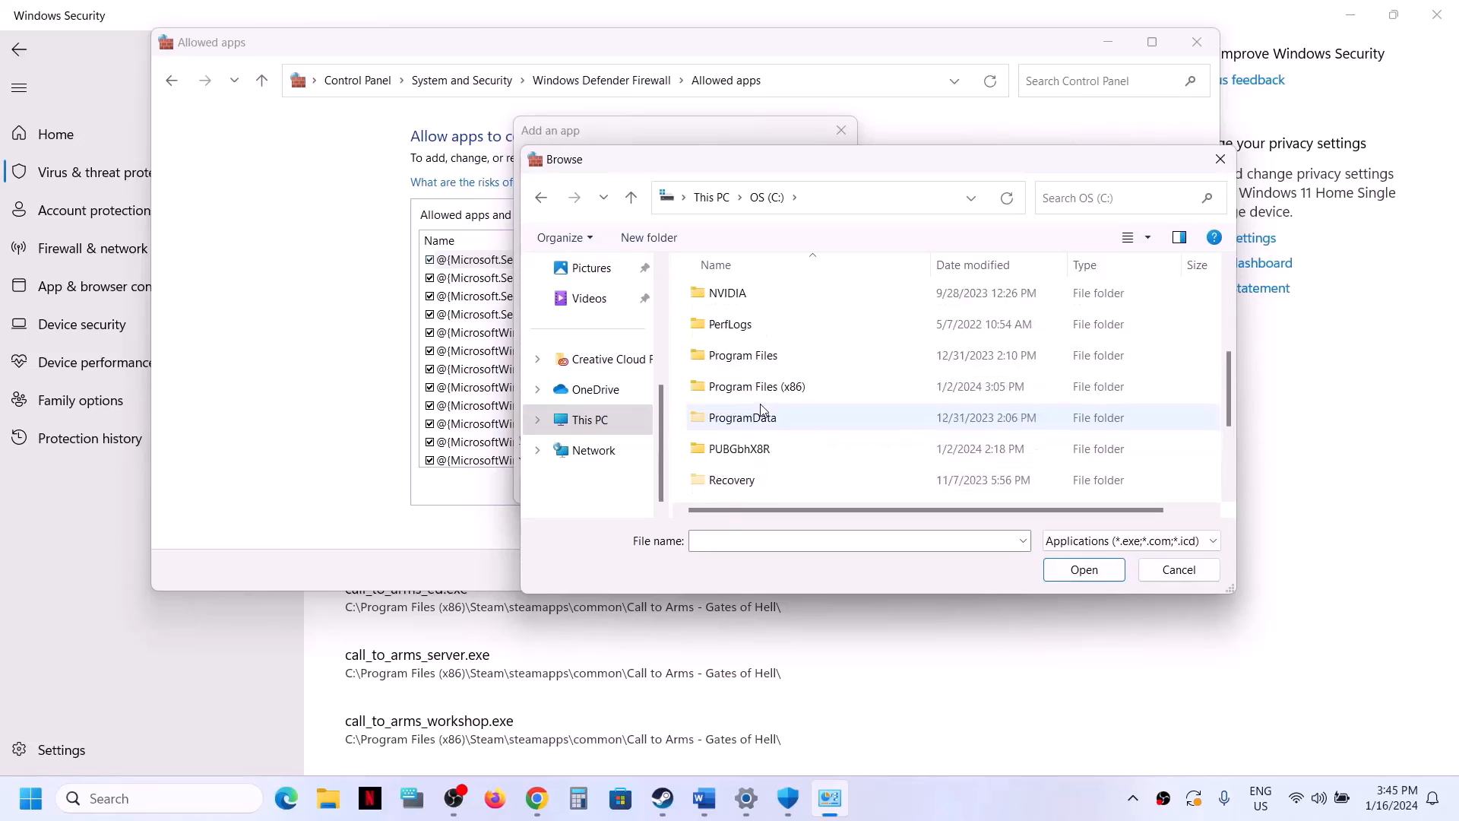
{"action": "double_click", "coordinate": [761, 386]}
{"action": "scroll", "coordinate": [768, 395], "scroll_direction": "down", "scroll_amount": 3}
{"action": "scroll", "coordinate": [771, 400], "scroll_direction": "down", "scroll_amount": 8}
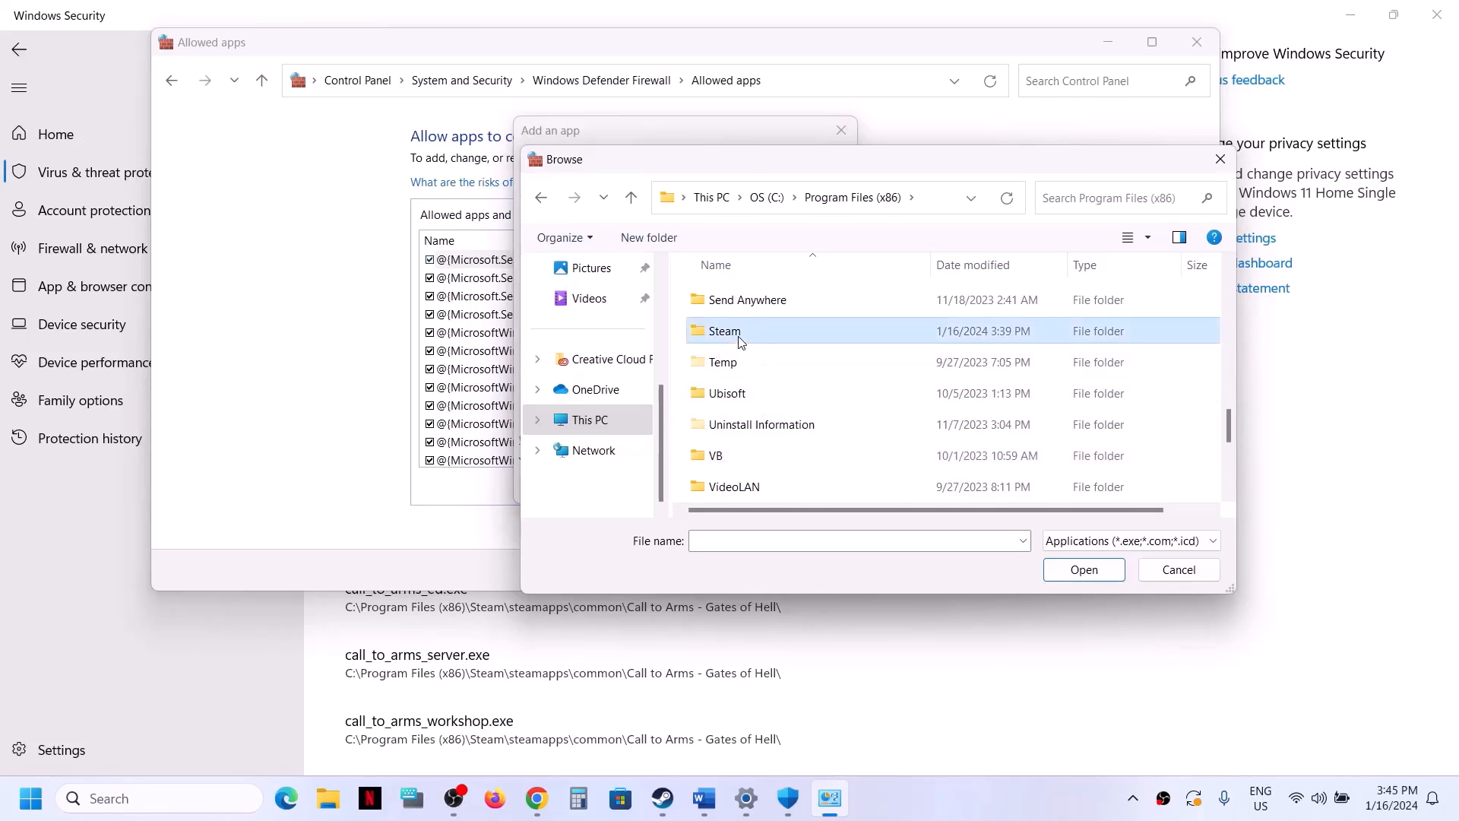
{"action": "double_click", "coordinate": [735, 333]}
- Add TEKKEN 8 .exe from steamapps\common\TEKKEN 8 demo to the firewall's allowed apps
{"action": "scroll", "coordinate": [742, 393], "scroll_direction": "down", "scroll_amount": 2}
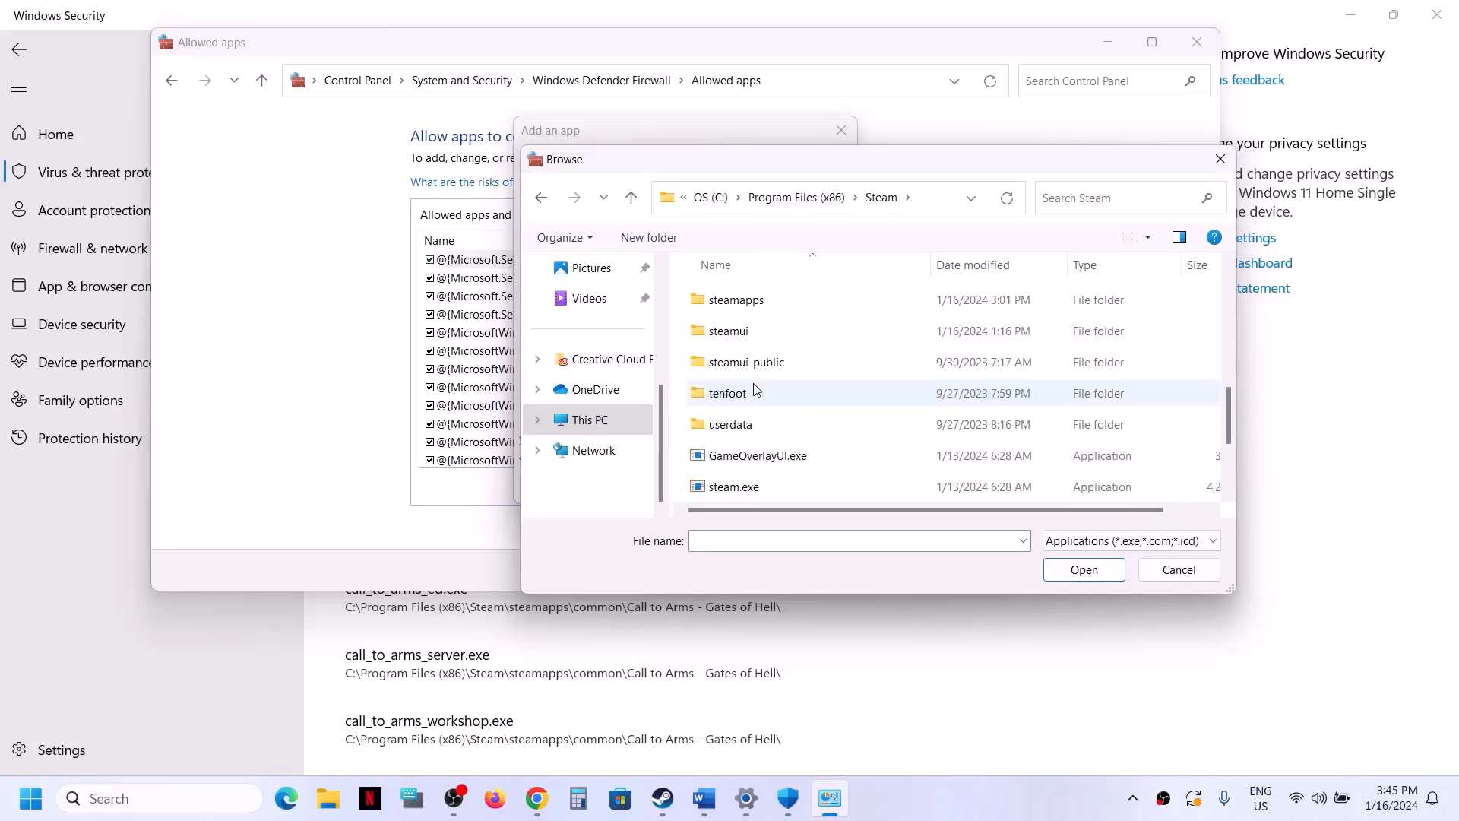
{"action": "double_click", "coordinate": [759, 301]}
{"action": "double_click", "coordinate": [759, 299]}
{"action": "scroll", "coordinate": [775, 392], "scroll_direction": "down", "scroll_amount": 5}
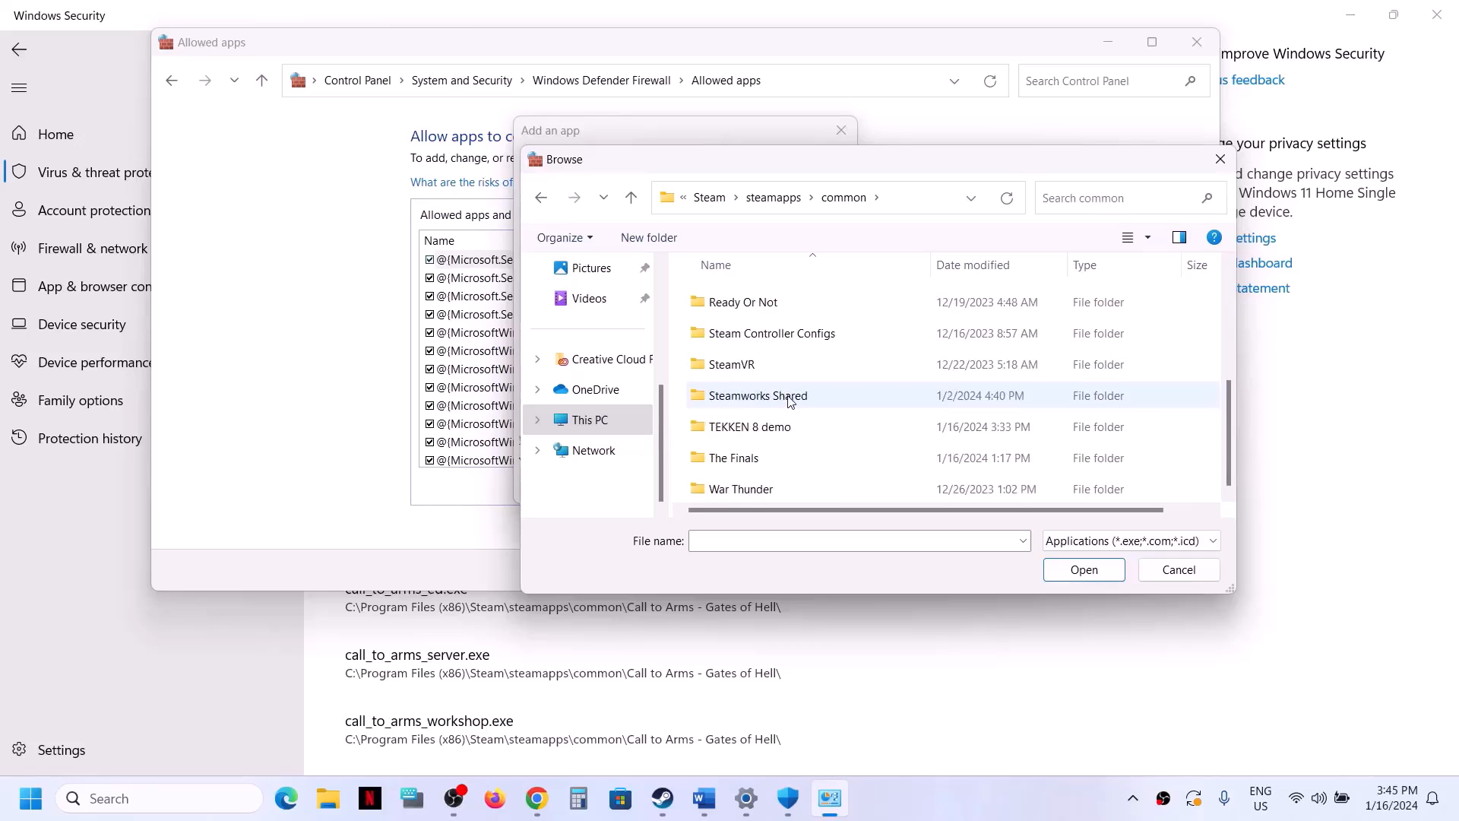
{"action": "double_click", "coordinate": [757, 437]}
{"action": "left_click", "coordinate": [757, 365]}
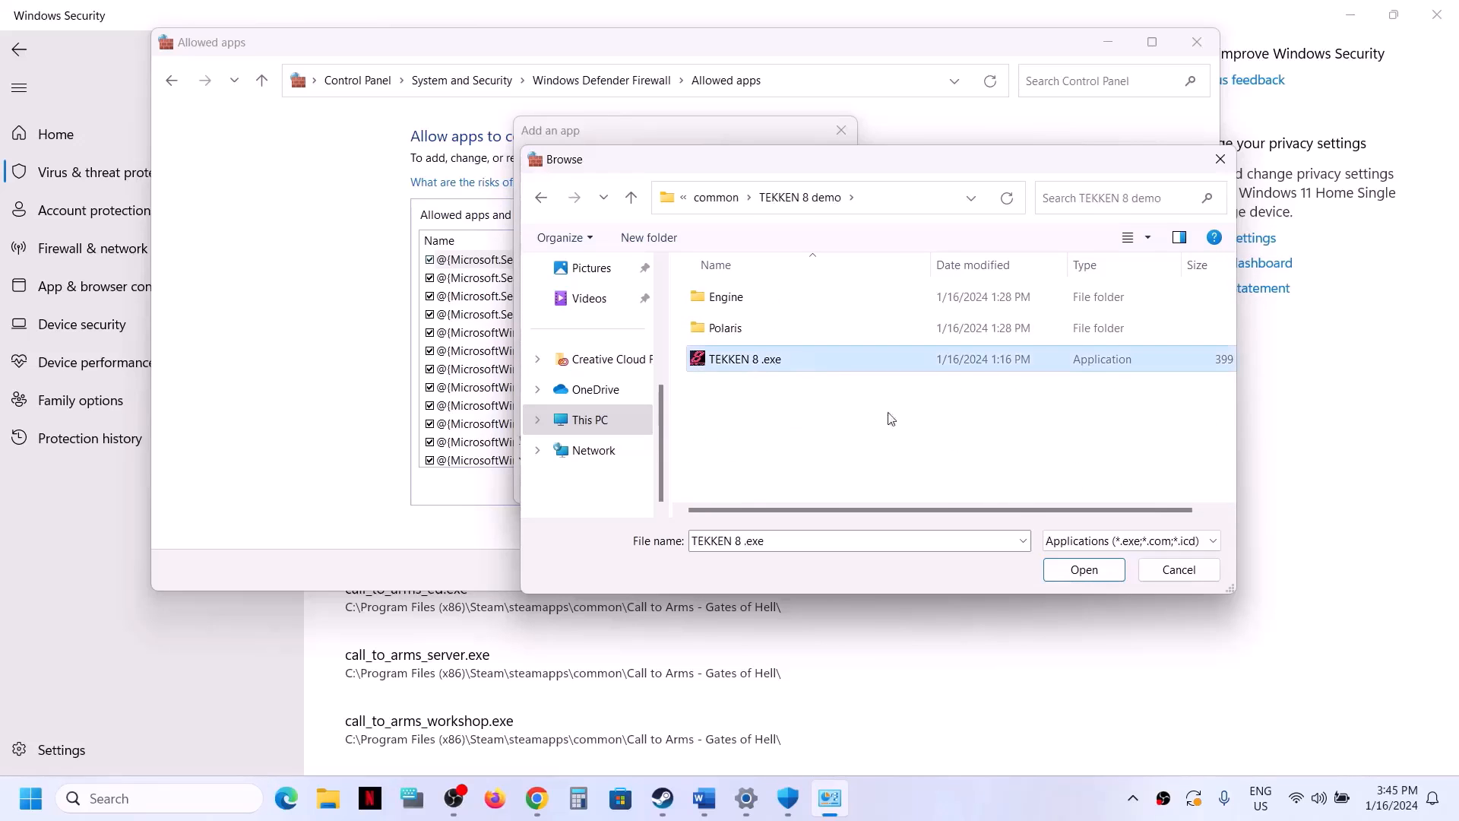
{"action": "left_click", "coordinate": [1061, 571]}
{"action": "left_click", "coordinate": [755, 489]}
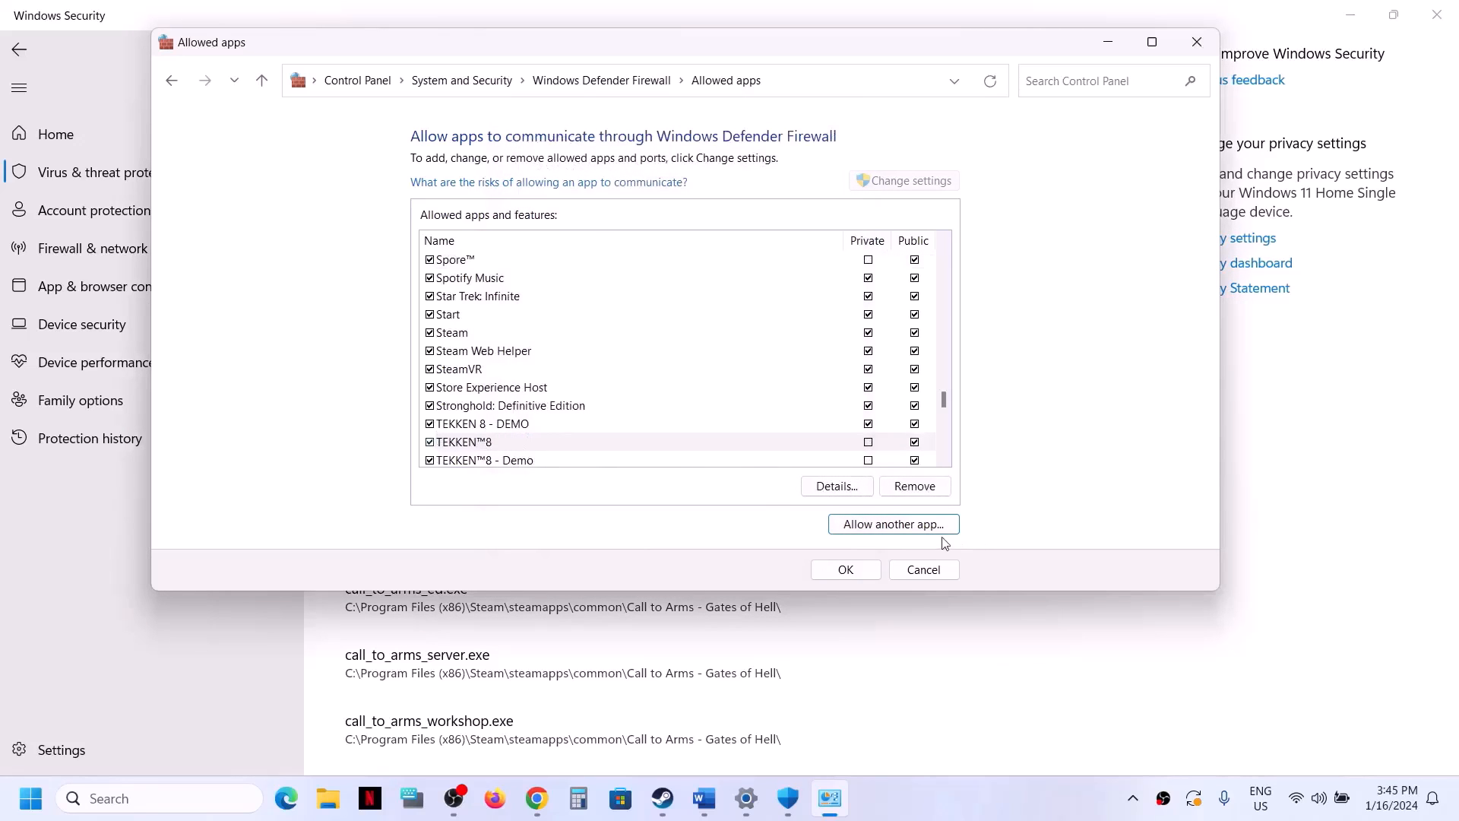
- Try to add Polaris-Win64-Shipping.exe from Polaris\Binaries\Win64 to the firewall's allowed apps, and save the allowed apps list
{"action": "left_click", "coordinate": [891, 526]}
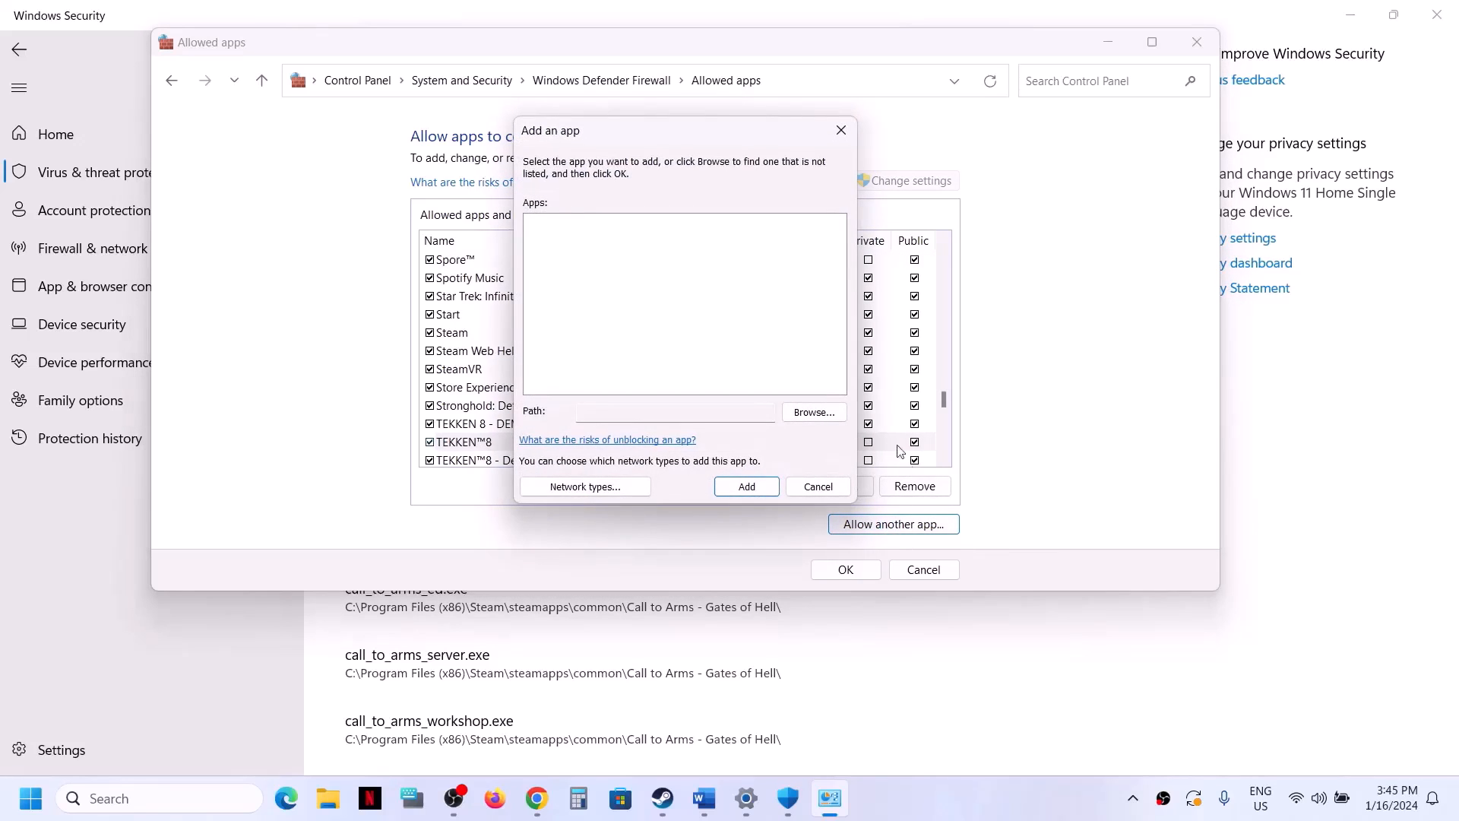
{"action": "left_click", "coordinate": [835, 417]}
{"action": "double_click", "coordinate": [737, 330]}
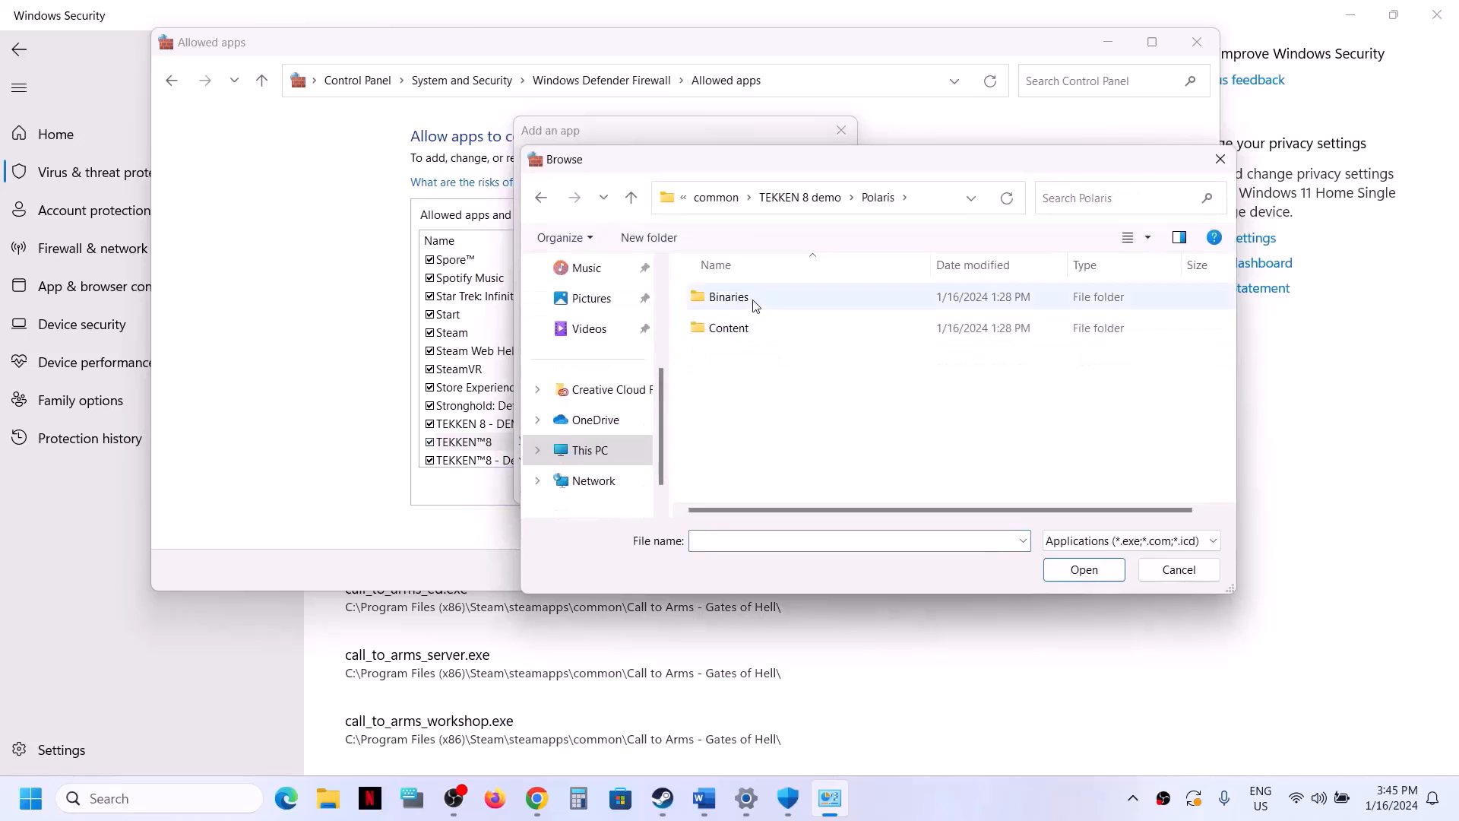
{"action": "double_click", "coordinate": [755, 302]}
{"action": "double_click", "coordinate": [752, 303]}
{"action": "left_click", "coordinate": [752, 327]}
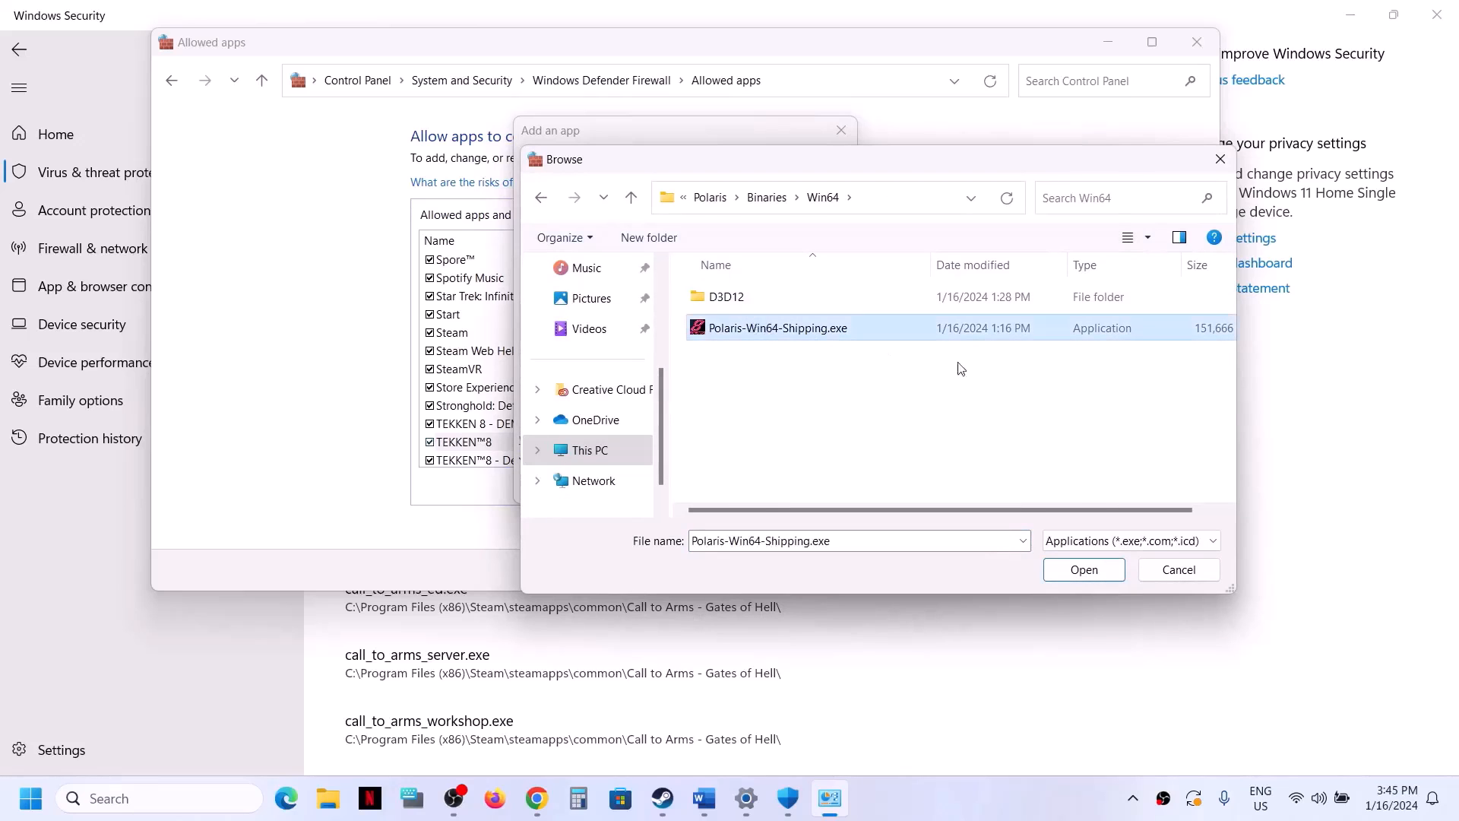
{"action": "left_click", "coordinate": [1088, 576]}
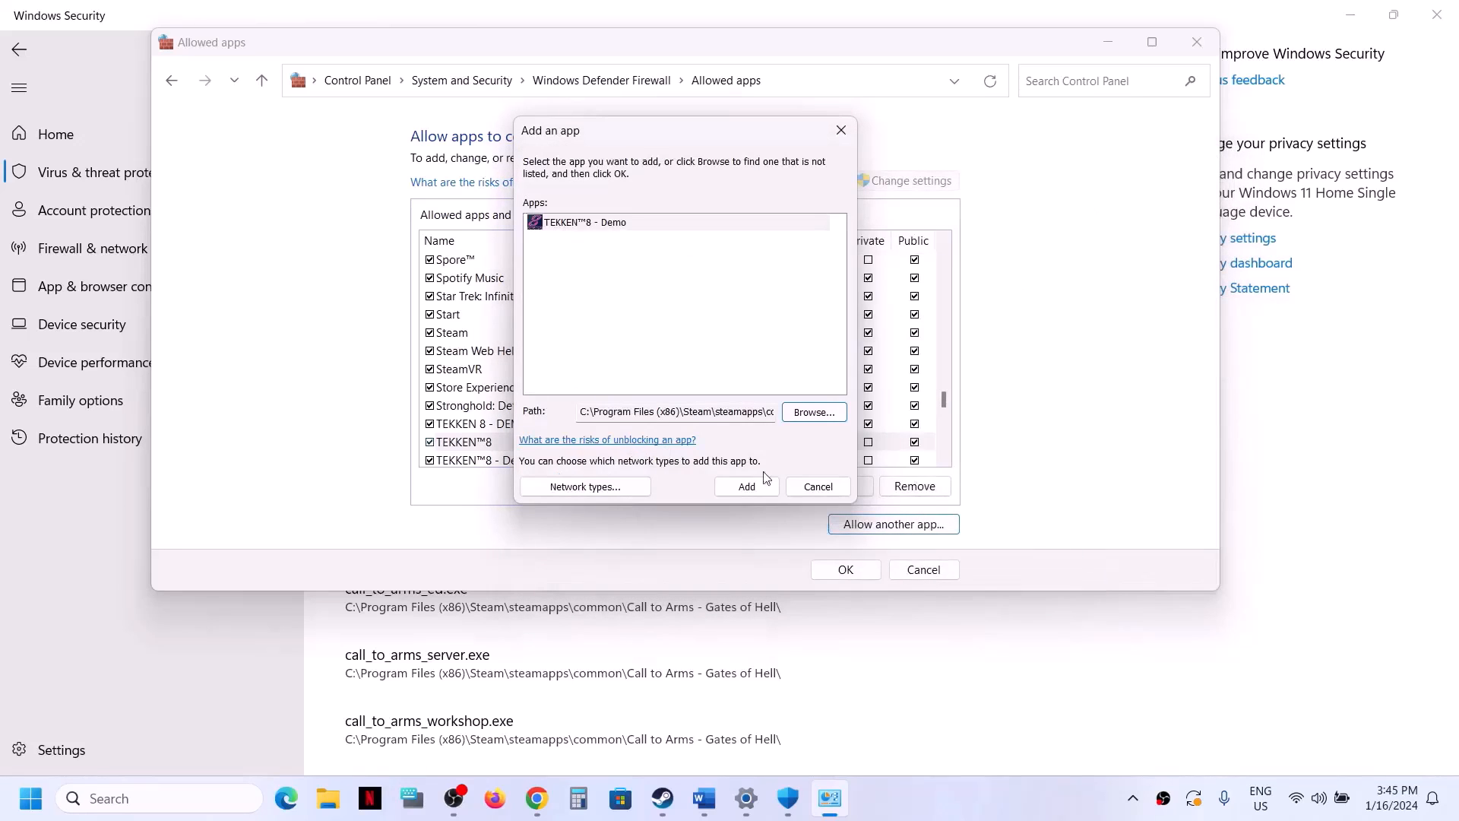
{"action": "left_click", "coordinate": [752, 488]}
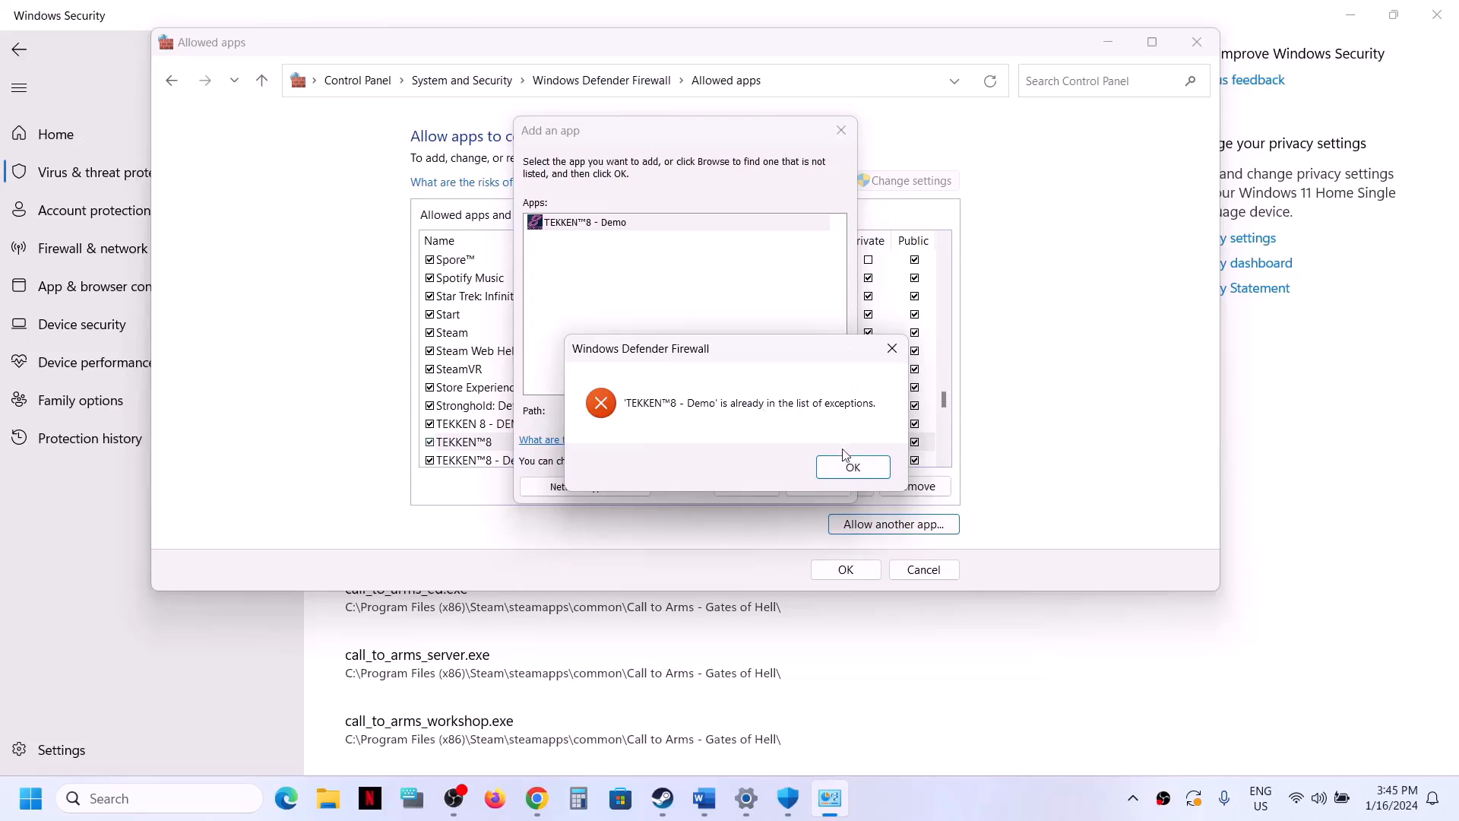
{"action": "left_click", "coordinate": [851, 466]}
{"action": "left_click", "coordinate": [841, 130]}
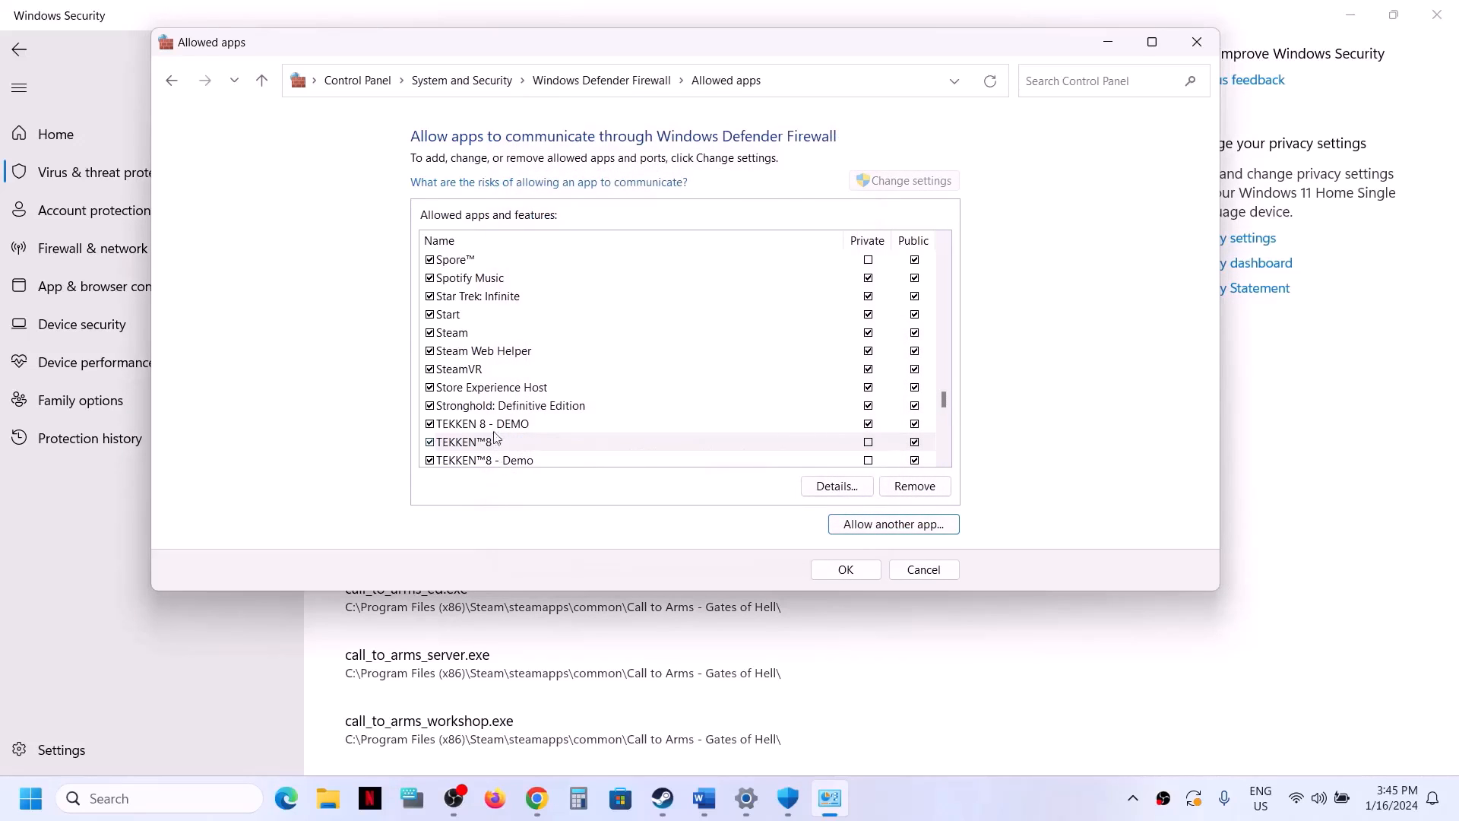
{"action": "left_click", "coordinate": [846, 569]}
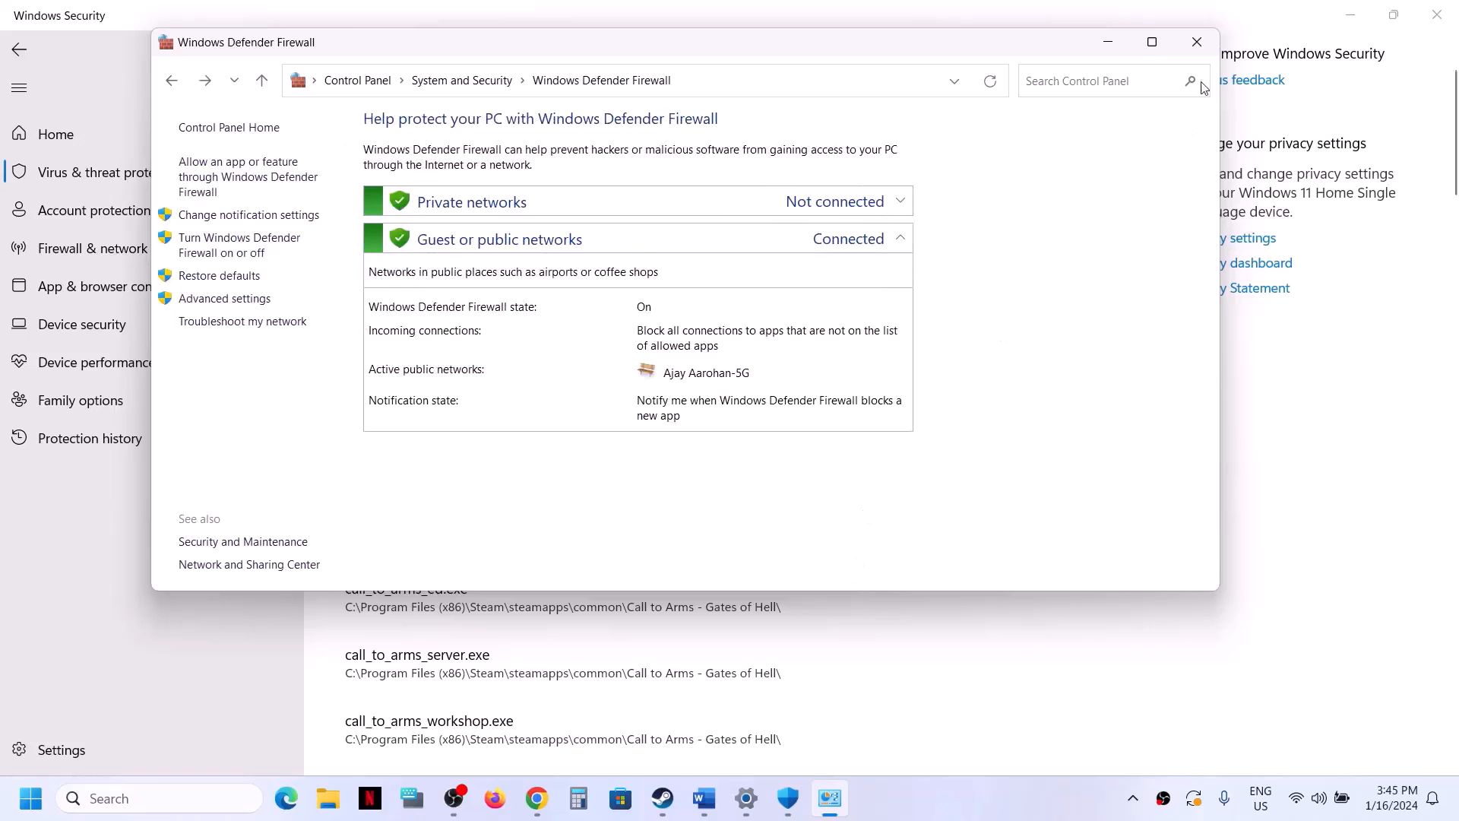
- Close the Windows Defender Firewall, Windows Security and Settings windows
{"action": "left_click", "coordinate": [1197, 42]}
{"action": "left_click", "coordinate": [1437, 15]}
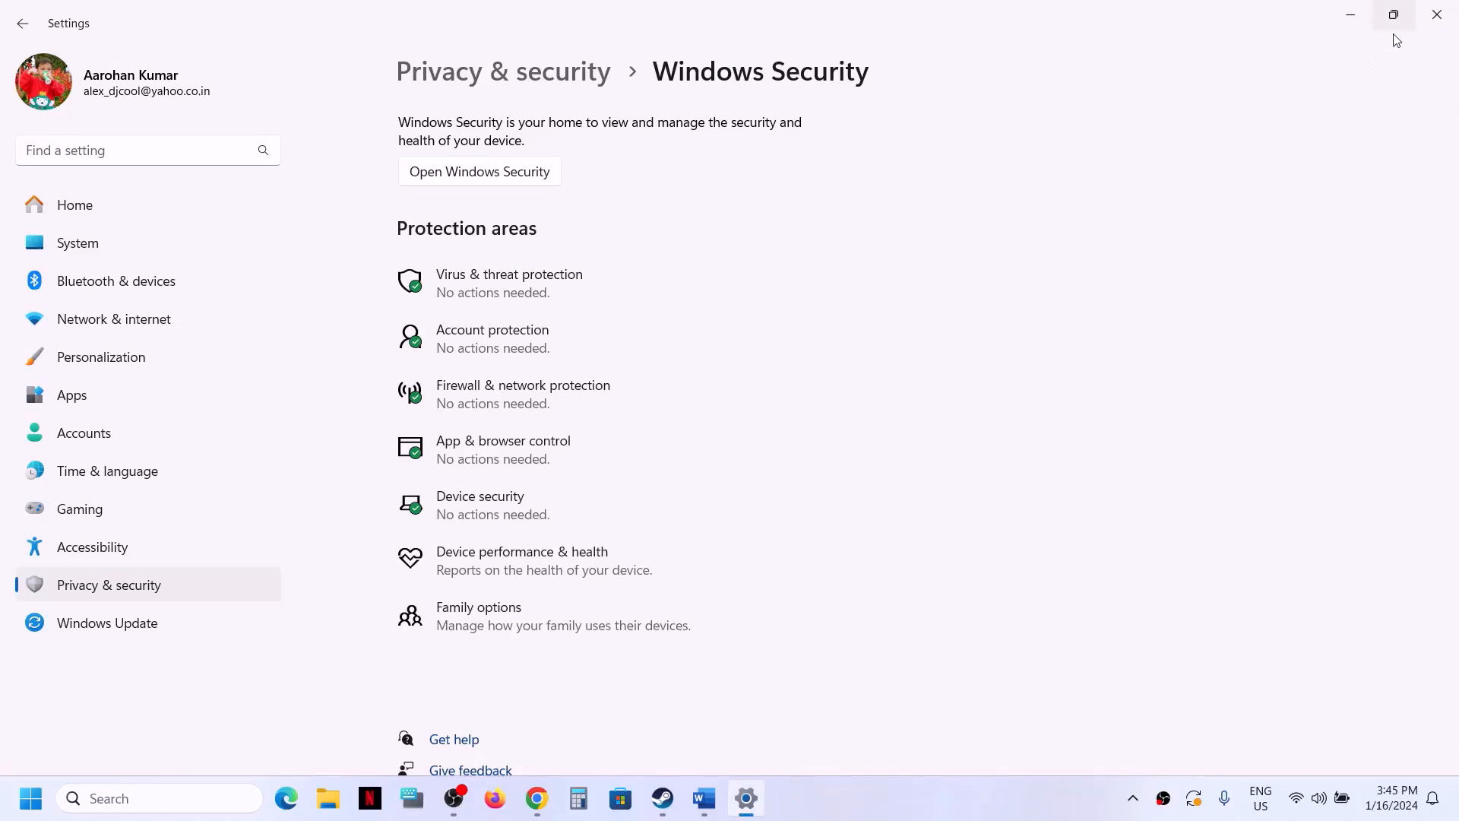
{"action": "left_click", "coordinate": [1437, 15]}
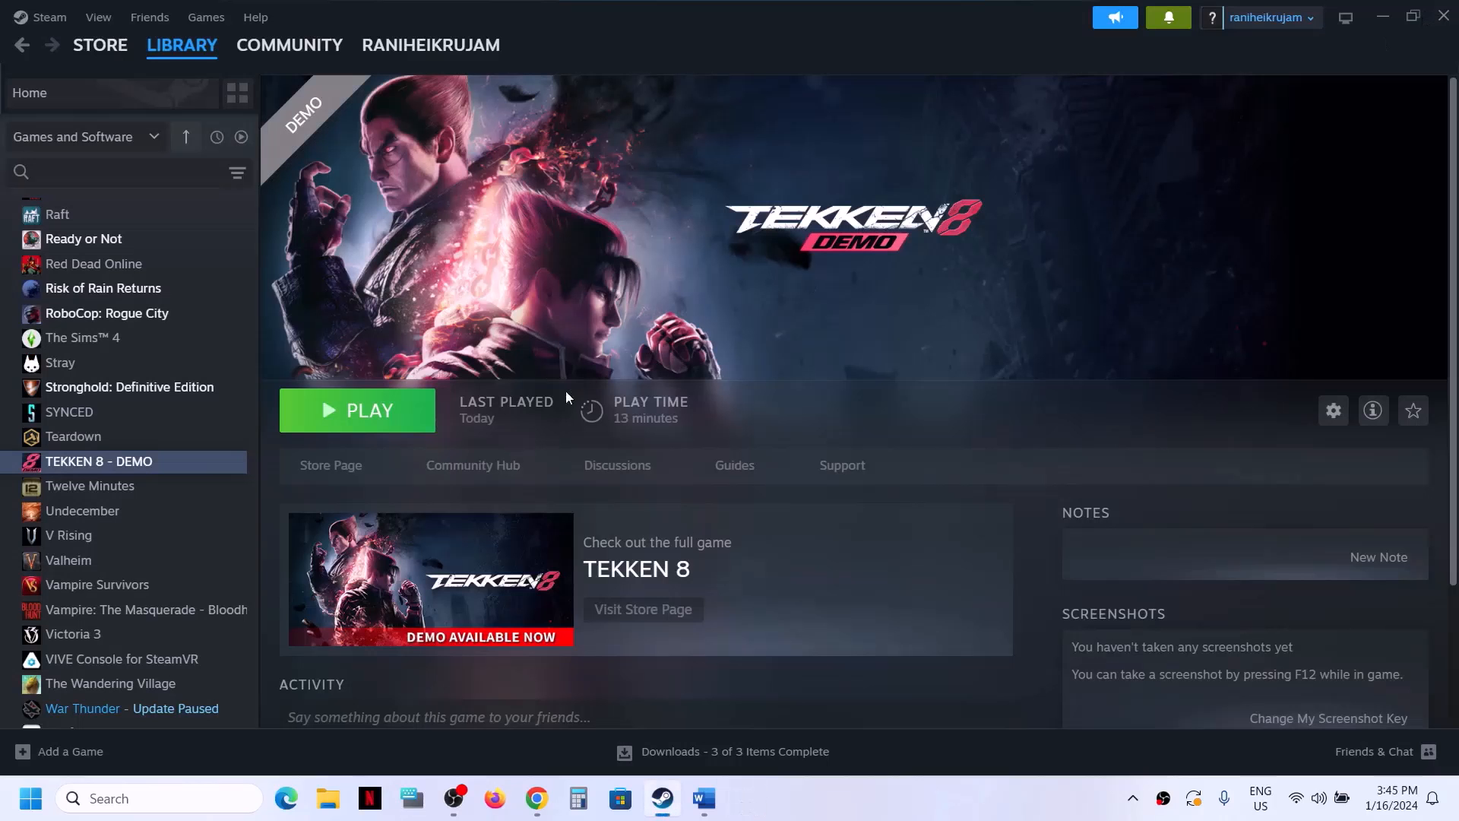
- Switch to Tekken 8.docx in Word, read Step 12 about deleting the save game files and losing progress, and minimize the document
{"action": "left_click", "coordinate": [698, 798]}
{"action": "scroll", "coordinate": [521, 486], "scroll_direction": "down", "scroll_amount": 5}
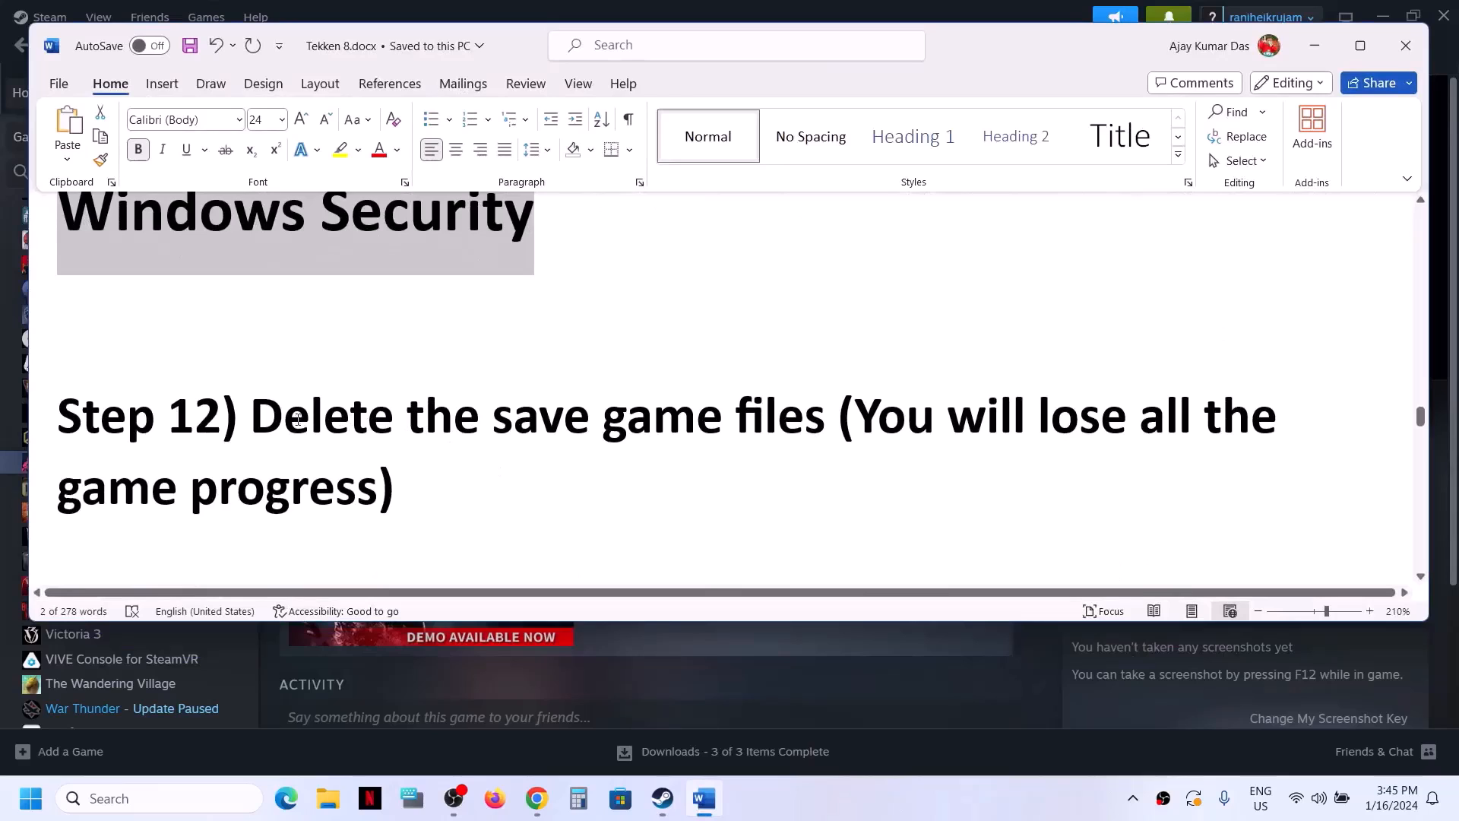
{"action": "left_click_drag", "start_coordinate": [297, 418], "coordinate": [825, 414]}
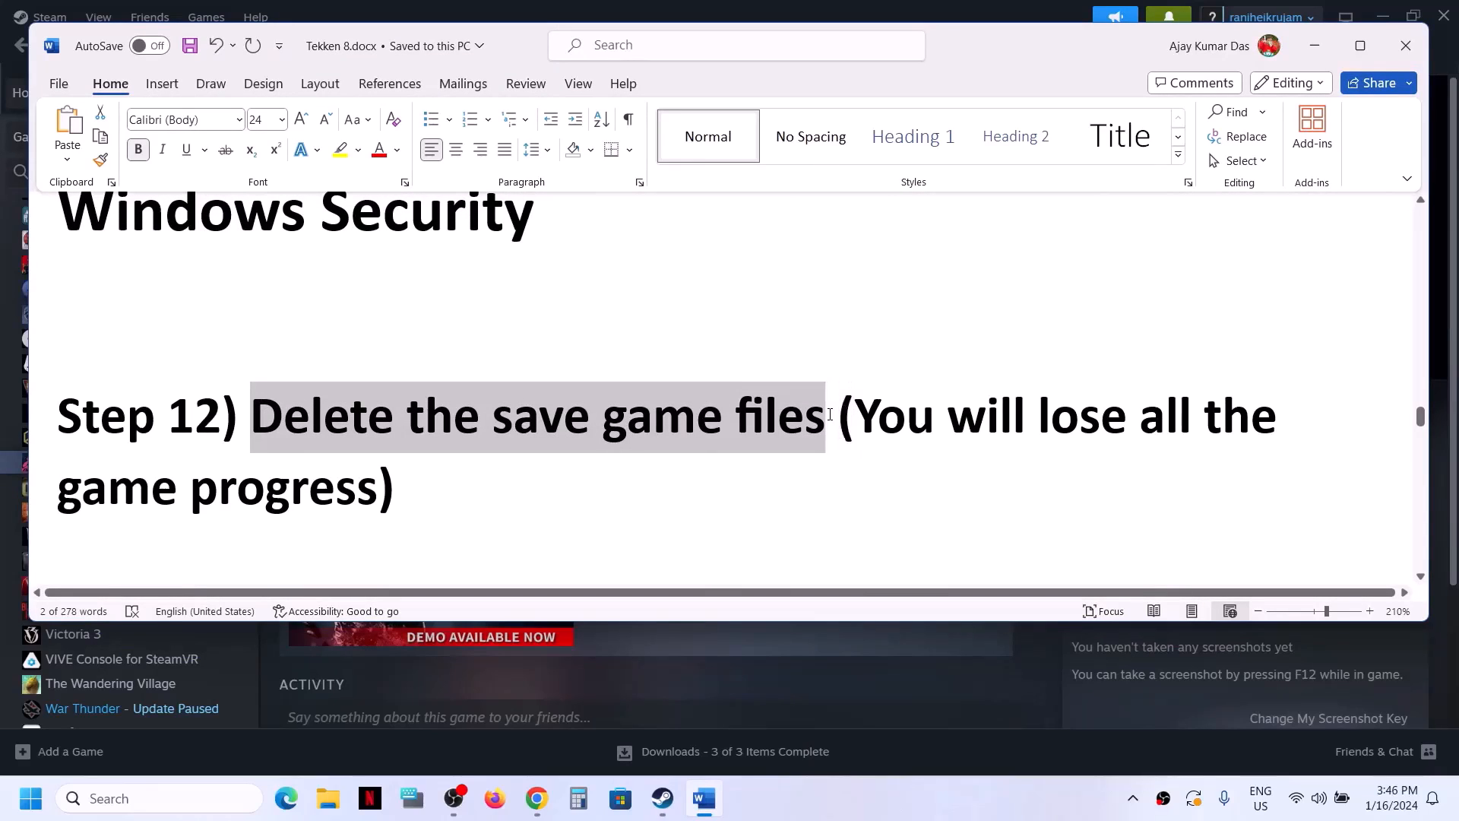
{"action": "left_click", "coordinate": [915, 456]}
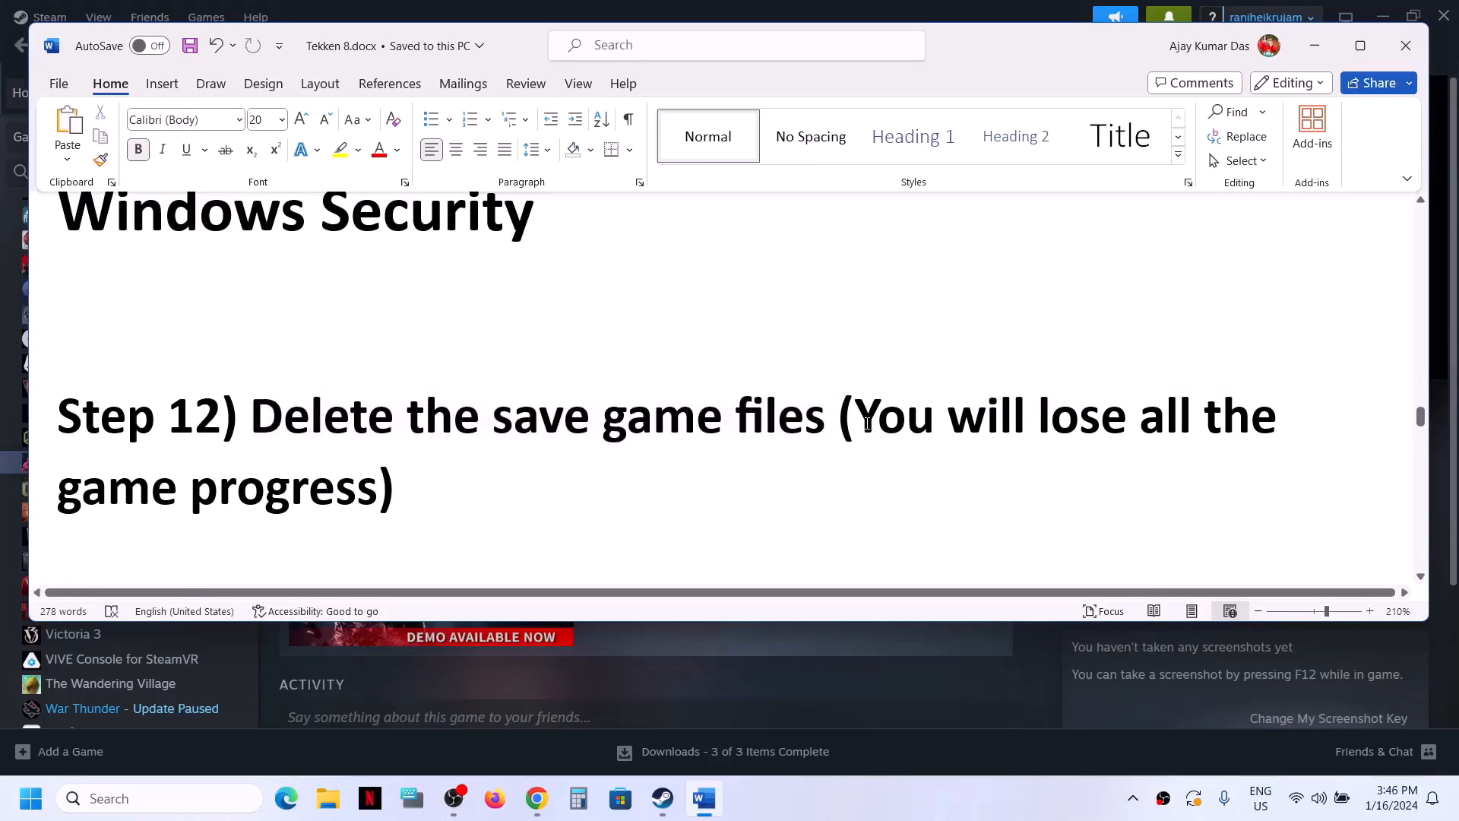
{"action": "left_click_drag", "start_coordinate": [863, 421], "coordinate": [329, 502]}
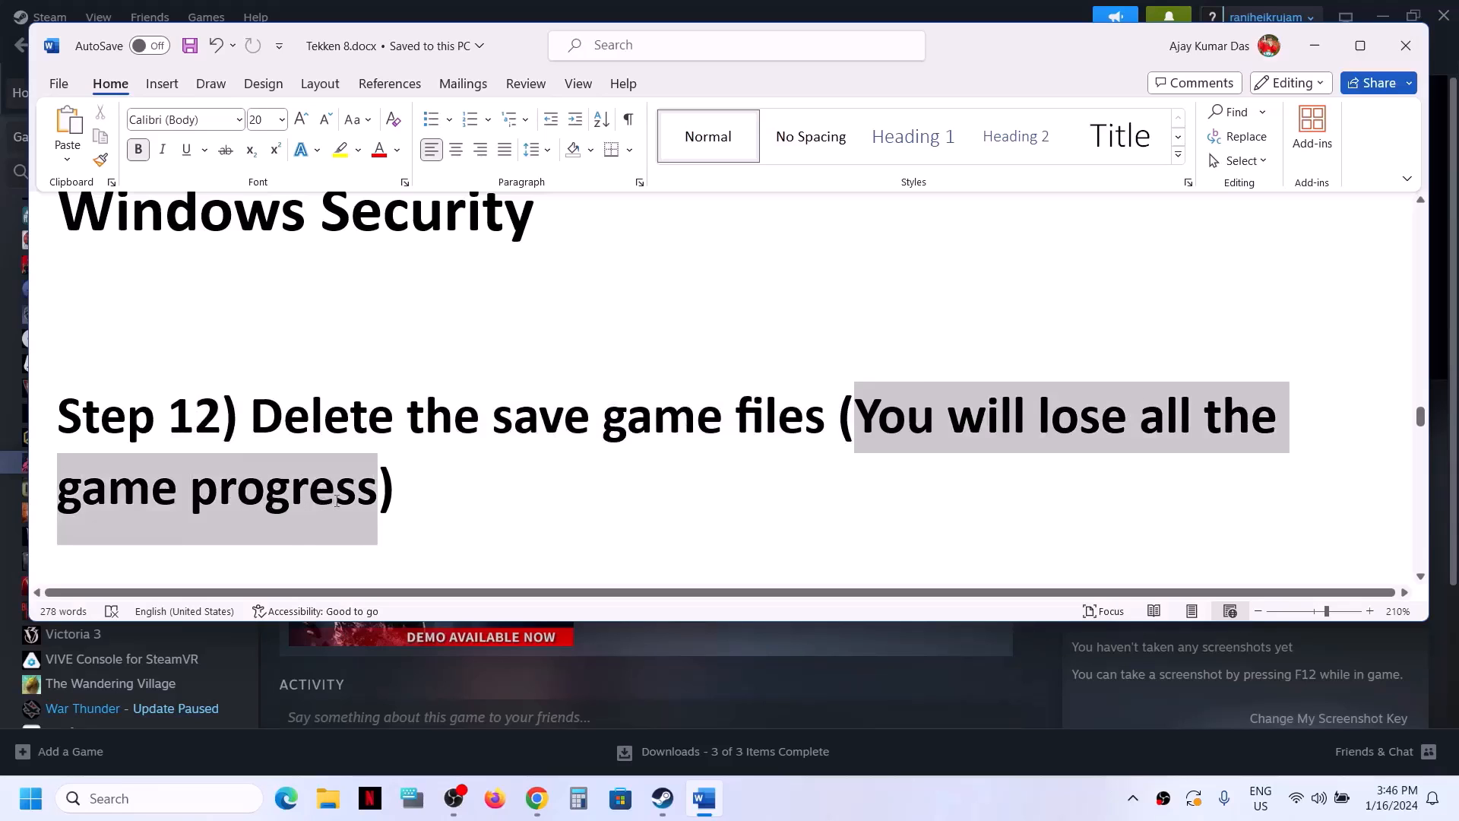
{"action": "left_click", "coordinate": [1331, 50]}
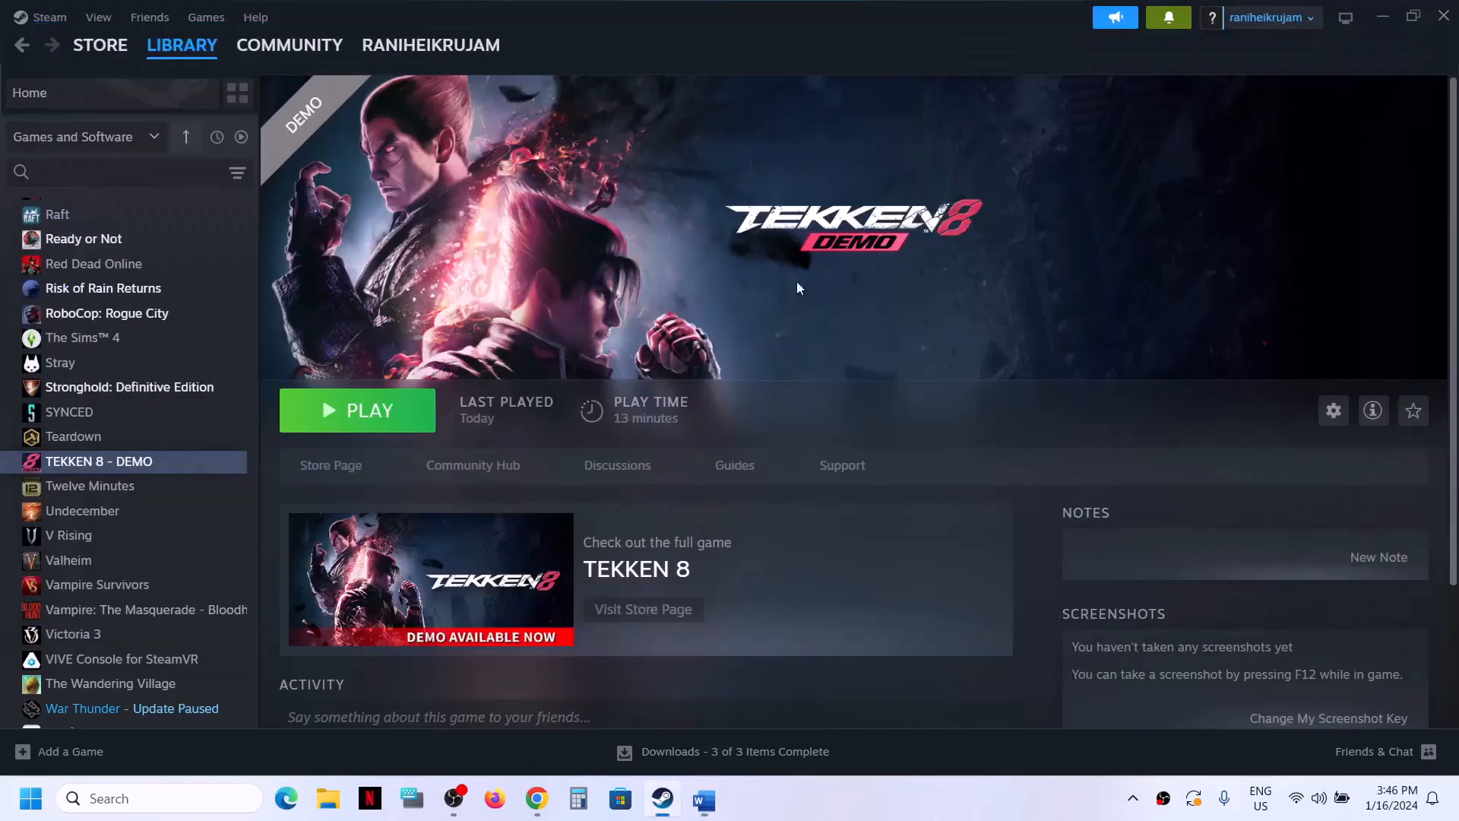
- Open File Explorer and browse to the user's profile folder under C:\Users
{"action": "left_click", "coordinate": [327, 799]}
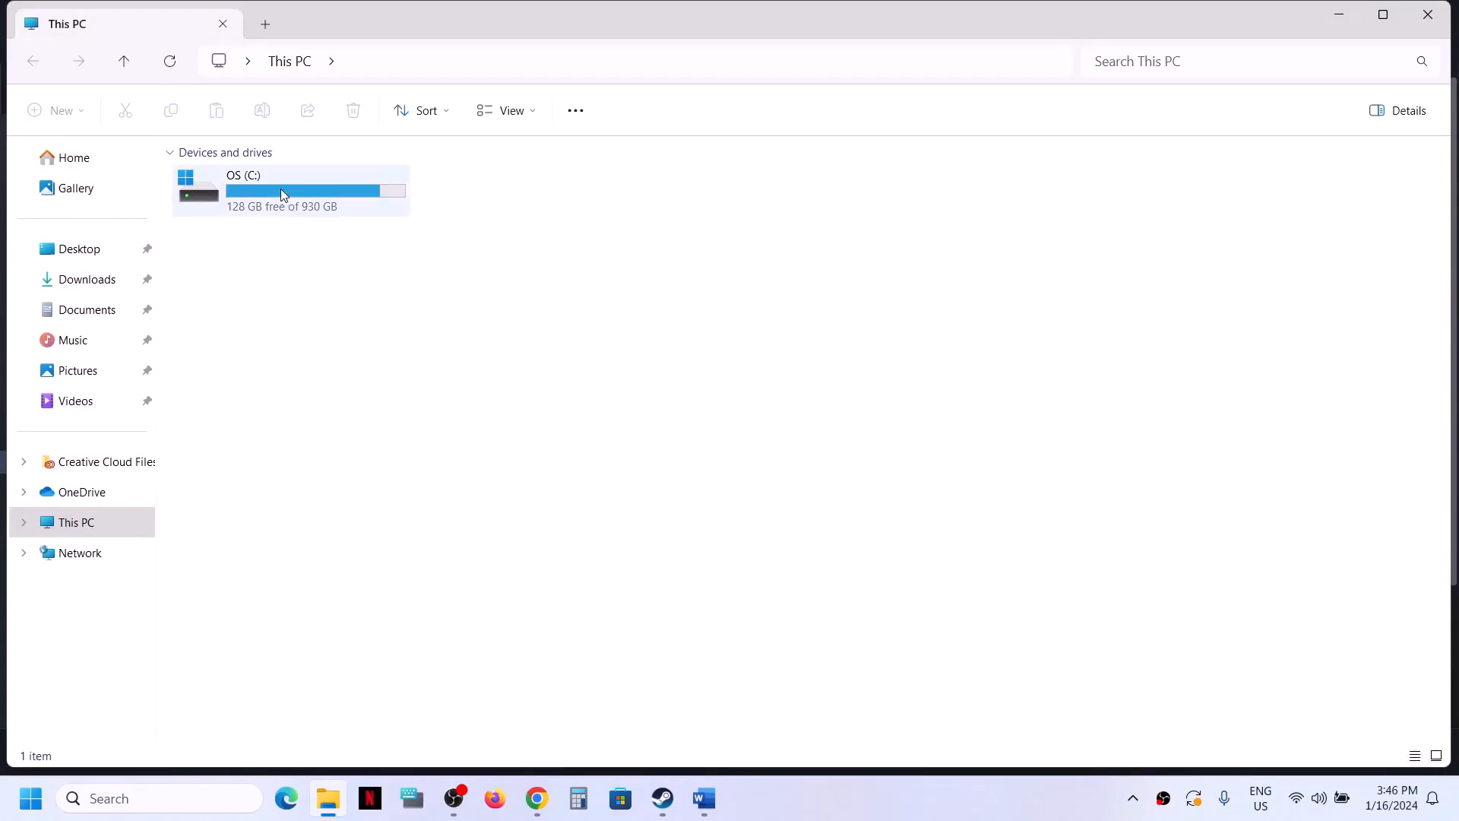
{"action": "double_click", "coordinate": [280, 193]}
{"action": "scroll", "coordinate": [218, 429], "scroll_direction": "down", "scroll_amount": 1}
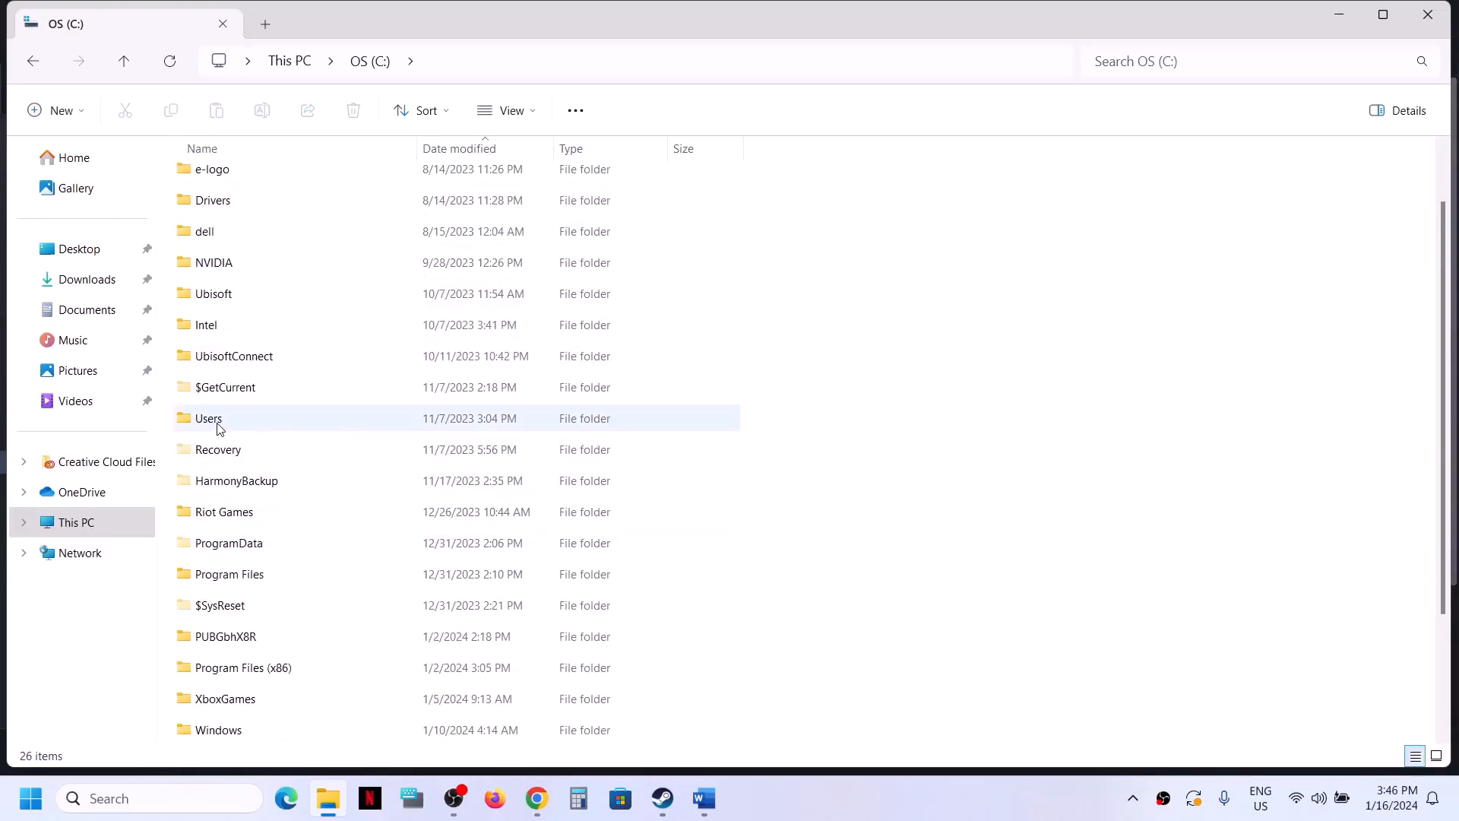
{"action": "double_click", "coordinate": [219, 429]}
{"action": "left_click", "coordinate": [221, 184]}
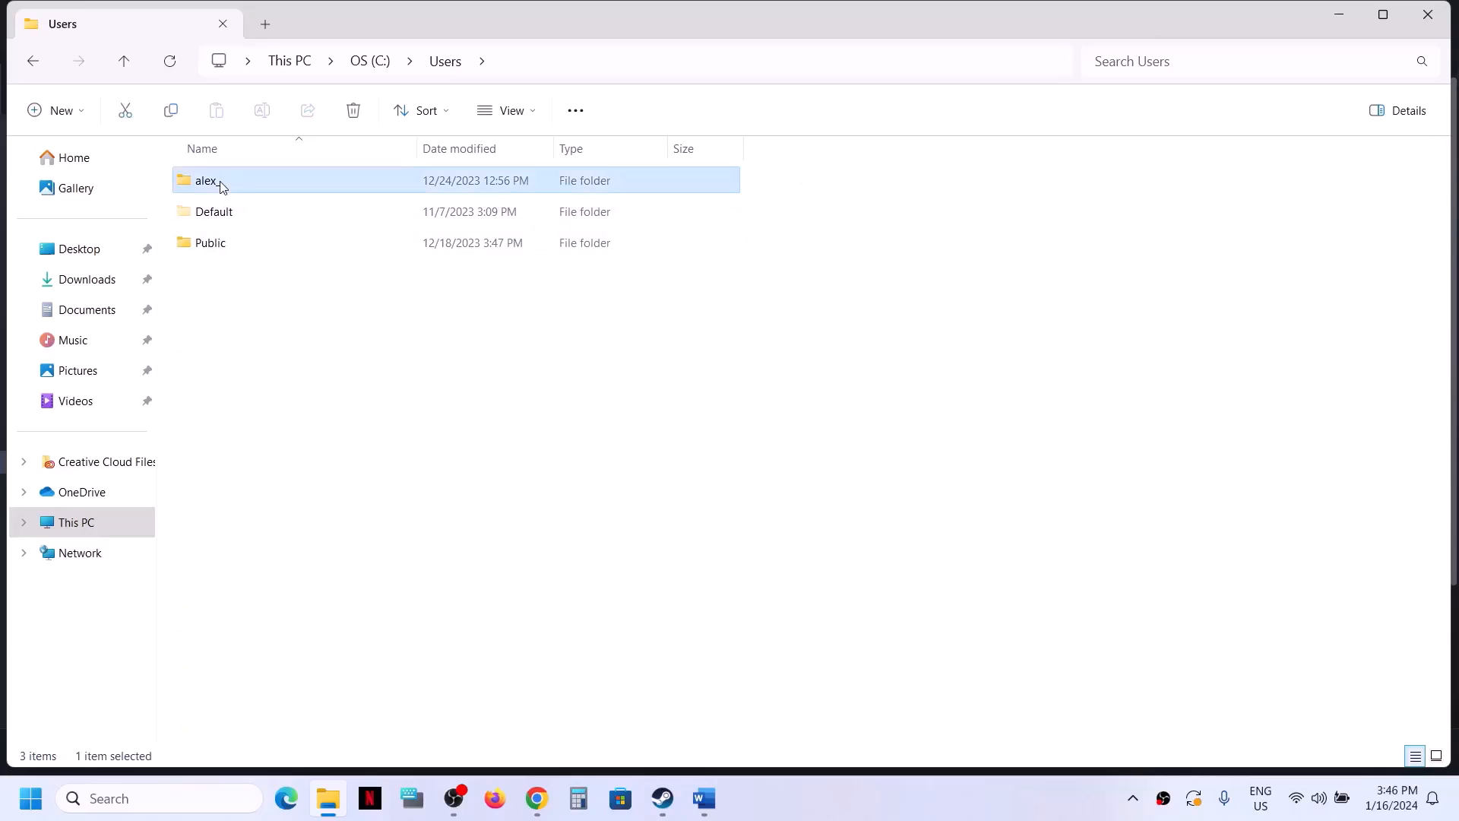
{"action": "double_click", "coordinate": [244, 187]}
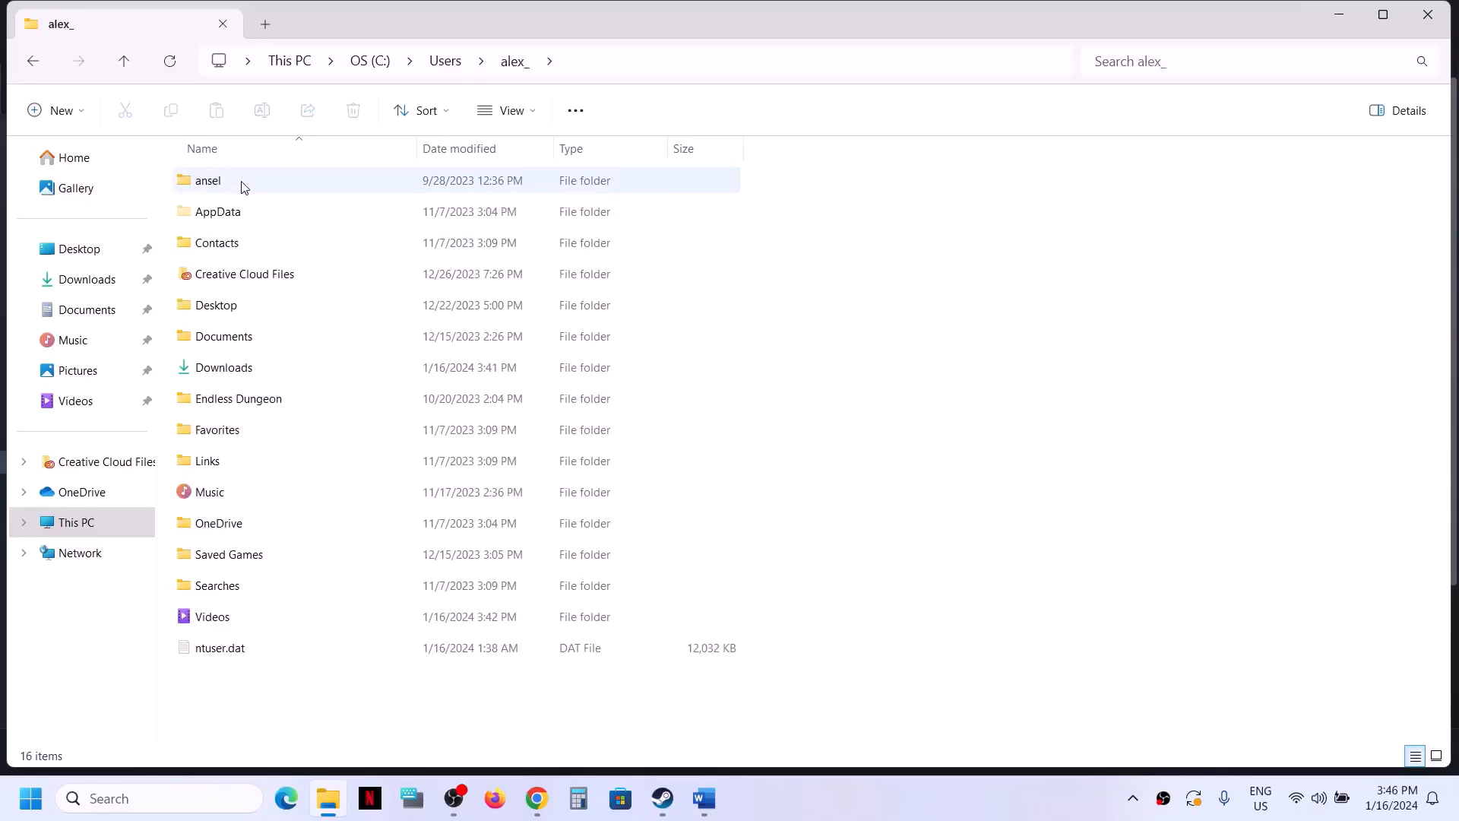
- Check the Hidden items display option for the AppData folder in the user's profile folder
{"action": "left_click", "coordinate": [213, 218]}
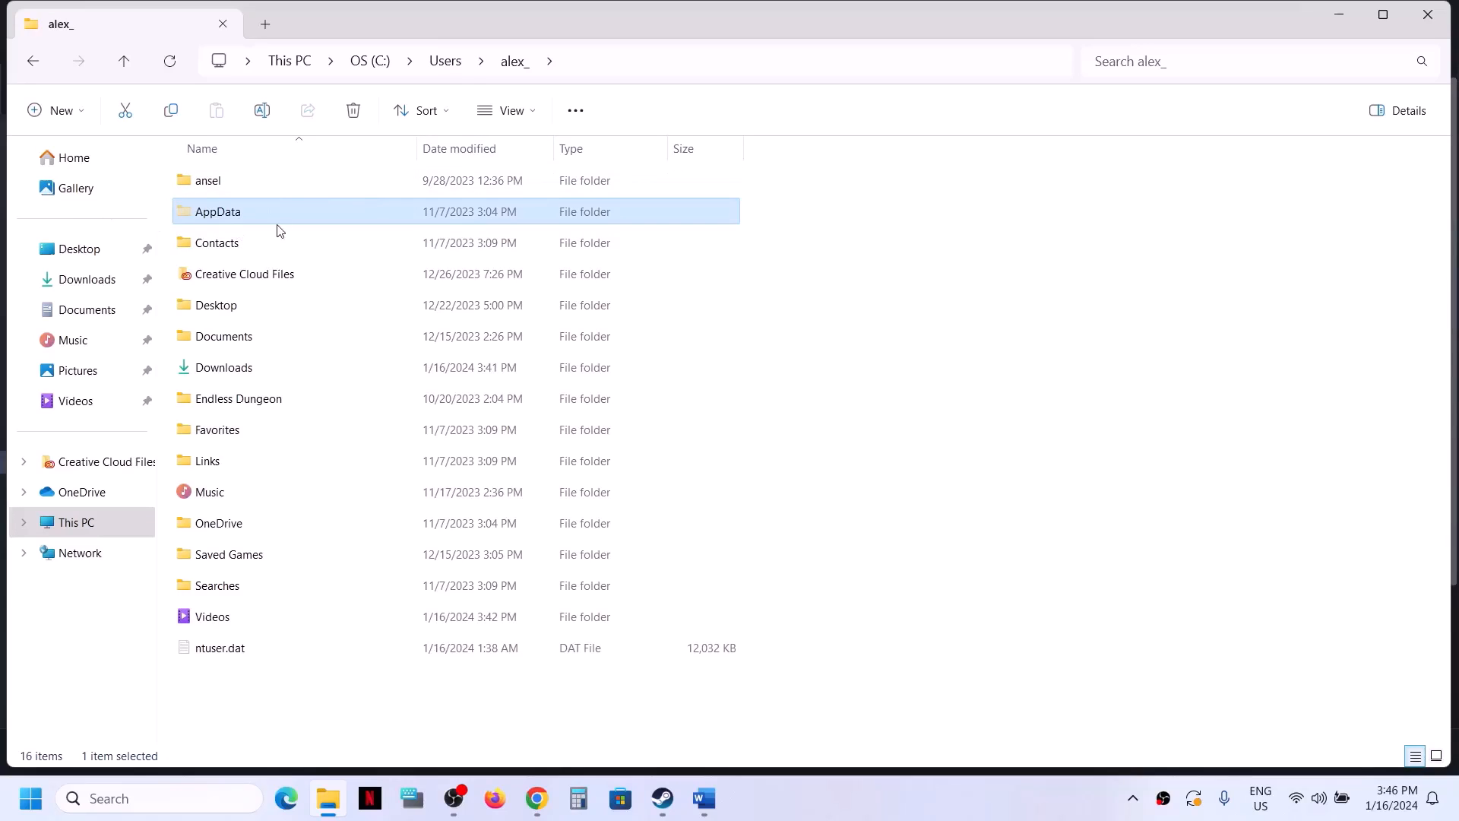
{"action": "left_click", "coordinate": [541, 111]}
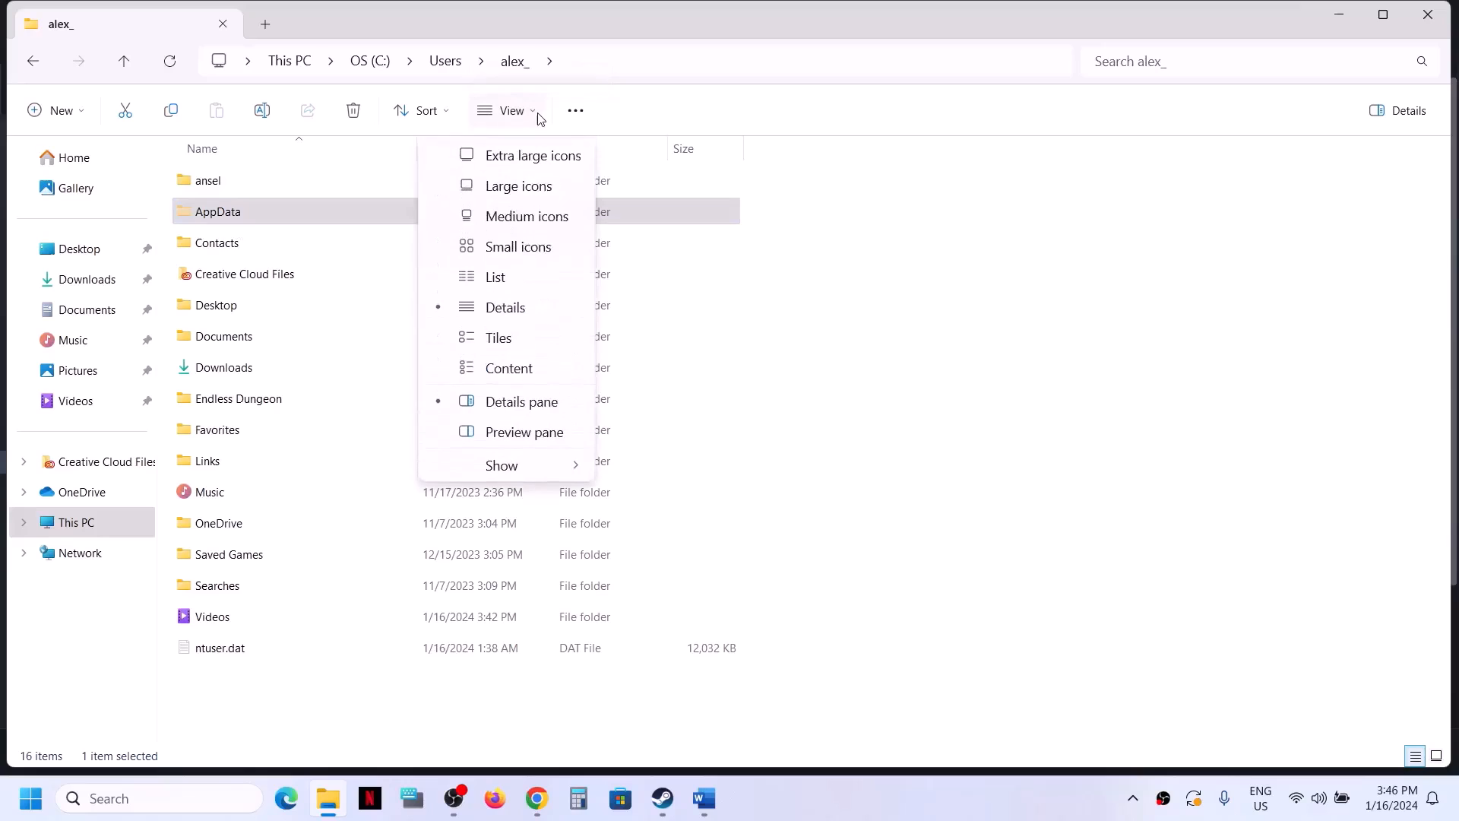
{"action": "mouse_move", "coordinate": [546, 466]}
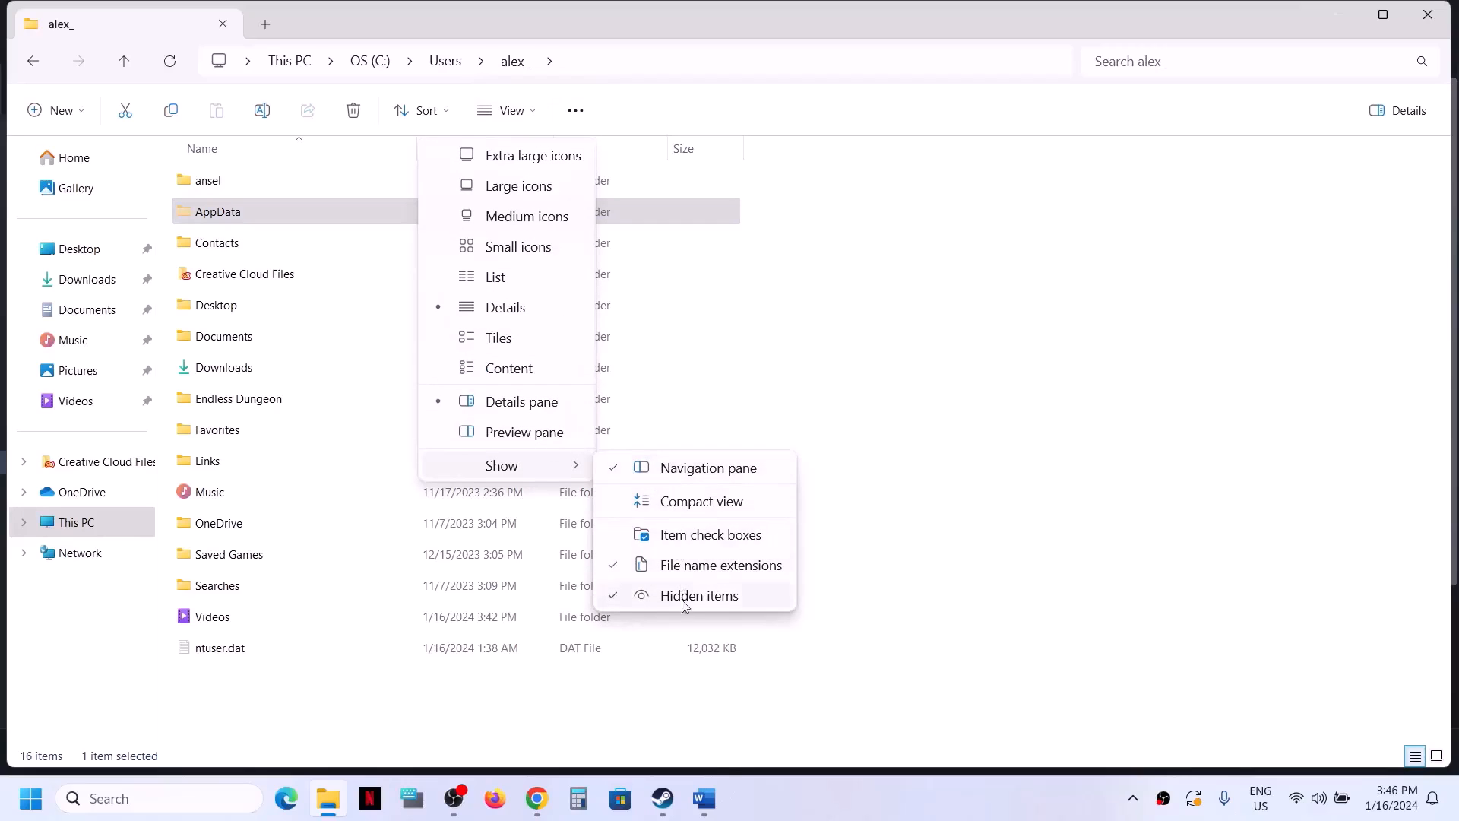
{"action": "left_click", "coordinate": [242, 219]}
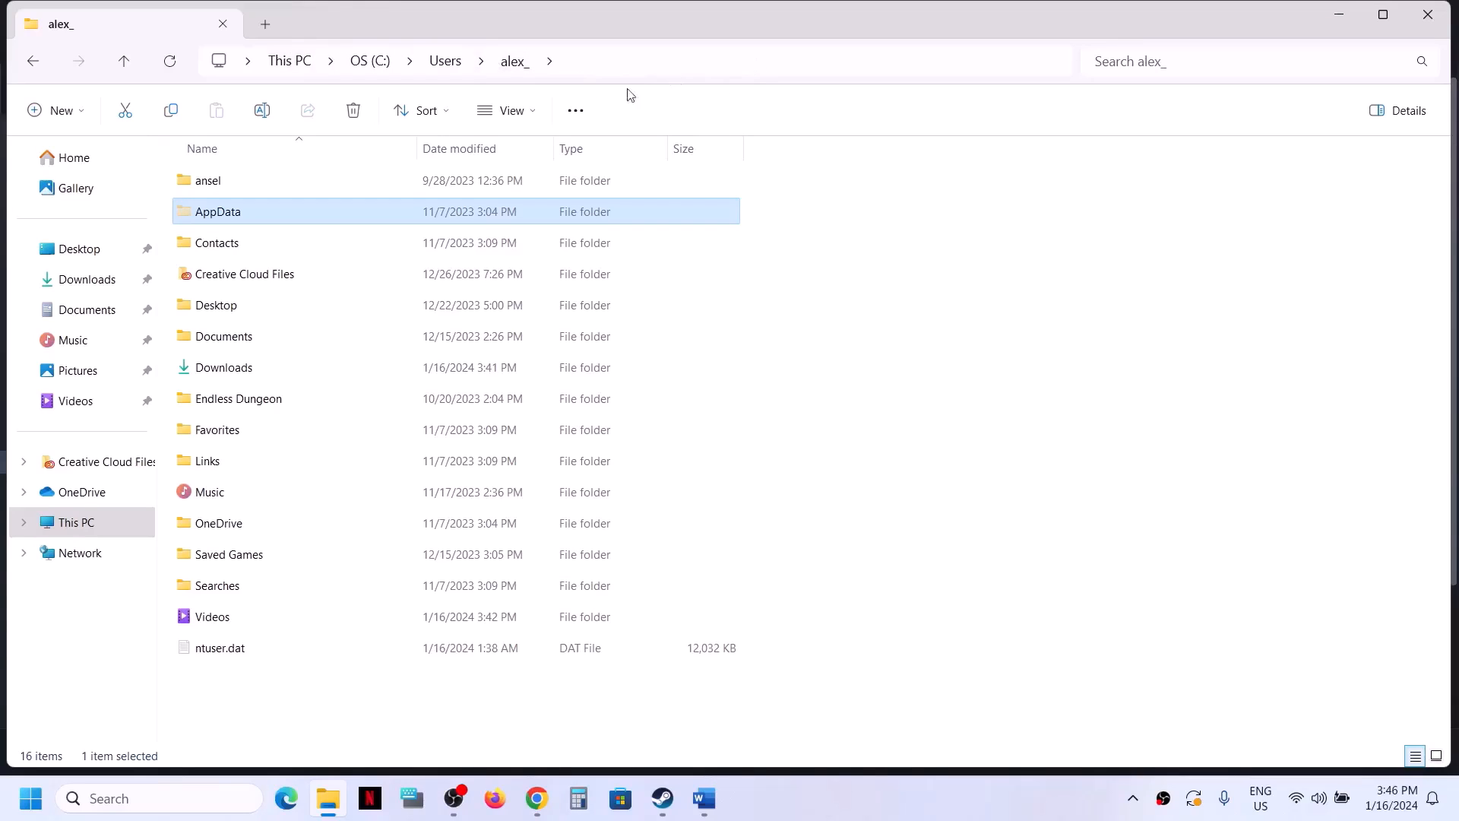
- Open AppData\Local\TEKKEN 8\Saved to examine the game's save files
{"action": "double_click", "coordinate": [232, 221]}
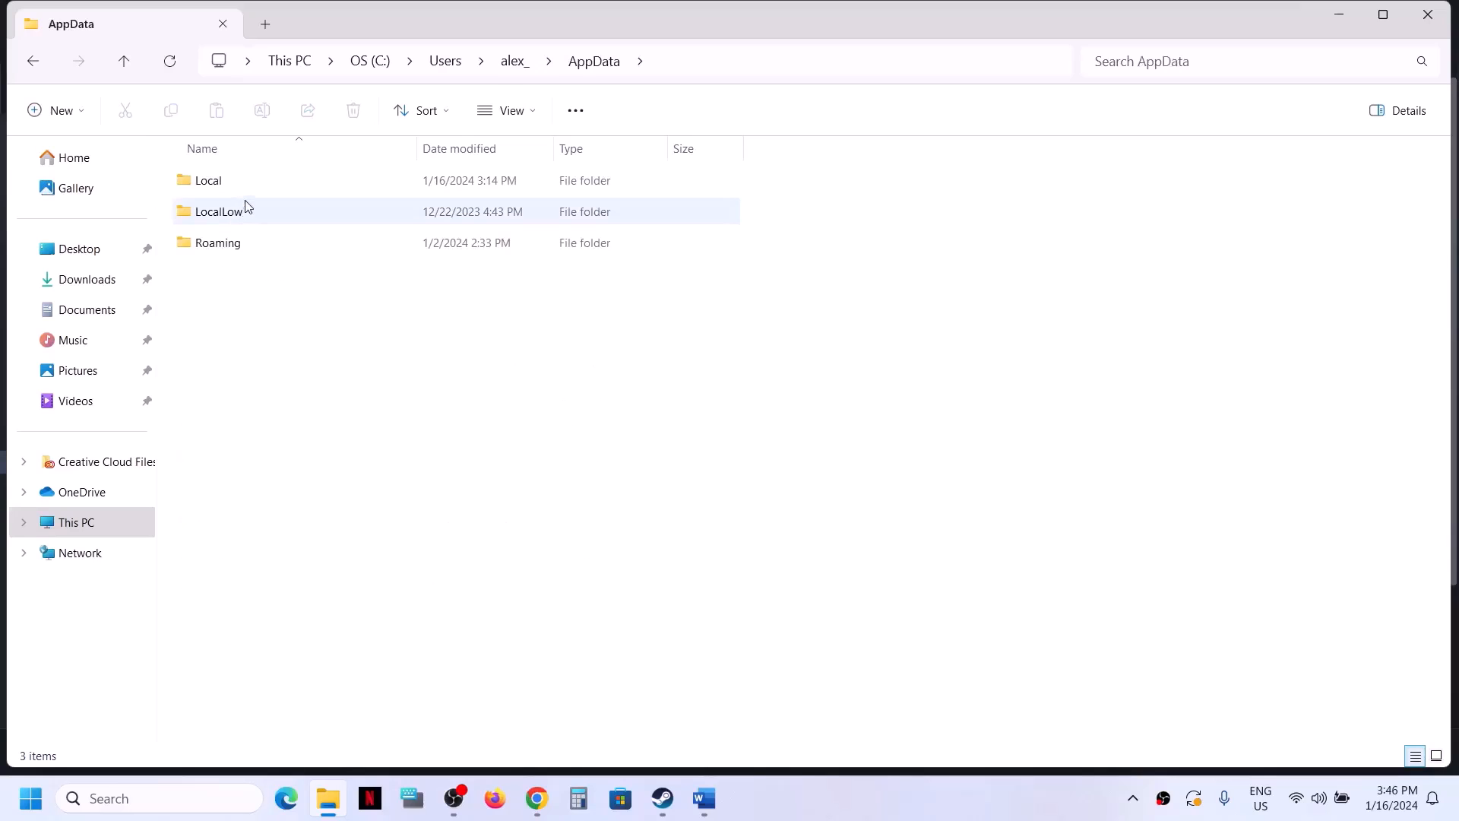
{"action": "double_click", "coordinate": [221, 181]}
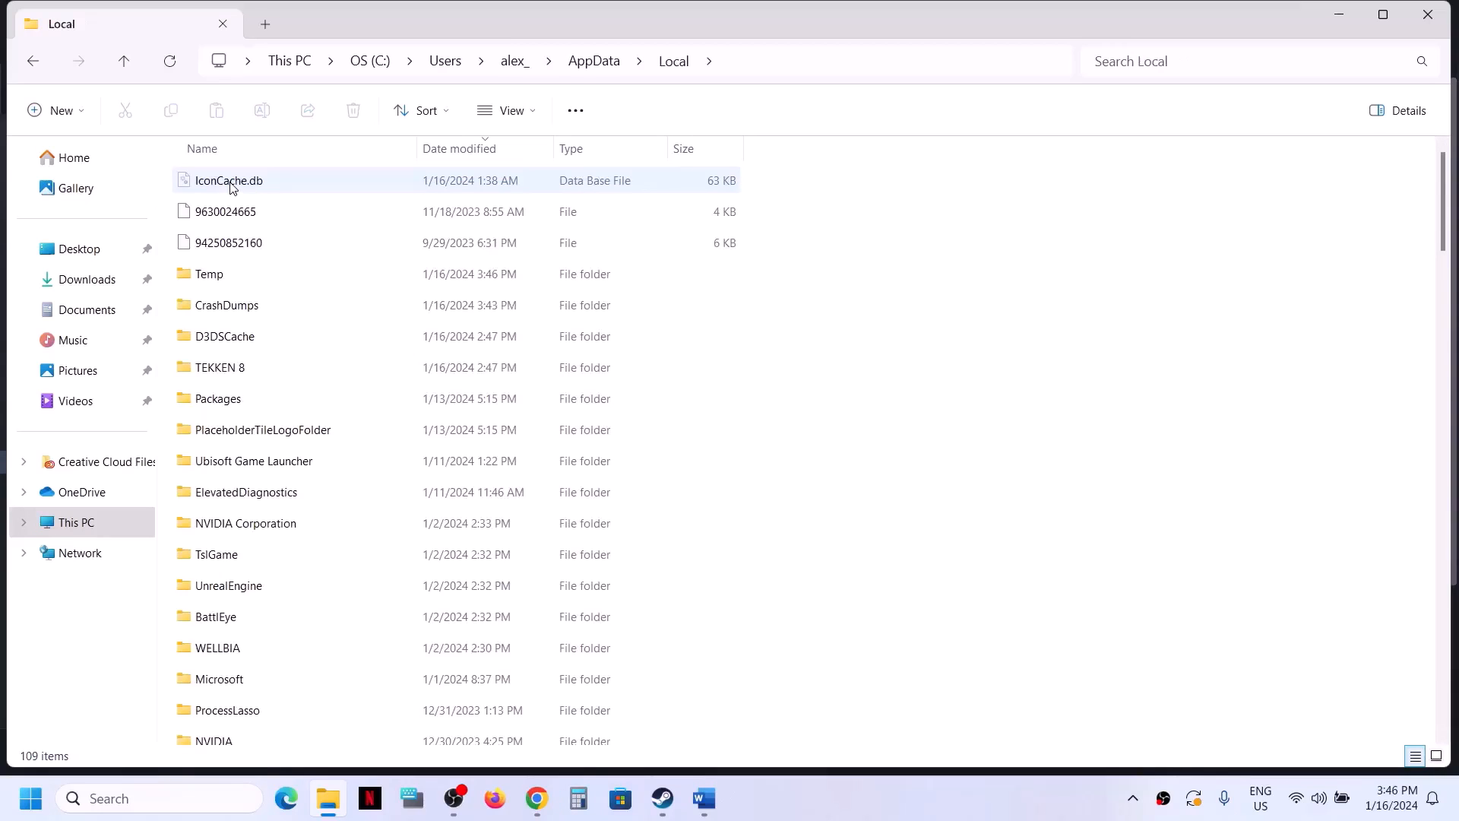
{"action": "left_click", "coordinate": [238, 373]}
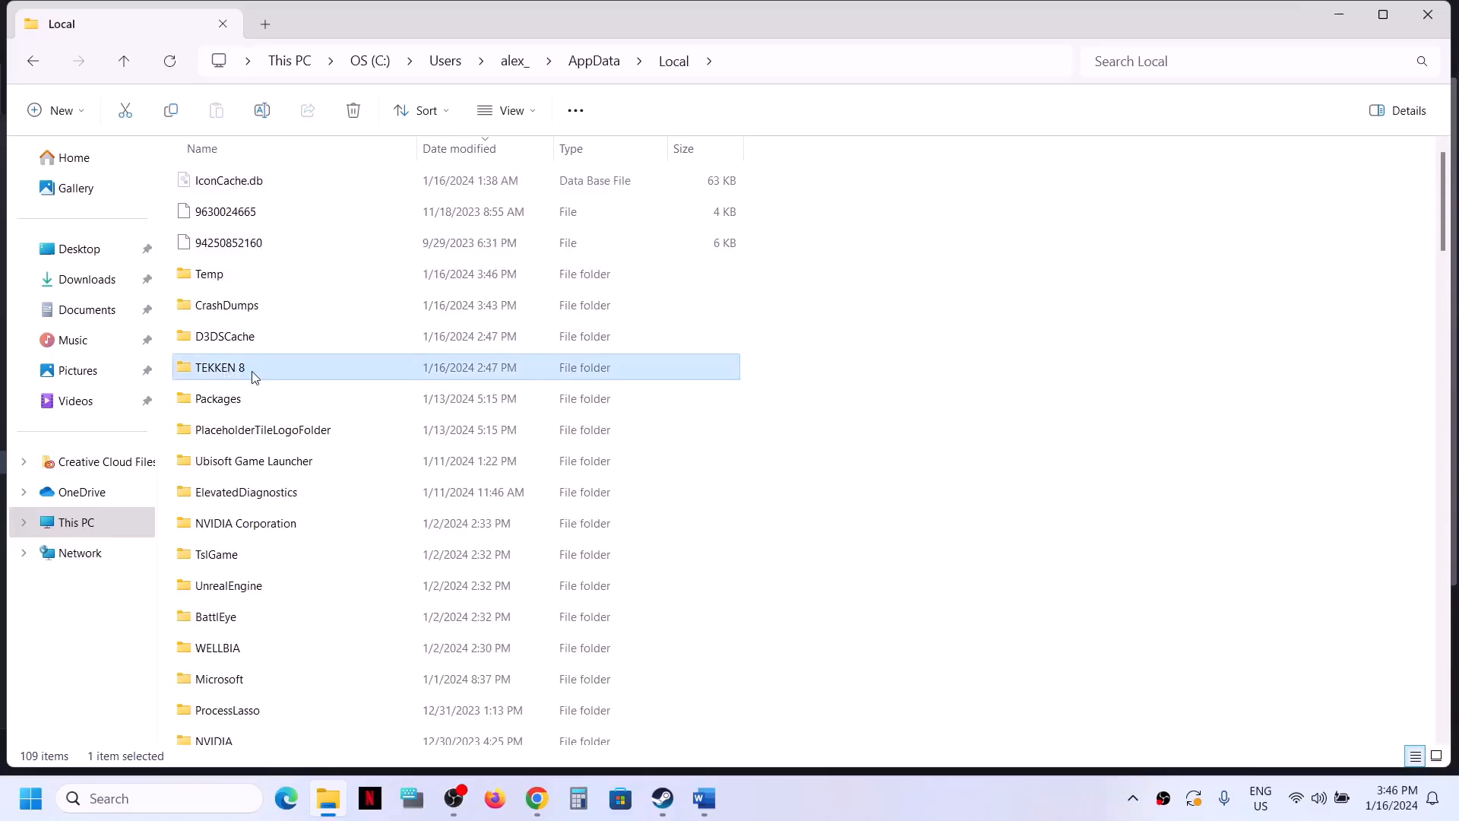
{"action": "double_click", "coordinate": [254, 374]}
{"action": "left_click", "coordinate": [221, 181]}
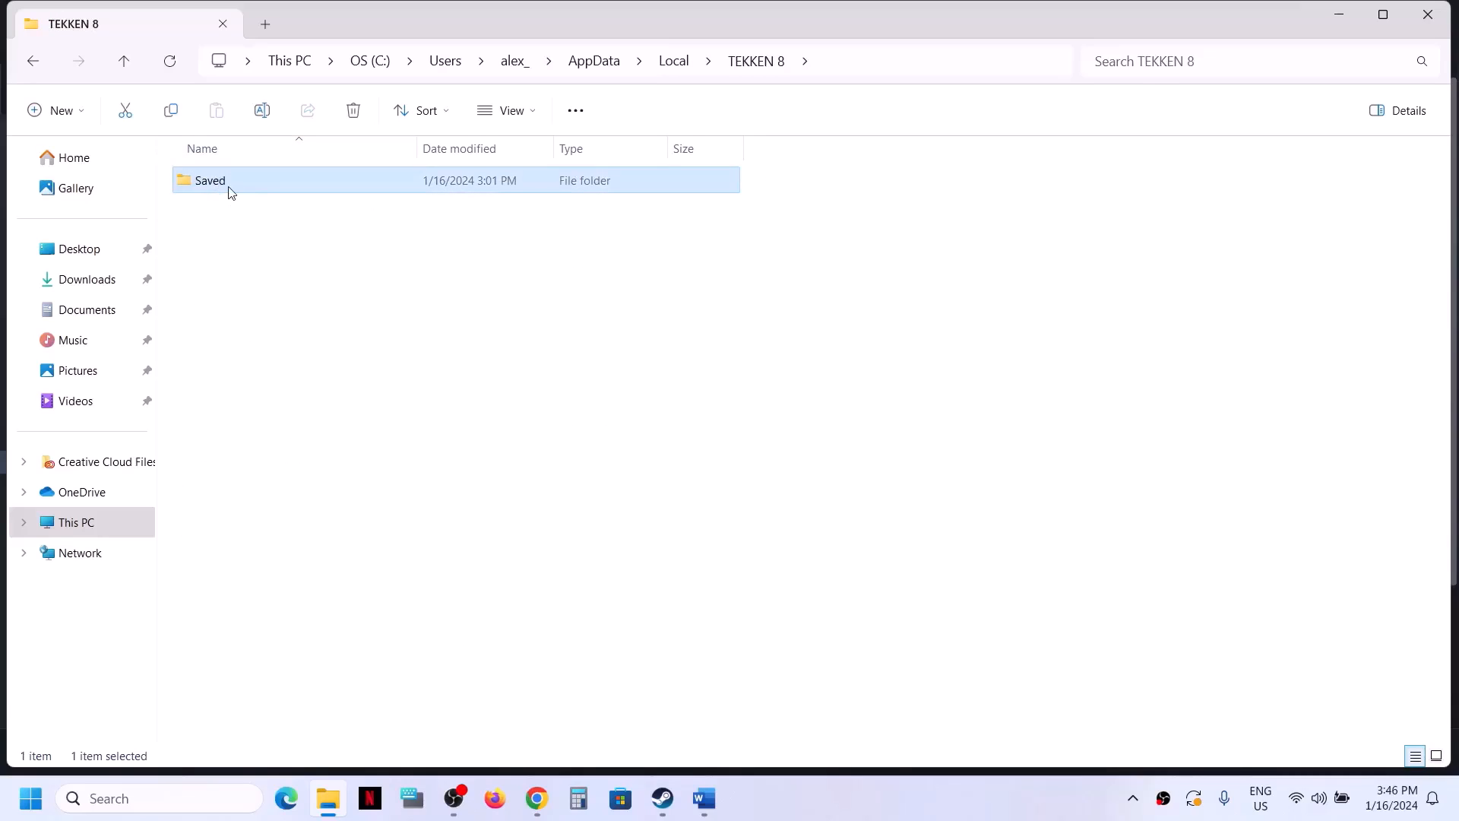
{"action": "double_click", "coordinate": [230, 187]}
{"action": "left_click", "coordinate": [231, 272]}
- Return to AppData\Local and bring up the delete option for the TEKKEN 8 folder
{"action": "left_click", "coordinate": [124, 62]}
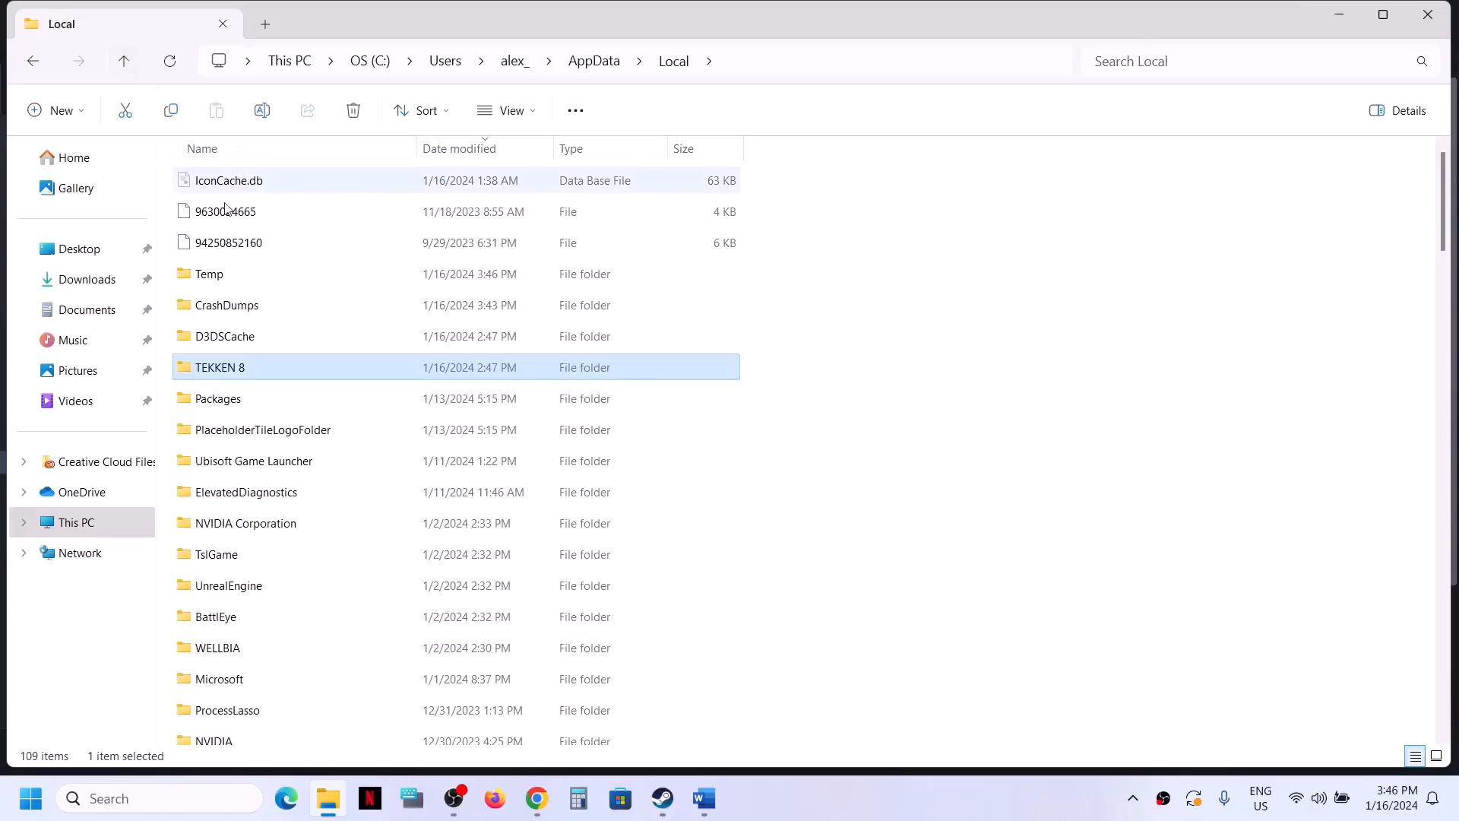
{"action": "left_click", "coordinate": [132, 69]}
{"action": "double_click", "coordinate": [208, 190]}
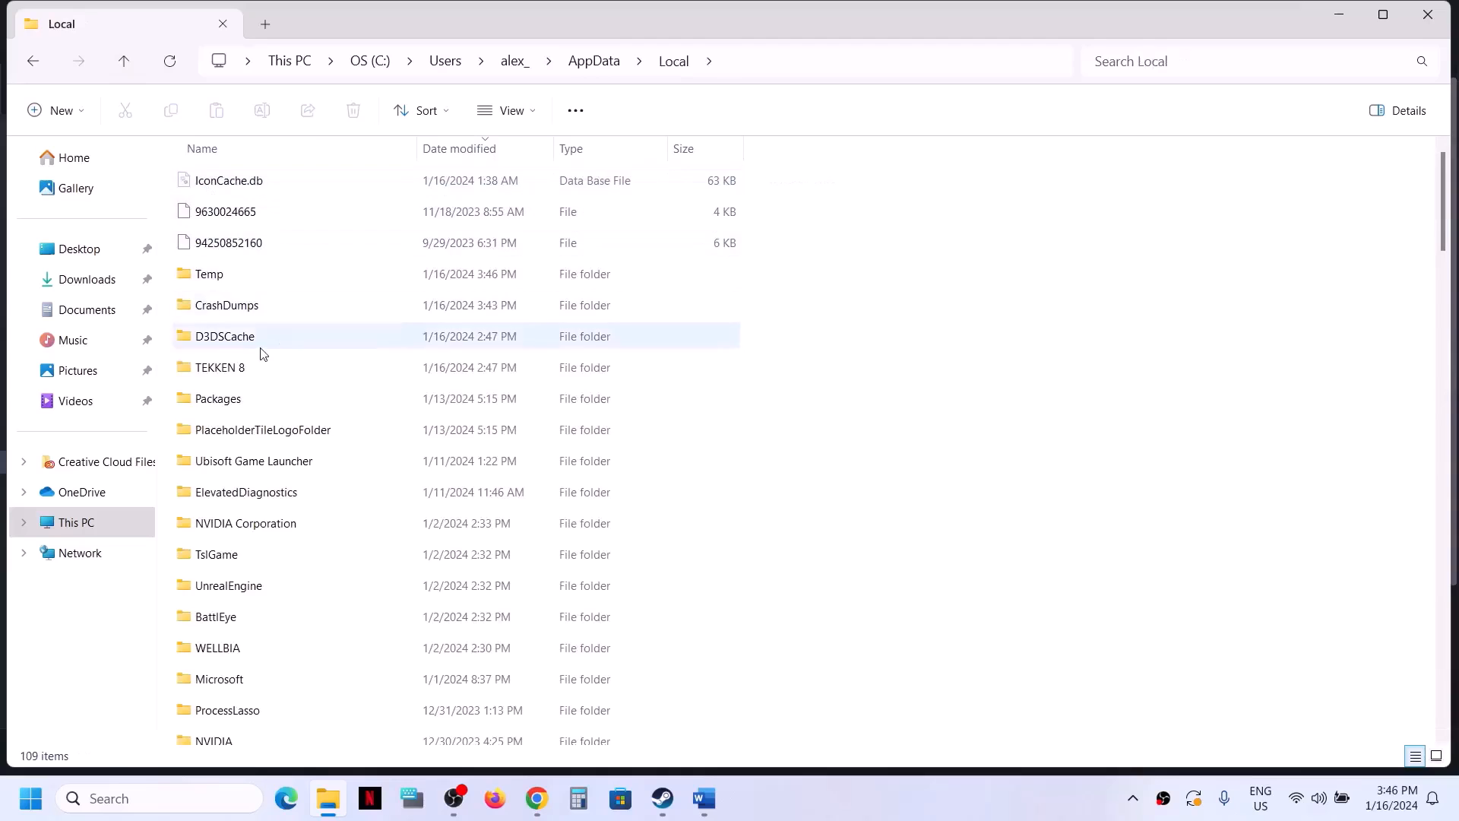
{"action": "left_click", "coordinate": [246, 376]}
{"action": "right_click", "coordinate": [245, 377]}
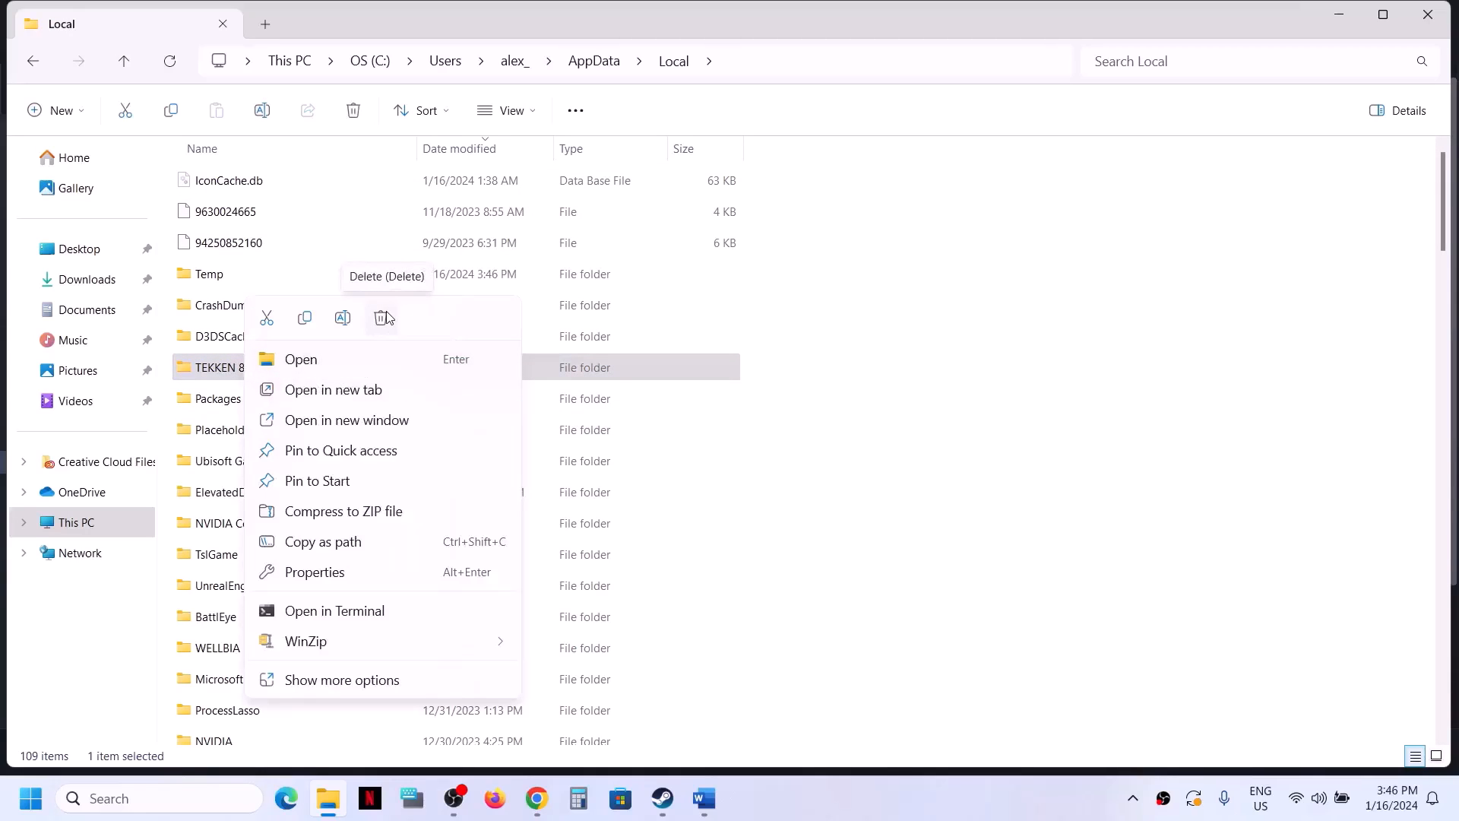
- Switch back to Tekken 8.docx, maximize it and read the Step 12 advice on unplugging devices, disconnecting monitors and disabling Steam Overlay, selecting each passage
{"action": "left_click", "coordinate": [663, 799]}
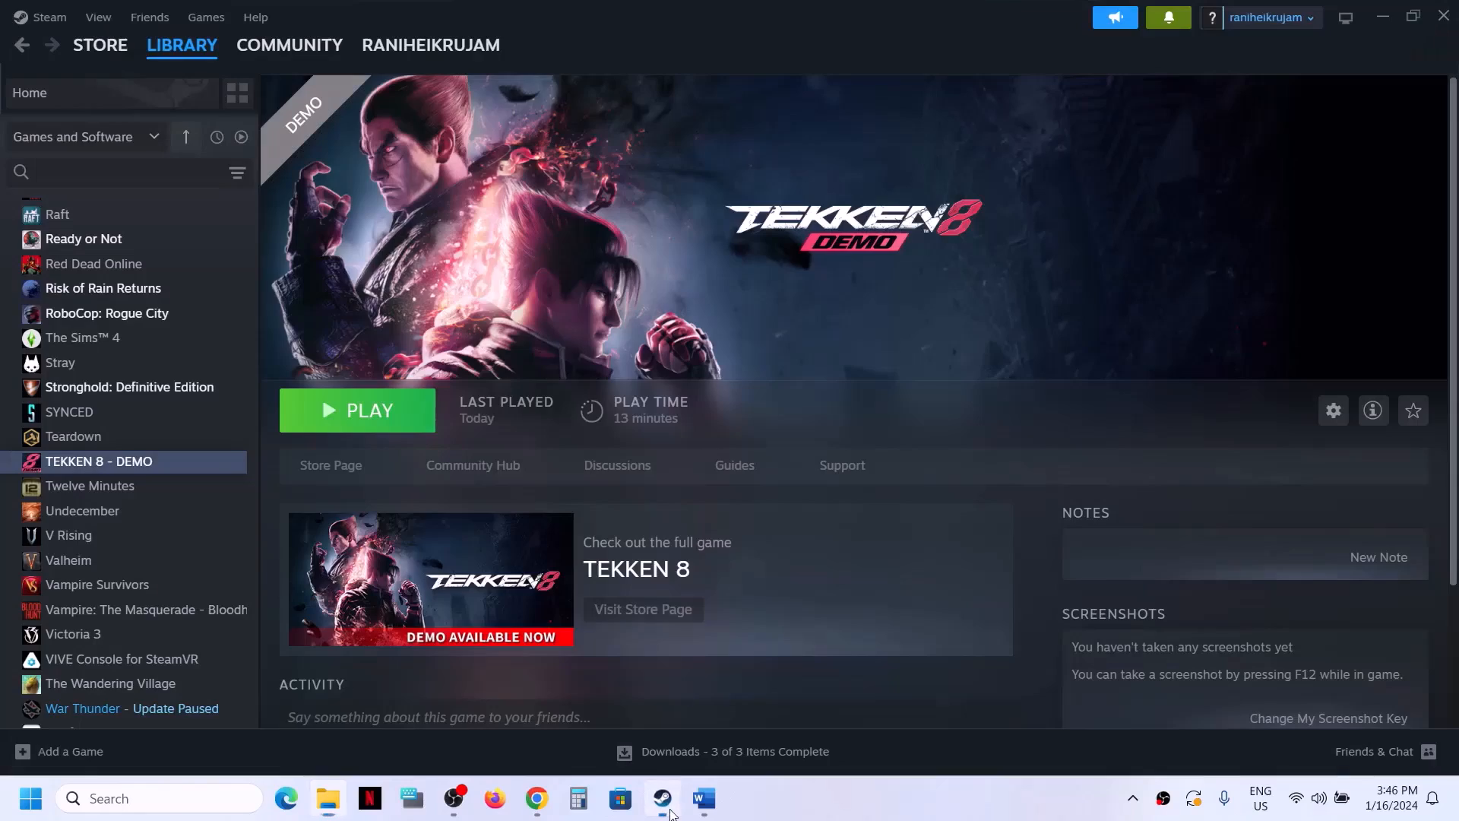
{"action": "left_click", "coordinate": [705, 798]}
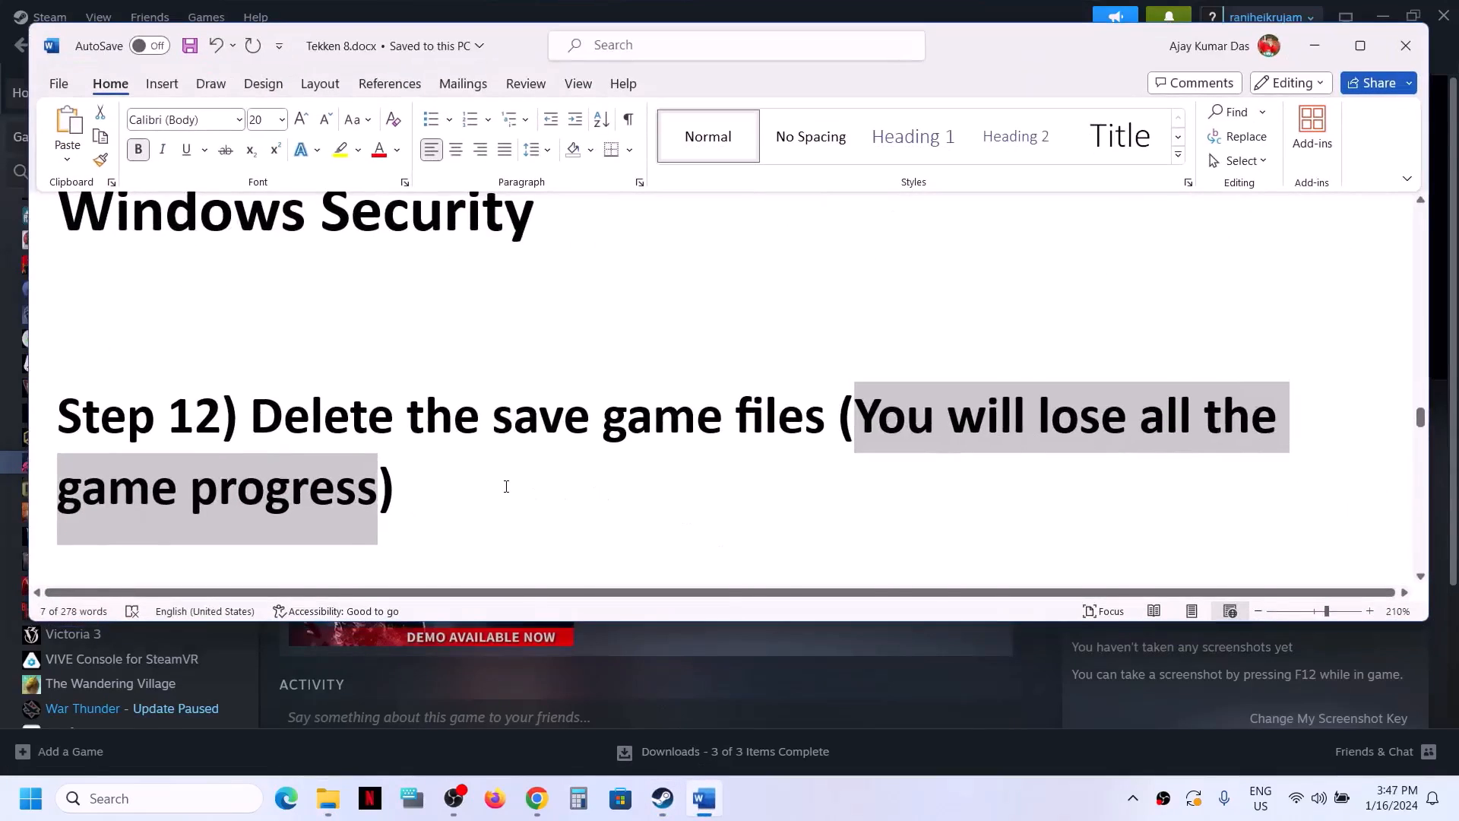
{"action": "scroll", "coordinate": [505, 485], "scroll_direction": "down", "scroll_amount": 5}
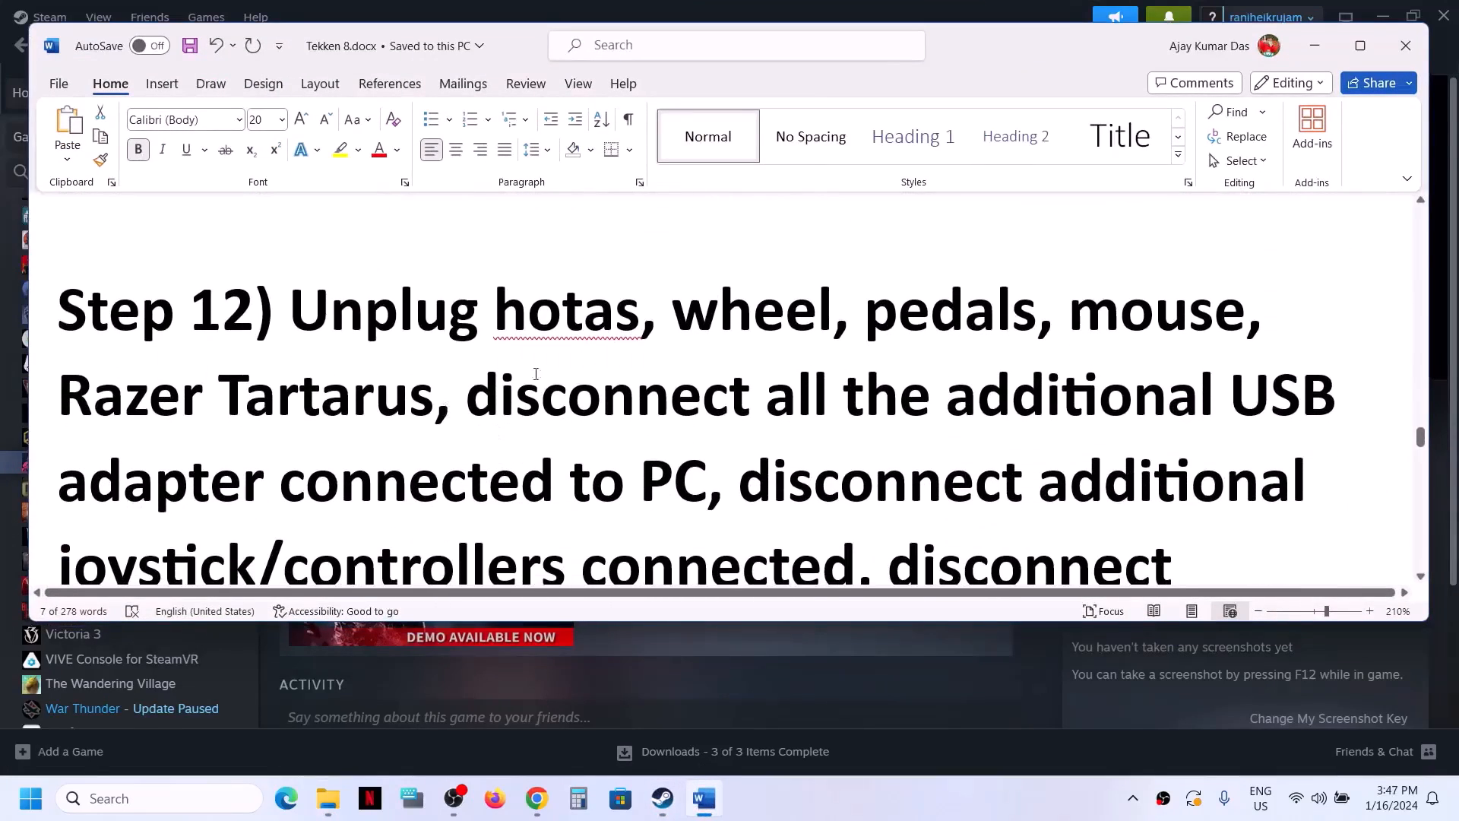
{"action": "left_click", "coordinate": [1361, 46]}
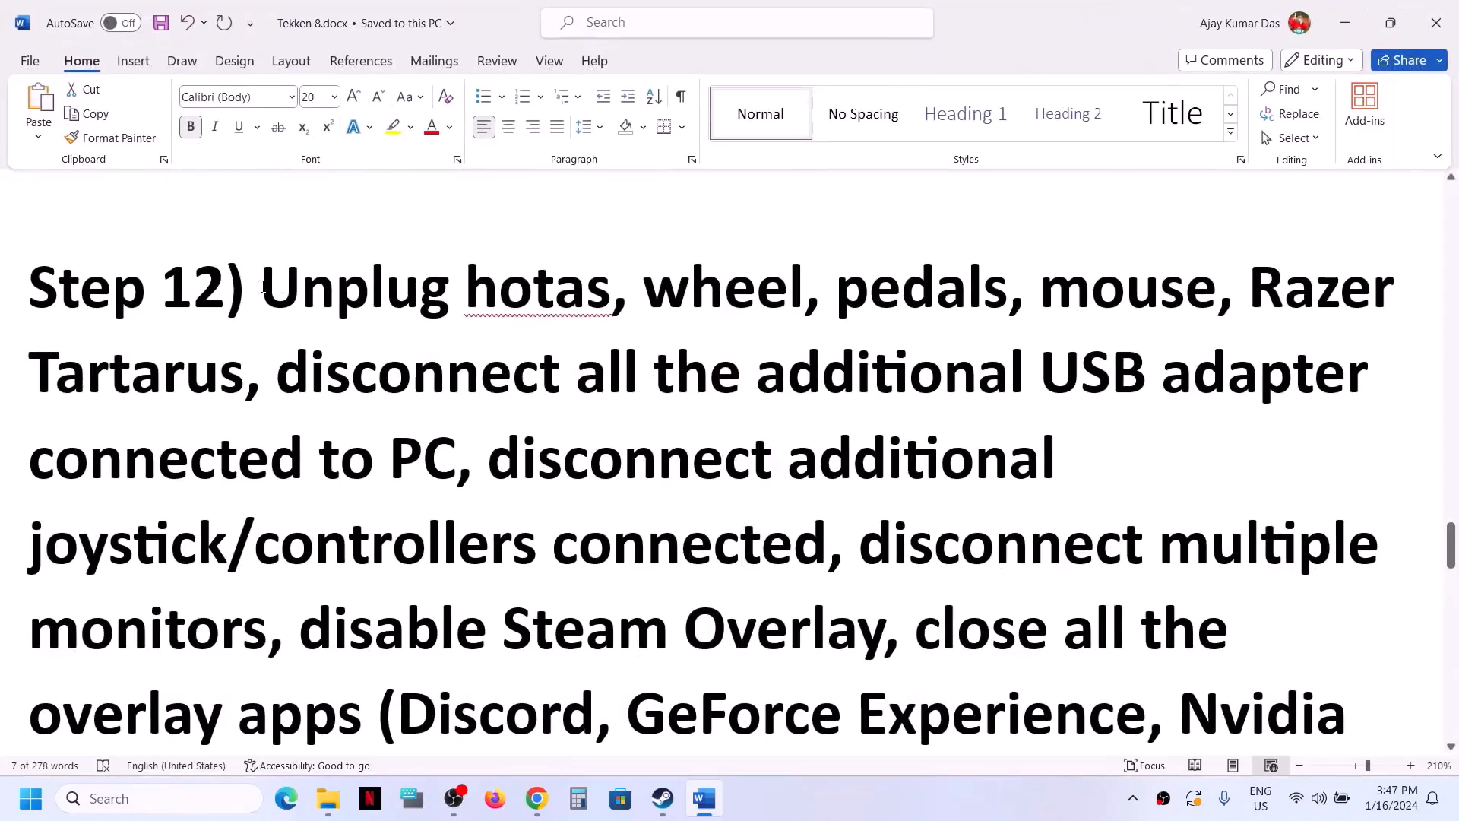
{"action": "left_click_drag", "start_coordinate": [263, 287], "coordinate": [456, 459]}
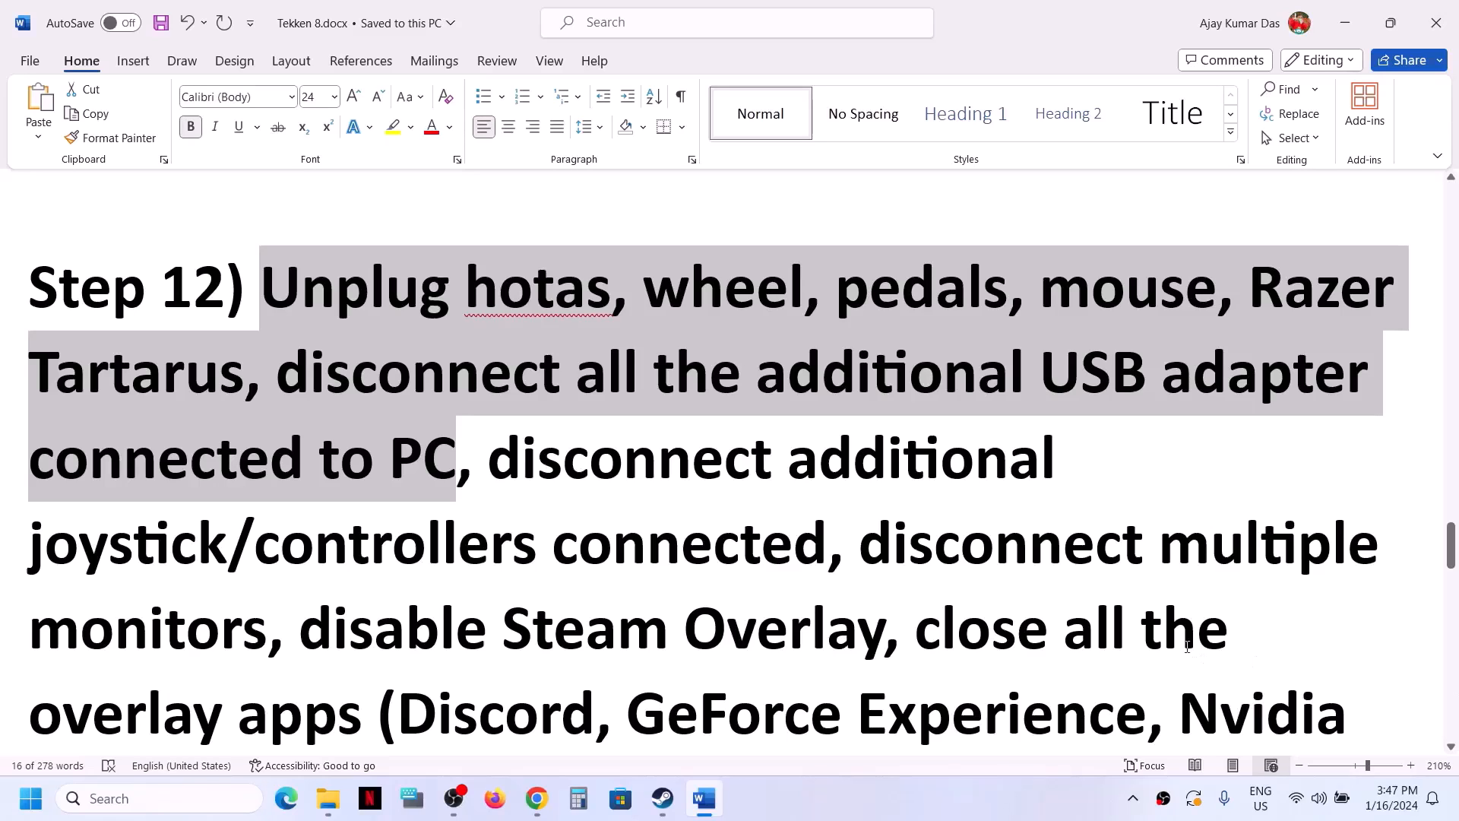
{"action": "left_click_drag", "start_coordinate": [498, 470], "coordinate": [693, 557]}
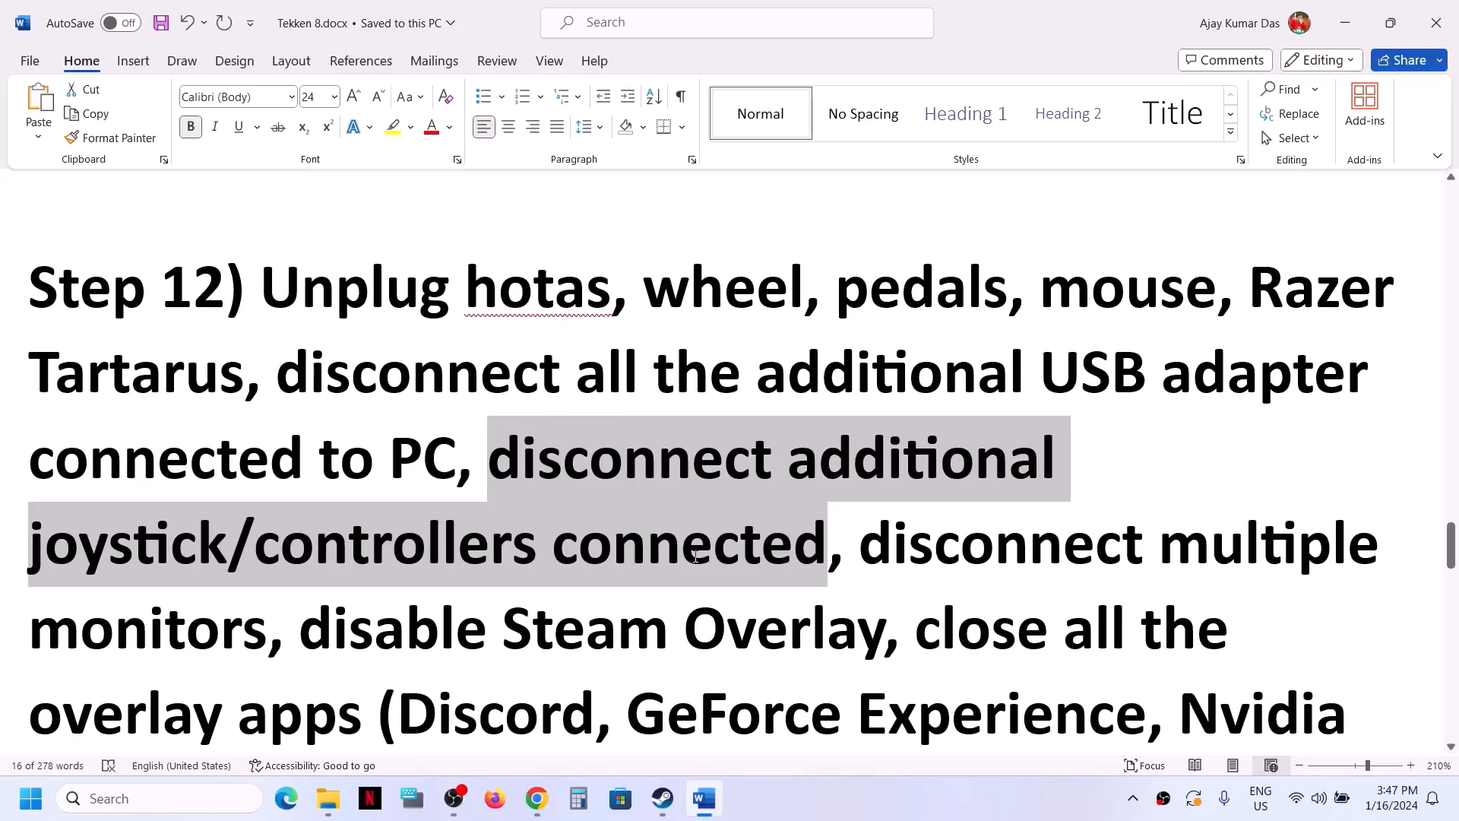
{"action": "scroll", "coordinate": [704, 556], "scroll_direction": "down", "scroll_amount": 3}
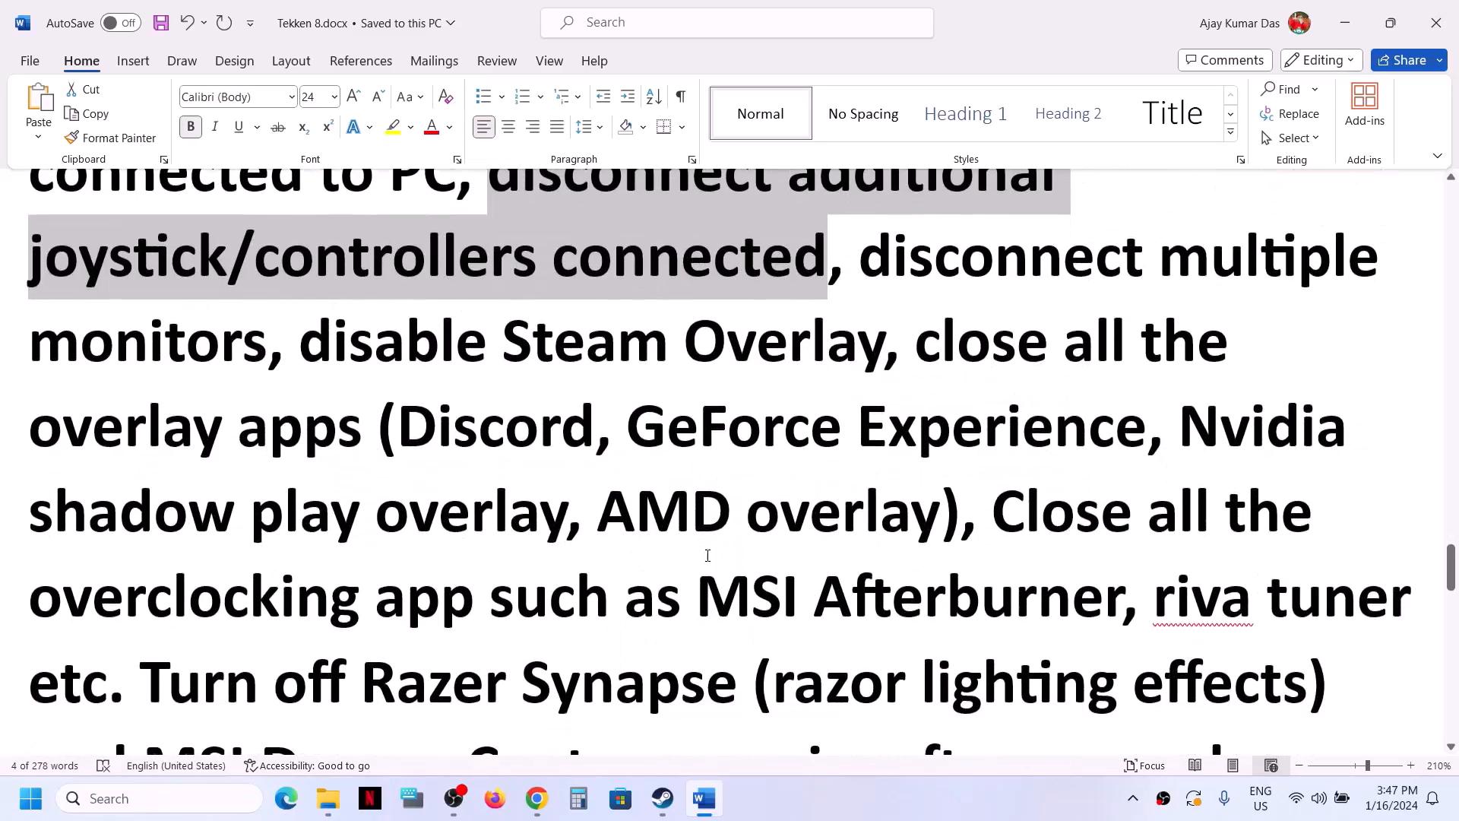
{"action": "left_click_drag", "start_coordinate": [859, 260], "coordinate": [64, 303]}
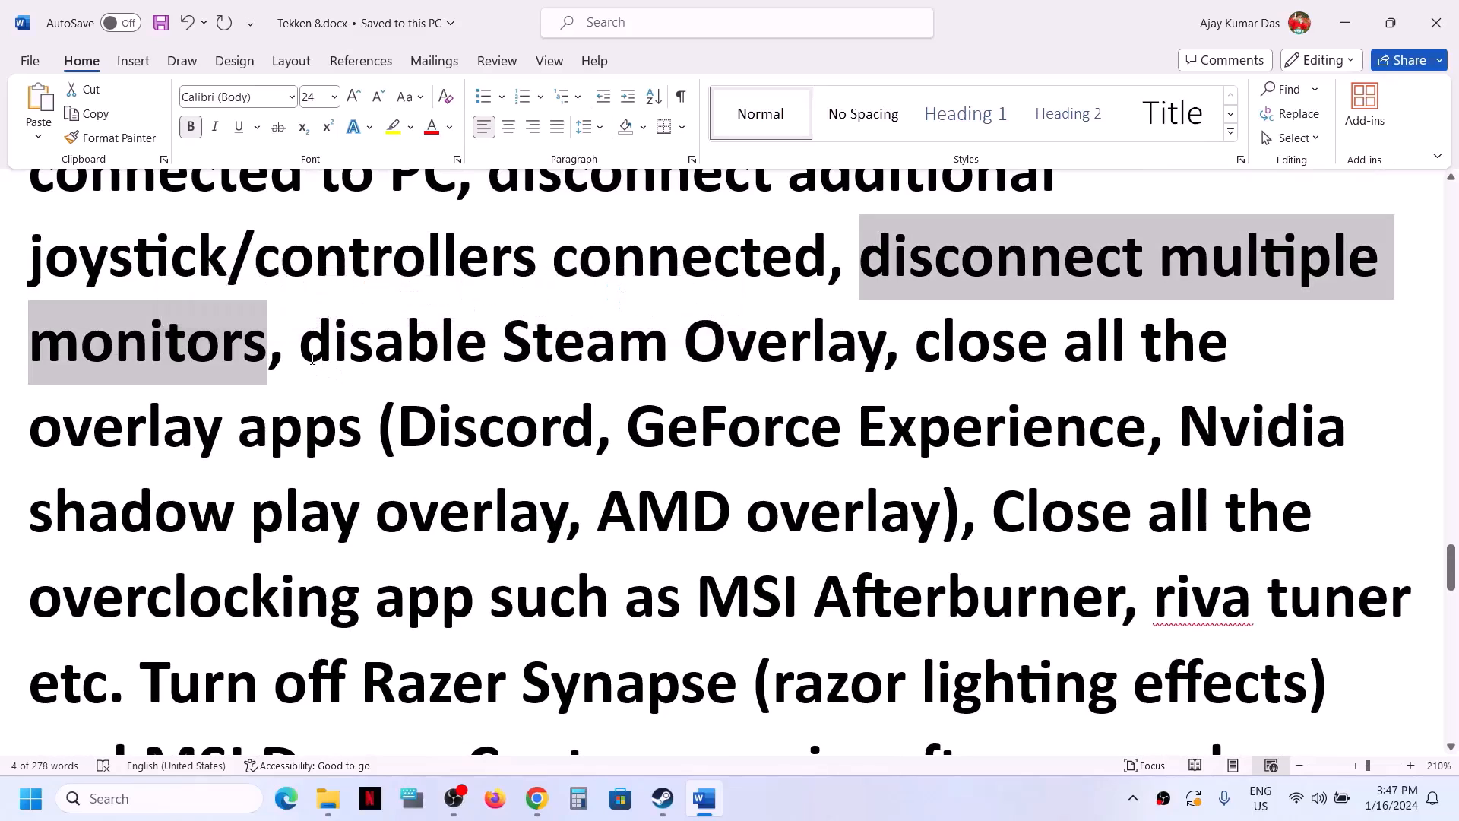
{"action": "left_click_drag", "start_coordinate": [308, 354], "coordinate": [882, 351]}
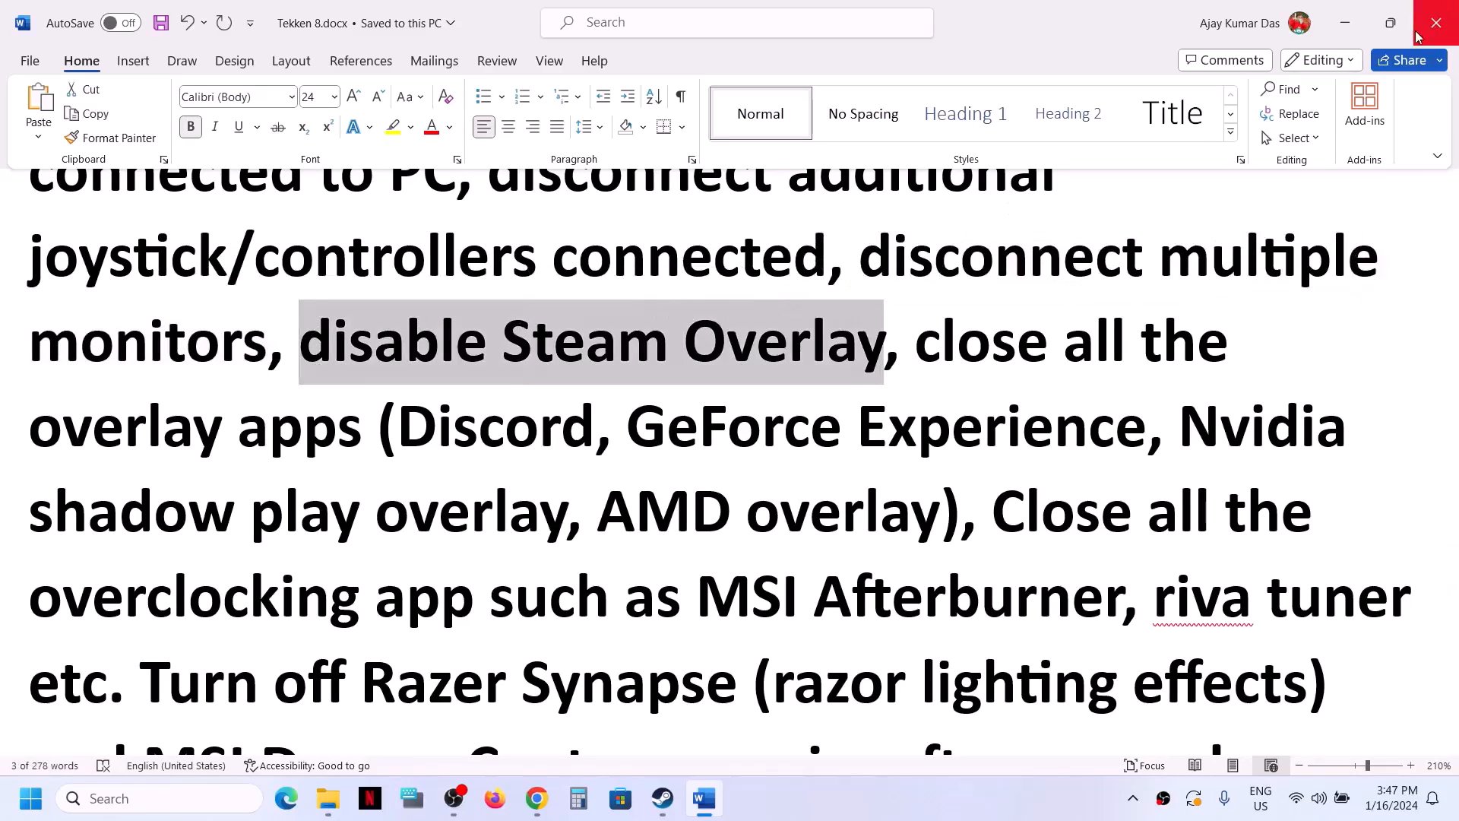
- Switch to Steam, check the Steam Overlay setting in the TEKKEN 8 - DEMO general properties, and return to the Word document
{"action": "left_click", "coordinate": [1345, 22]}
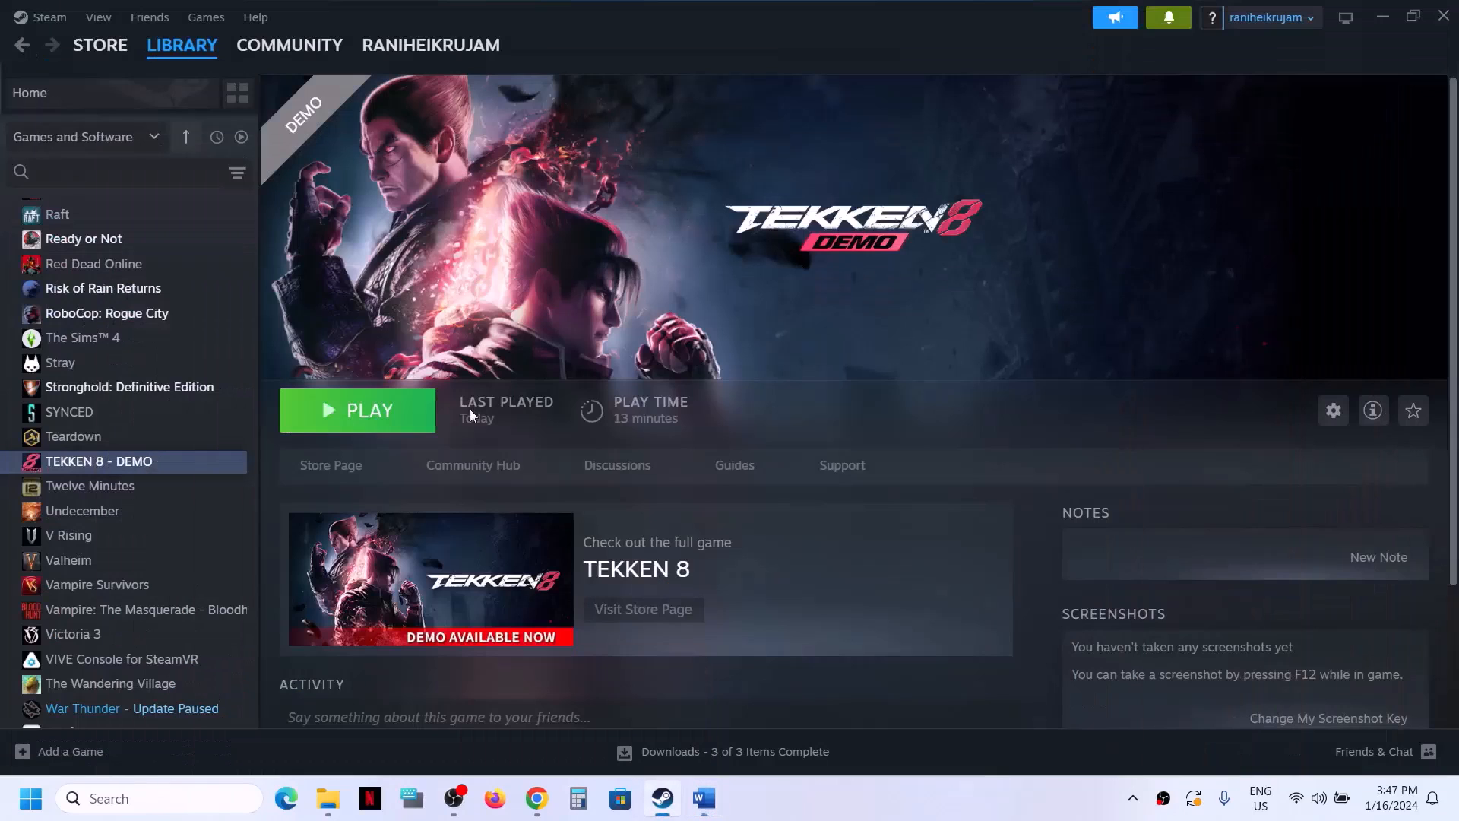
{"action": "right_click", "coordinate": [146, 463]}
{"action": "left_click", "coordinate": [201, 602]}
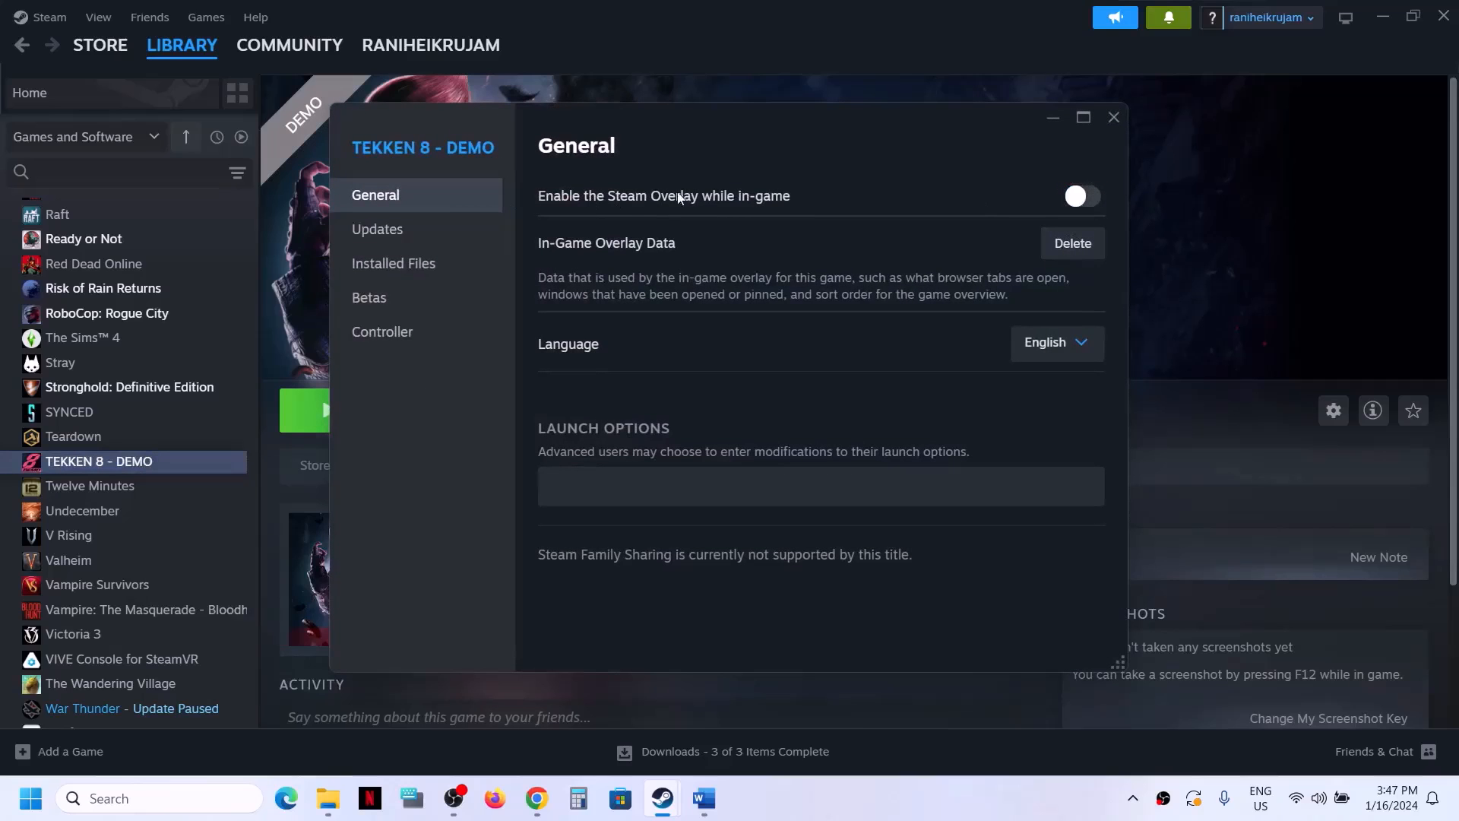
{"action": "left_click", "coordinate": [1115, 117]}
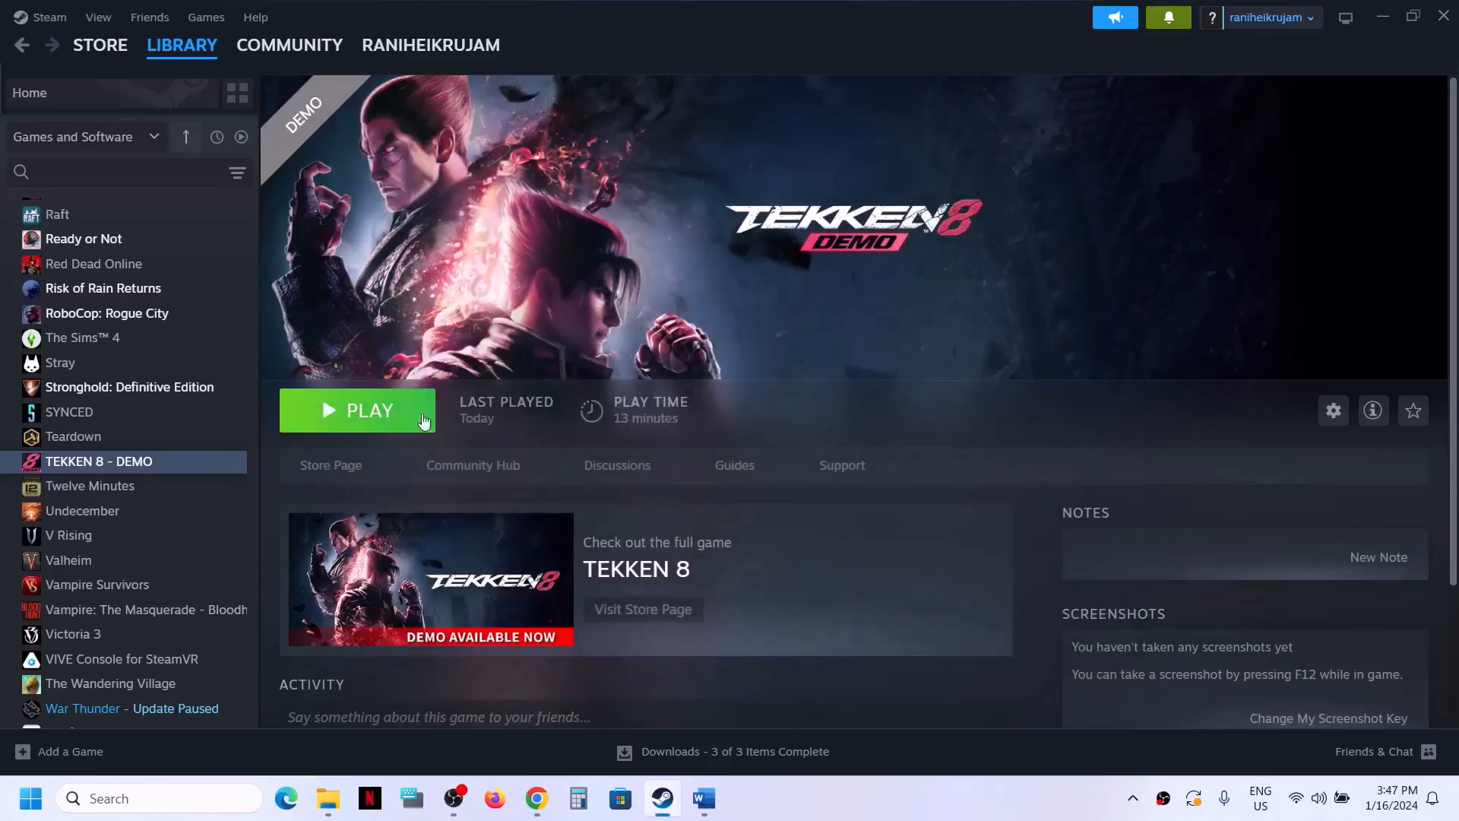
{"action": "left_click", "coordinate": [688, 813]}
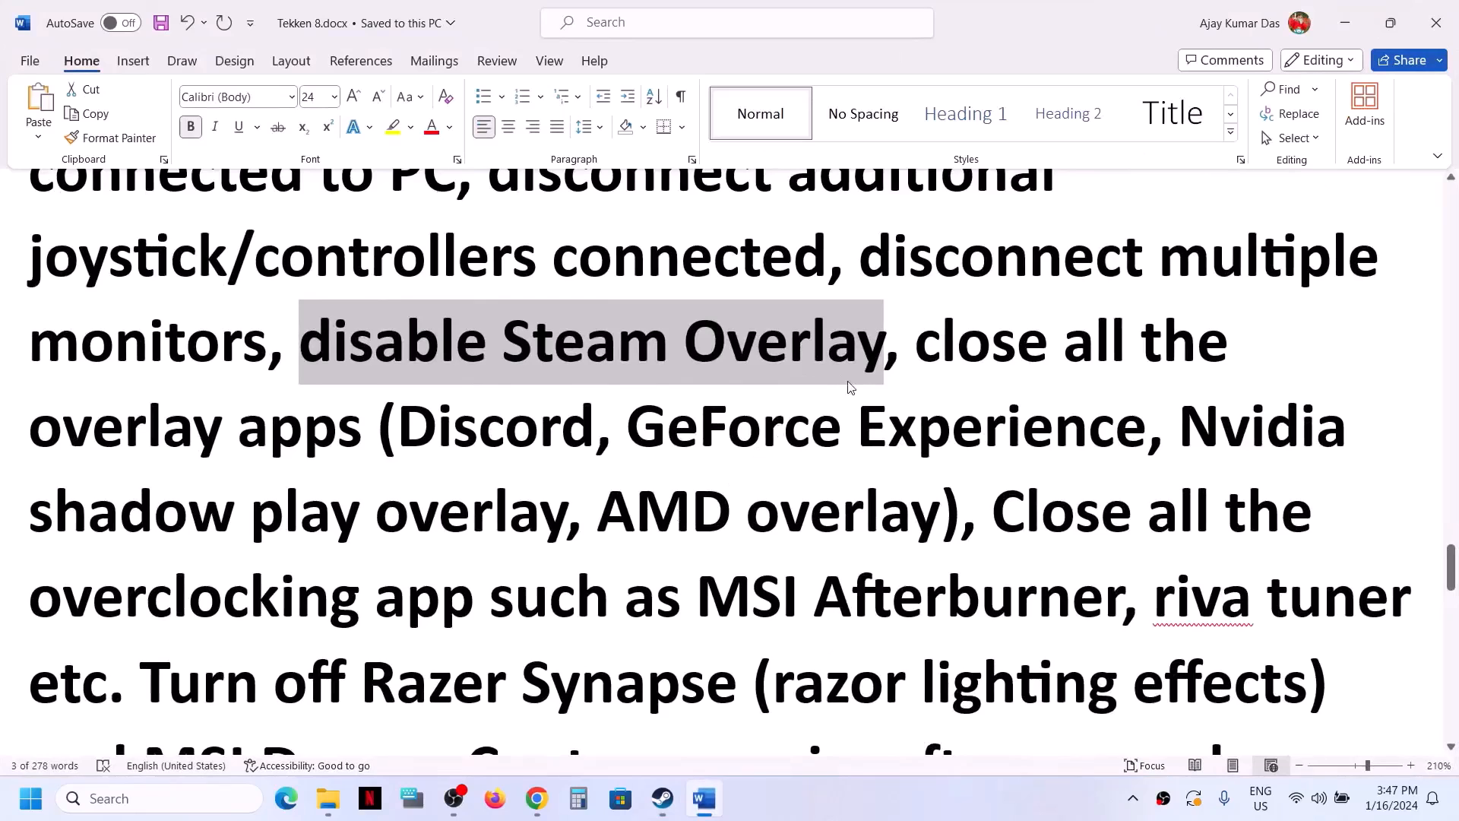
- Read the Step 12 advice on closing overlay apps and overclocking apps such as MSI Afterburner and riva tuner, selecting each passage
{"action": "left_click_drag", "start_coordinate": [933, 348], "coordinate": [1070, 440]}
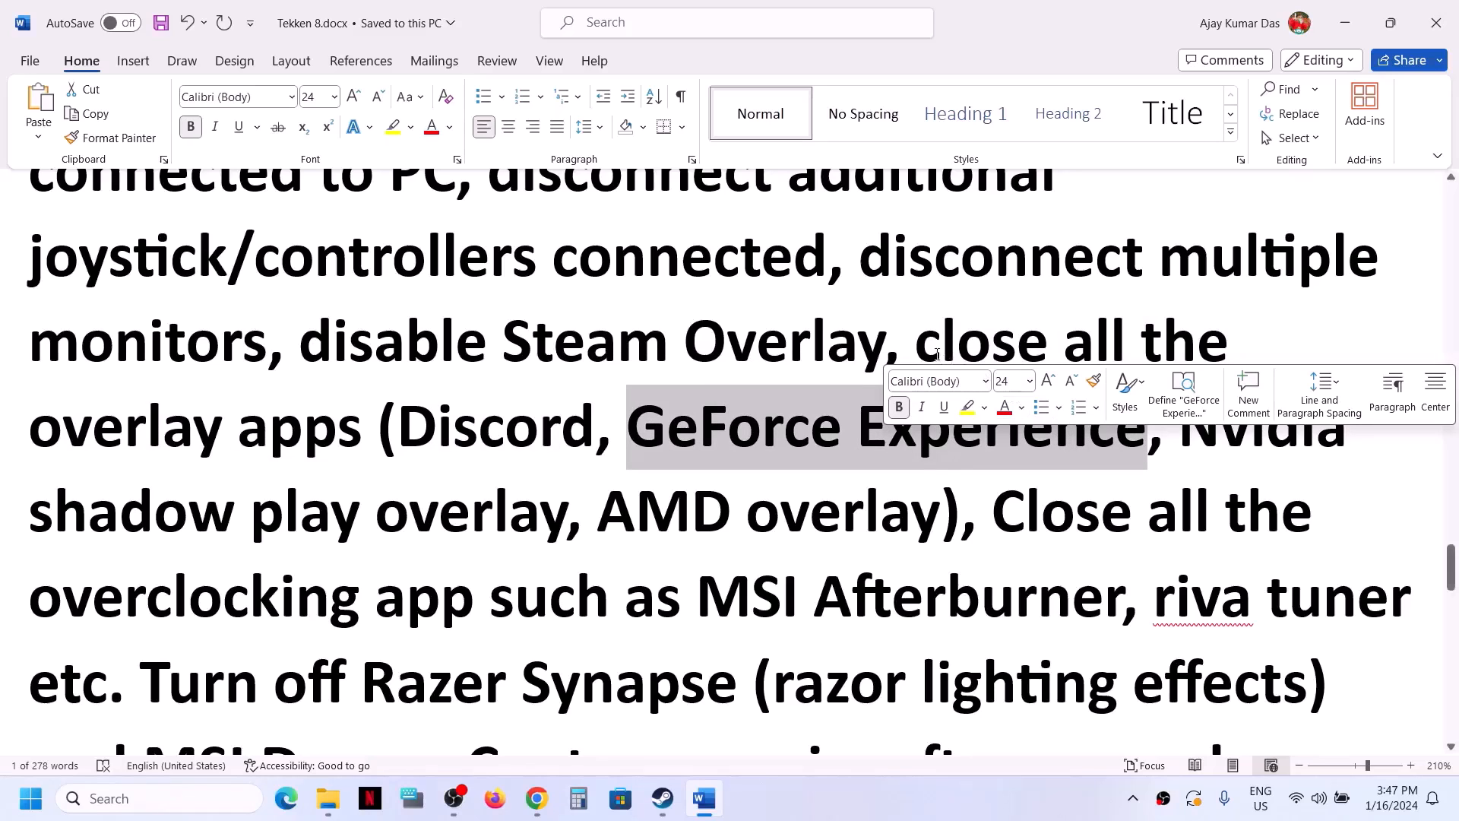
{"action": "left_click_drag", "start_coordinate": [916, 344], "coordinate": [943, 498]}
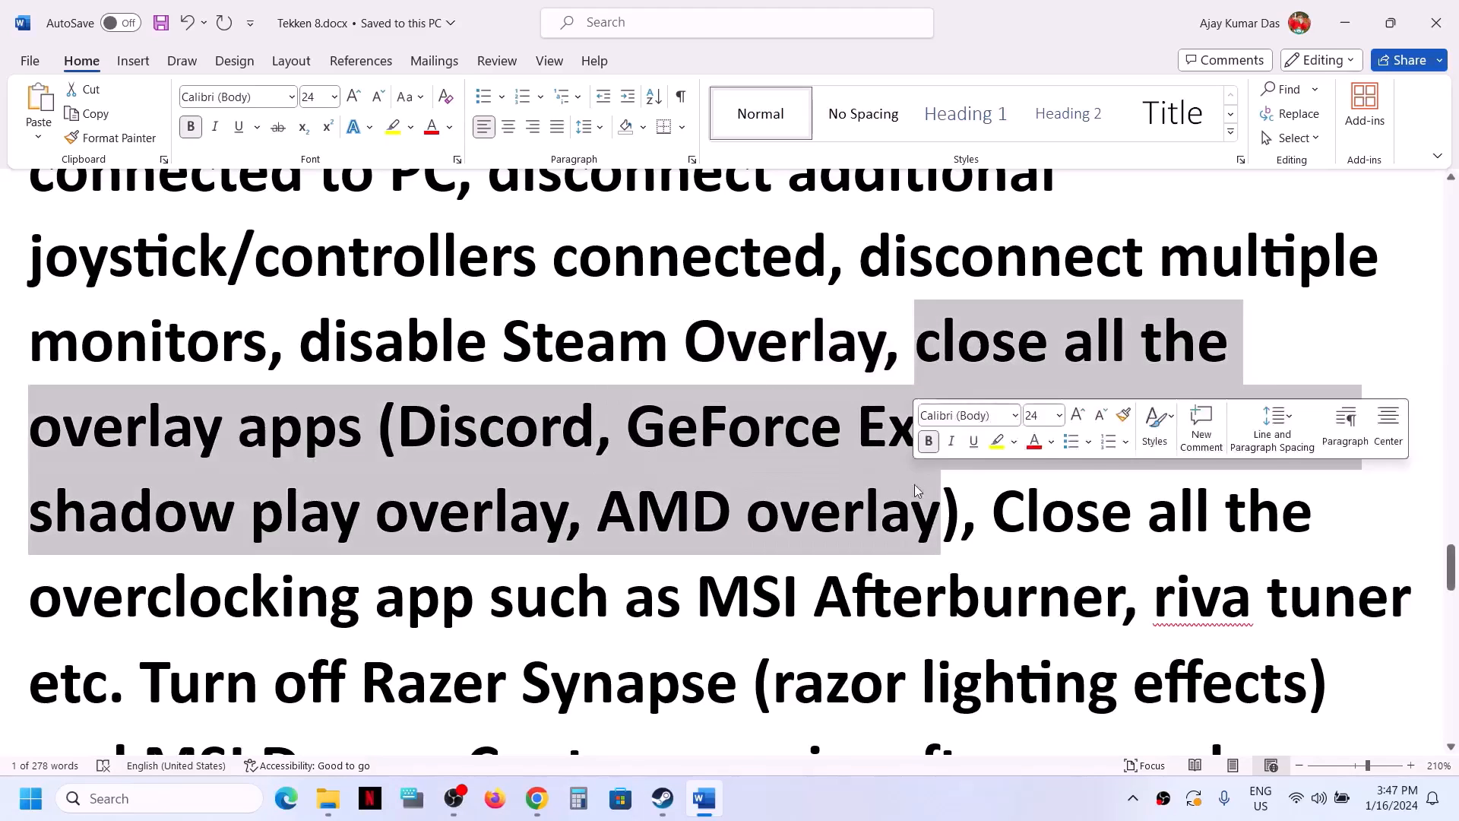
{"action": "scroll", "coordinate": [1019, 341], "scroll_direction": "down", "scroll_amount": 2}
{"action": "left_click_drag", "start_coordinate": [994, 329], "coordinate": [1119, 410]}
{"action": "scroll", "coordinate": [987, 351], "scroll_direction": "down", "scroll_amount": 1}
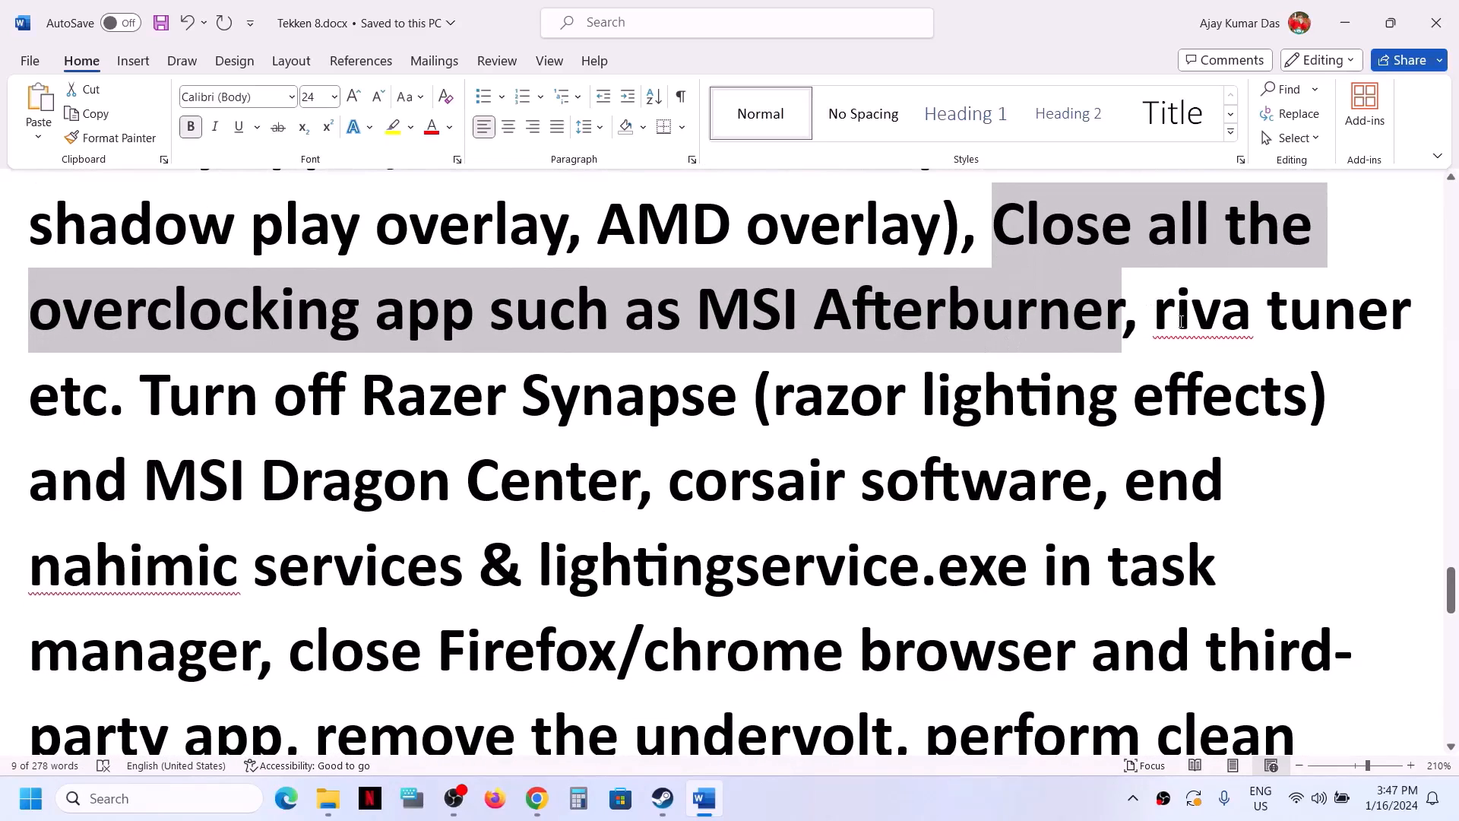
{"action": "left_click_drag", "start_coordinate": [1158, 322], "coordinate": [274, 399]}
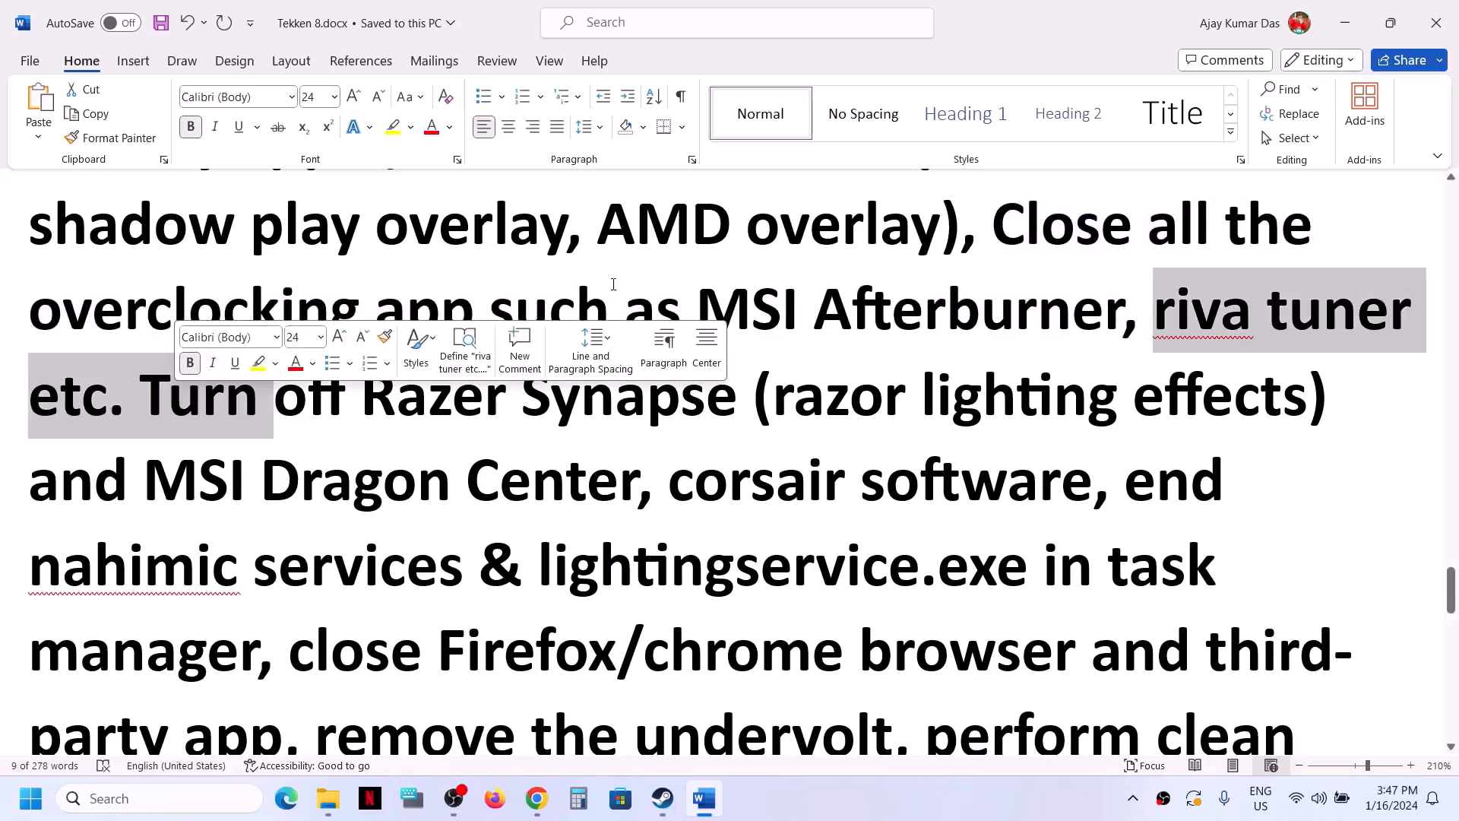
{"action": "left_click", "coordinate": [834, 249]}
{"action": "left_click_drag", "start_coordinate": [993, 228], "coordinate": [139, 395]}
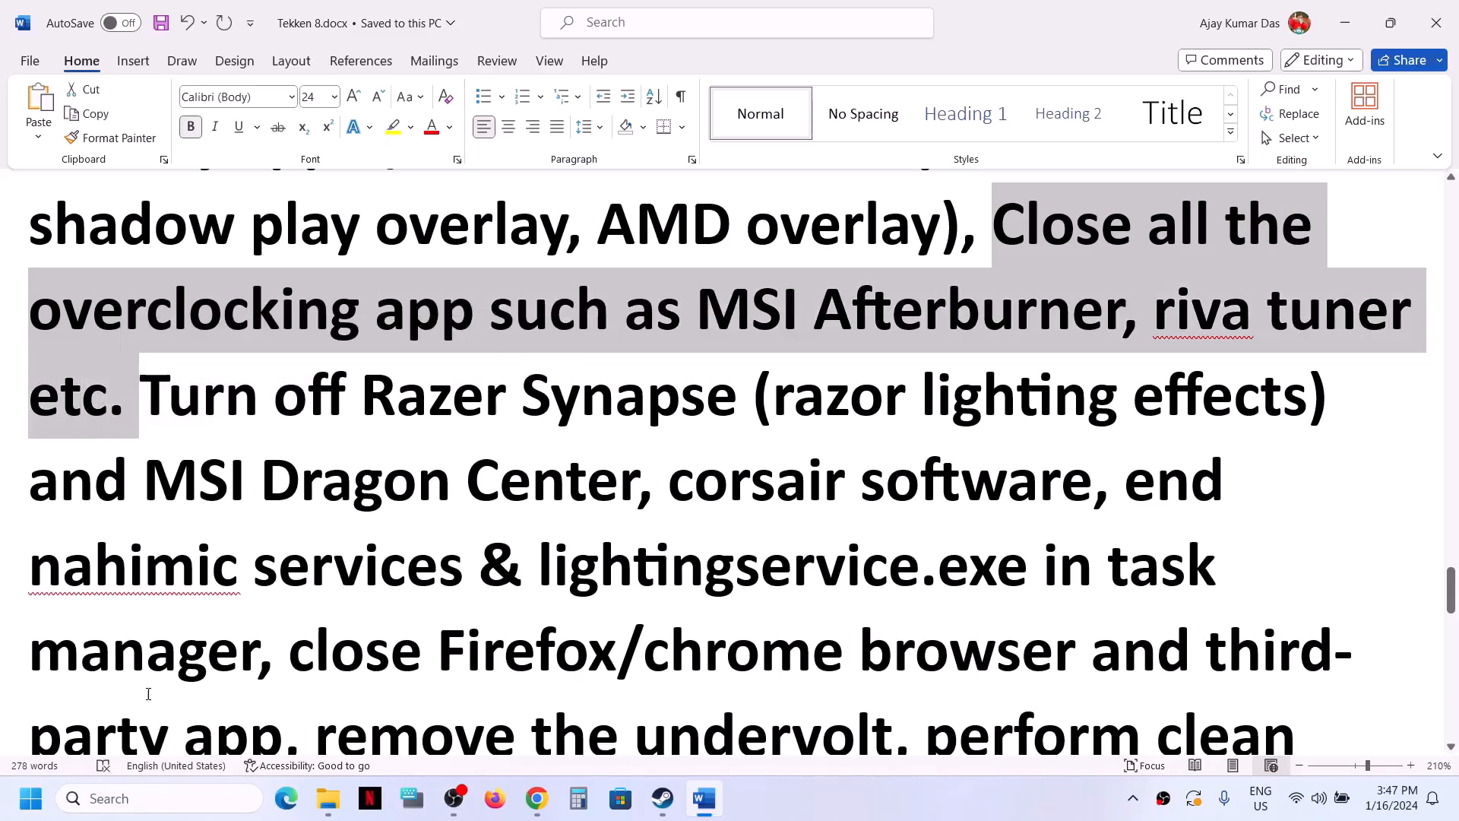
- Search Windows for MSI Afterburner, launch it, check the hidden tray icons, close it and return to the Word document
{"action": "left_click", "coordinate": [139, 818]}
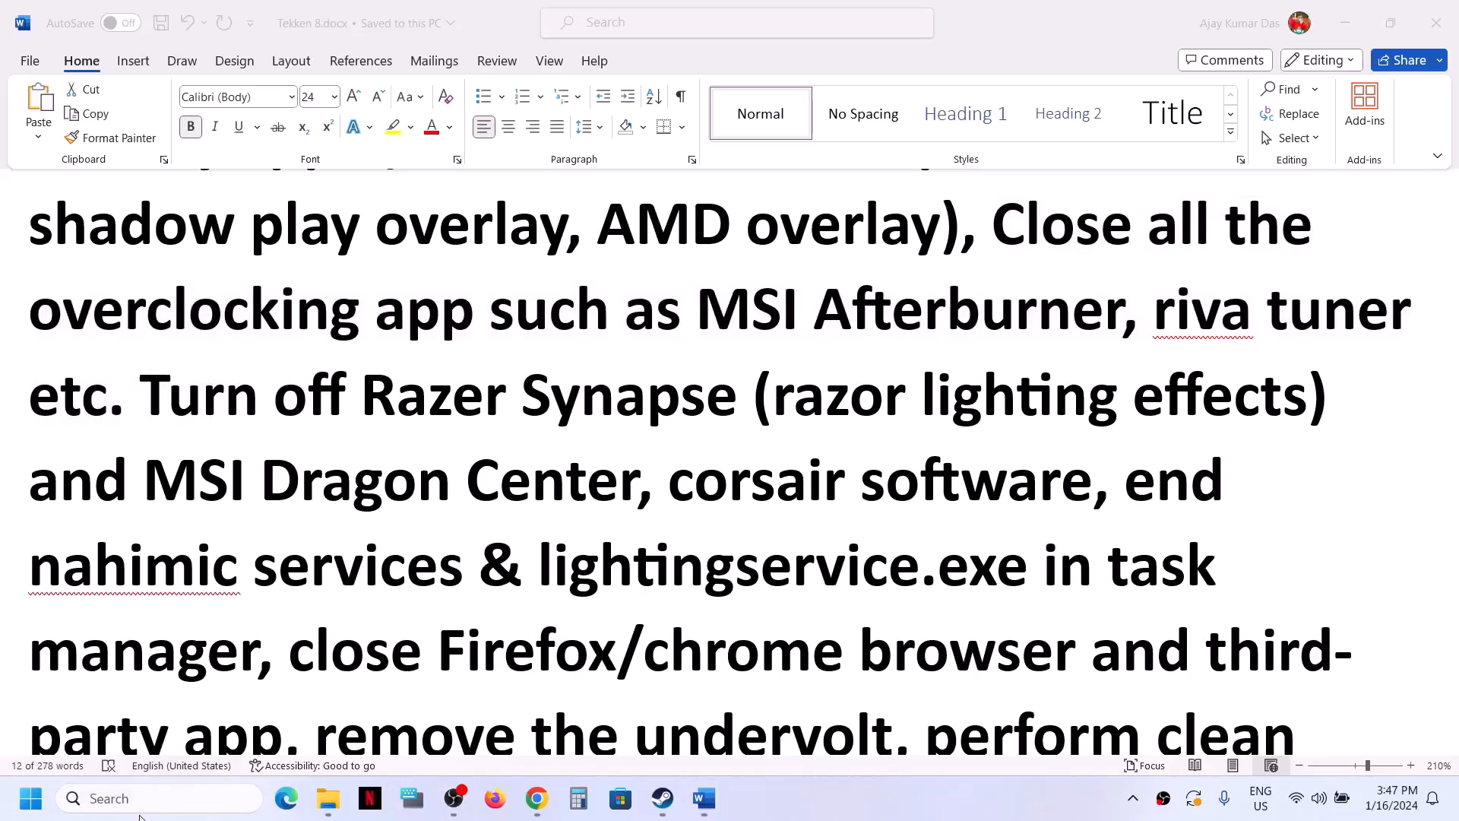
{"action": "type", "text": "ma"}
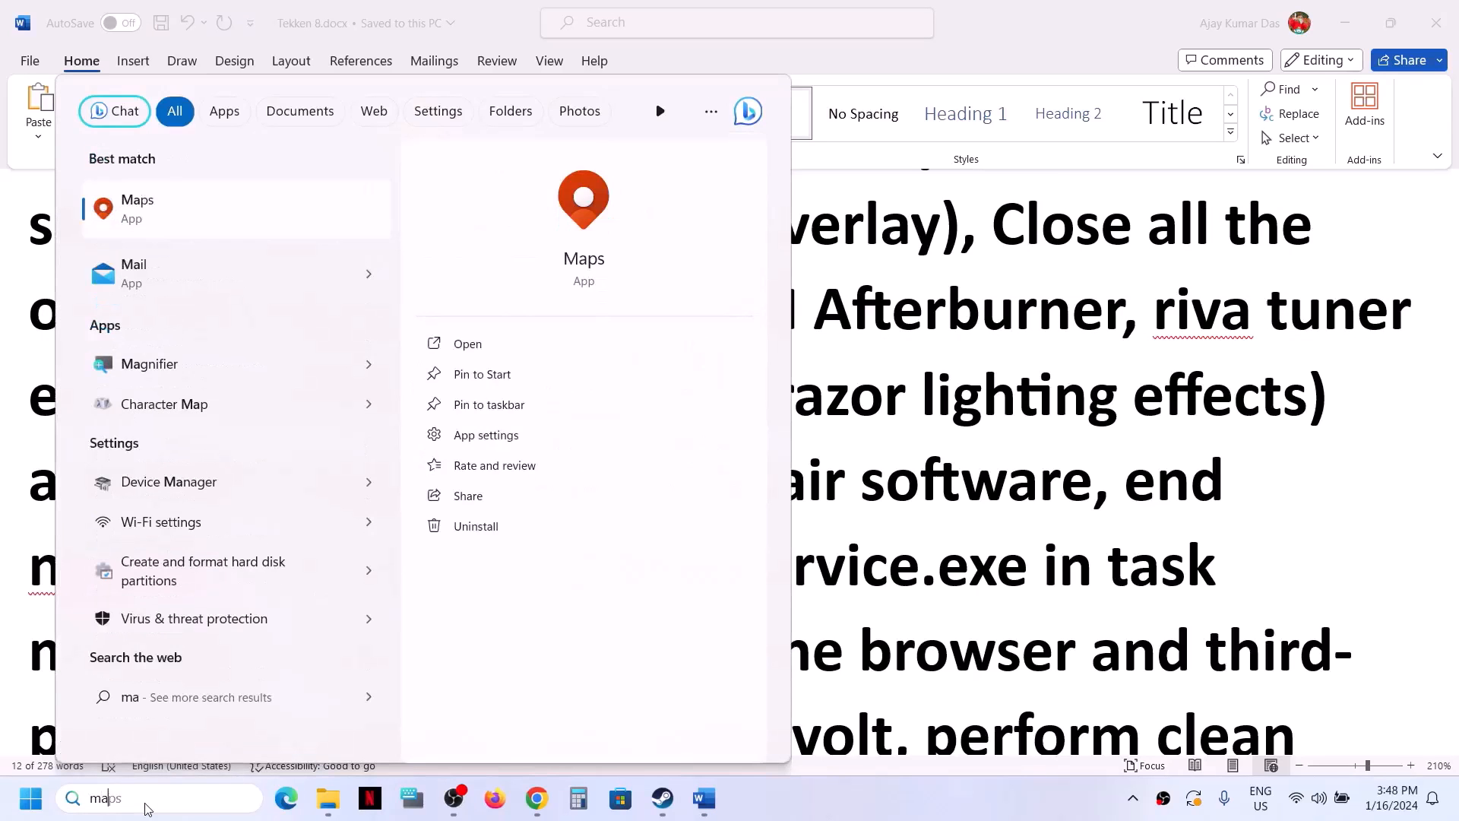
{"action": "key", "text": "BackSpace"}
{"action": "type", "text": "si"}
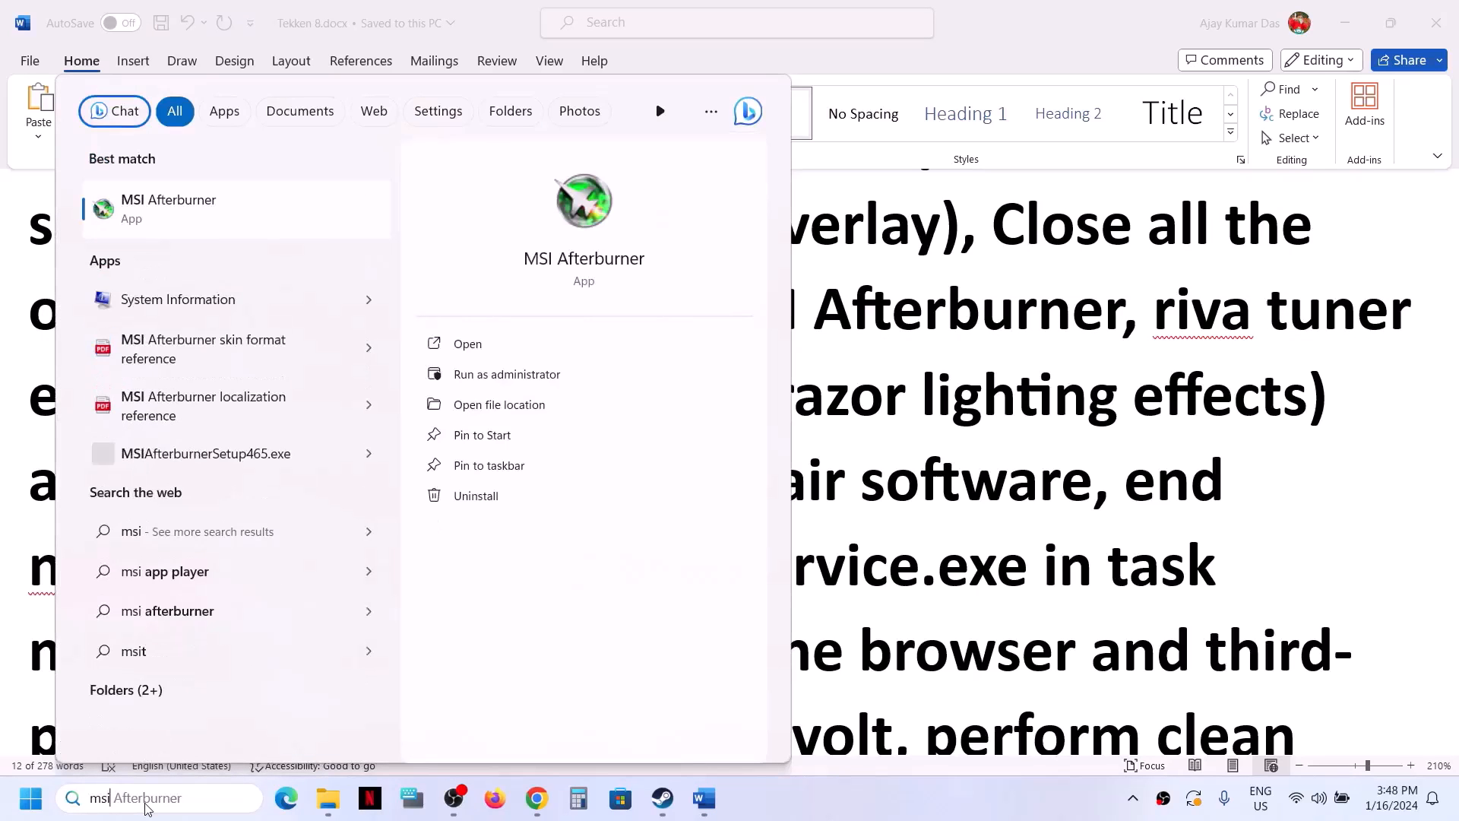
{"action": "left_click", "coordinate": [245, 202]}
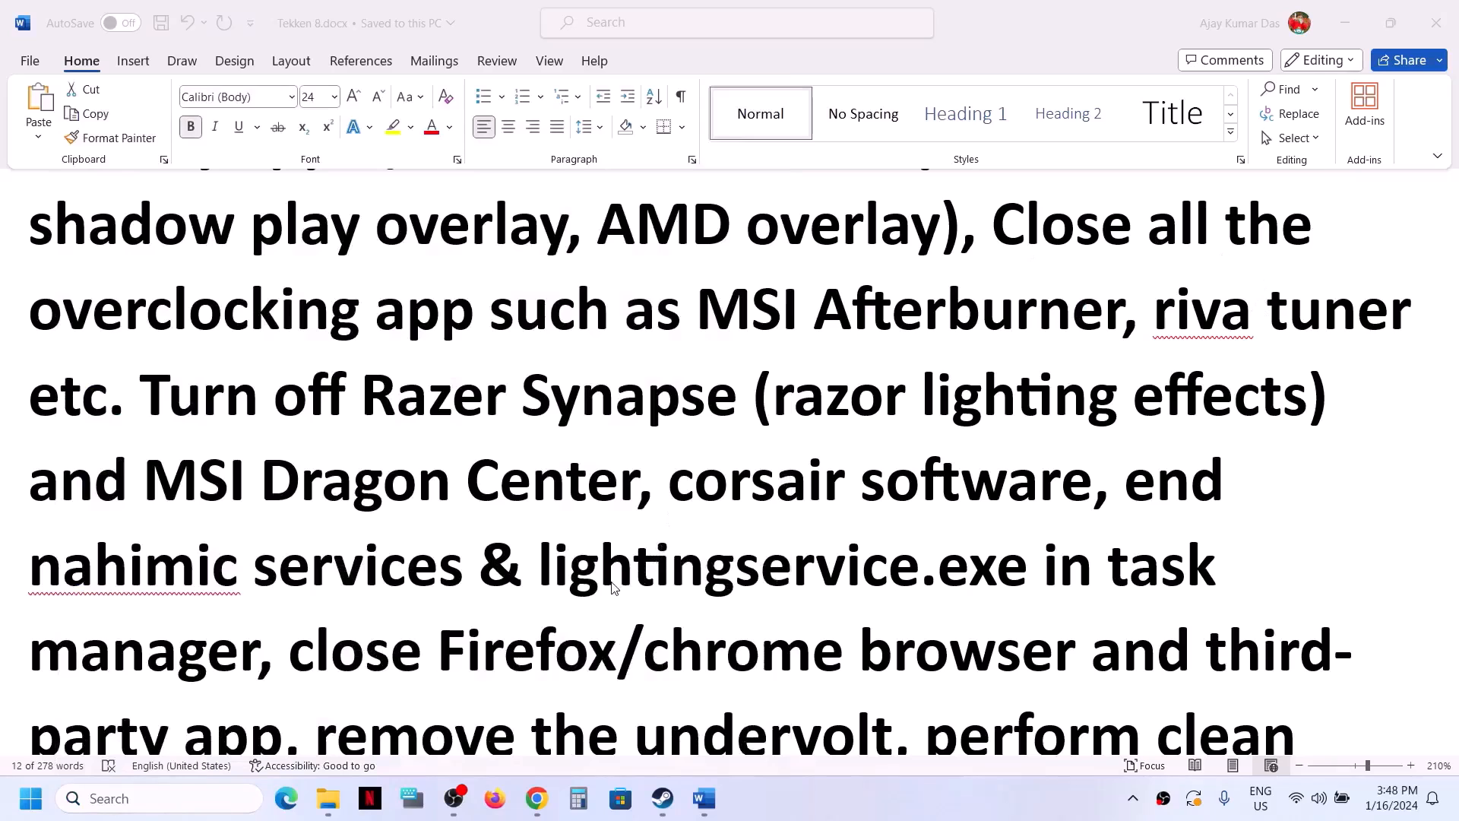
{"action": "left_click", "coordinate": [1138, 808]}
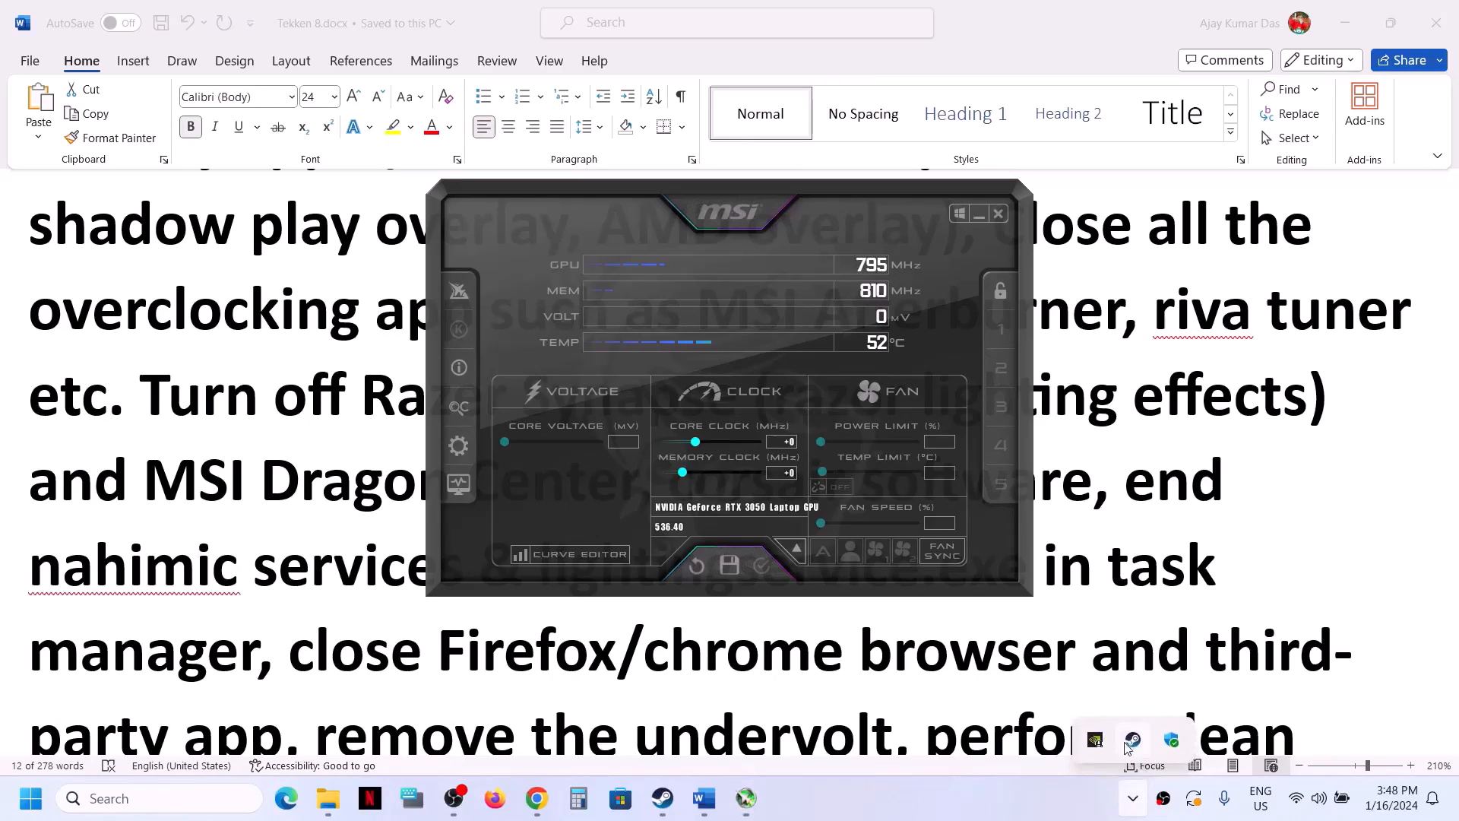
{"action": "left_click", "coordinate": [998, 213]}
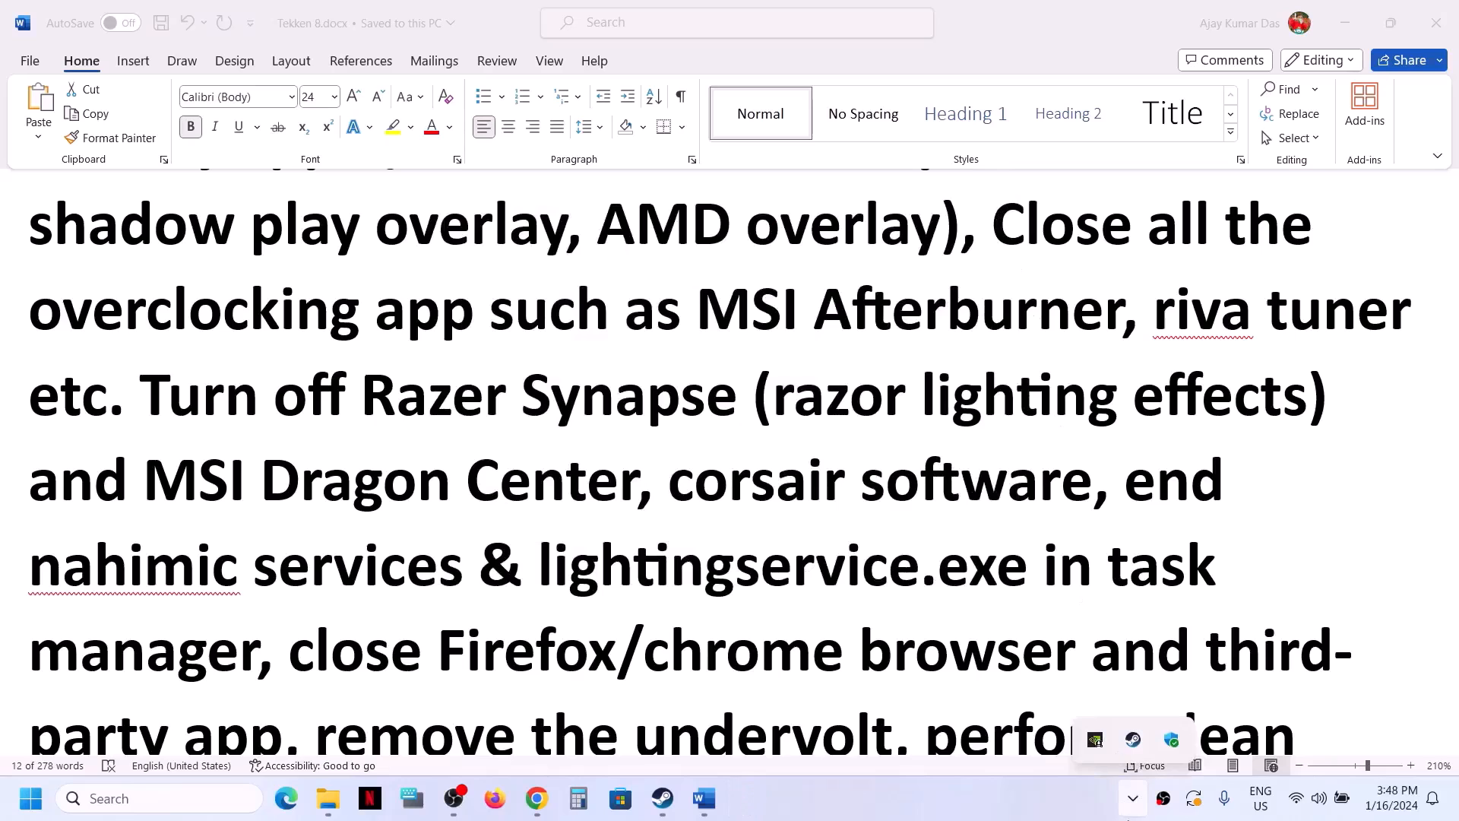
{"action": "left_click", "coordinate": [1144, 808]}
{"action": "left_click", "coordinate": [1186, 335], "text": "ctrl"}
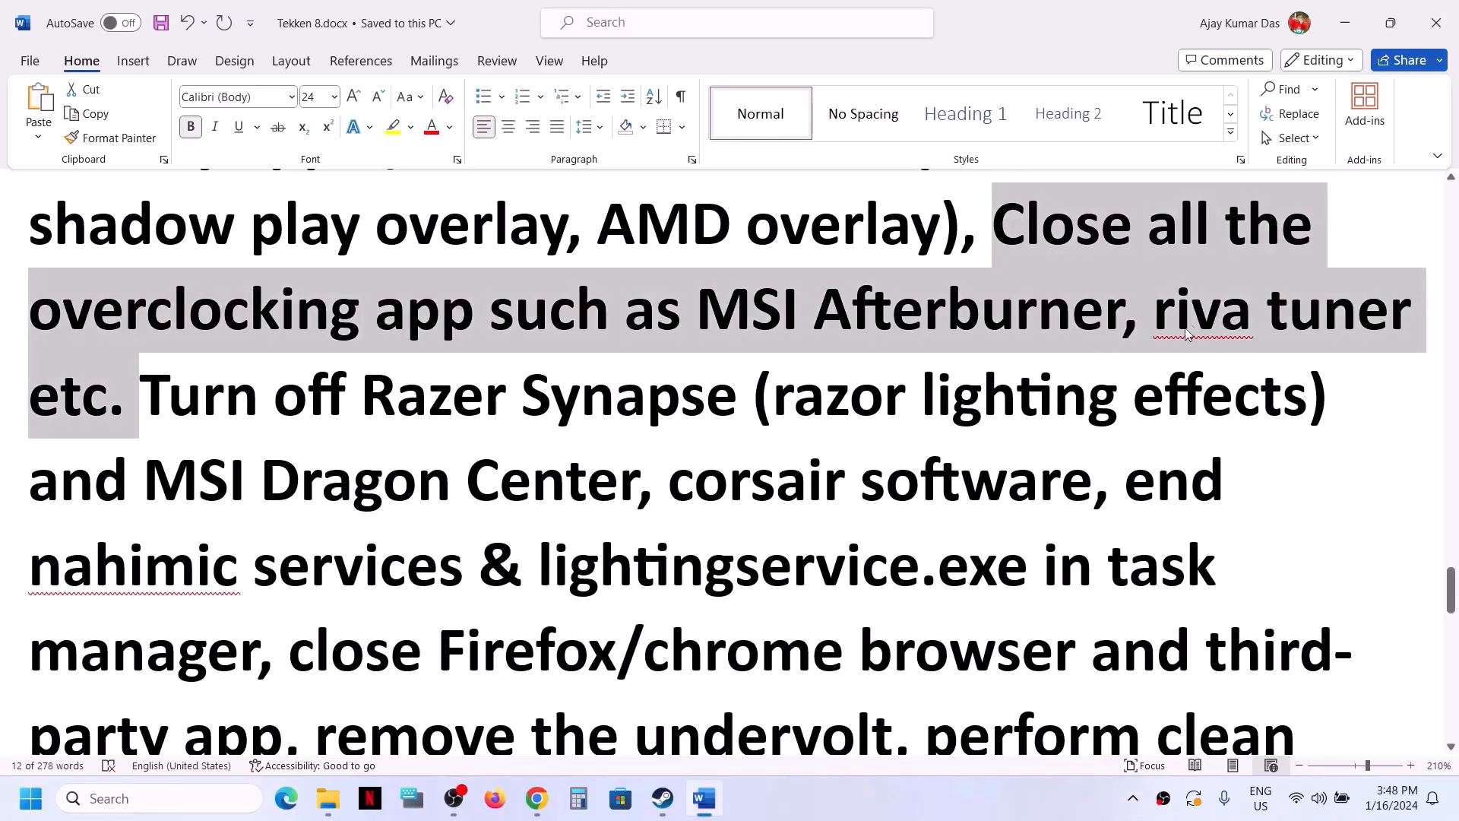
- Read the rest of Step 12 on lighting software, browsers, third-party apps, undervolting and clean boot, selecting each passage
{"action": "left_click_drag", "start_coordinate": [220, 393], "coordinate": [245, 631]}
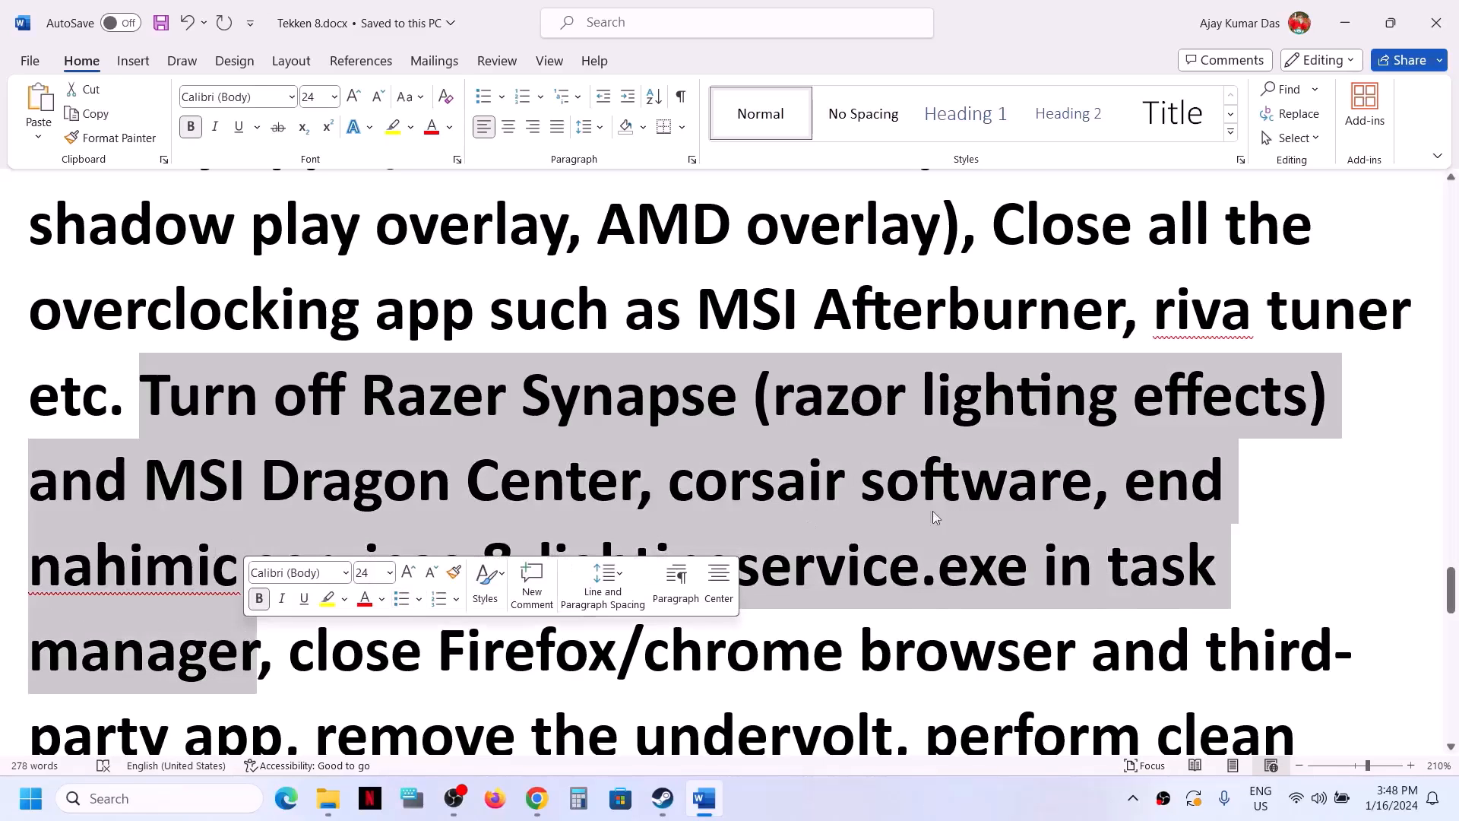
{"action": "scroll", "coordinate": [935, 514], "scroll_direction": "down", "scroll_amount": 2}
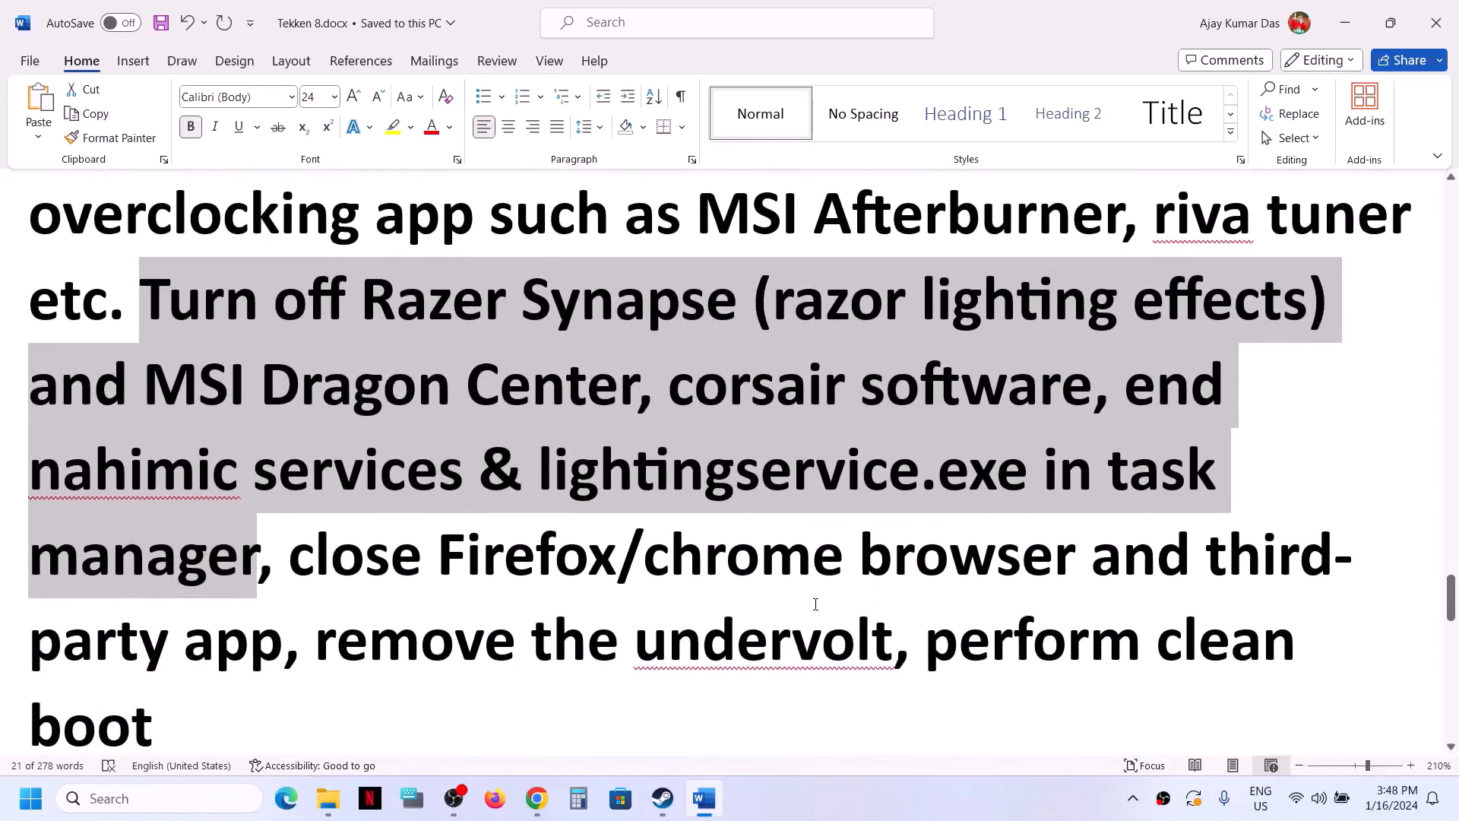
{"action": "scroll", "coordinate": [815, 604], "scroll_direction": "down", "scroll_amount": 2}
{"action": "scroll", "coordinate": [722, 560], "scroll_direction": "up", "scroll_amount": 2}
{"action": "left_click_drag", "start_coordinate": [286, 554], "coordinate": [276, 645]}
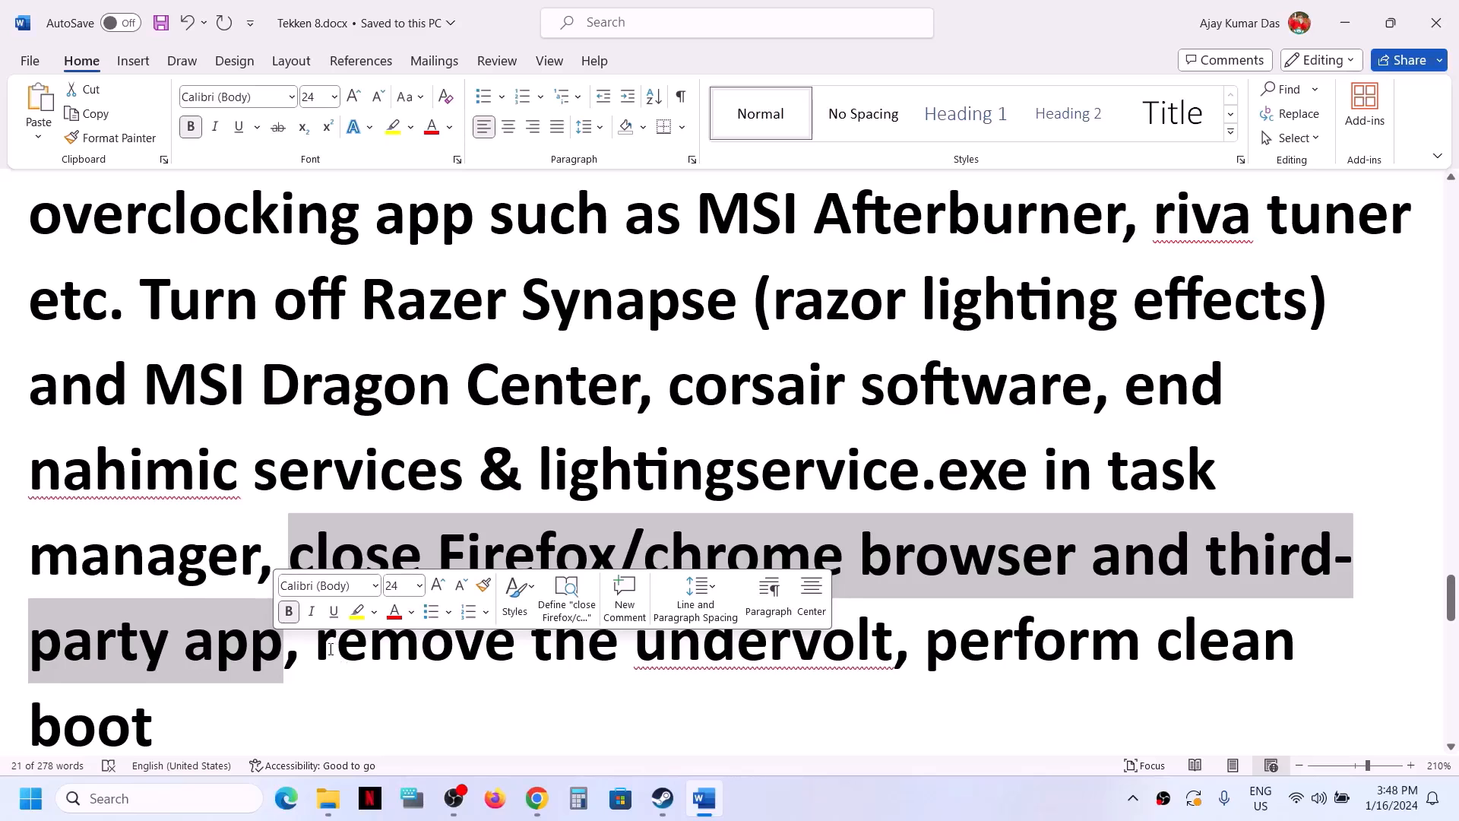
{"action": "scroll", "coordinate": [611, 462], "scroll_direction": "down", "scroll_amount": 2}
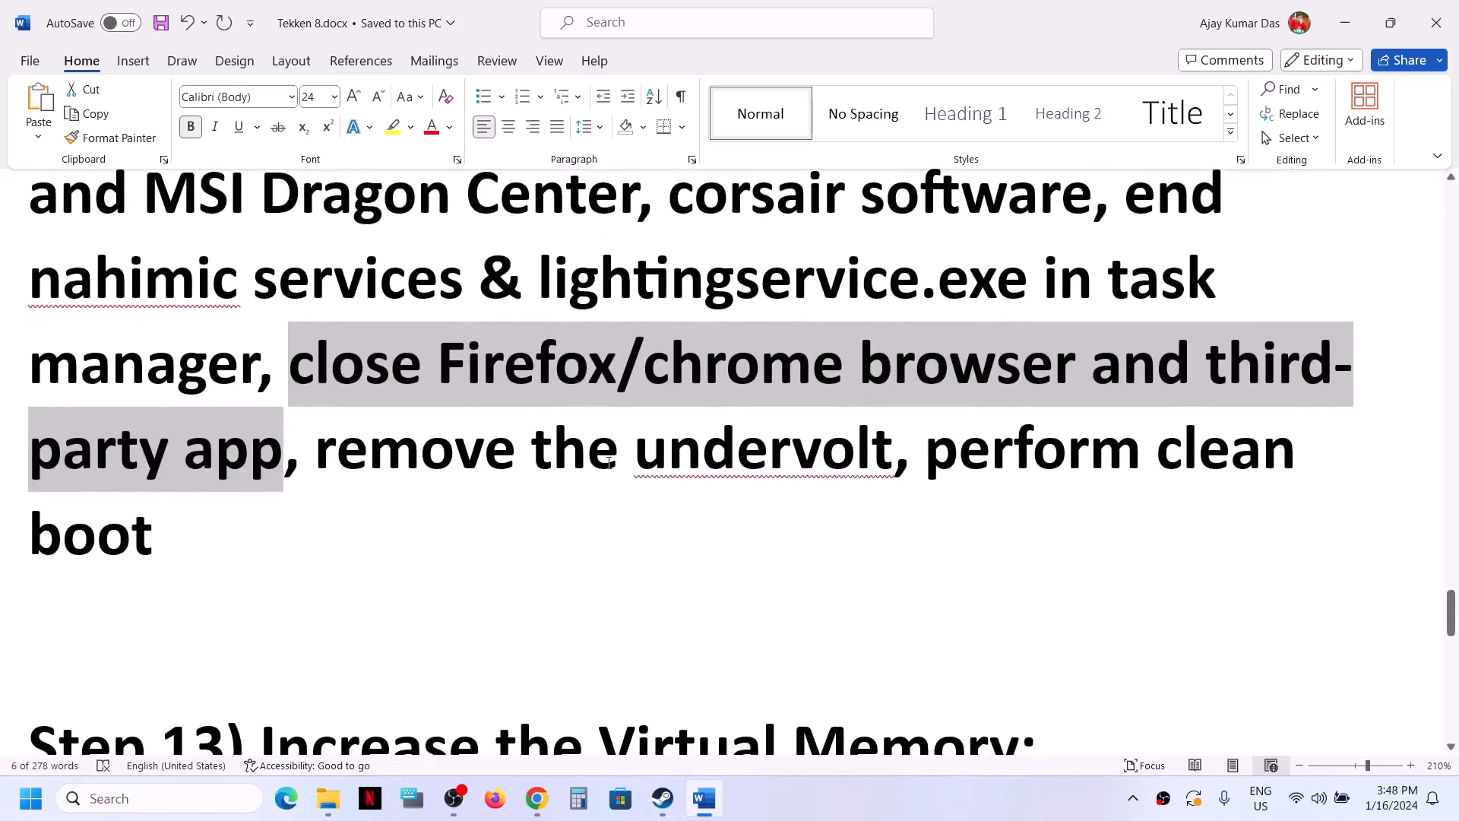
{"action": "left_click_drag", "start_coordinate": [309, 455], "coordinate": [745, 478]}
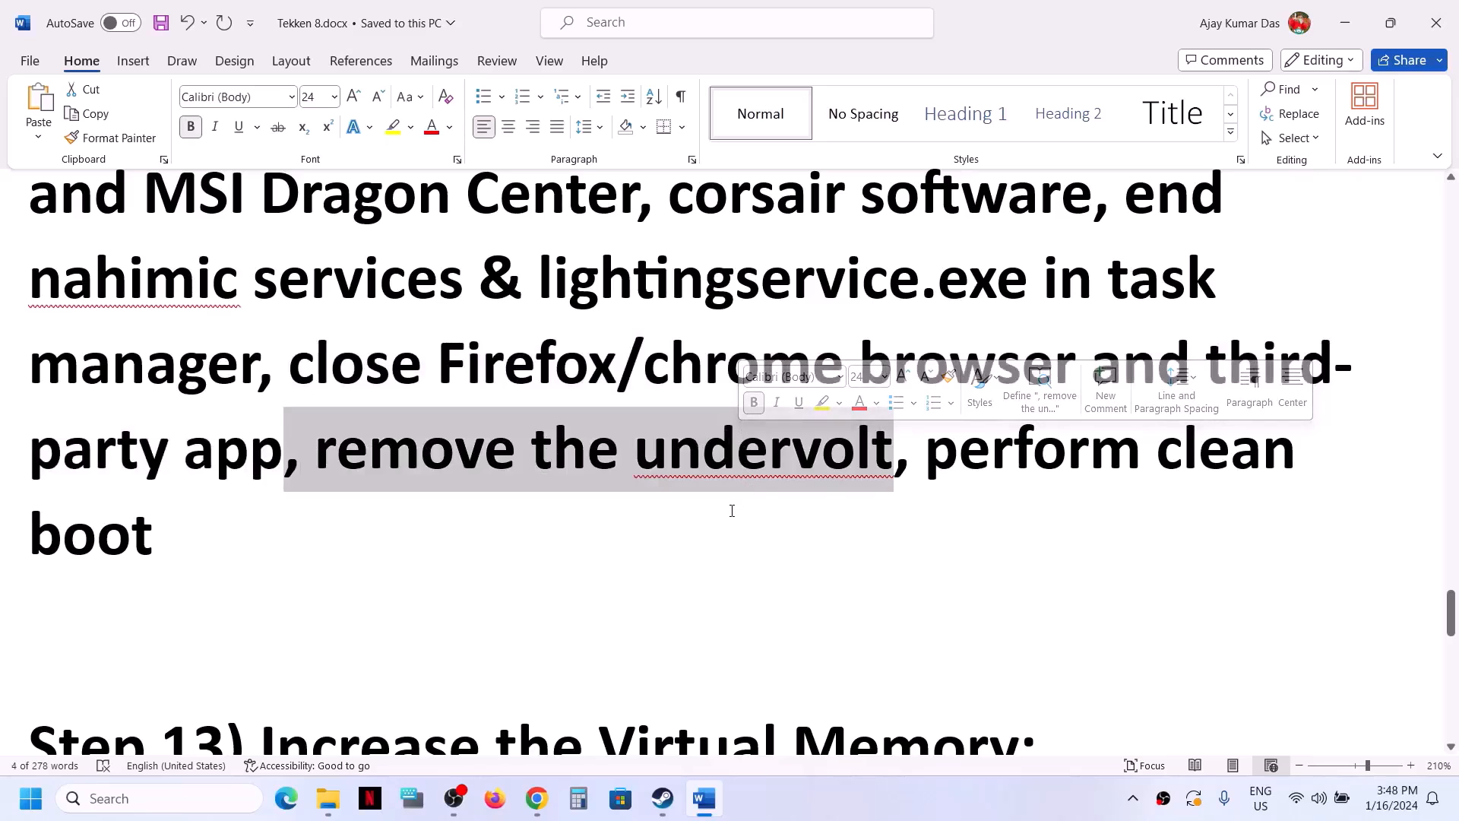
{"action": "left_click_drag", "start_coordinate": [929, 453], "coordinate": [1032, 455]}
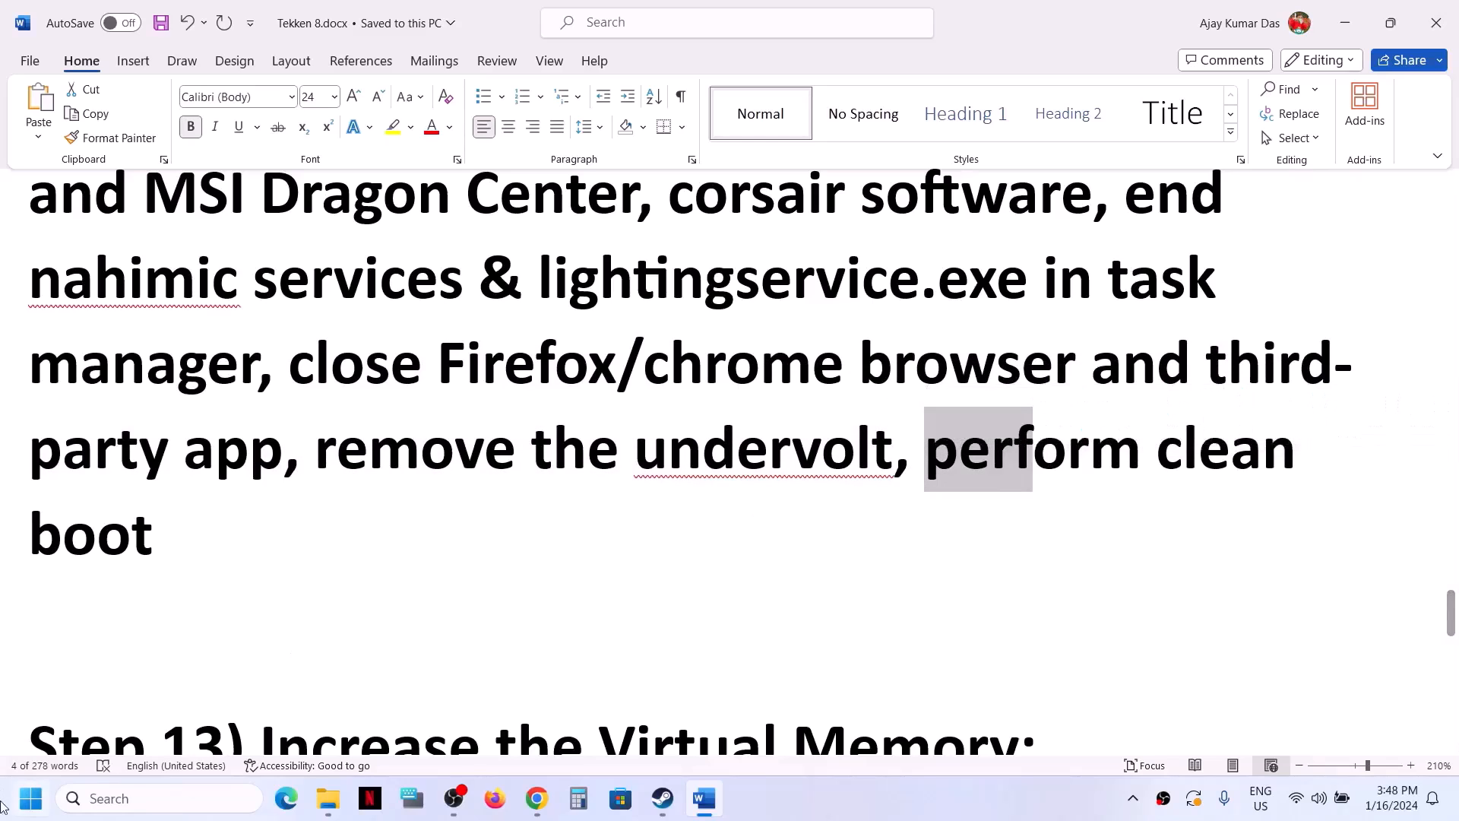
- Search Windows for "system" and open System Configuration
{"action": "left_click", "coordinate": [210, 803]}
{"action": "type", "text": "sy"}
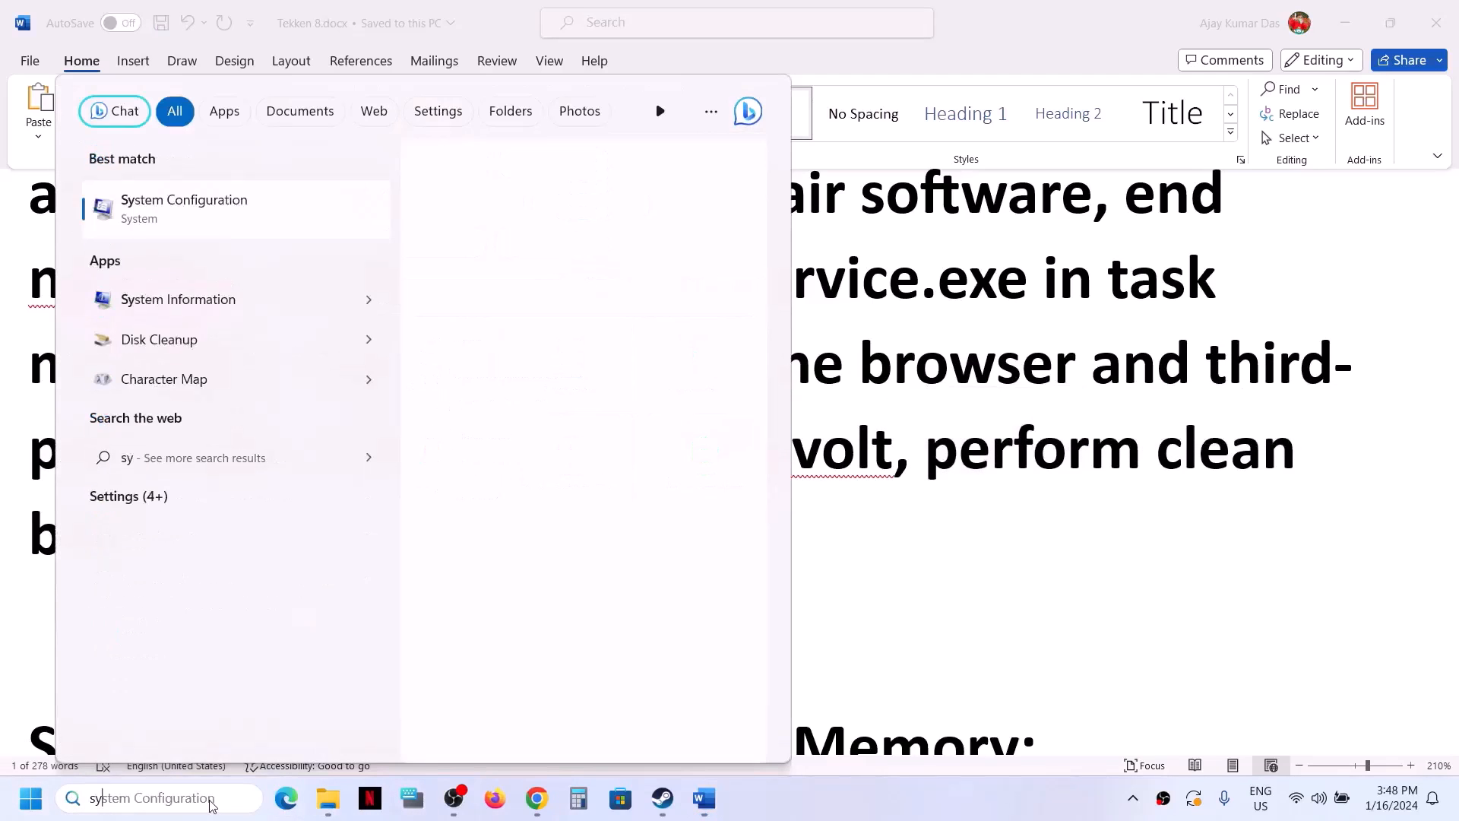
{"action": "type", "text": "stem"}
{"action": "key", "text": "Right"}
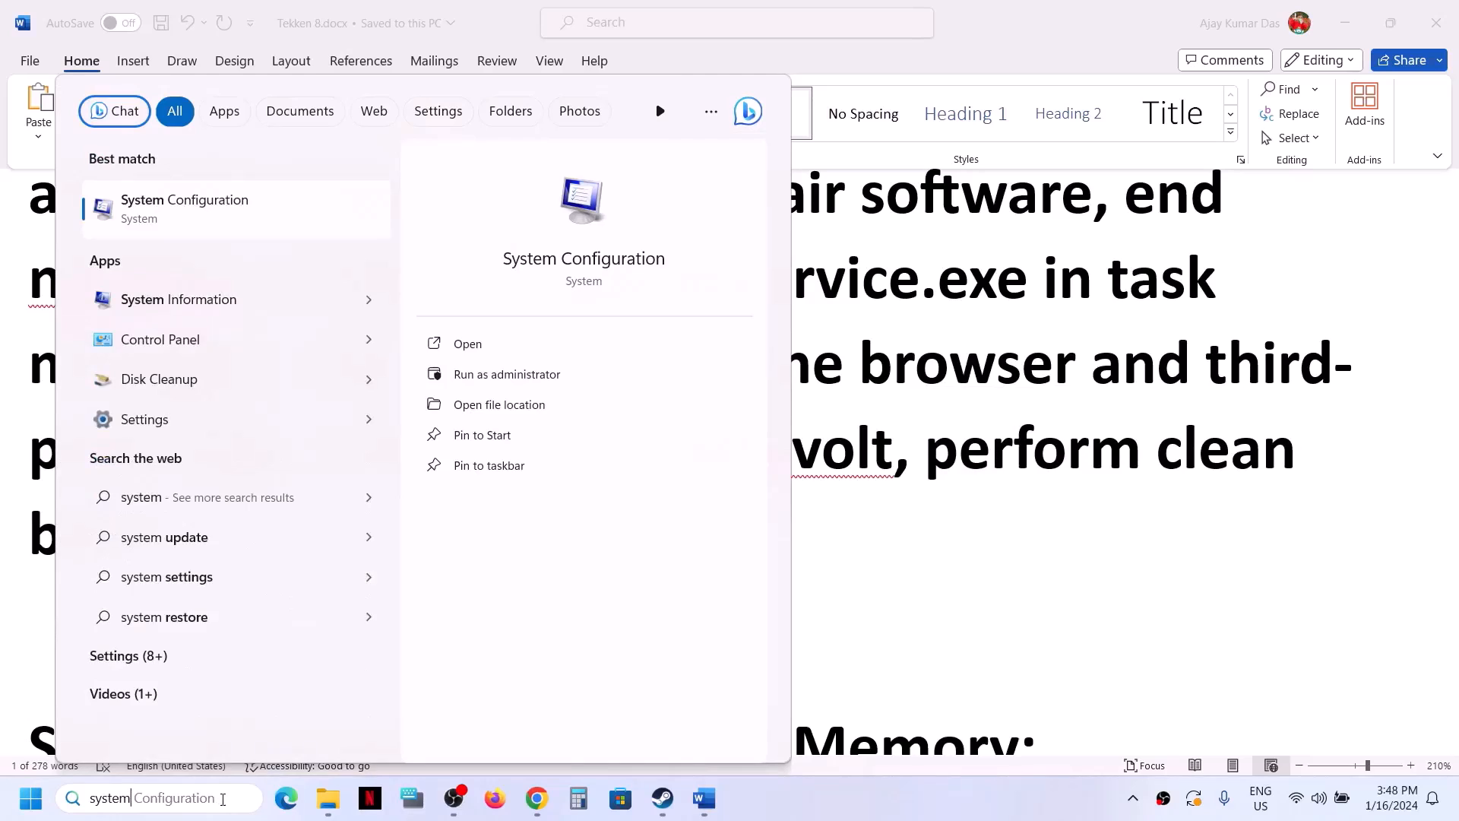
{"action": "left_click", "coordinate": [174, 199]}
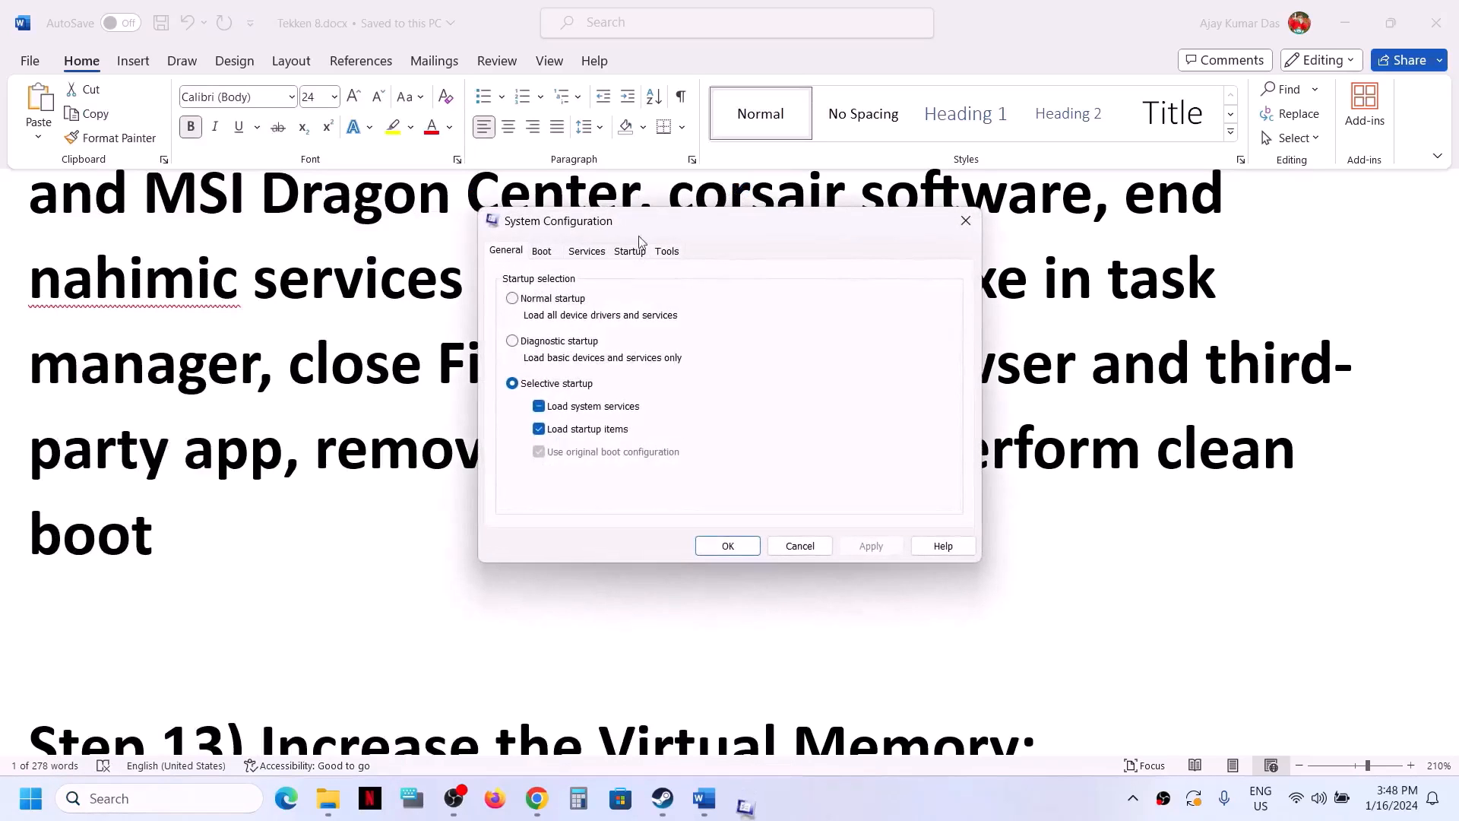
- Hide all Microsoft services, disable all remaining services, apply the change and dismiss the restart prompt without restarting
{"action": "left_click", "coordinate": [587, 250]}
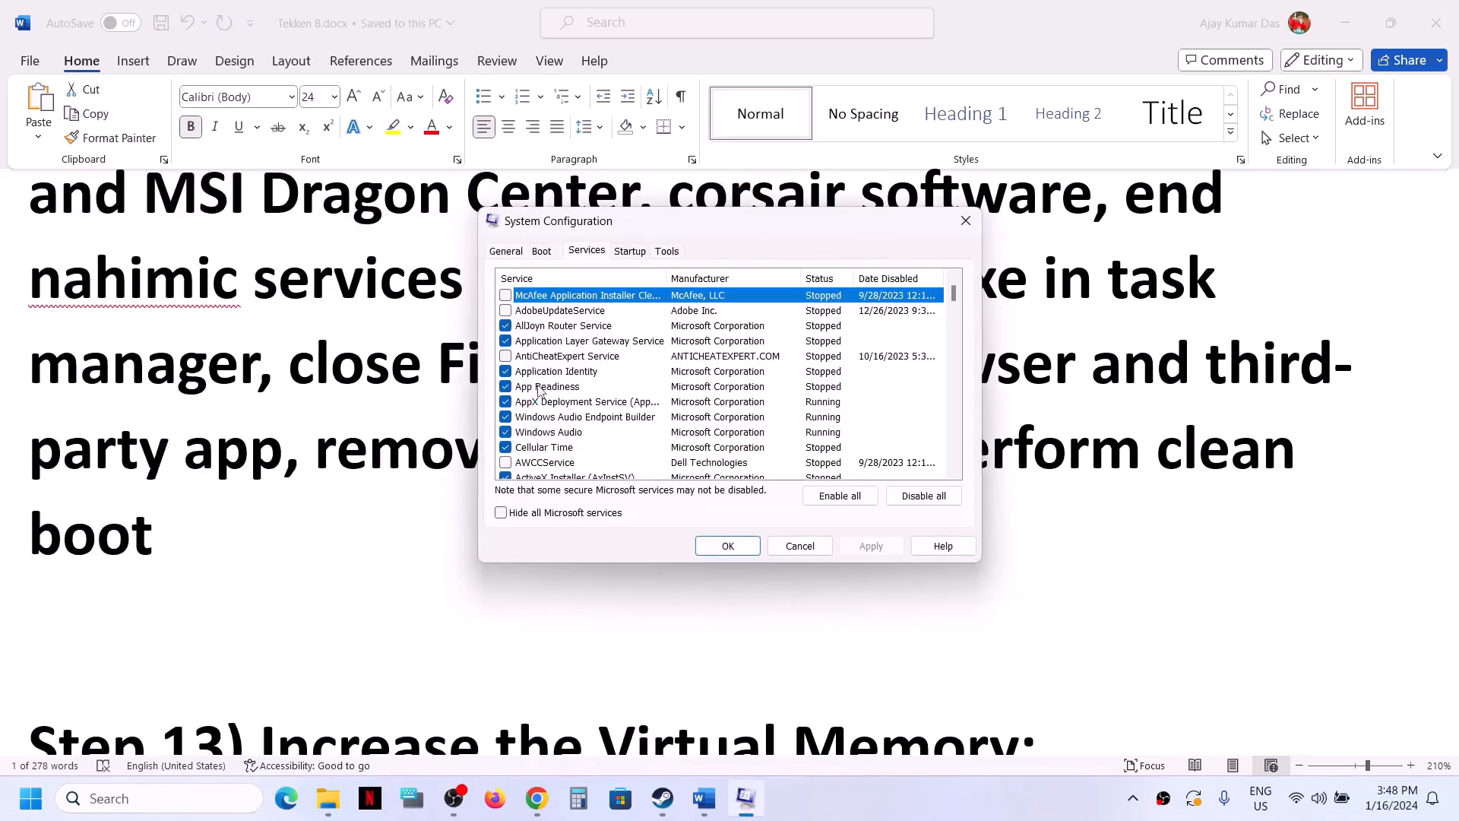
{"action": "left_click", "coordinate": [502, 514]}
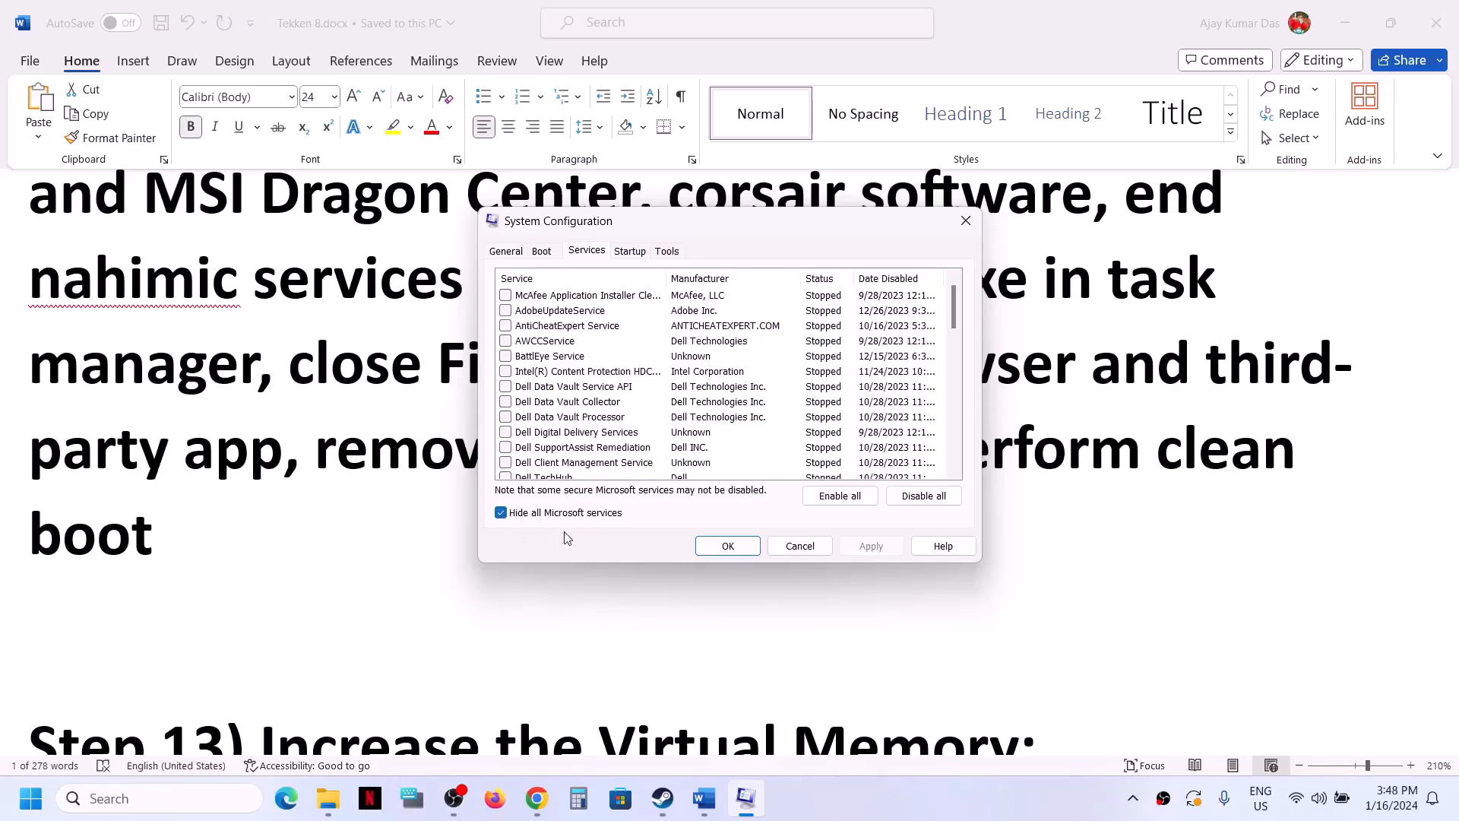
{"action": "left_click", "coordinate": [924, 496]}
{"action": "left_click", "coordinate": [871, 546]}
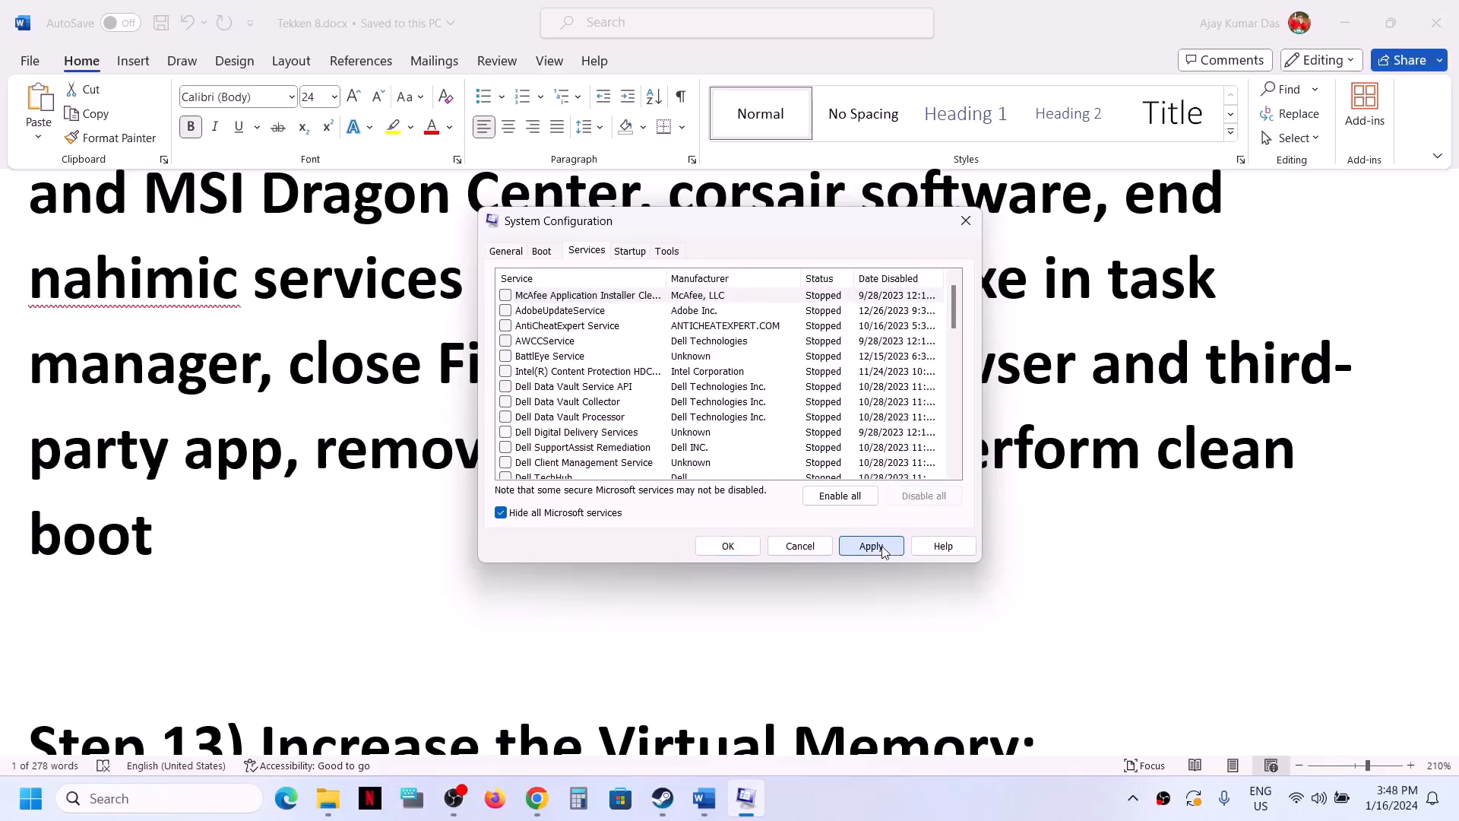
{"action": "left_click", "coordinate": [735, 548]}
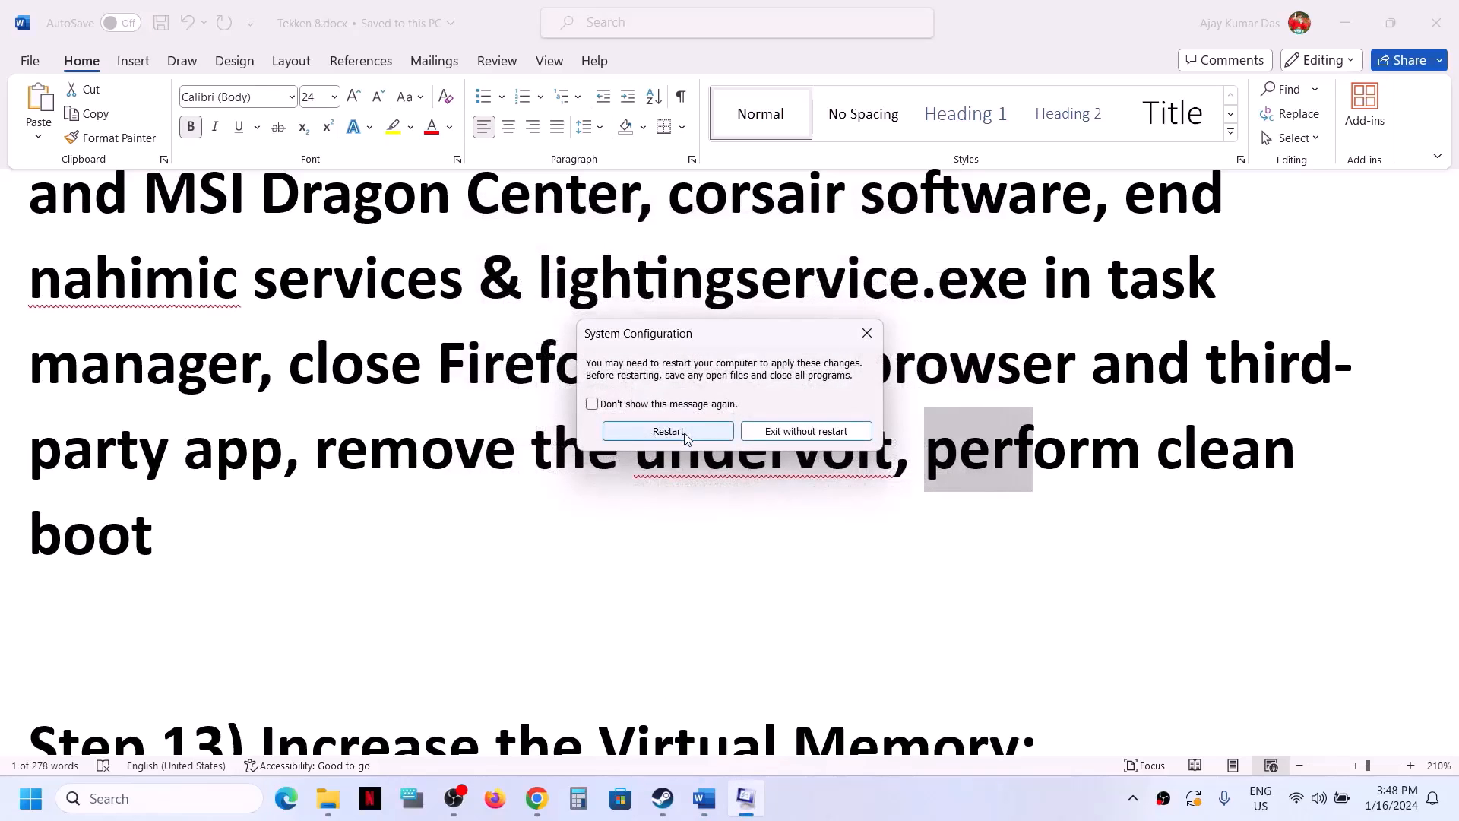
{"action": "left_click", "coordinate": [866, 333]}
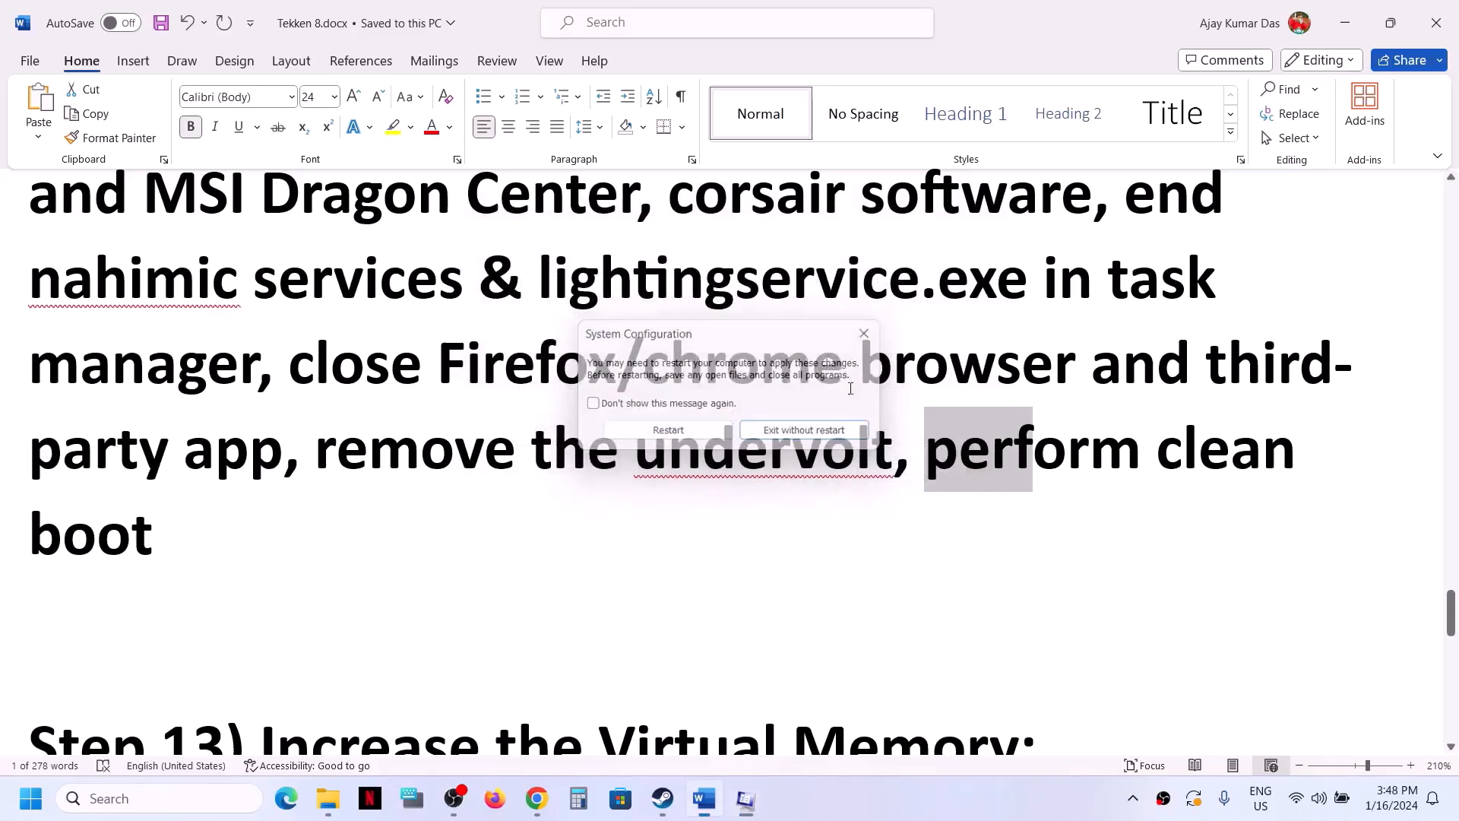
- Go to Step 13 in the Word document and select its heading text on increasing the virtual memory
{"action": "left_click", "coordinate": [662, 796]}
{"action": "left_click", "coordinate": [662, 797]}
{"action": "scroll", "coordinate": [429, 592], "scroll_direction": "down", "scroll_amount": 1}
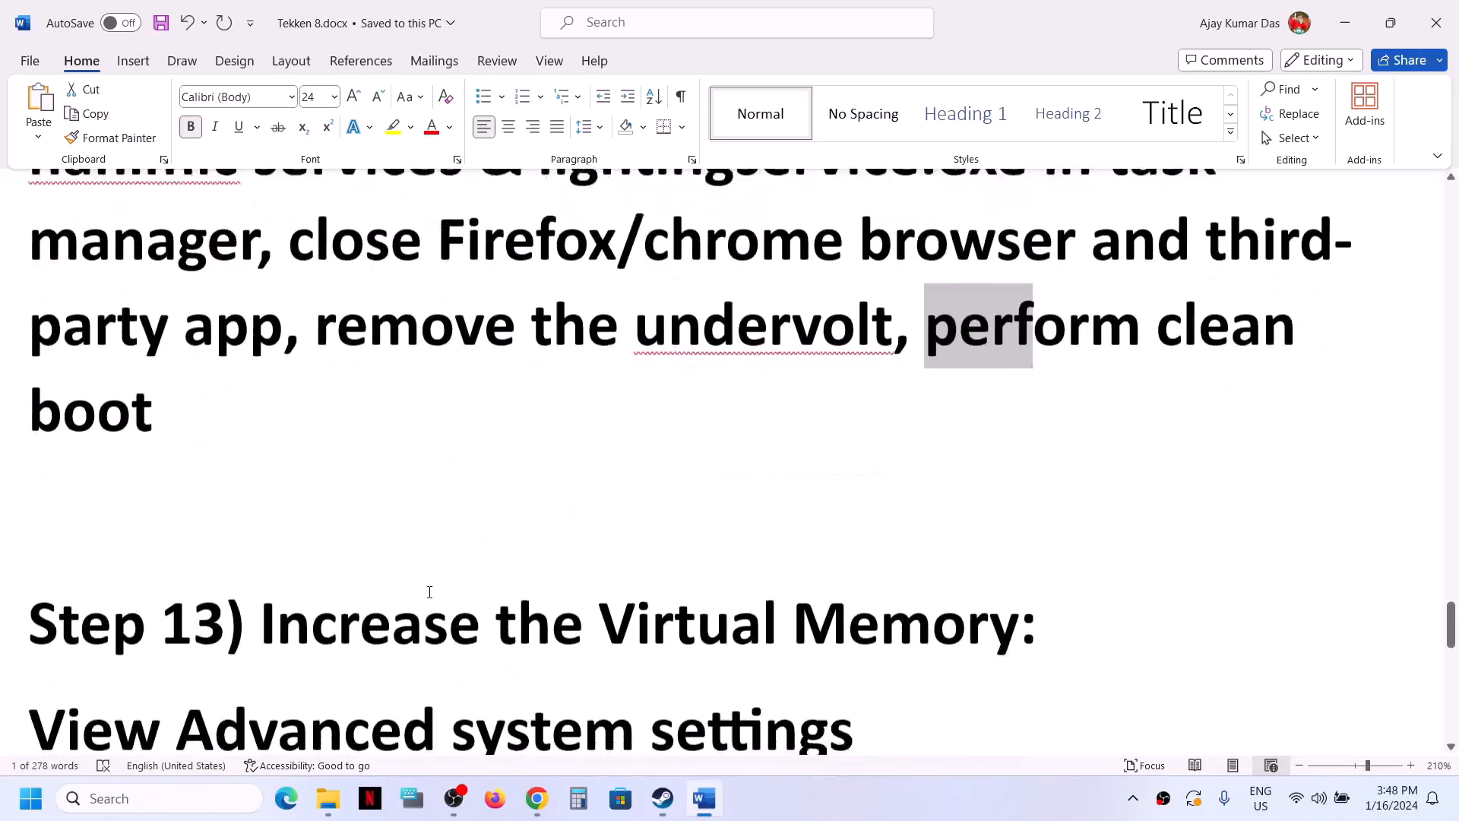
{"action": "scroll", "coordinate": [429, 592], "scroll_direction": "down", "scroll_amount": 2}
{"action": "left_click_drag", "start_coordinate": [266, 369], "coordinate": [1018, 371]}
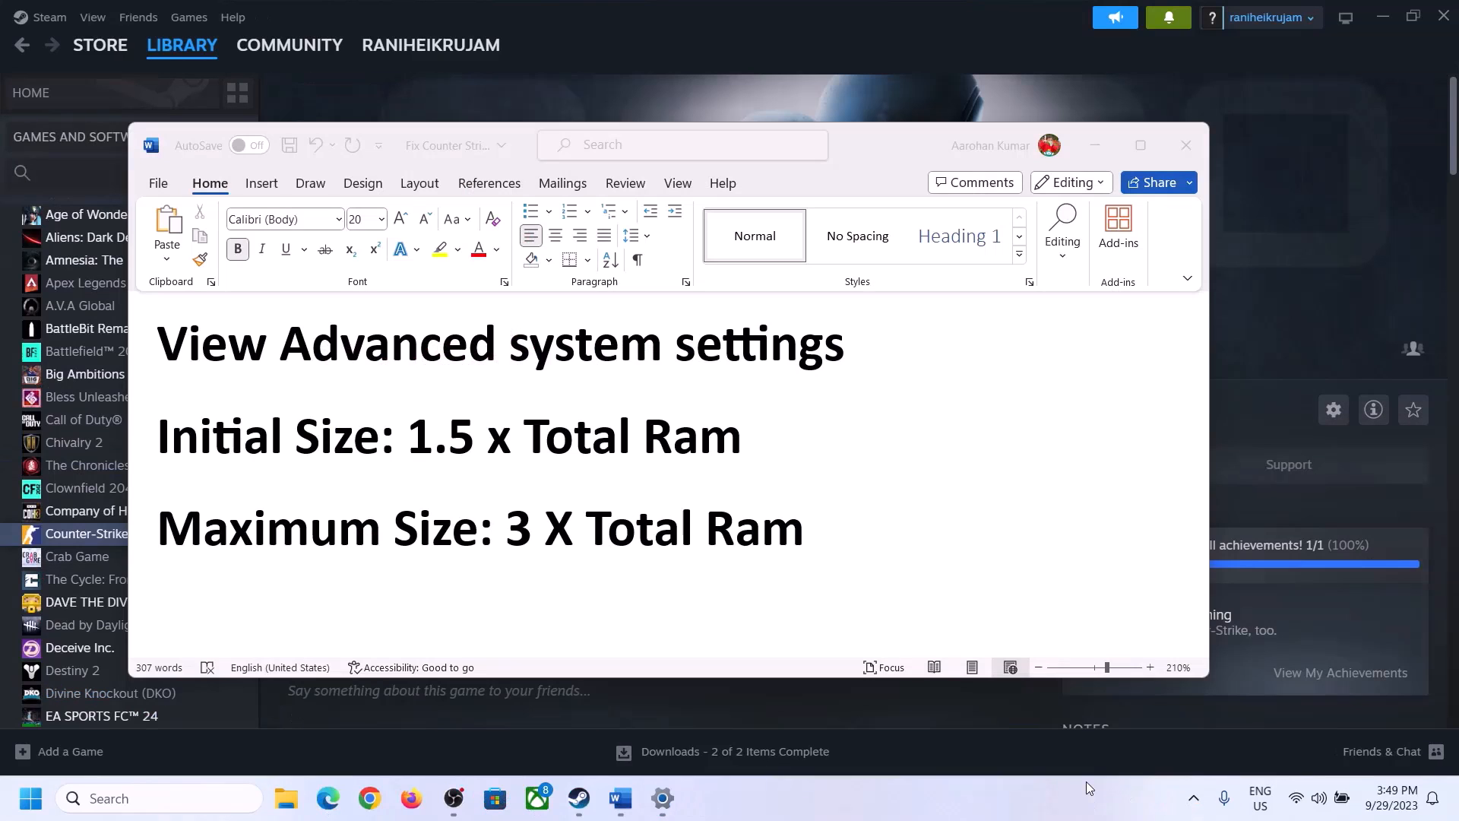
- Copy "View Advanced system settings" from the document, search Windows for it, open System Properties and move its window toward the centre
{"action": "left_click", "coordinate": [270, 340]}
{"action": "left_click_drag", "start_coordinate": [157, 342], "coordinate": [797, 367]}
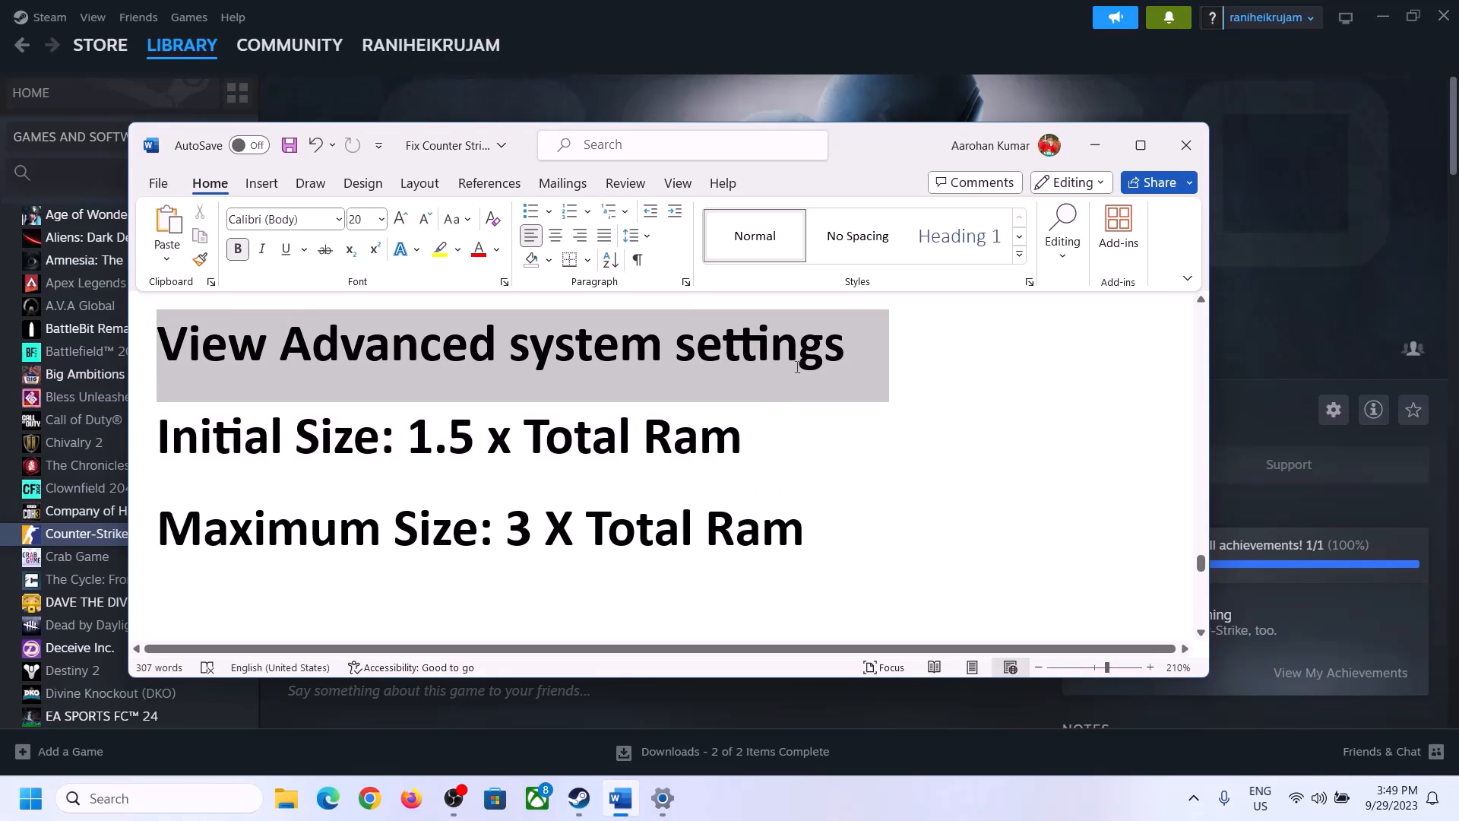
{"action": "key", "text": "ctrl+c"}
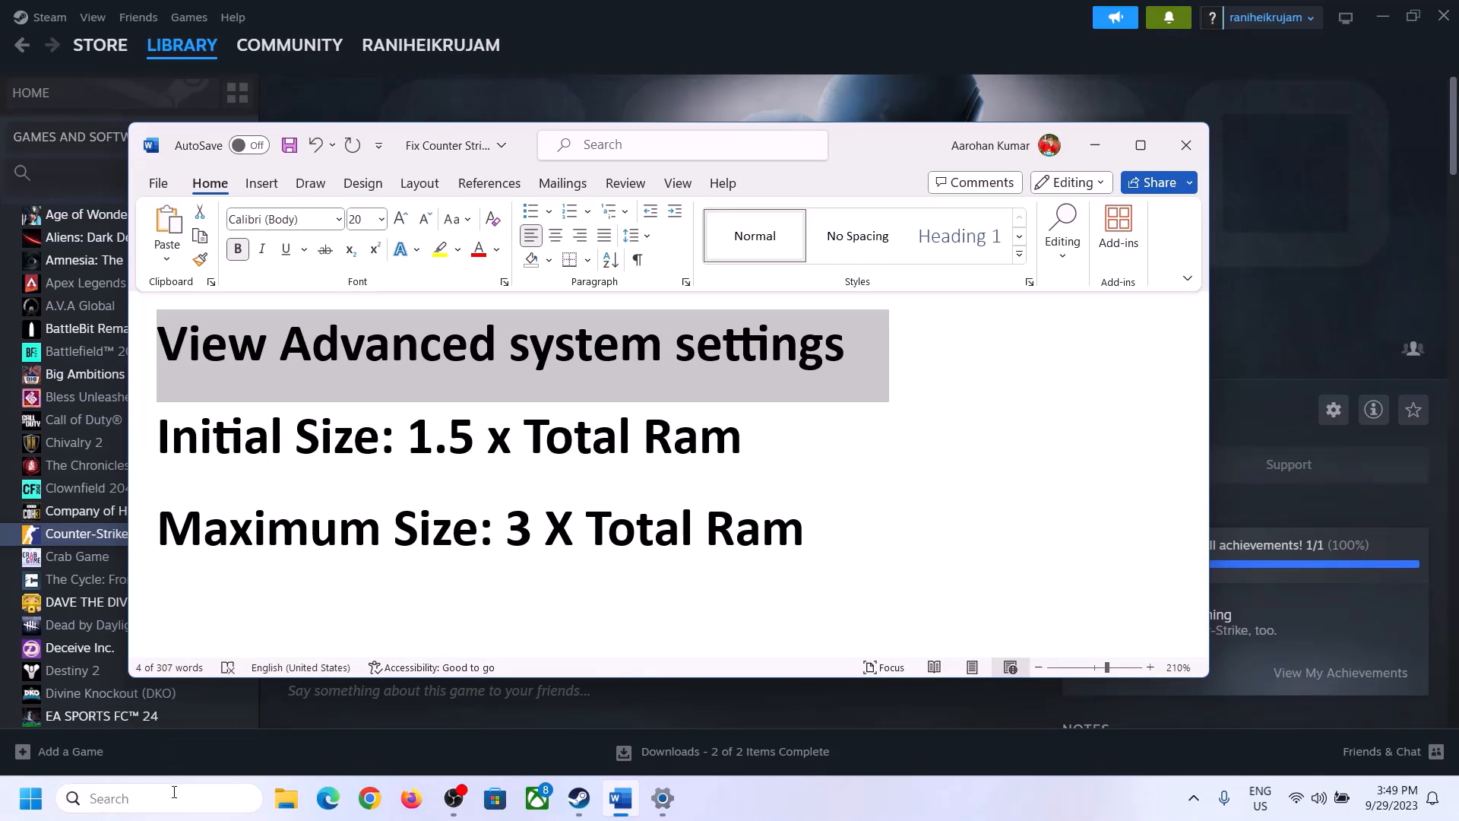
{"action": "left_click", "coordinate": [174, 798]}
{"action": "key", "text": "ctrl+v"}
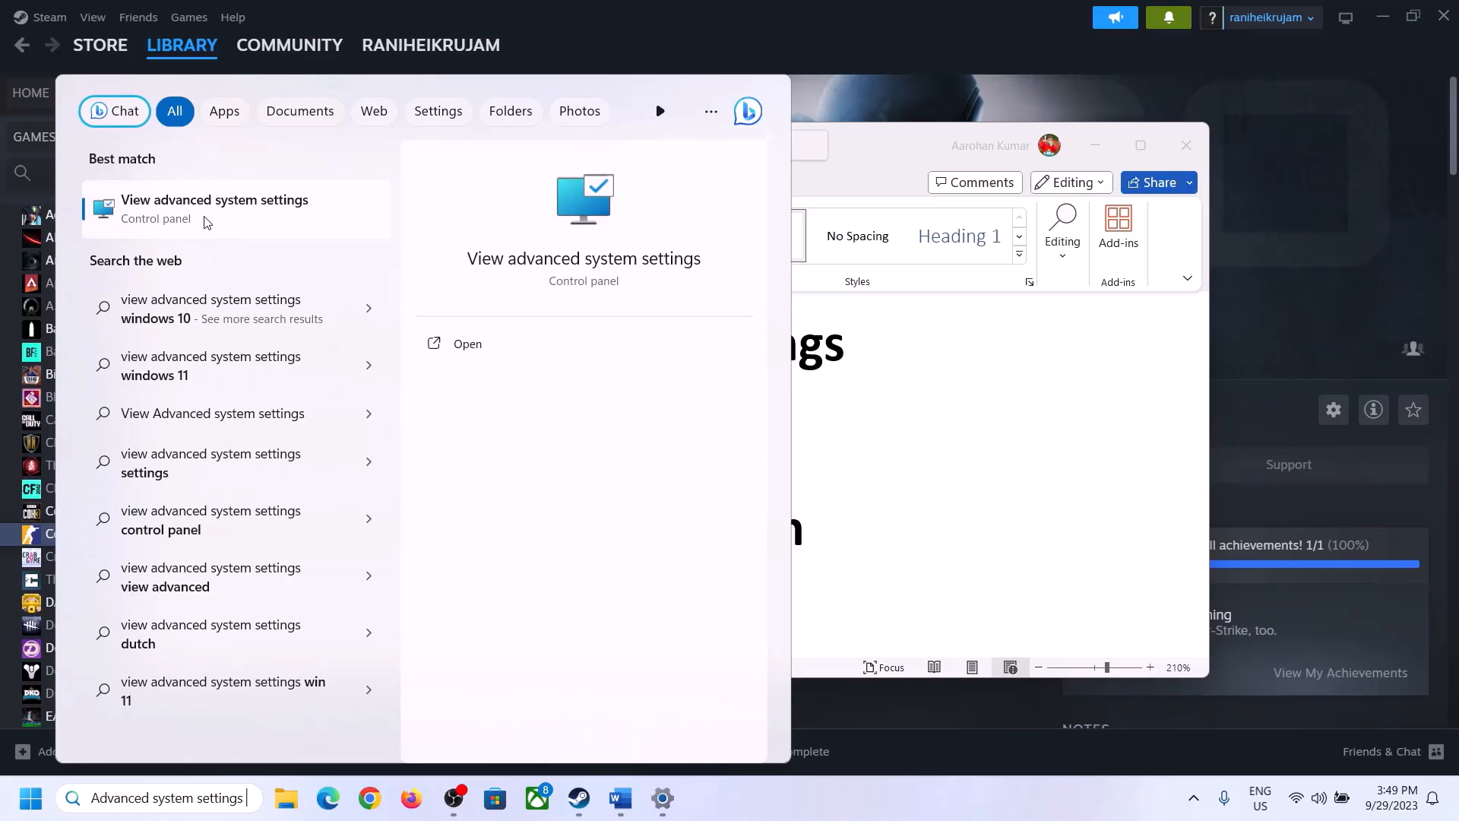
{"action": "left_click", "coordinate": [206, 221]}
{"action": "left_click_drag", "start_coordinate": [296, 150], "coordinate": [652, 263]}
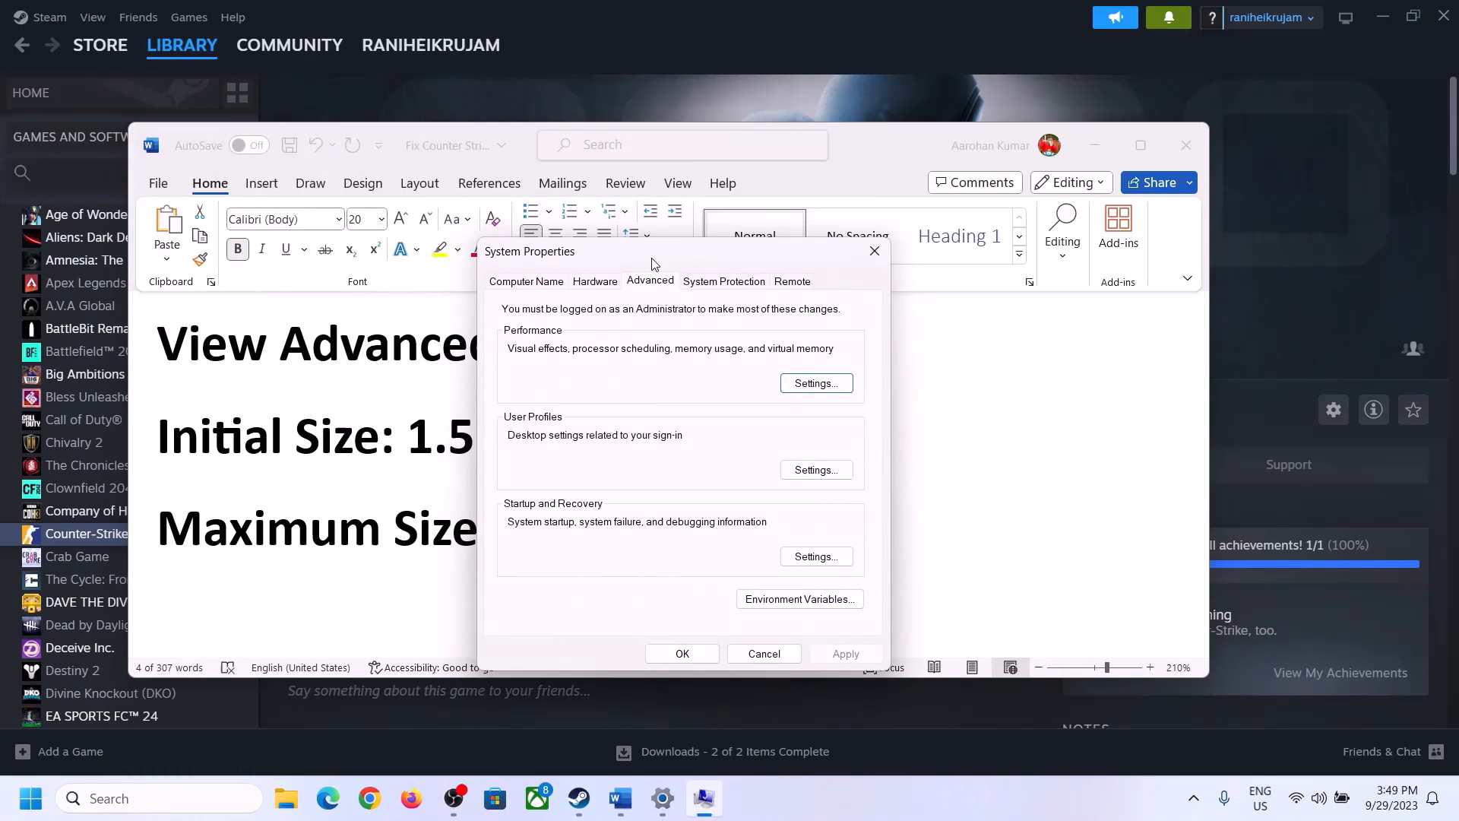
- Open the Virtual Memory settings, turn off automatic paging file management, and choose a custom size for drive C:
{"action": "left_click", "coordinate": [817, 384]}
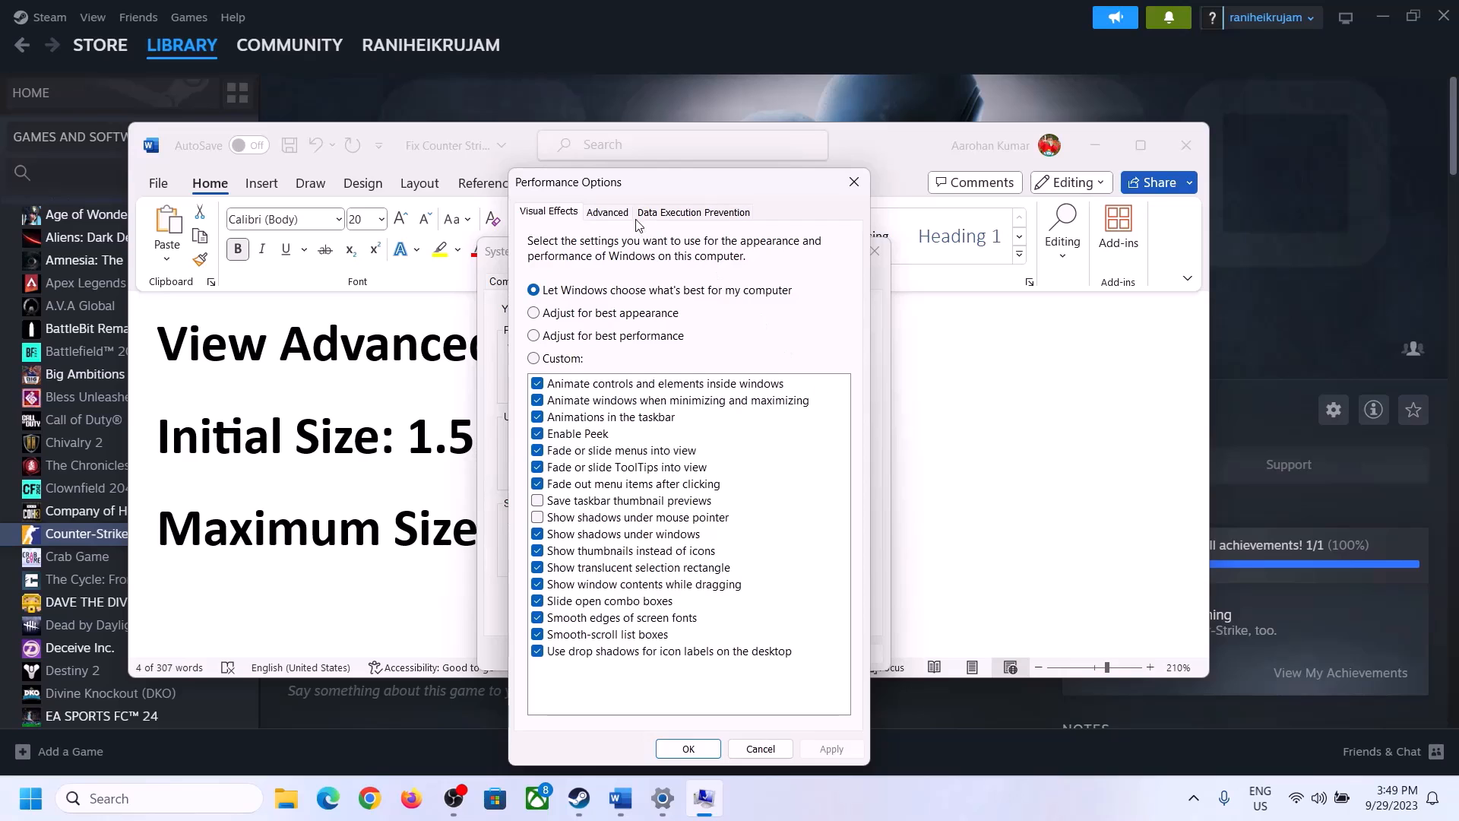
{"action": "left_click", "coordinate": [609, 214]}
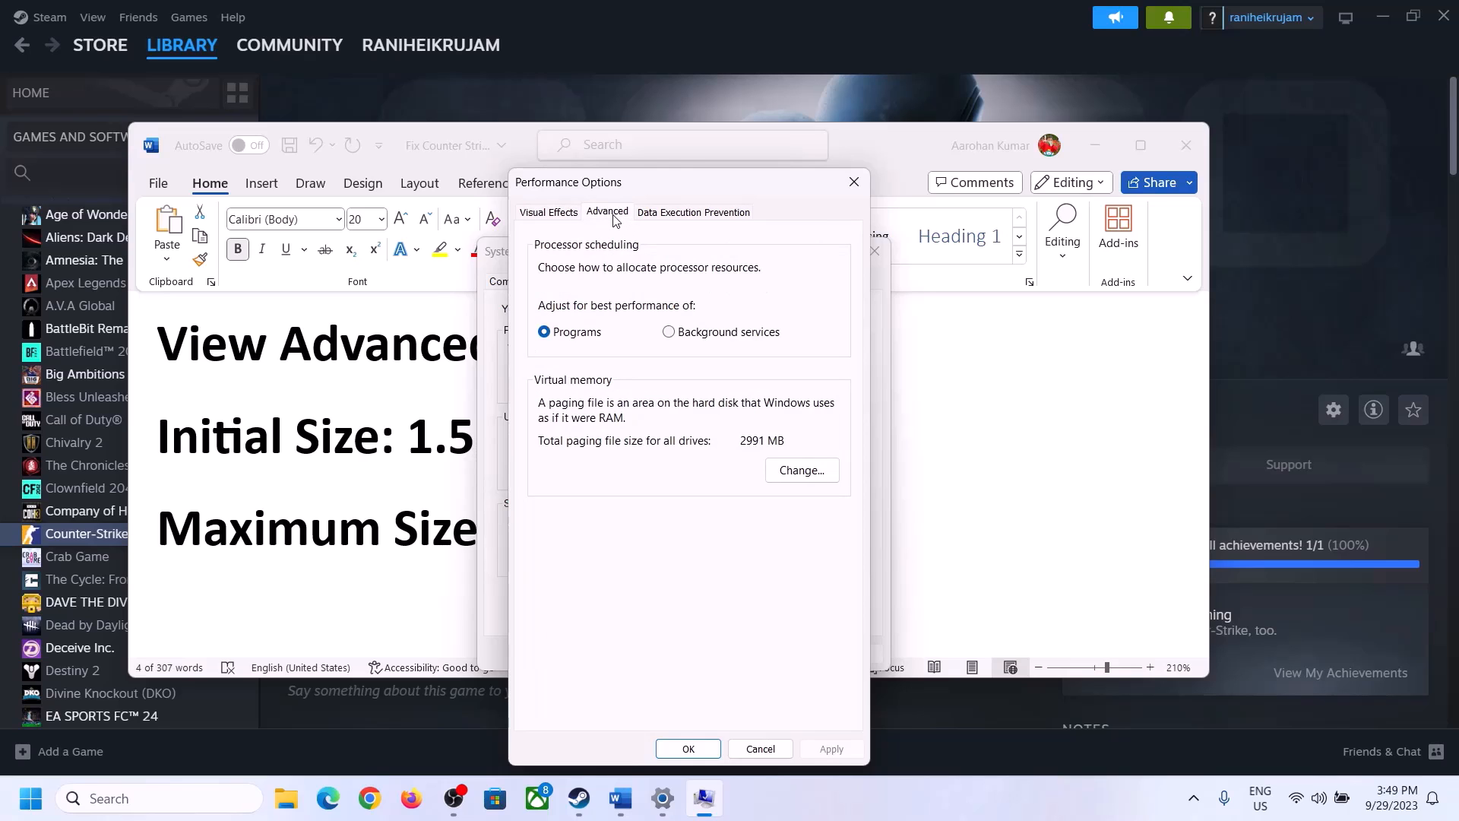
{"action": "left_click", "coordinate": [800, 473]}
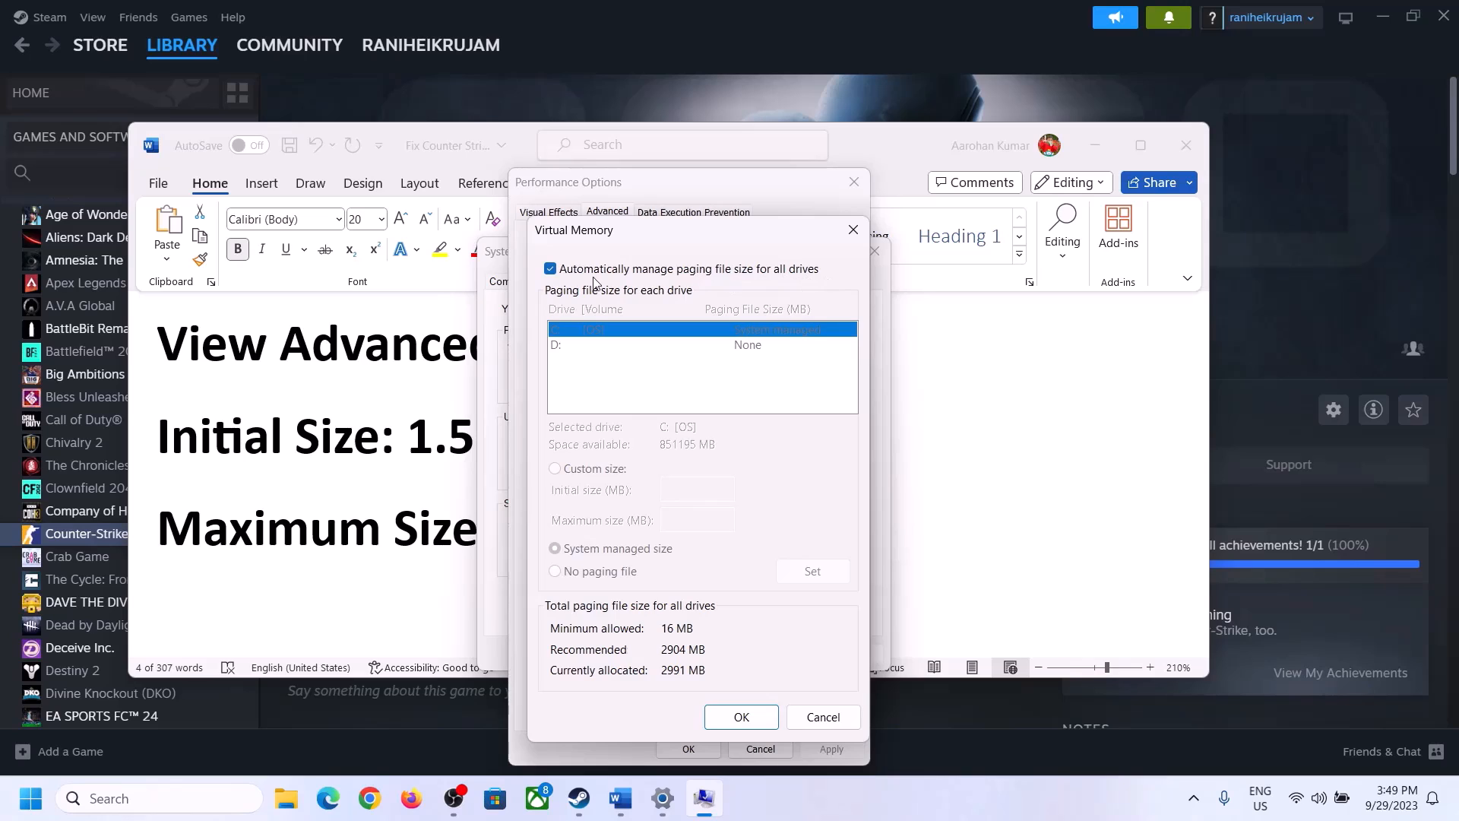
{"action": "left_click", "coordinate": [550, 269]}
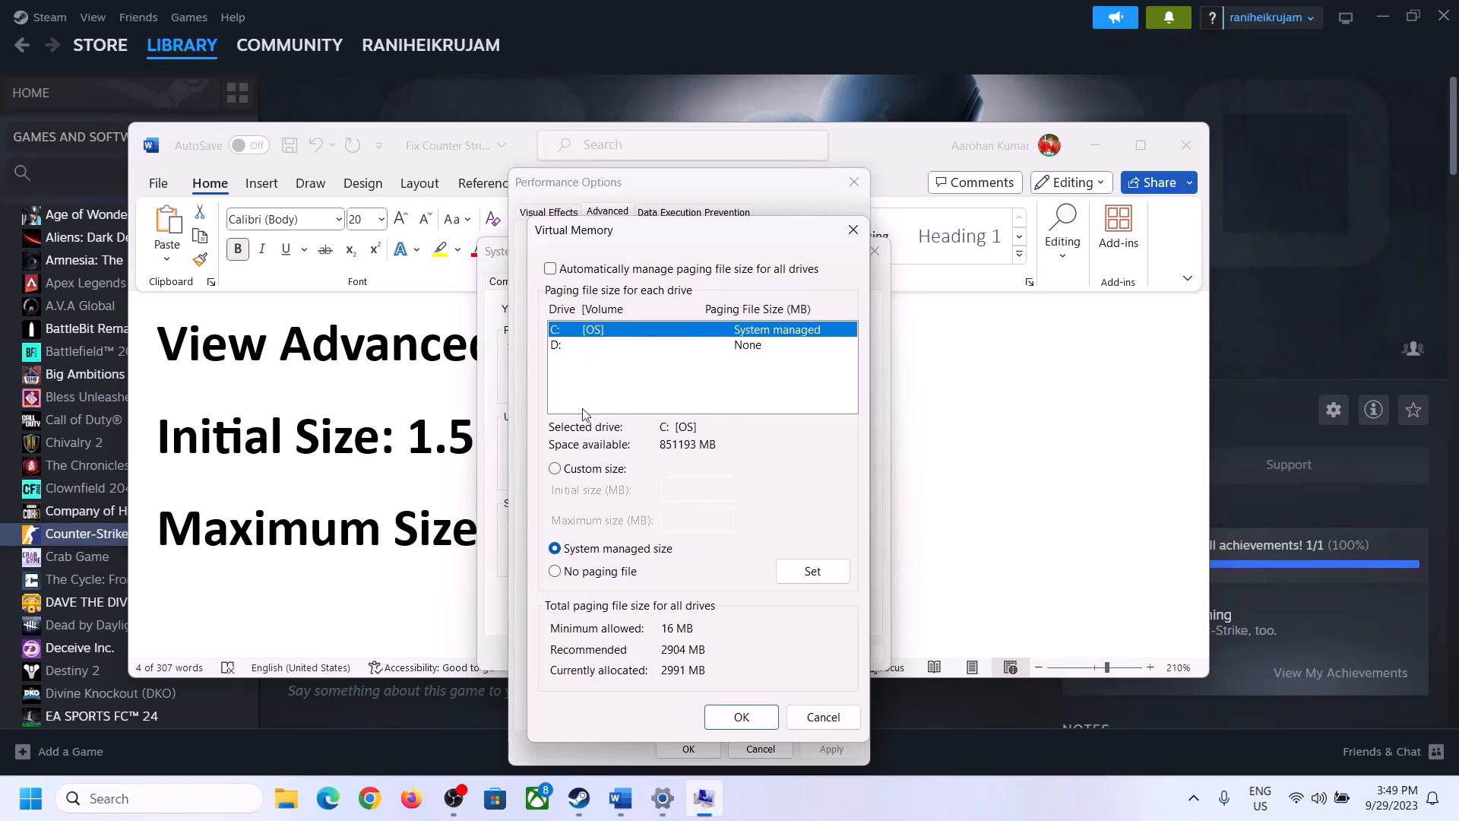
{"action": "left_click", "coordinate": [555, 469]}
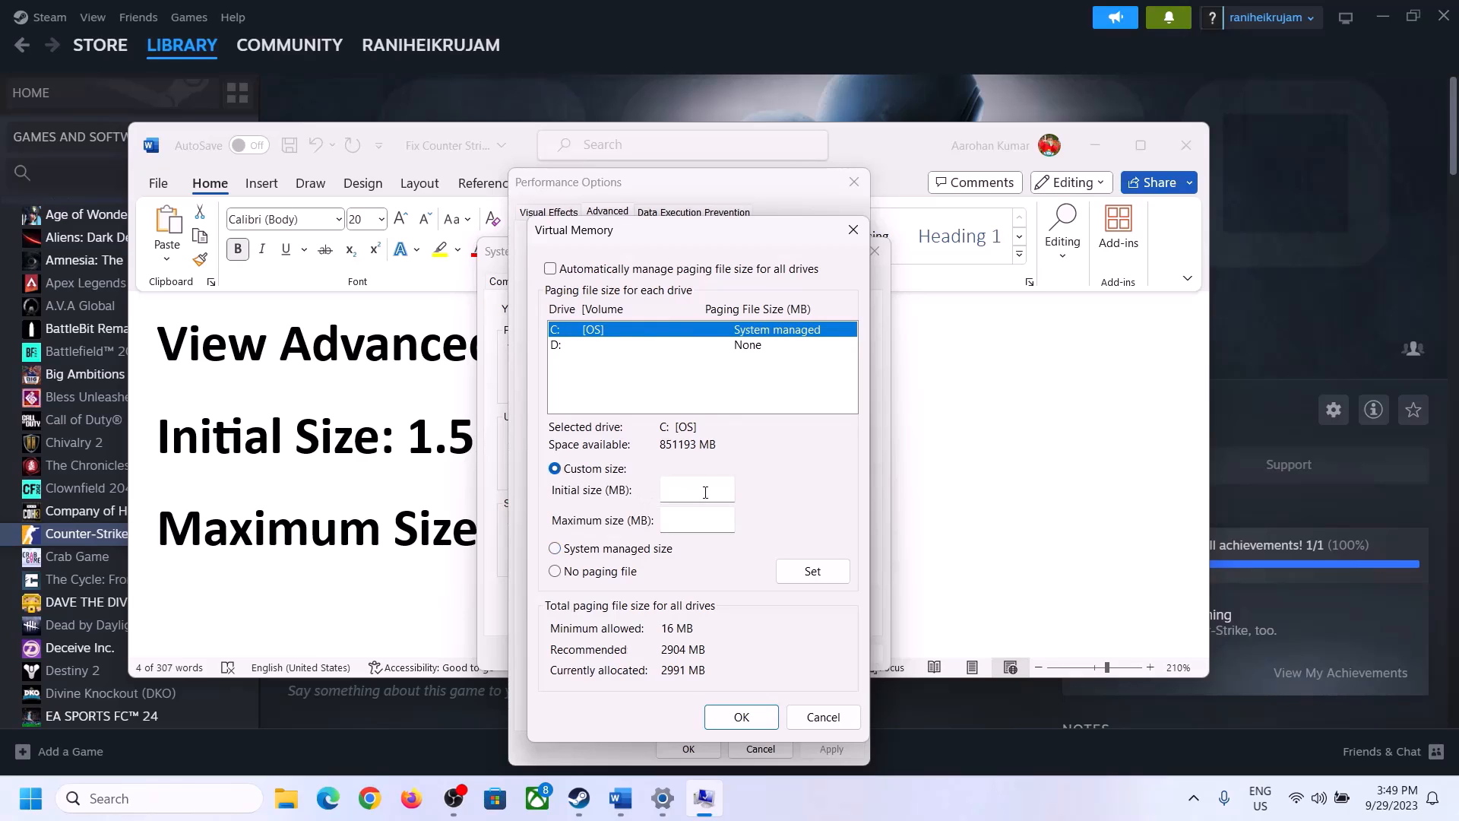
- Highlight the "1.5 x Total Ram" formula in the Word document and look up the installed RAM on the System About page in Settings
{"action": "left_click", "coordinate": [401, 448]}
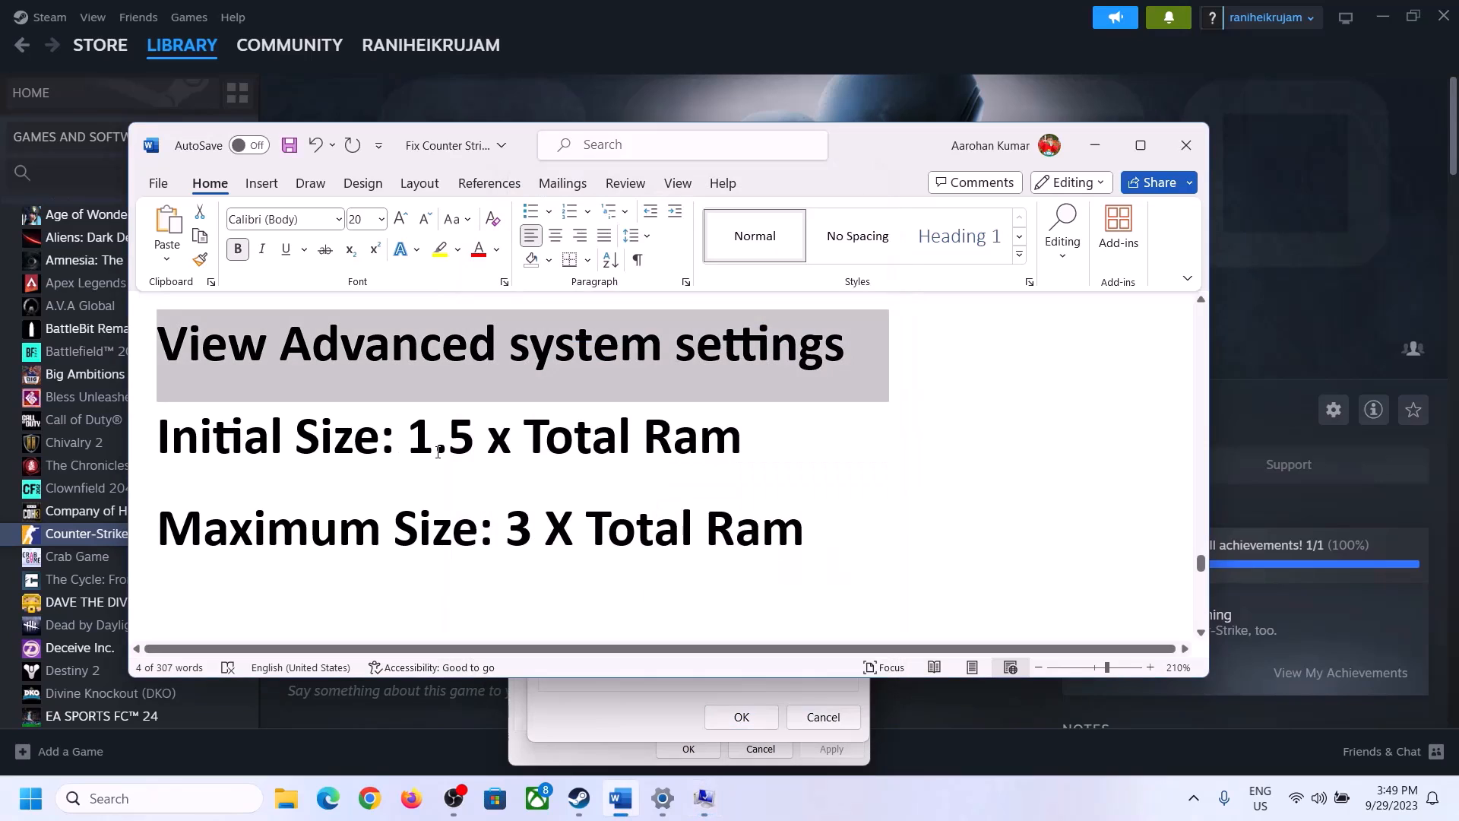
{"action": "left_click_drag", "start_coordinate": [449, 436], "coordinate": [753, 445]}
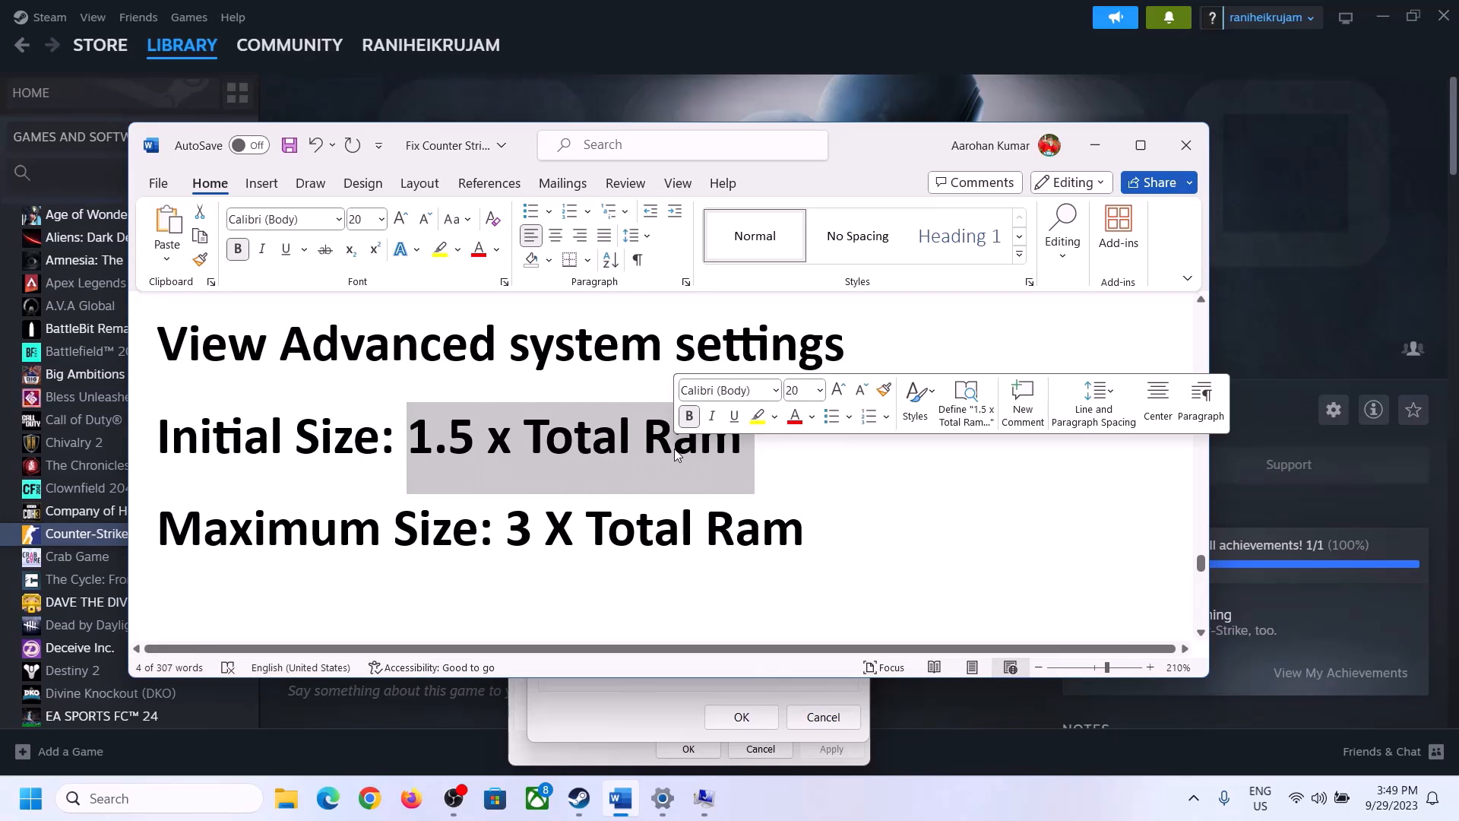
{"action": "left_click", "coordinate": [663, 799]}
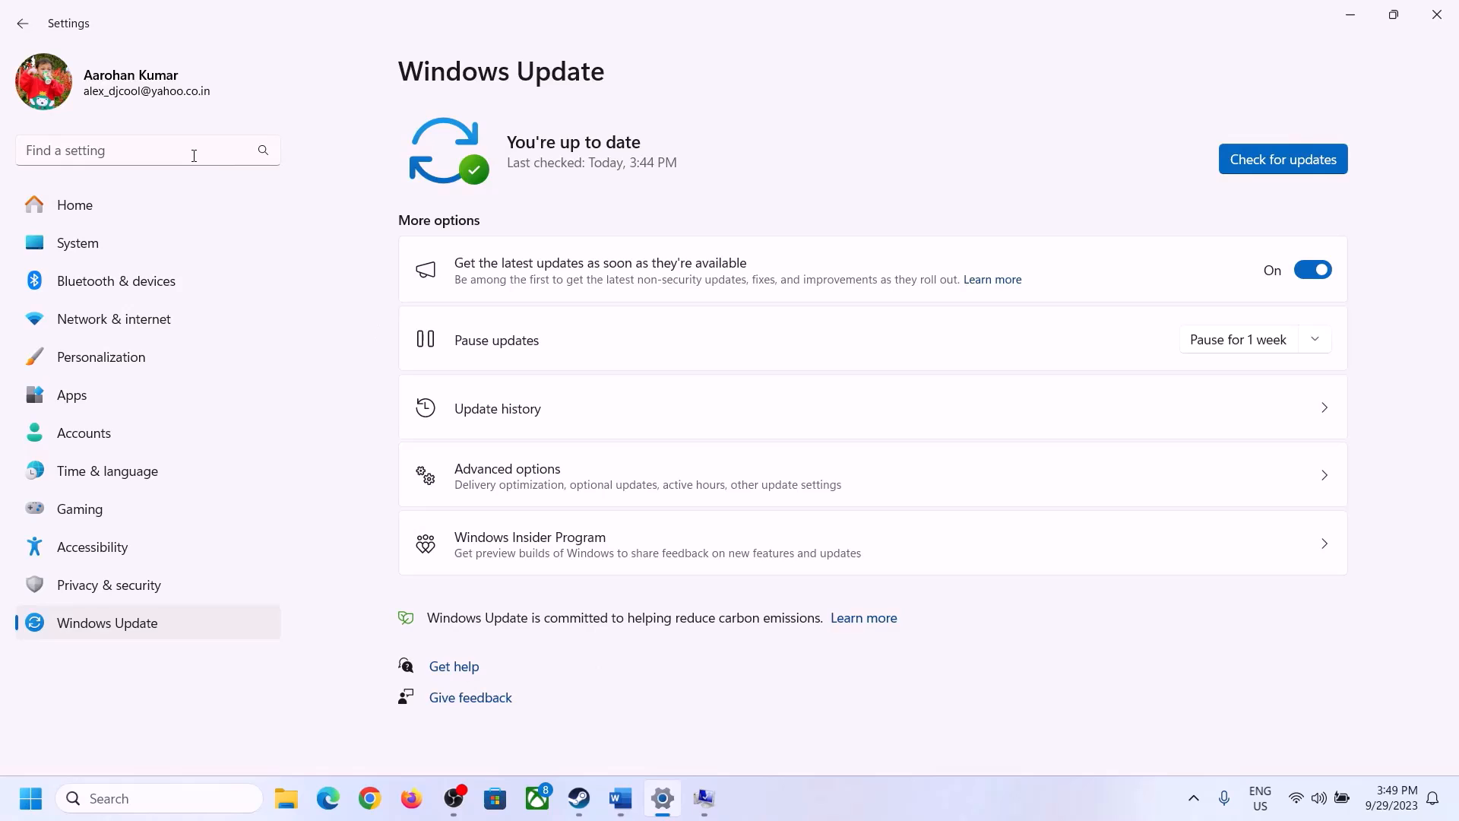
{"action": "left_click", "coordinate": [63, 252]}
{"action": "scroll", "coordinate": [519, 633], "scroll_direction": "down", "scroll_amount": 10}
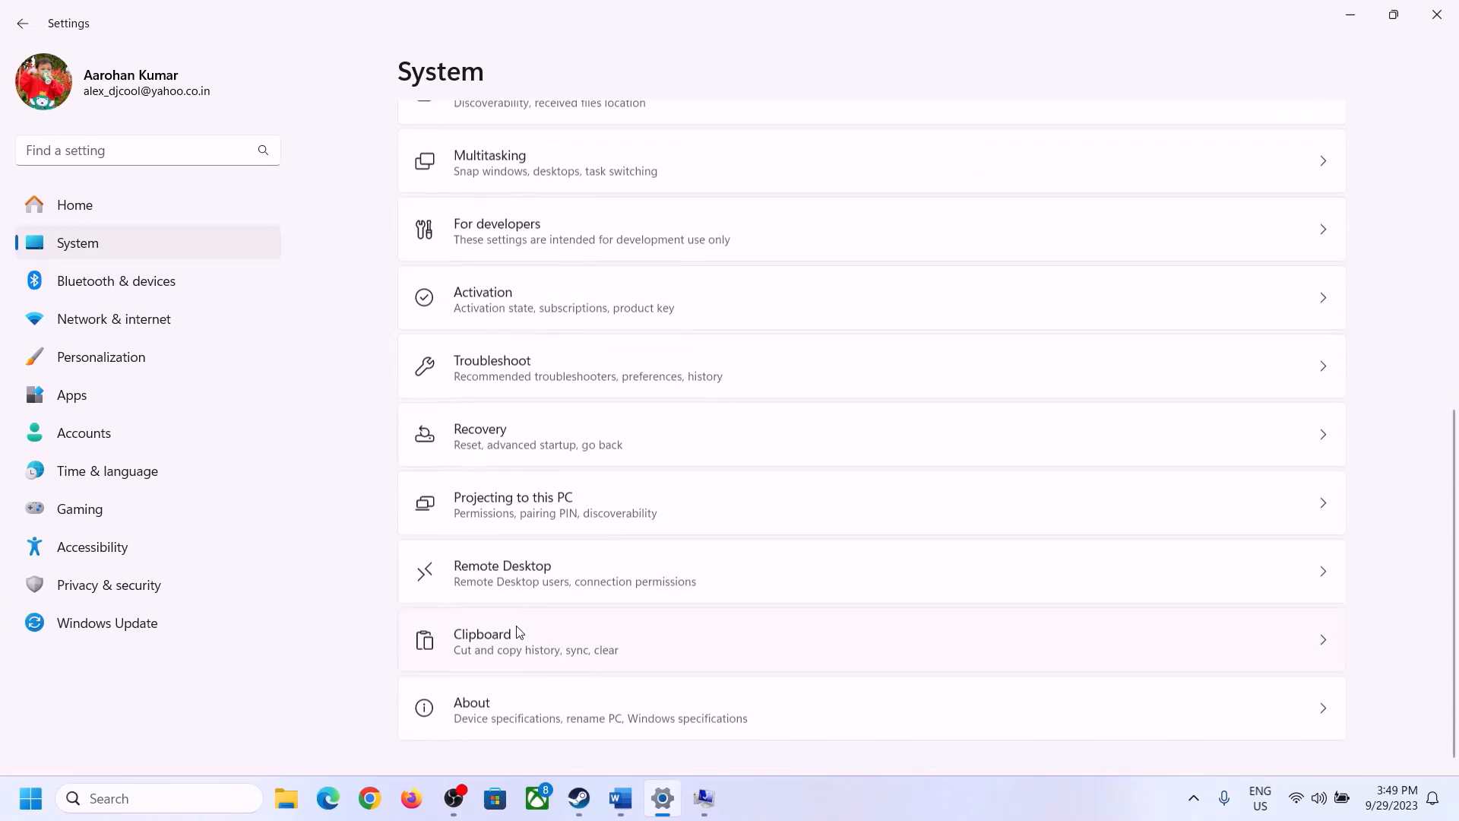
{"action": "left_click", "coordinate": [481, 719]}
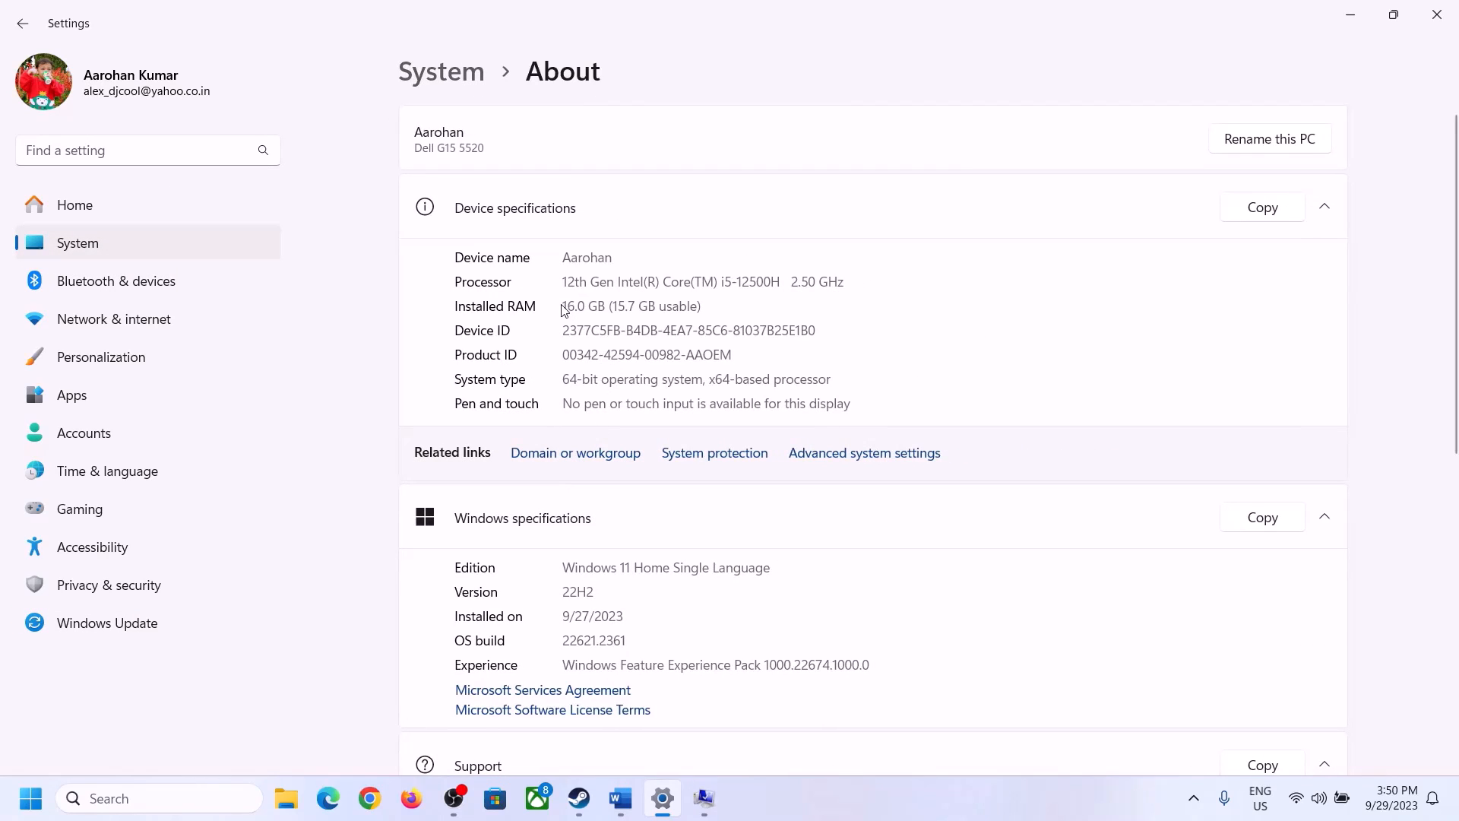
{"action": "left_click_drag", "start_coordinate": [574, 305], "coordinate": [556, 309]}
{"action": "left_click", "coordinate": [587, 308]}
{"action": "left_click_drag", "start_coordinate": [577, 298], "coordinate": [556, 298]}
- Run "calc" to open Calculator and place it beside the Virtual Memory dialog with the Word document's size formulas in view
{"action": "left_click", "coordinate": [704, 800]}
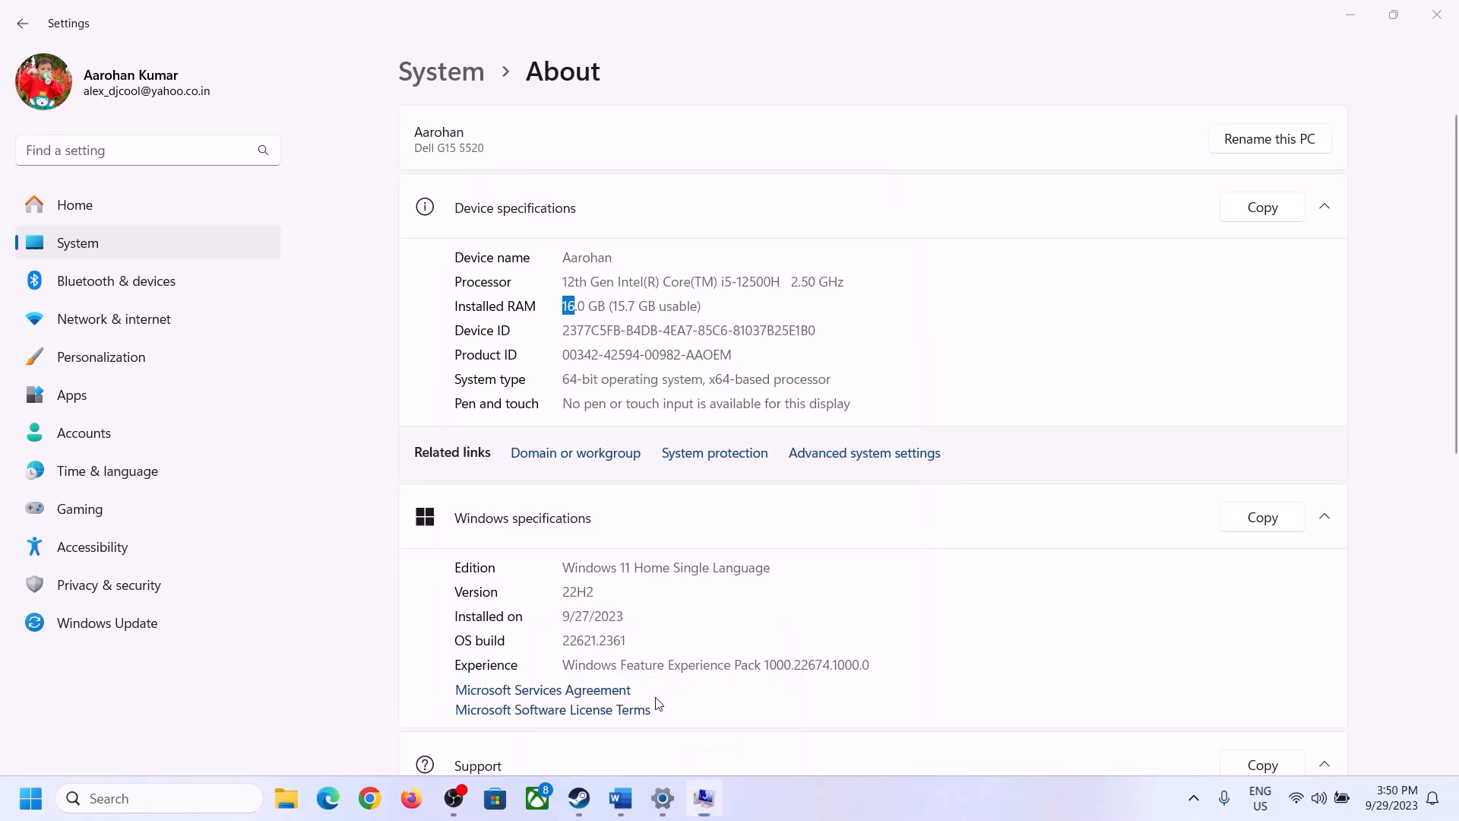
{"action": "key", "text": "super+r"}
{"action": "type", "text": "cal"}
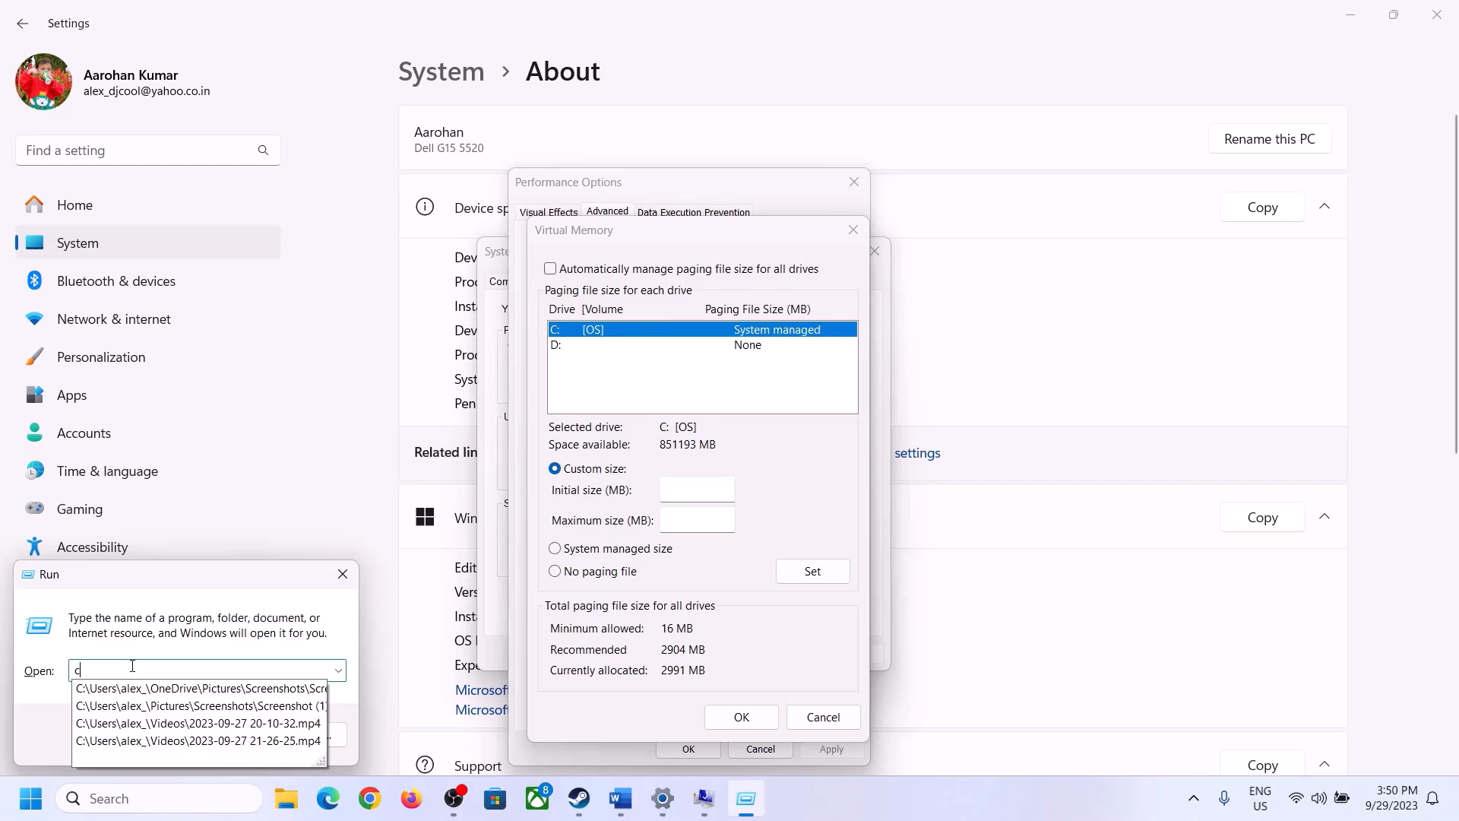
{"action": "left_click", "coordinate": [125, 735]}
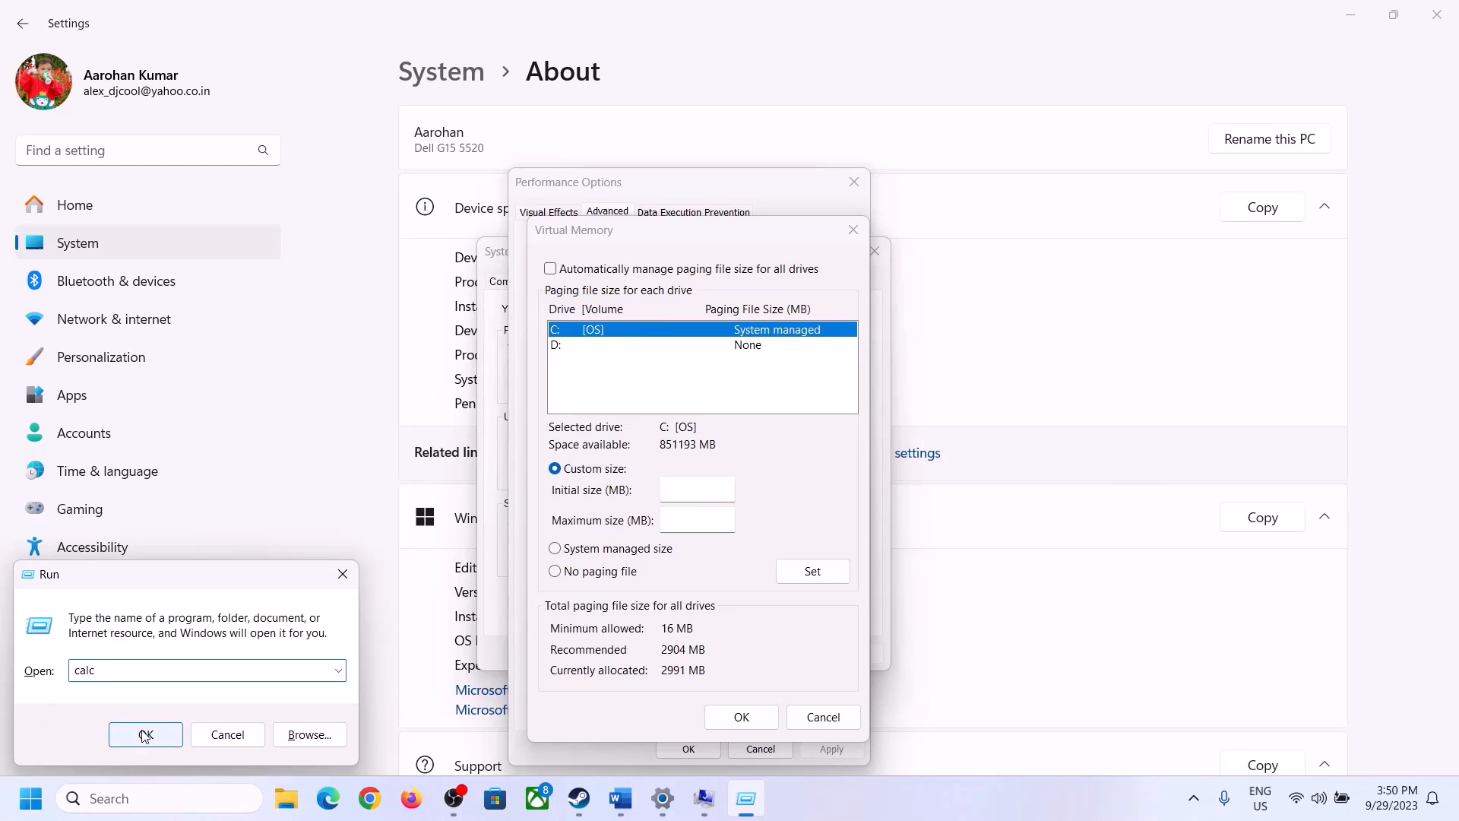
{"action": "left_click_drag", "start_coordinate": [189, 33], "coordinate": [1072, 256]}
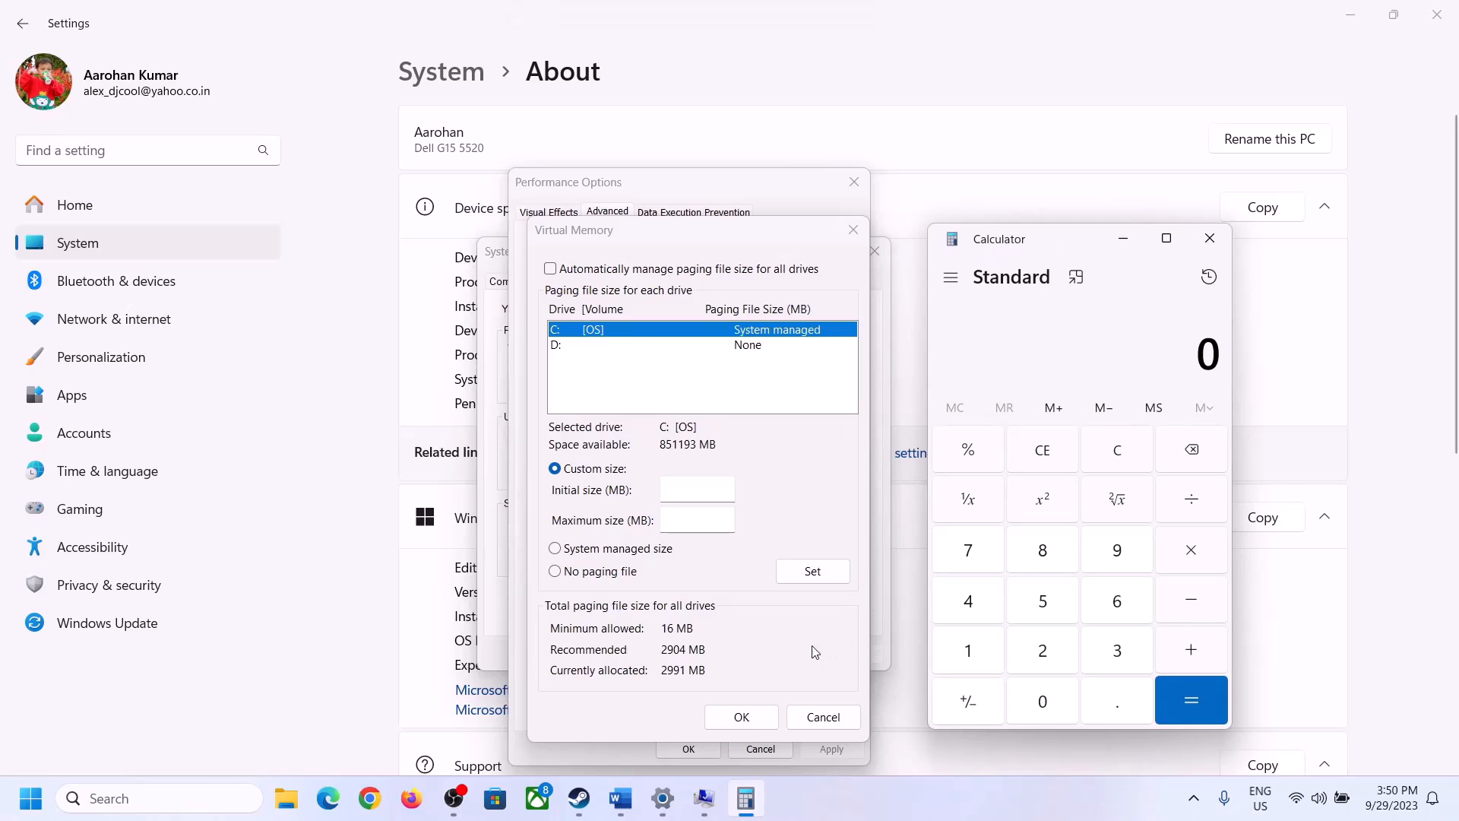
{"action": "left_click", "coordinate": [620, 802]}
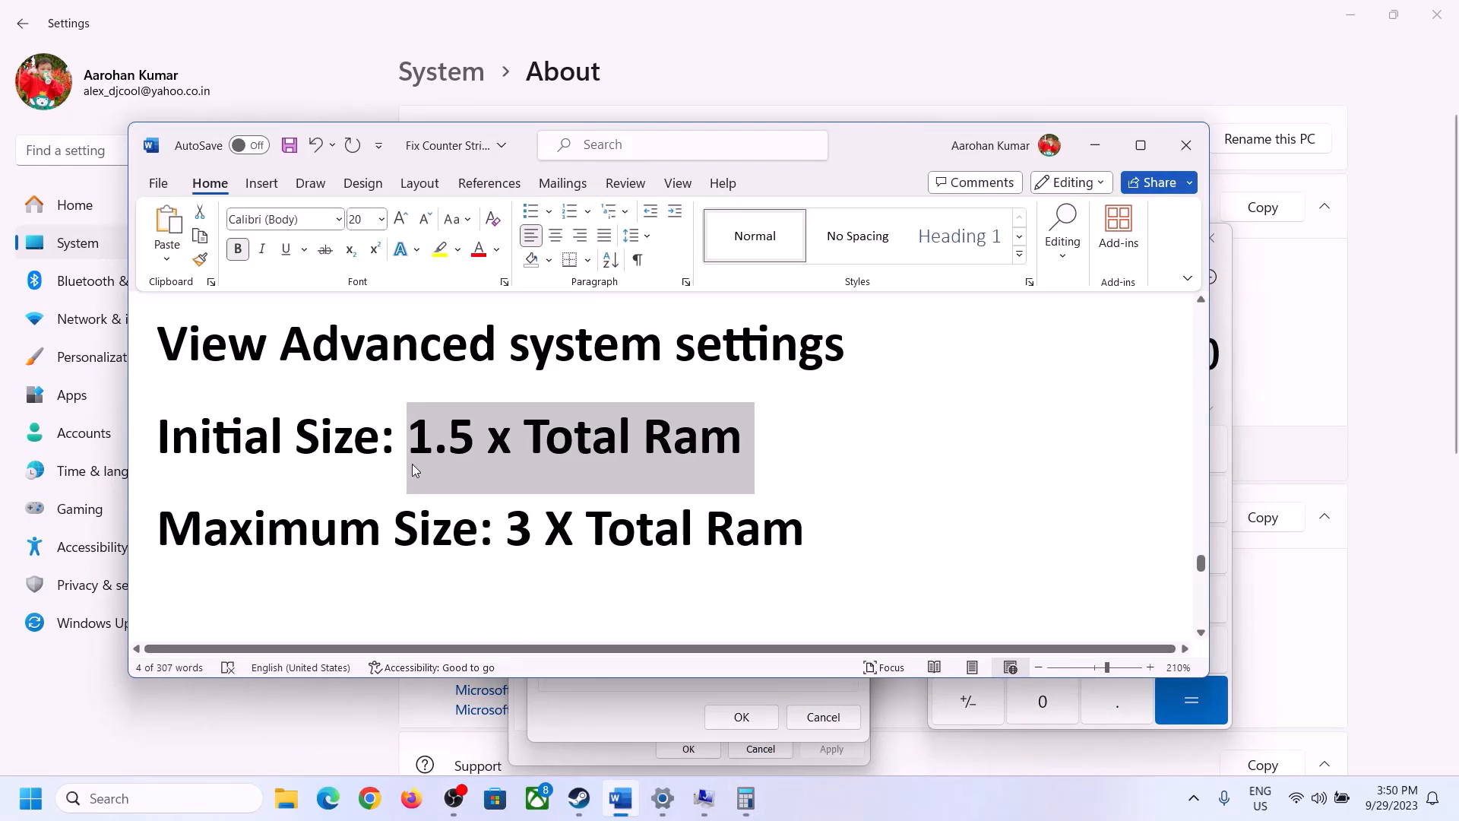
{"action": "left_click", "coordinate": [761, 797]}
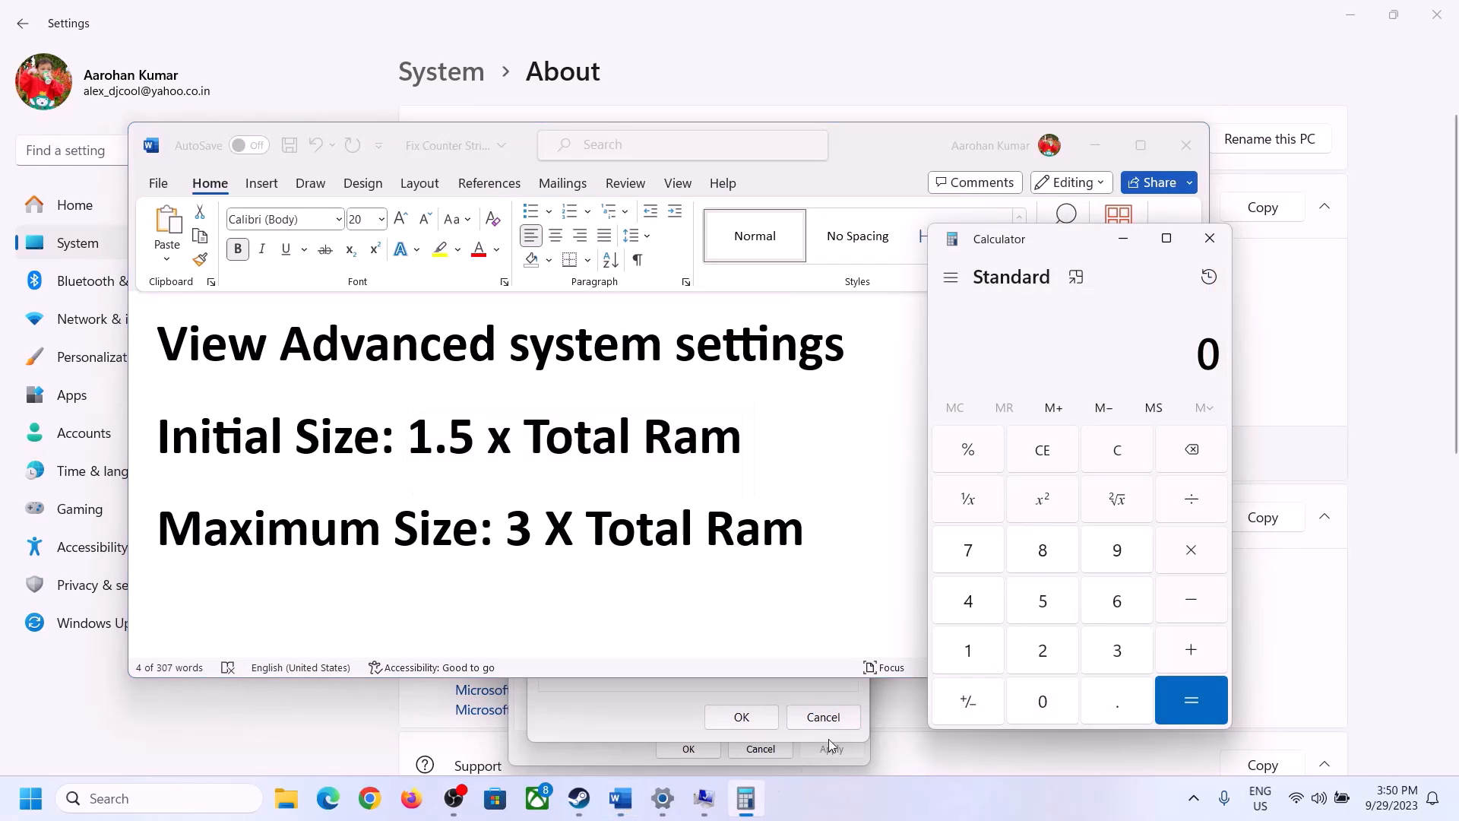
{"action": "left_click", "coordinate": [969, 654]}
{"action": "left_click", "coordinate": [1112, 612]}
{"action": "left_click", "coordinate": [1123, 465]}
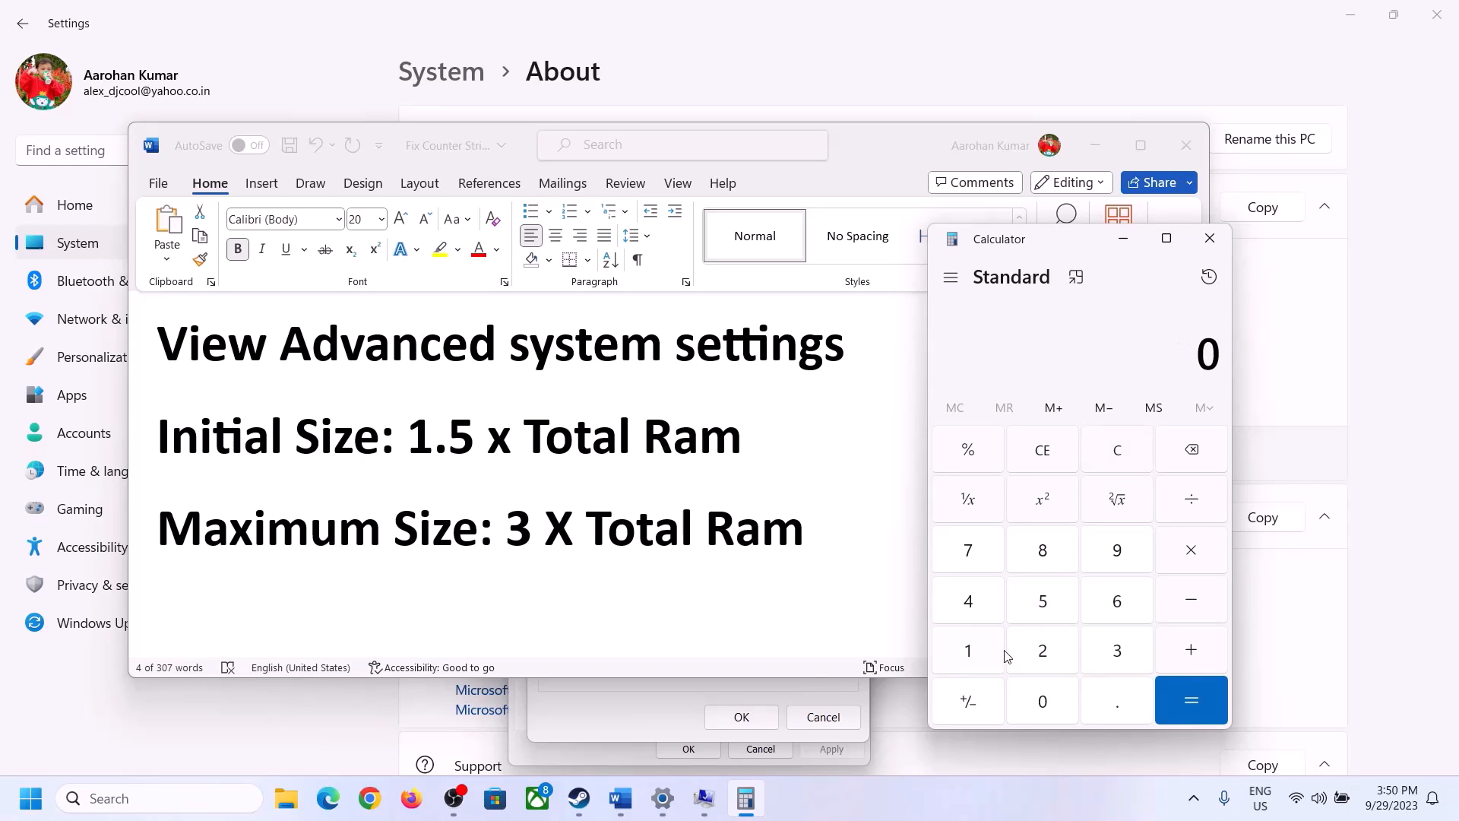
- Calculate 16 × 1024 in Calculator to convert the installed RAM to megabytes
{"action": "left_click", "coordinate": [980, 652]}
{"action": "left_click", "coordinate": [1095, 612]}
{"action": "left_click", "coordinate": [1192, 562]}
{"action": "left_click", "coordinate": [961, 659]}
{"action": "left_click", "coordinate": [1044, 707]}
{"action": "left_click", "coordinate": [1043, 650]}
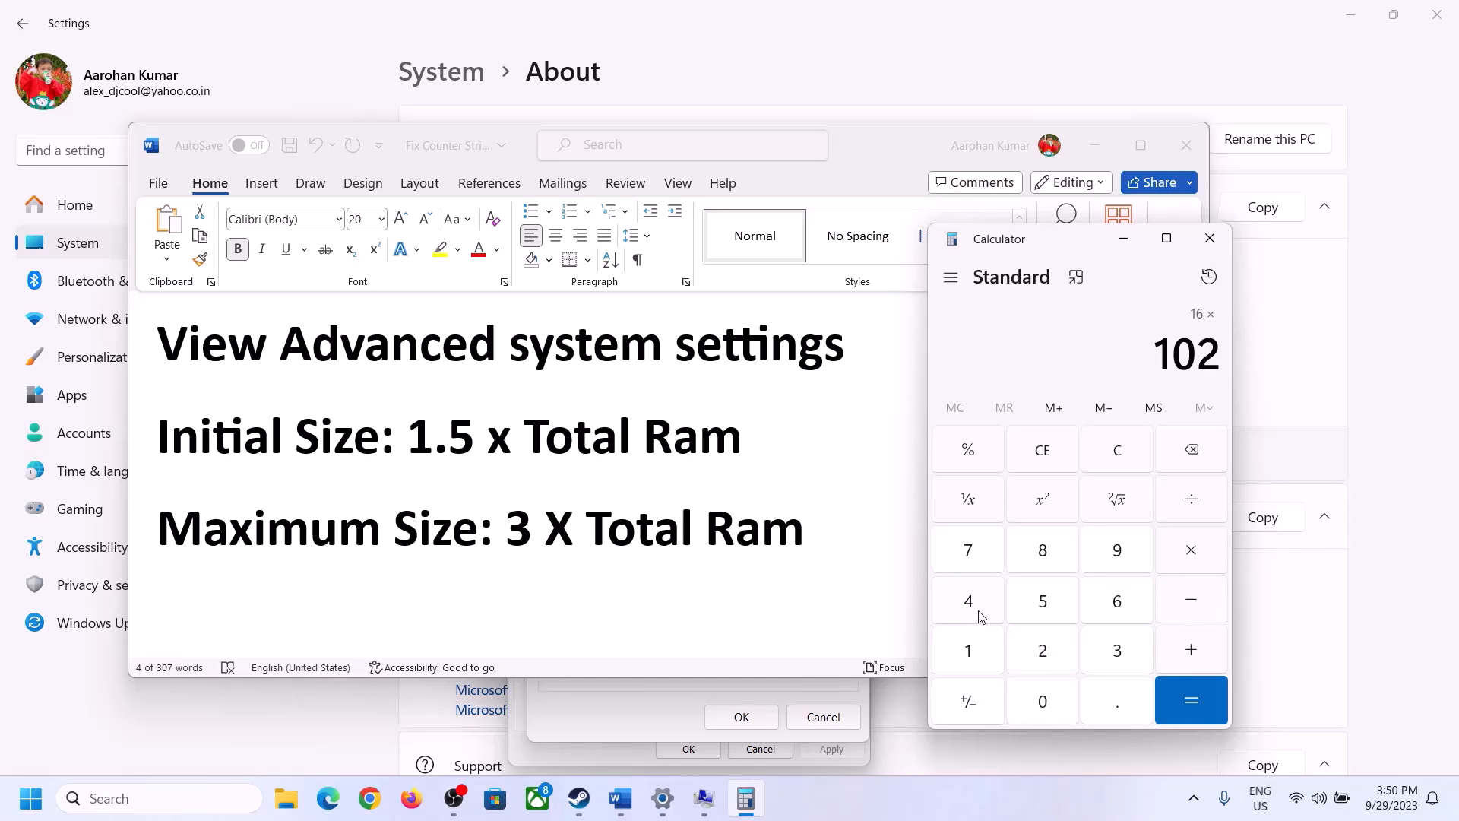
{"action": "left_click", "coordinate": [979, 608]}
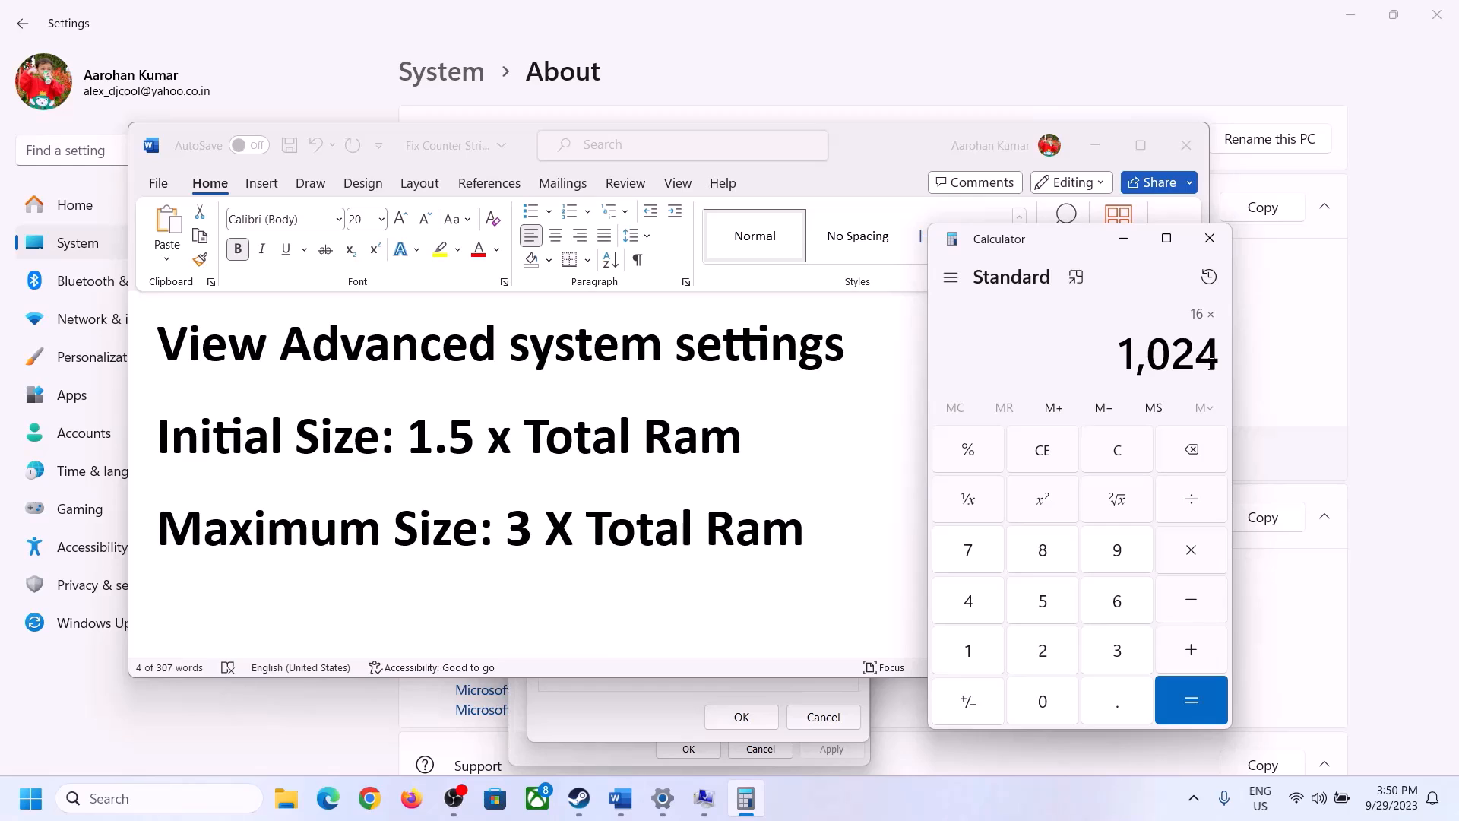
{"action": "left_click", "coordinate": [1191, 701]}
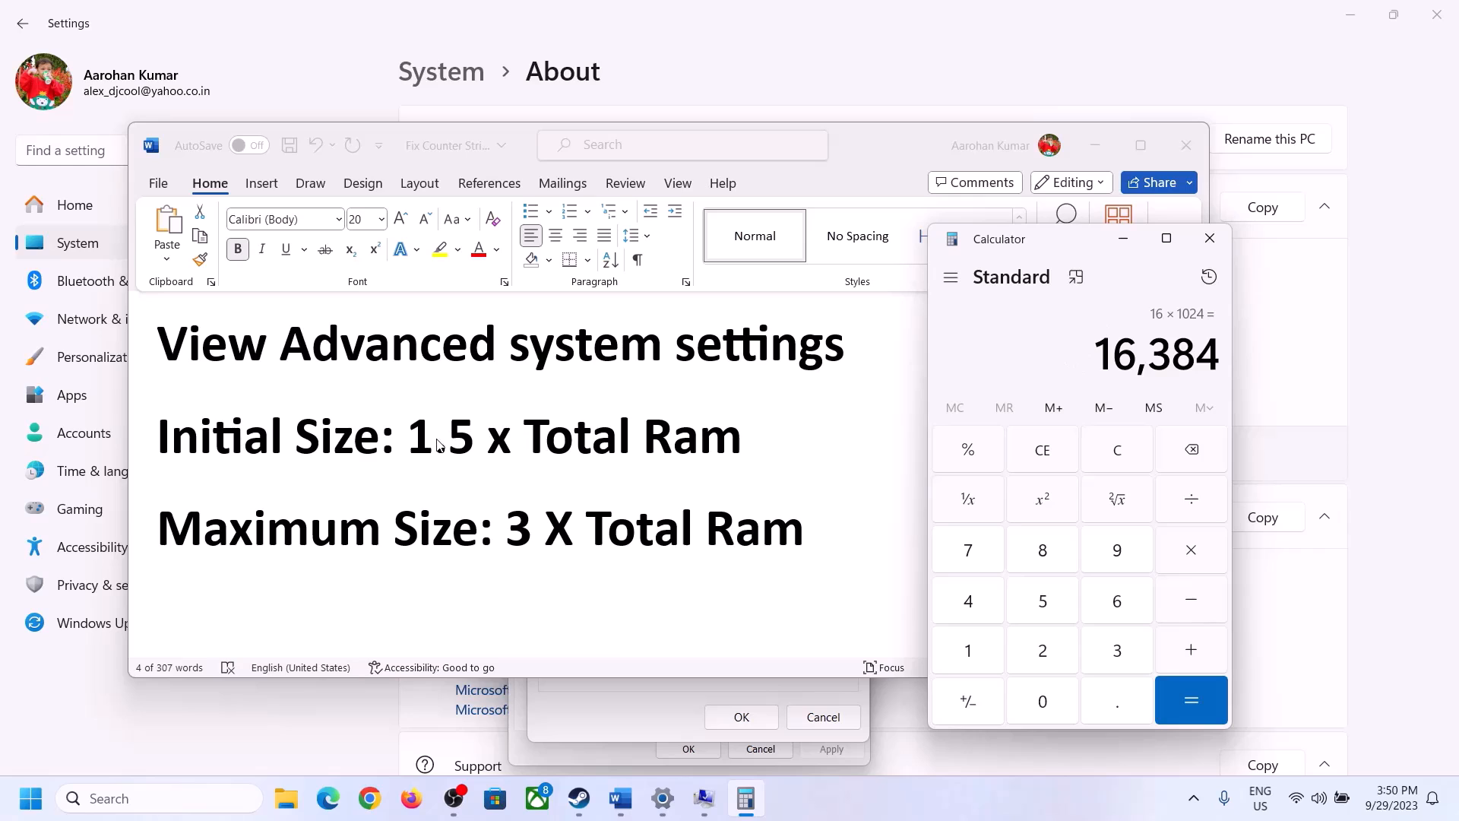
- Multiply the converted RAM amount by 1.5 to get the initial paging file size
{"action": "left_click", "coordinate": [1195, 558]}
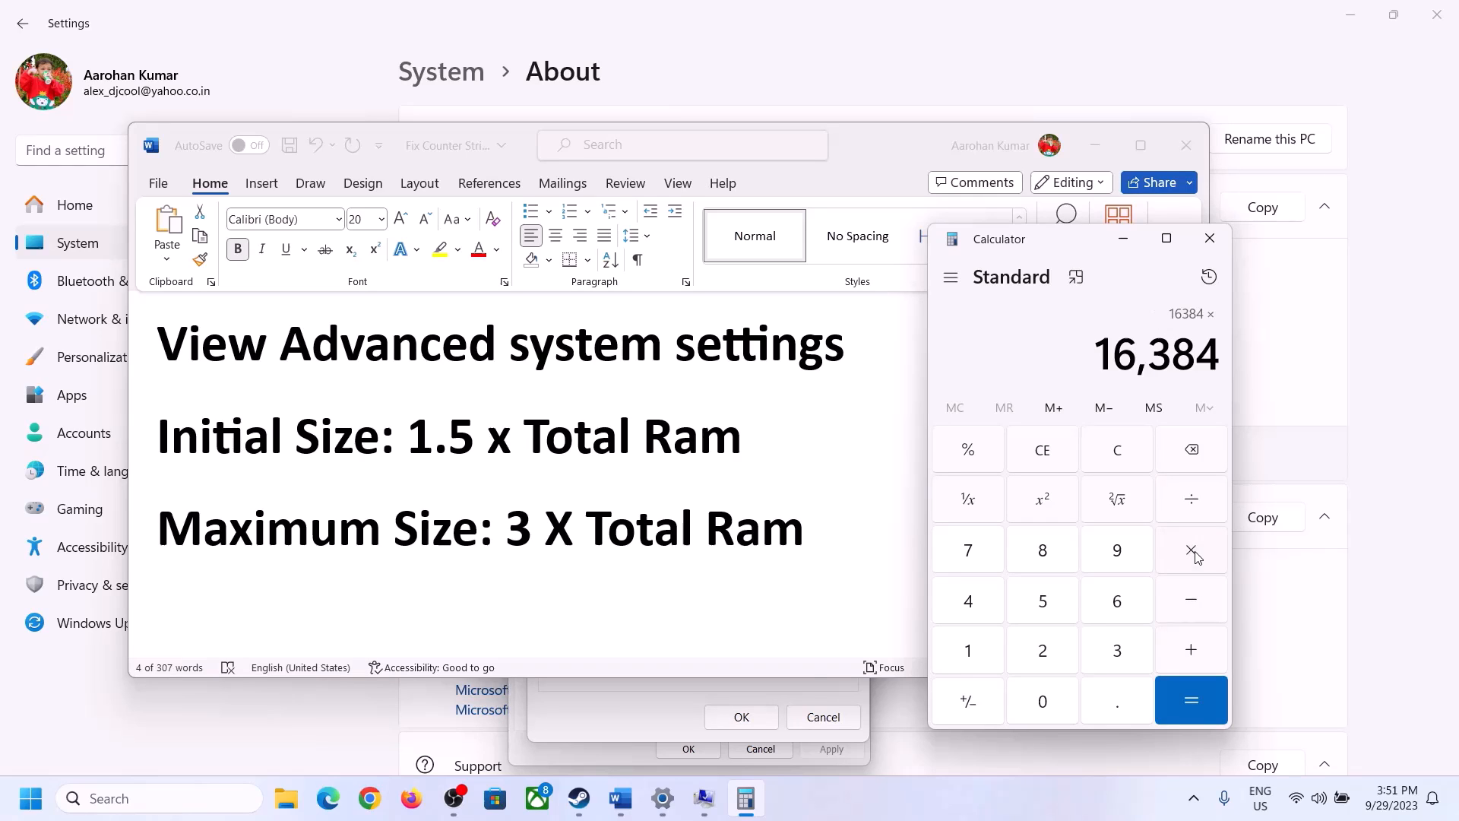
{"action": "left_click", "coordinate": [985, 655]}
{"action": "left_click", "coordinate": [1112, 709]}
{"action": "left_click", "coordinate": [1053, 612]}
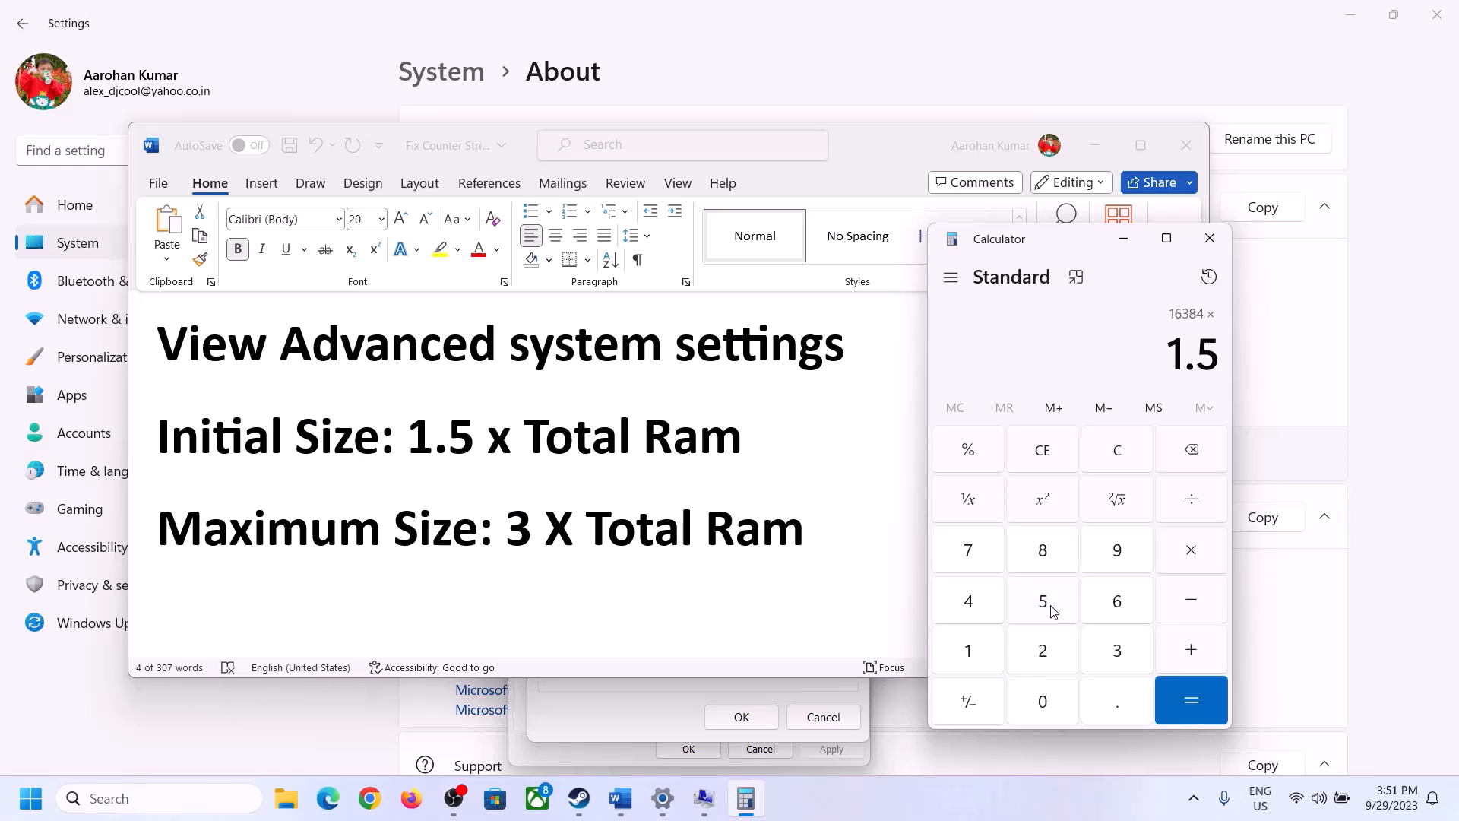
{"action": "left_click", "coordinate": [1190, 694]}
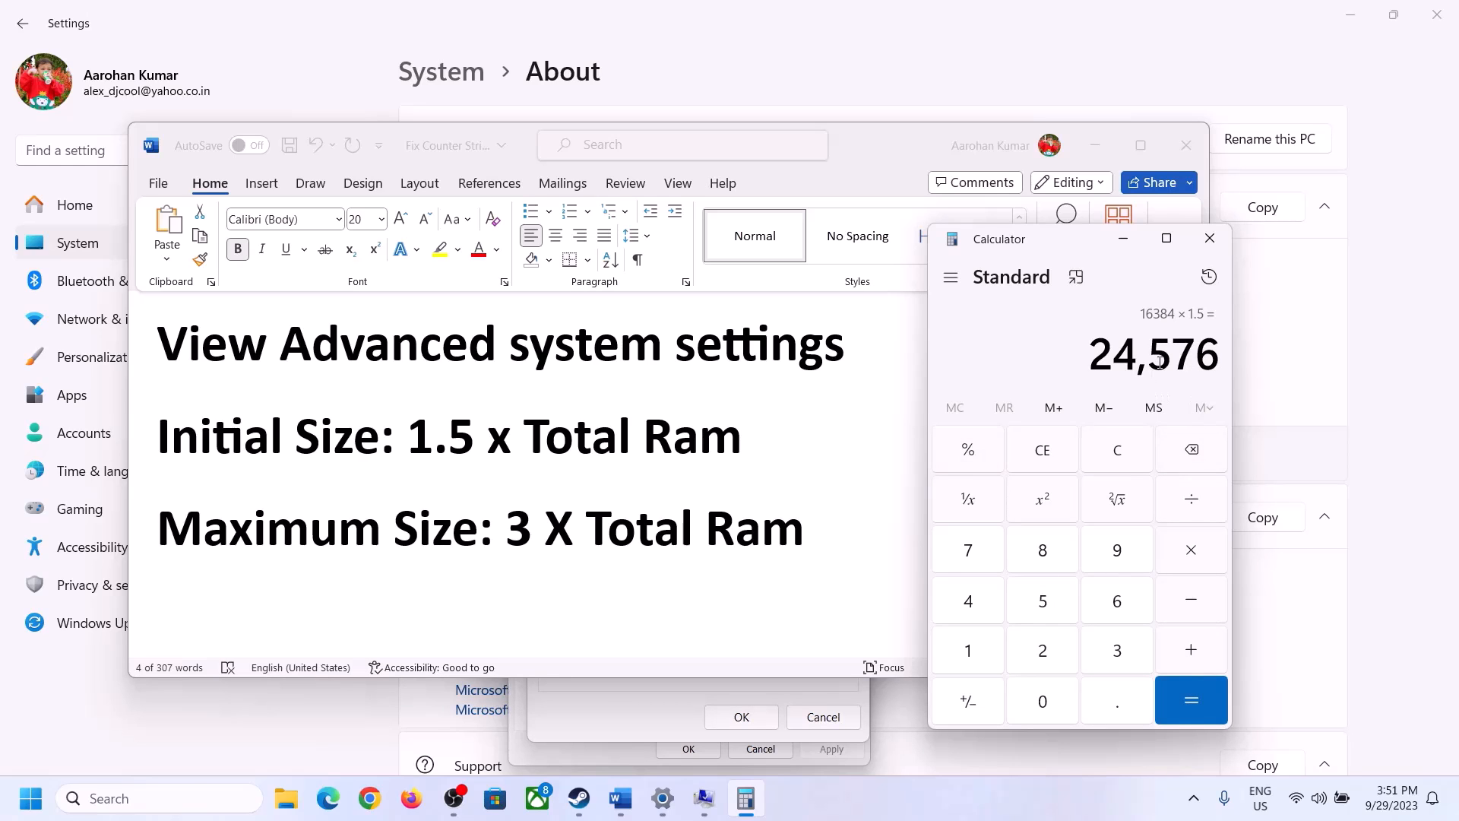
- Set the custom initial size of drive C:'s paging file to 24576 MB
{"action": "left_click", "coordinate": [674, 691]}
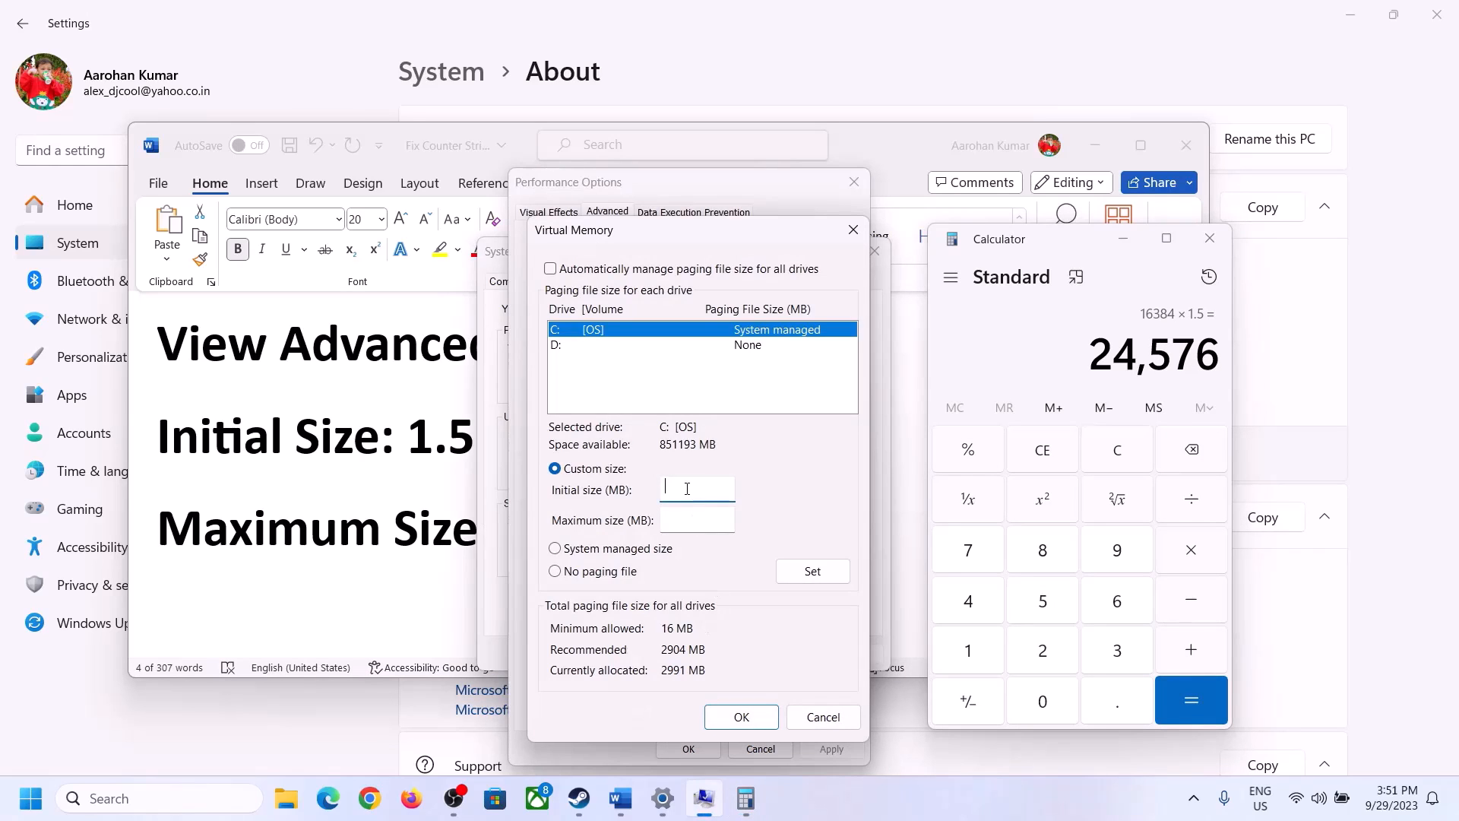
{"action": "type", "text": "24576"}
{"action": "left_click", "coordinate": [731, 519]}
- Clear the calculator, recheck the installed RAM in Settings, and calculate 16 × 1024 for the maximum size
{"action": "left_click", "coordinate": [420, 537]}
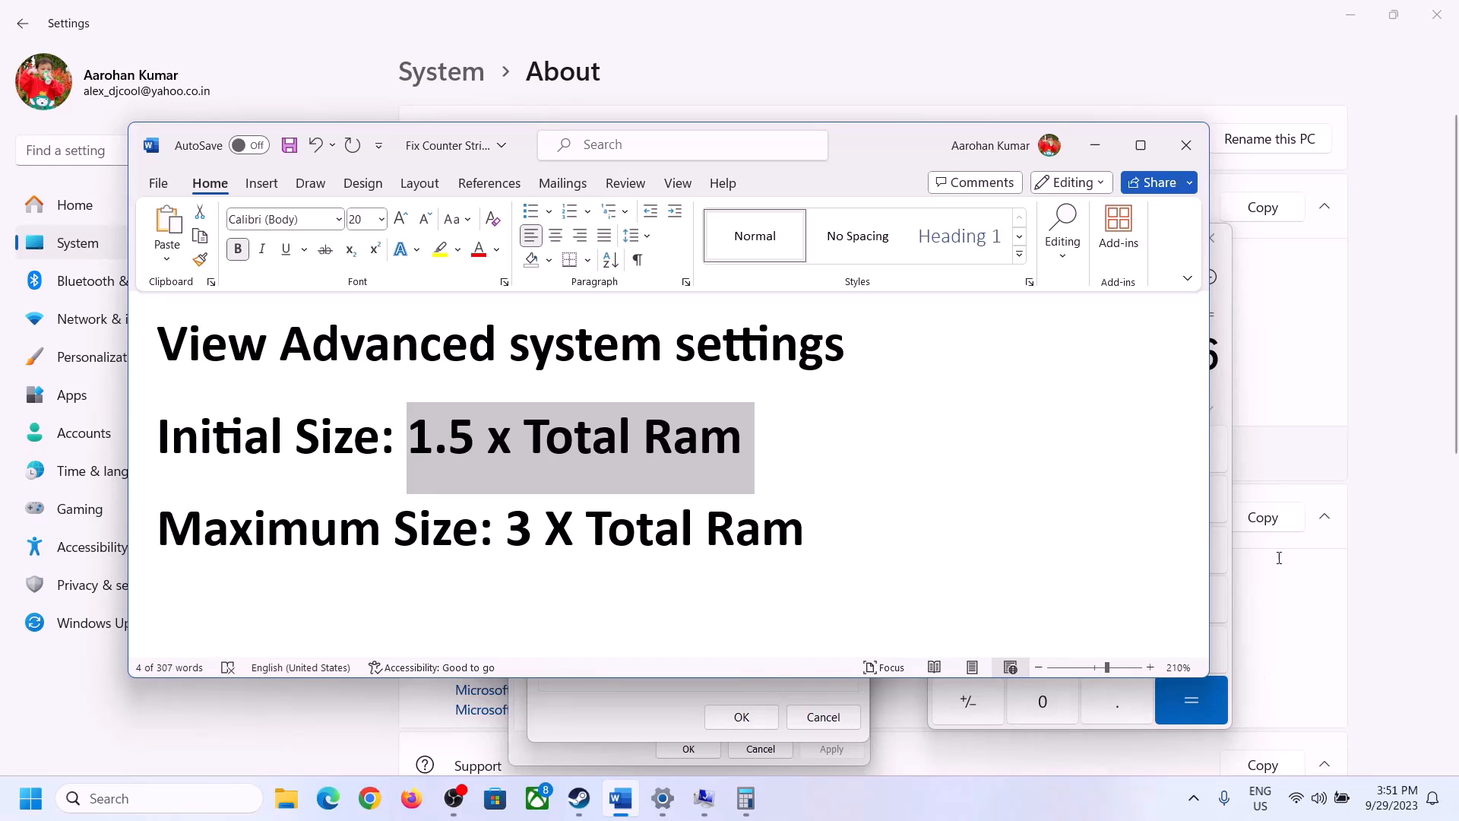
{"action": "left_click", "coordinate": [1225, 400]}
{"action": "left_click", "coordinate": [1131, 453]}
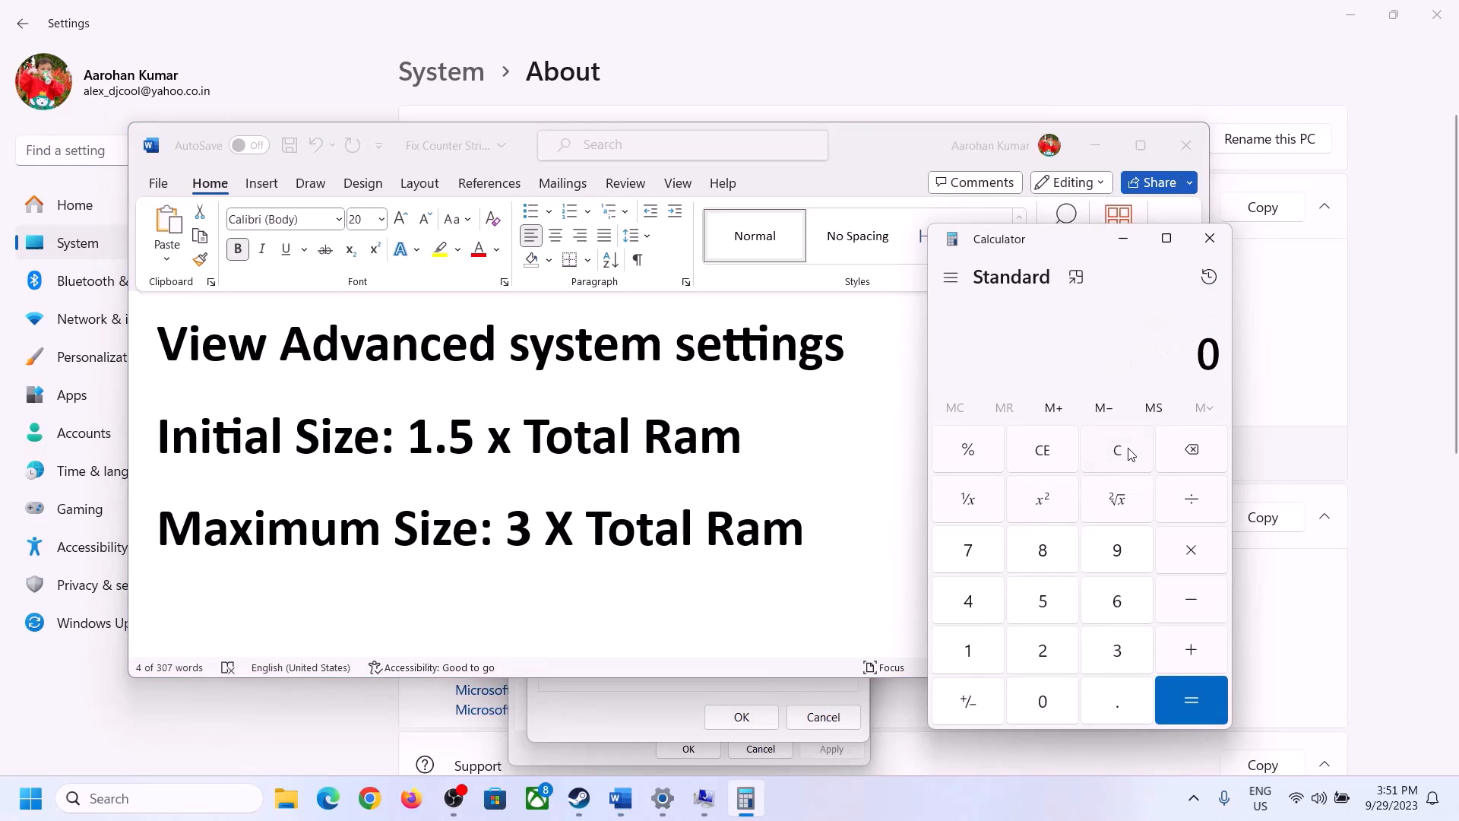
{"action": "left_click", "coordinate": [674, 809]}
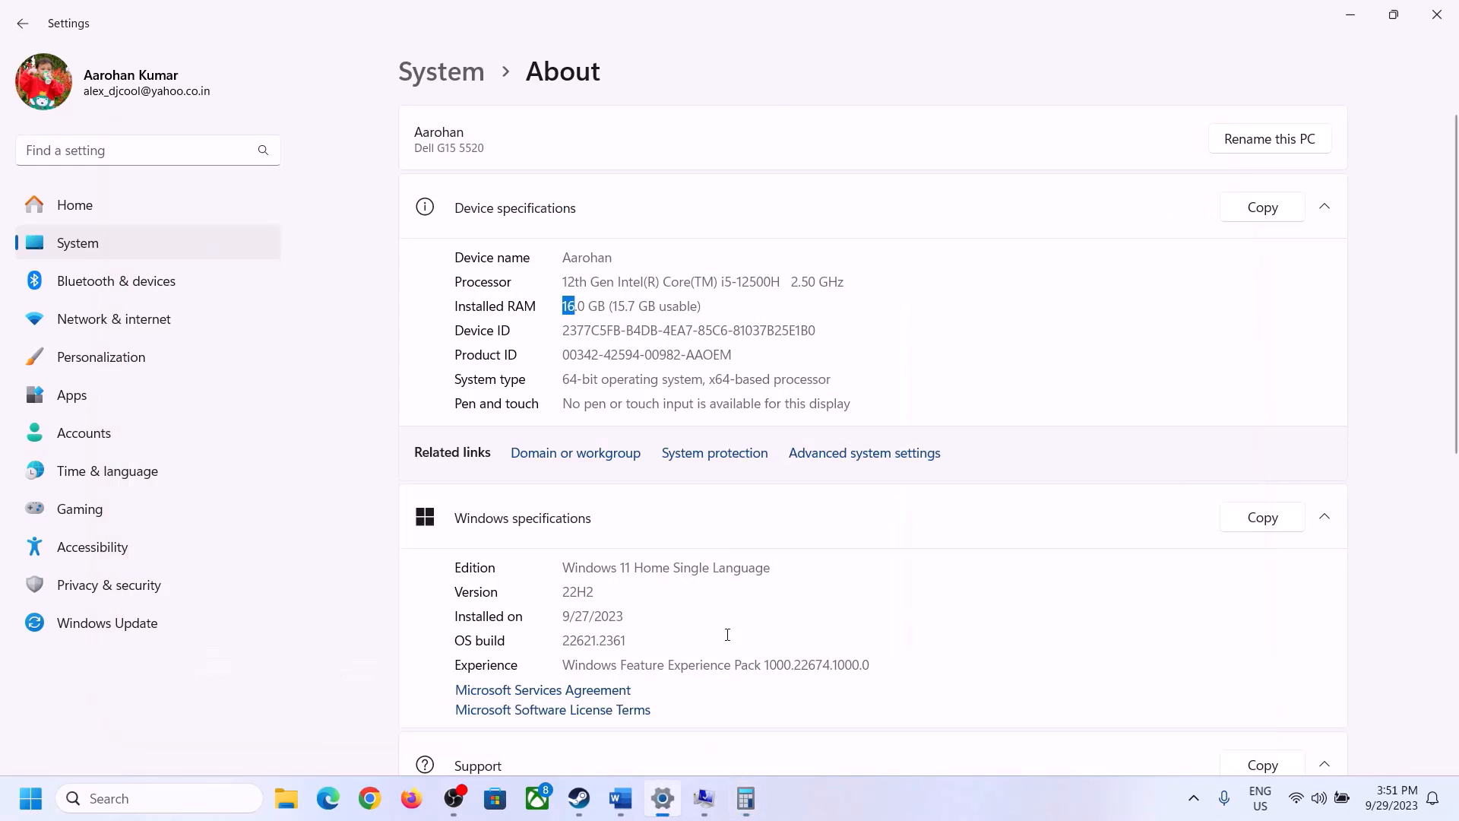
{"action": "left_click", "coordinate": [746, 798]}
{"action": "left_click", "coordinate": [984, 648]}
{"action": "left_click", "coordinate": [1113, 605]}
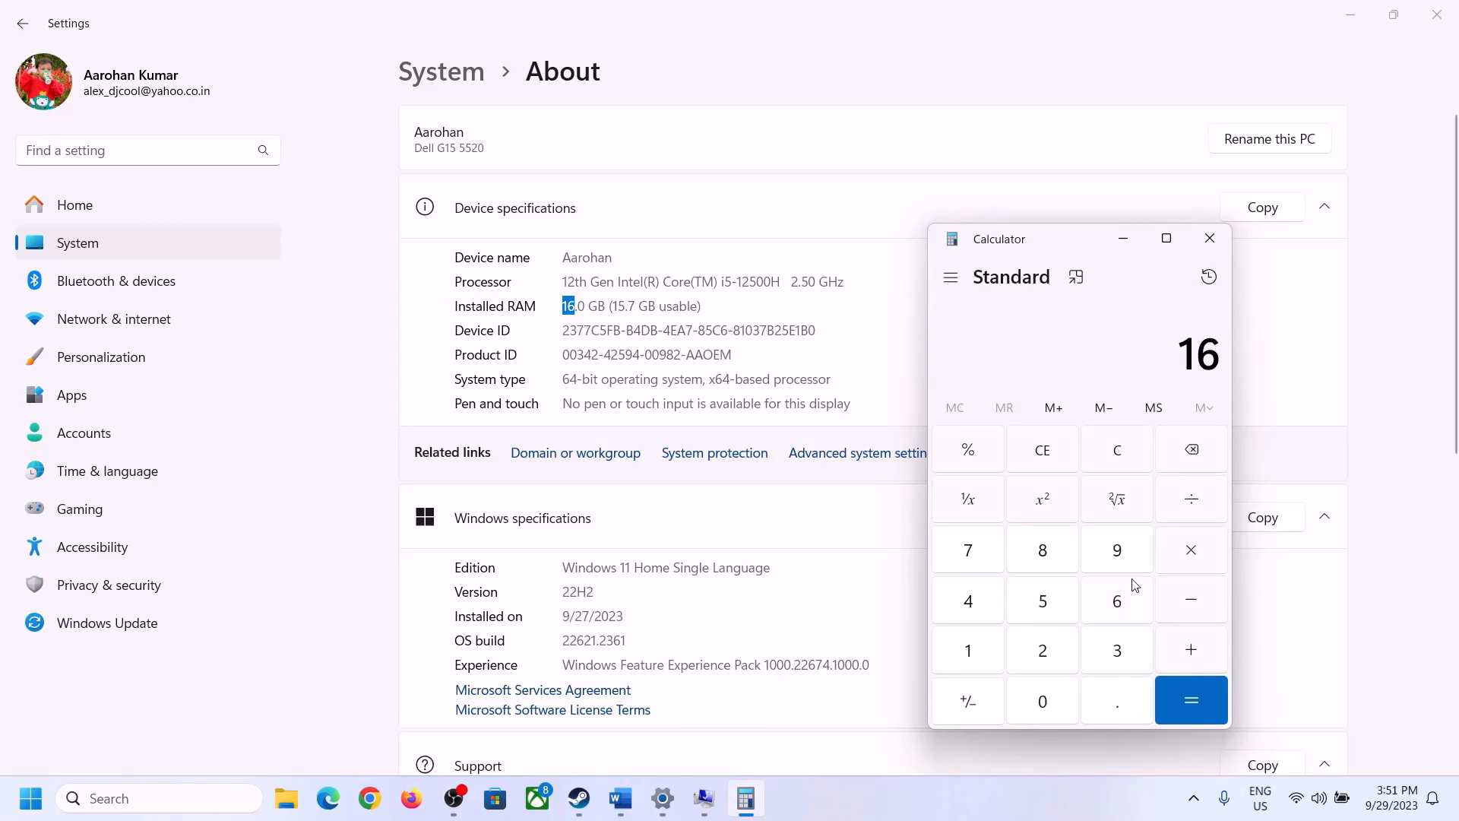
{"action": "left_click", "coordinate": [1174, 557]}
{"action": "left_click", "coordinate": [981, 642]}
{"action": "left_click", "coordinate": [1032, 693]}
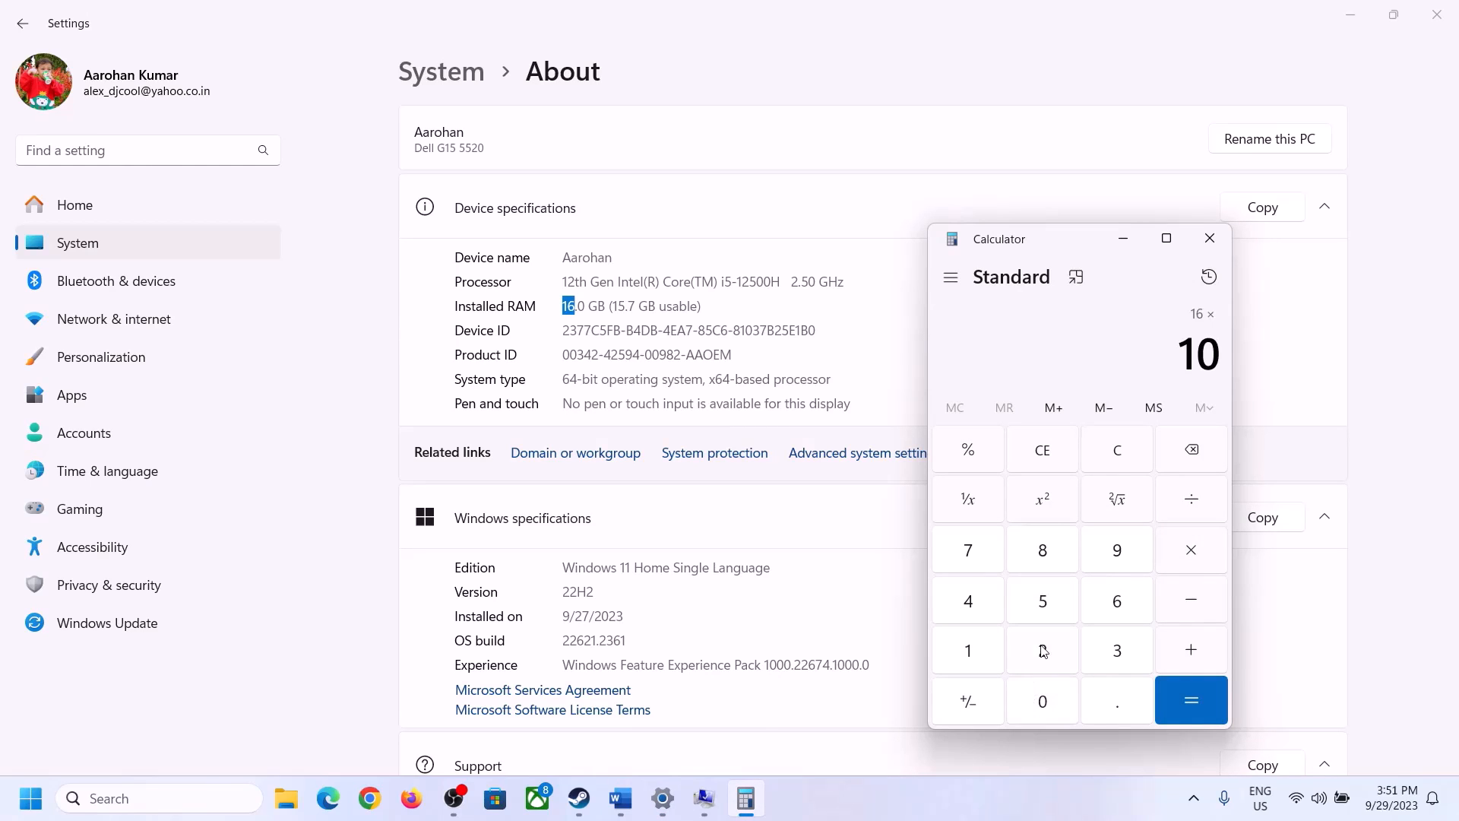
{"action": "left_click", "coordinate": [1034, 646]}
{"action": "left_click", "coordinate": [973, 604]}
{"action": "left_click", "coordinate": [1179, 710]}
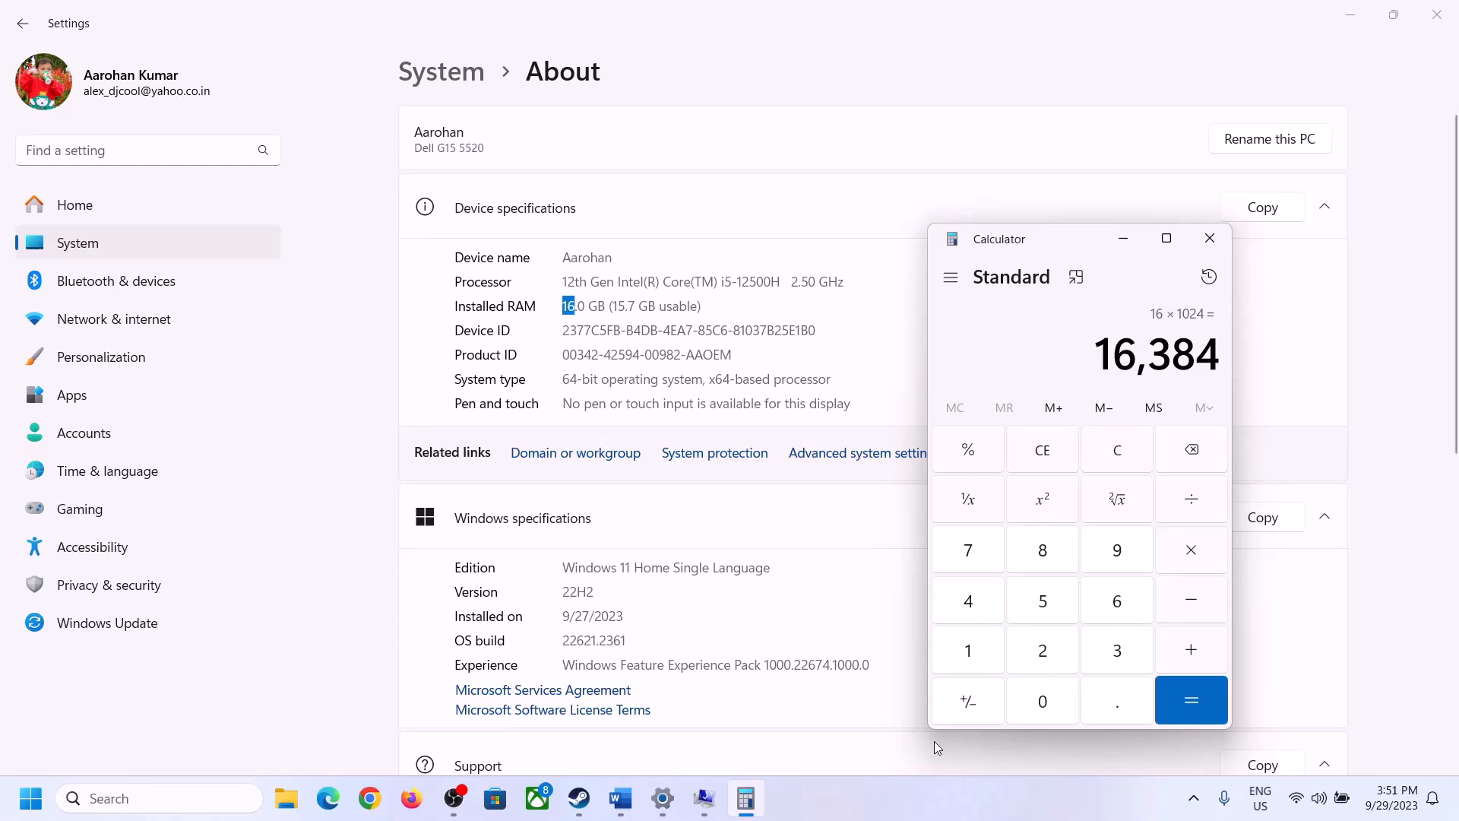
- Check the maximum size formula in the document, multiply the calculated RAM by 3, and return to the Virtual Memory dialog
{"action": "left_click", "coordinate": [621, 798]}
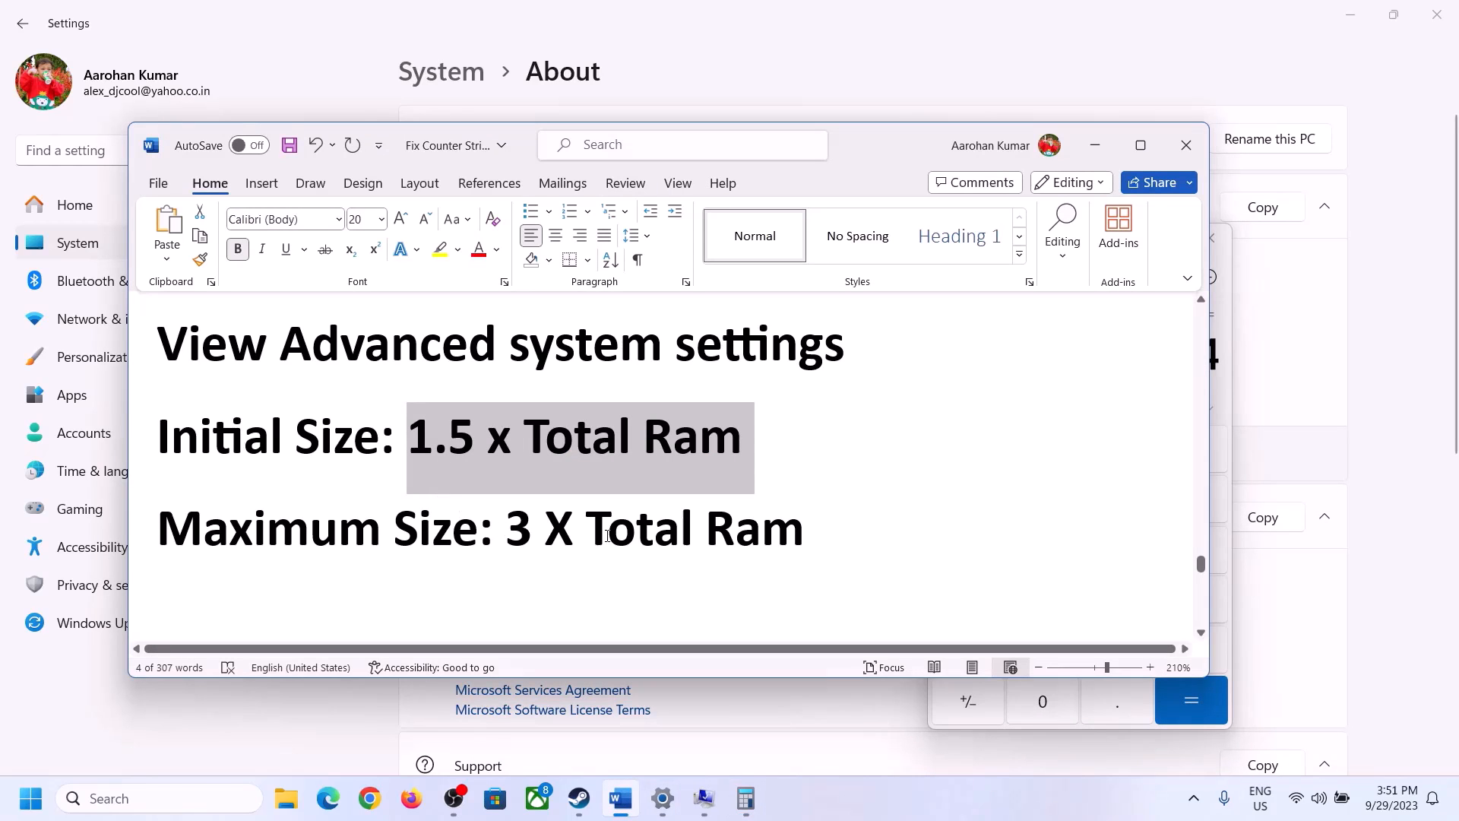
{"action": "left_click", "coordinate": [745, 798]}
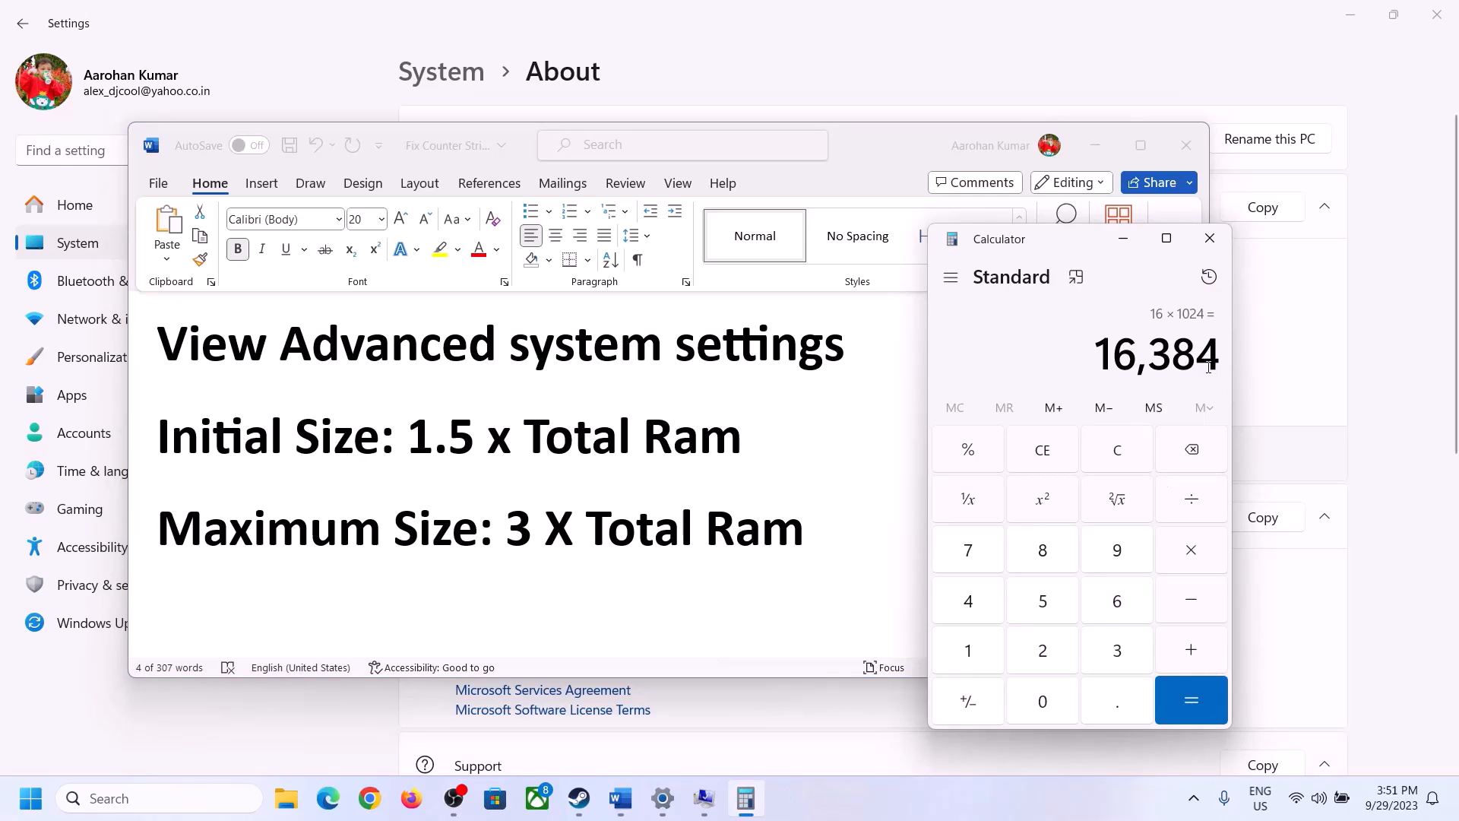
{"action": "left_click", "coordinate": [1191, 555]}
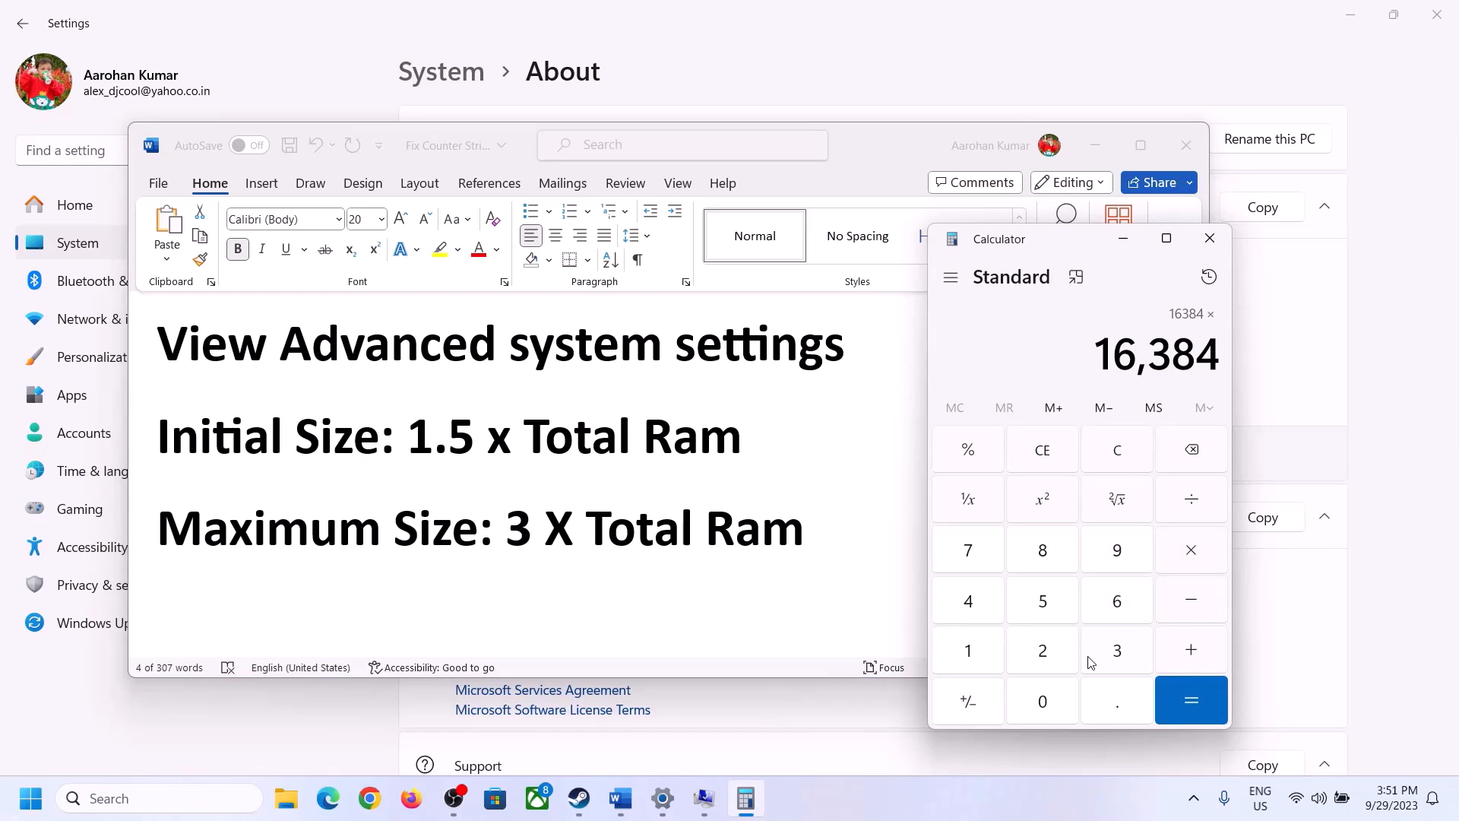
{"action": "left_click", "coordinate": [1118, 651]}
{"action": "left_click", "coordinate": [1203, 696]}
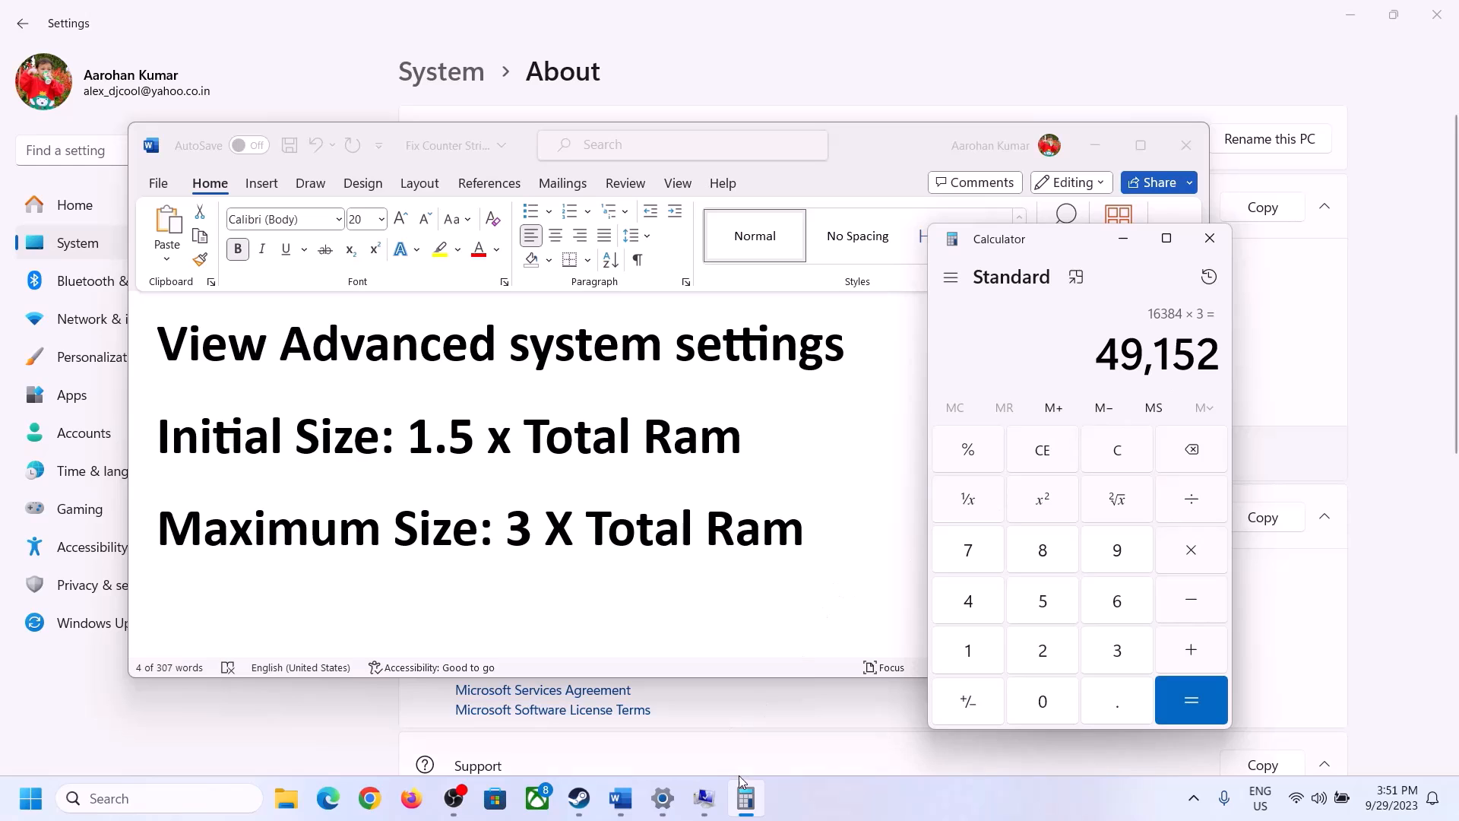
{"action": "left_click", "coordinate": [704, 798]}
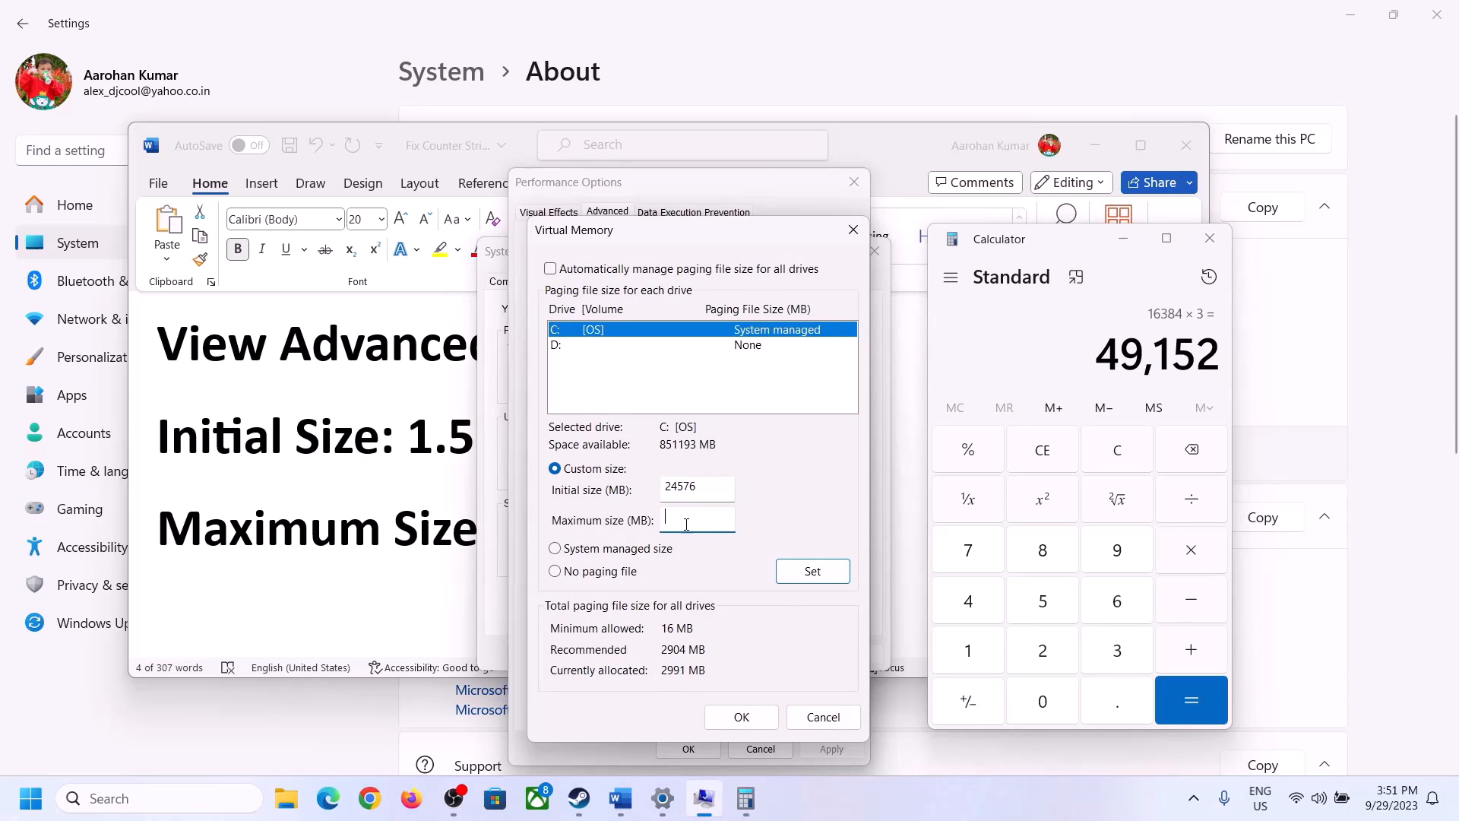
- Set the custom maximum size of drive C:'s paging file to 49152 MB and close the system dialogs without restarting
{"action": "type", "text": "49152"}
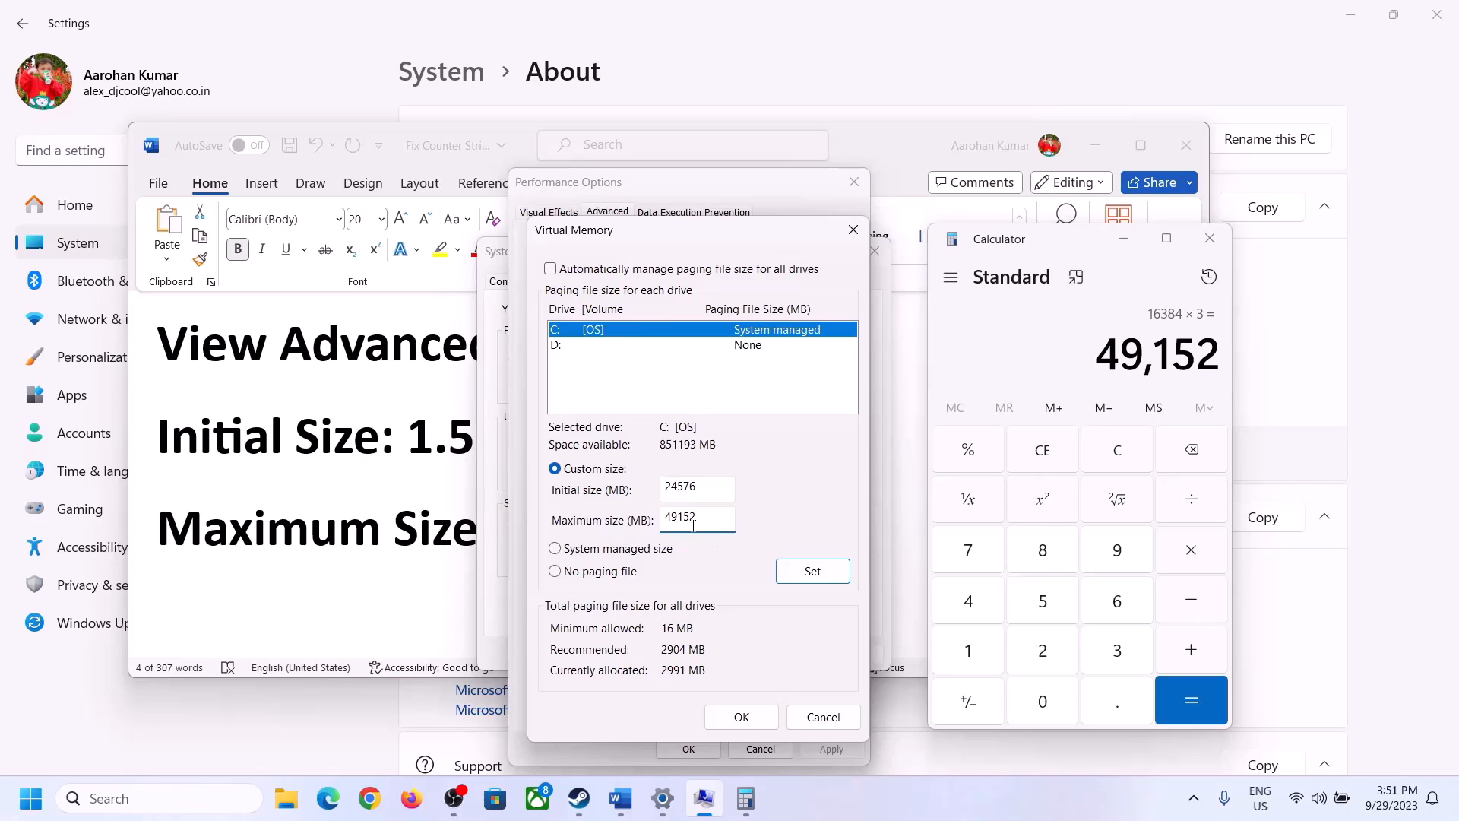
{"action": "left_click", "coordinate": [813, 574]}
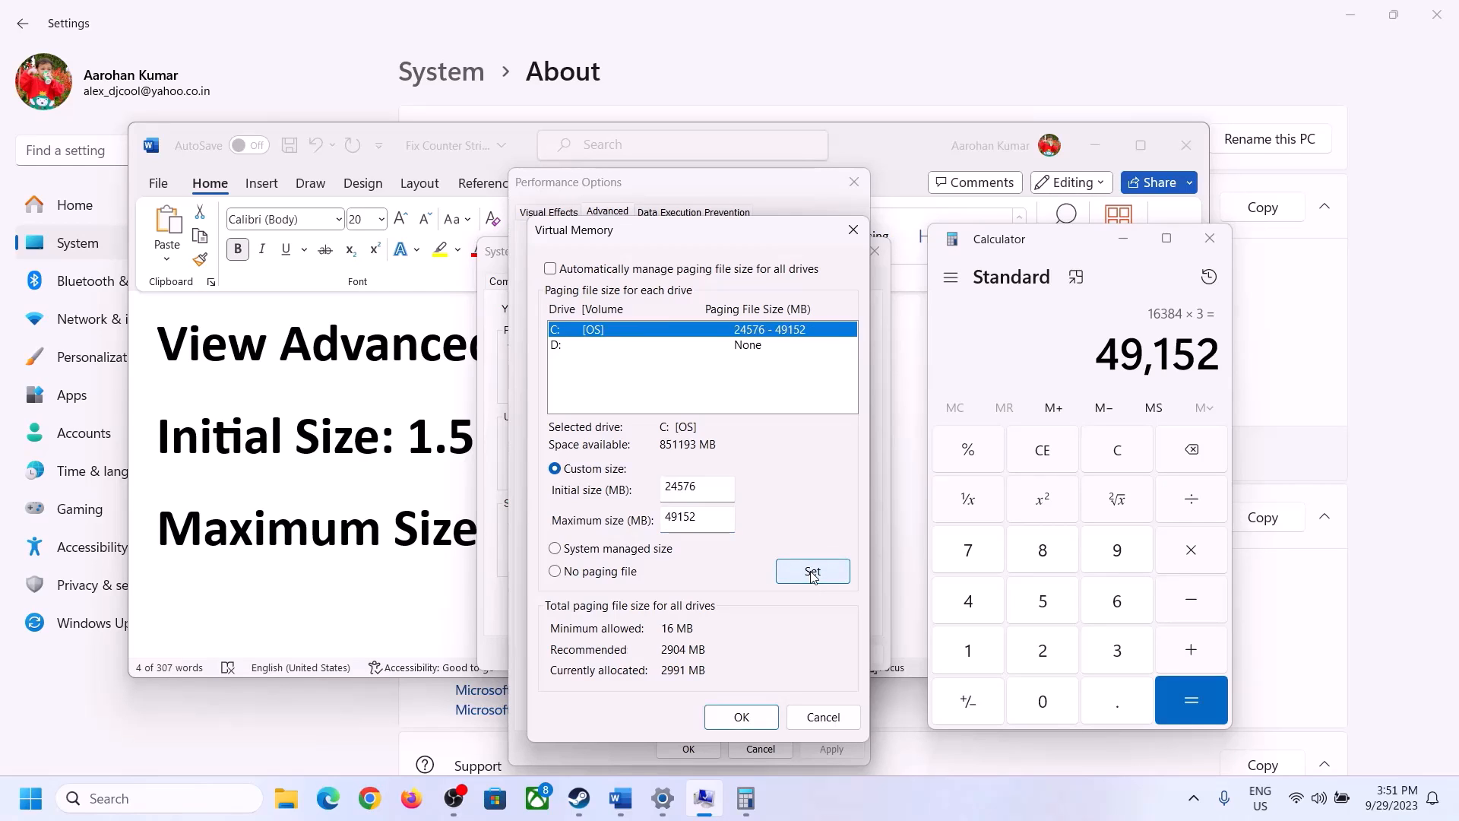
{"action": "left_click", "coordinate": [744, 717]}
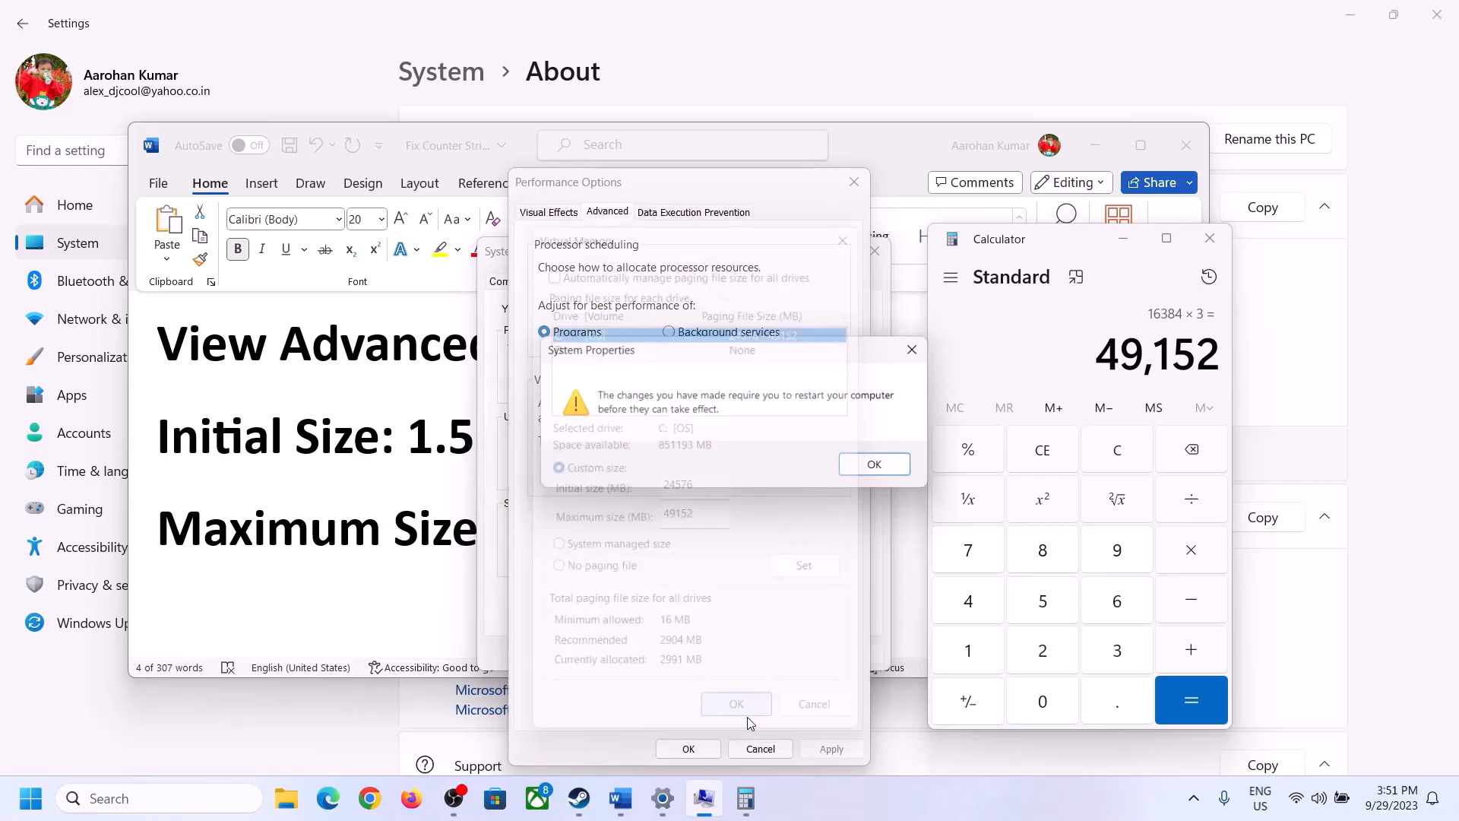
{"action": "left_click", "coordinate": [898, 467]}
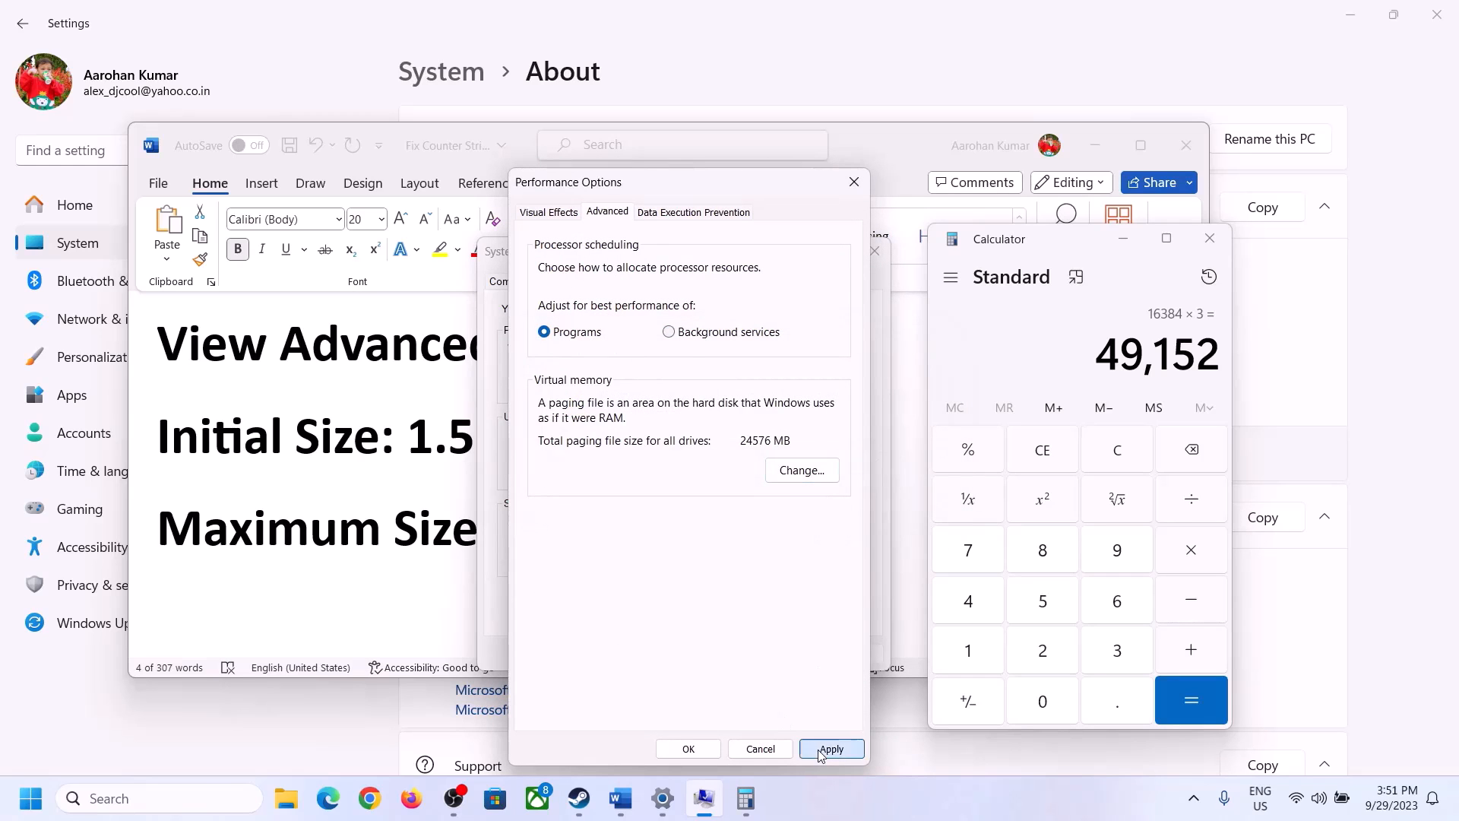
{"action": "left_click", "coordinate": [690, 749]}
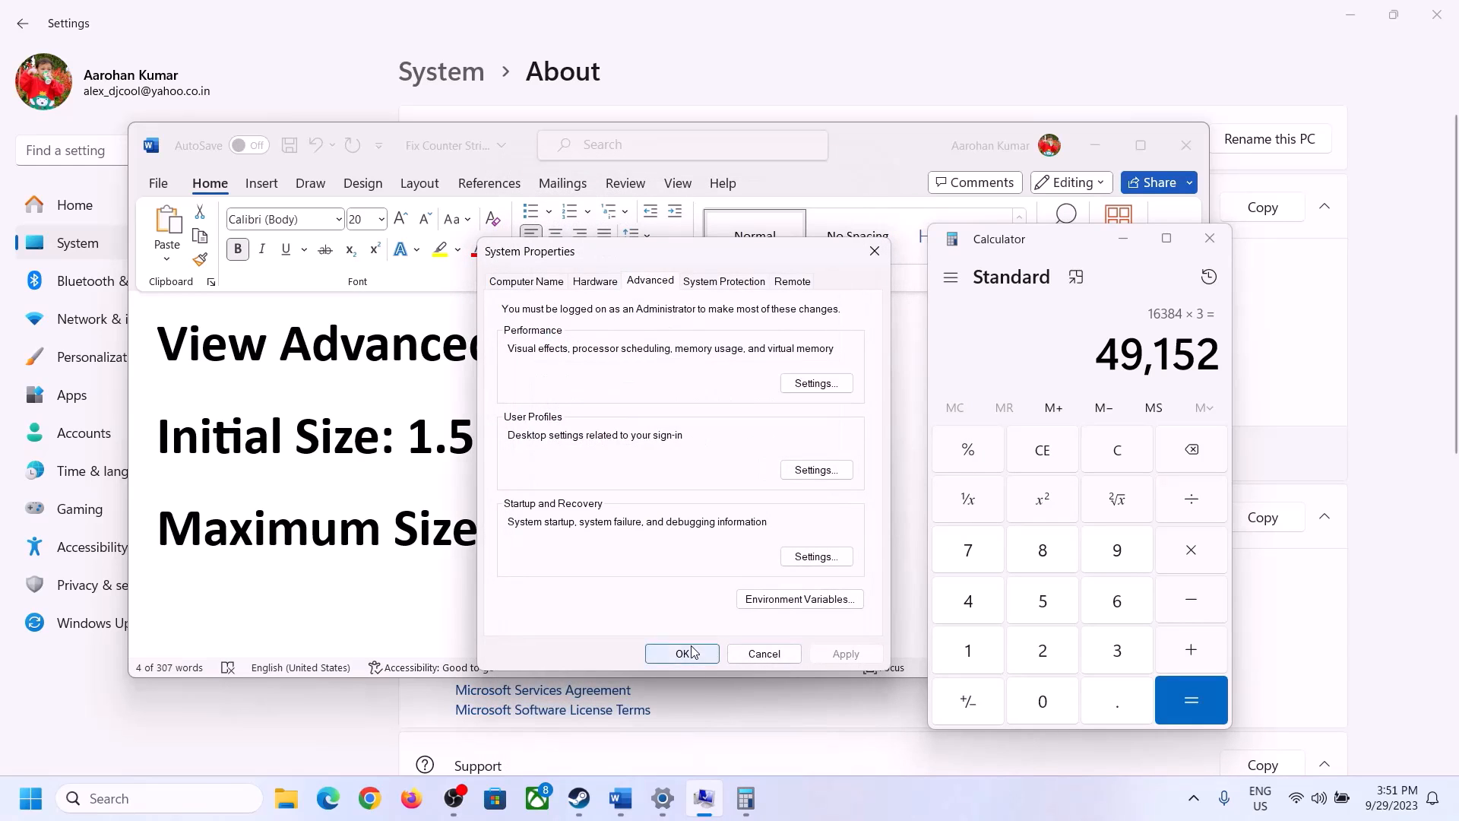
{"action": "left_click", "coordinate": [688, 652]}
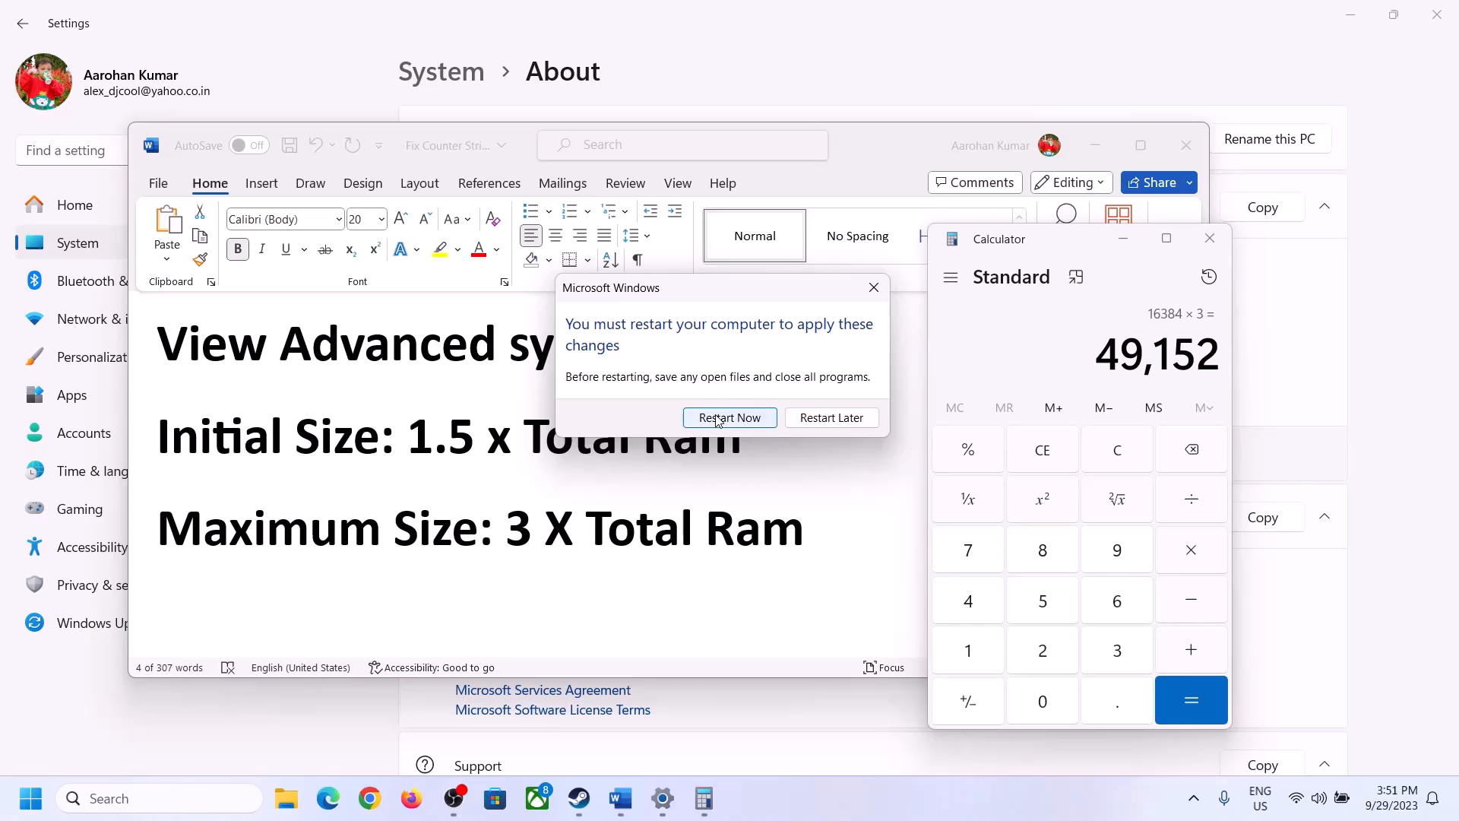
{"action": "left_click", "coordinate": [874, 288]}
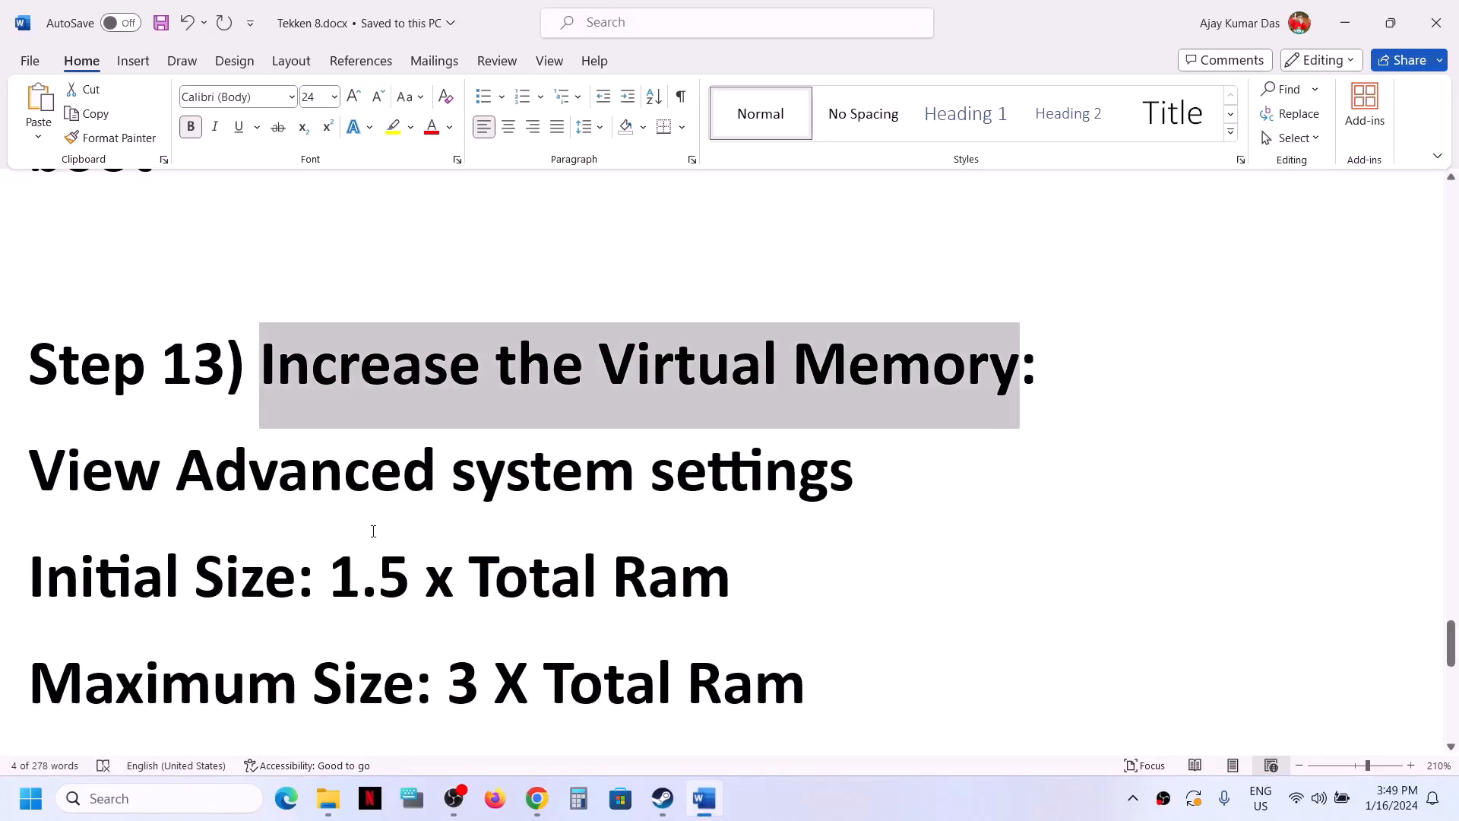
- Select the step 14 advice to use Windowed mode and lower video settings in the document, and switch to Tekken 8
{"action": "scroll", "coordinate": [373, 531], "scroll_direction": "down", "scroll_amount": 5}
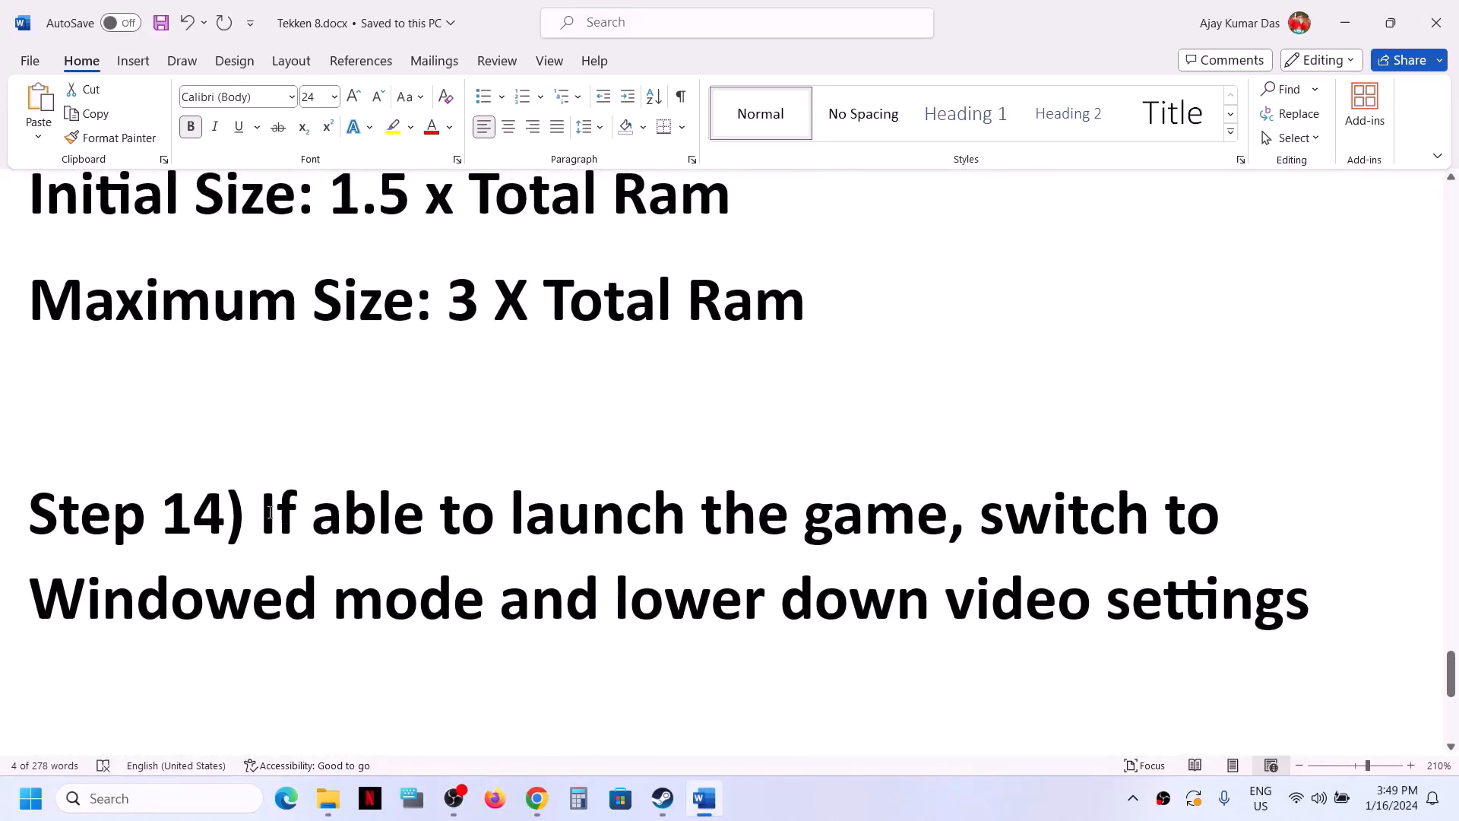
{"action": "left_click_drag", "start_coordinate": [270, 511], "coordinate": [1313, 619]}
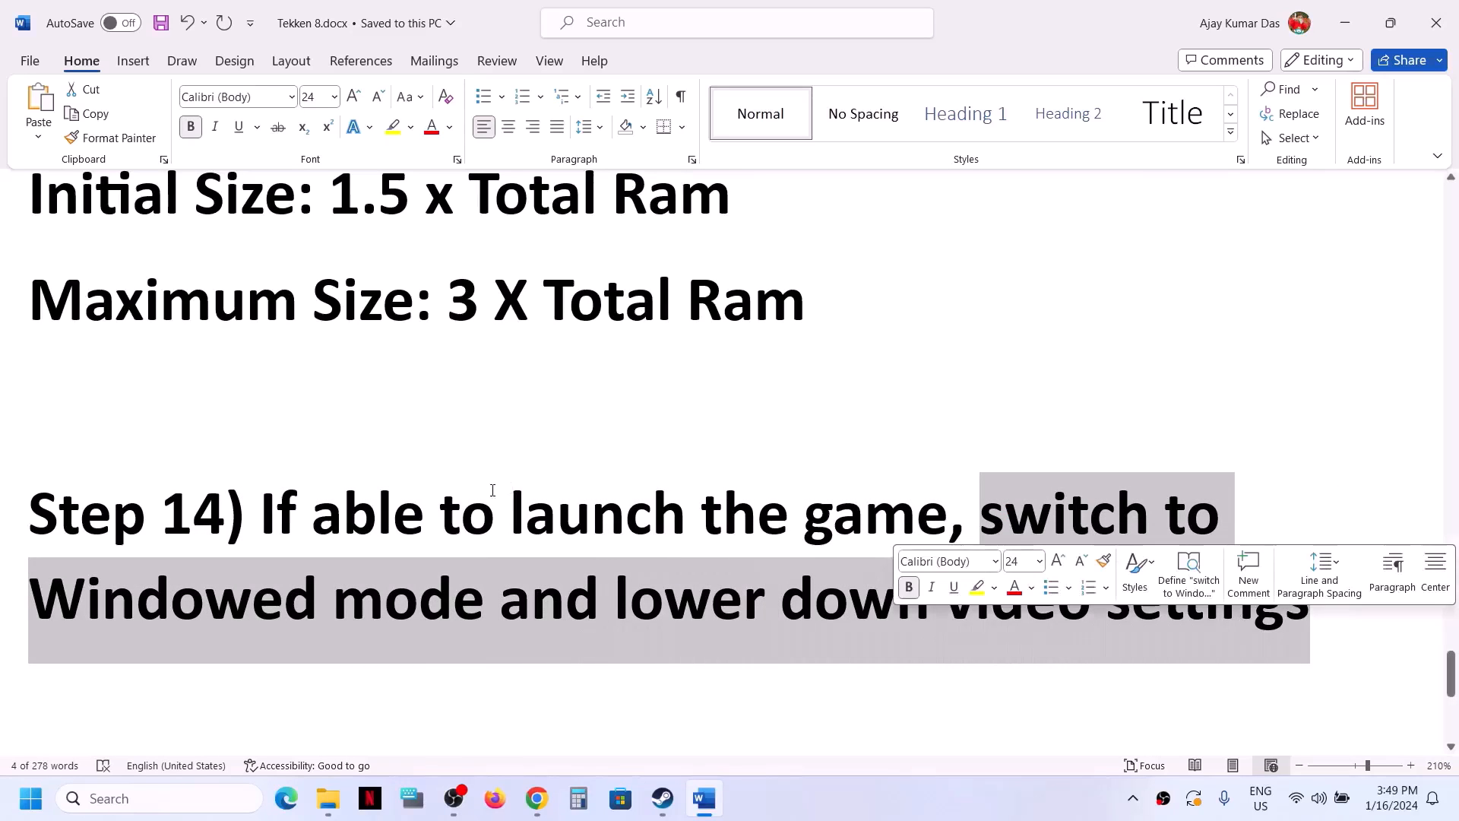
{"action": "left_click", "coordinate": [663, 798]}
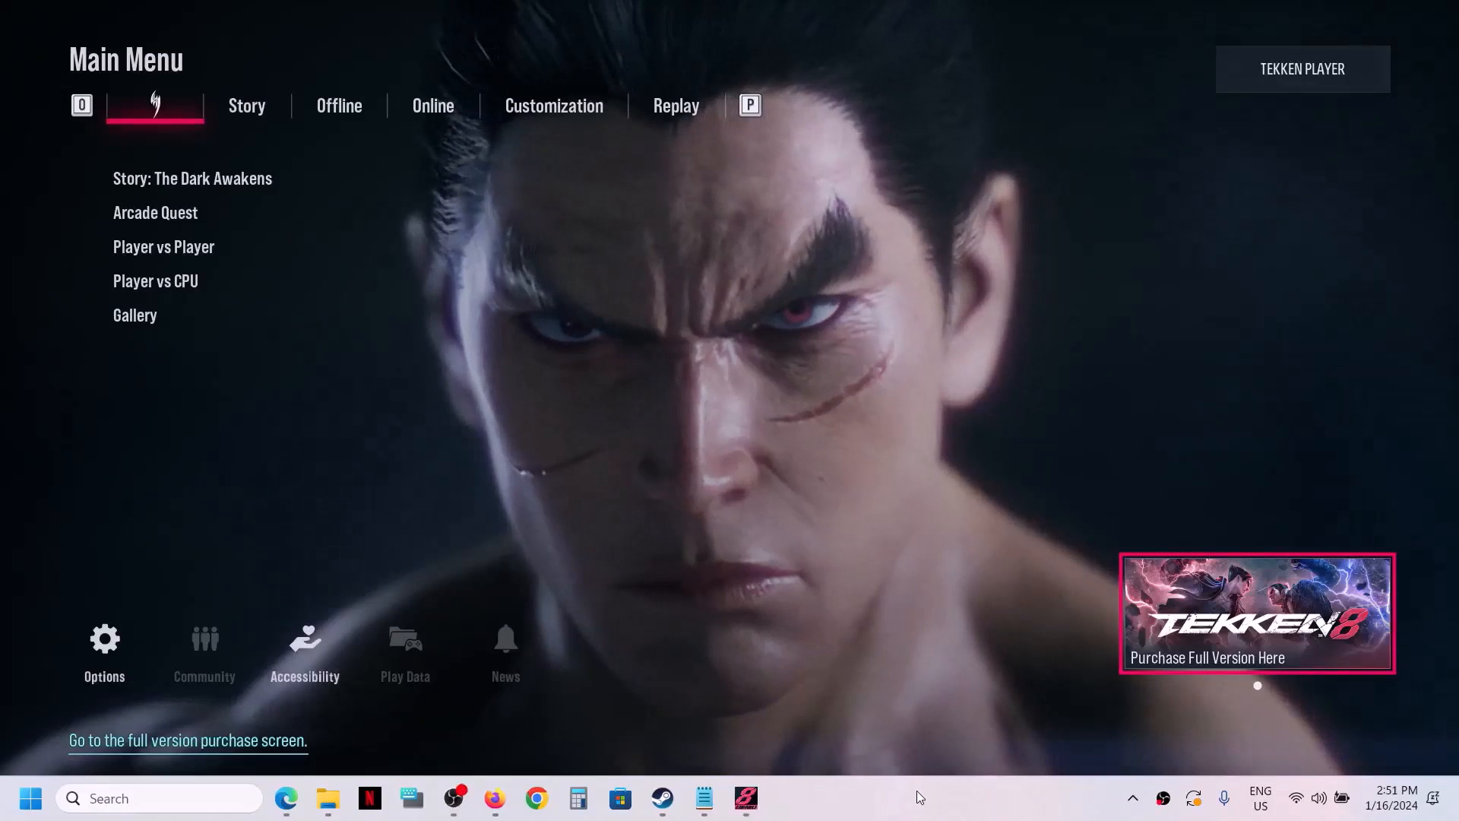
- Open the game's Graphics Settings and set Screen Mode to Window
{"action": "left_click", "coordinate": [120, 646]}
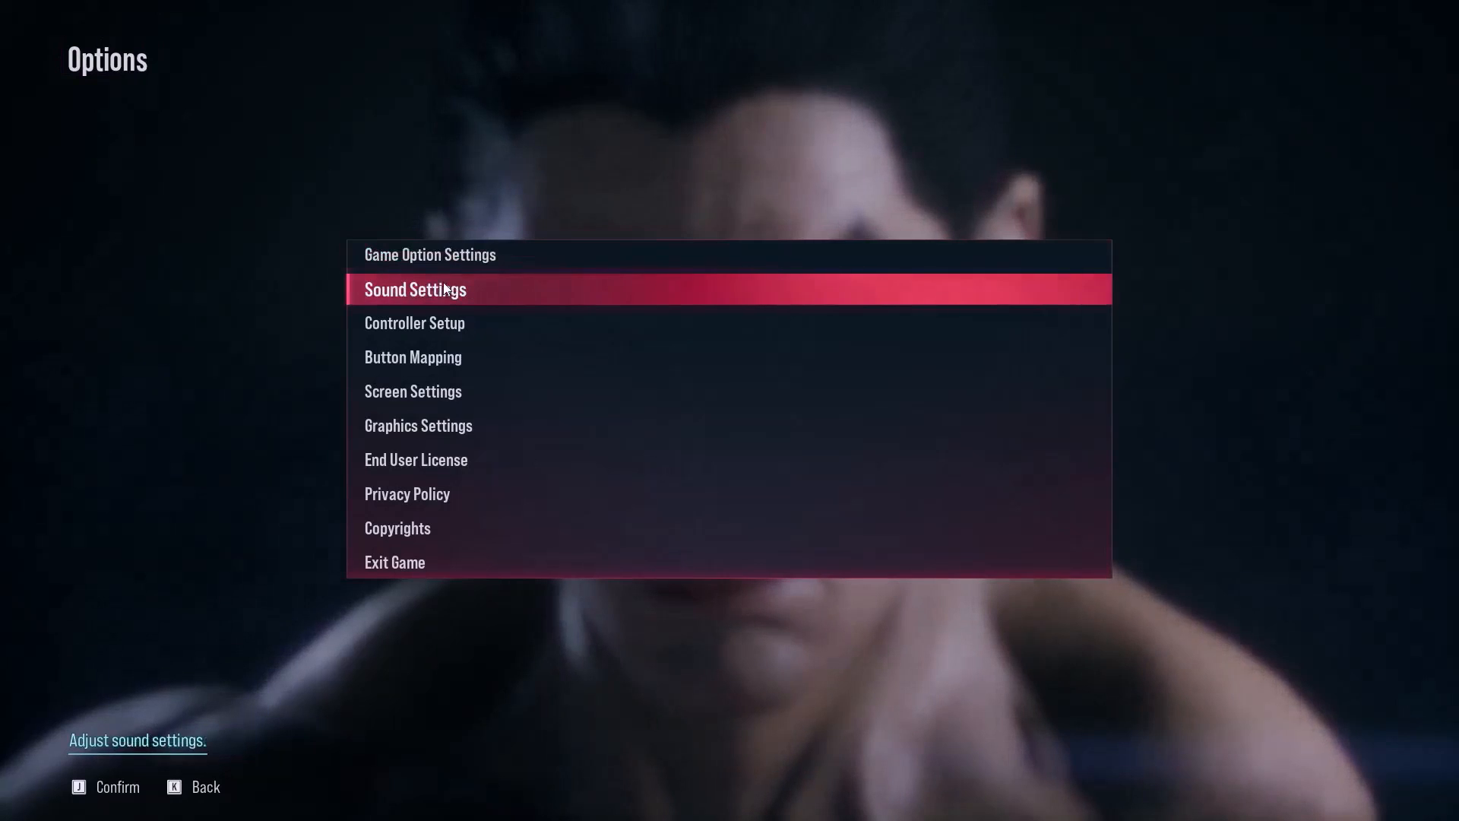
{"action": "left_click", "coordinate": [422, 419]}
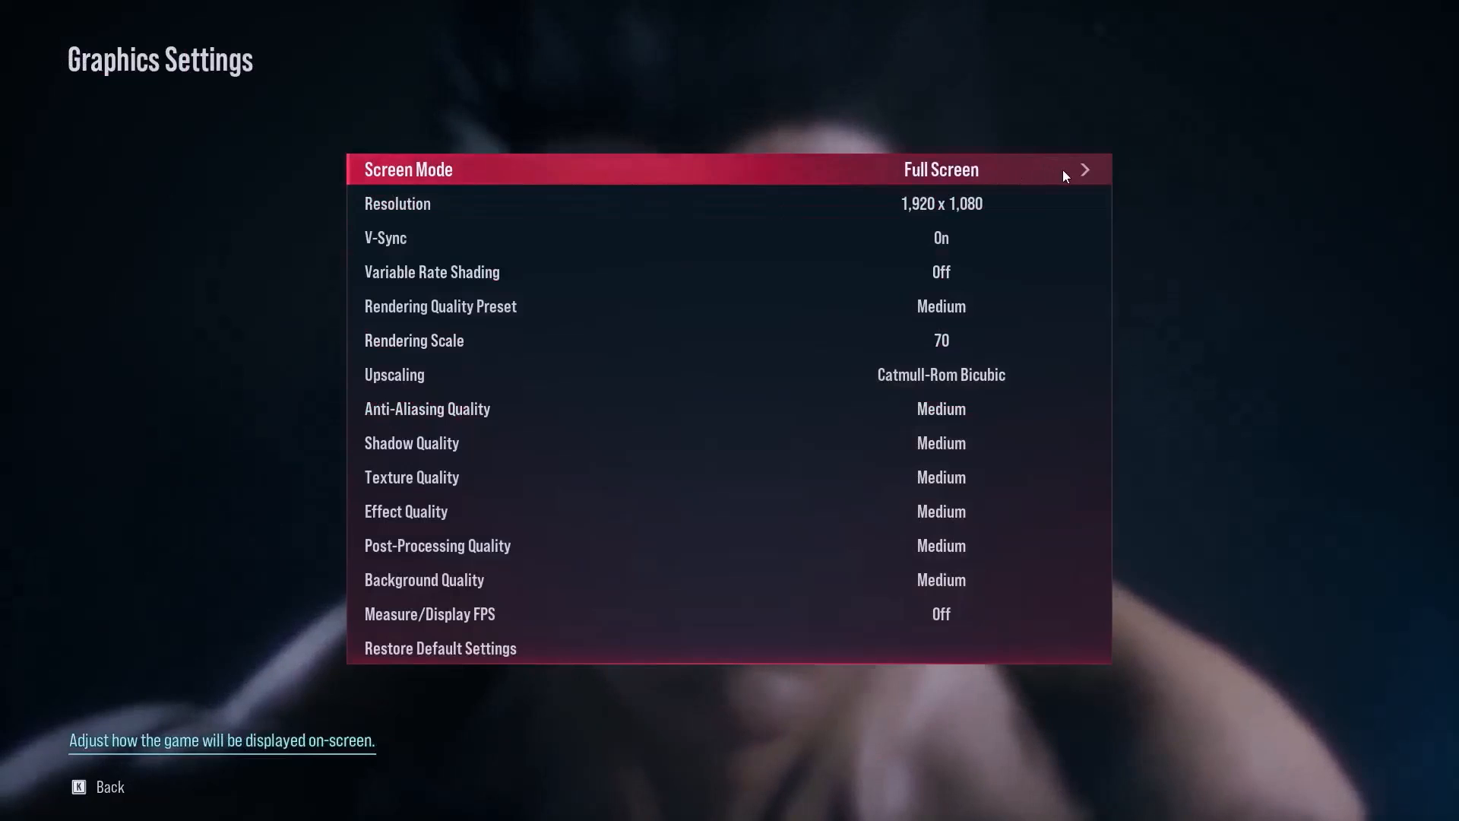
{"action": "left_click", "coordinate": [1085, 171]}
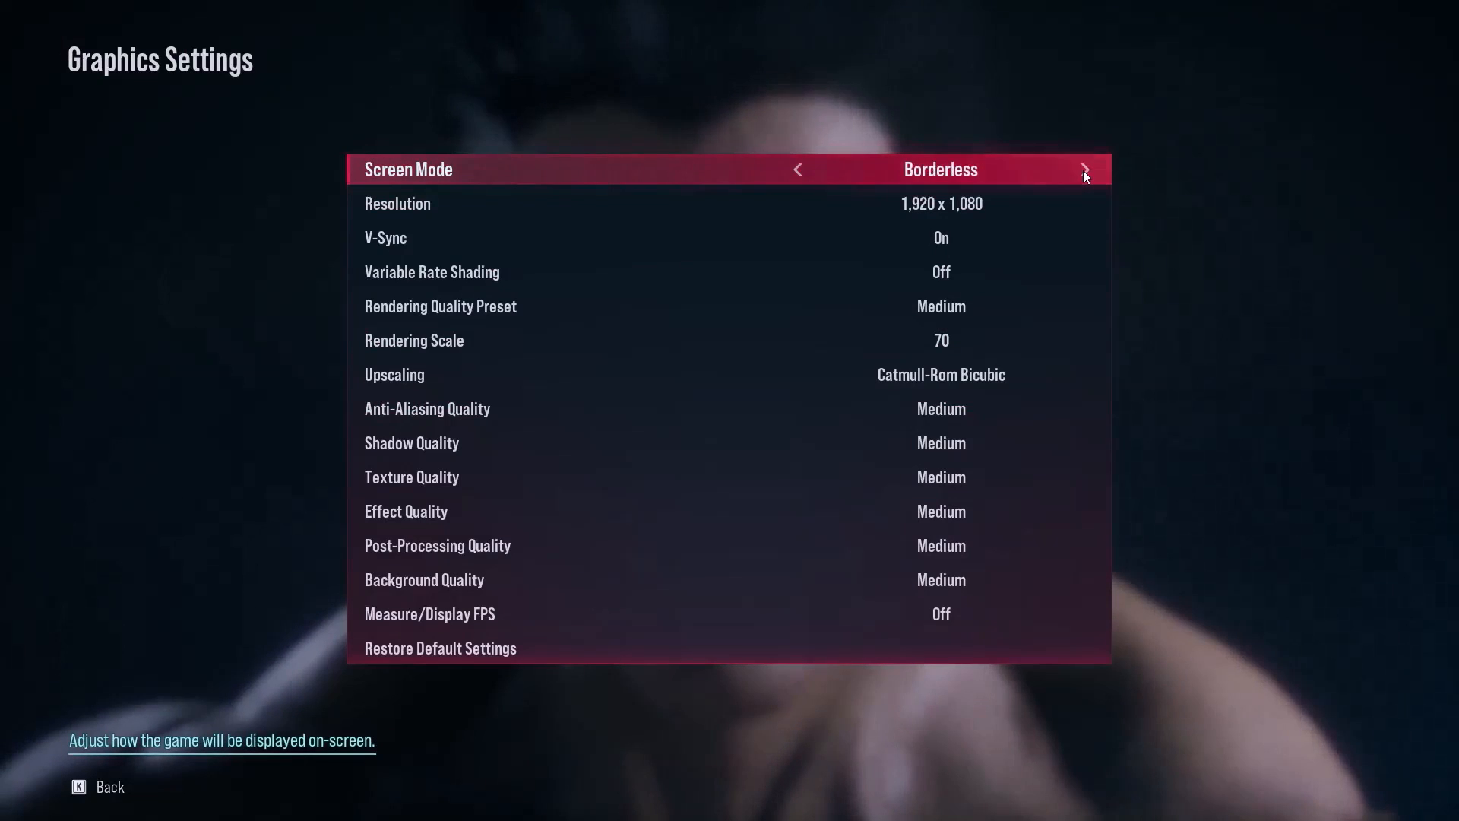
{"action": "left_click", "coordinate": [1086, 171]}
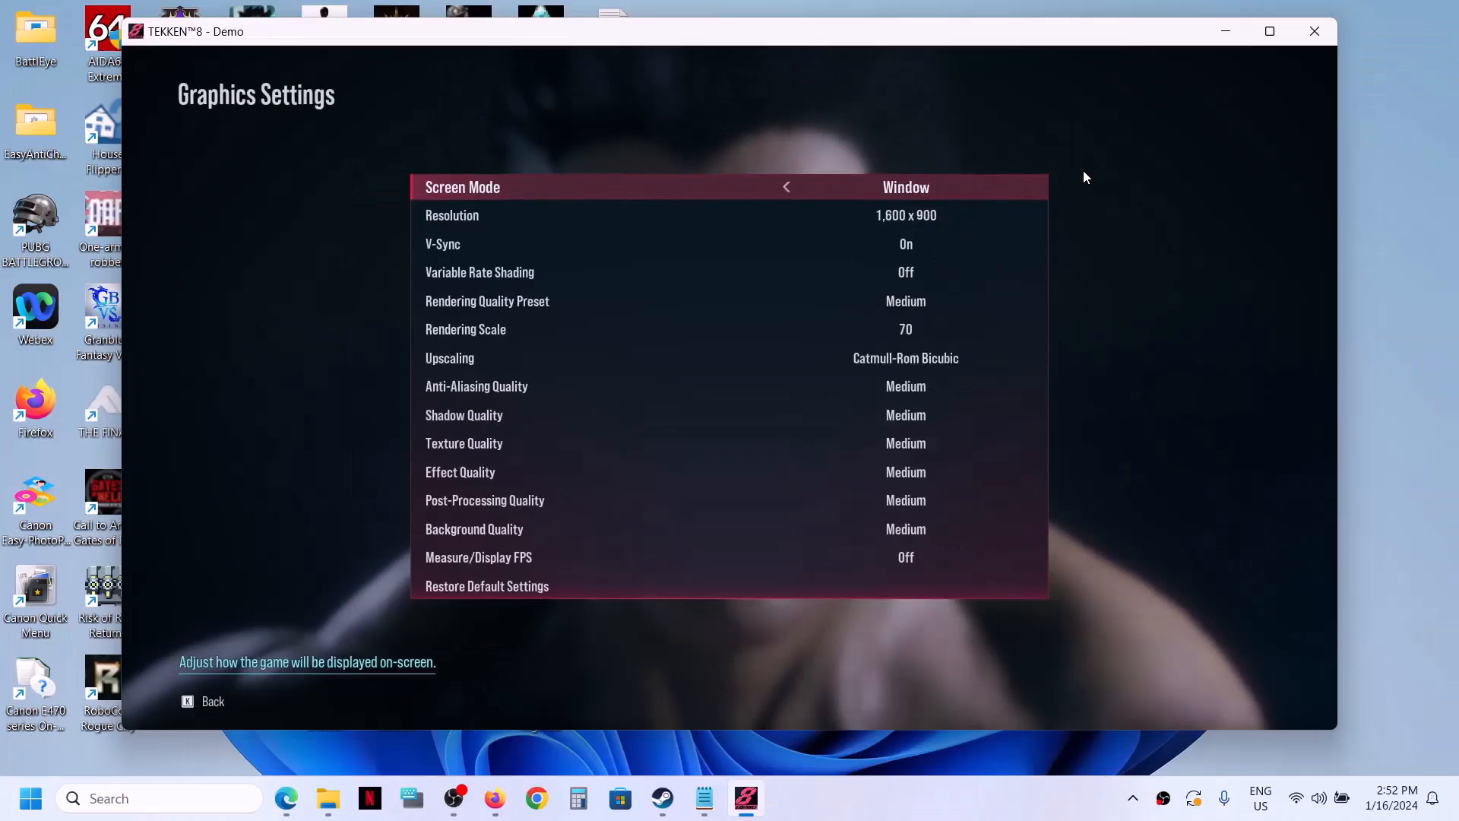
{"action": "left_click", "coordinate": [787, 187]}
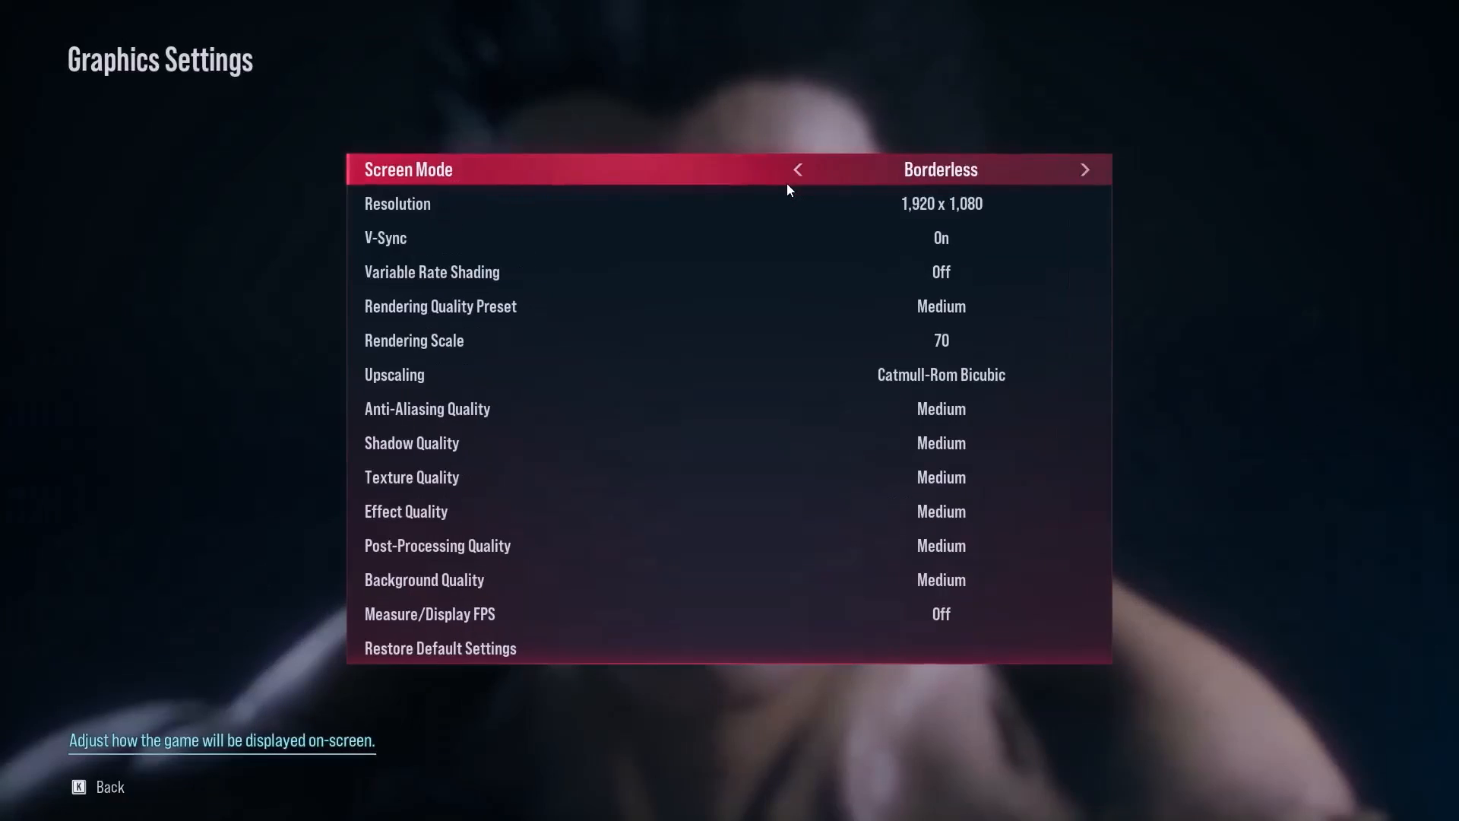
{"action": "left_click", "coordinate": [1092, 171]}
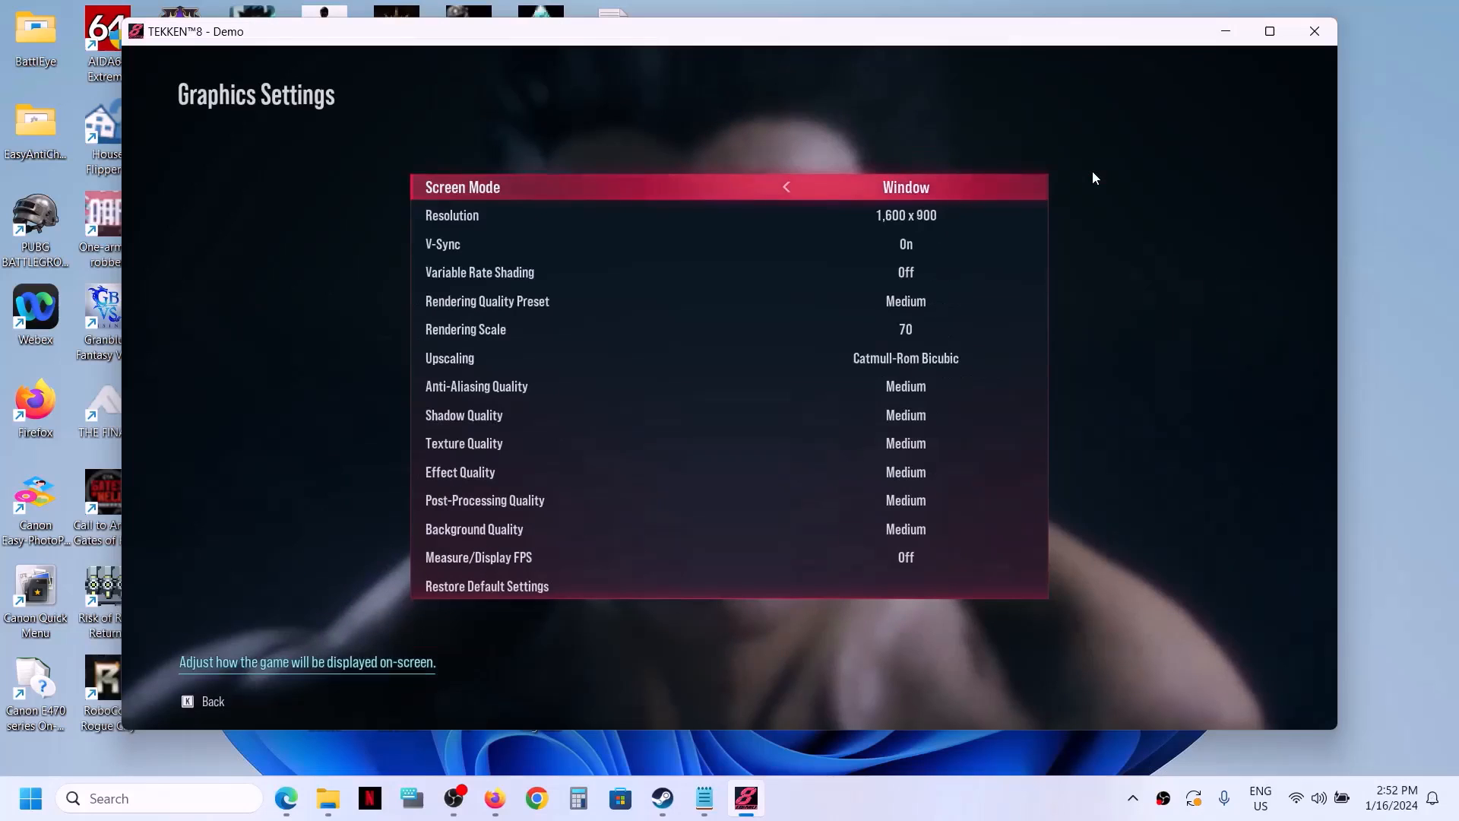
- Choose the 1,600 x 900 resolution and turn V-Sync off
{"action": "left_click", "coordinate": [940, 217]}
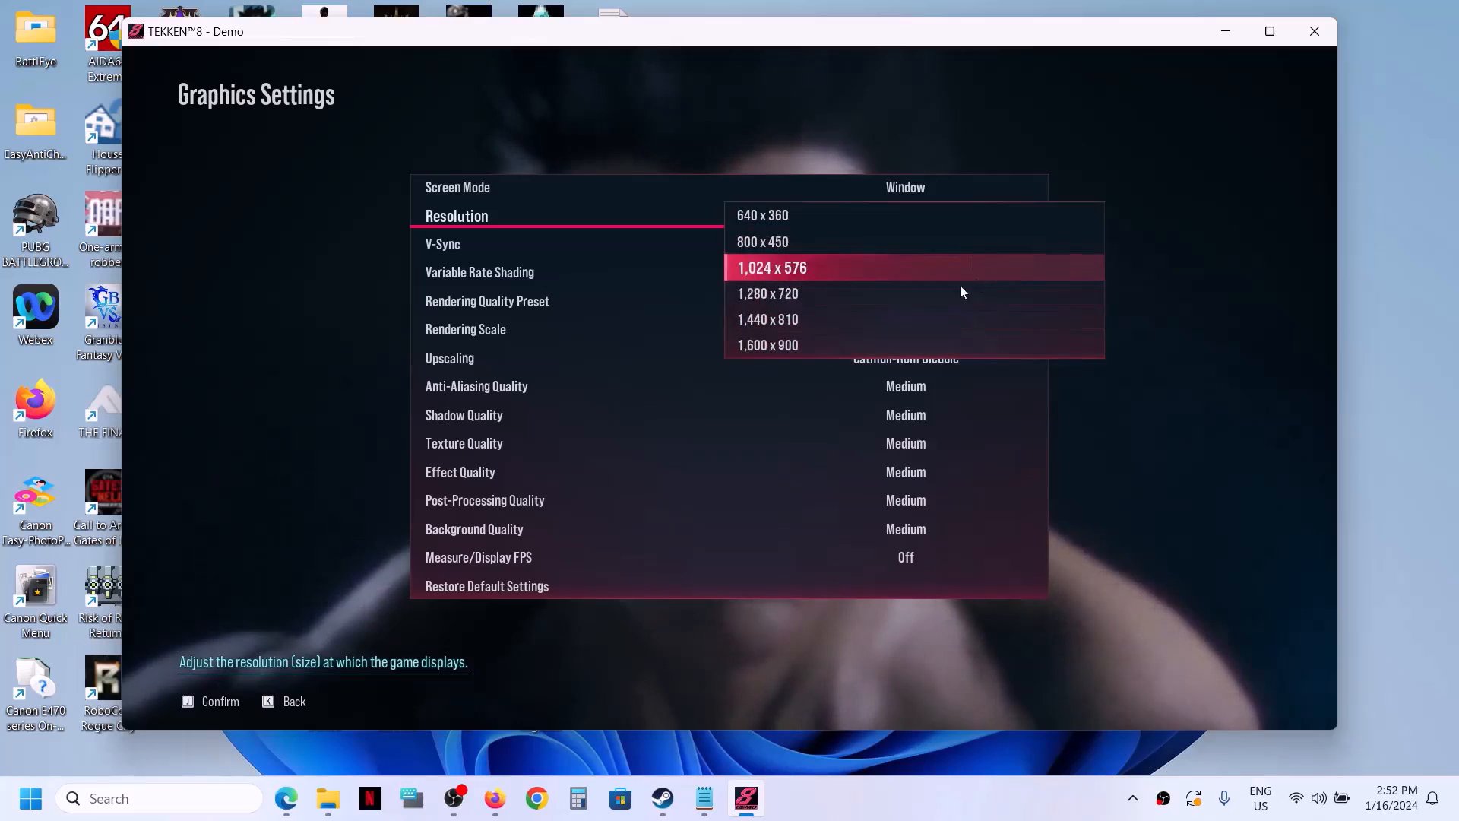
{"action": "left_click", "coordinate": [828, 352]}
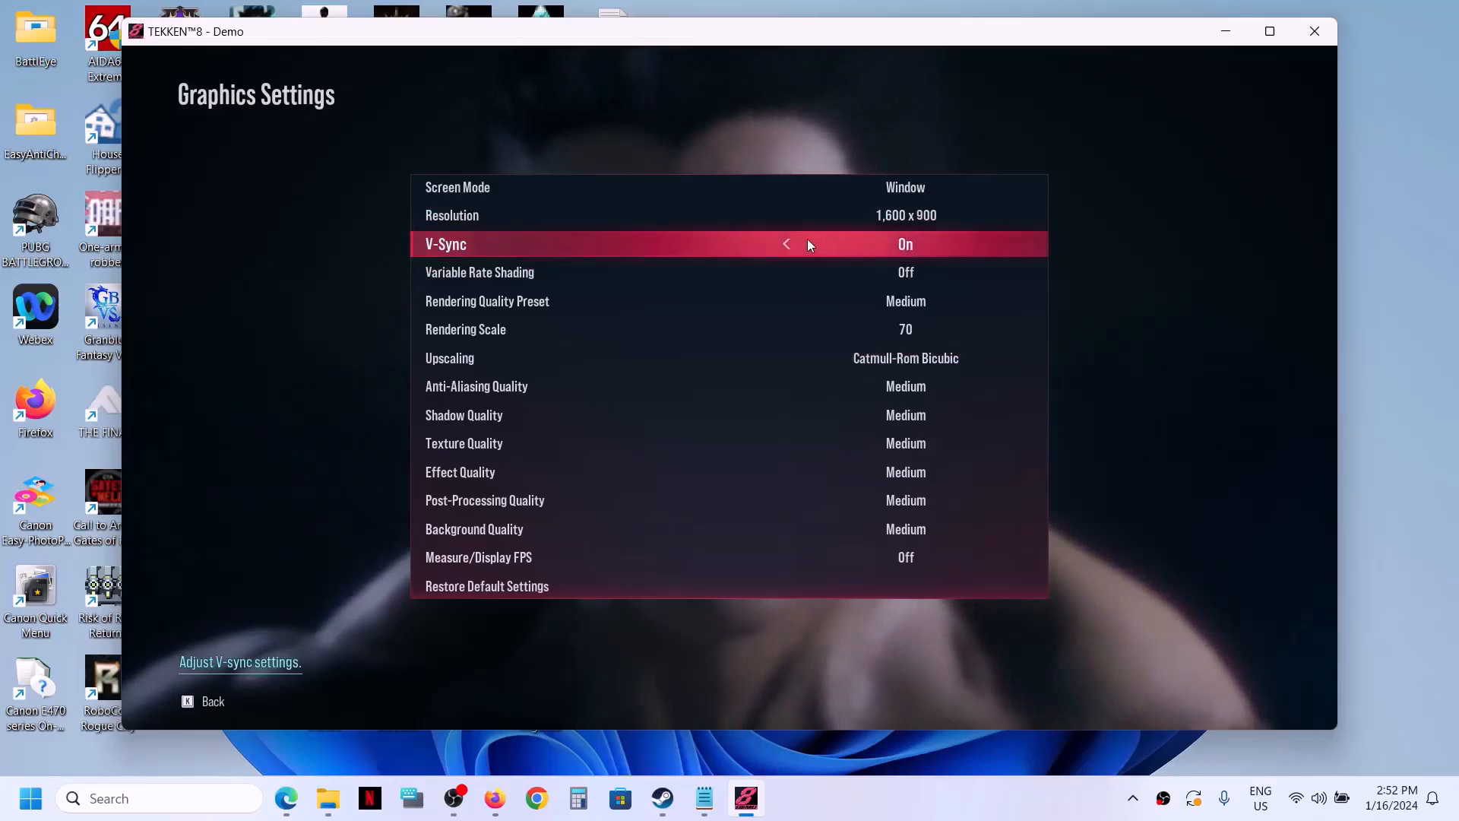
{"action": "left_click", "coordinate": [788, 244]}
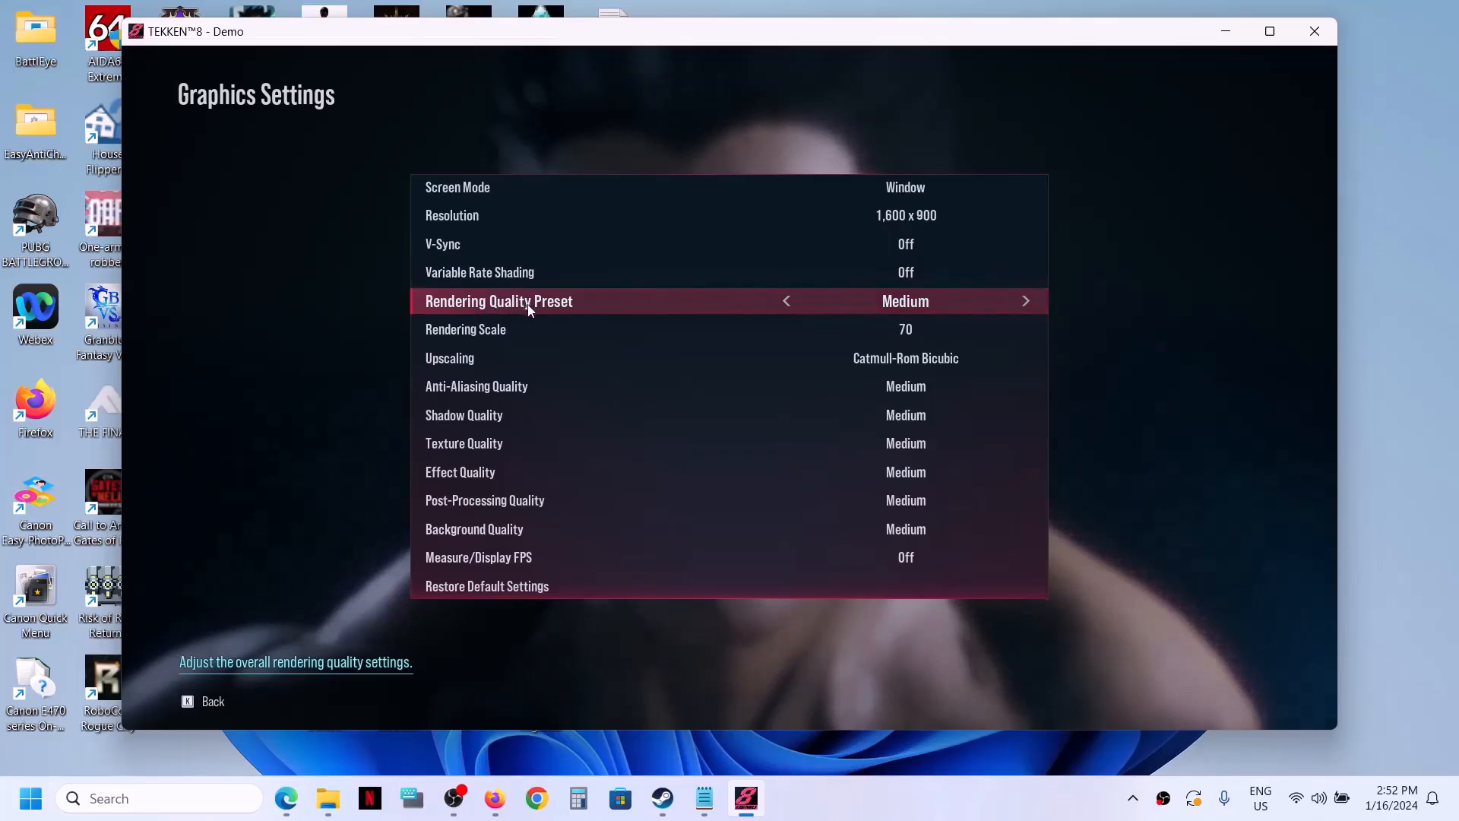
- Try the High, Ultra and Low options of the Rendering Quality Preset and set it back to Medium
{"action": "left_click", "coordinate": [1024, 301]}
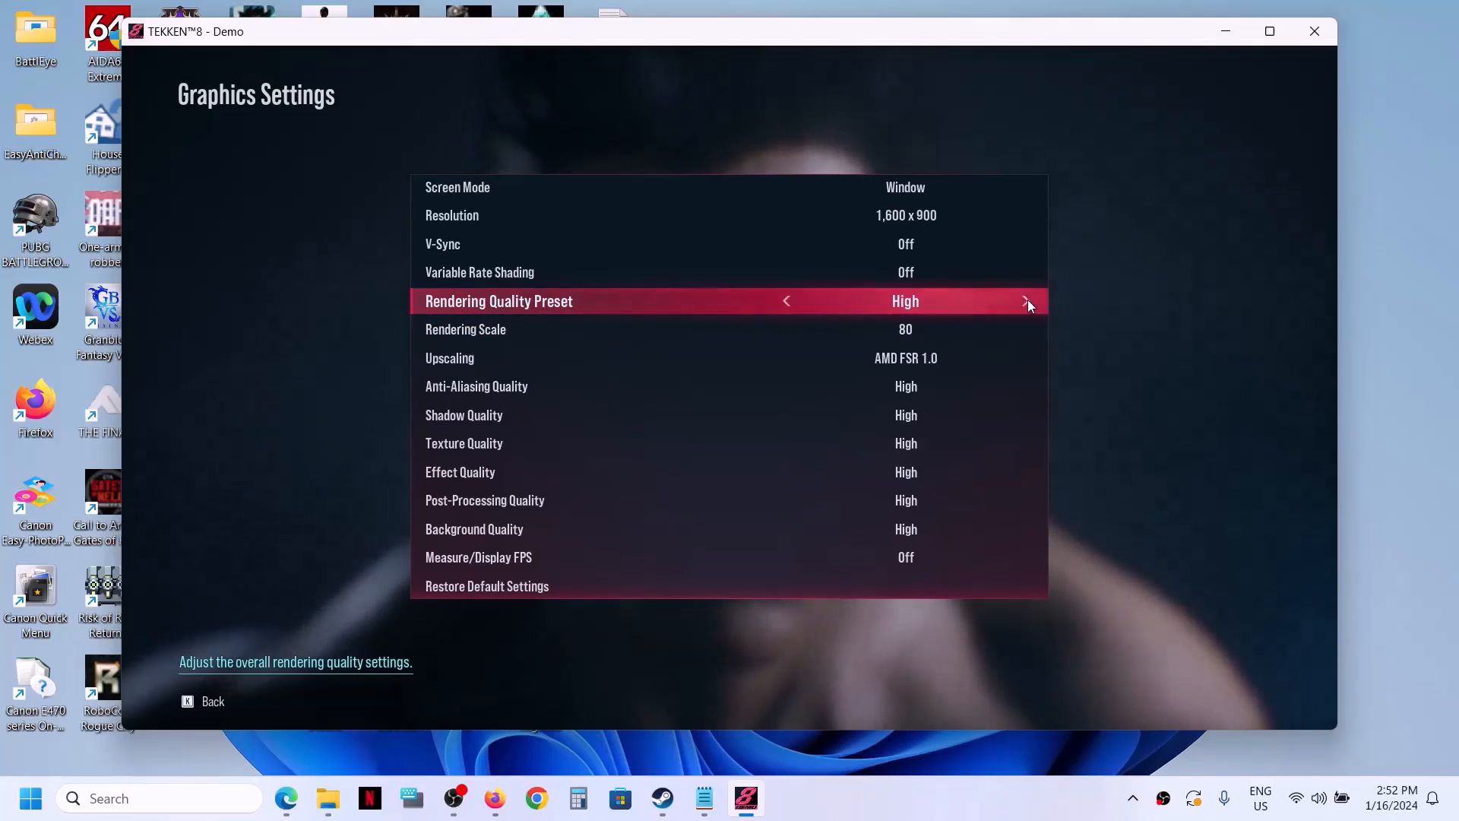
{"action": "left_click", "coordinate": [1028, 302]}
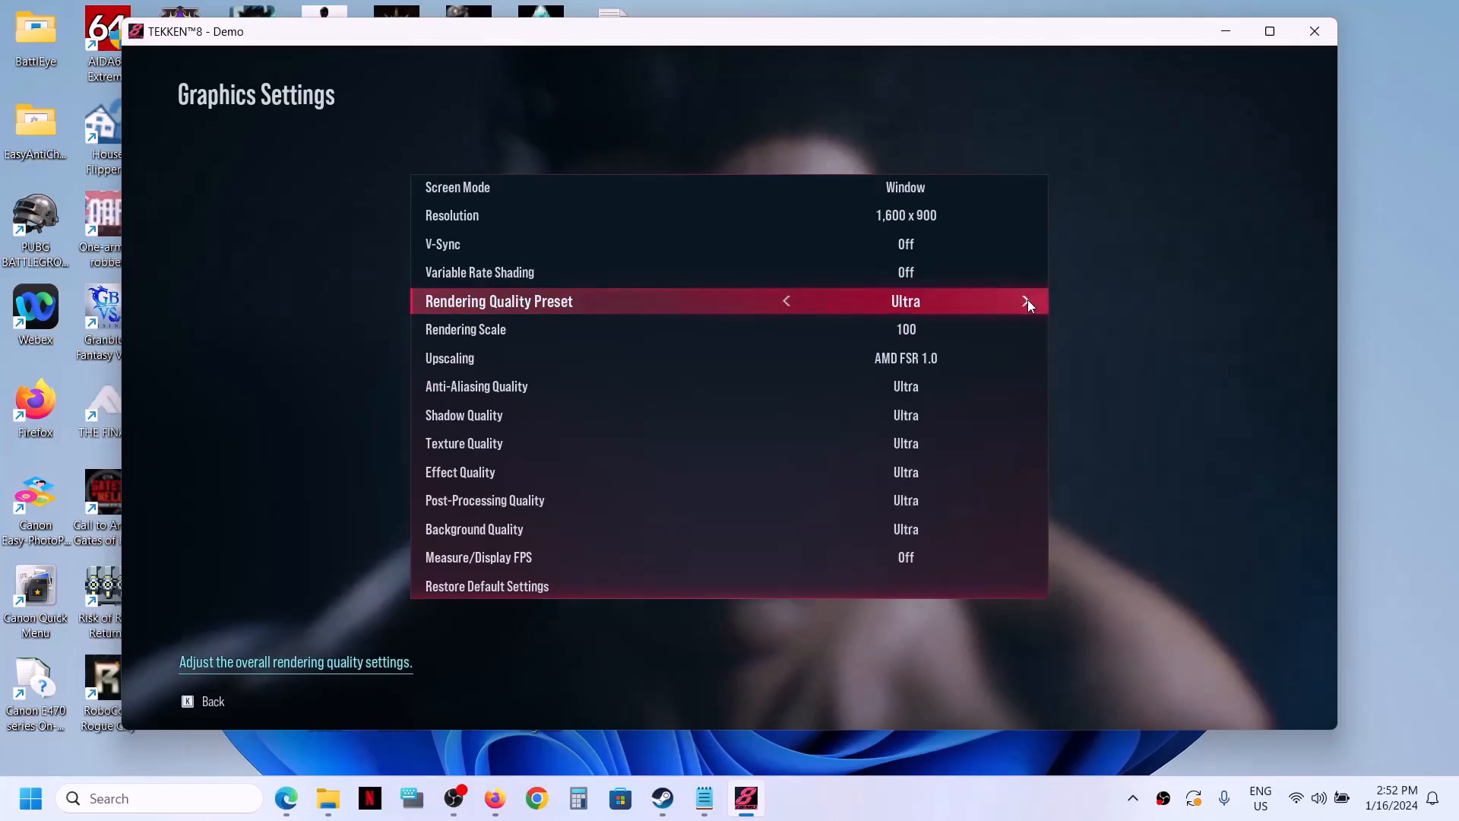
{"action": "left_click", "coordinate": [789, 302]}
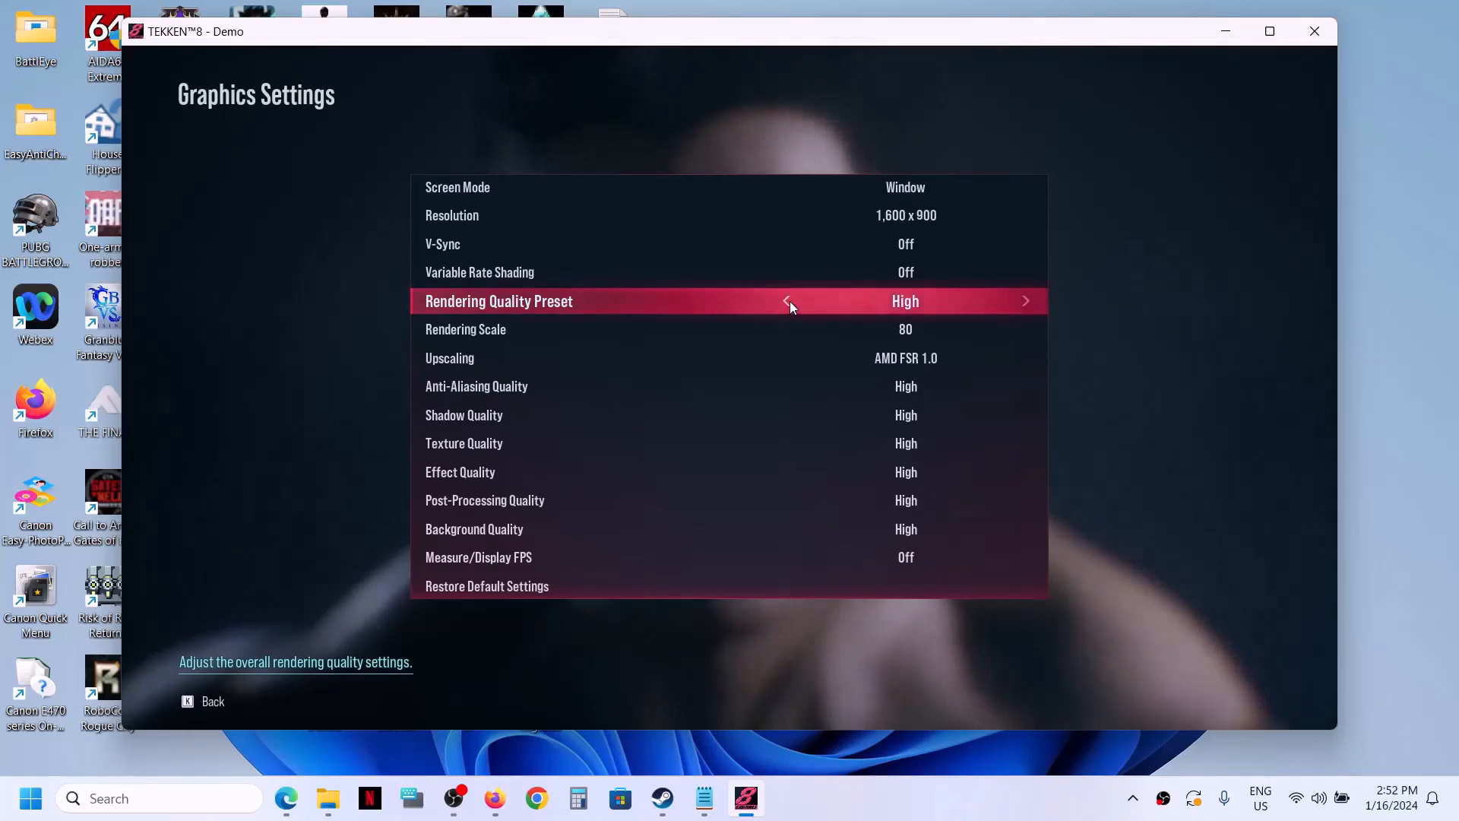
{"action": "left_click", "coordinate": [789, 302]}
{"action": "left_click", "coordinate": [789, 302]}
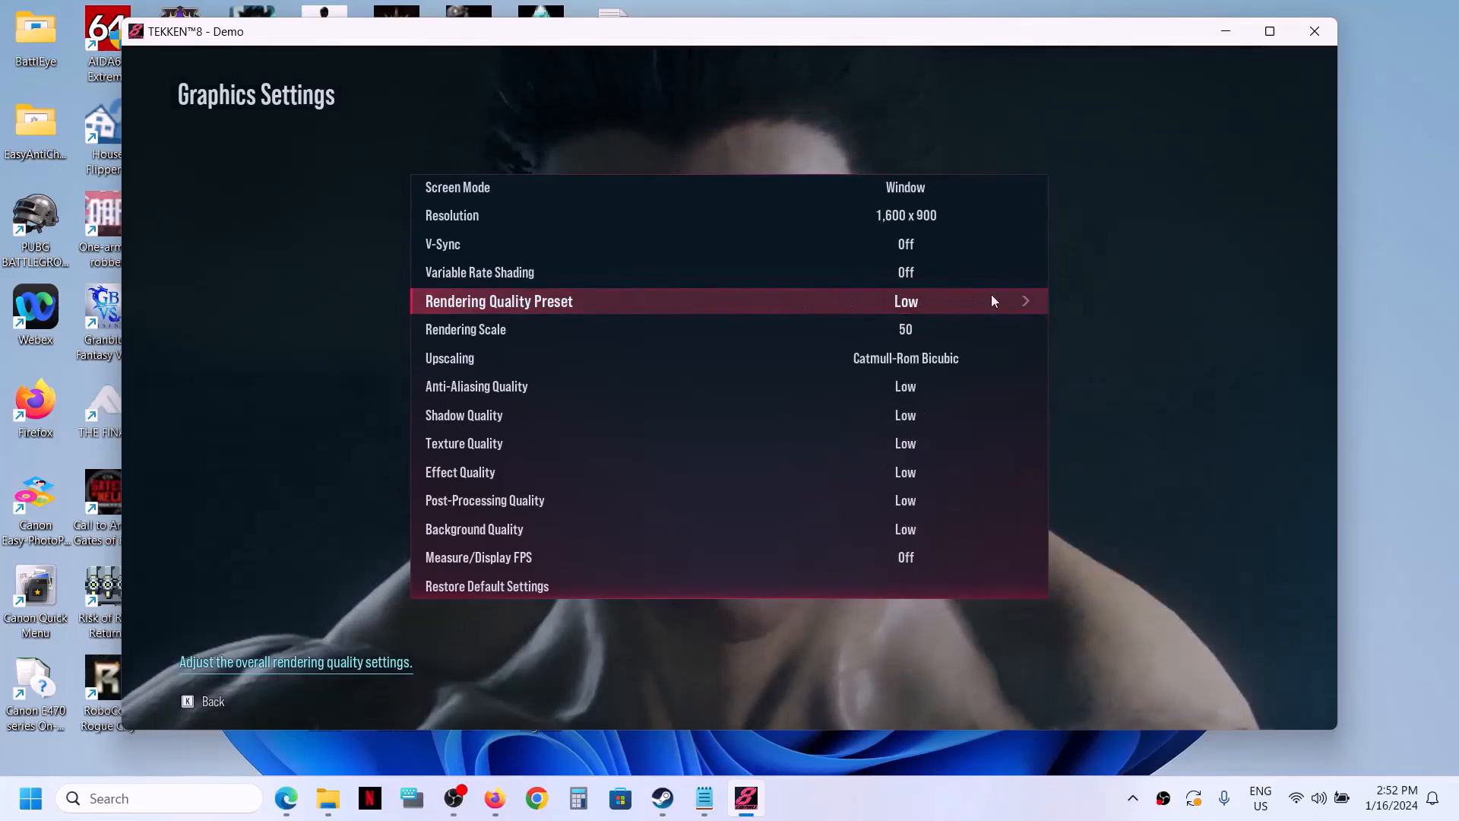
{"action": "left_click", "coordinate": [1023, 301]}
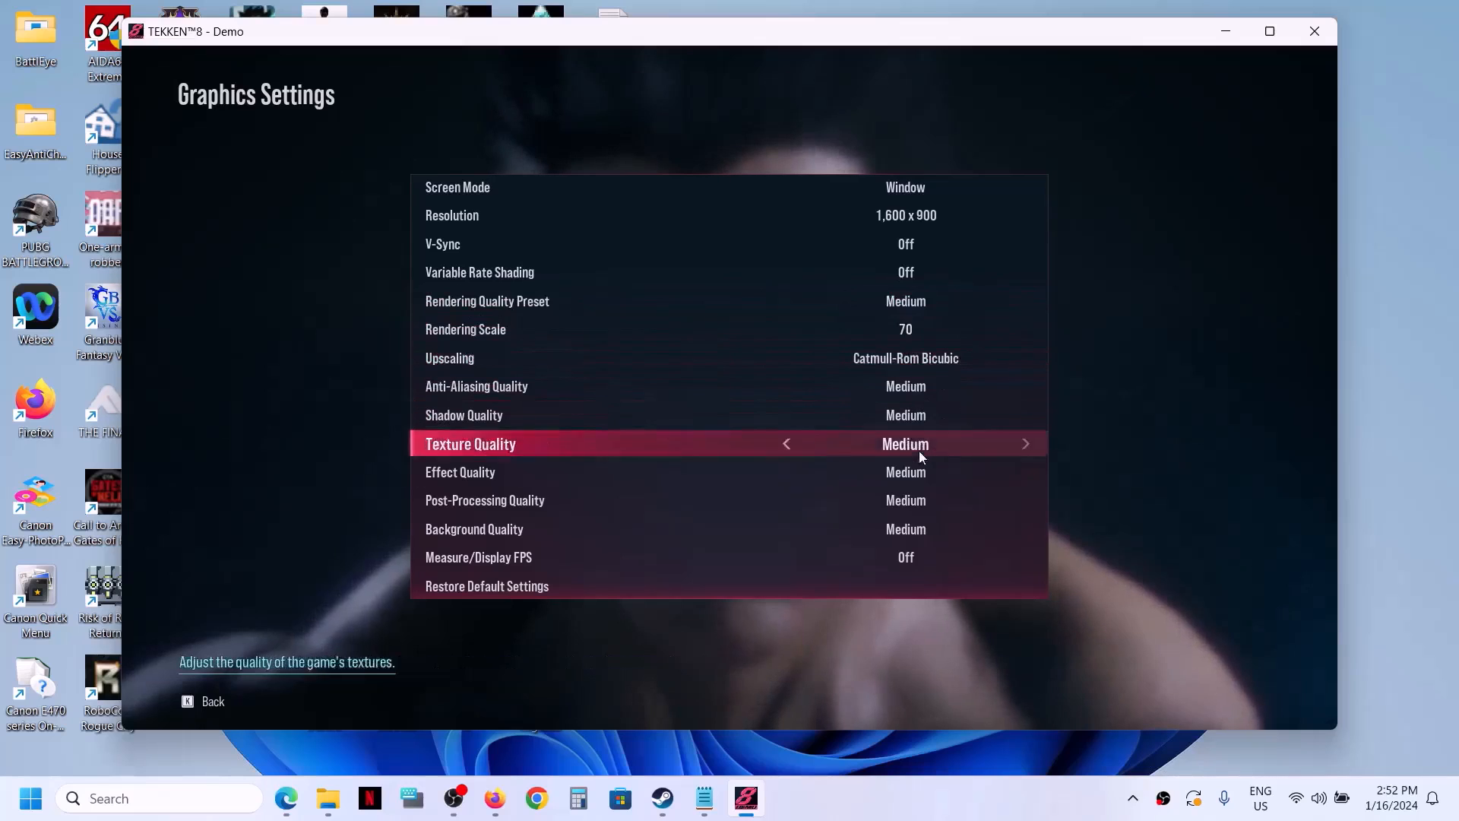
- Leave the game's Graphics Settings and Options, and return to the Word document with the troubleshooting steps
{"action": "key", "text": "k"}
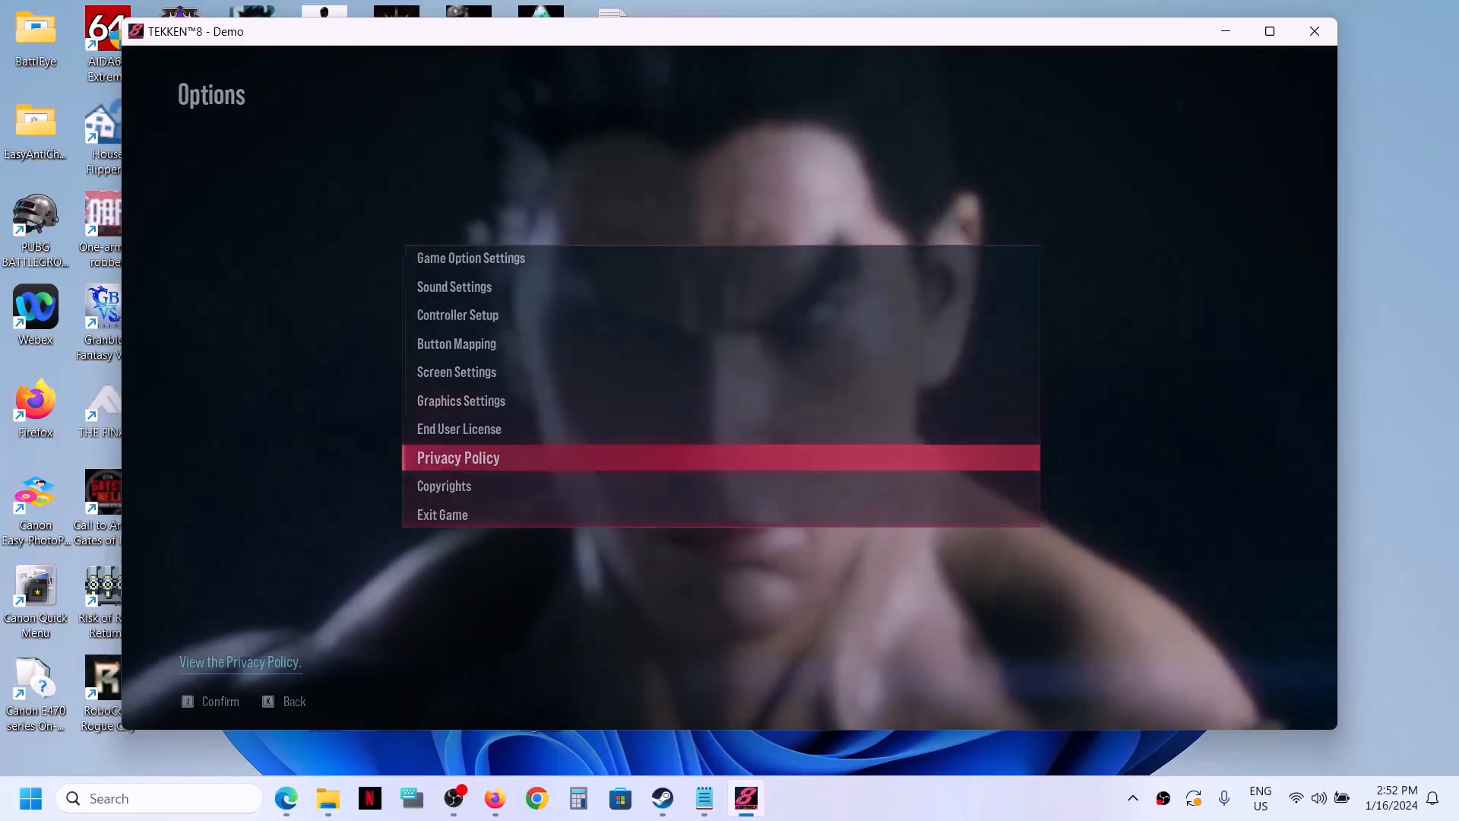
{"action": "key", "text": "k"}
{"action": "left_click", "coordinate": [996, 806]}
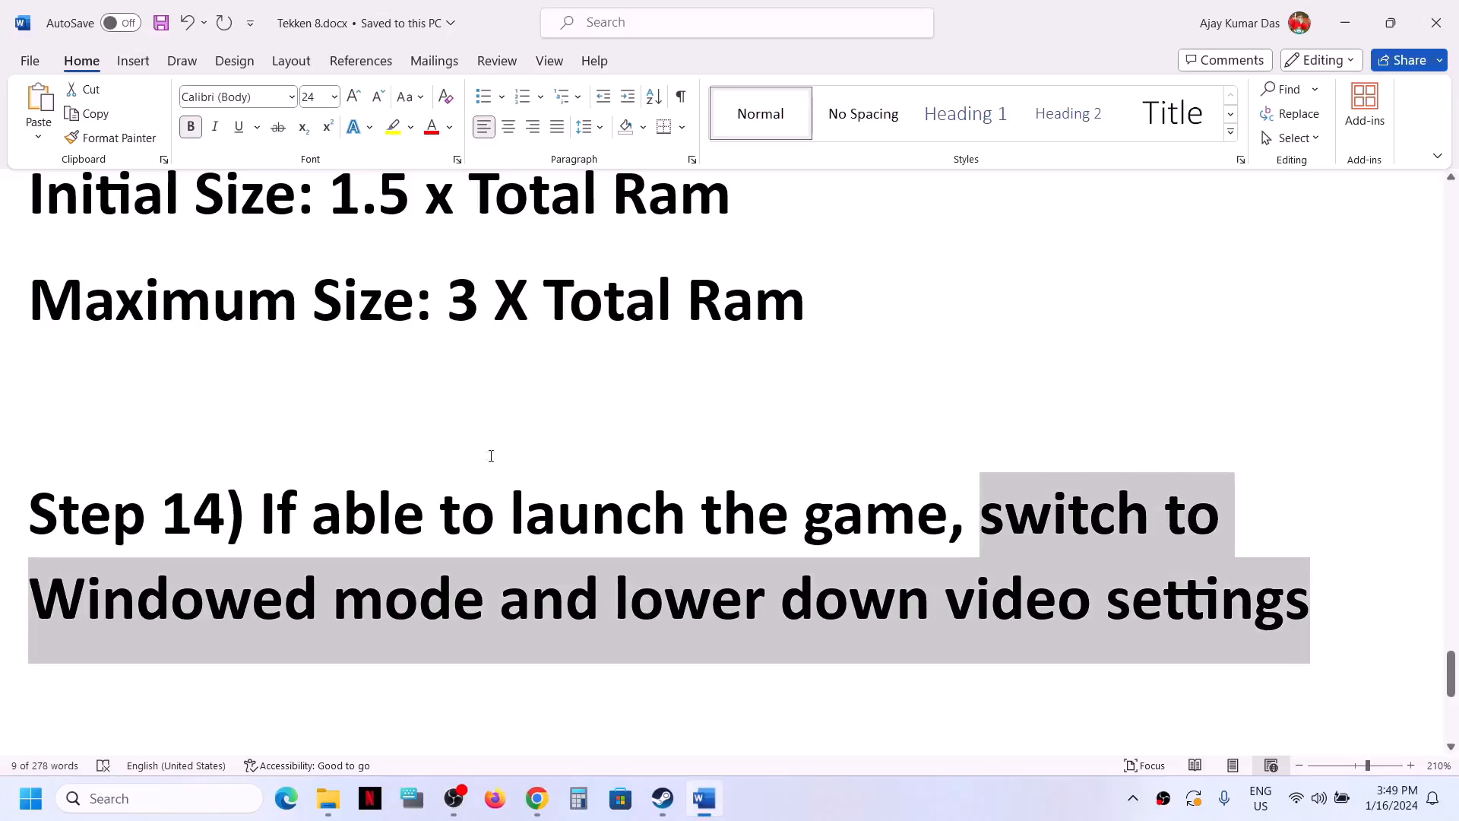
- Select the step 15 text "Update System BIOS" in the document and check the laptop's battery charge
{"action": "scroll", "coordinate": [491, 456], "scroll_direction": "down", "scroll_amount": 3}
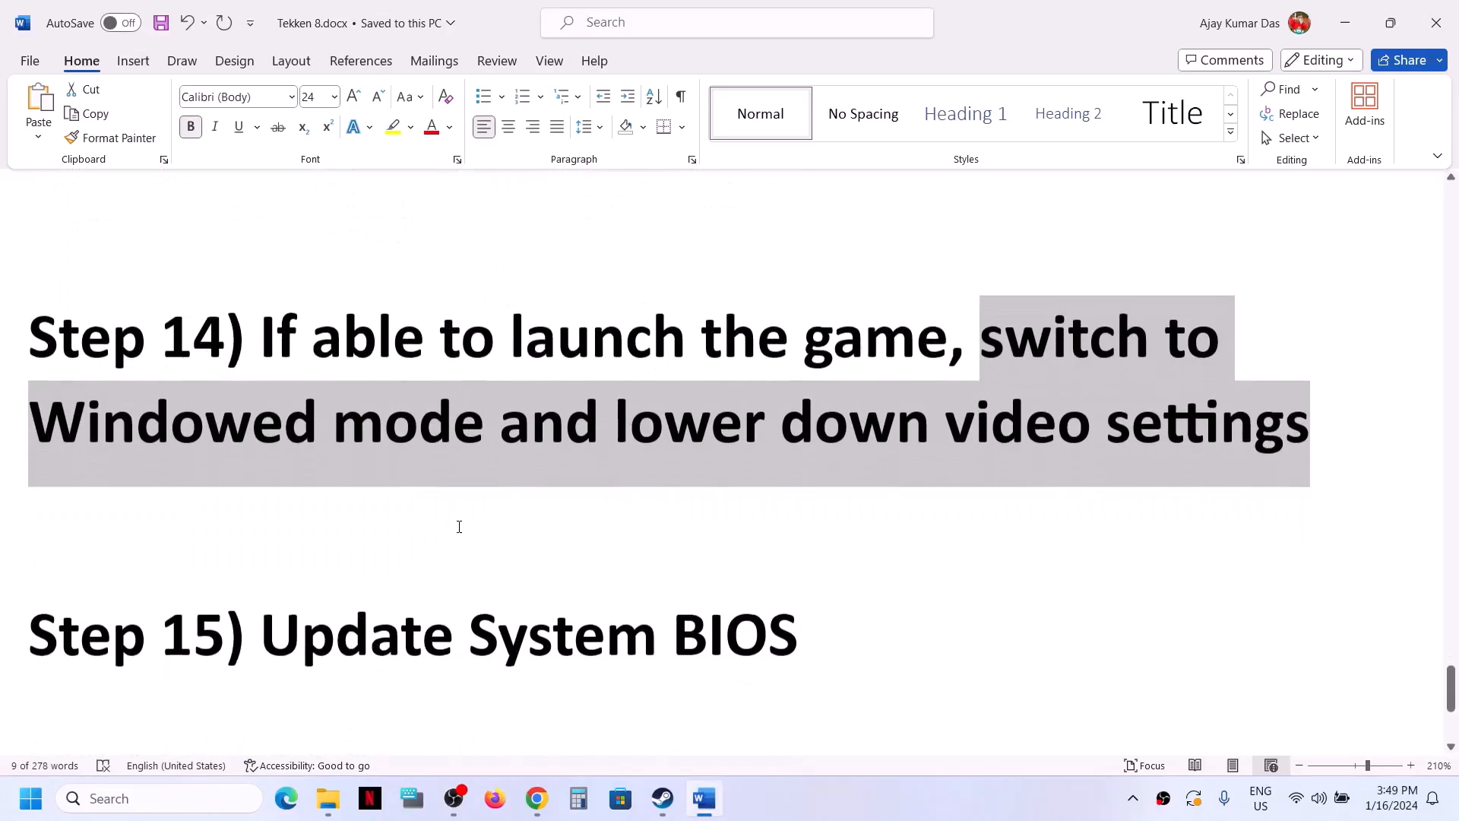
{"action": "left_click_drag", "start_coordinate": [304, 522], "coordinate": [857, 526]}
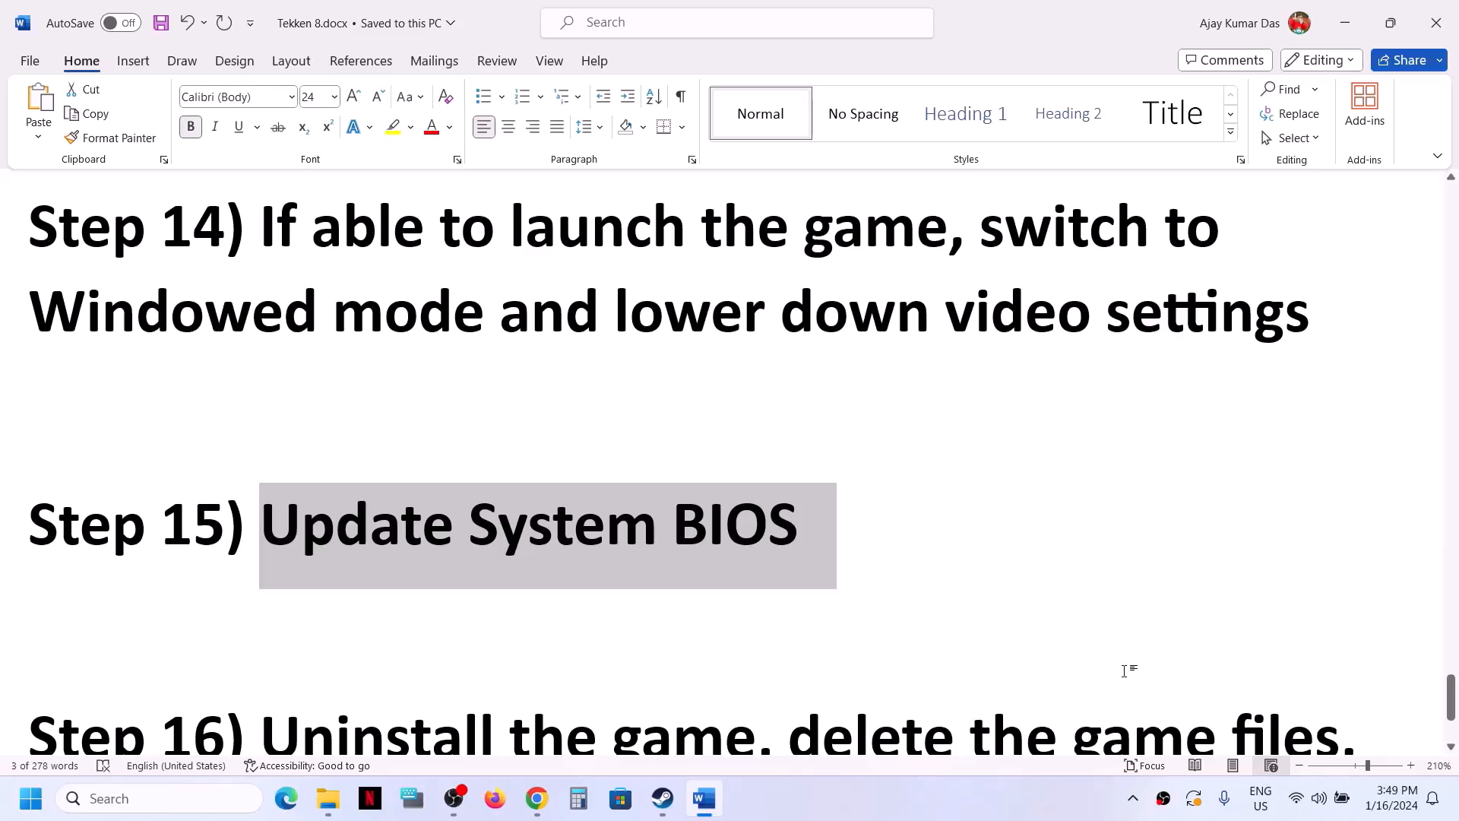
{"action": "left_click", "coordinate": [1342, 799]}
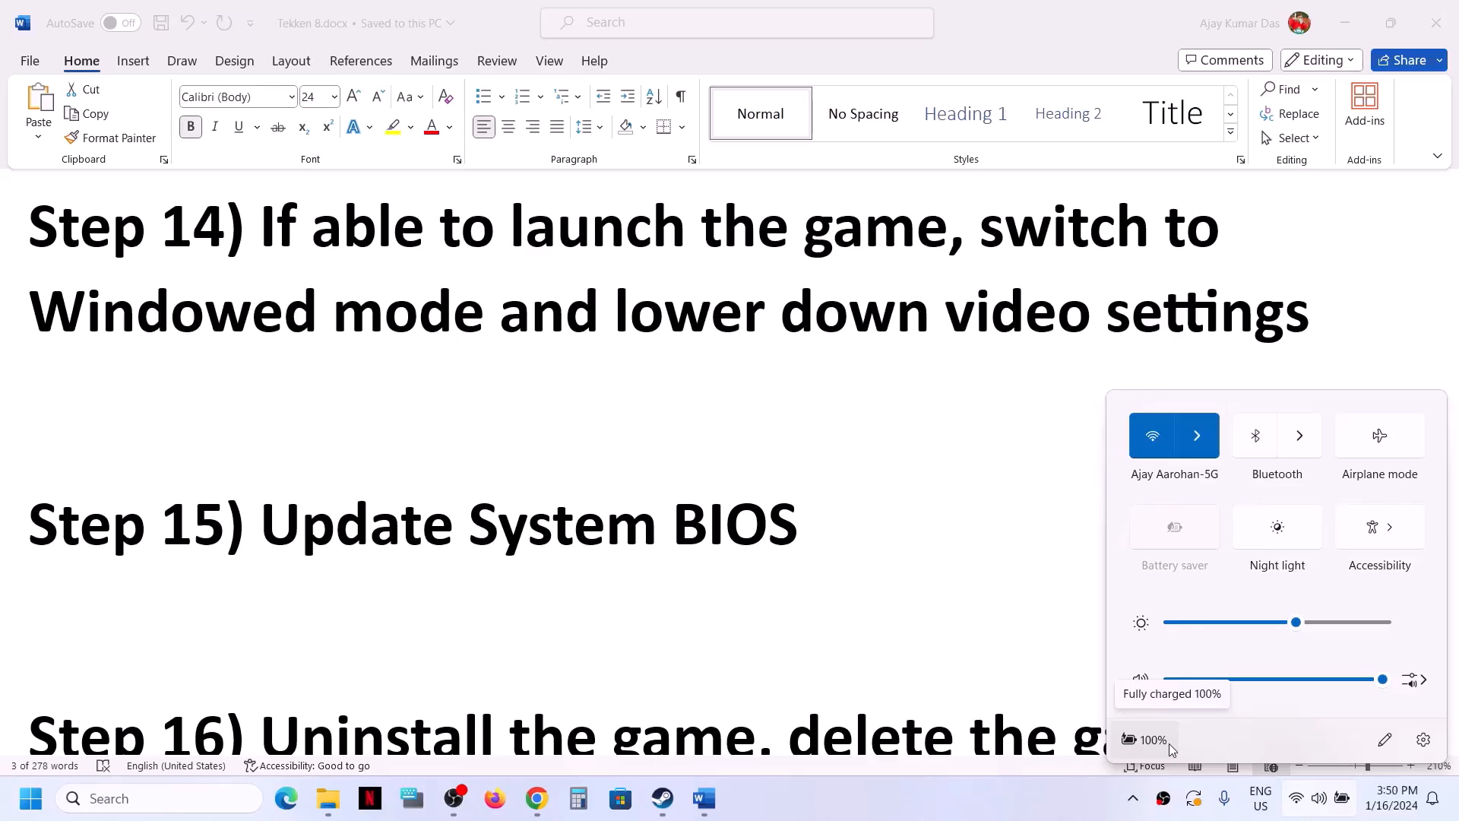
{"action": "left_click", "coordinate": [750, 511]}
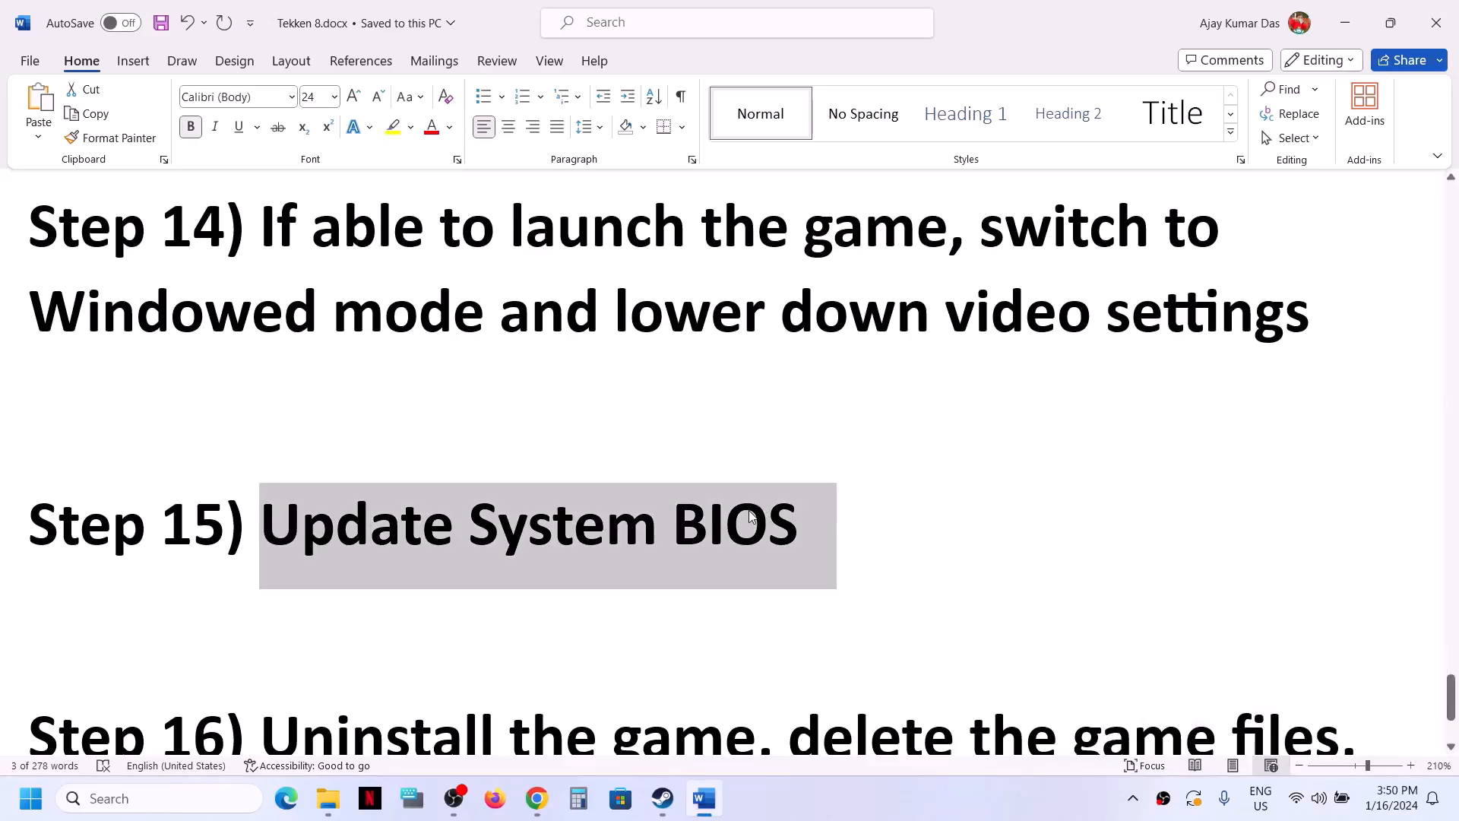
- Select the step 16 reinstall text, switch to Steam and look up the Uninstall option for TEKKEN 8 - DEMO
{"action": "scroll", "coordinate": [411, 608], "scroll_direction": "down", "scroll_amount": 3}
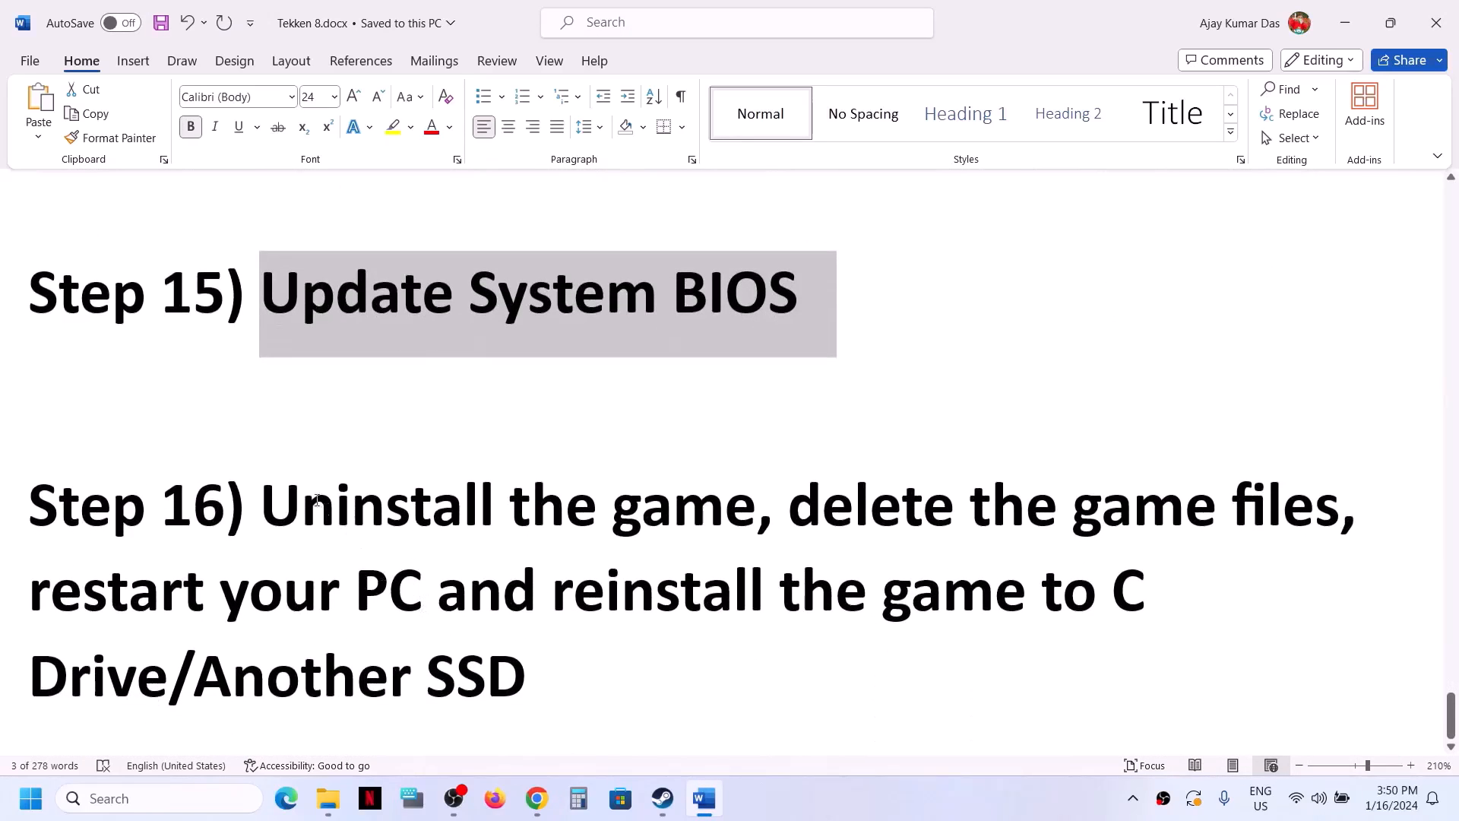
{"action": "left_click_drag", "start_coordinate": [259, 499], "coordinate": [867, 642]}
{"action": "left_click", "coordinate": [663, 798]}
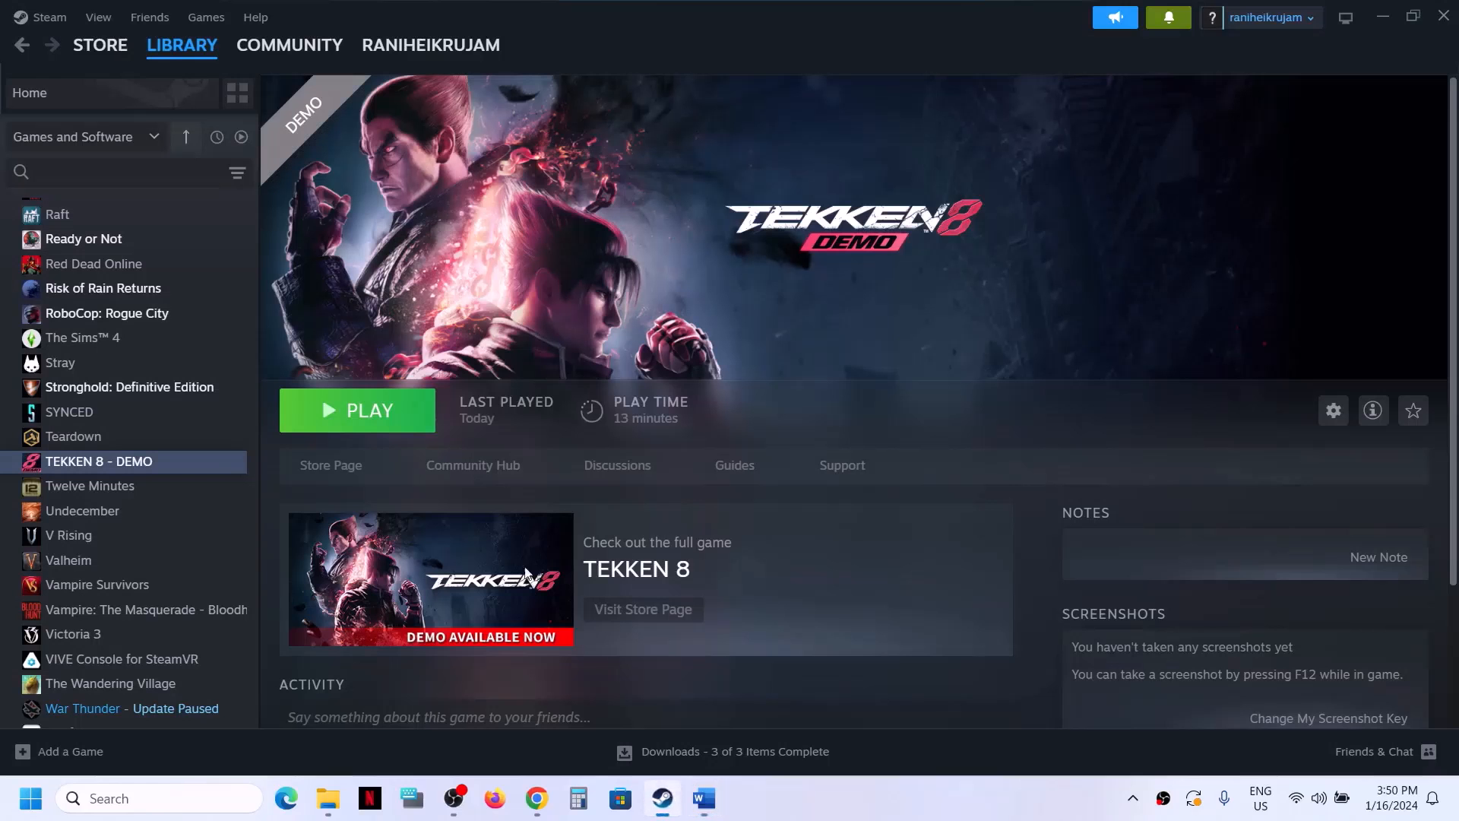
{"action": "right_click", "coordinate": [124, 464]}
{"action": "mouse_move", "coordinate": [189, 570]}
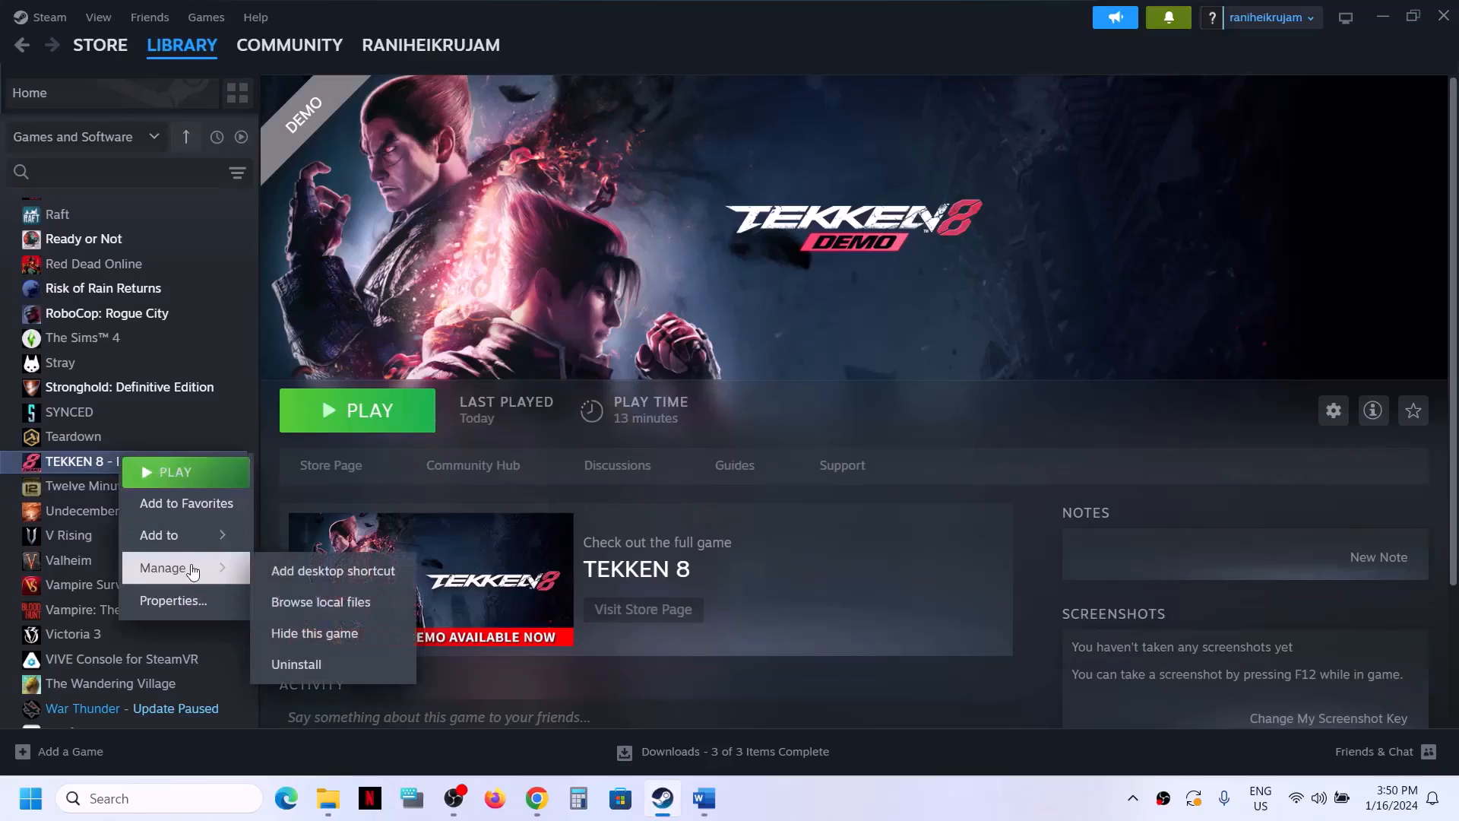
{"action": "left_click", "coordinate": [1000, 410]}
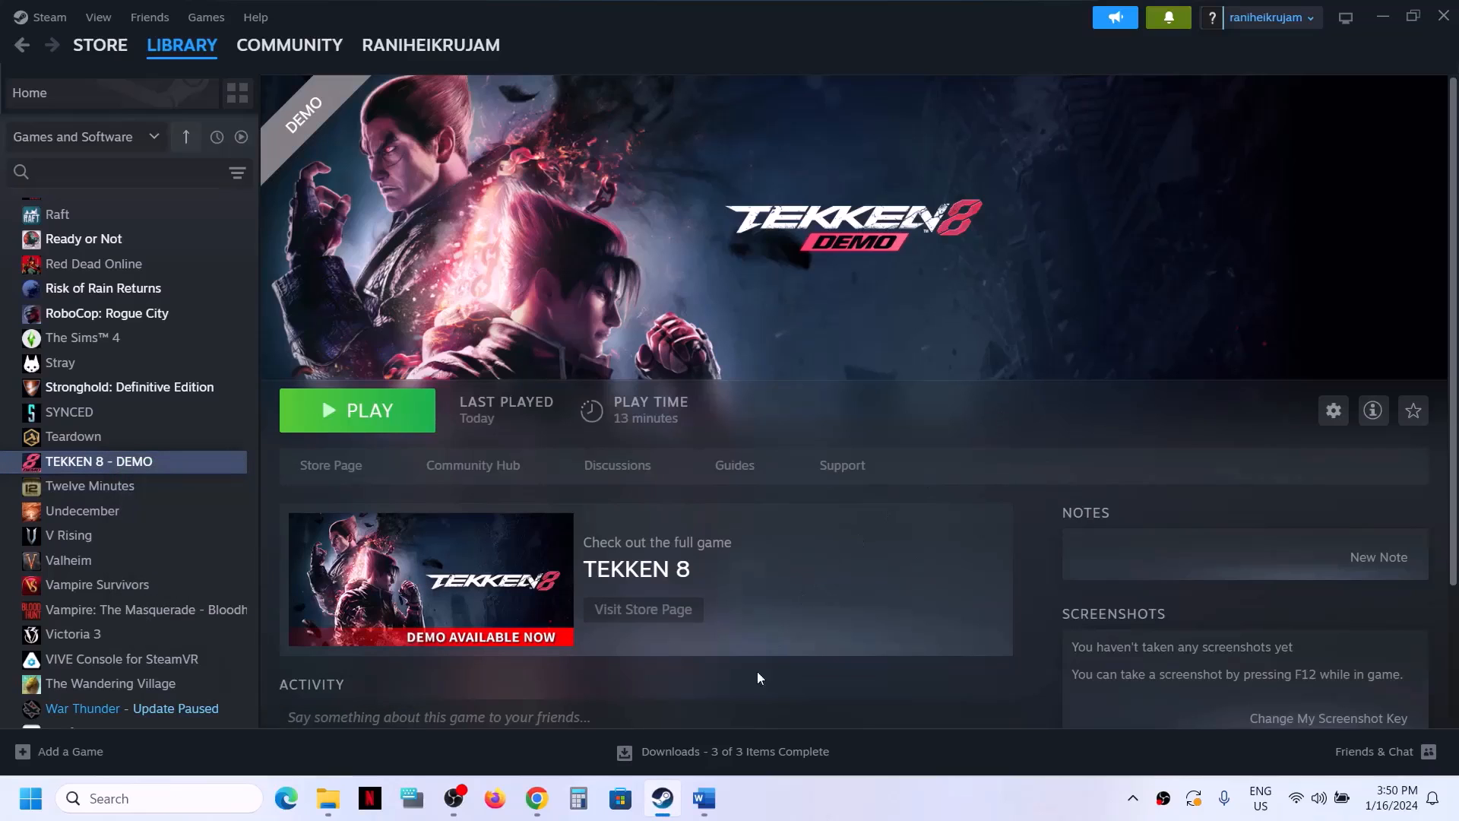
- Return to Word, select the step 16 phrases about deleting files and reinstalling to "C Drive/Another SSD", and go back to Steam
{"action": "left_click", "coordinate": [705, 798]}
{"action": "left_click", "coordinate": [857, 517]}
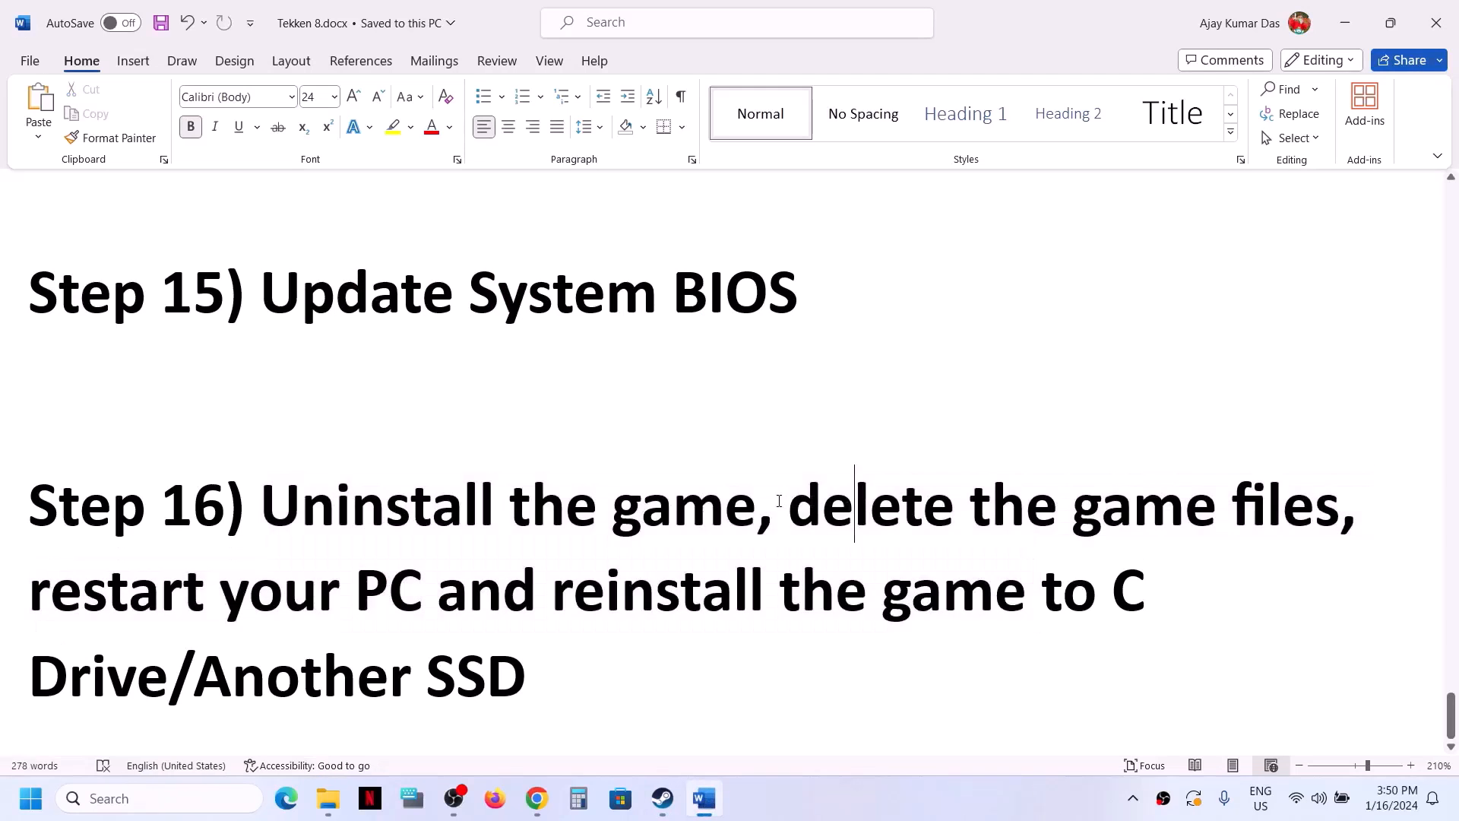
{"action": "left_click_drag", "start_coordinate": [758, 505], "coordinate": [378, 656]}
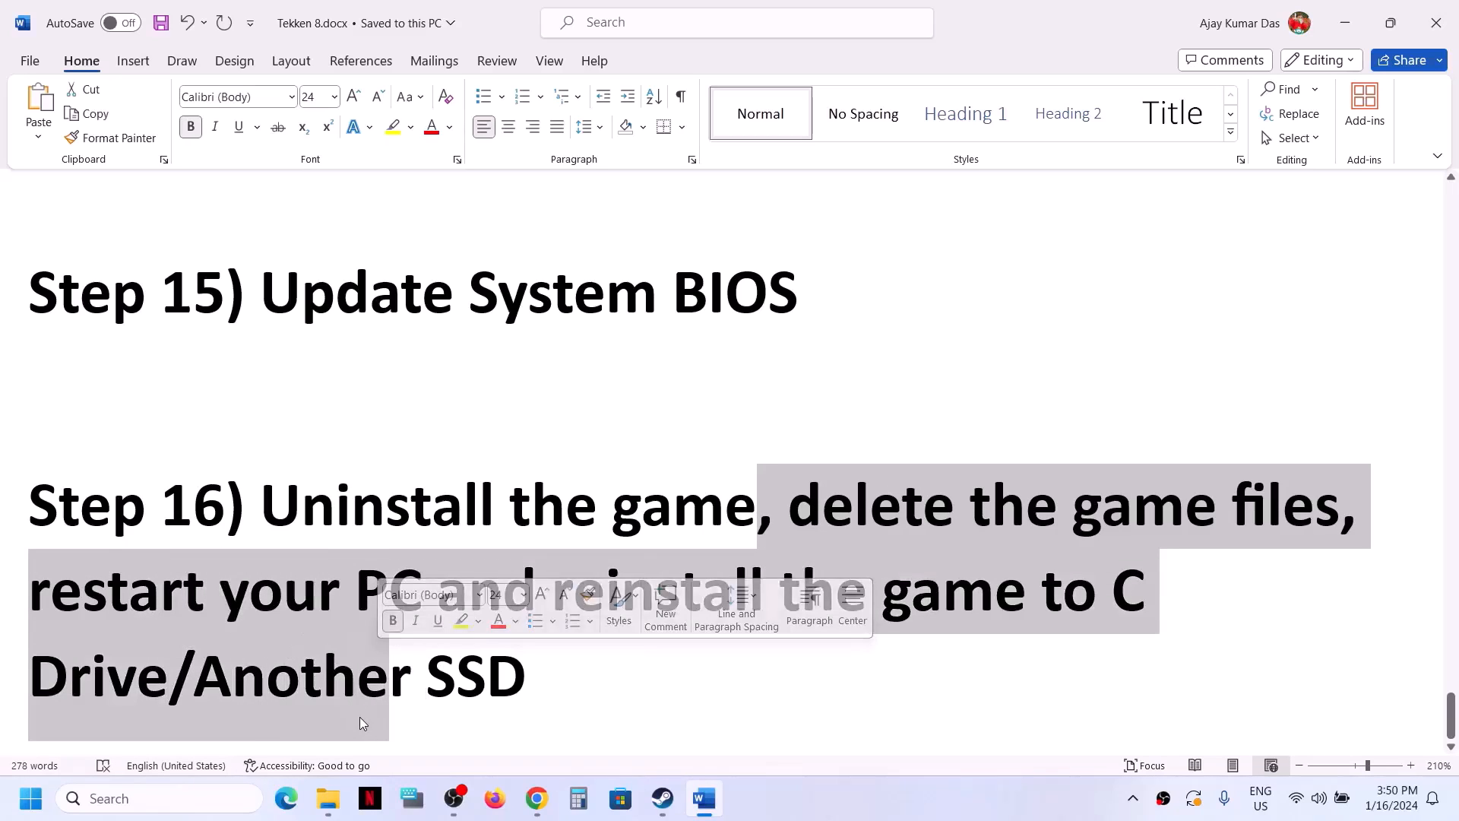
{"action": "left_click", "coordinate": [357, 710]}
{"action": "left_click_drag", "start_coordinate": [322, 695], "coordinate": [1421, 676]}
{"action": "left_click_drag", "start_coordinate": [1089, 607], "coordinate": [159, 670]}
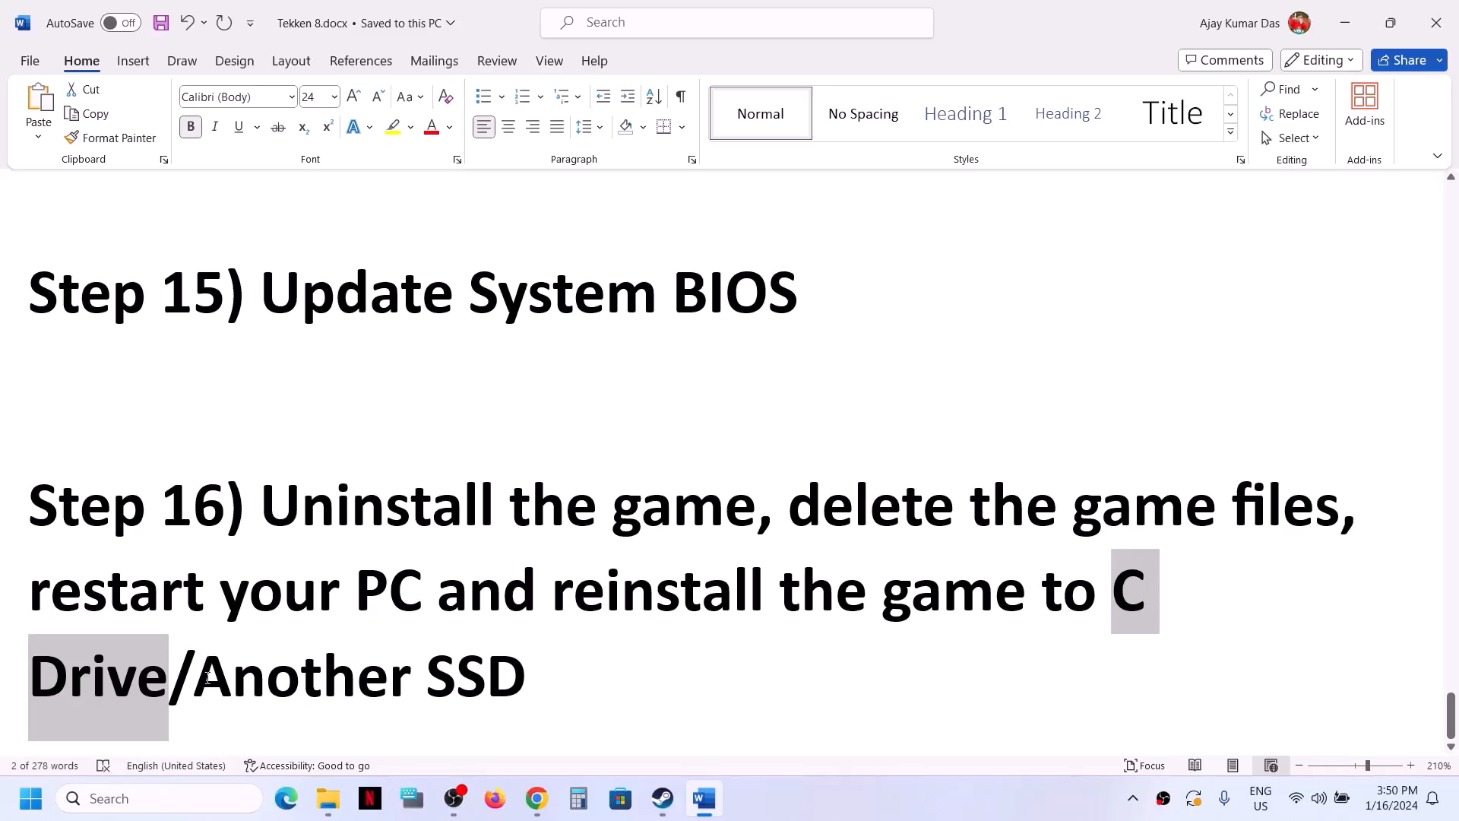
{"action": "left_click_drag", "start_coordinate": [208, 677], "coordinate": [502, 638]}
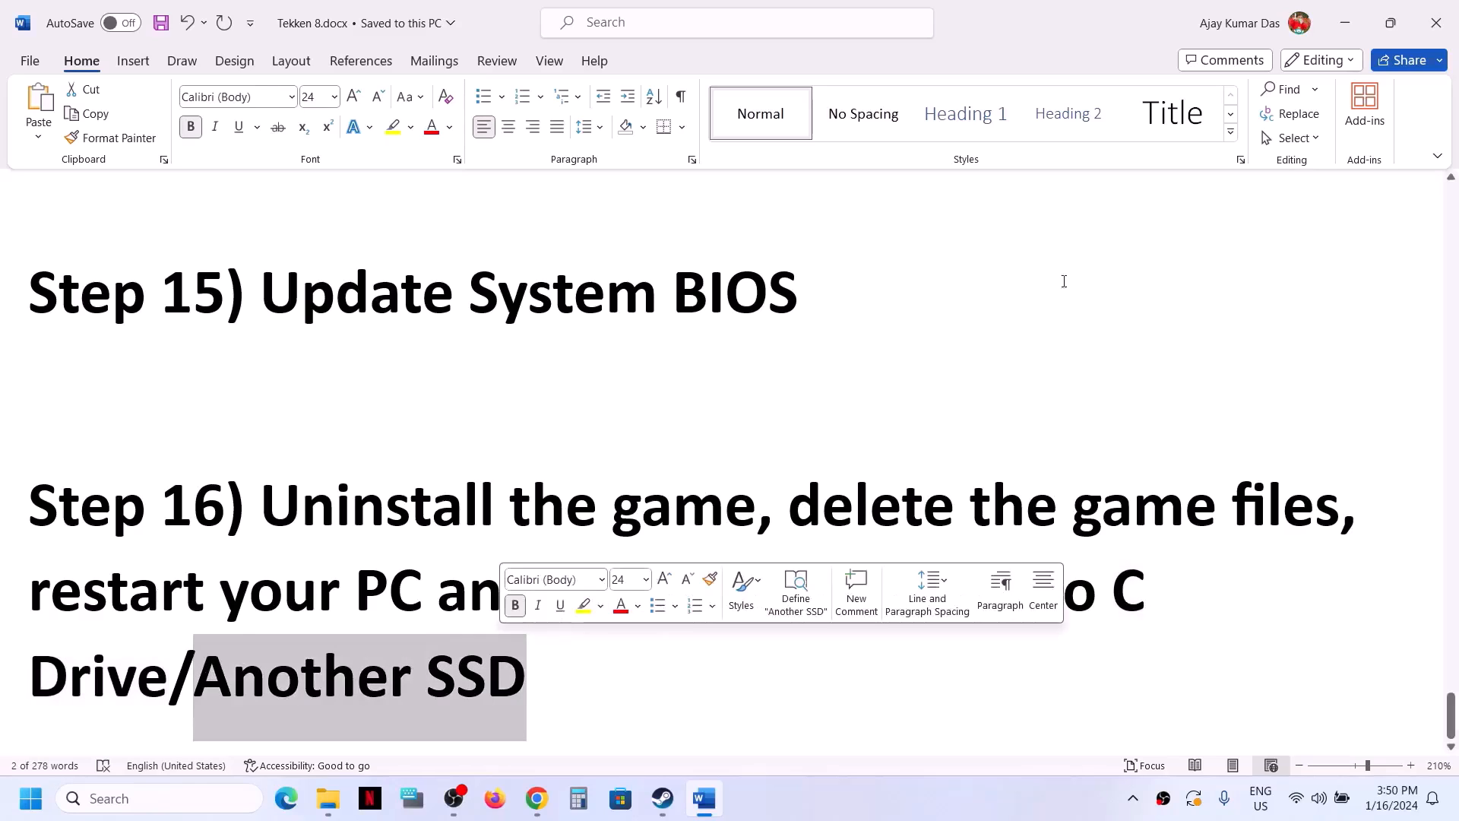
{"action": "left_click", "coordinate": [1344, 24]}
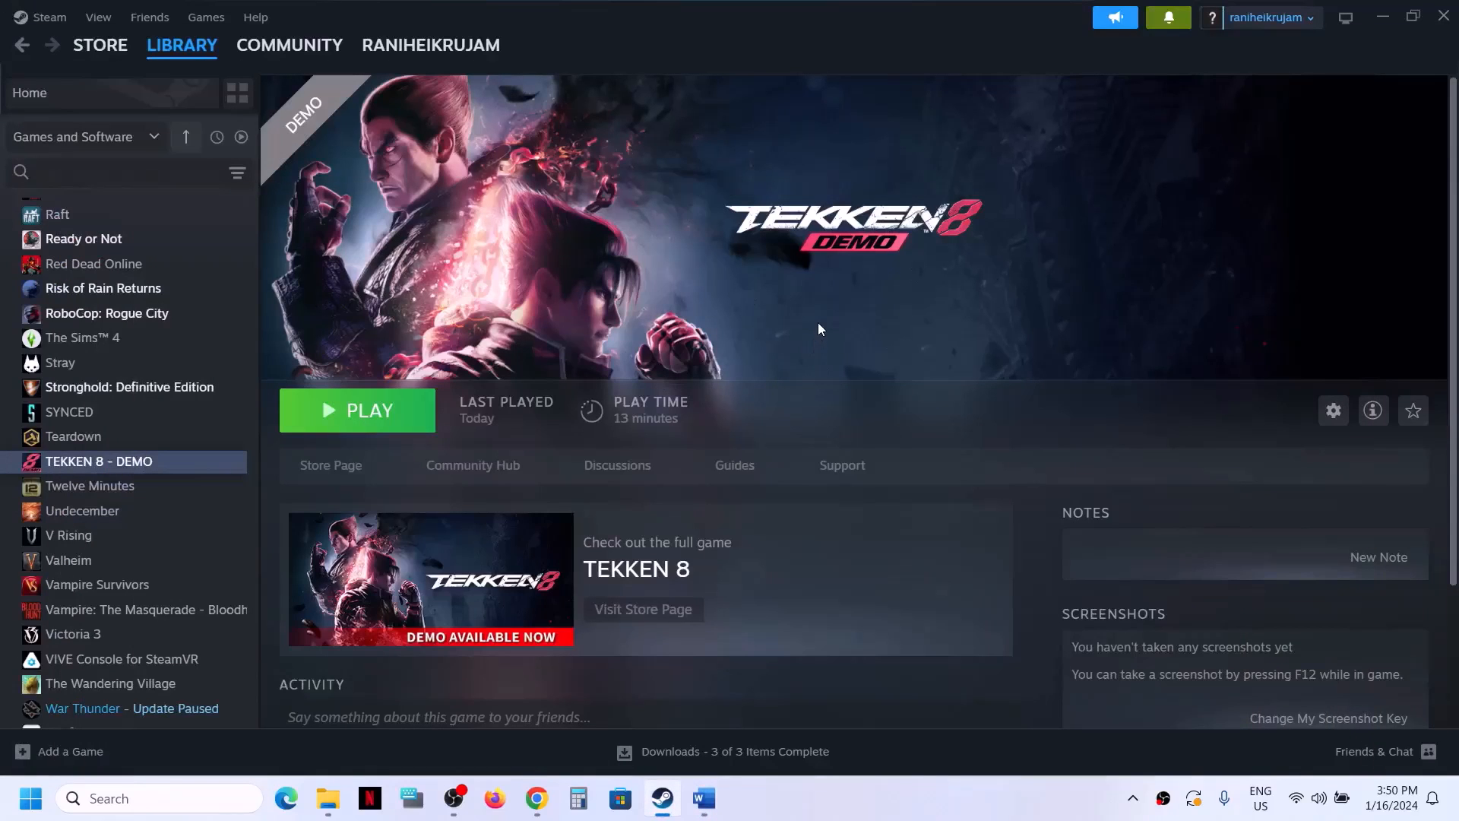